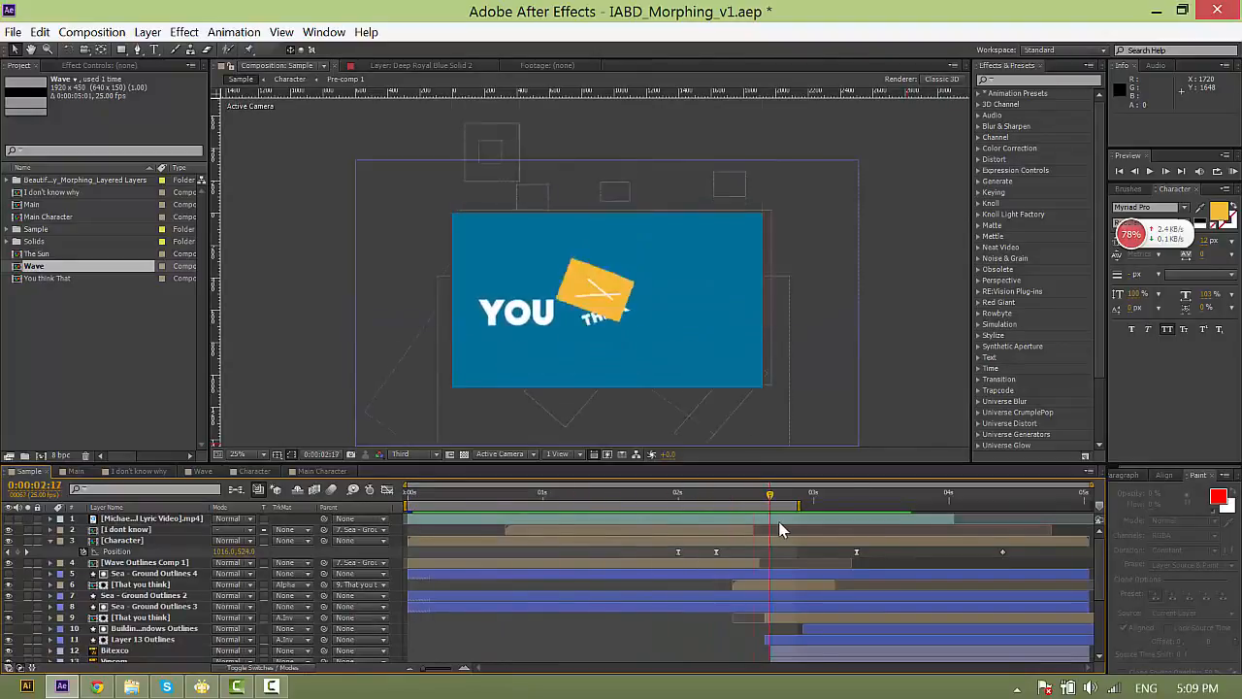
# Scrub through the Sample composition to examine how the box morphs into the car in front of the city.
pyautogui.moveTo(610, 513); pyautogui.dragTo(823, 519)
pyautogui.scroll(2, 548, 371)
pyautogui.press('space')
pyautogui.moveTo(531, 369); pyautogui.dragTo(500, 319)
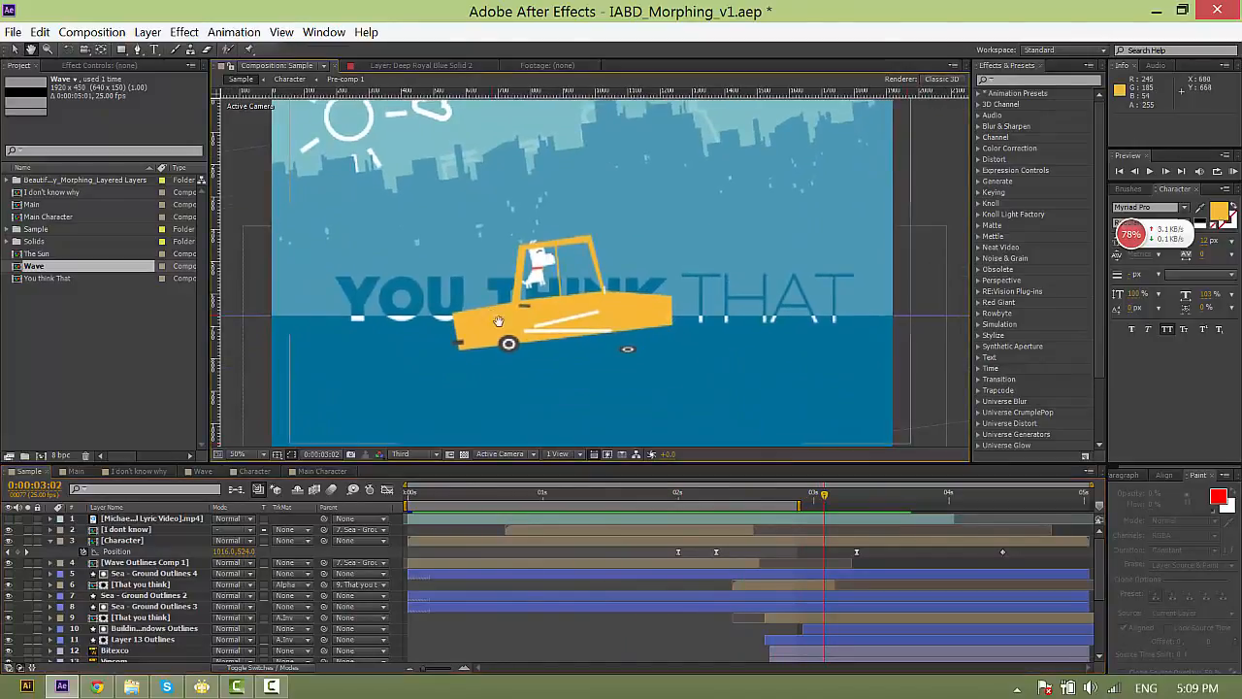
pyautogui.moveTo(546, 494); pyautogui.dragTo(900, 495)
pyautogui.scroll(-2, 726, 364)
pyautogui.press('space')
pyautogui.moveTo(555, 317); pyautogui.dragTo(596, 352)
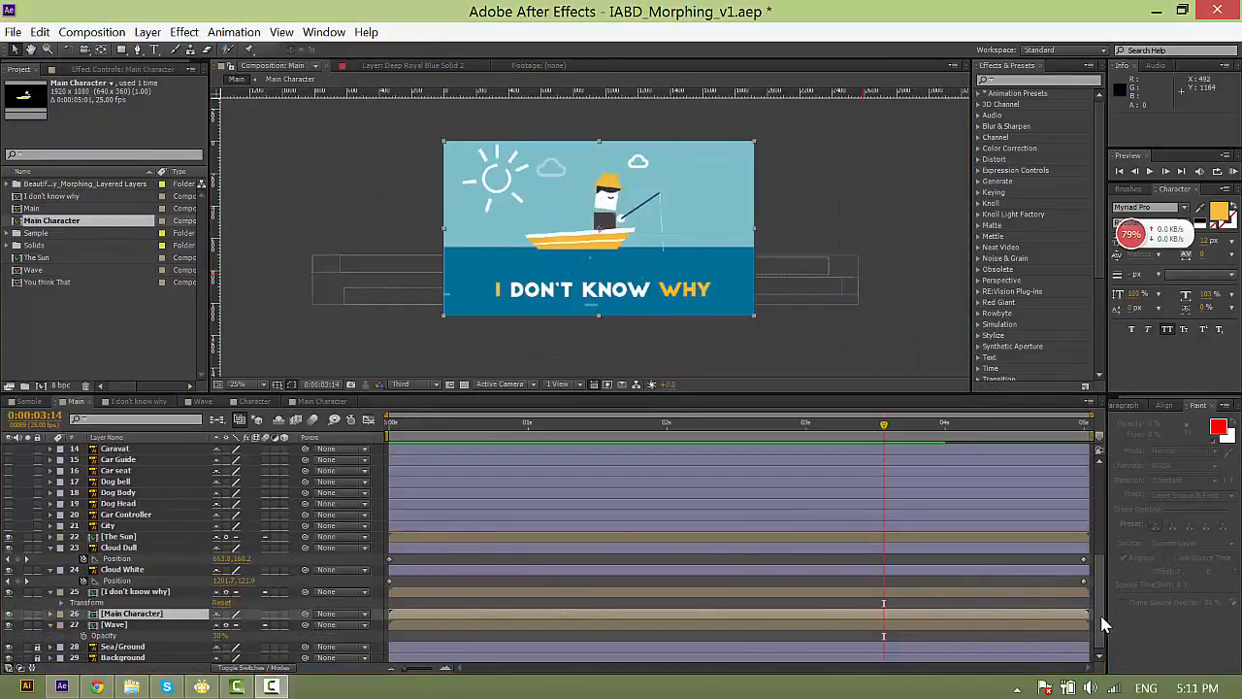
# Look through the Main composition's layer stack and audio waveform to identify the car and dog layers.
pyautogui.scroll(5, 1099, 573)
pyautogui.scroll(1, 648, 491)
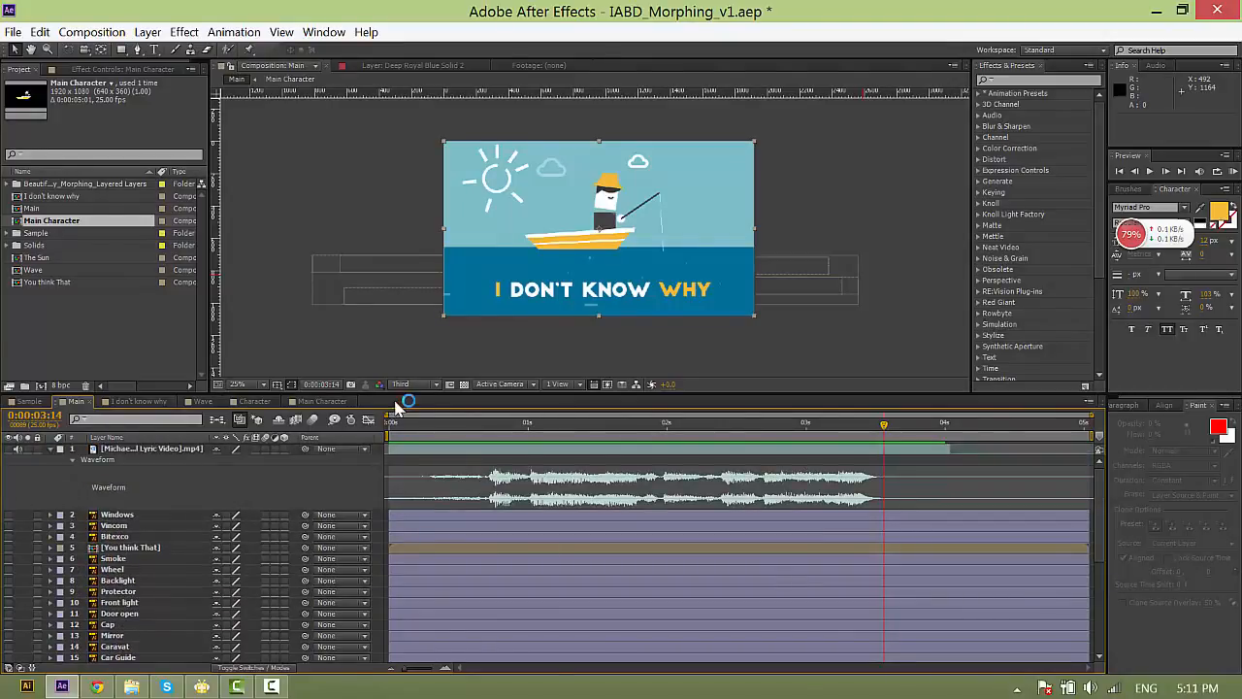
pyautogui.scroll(-2, 161, 524)
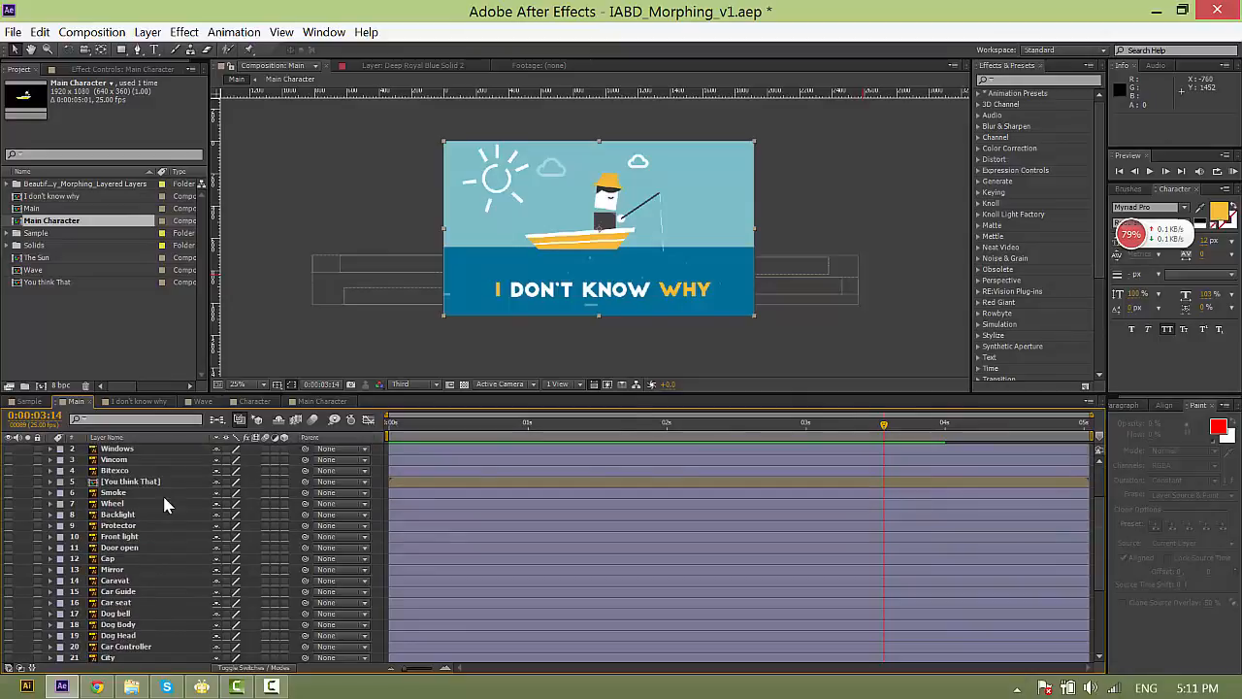
pyautogui.scroll(2, 192, 495)
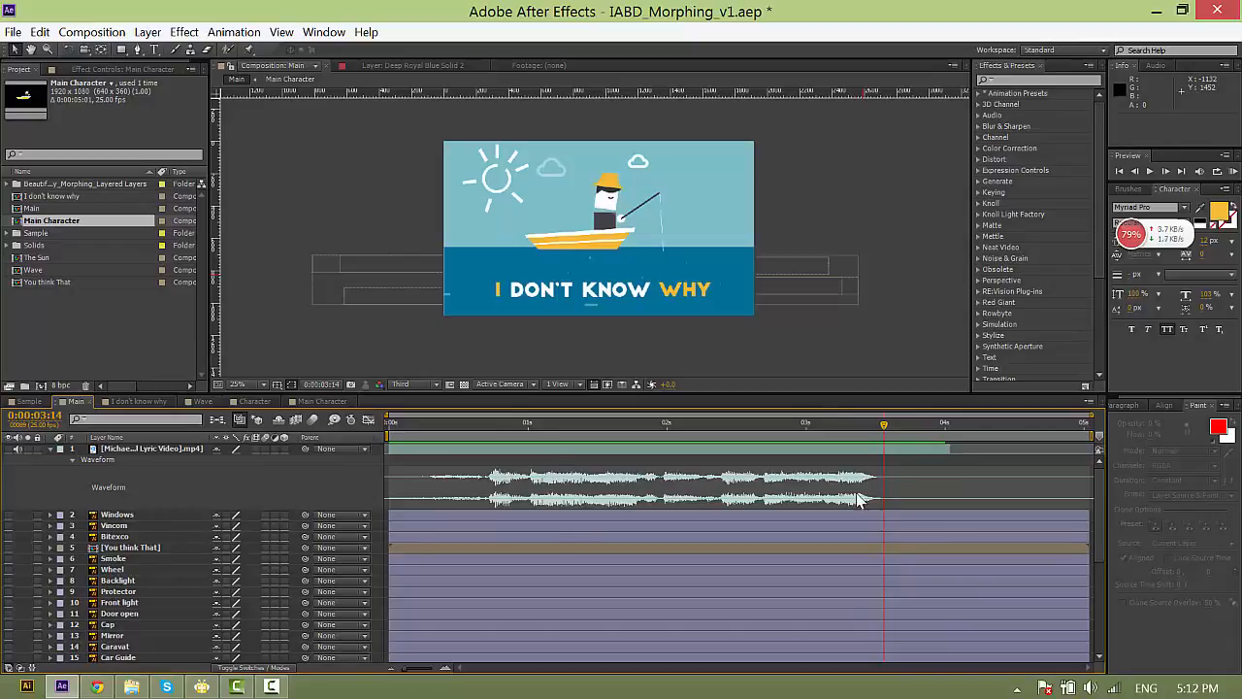
pyautogui.scroll(-1, 137, 621)
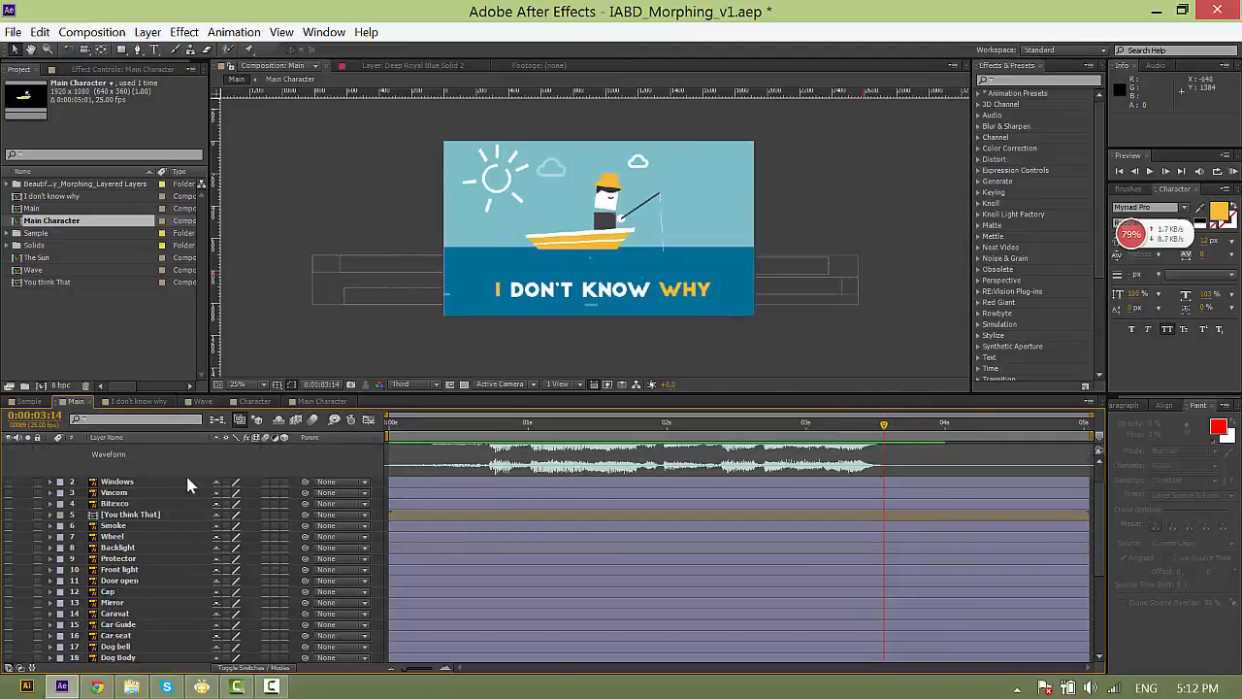
pyautogui.scroll(-1, 135, 517)
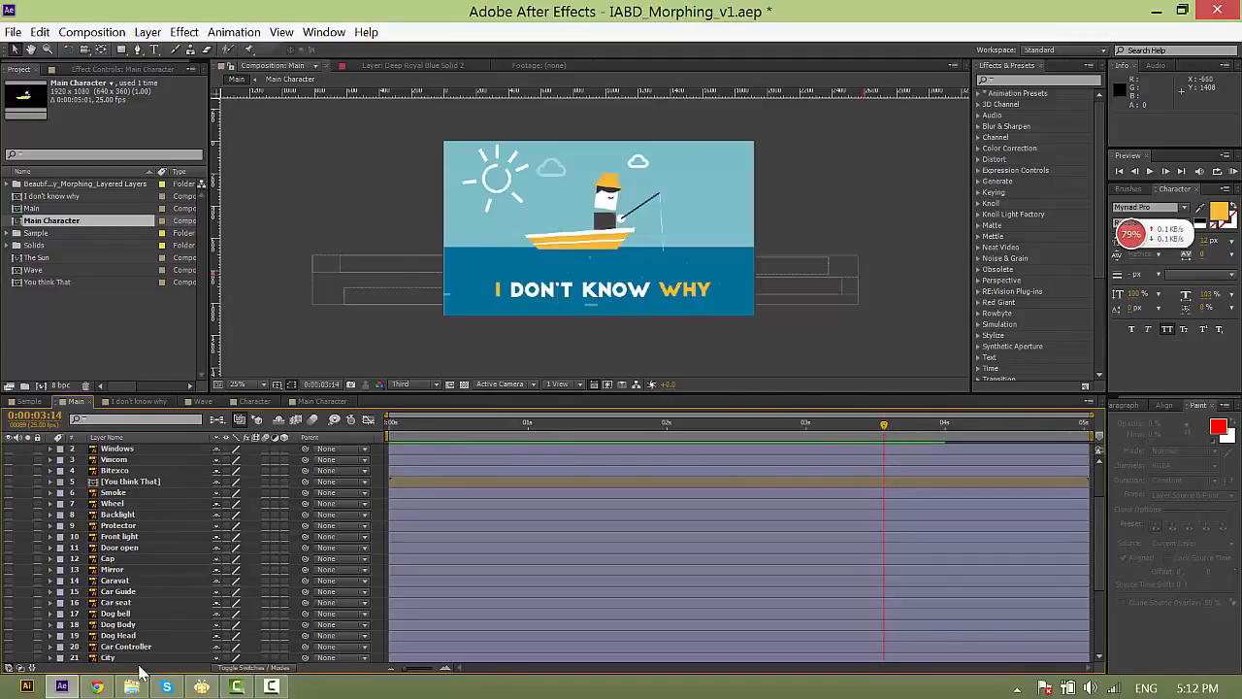
pyautogui.click(112, 493)
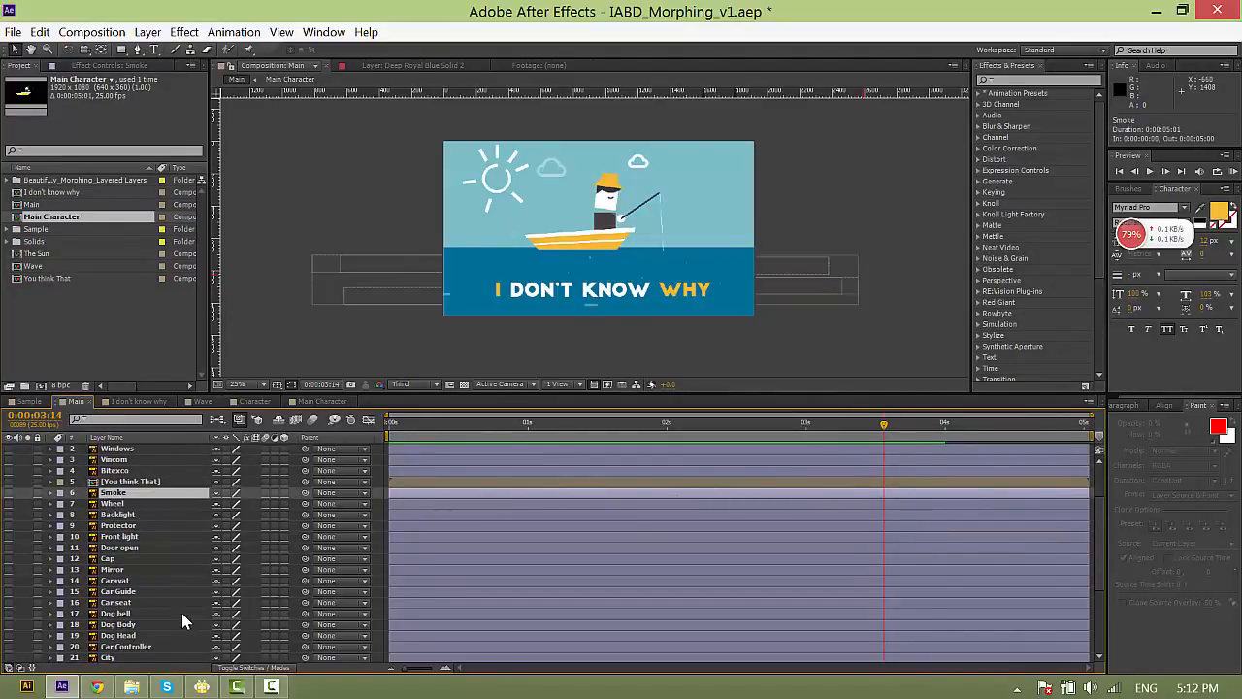
pyautogui.scroll(-1, 181, 612)
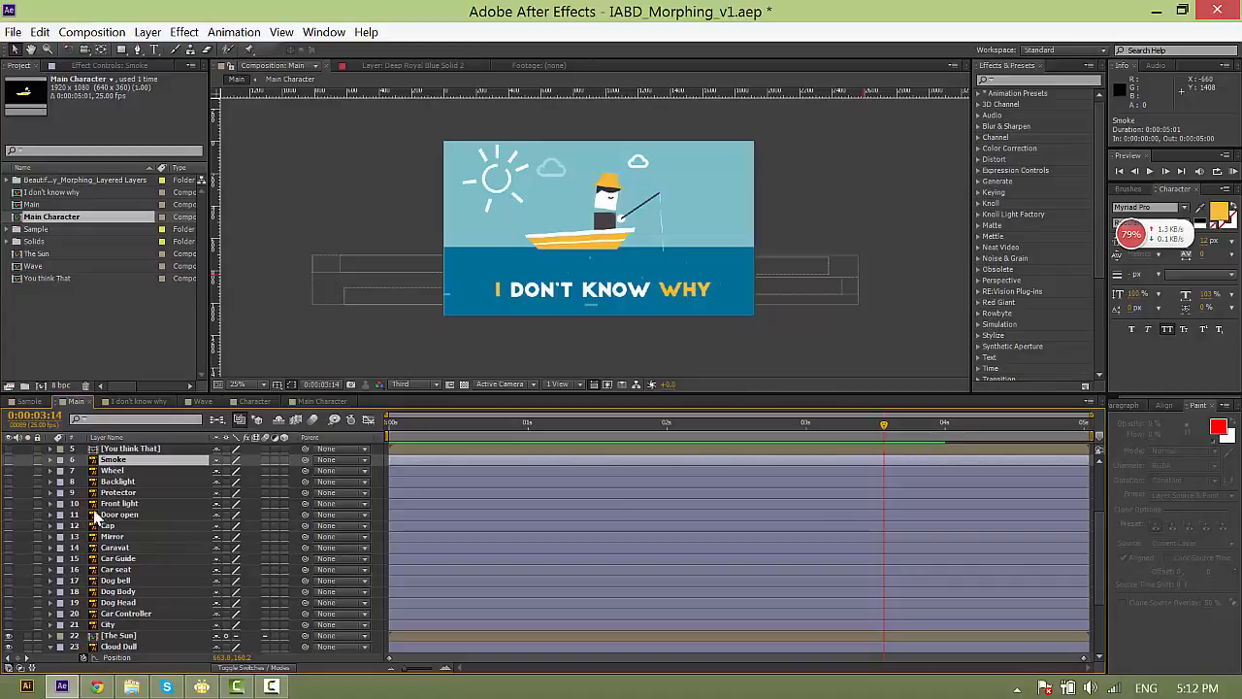
# Cut the car and dog layers, from Wheel through Car Controller, out of the Main composition.
pyautogui.click(123, 473)
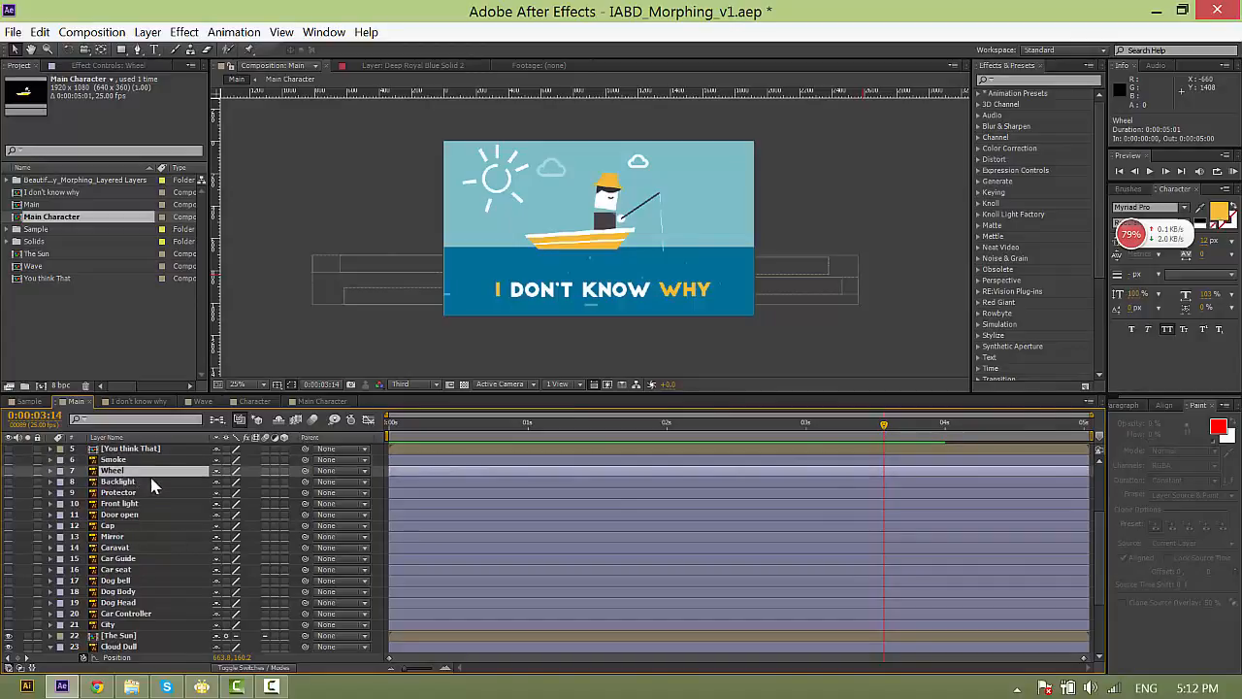
pyautogui.keyDown('shift'); pyautogui.click(132, 483); pyautogui.keyUp('shift')
pyautogui.keyDown('shift'); pyautogui.click(128, 504); pyautogui.keyUp('shift')
pyautogui.keyDown('shift'); pyautogui.click(127, 515); pyautogui.keyUp('shift')
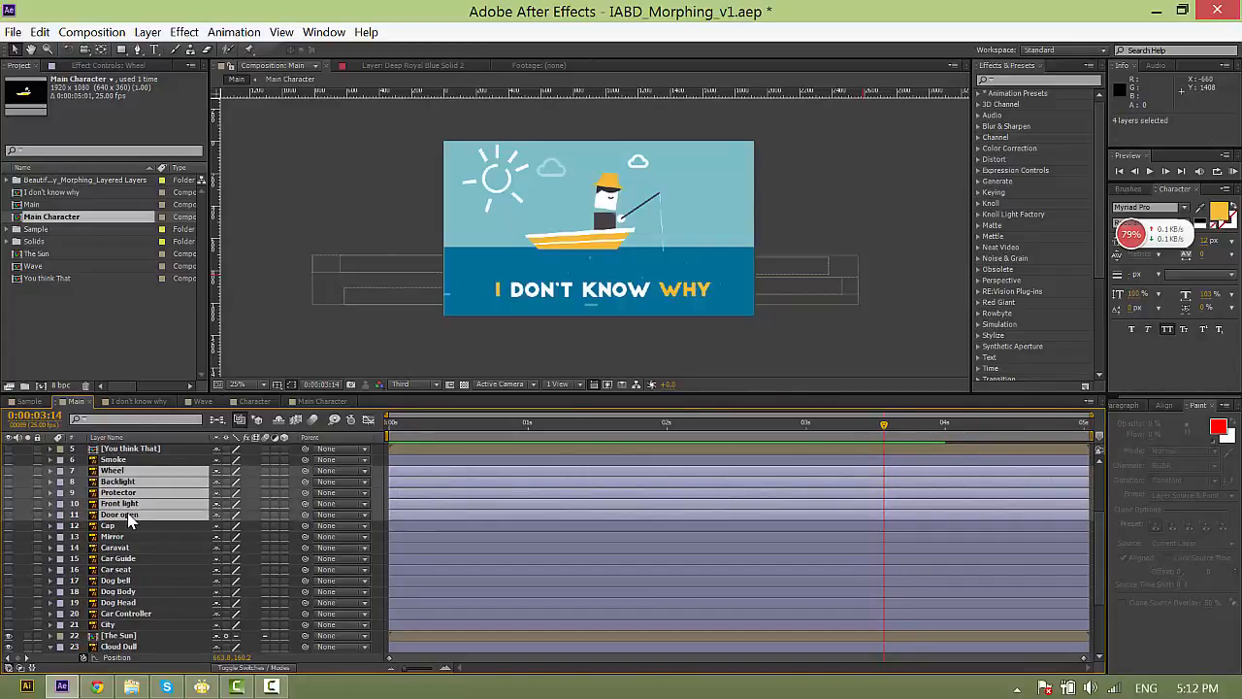
pyautogui.keyDown('shift'); pyautogui.click(128, 527); pyautogui.keyUp('shift')
pyautogui.keyDown('shift'); pyautogui.click(127, 536); pyautogui.keyUp('shift')
pyautogui.keyDown('shift'); pyautogui.click(140, 549); pyautogui.keyUp('shift')
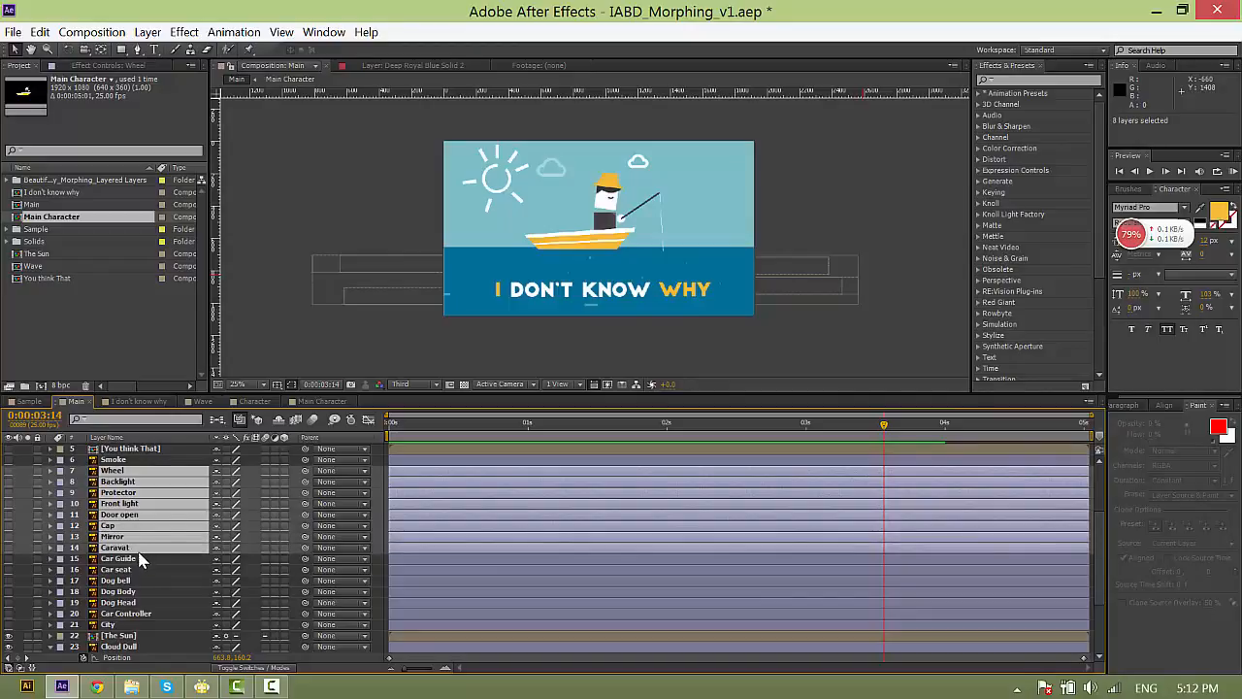
pyautogui.keyDown('shift'); pyautogui.click(139, 559); pyautogui.keyUp('shift')
pyautogui.keyDown('shift'); pyautogui.click(137, 570); pyautogui.keyUp('shift')
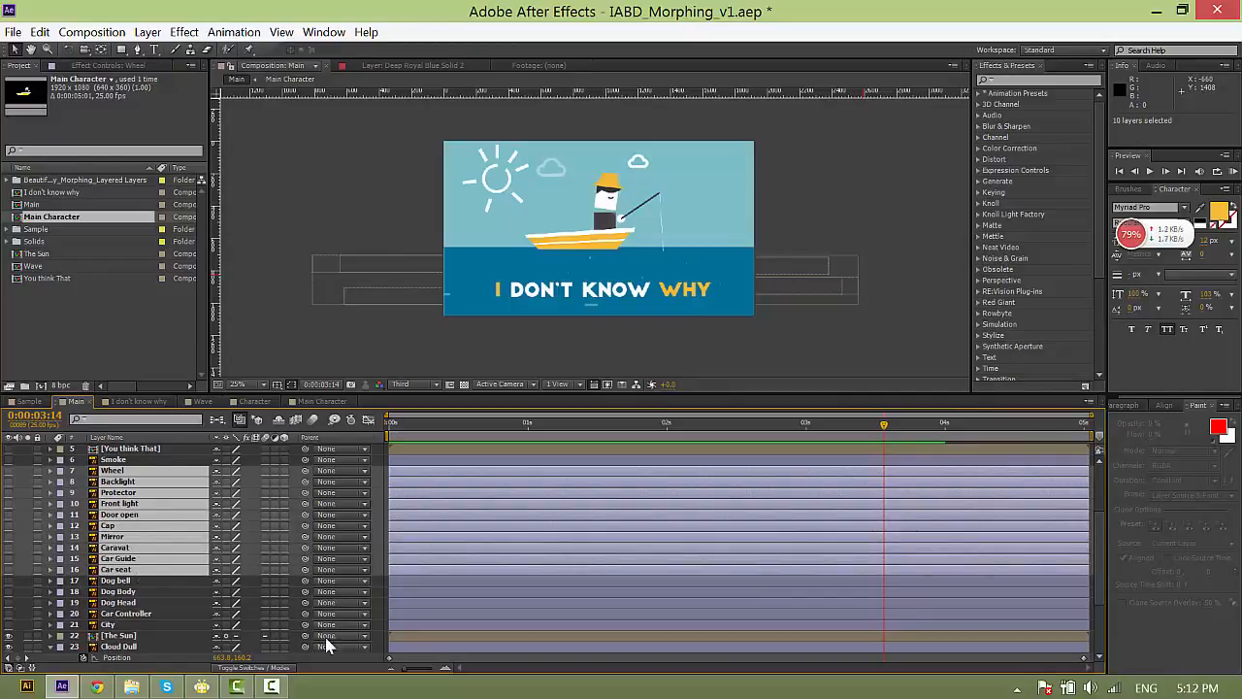
pyautogui.keyDown('shift'); pyautogui.click(129, 616); pyautogui.keyUp('shift')
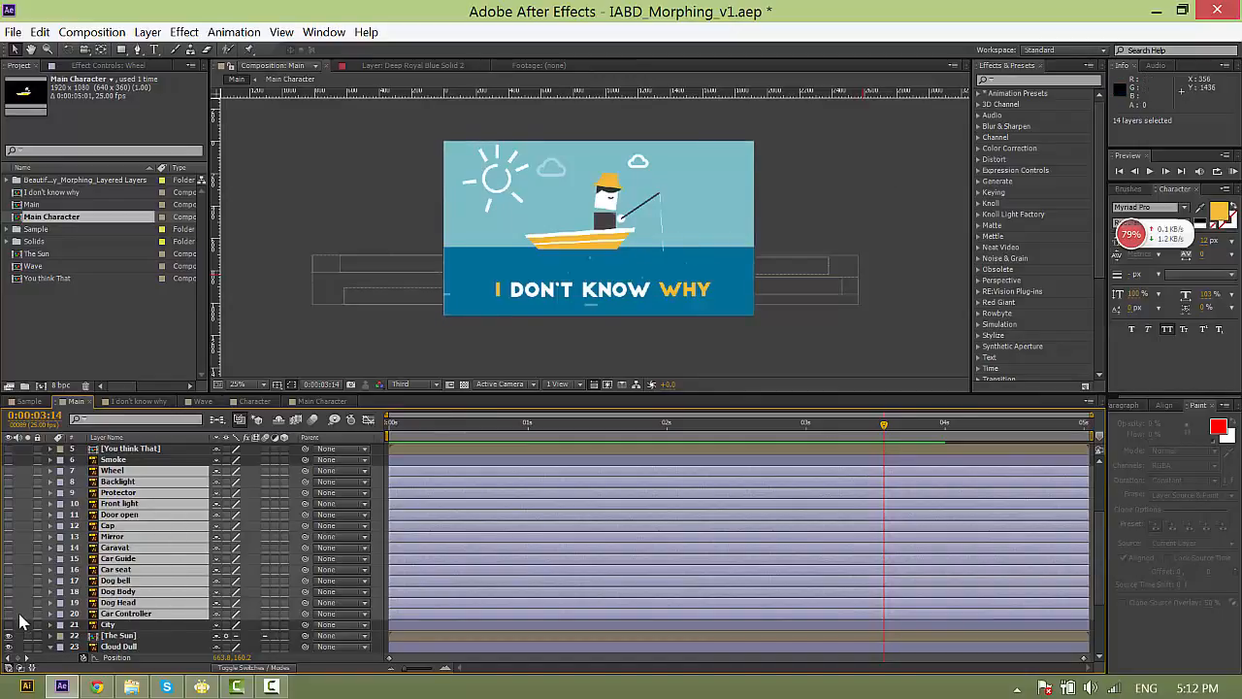
pyautogui.hotkey('ctrl', 'x')
# Paste the cut car and dog layers above Null 3 in the Main Character composition.
pyautogui.doubleClick(134, 613)
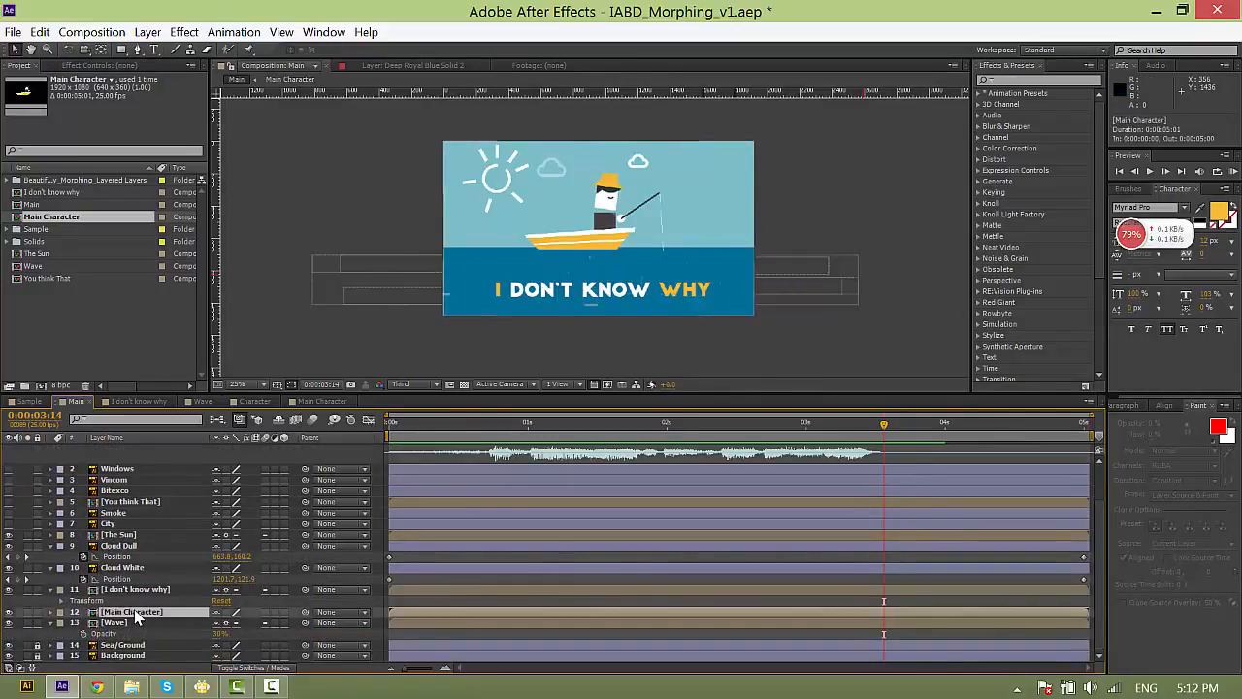
pyautogui.click(104, 449)
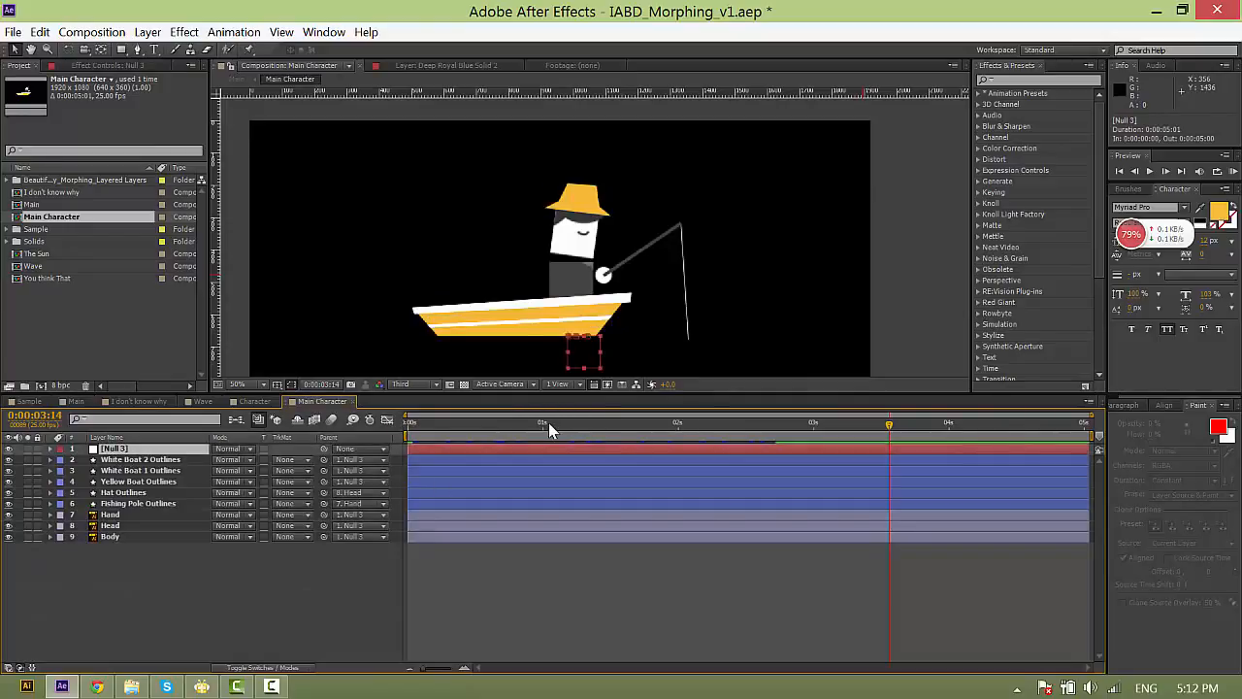
pyautogui.hotkey('ctrl', 'v')
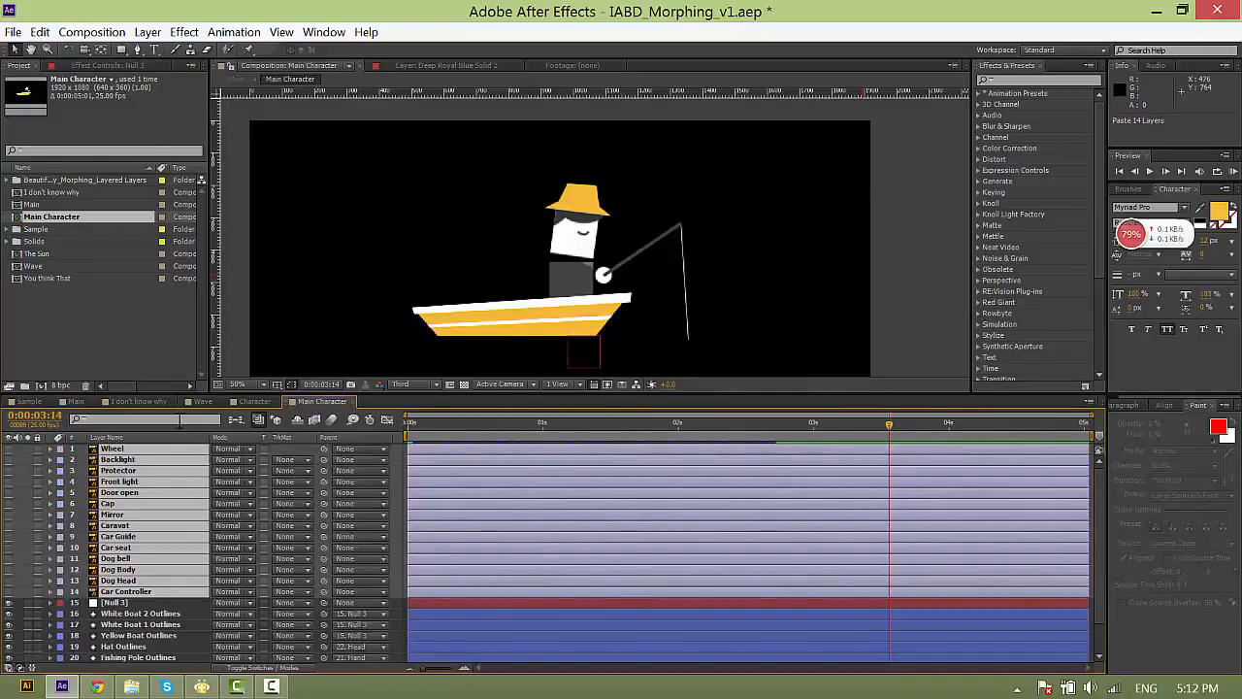
# Return to the Main composition and set the current time to 0:00:02:00.
pyautogui.click(73, 402)
pyautogui.scroll(2, 467, 551)
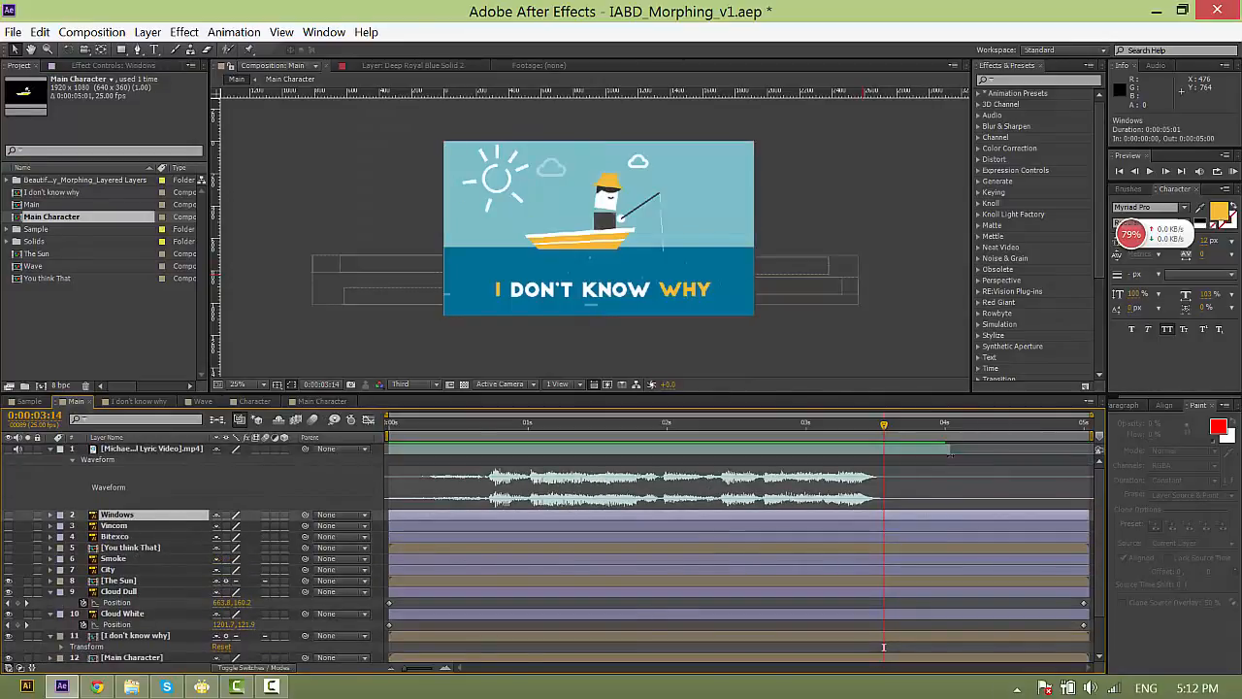
pyautogui.click(667, 425)
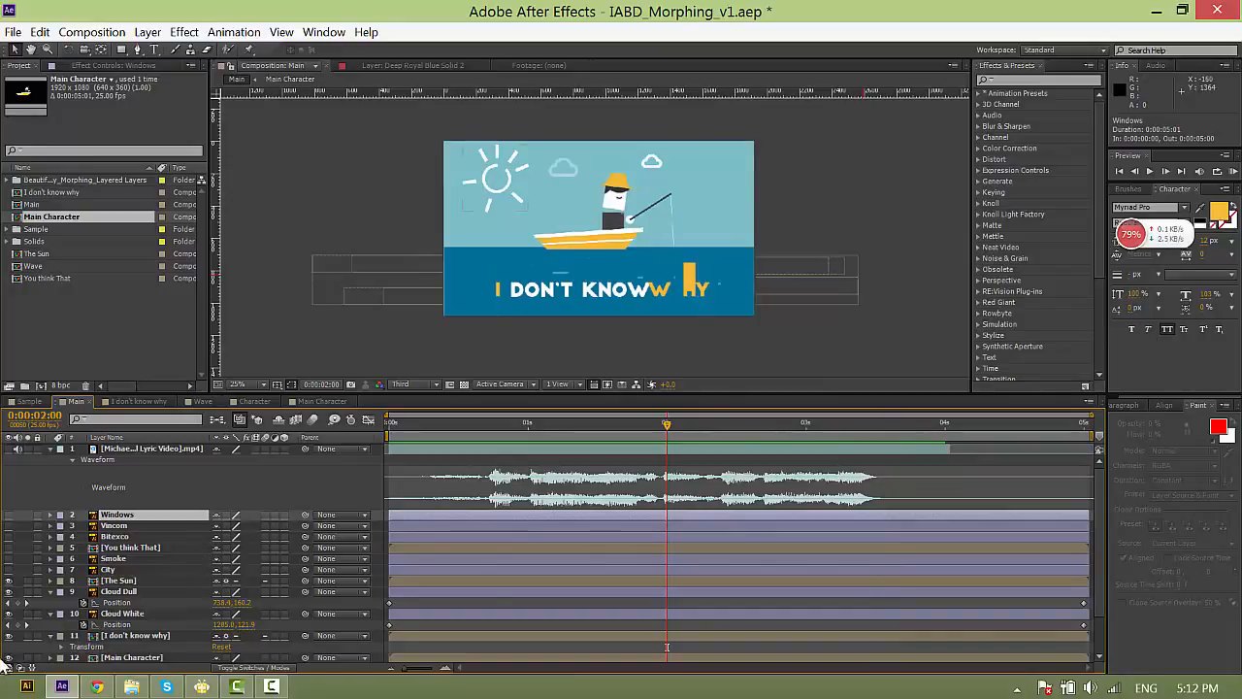
# Unlock and solo the Sea/Ground layer, and create shapes from its vector artwork.
pyautogui.scroll(-2, 244, 627)
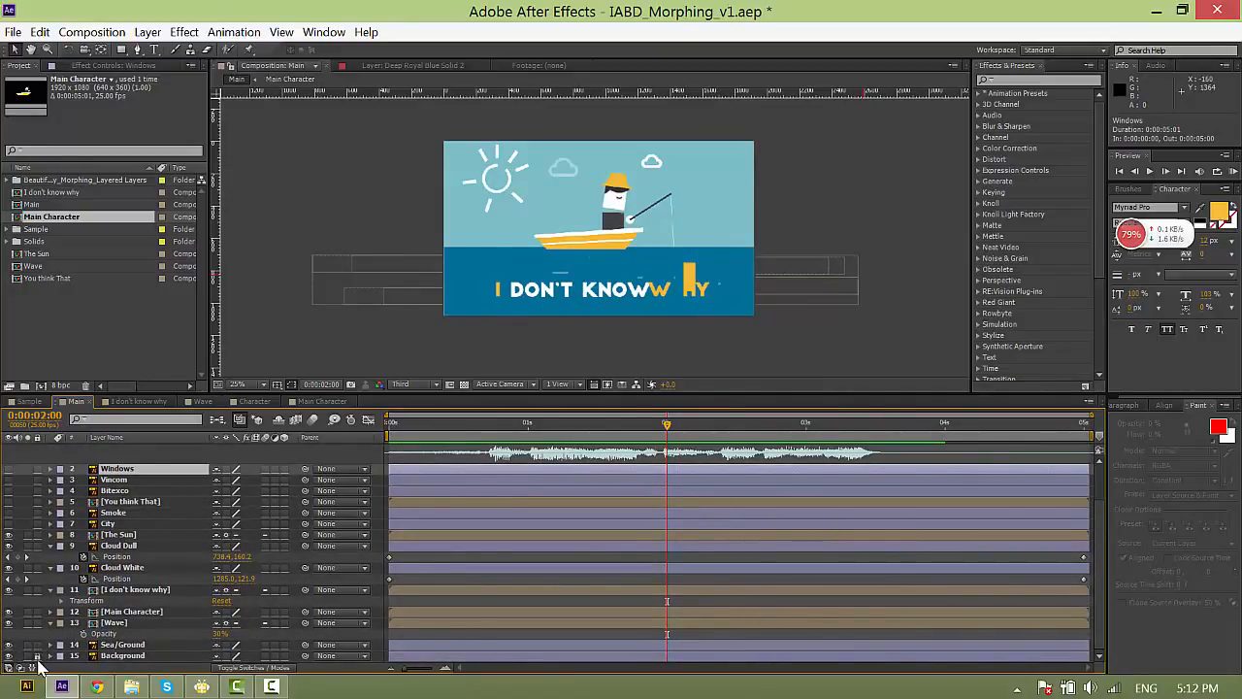
pyautogui.click(115, 645)
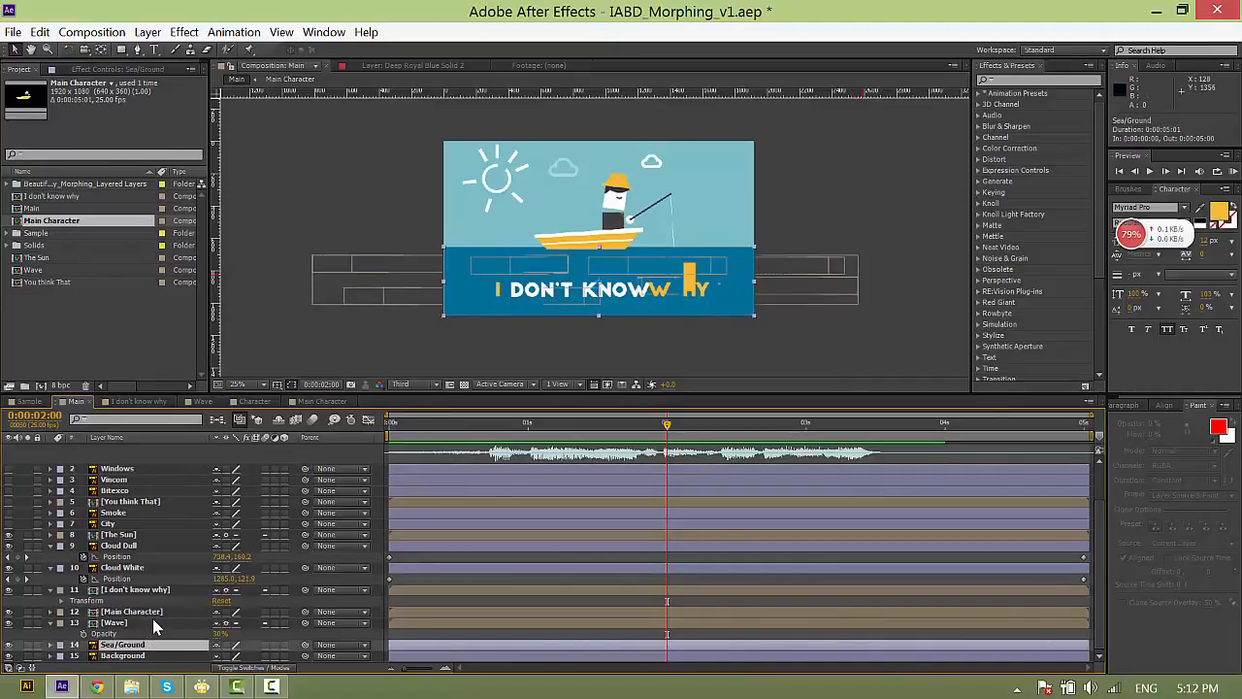
pyautogui.click(27, 644)
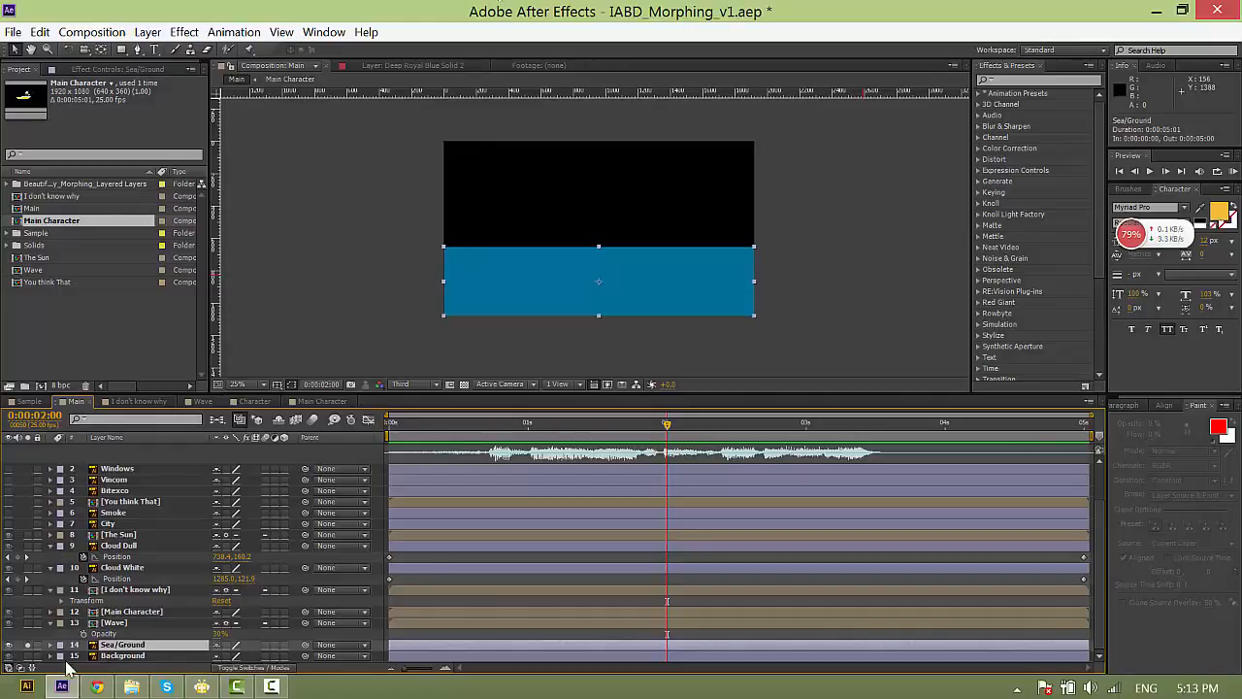
pyautogui.rightClick(108, 651)
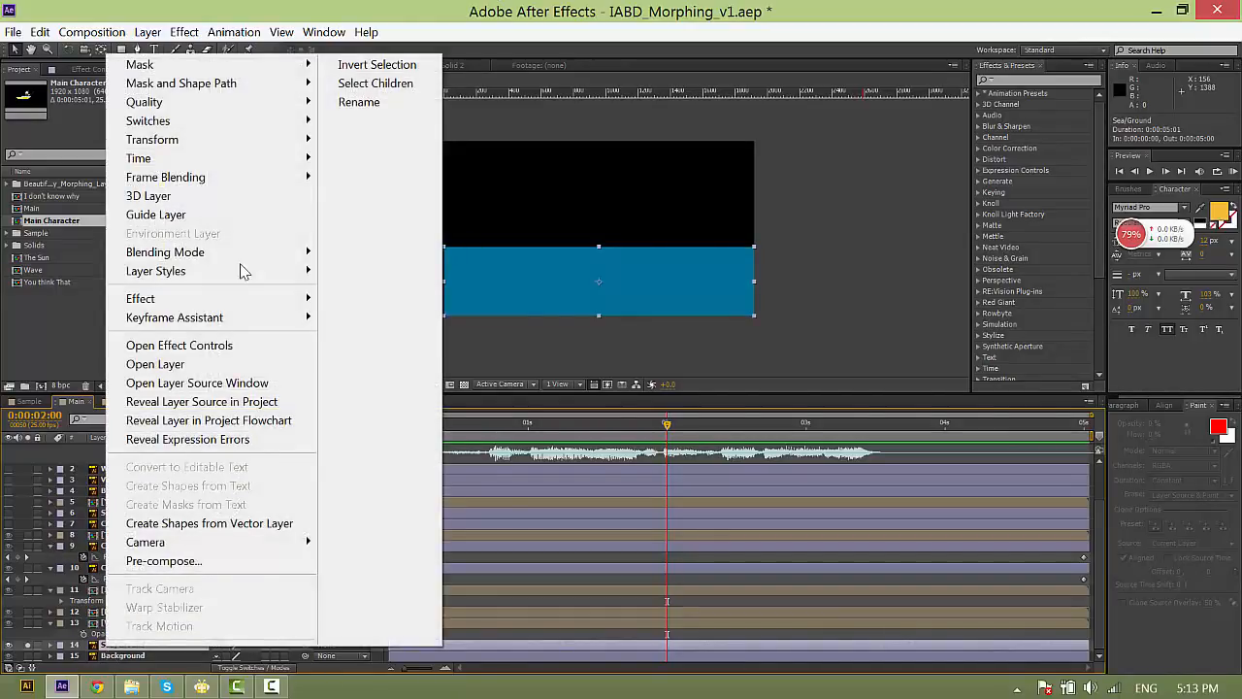
pyautogui.click(248, 523)
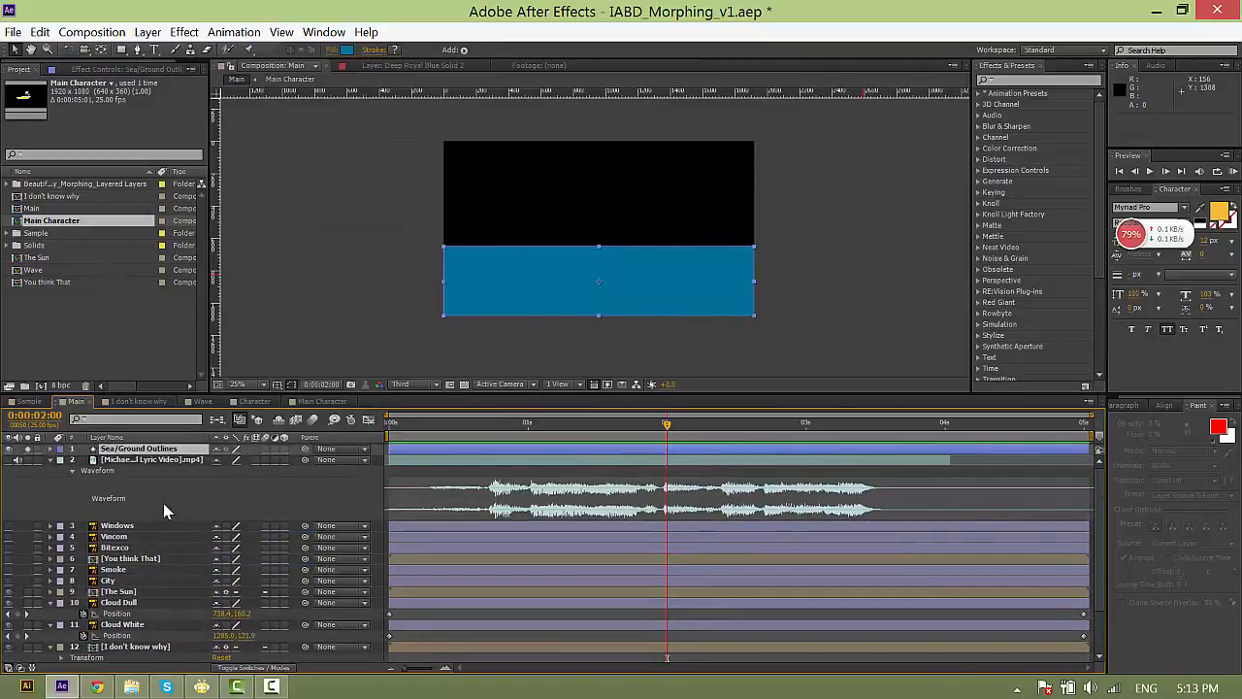
# Place Sea/Ground Outlines directly above the Sea/Ground vector layer and delete that original layer.
pyautogui.scroll(-3, 170, 650)
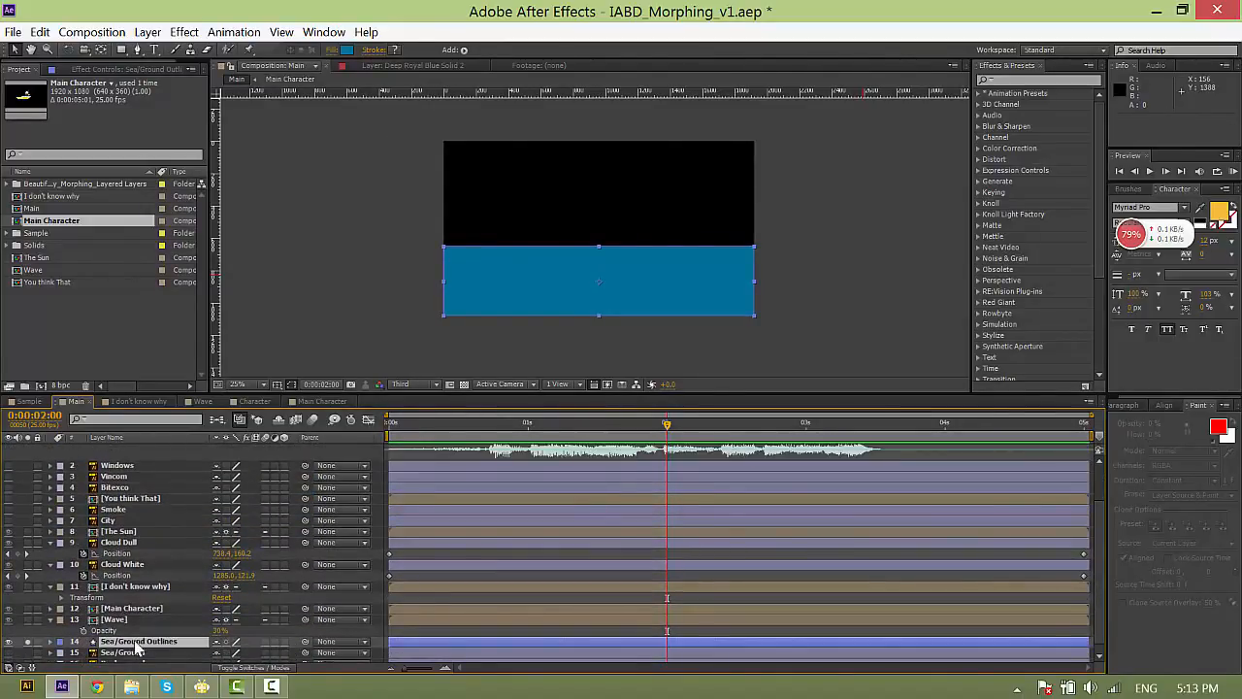
pyautogui.rightClick(148, 652)
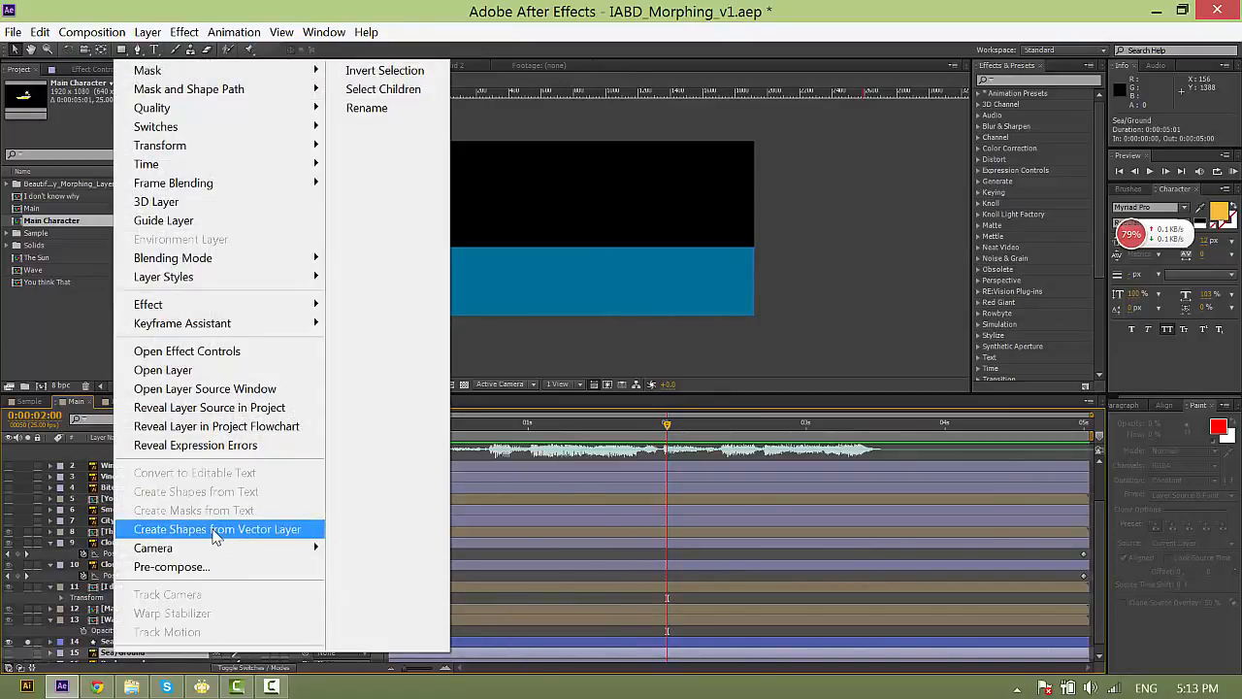
pyautogui.click(107, 658)
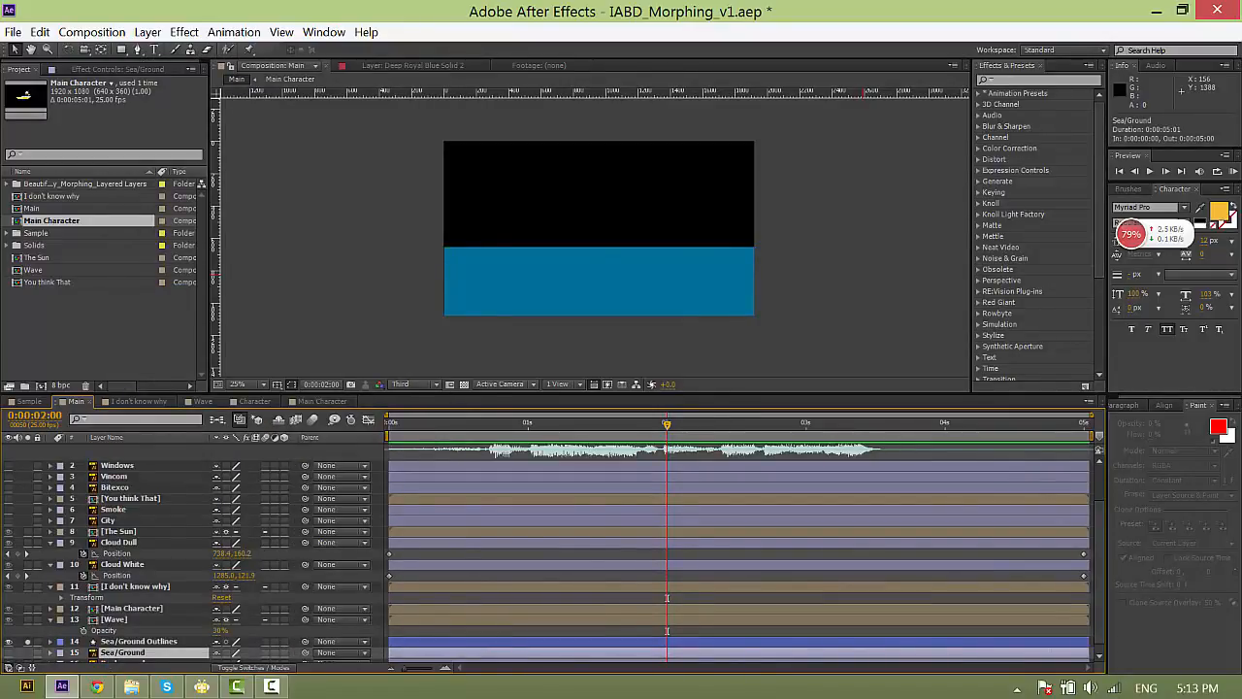
pyautogui.press('Delete')
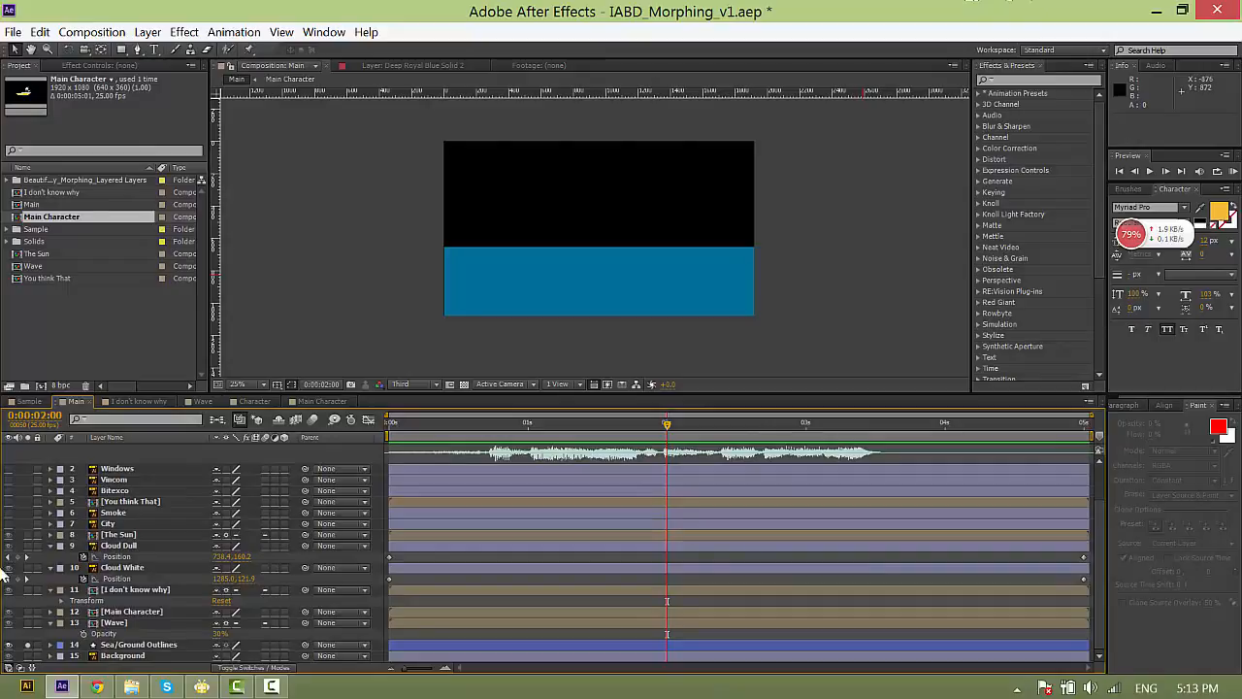
# Unsolo Sea/Ground Outlines and add a keyframe for its Path 1 shape at 0:00:02:00.
pyautogui.click(123, 646)
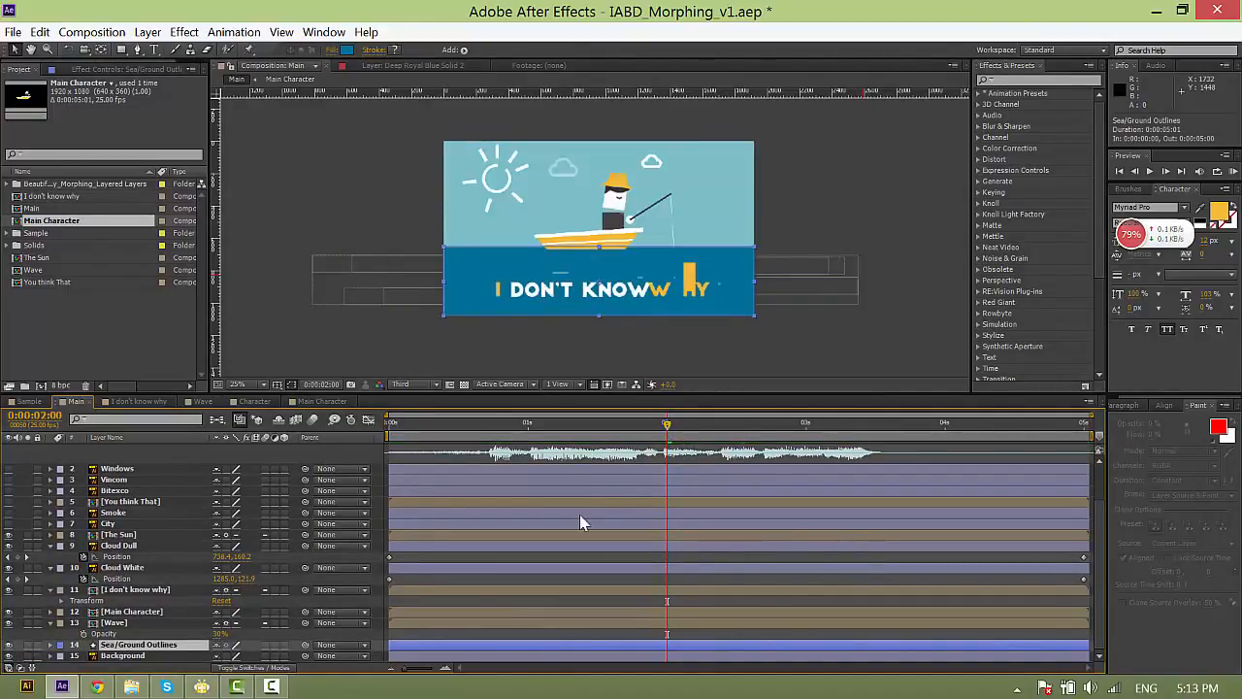
pyautogui.press('u')
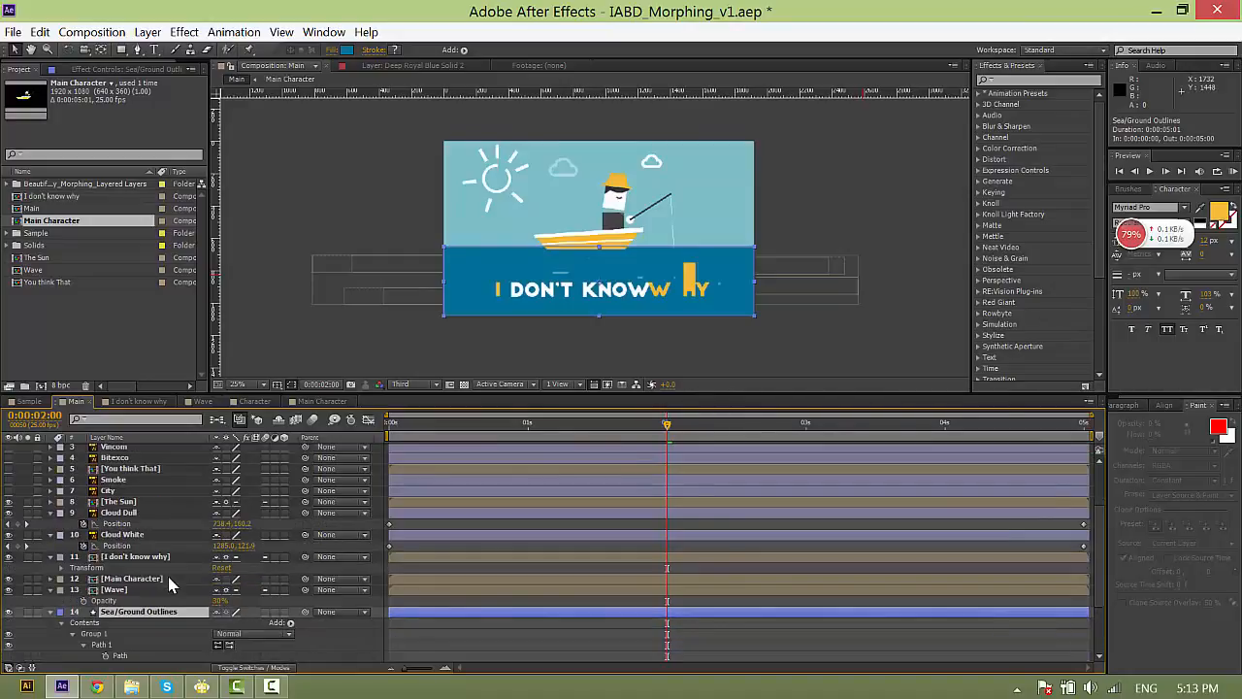
pyautogui.scroll(-3, 169, 582)
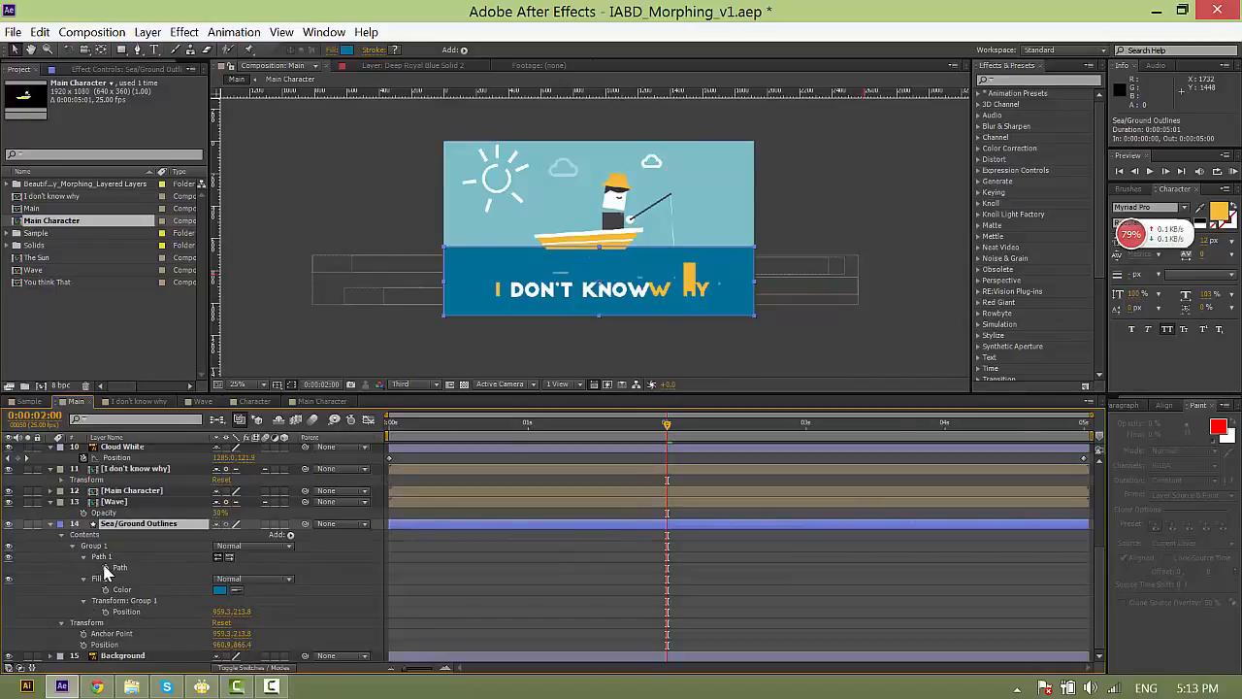
pyautogui.click(111, 568)
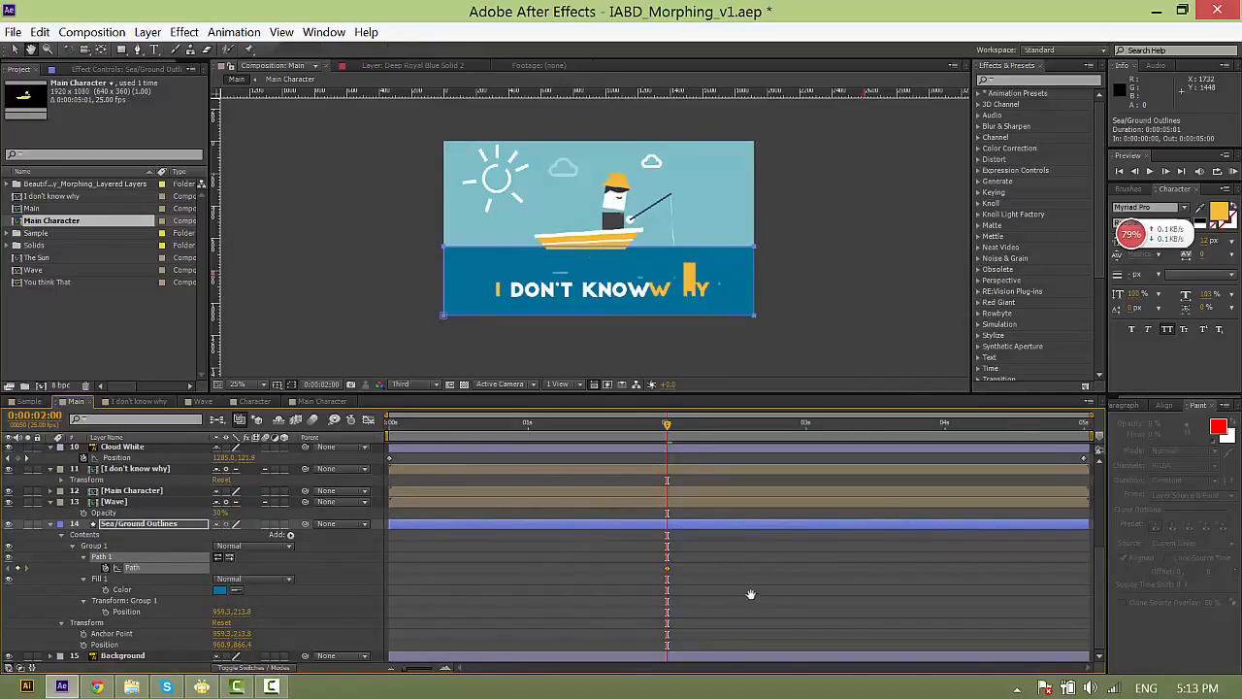
pyautogui.scroll(1, 748, 590)
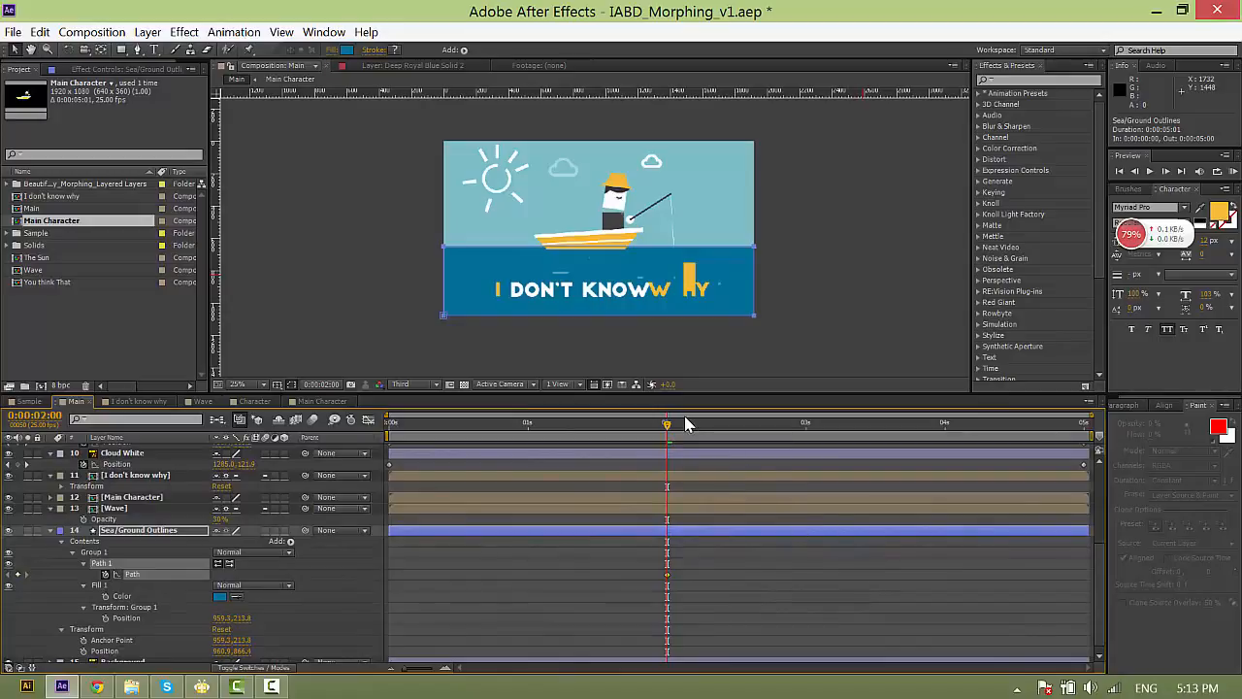
# At 0:00:02:10, lower the top edge of the Sea/Ground Outlines path slightly to add an anticipation keyframe.
pyautogui.moveTo(679, 434); pyautogui.dragTo(724, 437)
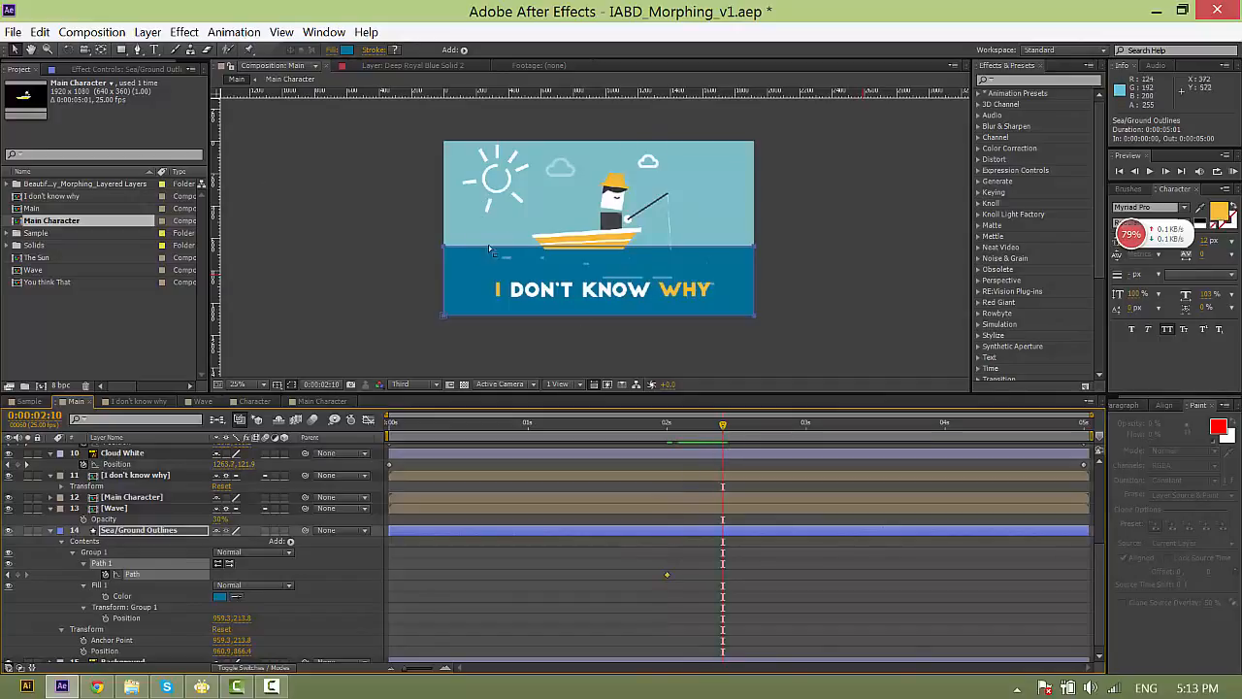
pyautogui.press('.')
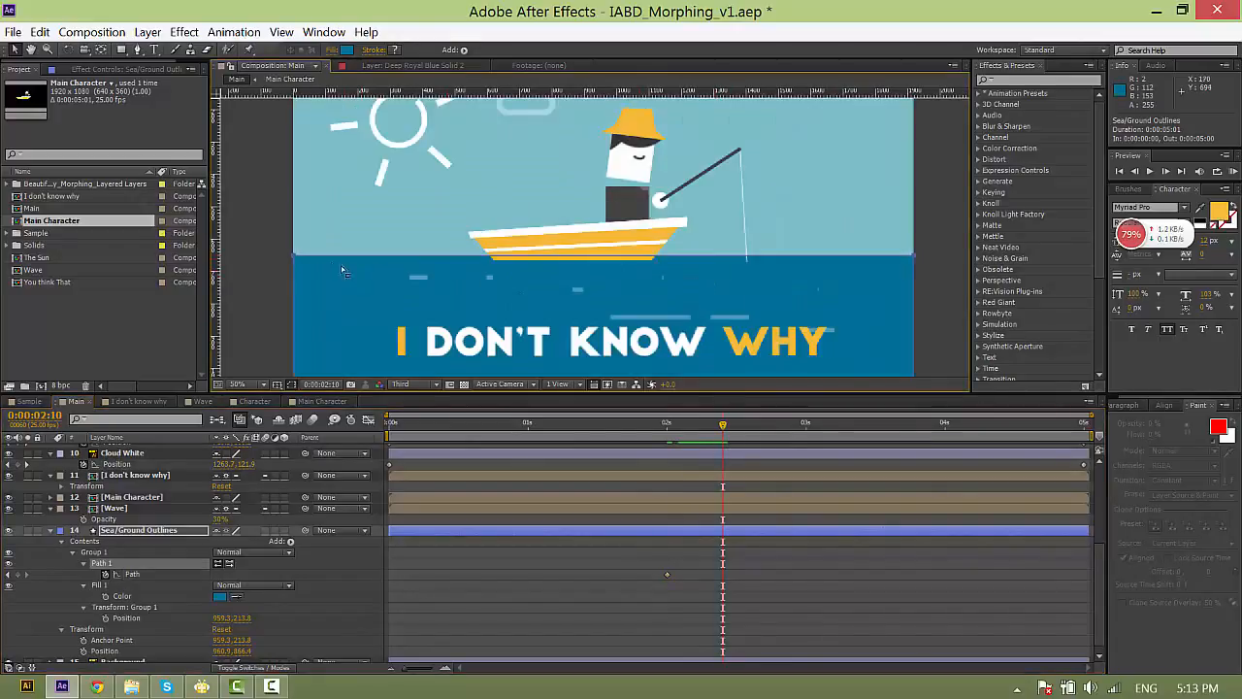
pyautogui.moveTo(298, 259); pyautogui.dragTo(297, 271)
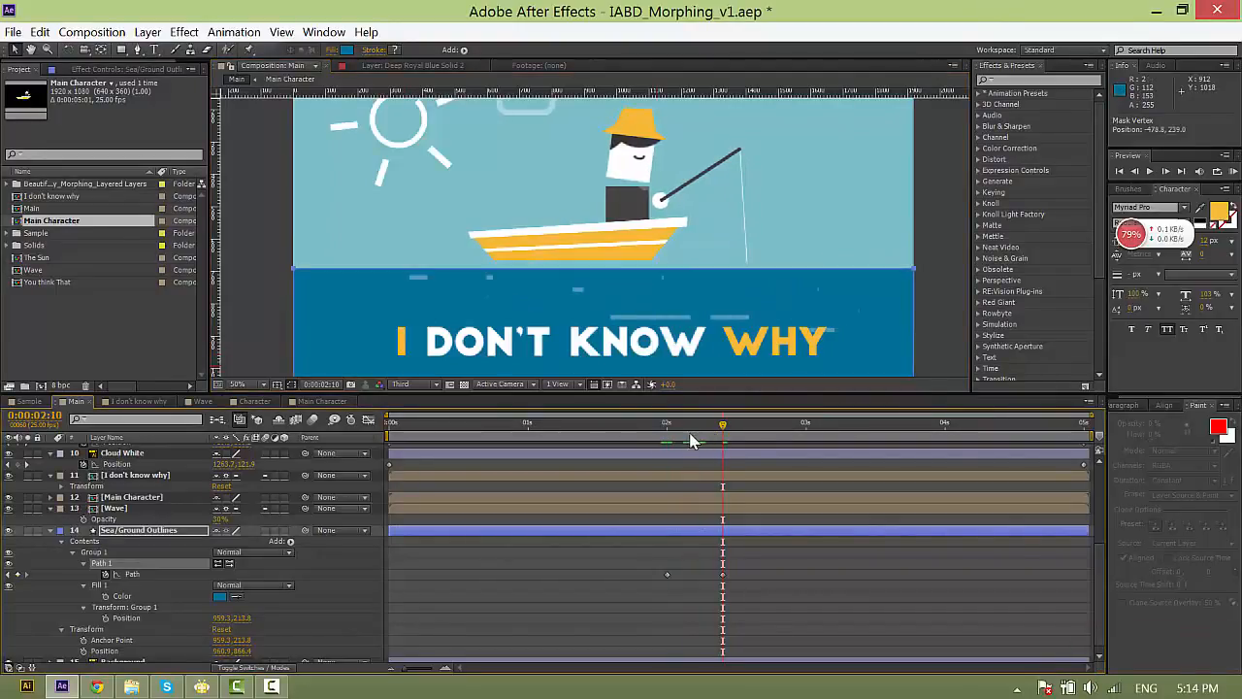
pyautogui.moveTo(723, 438); pyautogui.dragTo(787, 443)
pyautogui.scroll(-2, 674, 290)
pyautogui.moveTo(617, 338); pyautogui.dragTo(612, 356)
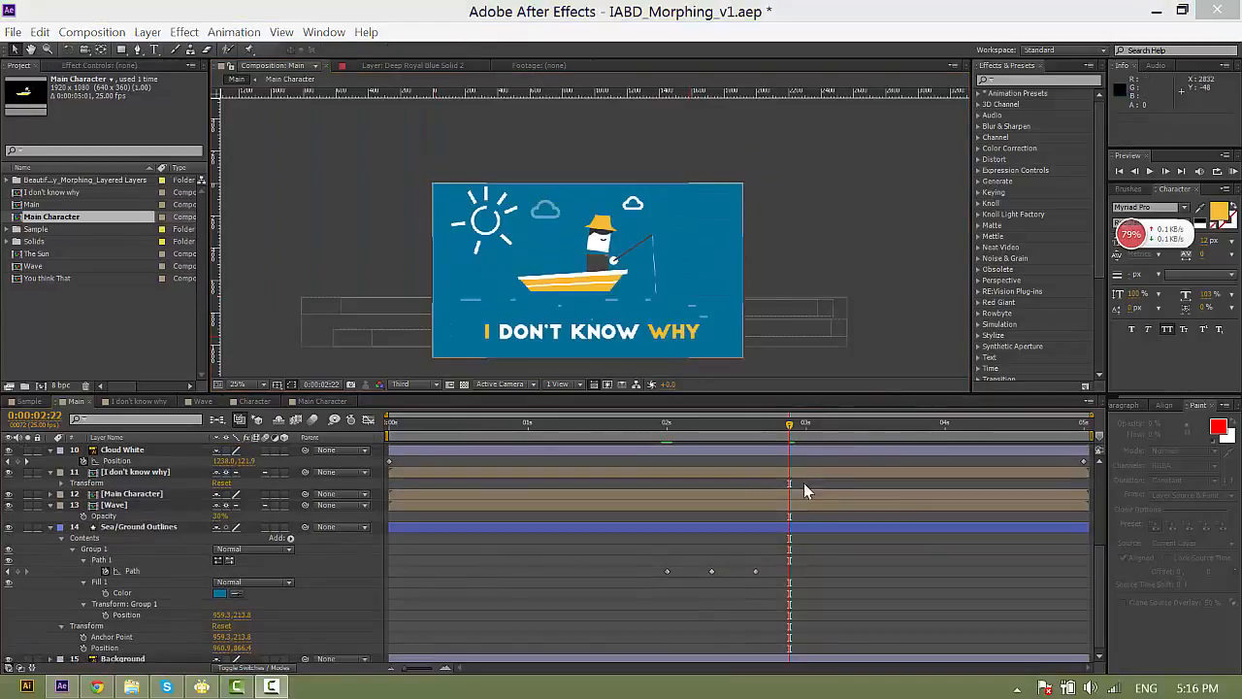
# Copy the Sea/Ground Path keyframe from 0:00:02:00 and paste it at 0:00:03:00.
pyautogui.moveTo(788, 425); pyautogui.dragTo(808, 438)
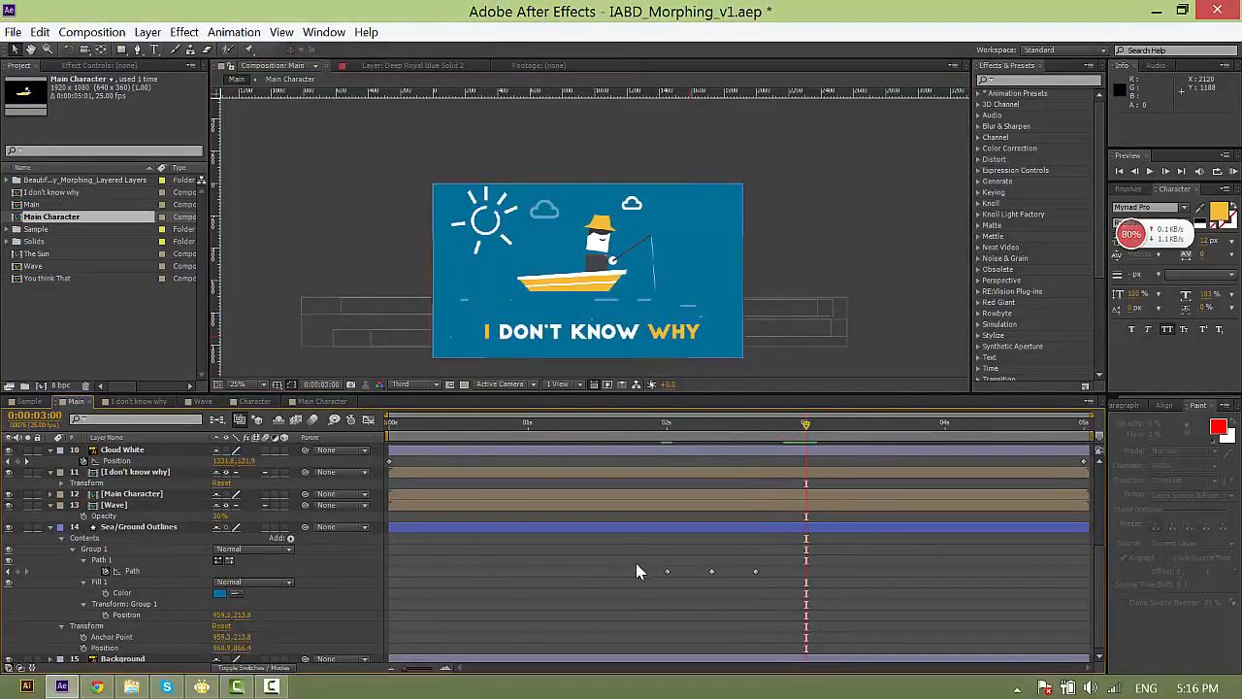
pyautogui.moveTo(635, 563); pyautogui.dragTo(673, 585)
pyautogui.hotkey('ctrl', 'c')
pyautogui.hotkey('ctrl', 'v')
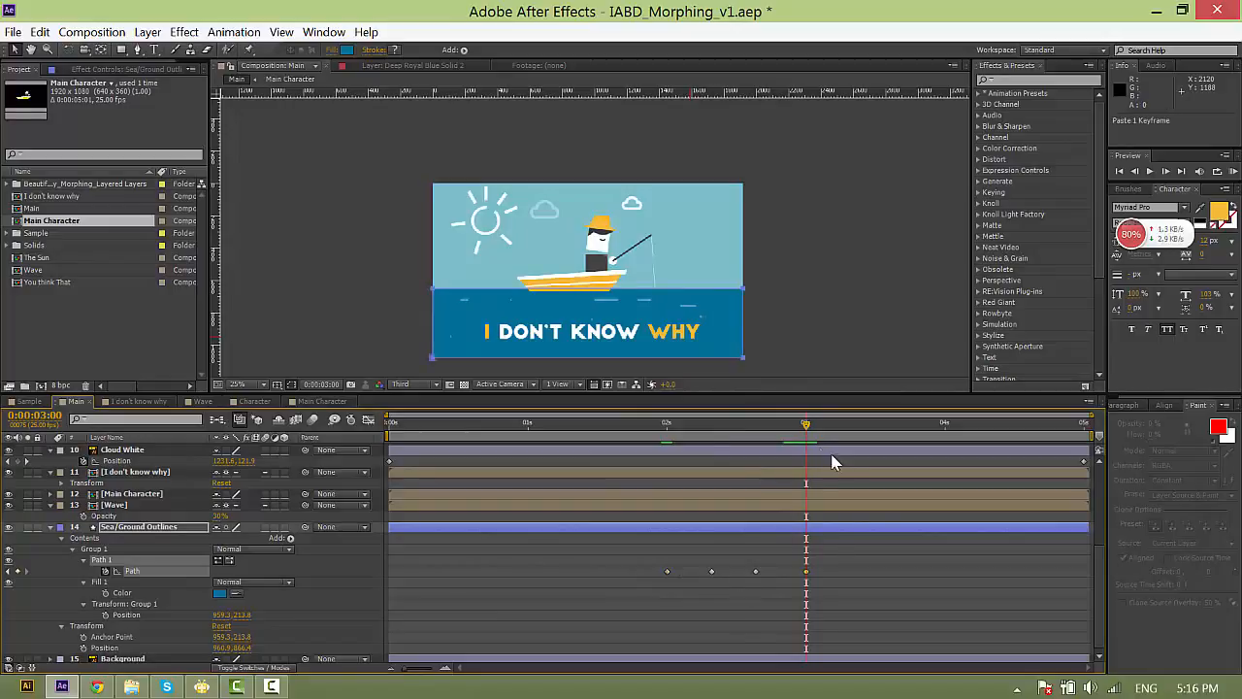
# Preview the sea transition and move the last Path keyframe to 0:00:03:02.
pyautogui.moveTo(681, 589); pyautogui.dragTo(681, 589)
pyautogui.moveTo(679, 431); pyautogui.dragTo(669, 438)
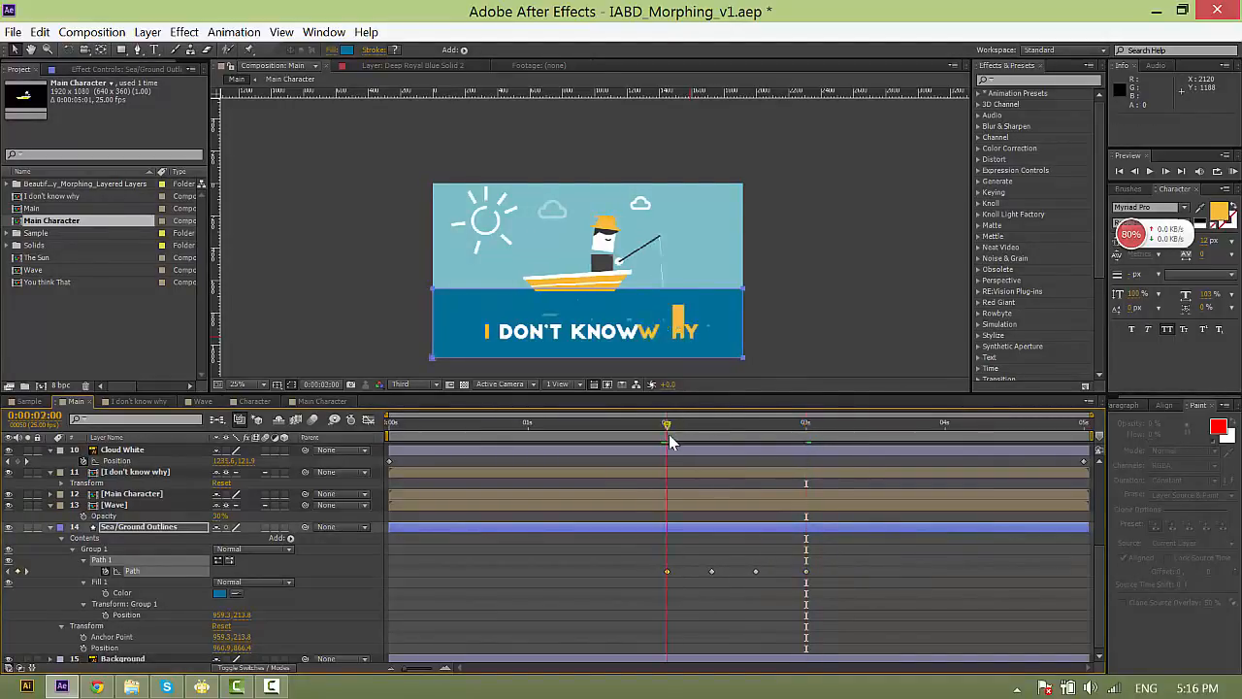
pyautogui.scroll(5, 813, 504)
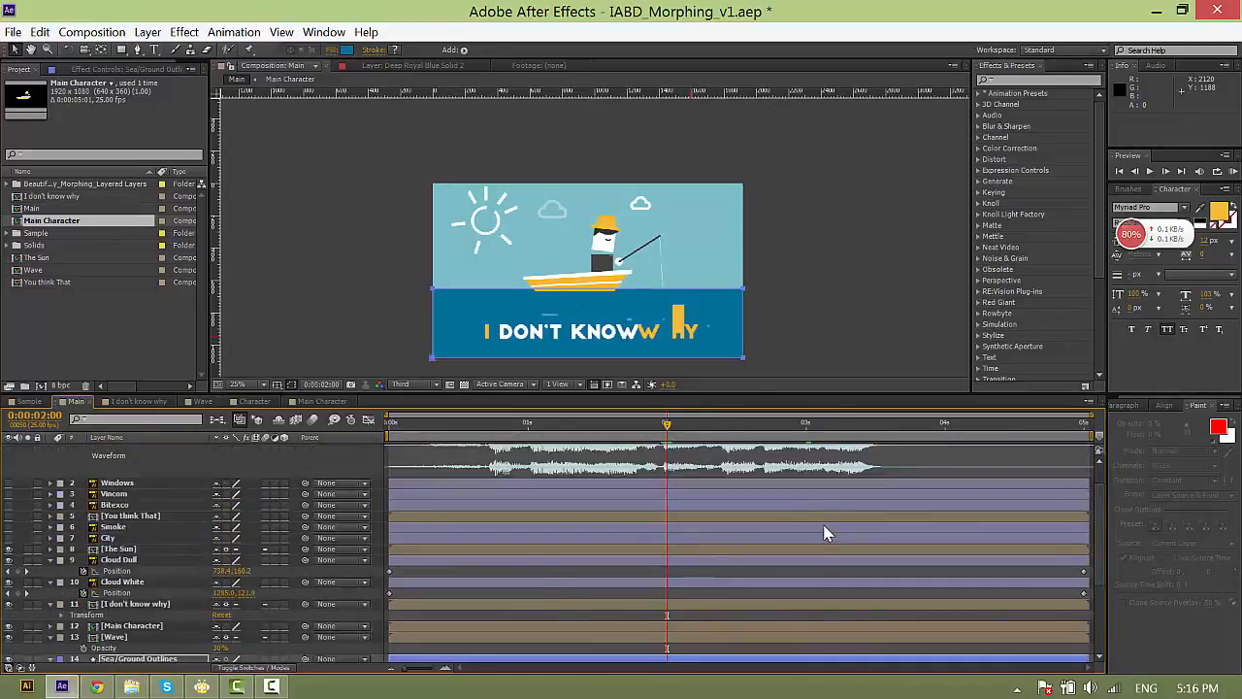
pyautogui.scroll(-3, 830, 536)
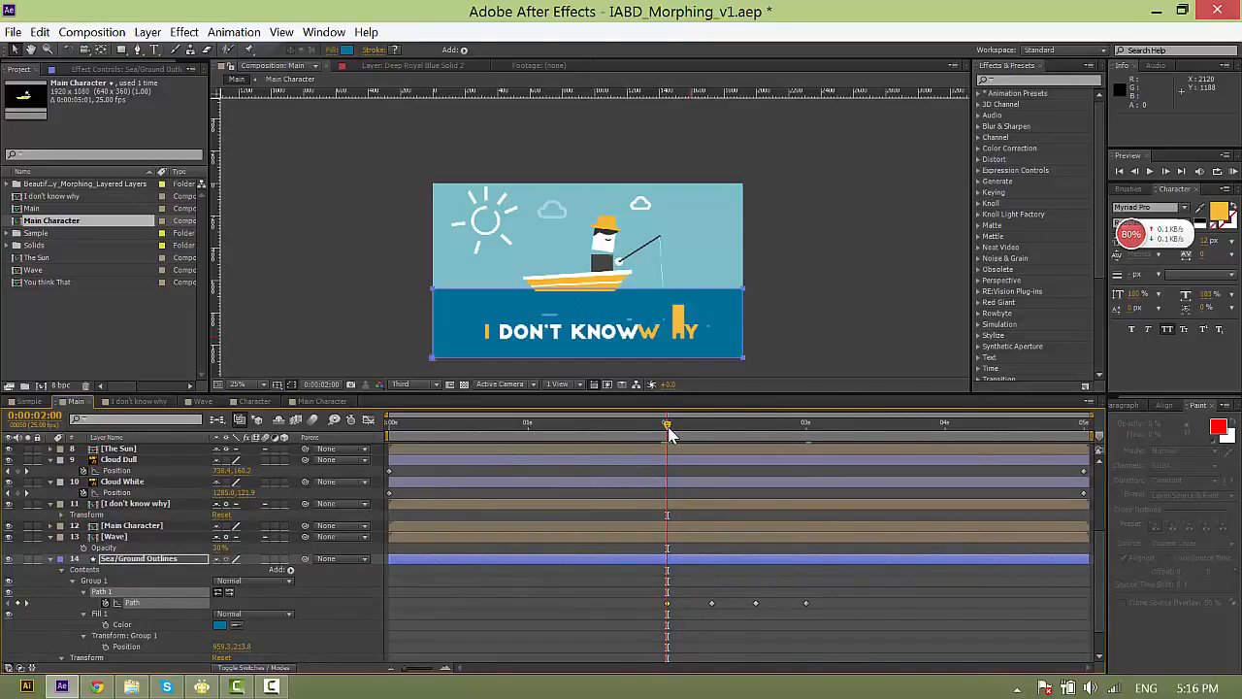
pyautogui.moveTo(668, 428); pyautogui.dragTo(815, 440)
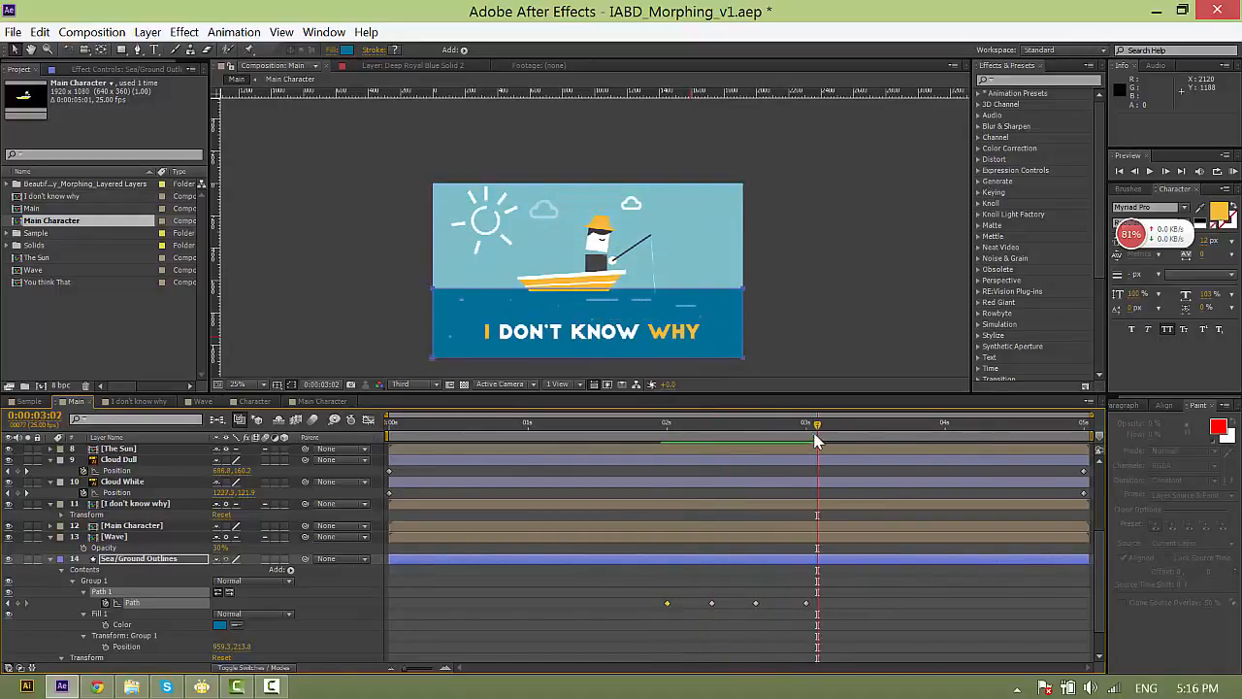
pyautogui.moveTo(807, 610); pyautogui.dragTo(817, 610)
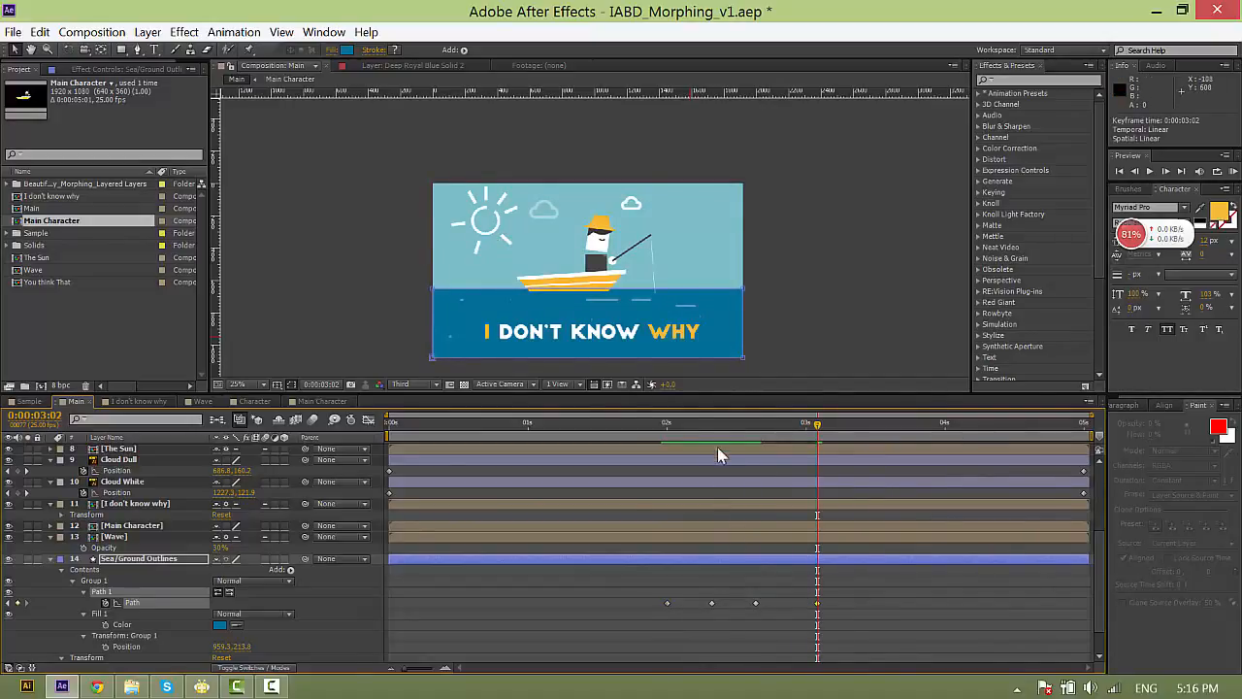
# Retime the two middle Sea/Ground Path keyframes to 0:00:02:06 and 0:00:02:13.
pyautogui.moveTo(711, 428); pyautogui.dragTo(755, 444)
pyautogui.moveTo(711, 603); pyautogui.dragTo(745, 603)
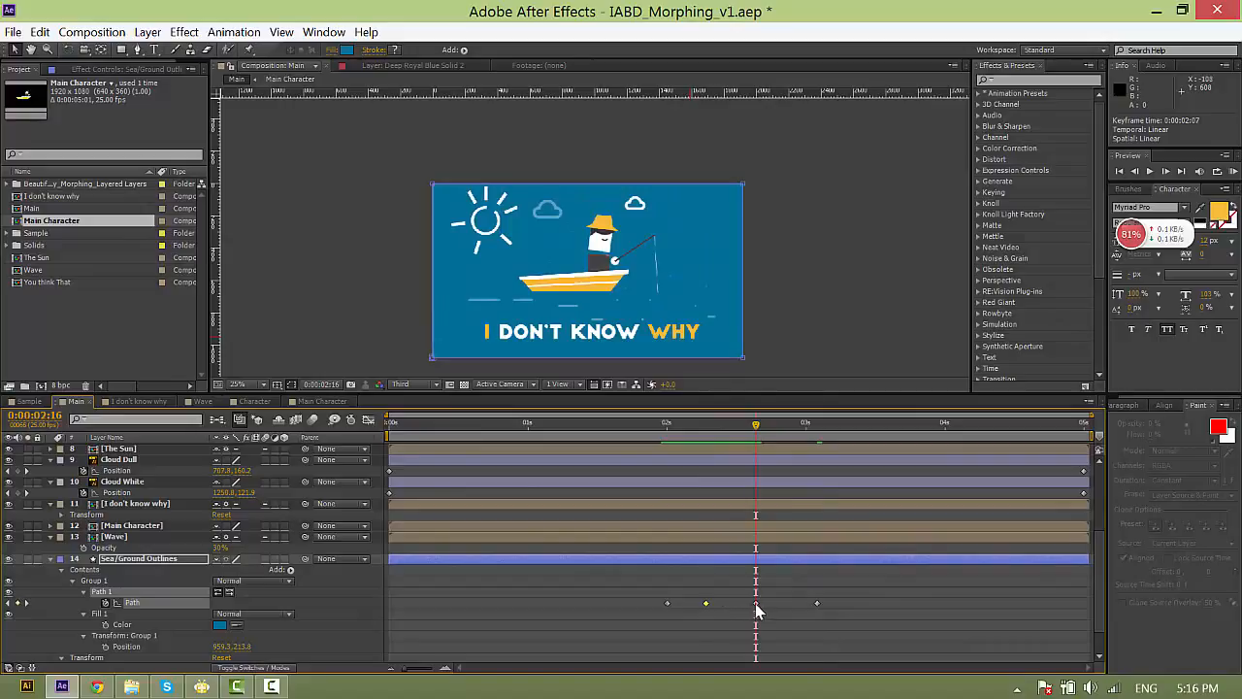
pyautogui.click(689, 587)
pyautogui.moveTo(669, 433); pyautogui.dragTo(750, 440)
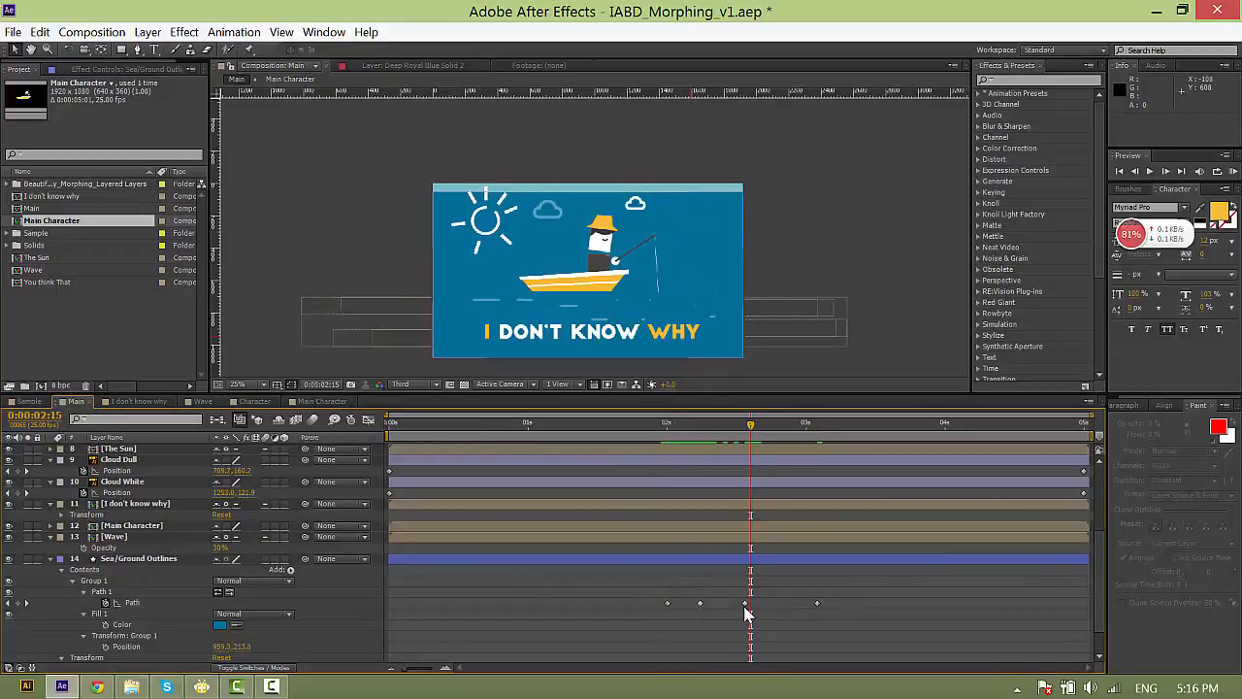
pyautogui.moveTo(744, 604); pyautogui.dragTo(739, 604)
# Paste a copy of the full-frame Path keyframe at 0:00:02:20 and select all of the Sea/Ground Path keyframes.
pyautogui.moveTo(685, 434); pyautogui.dragTo(778, 441)
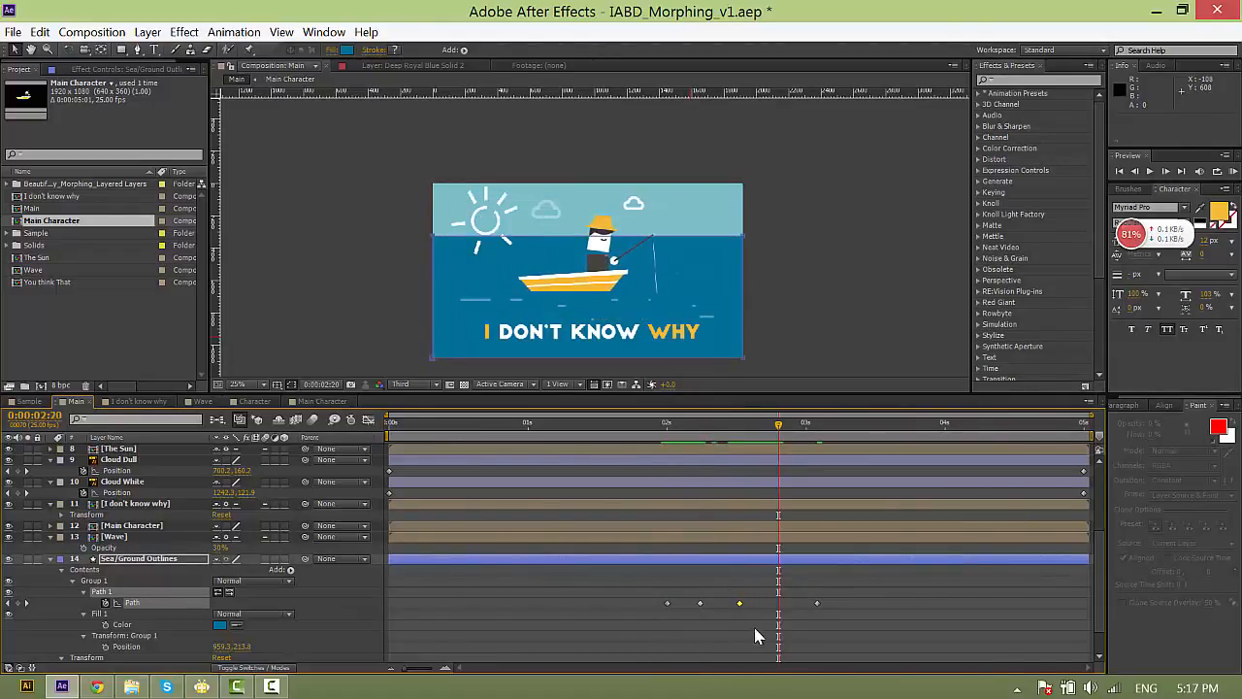
pyautogui.hotkey('ctrl', 'v')
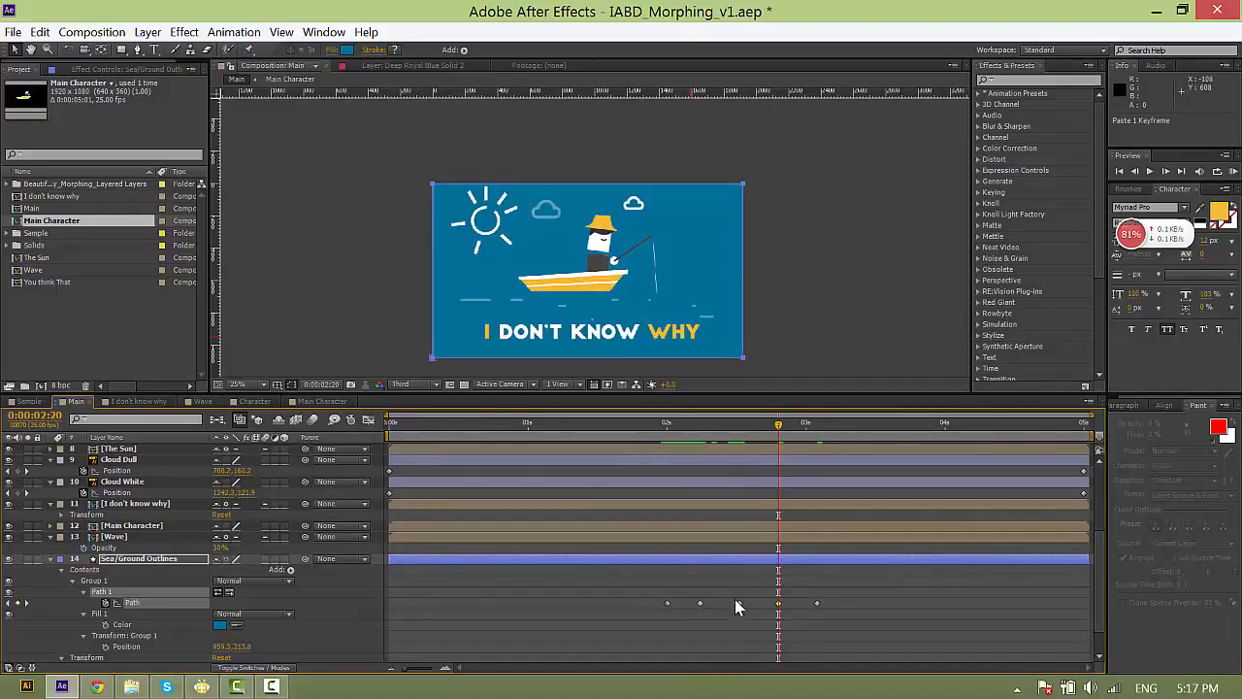
pyautogui.click(774, 619)
pyautogui.click(740, 425)
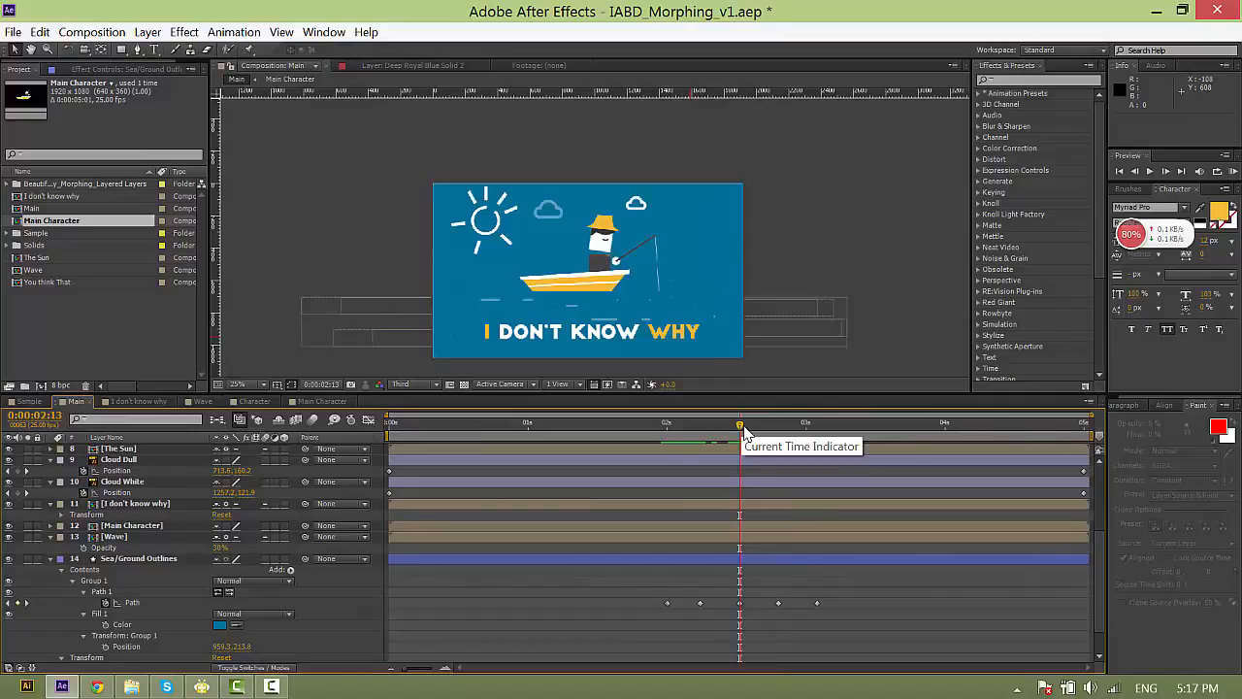
pyautogui.moveTo(750, 437); pyautogui.dragTo(817, 432)
pyautogui.moveTo(868, 596); pyautogui.dragTo(524, 629)
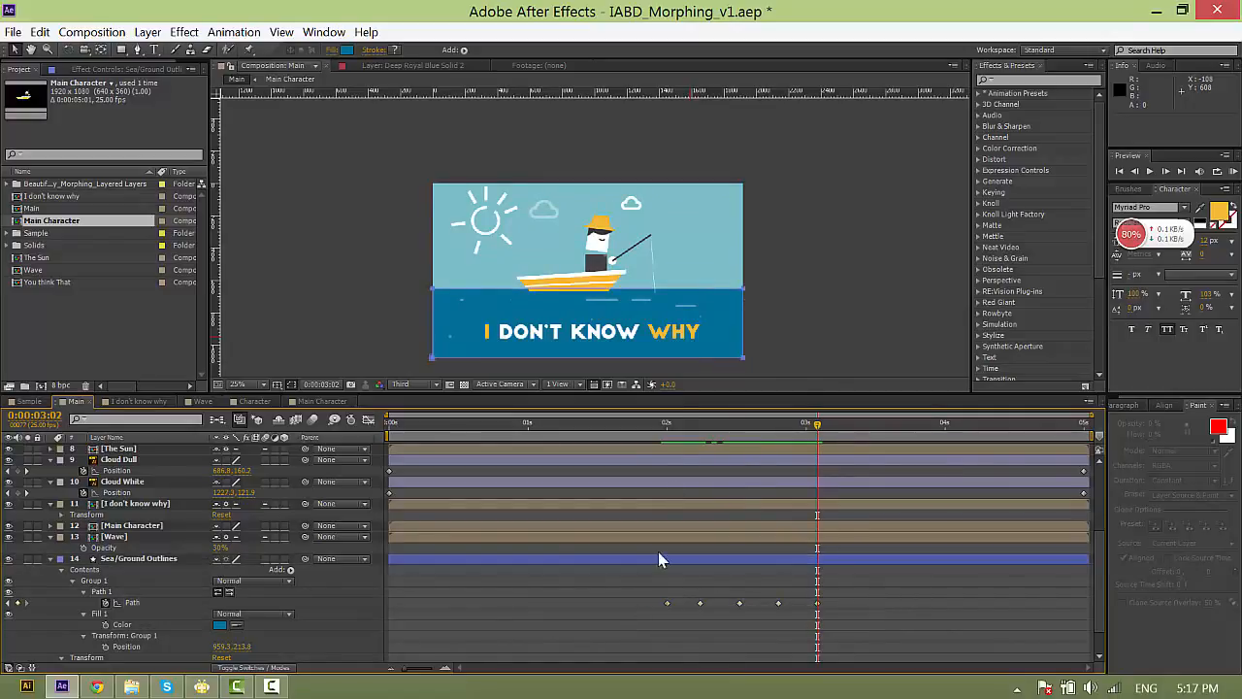
# At 0:00:02:00, add Position keyframes to the I don't know why and Main Character layers.
pyautogui.moveTo(675, 427); pyautogui.dragTo(669, 431)
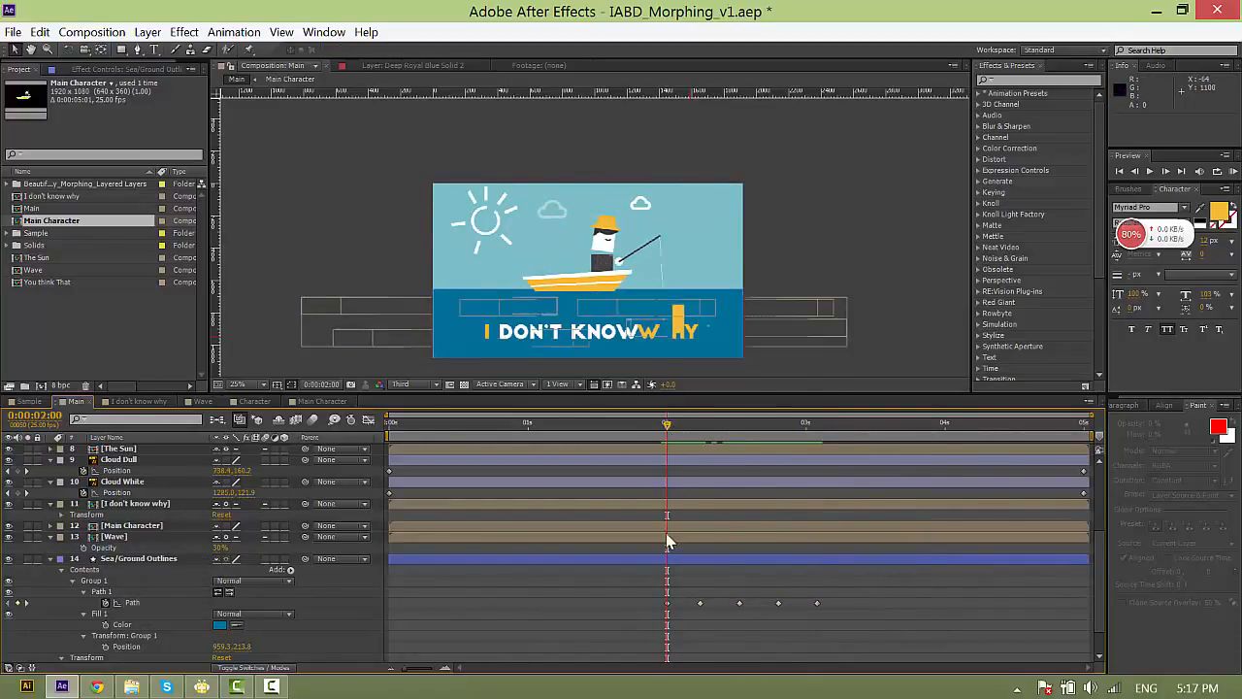
pyautogui.click(594, 337)
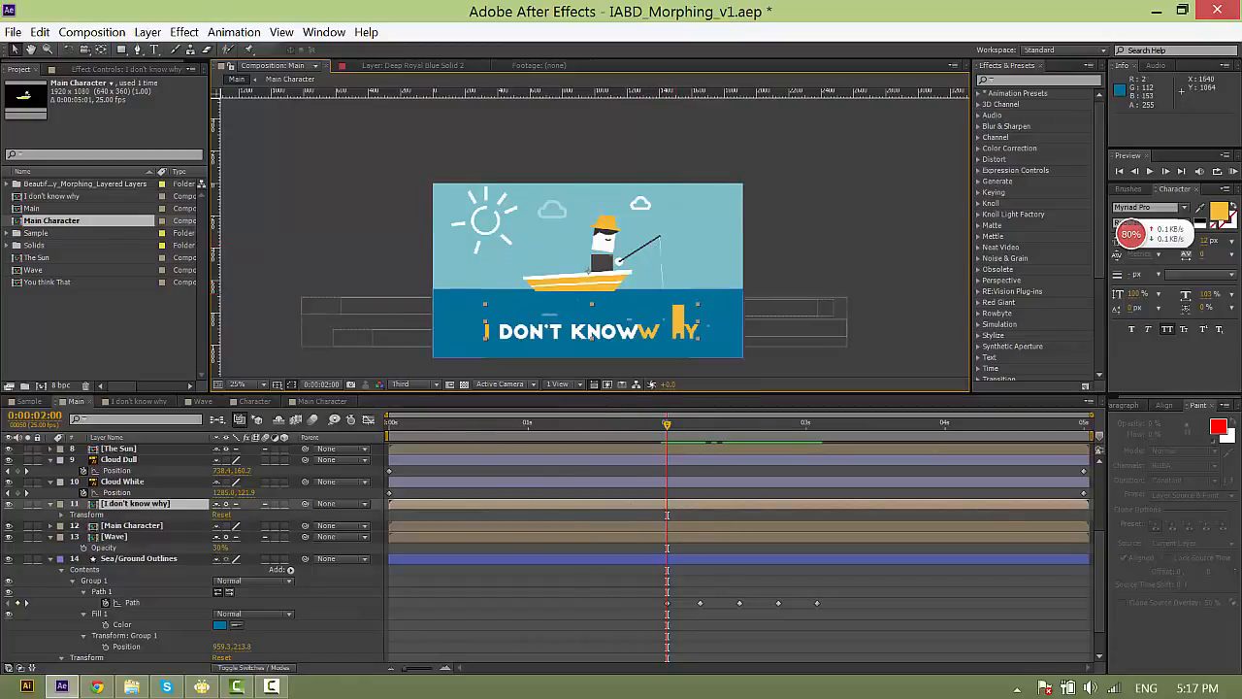
pyautogui.click(126, 525)
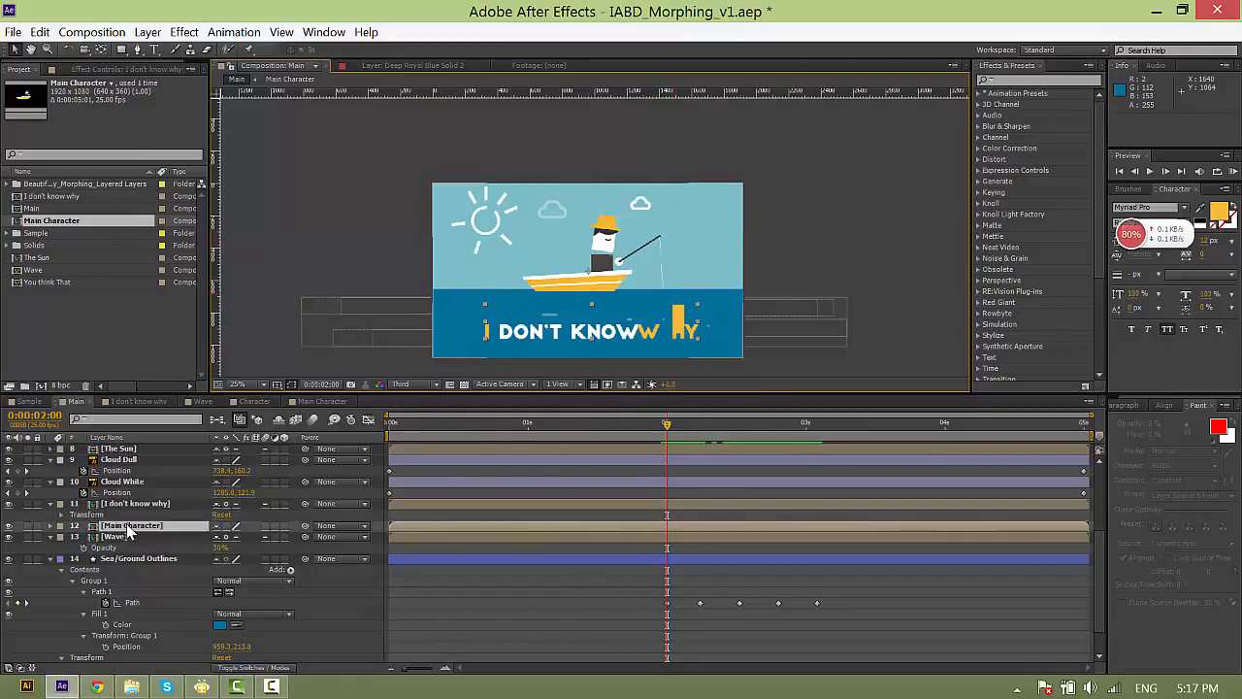
pyautogui.click(143, 535)
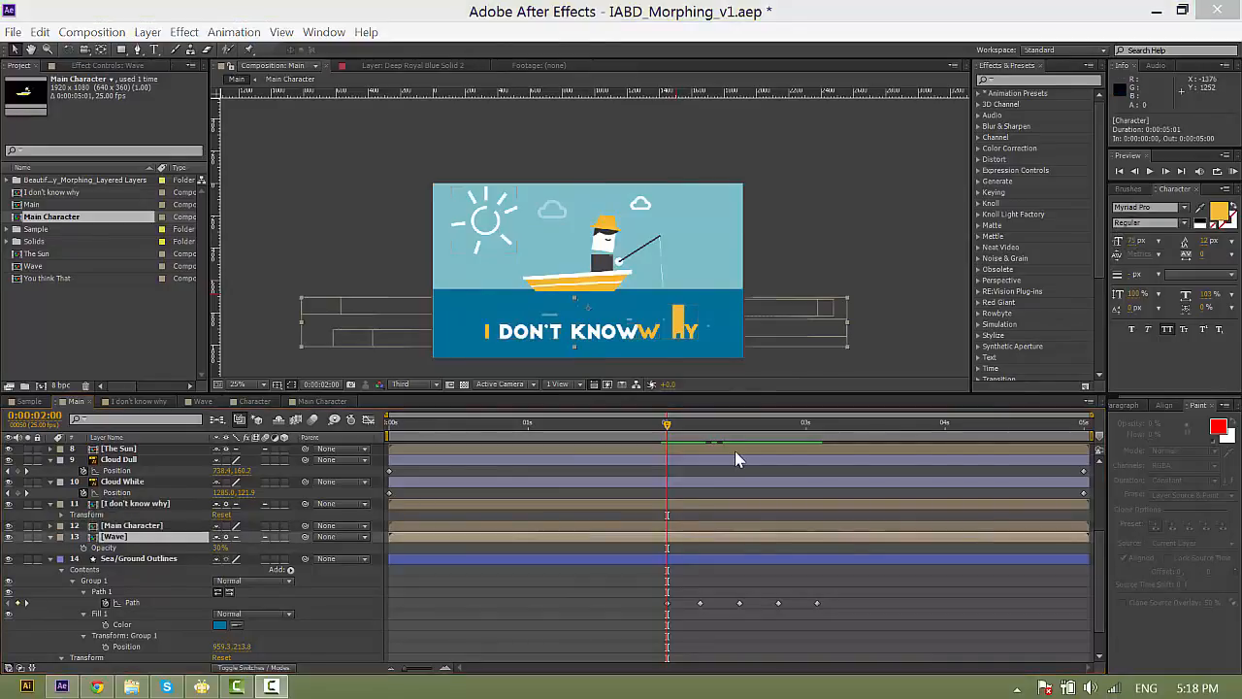
pyautogui.click(123, 525)
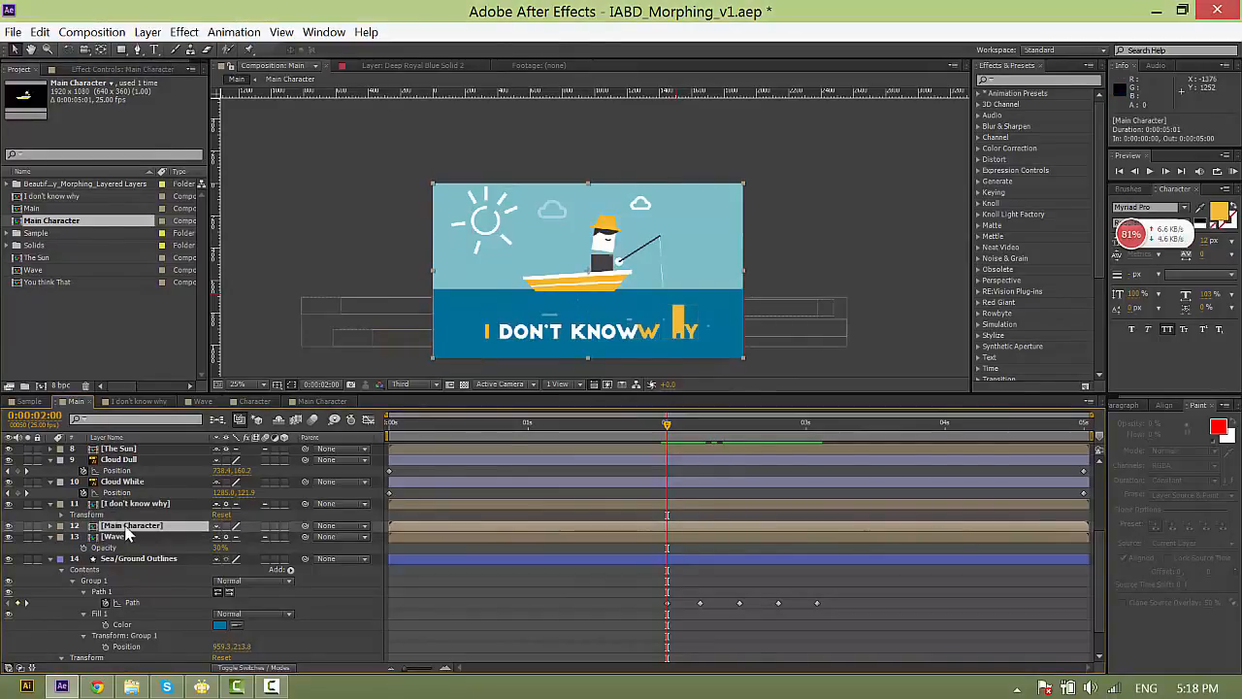
pyautogui.keyDown('ctrl'); pyautogui.click(141, 504); pyautogui.keyUp('ctrl')
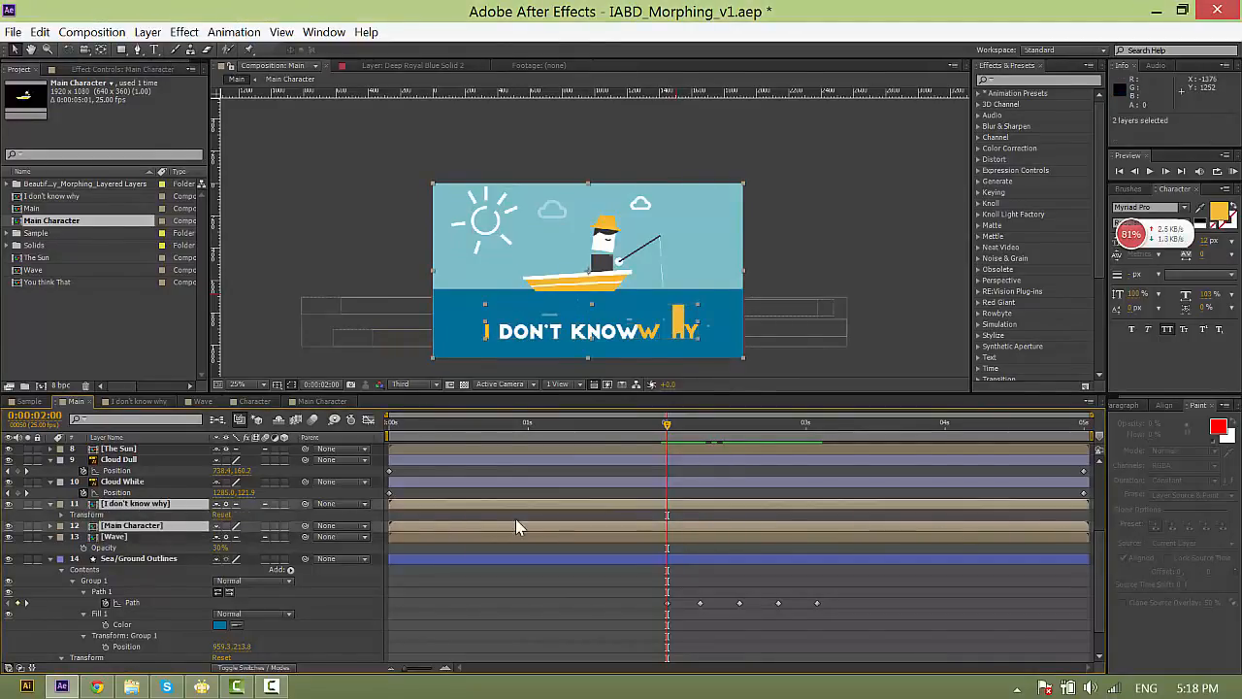
pyautogui.press('p')
pyautogui.click(83, 515)
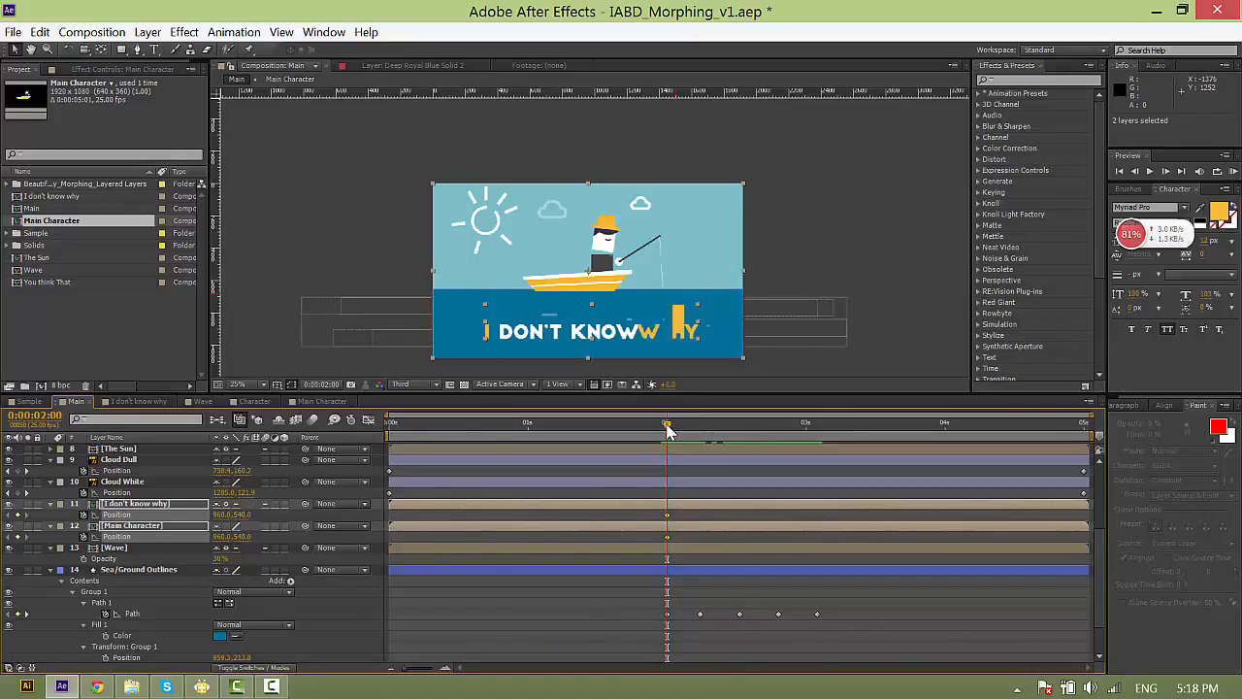
# At 0:00:02:06, lower the Main Character layer to position 960, 566 to follow the dipping sea surface.
pyautogui.moveTo(666, 431); pyautogui.dragTo(696, 433)
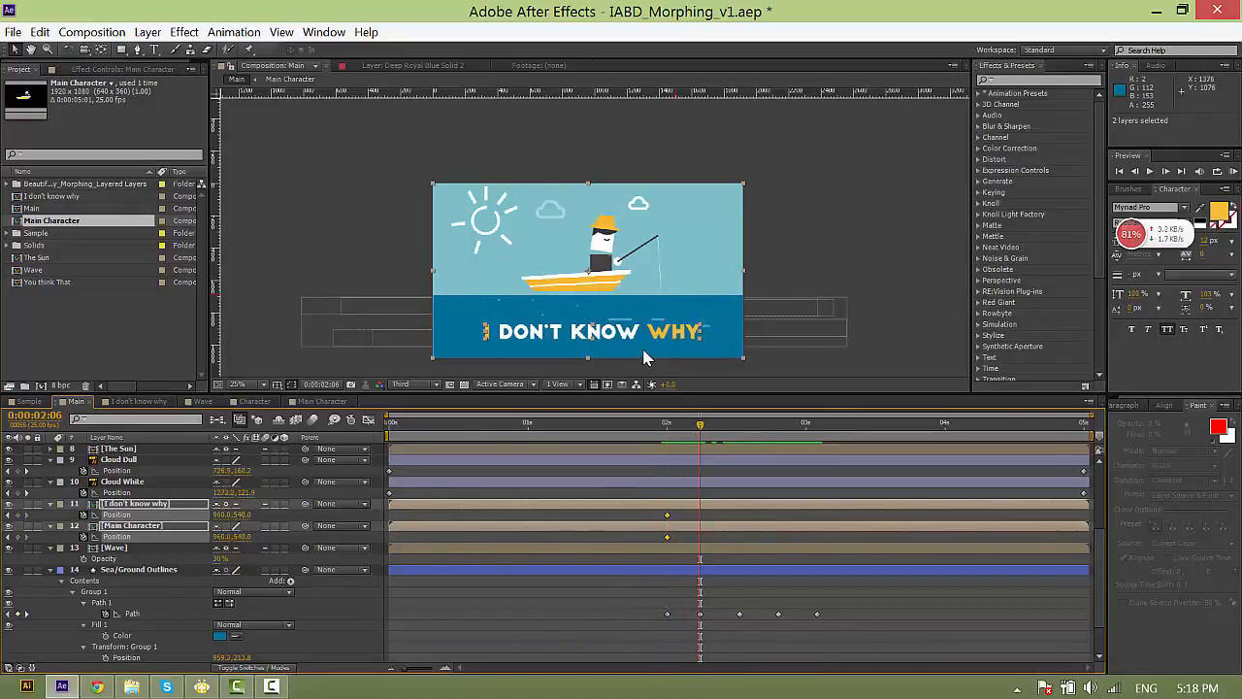
pyautogui.press('.')
pyautogui.moveTo(651, 290); pyautogui.dragTo(622, 151)
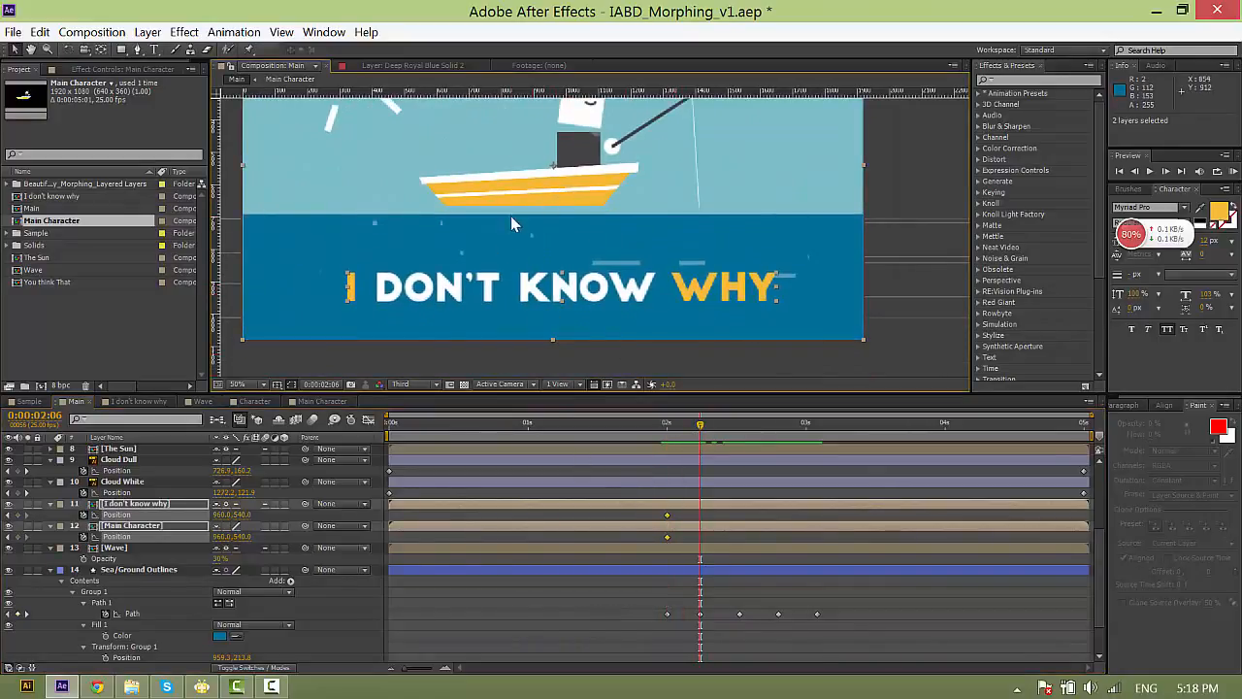
pyautogui.click(505, 516)
pyautogui.click(170, 507)
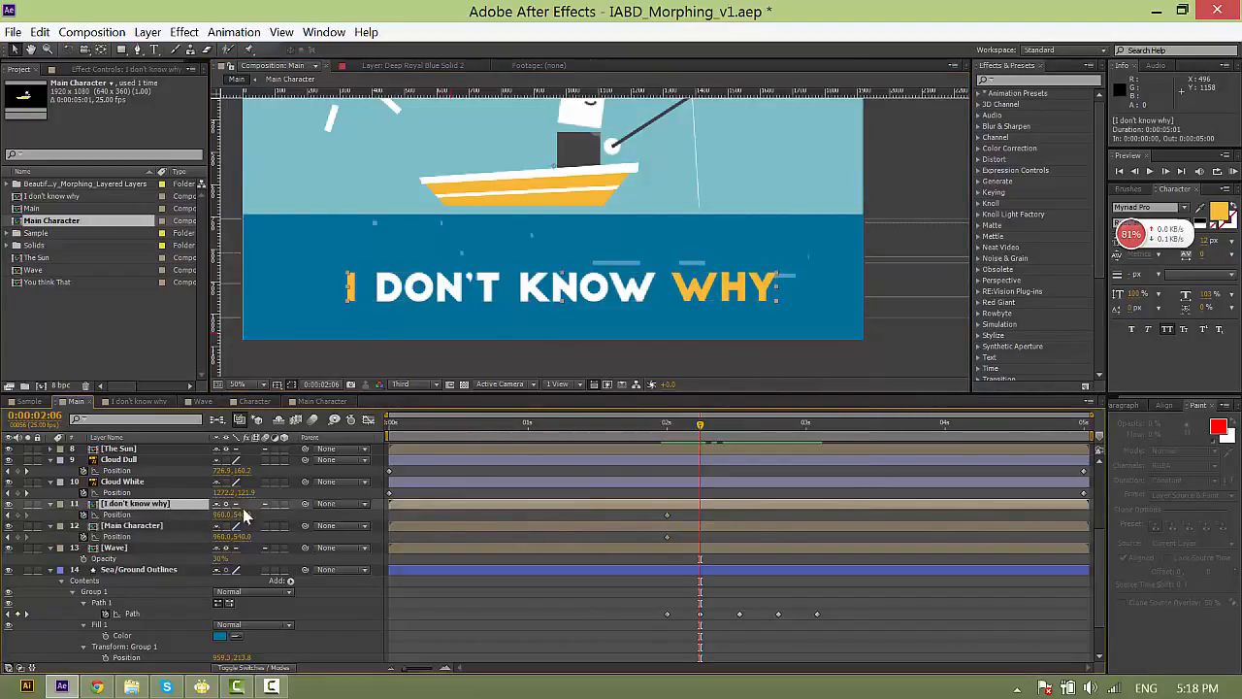
pyautogui.moveTo(696, 431)
pyautogui.mouseDown()
pyautogui.moveTo(671, 432)
pyautogui.moveTo(699, 442)
pyautogui.mouseUp()
pyautogui.rightClick(700, 442)
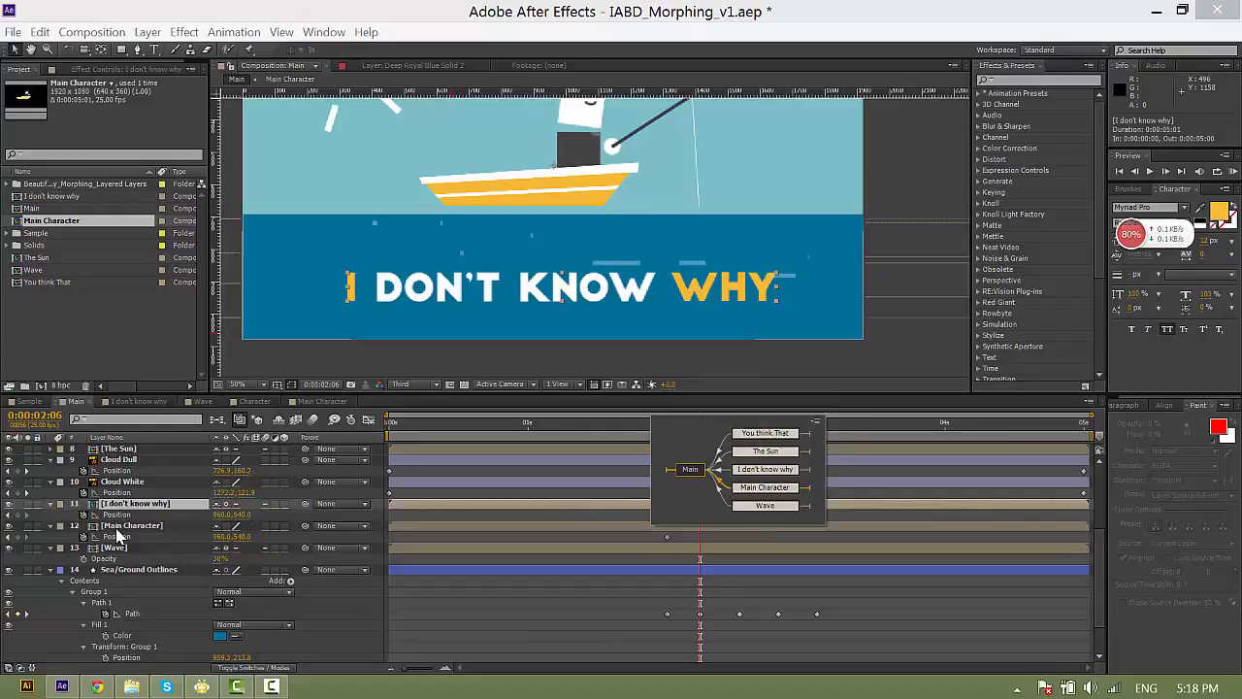
pyautogui.click(532, 201)
pyautogui.moveTo(558, 193); pyautogui.dragTo(555, 199)
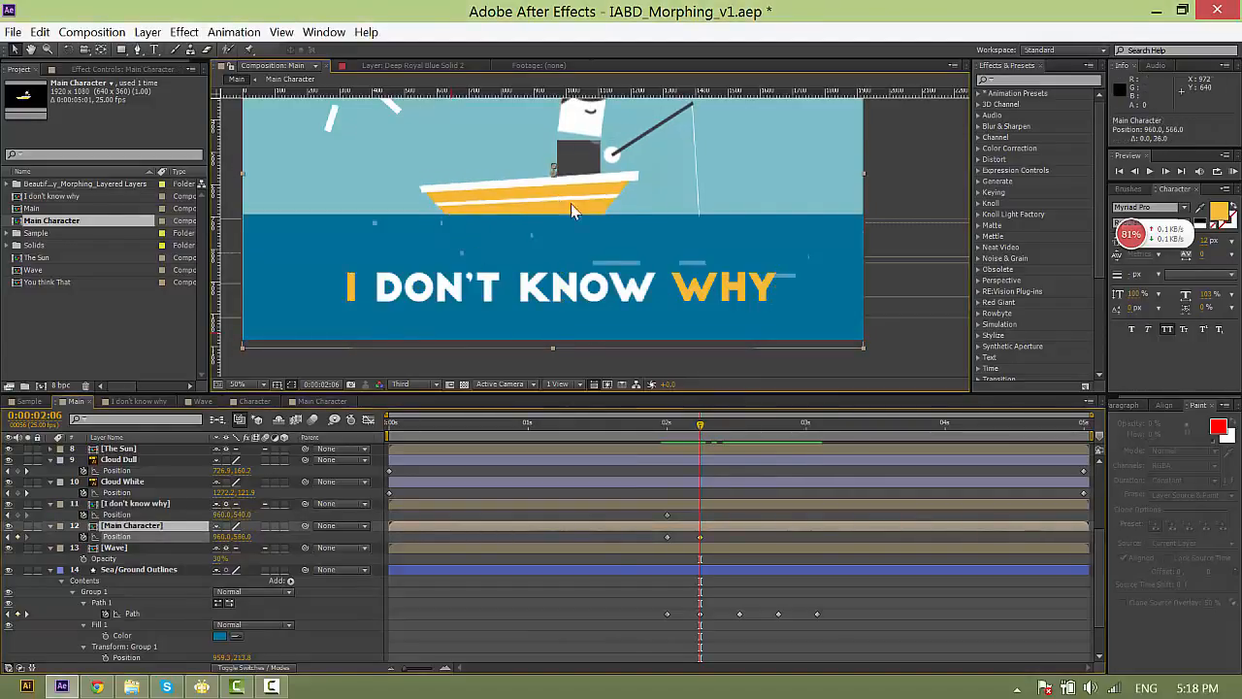
# Keyframe the I don't know why layer at 960, 584 at 0:00:02:06 and above the frame at about 960, -536 at 0:00:02:13.
pyautogui.click(706, 509)
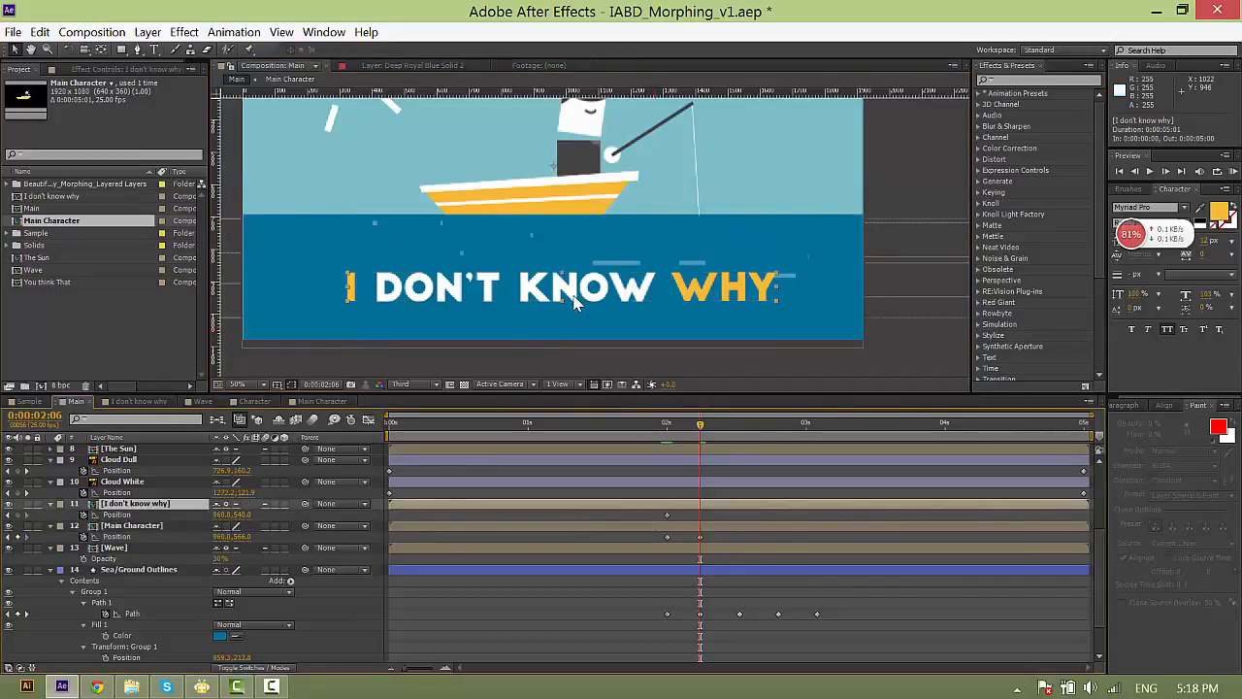
pyautogui.moveTo(588, 295); pyautogui.dragTo(590, 313)
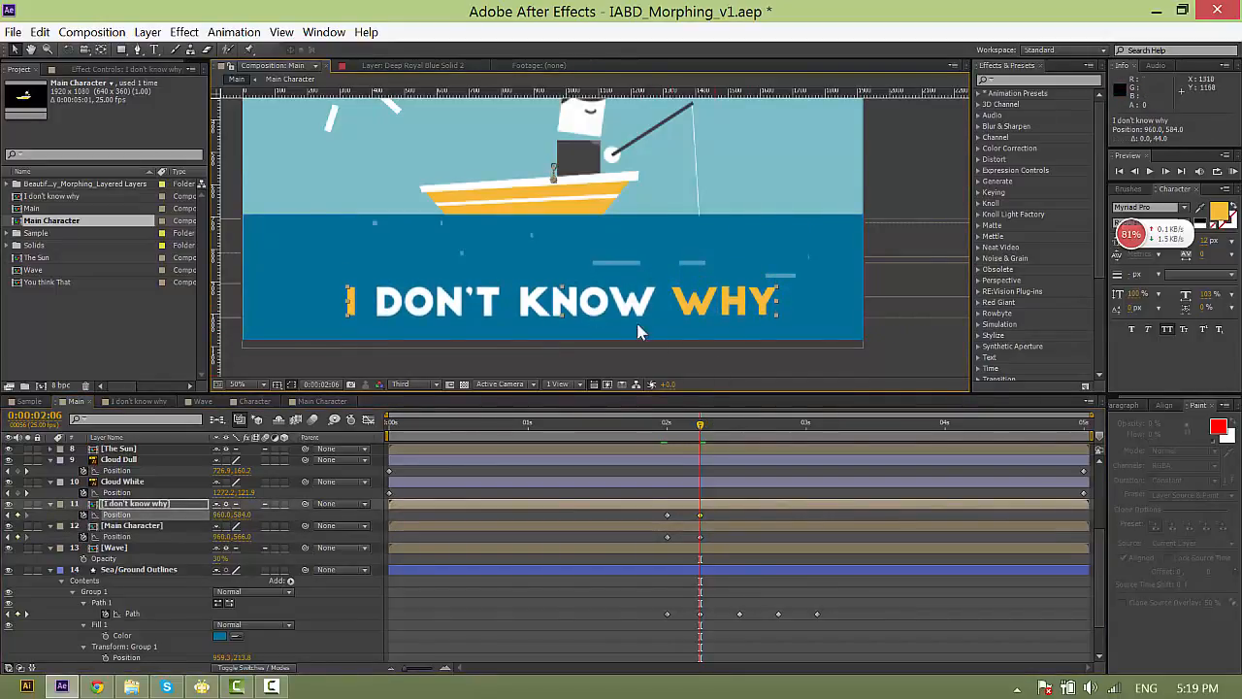
pyautogui.moveTo(704, 427); pyautogui.dragTo(740, 427)
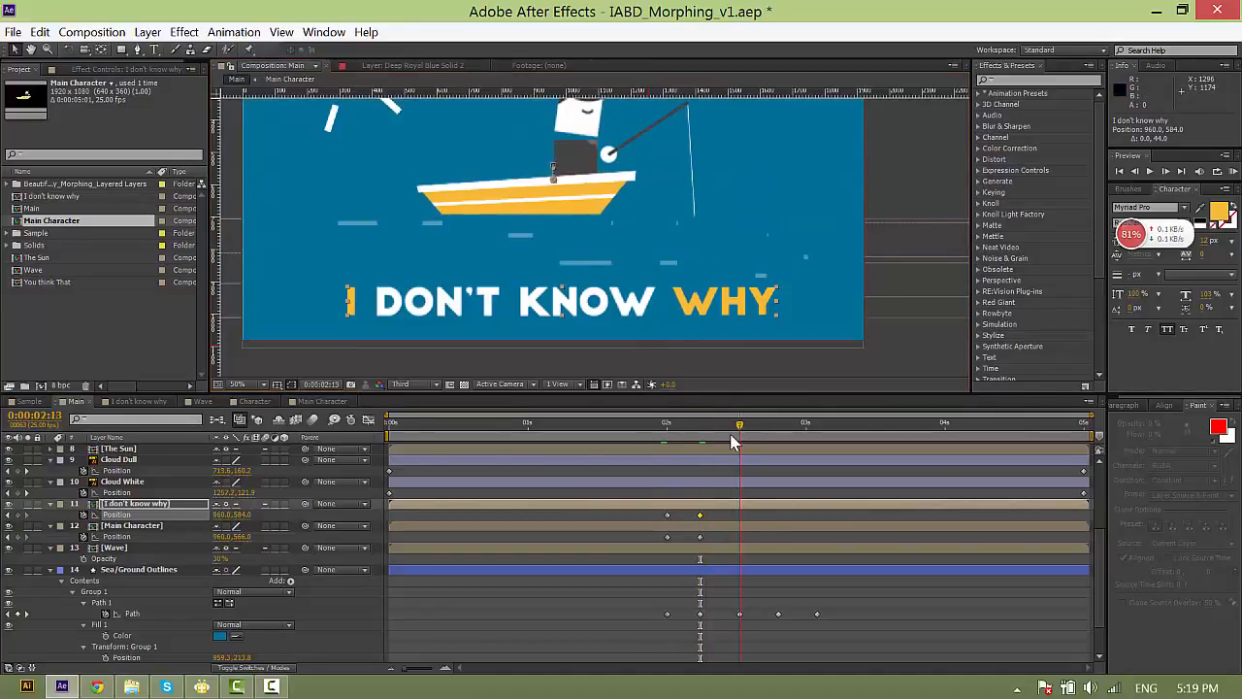
pyautogui.scroll(-2, 660, 243)
pyautogui.moveTo(653, 315); pyautogui.dragTo(647, 335)
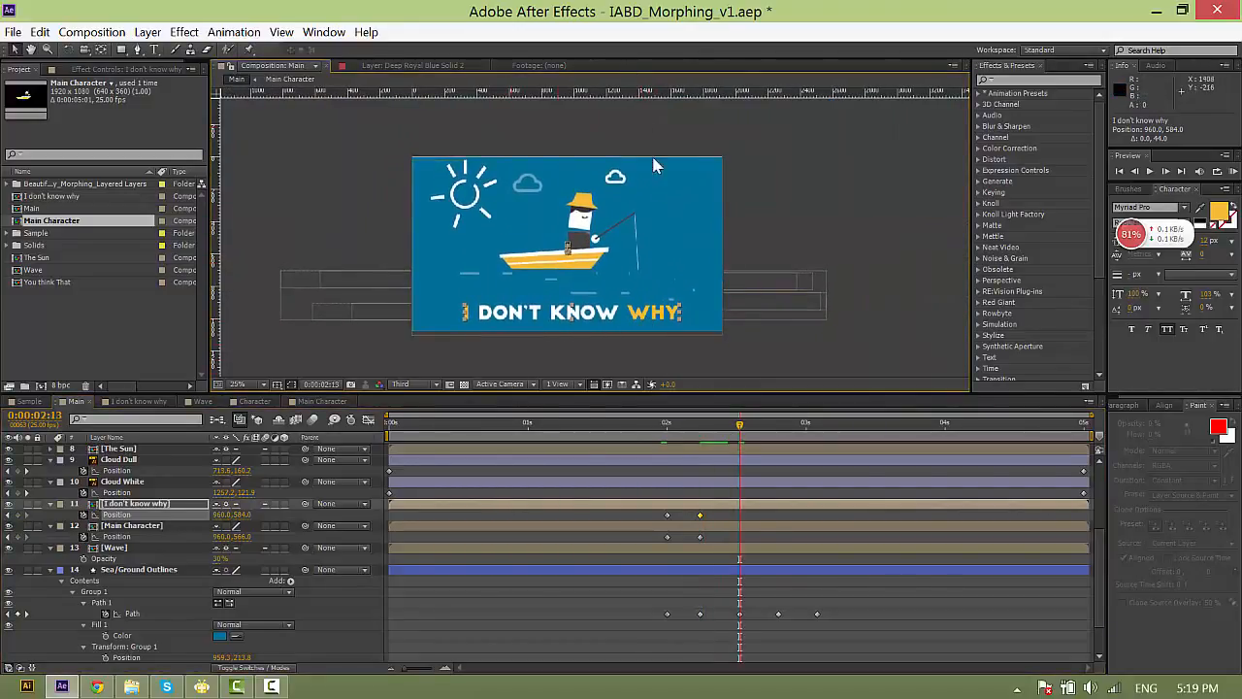
pyautogui.moveTo(617, 324); pyautogui.dragTo(628, 137)
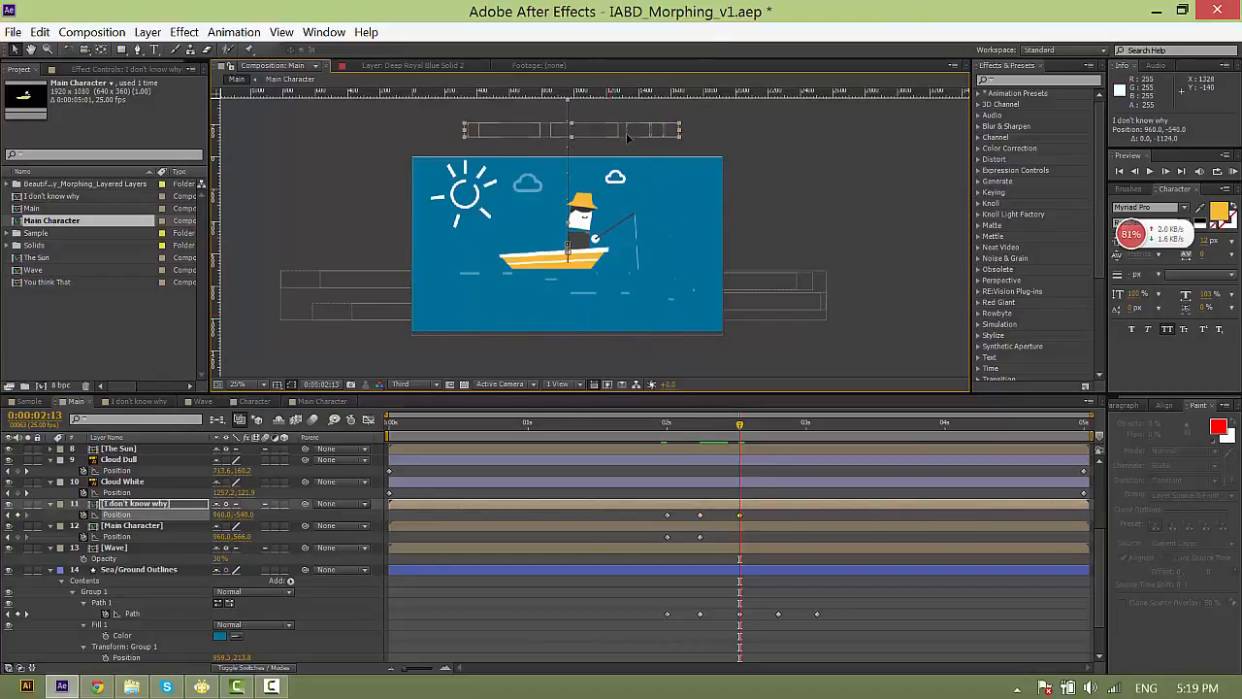
pyautogui.moveTo(673, 424); pyautogui.dragTo(734, 435)
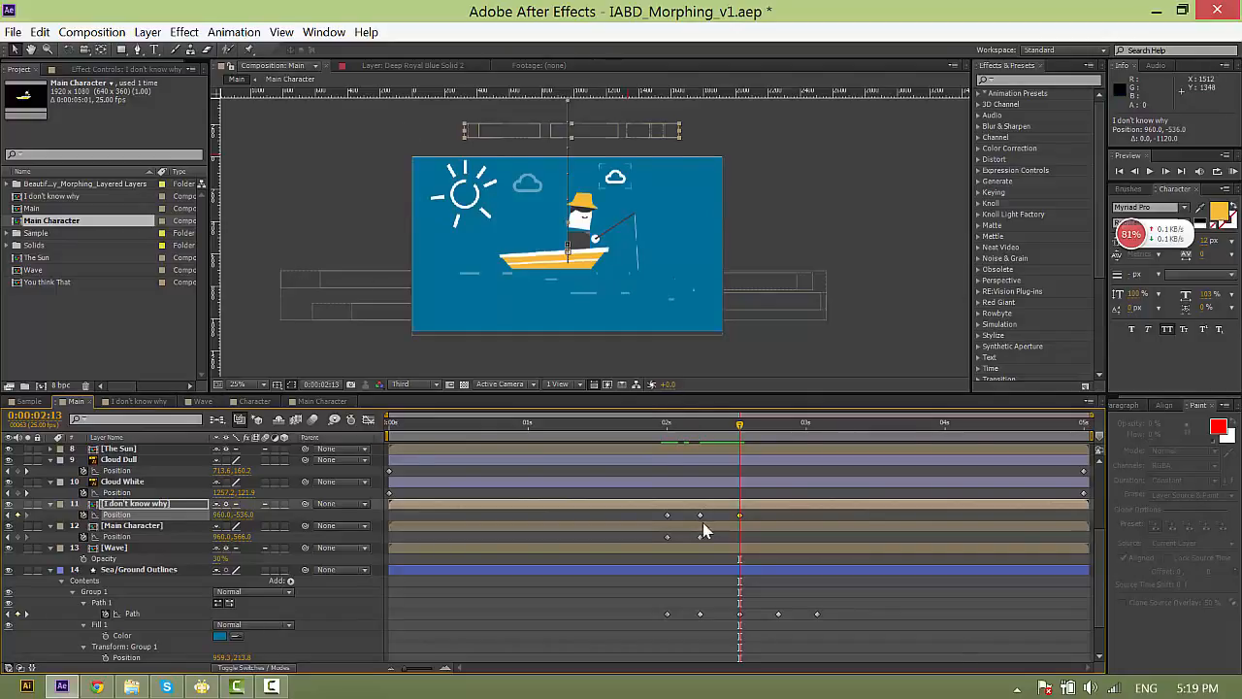
# Add a Position keyframe to The Sun layer and place it at 0:00:02:08.
pyautogui.click(669, 434)
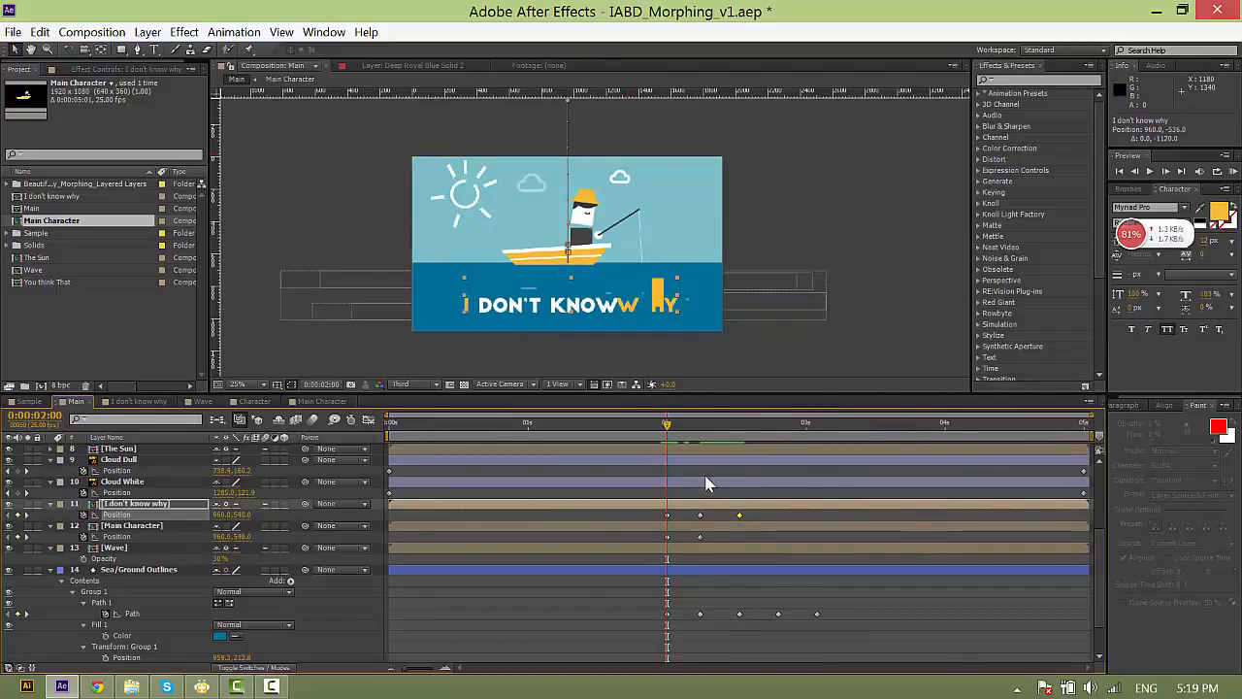
pyautogui.click(670, 429)
pyautogui.moveTo(679, 429); pyautogui.dragTo(723, 436)
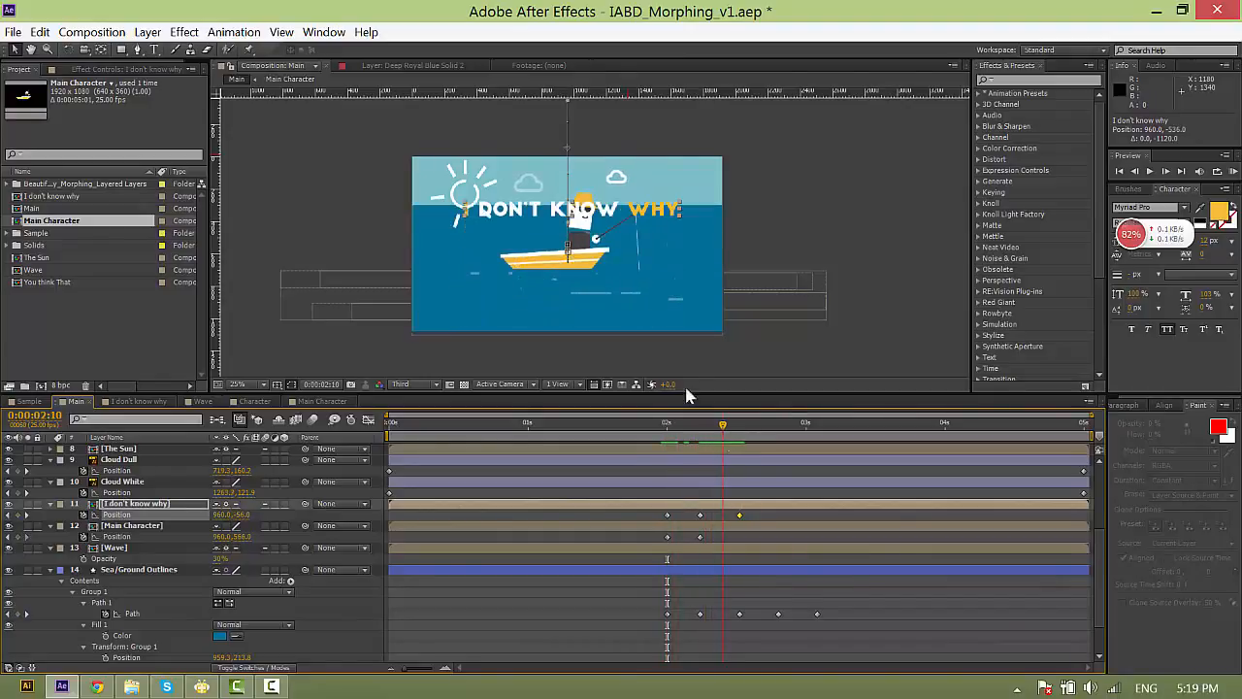
pyautogui.click(469, 175)
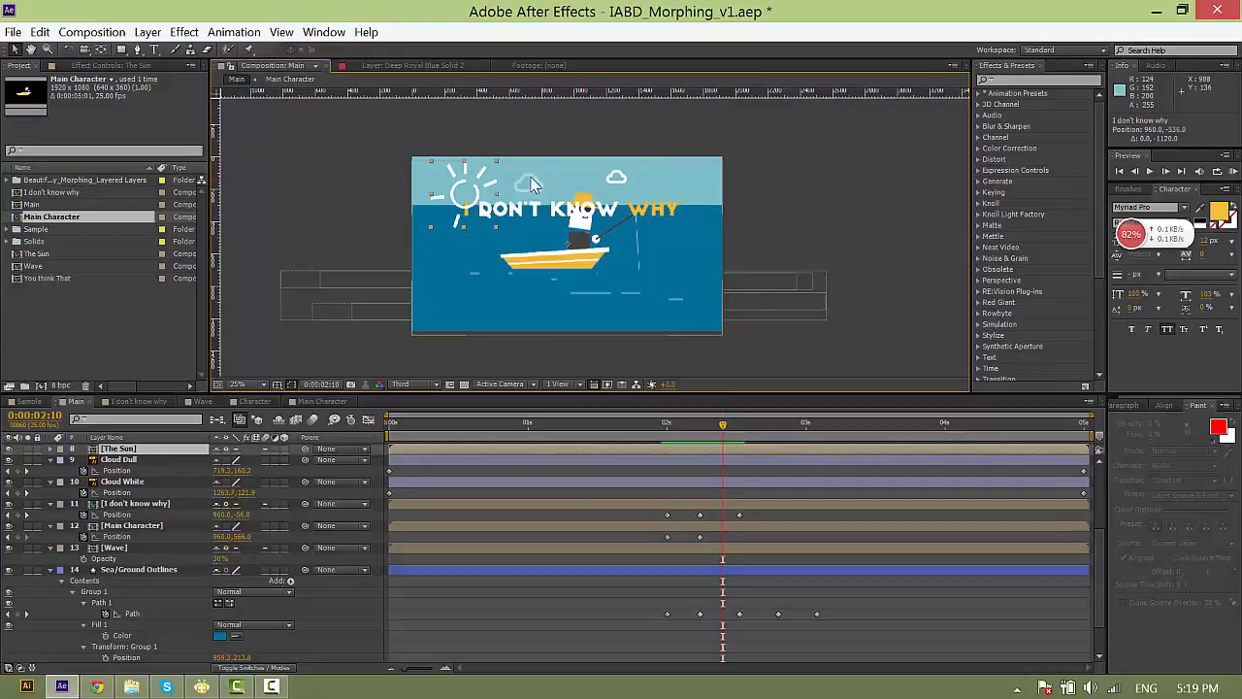
pyautogui.scroll(3, 134, 485)
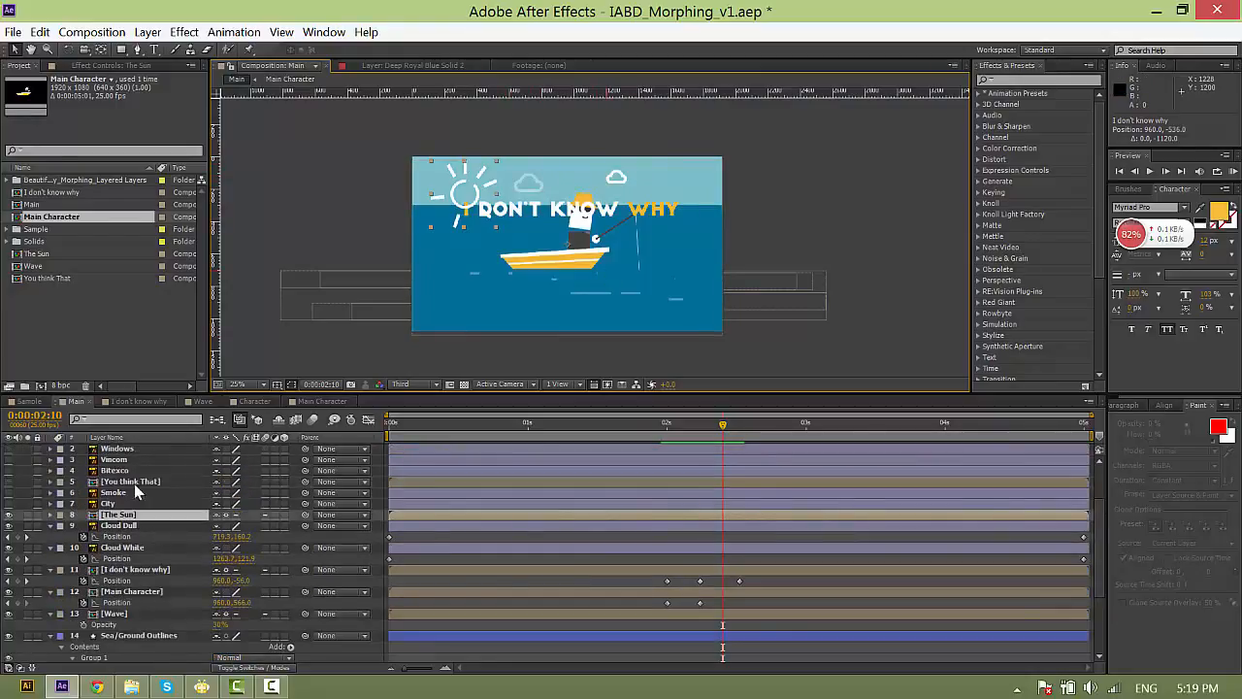
pyautogui.keyDown('shift'); pyautogui.click(135, 525); pyautogui.keyUp('shift')
pyautogui.keyDown('shift'); pyautogui.click(127, 547); pyautogui.keyUp('shift')
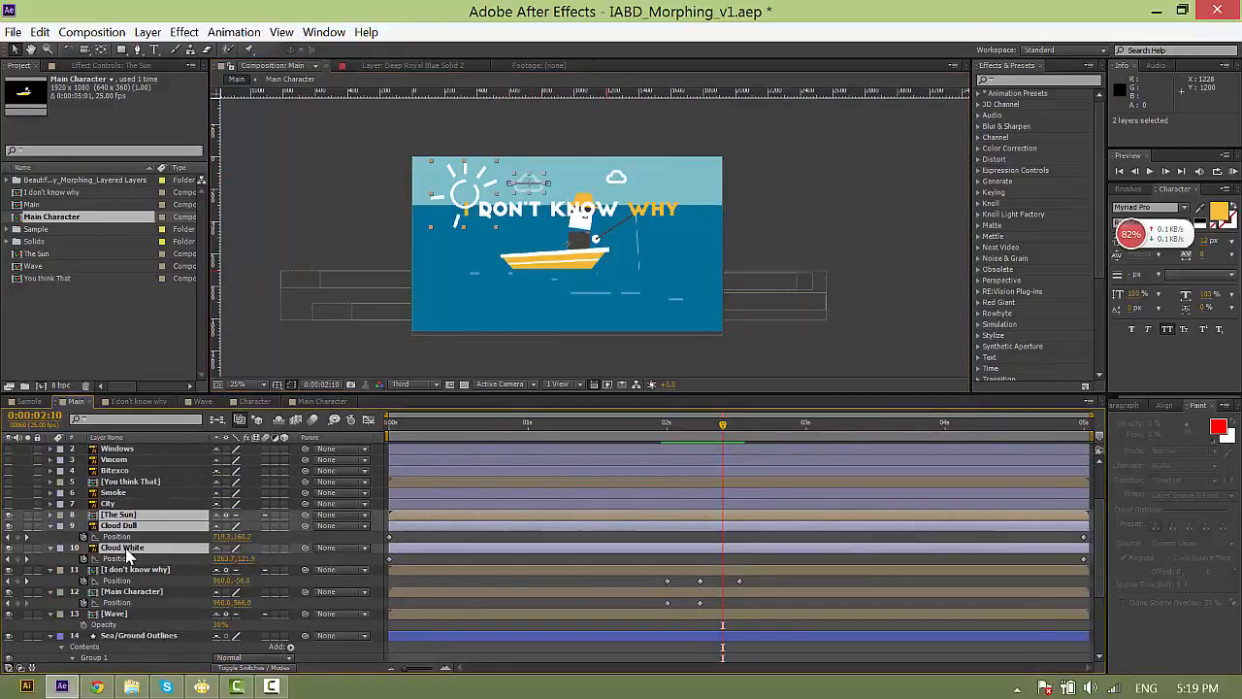
pyautogui.click(109, 517)
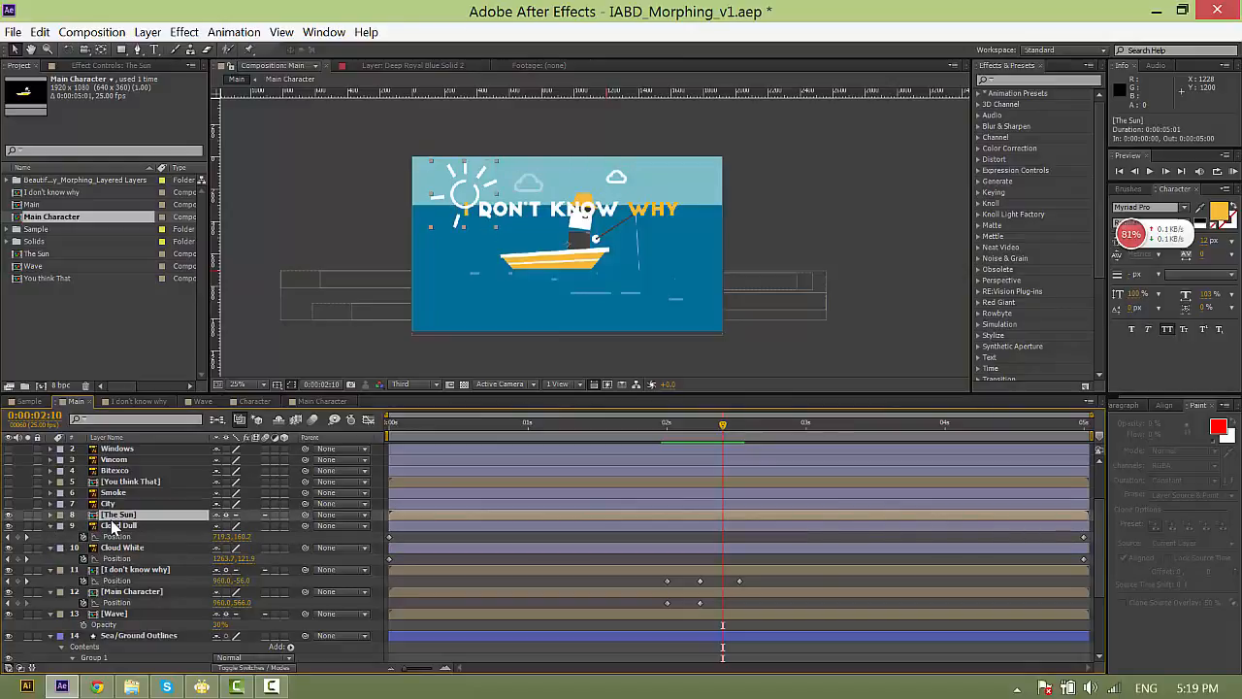
pyautogui.press('p')
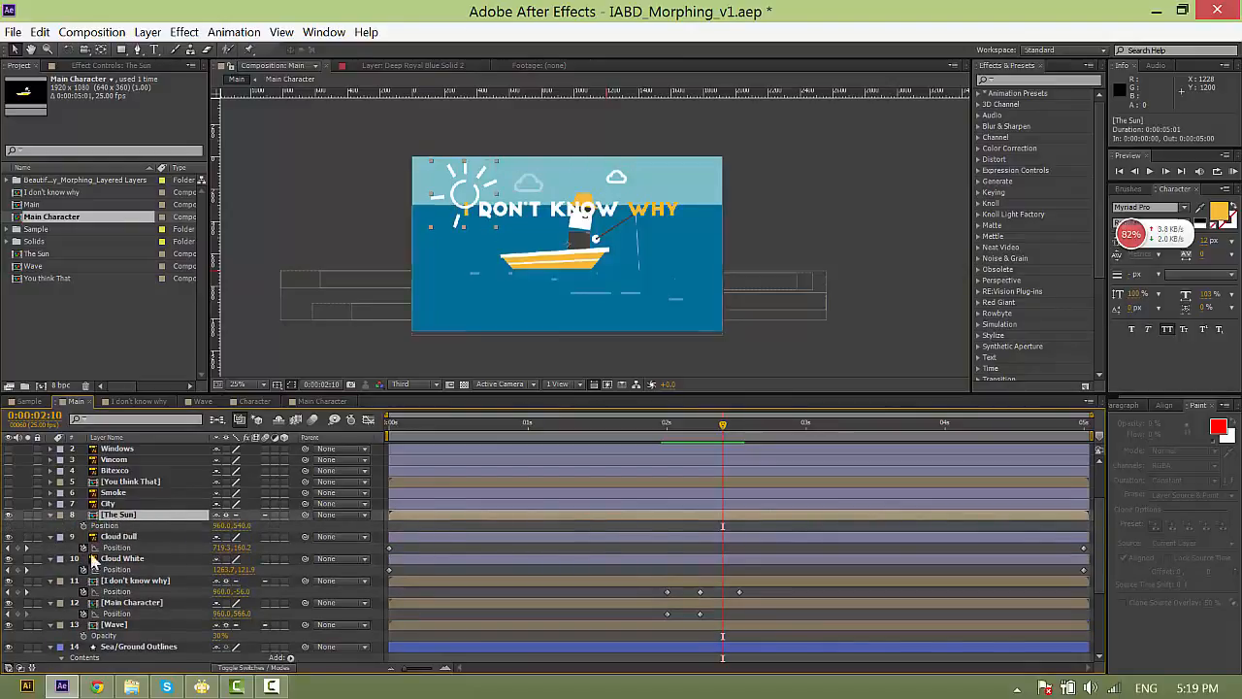
pyautogui.click(83, 525)
pyautogui.scroll(-2, 744, 547)
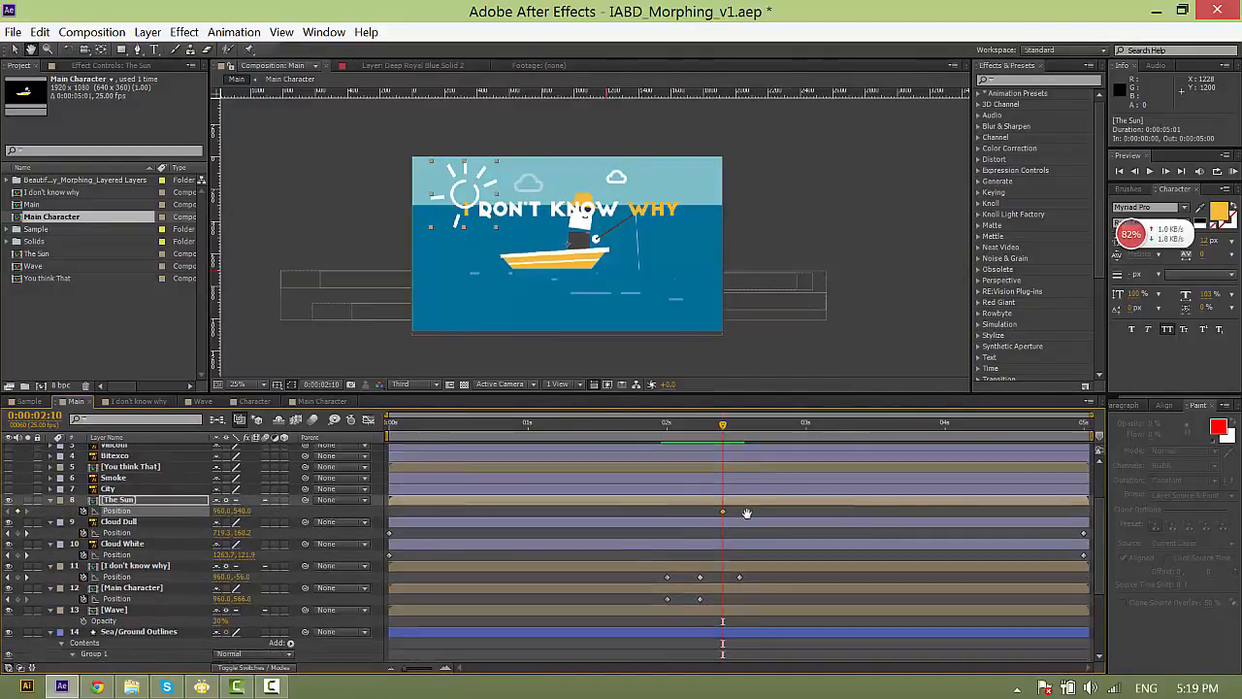
pyautogui.scroll(-1, 725, 515)
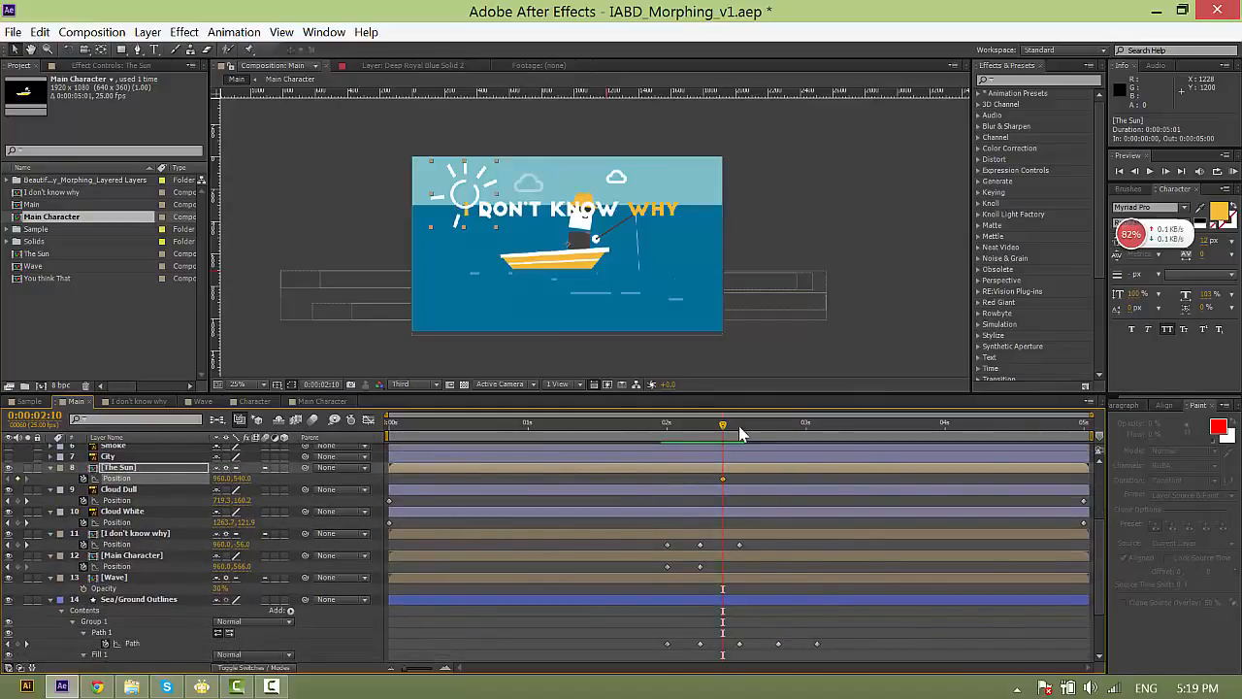
pyautogui.moveTo(723, 480); pyautogui.dragTo(715, 483)
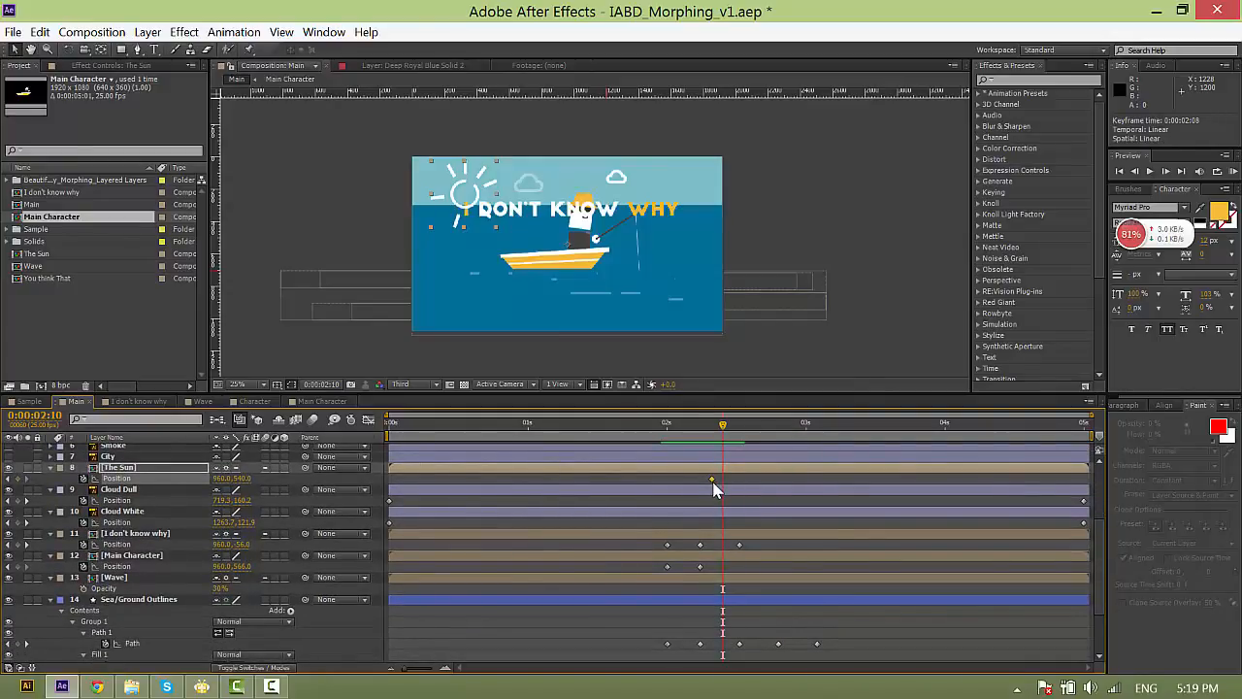
# At 0:00:02:12, move The Sun layer straight up above the frame to about 960, -40.
pyautogui.moveTo(723, 426); pyautogui.dragTo(733, 427)
pyautogui.moveTo(514, 224); pyautogui.dragTo(519, 313)
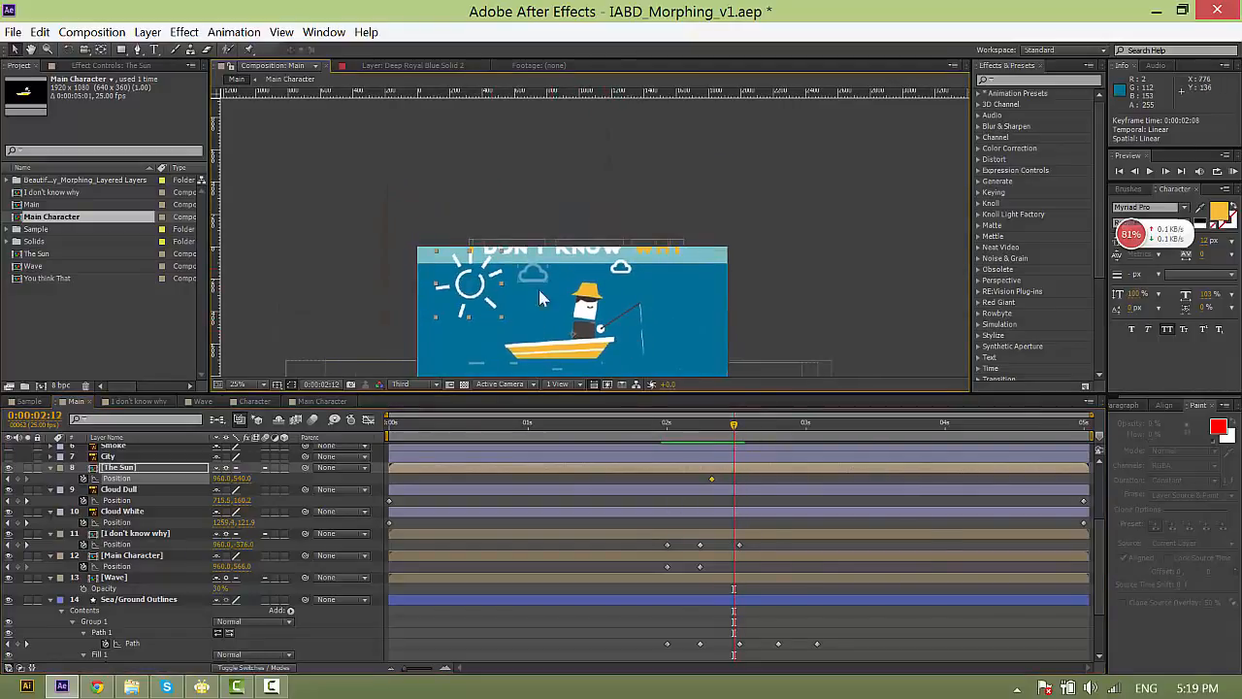
pyautogui.moveTo(475, 250); pyautogui.dragTo(474, 157)
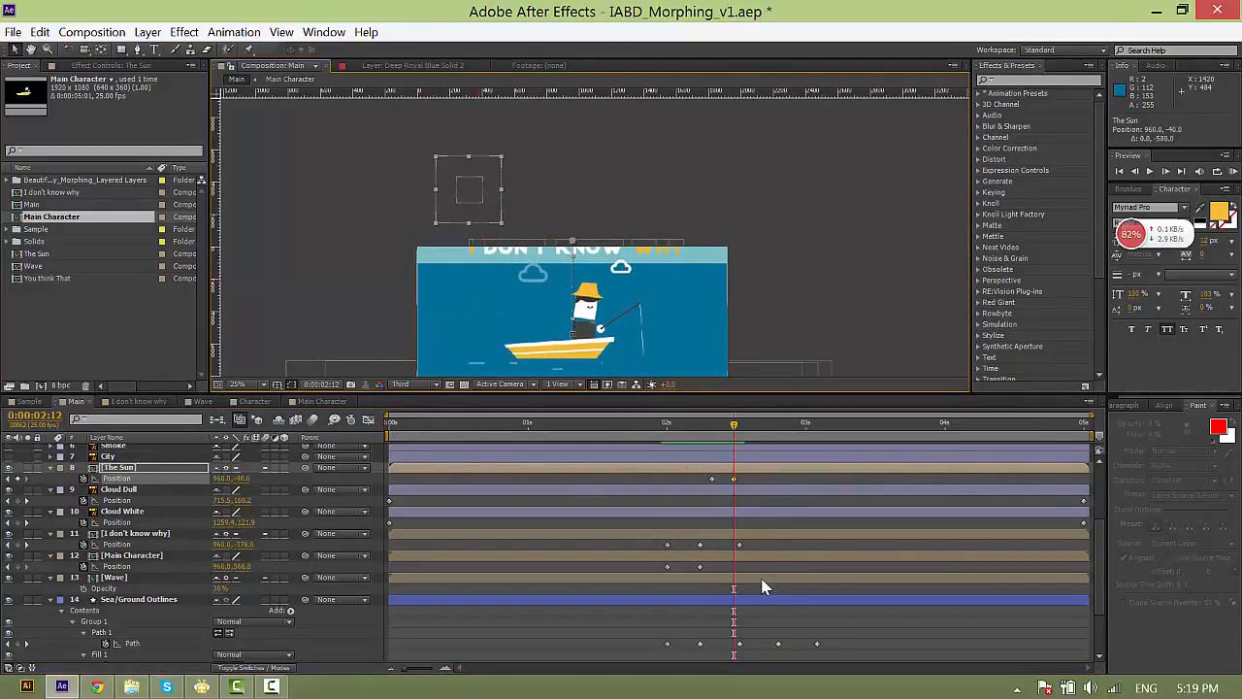
# Add Position keyframes to the Cloud Dull and Cloud White layers at their current positions and place them at 0:00:02:09.
pyautogui.scroll(-1, 524, 543)
pyautogui.click(118, 471)
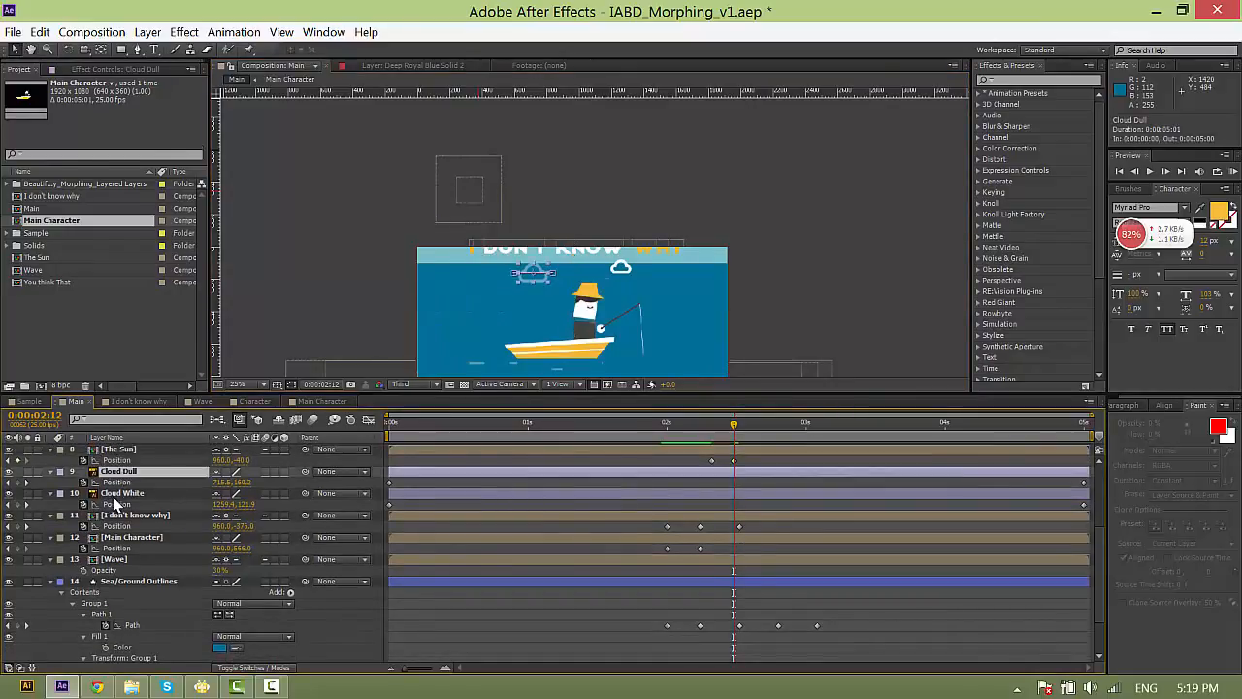
pyautogui.keyDown('shift'); pyautogui.click(122, 494); pyautogui.keyUp('shift')
pyautogui.press('pageup')
pyautogui.press('pageup')
pyautogui.press('pageup')
pyautogui.press('pageup')
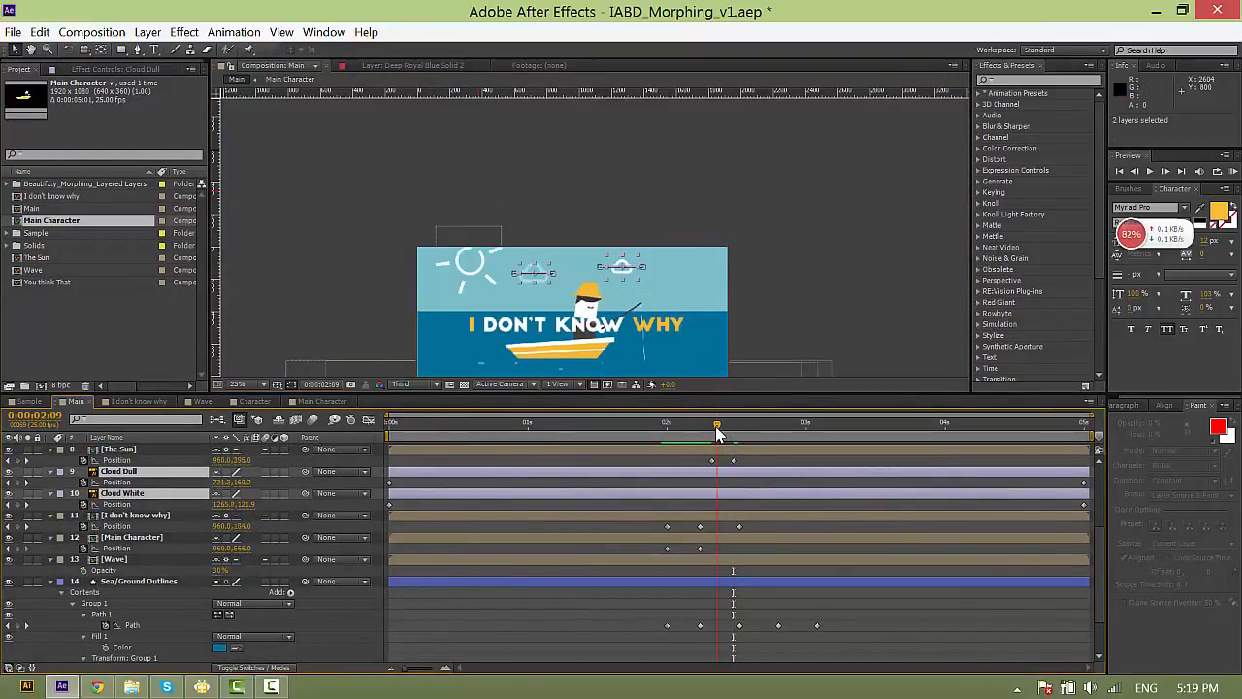
pyautogui.click(19, 482)
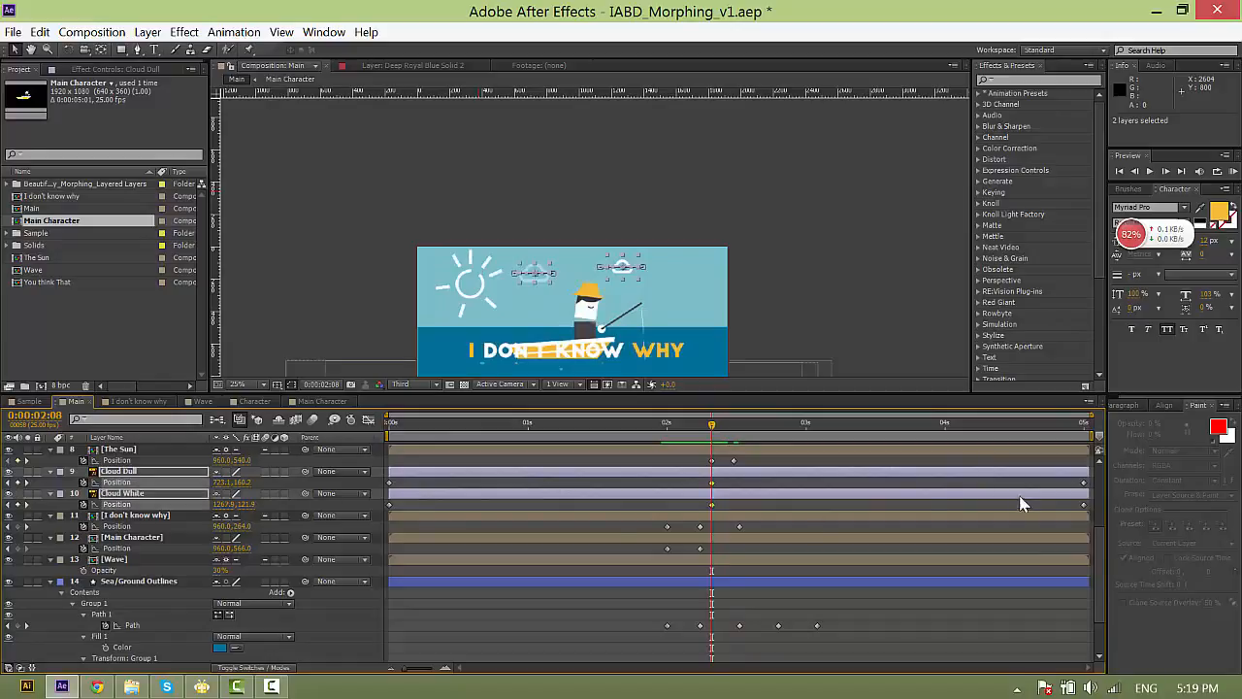
pyautogui.moveTo(722, 435); pyautogui.dragTo(735, 436)
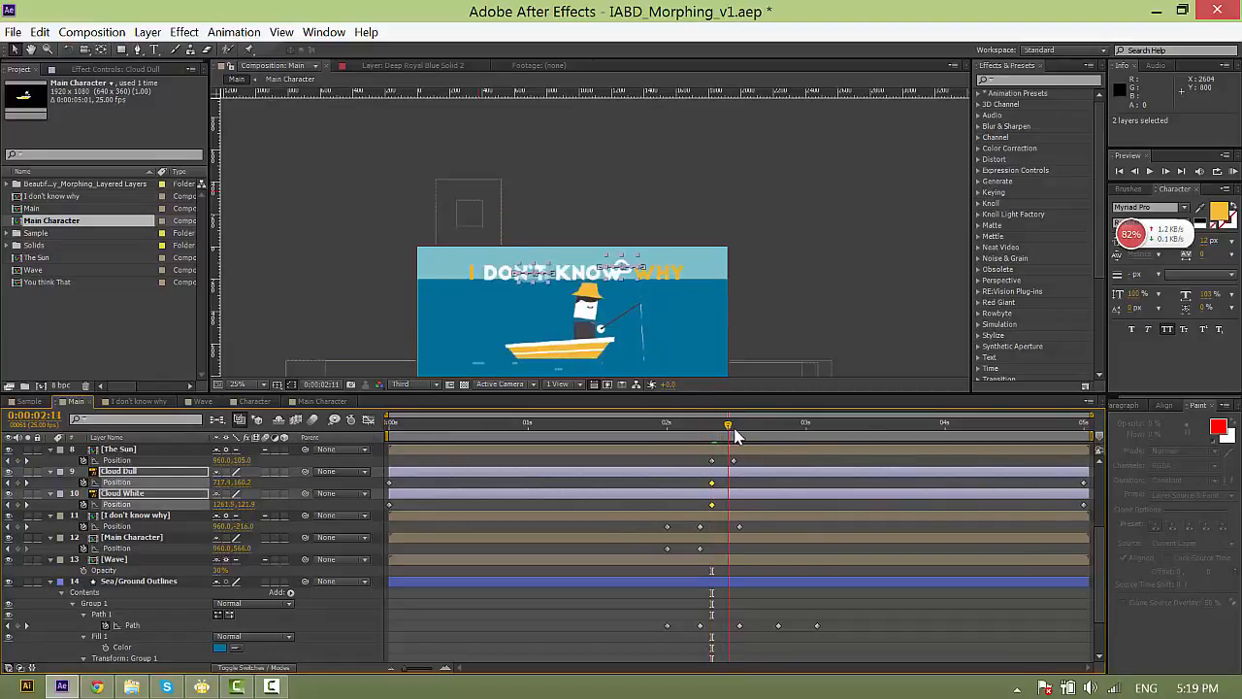
pyautogui.moveTo(713, 483); pyautogui.dragTo(717, 483)
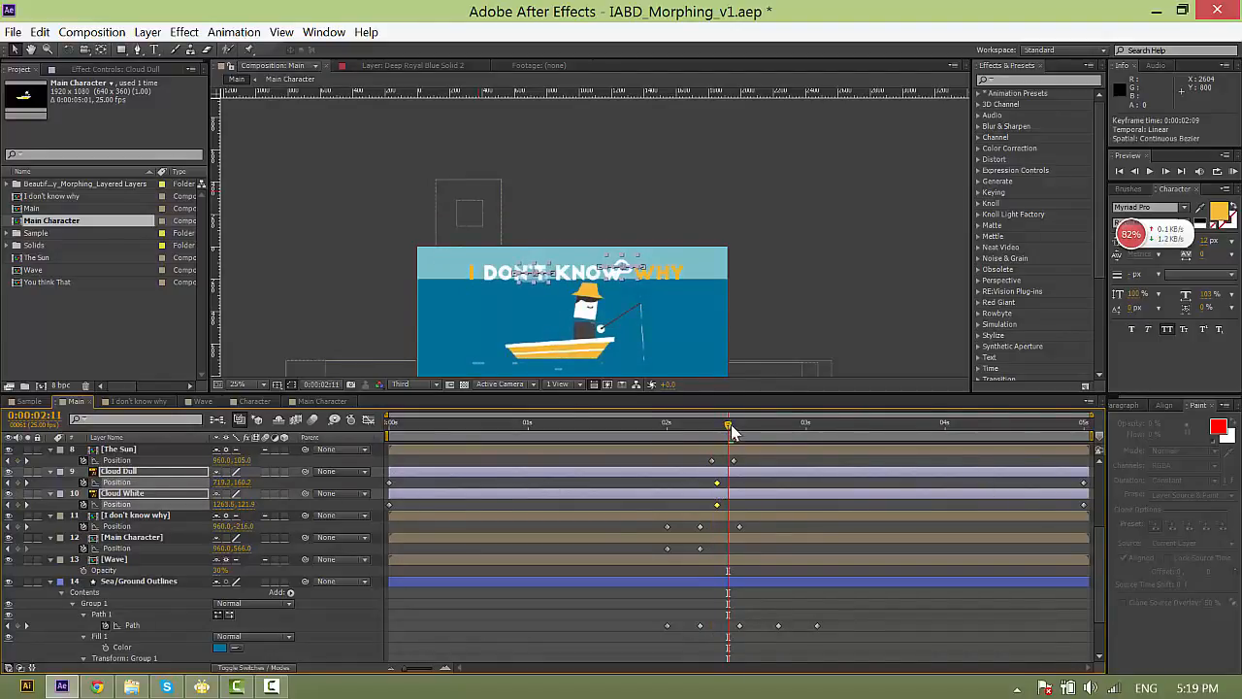
# Try moving the clouds above the frame in the composition view at 0:00:02:13, and undo the moves.
pyautogui.moveTo(731, 432); pyautogui.dragTo(740, 428)
pyautogui.moveTo(626, 274); pyautogui.dragTo(626, 169)
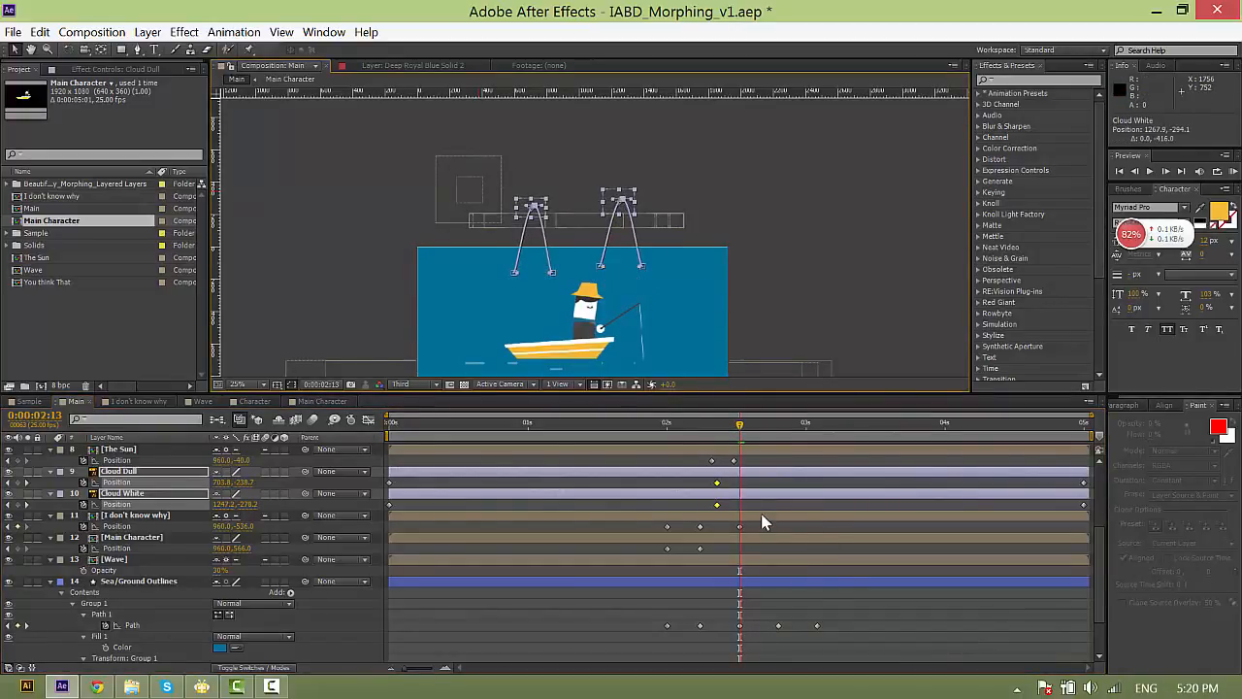
pyautogui.hotkey('ctrl', 'z')
pyautogui.click(745, 487)
pyautogui.click(743, 469)
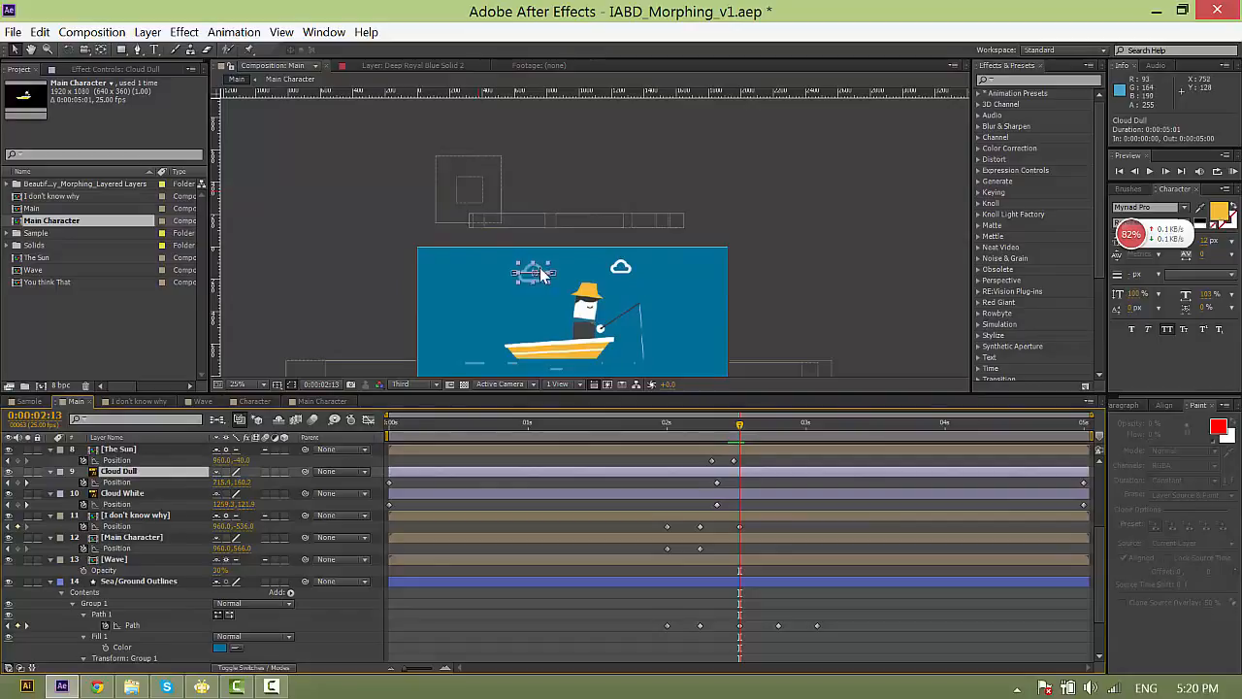
pyautogui.moveTo(541, 285); pyautogui.dragTo(538, 240)
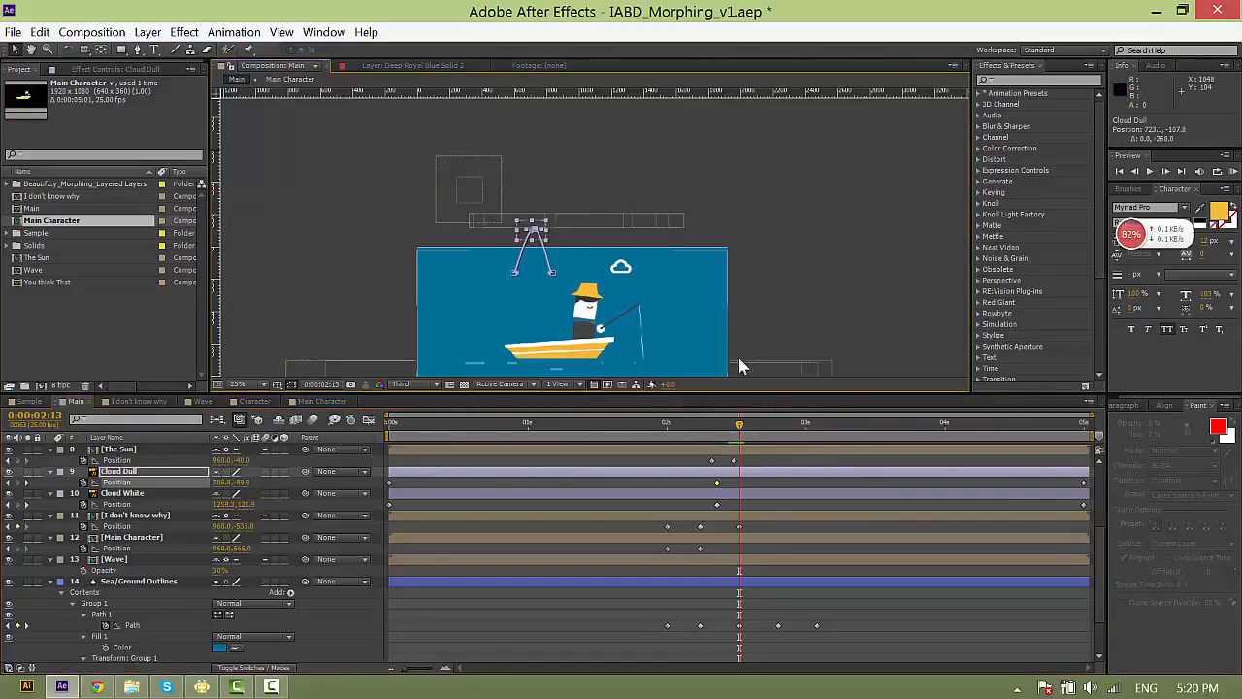
pyautogui.click(126, 493)
pyautogui.click(118, 482)
pyautogui.hotkey('ctrl', 'z')
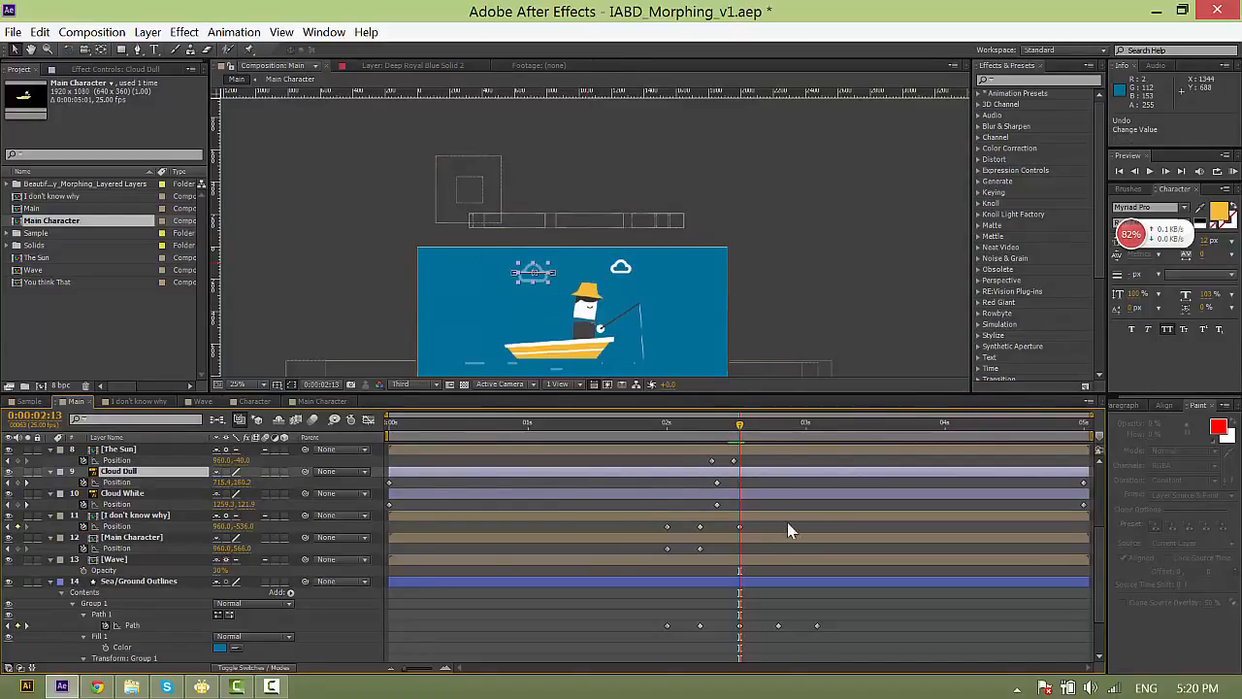
# At 0:00:02:13, raise Cloud Dull to Y -126.8 and Cloud White to Y -130.1, and delete both clouds' final Position keyframes.
pyautogui.click(148, 481)
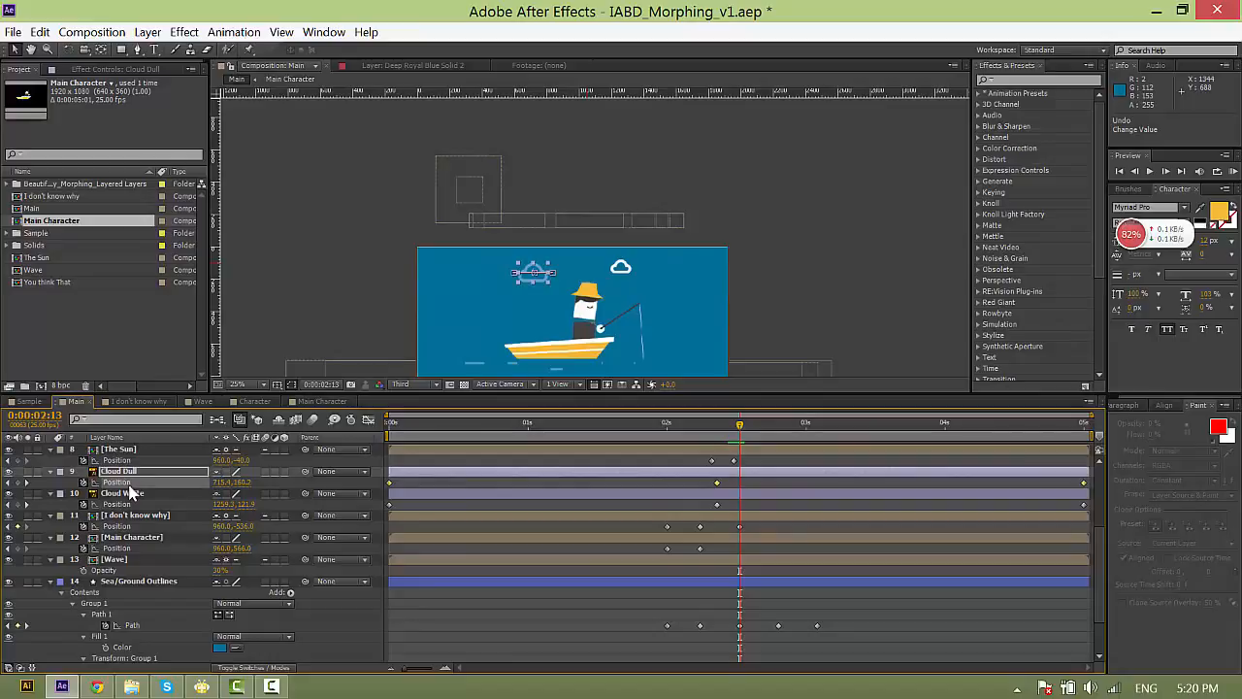
pyautogui.moveTo(244, 482); pyautogui.dragTo(59, 482)
pyautogui.click(739, 493)
pyautogui.moveTo(245, 505); pyautogui.dragTo(82, 505)
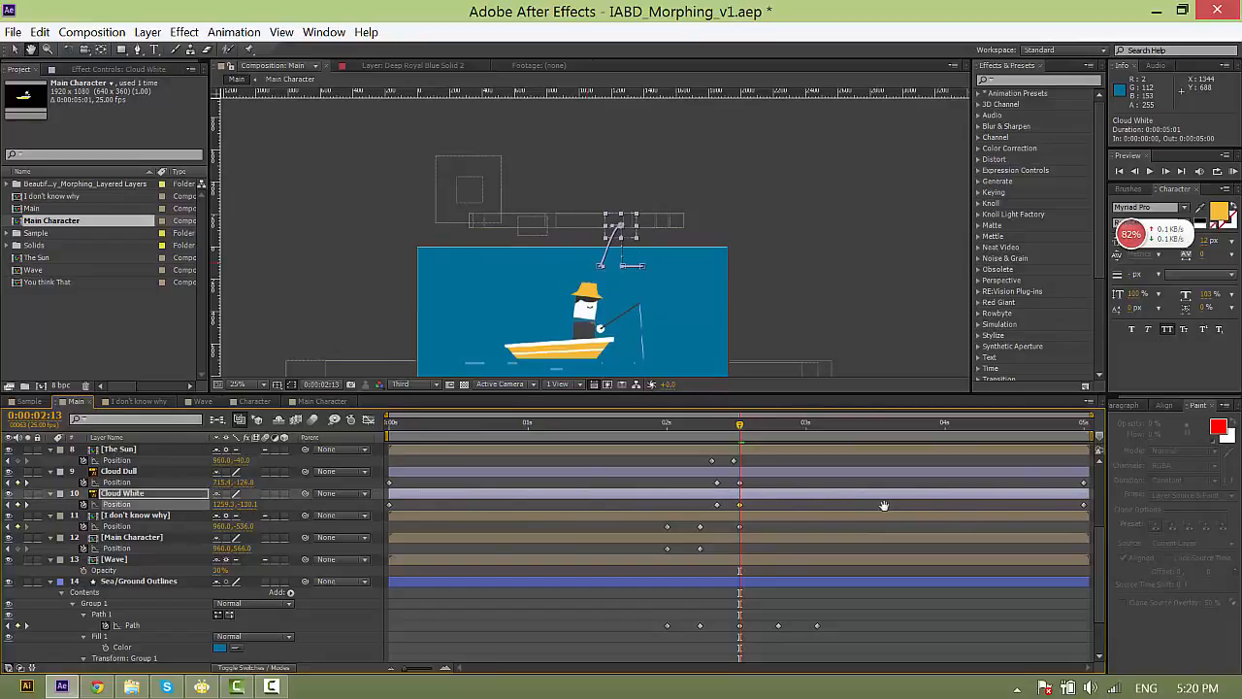
pyautogui.keyDown('ctrl'); pyautogui.click(1068, 472); pyautogui.keyUp('ctrl')
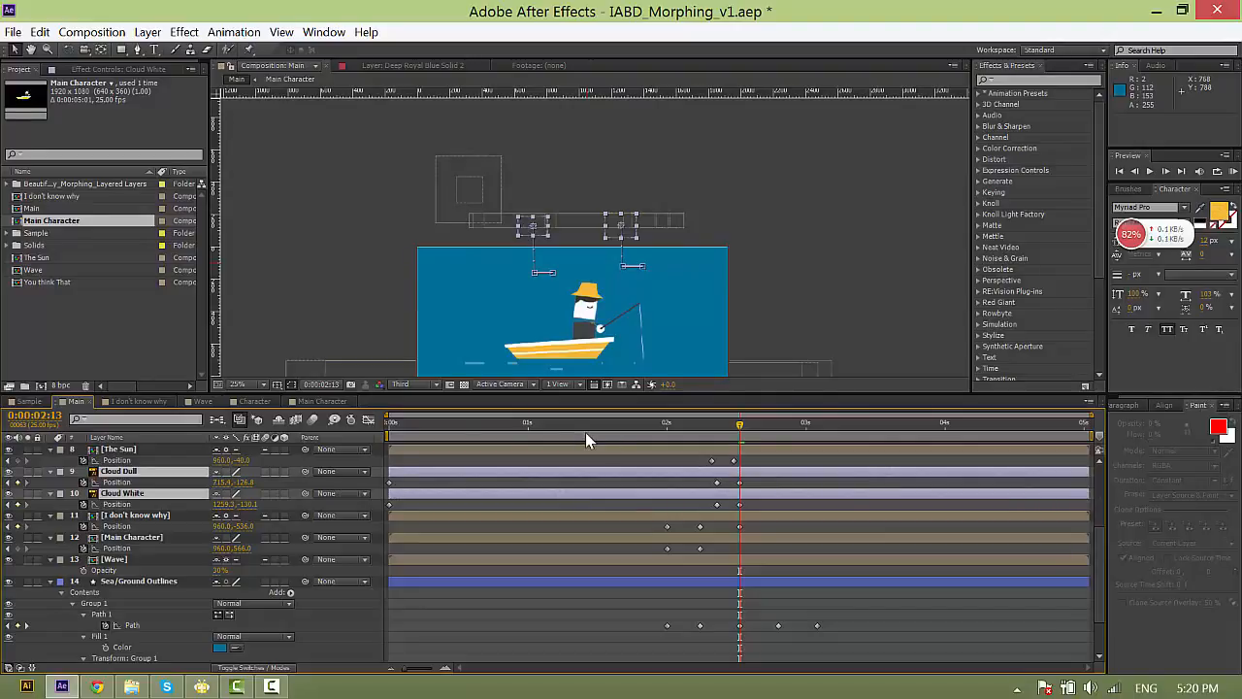
# Review the sun, cloud and lyric motion around 0:00:02:00 and check its timing against the audio waveform.
pyautogui.click(713, 431)
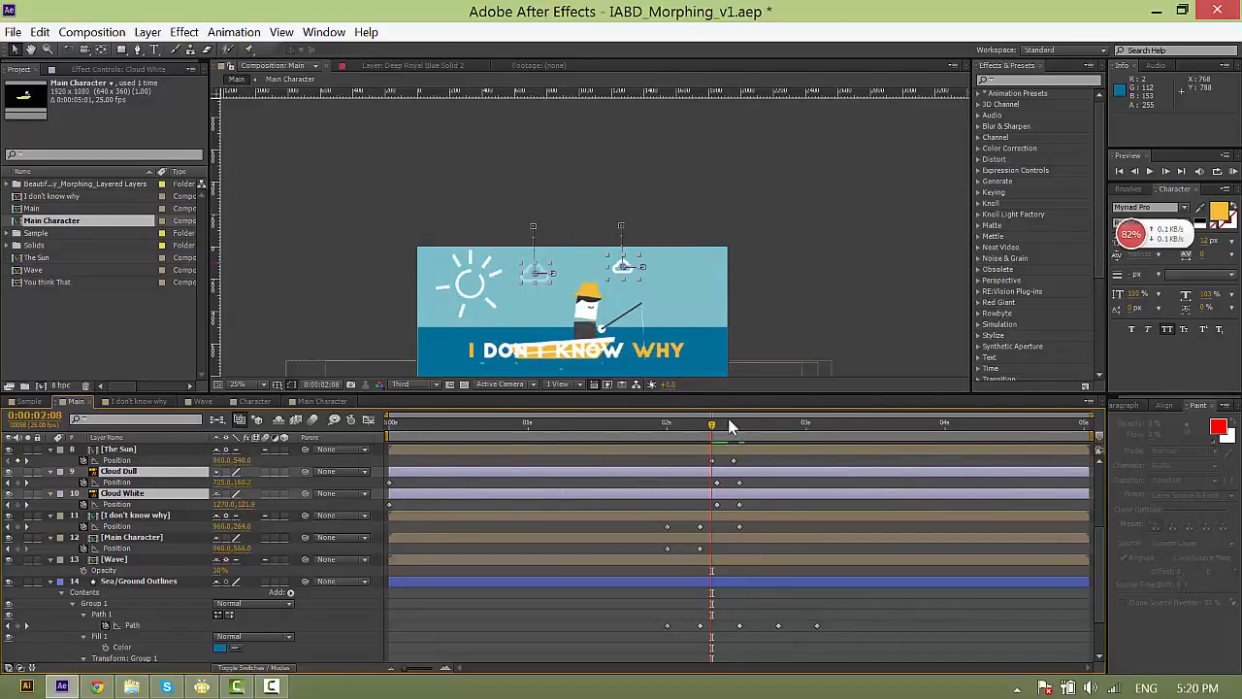
pyautogui.moveTo(714, 431); pyautogui.dragTo(739, 432)
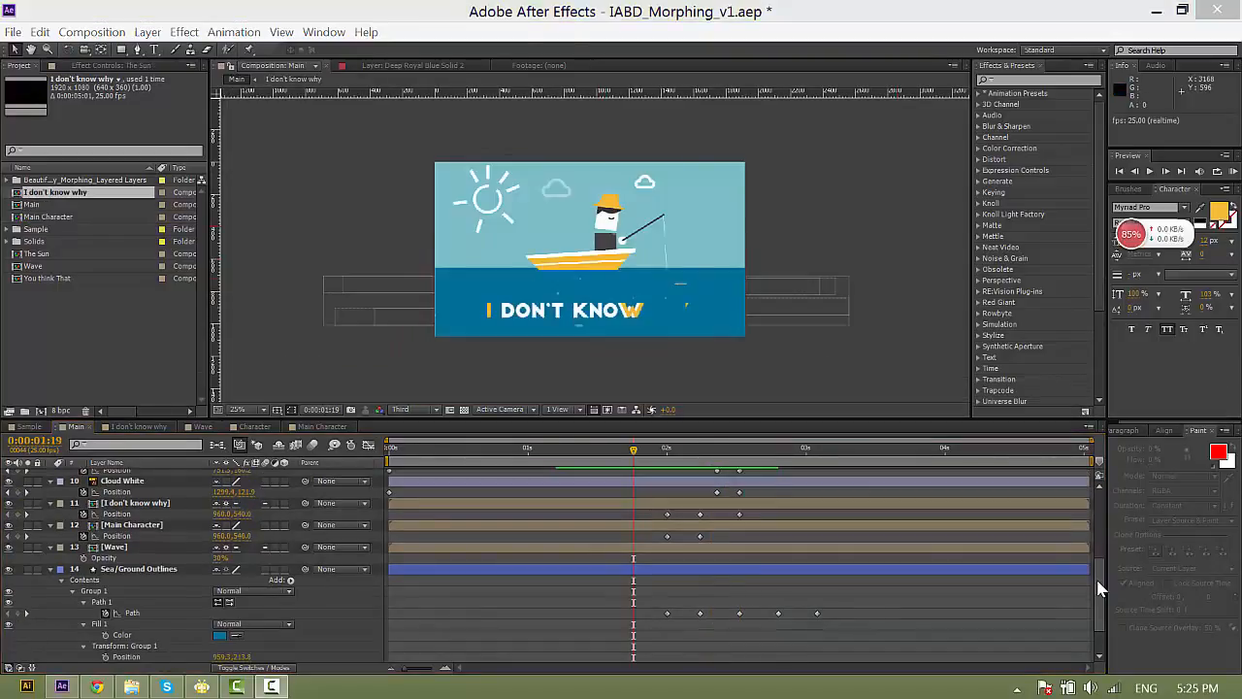
pyautogui.scroll(1, 1097, 565)
pyautogui.moveTo(633, 456); pyautogui.dragTo(665, 458)
pyautogui.press('space')
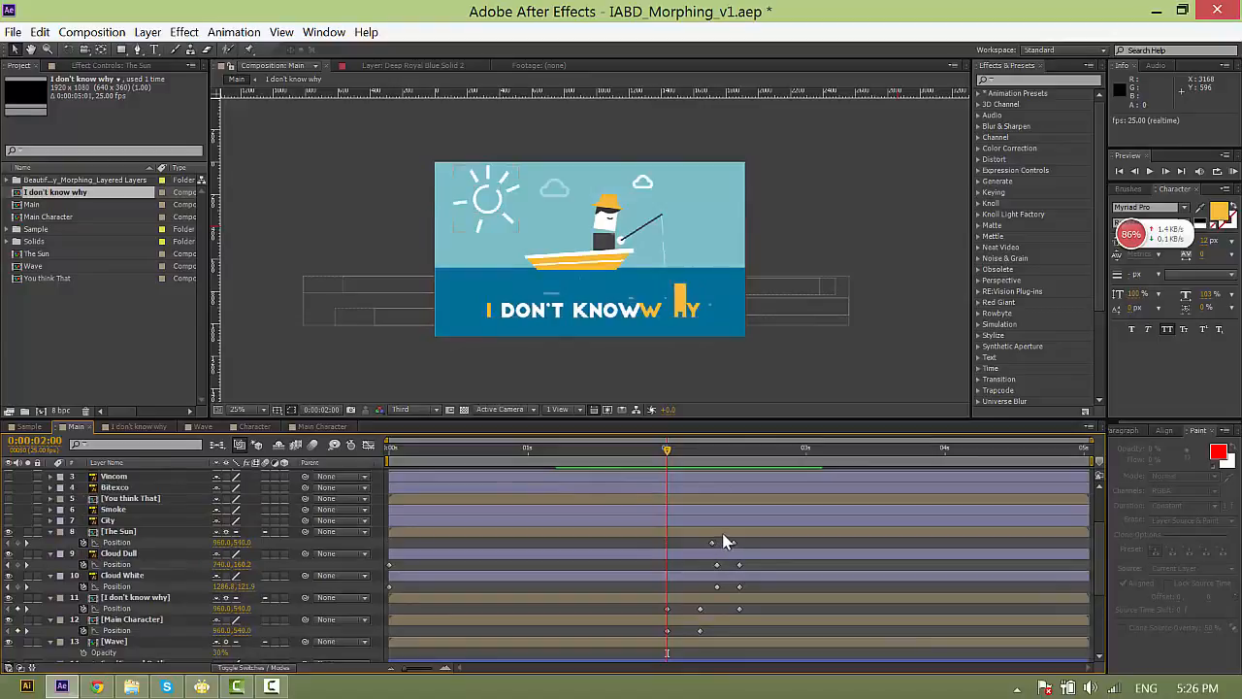
pyautogui.scroll(5, 700, 529)
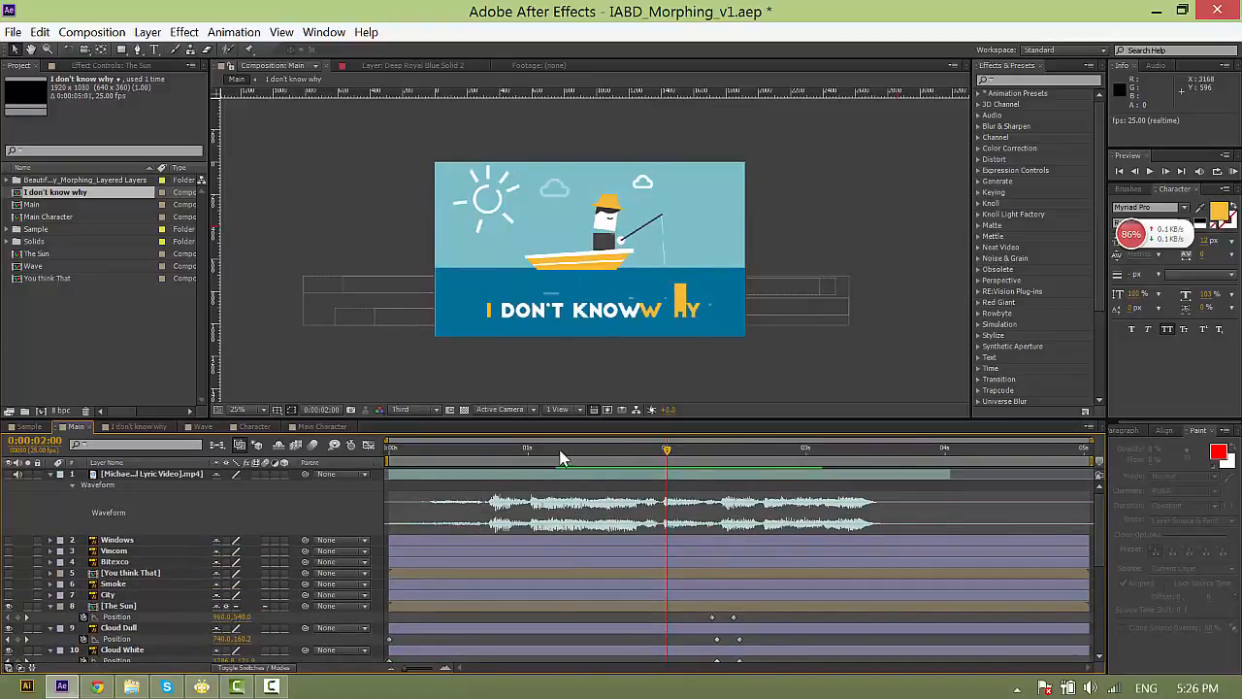
pyautogui.moveTo(563, 452); pyautogui.dragTo(590, 456)
pyautogui.moveTo(606, 456)
pyautogui.mouseDown()
pyautogui.moveTo(631, 458)
pyautogui.moveTo(560, 457)
pyautogui.moveTo(627, 465)
pyautogui.mouseUp()
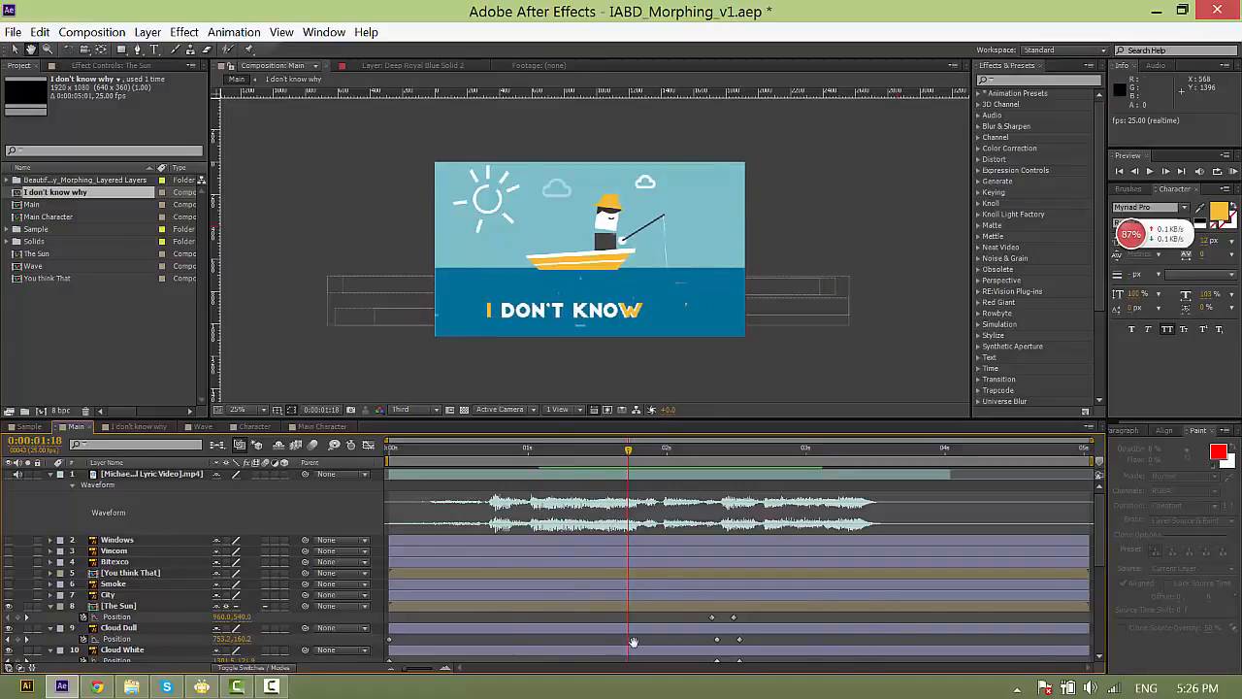
# Open the I don't know why composition and shift the three Why Outlines layers earlier to start with the KNow layer at about 0:00:01:04.
pyautogui.scroll(-3, 641, 602)
pyautogui.click(152, 580)
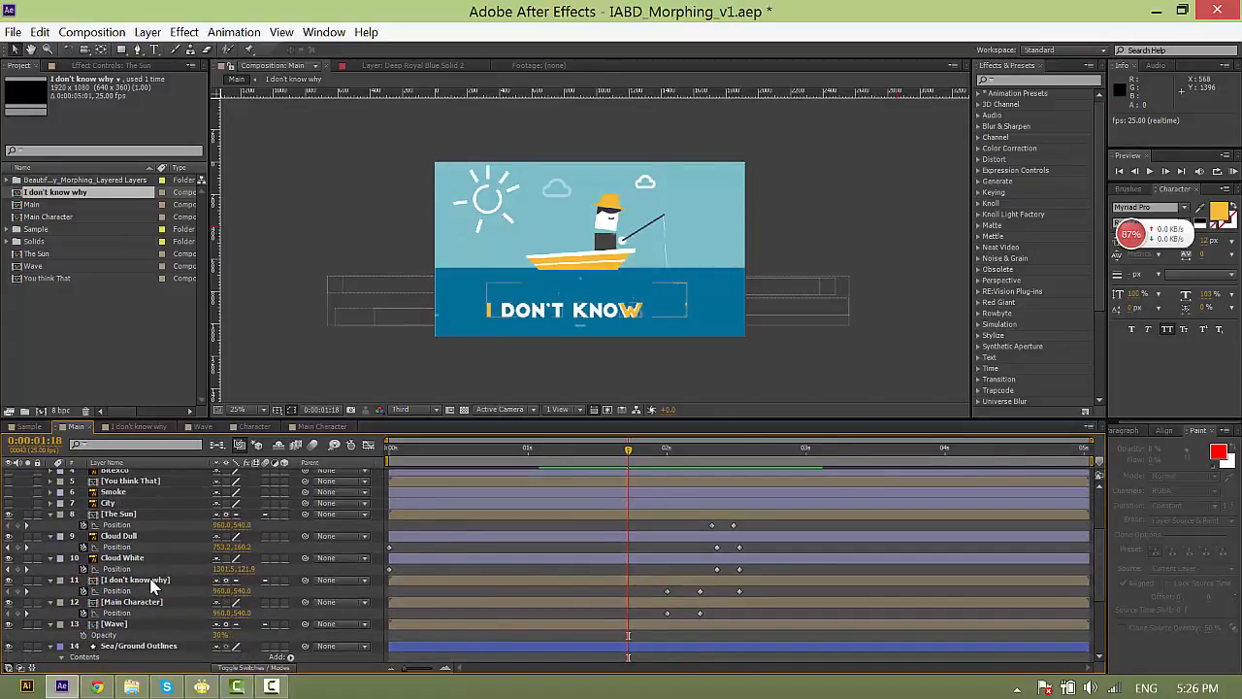
pyautogui.doubleClick(151, 582)
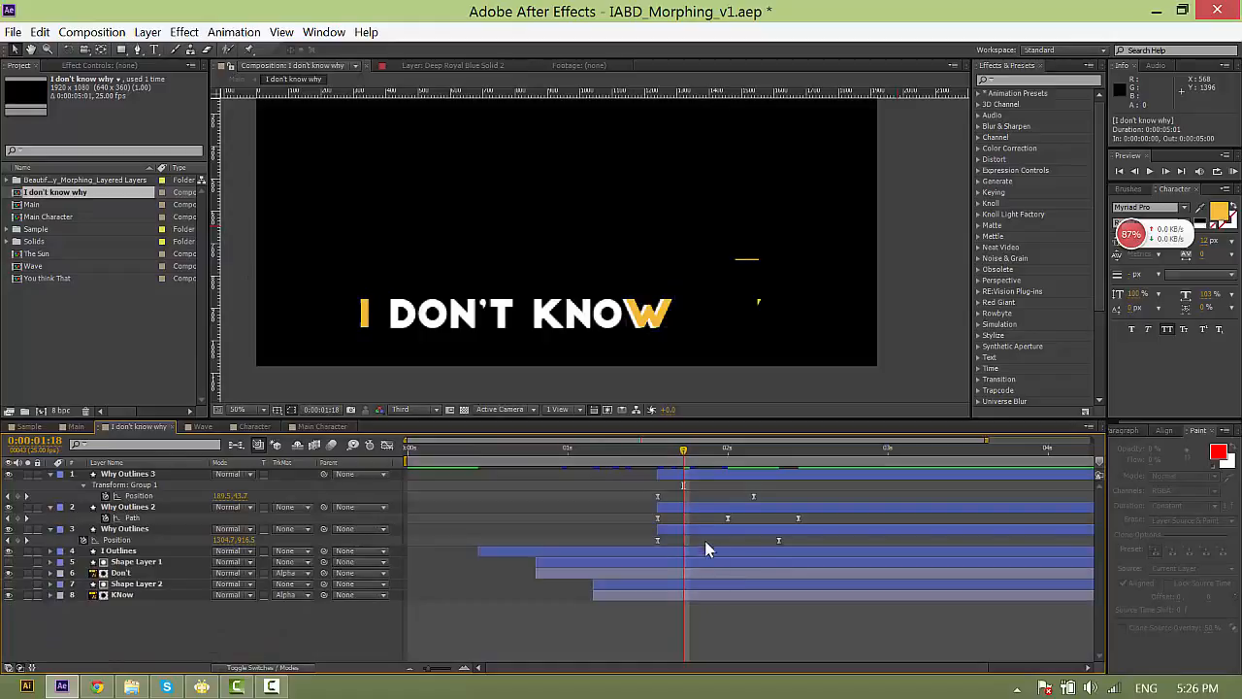
pyautogui.click(709, 530)
pyautogui.keyDown('shift'); pyautogui.click(782, 475); pyautogui.keyUp('shift')
pyautogui.moveTo(781, 475); pyautogui.dragTo(724, 488)
pyautogui.moveTo(589, 451); pyautogui.dragTo(646, 469)
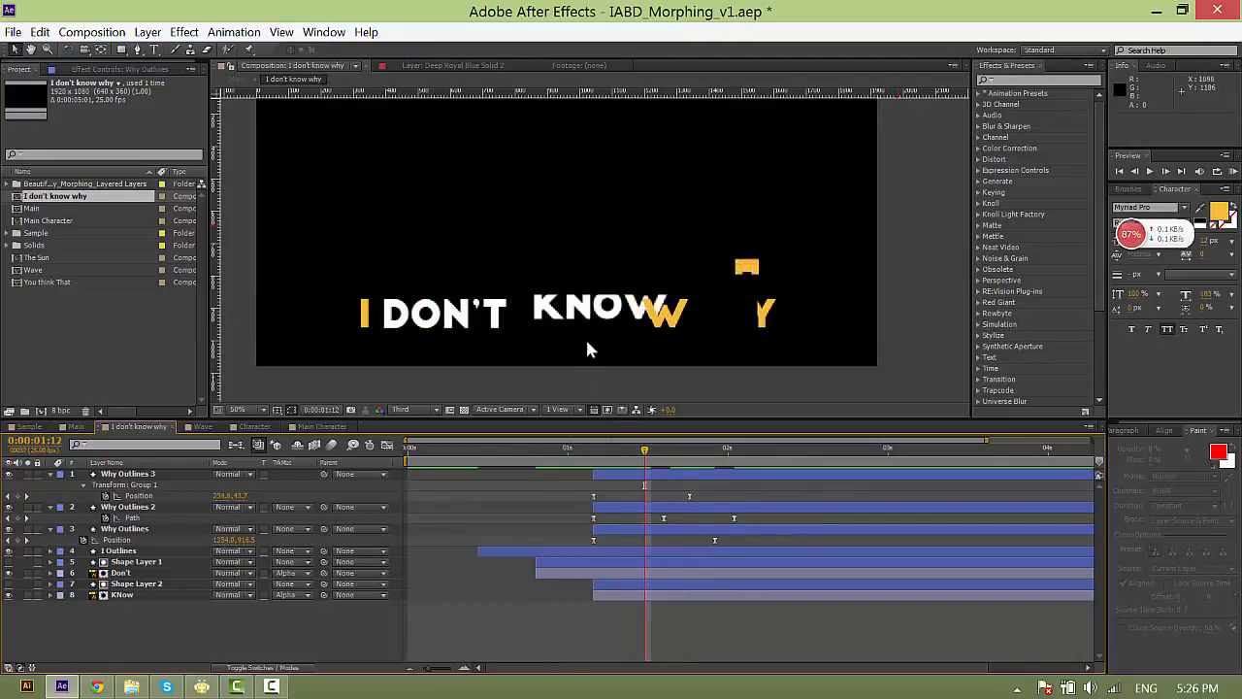
# Shift the KNow layer and its Shape Layer 2 matte earlier to start at about 0:00:00:24.
pyautogui.click(576, 313)
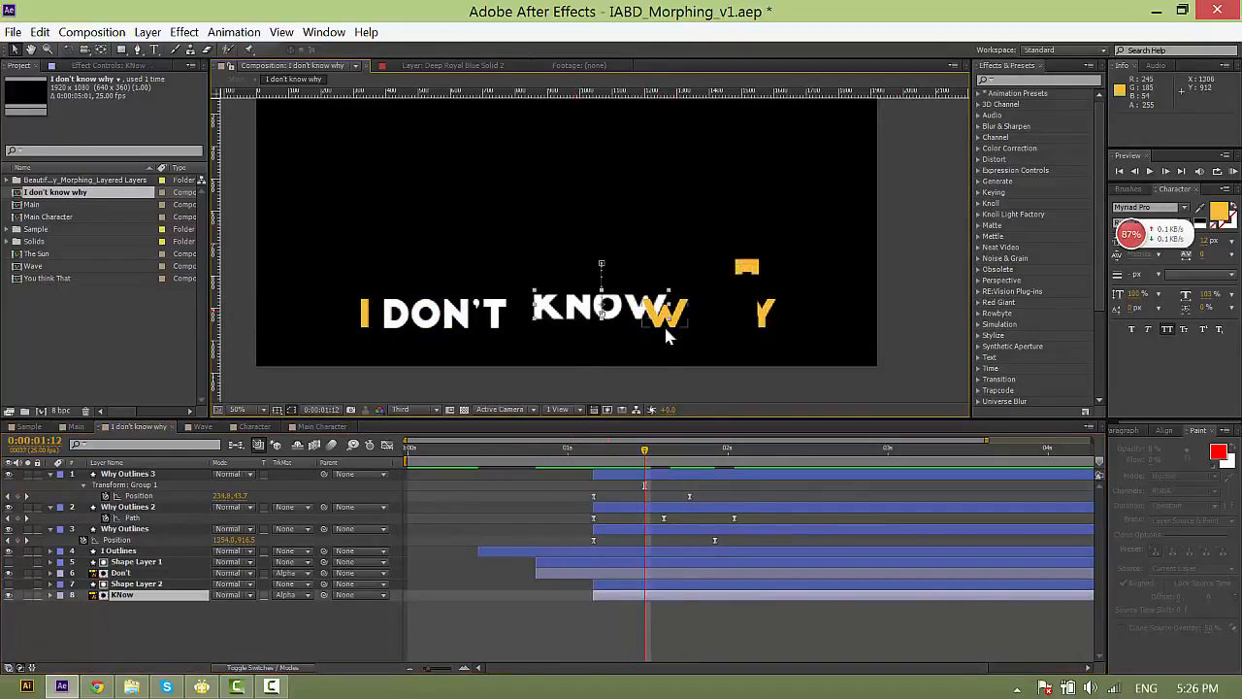
pyautogui.keyDown('ctrl'); pyautogui.click(656, 587); pyautogui.keyUp('ctrl')
pyautogui.moveTo(672, 589); pyautogui.dragTo(573, 566)
# Shift the Don't layer and its Shape Layer 1 matte earlier to start at about 0:00:00:18, and preview the lyric timing.
pyautogui.click(543, 449)
pyautogui.click(548, 564)
pyautogui.keyDown('ctrl'); pyautogui.click(556, 571); pyautogui.keyUp('ctrl')
pyautogui.click(514, 562)
pyautogui.click(478, 449)
pyautogui.press('space')
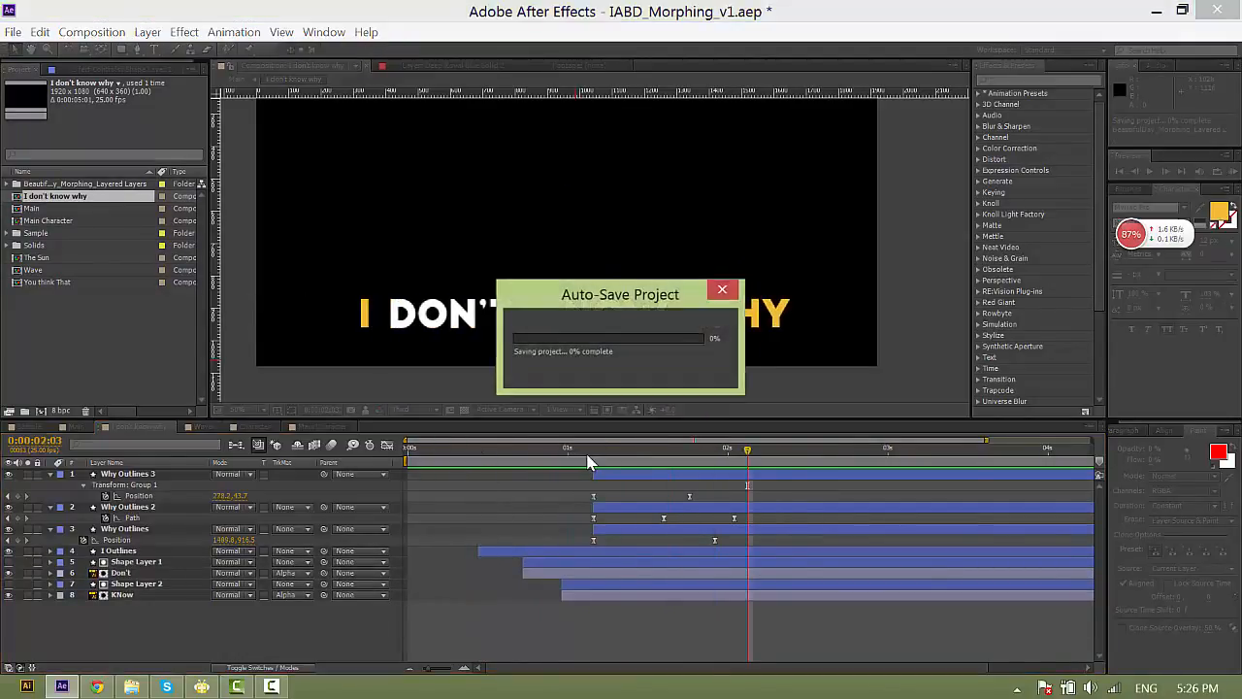
pyautogui.moveTo(573, 452); pyautogui.dragTo(626, 466)
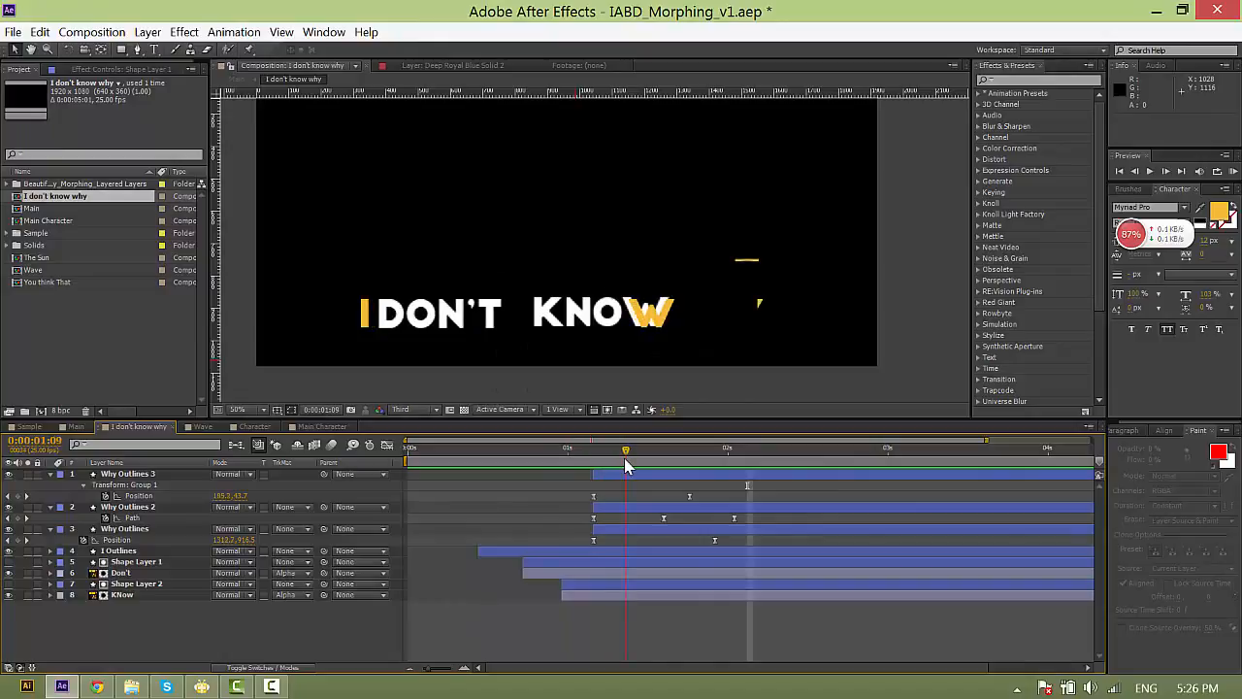
# Shift the three Why Outlines layers to start at 0:00:01:07 and preview the word transition.
pyautogui.click(624, 474)
pyautogui.keyDown('shift'); pyautogui.click(621, 527); pyautogui.keyUp('shift')
pyautogui.moveTo(624, 530); pyautogui.dragTo(643, 529)
pyautogui.click(580, 452)
pyautogui.moveTo(589, 460); pyautogui.dragTo(626, 466)
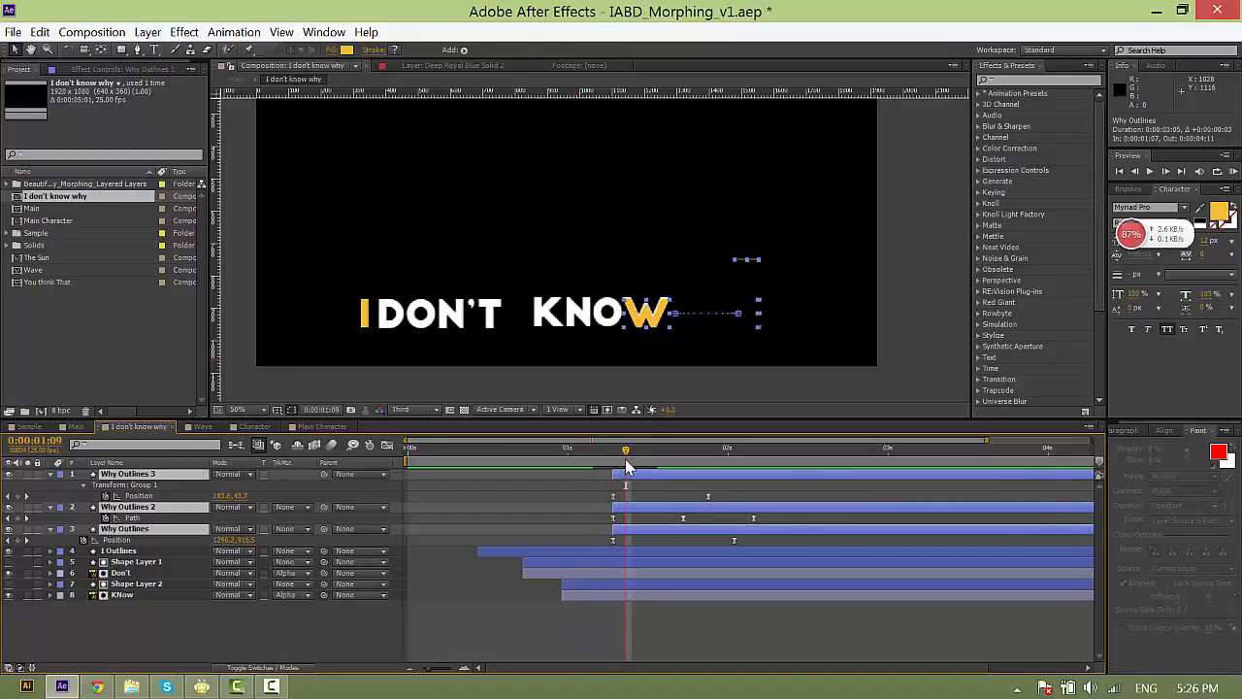
# Shift the KNow layer and its Shape Layer 2 matte to start at 0:00:00:23, show KNow's keyframes and preview the lyric.
pyautogui.click(608, 583)
pyautogui.keyDown('ctrl'); pyautogui.click(641, 588); pyautogui.keyUp('ctrl')
pyautogui.keyDown('ctrl'); pyautogui.click(631, 596); pyautogui.keyUp('ctrl')
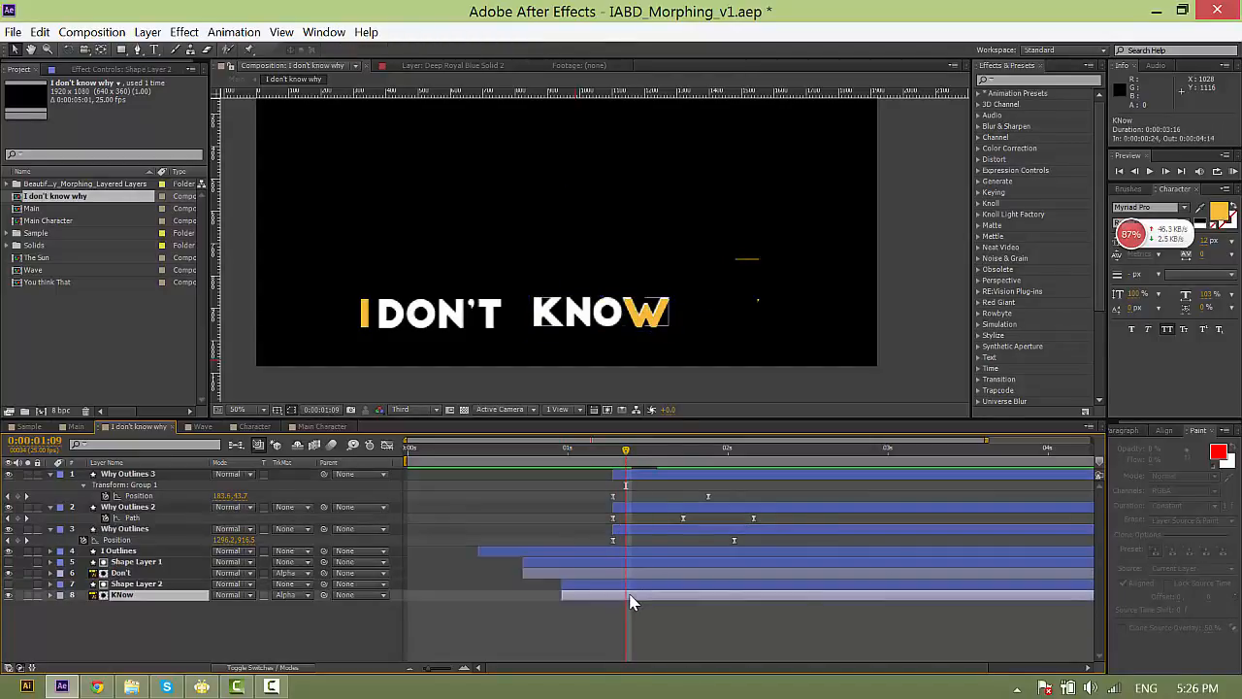
pyautogui.keyDown('ctrl'); pyautogui.click(626, 583); pyautogui.keyUp('ctrl')
pyautogui.moveTo(652, 587); pyautogui.dragTo(646, 589)
pyautogui.press('u')
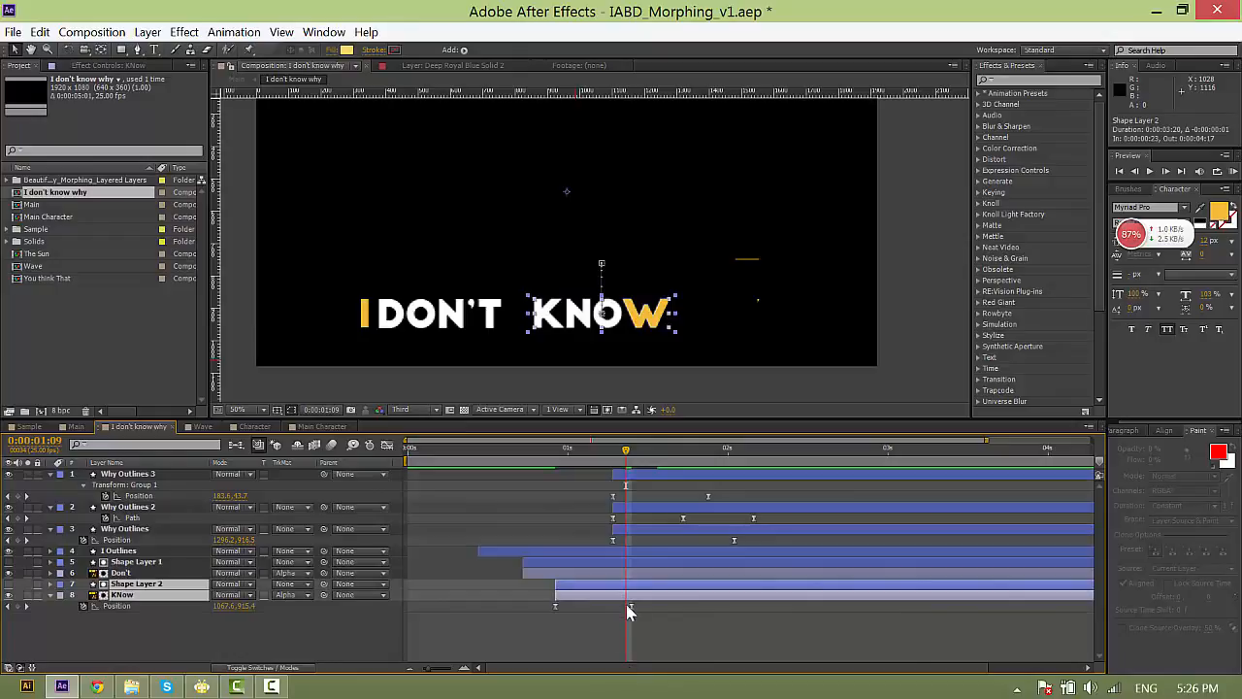
pyautogui.click(627, 607)
pyautogui.click(655, 616)
pyautogui.moveTo(611, 459); pyautogui.dragTo(733, 472)
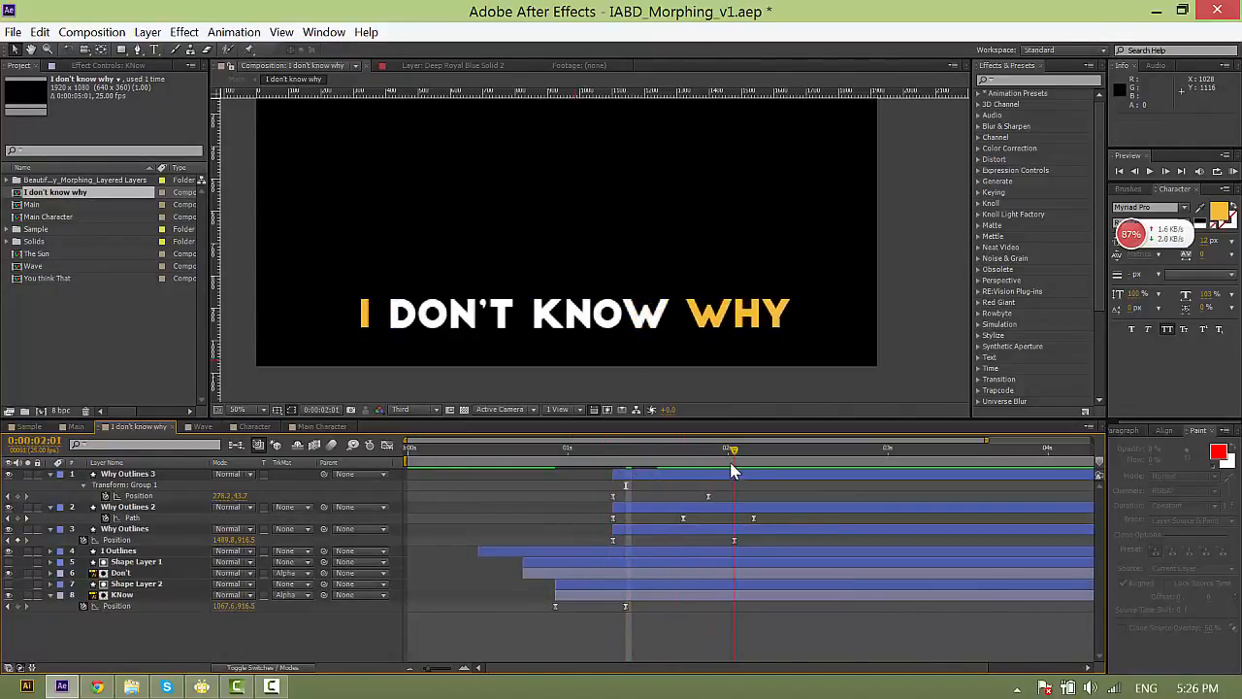
# In Main, delay all lyric Position, Main Character Position and sea Path keyframes after 0:00:02:00 so they begin at 0:00:02:08, and preview.
pyautogui.click(75, 427)
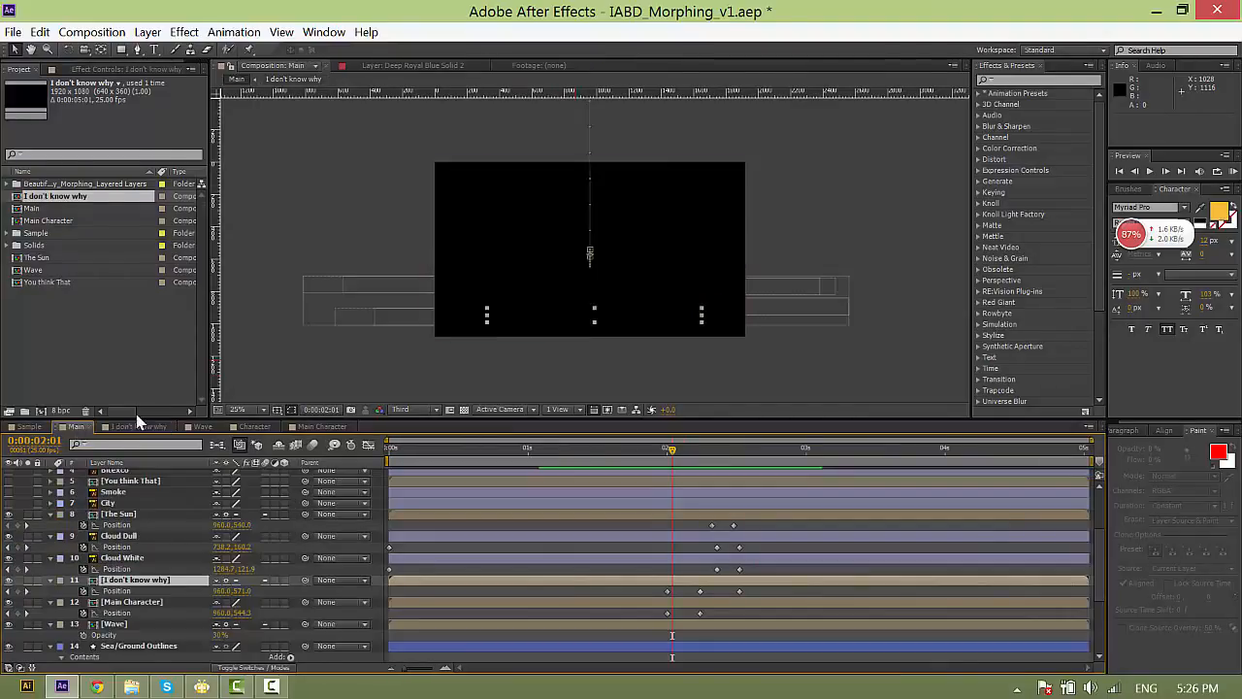
pyautogui.moveTo(649, 450)
pyautogui.mouseDown()
pyautogui.moveTo(584, 452)
pyautogui.moveTo(665, 451)
pyautogui.mouseUp()
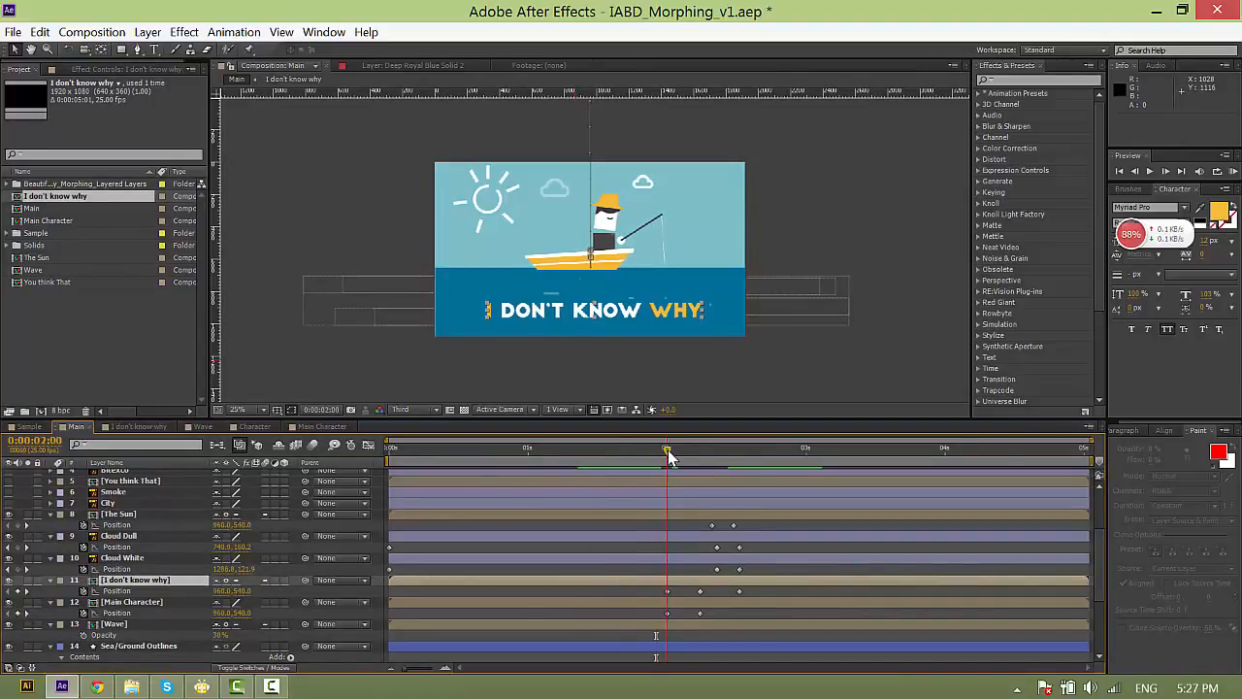
pyautogui.scroll(-3, 593, 516)
pyautogui.scroll(1, 591, 544)
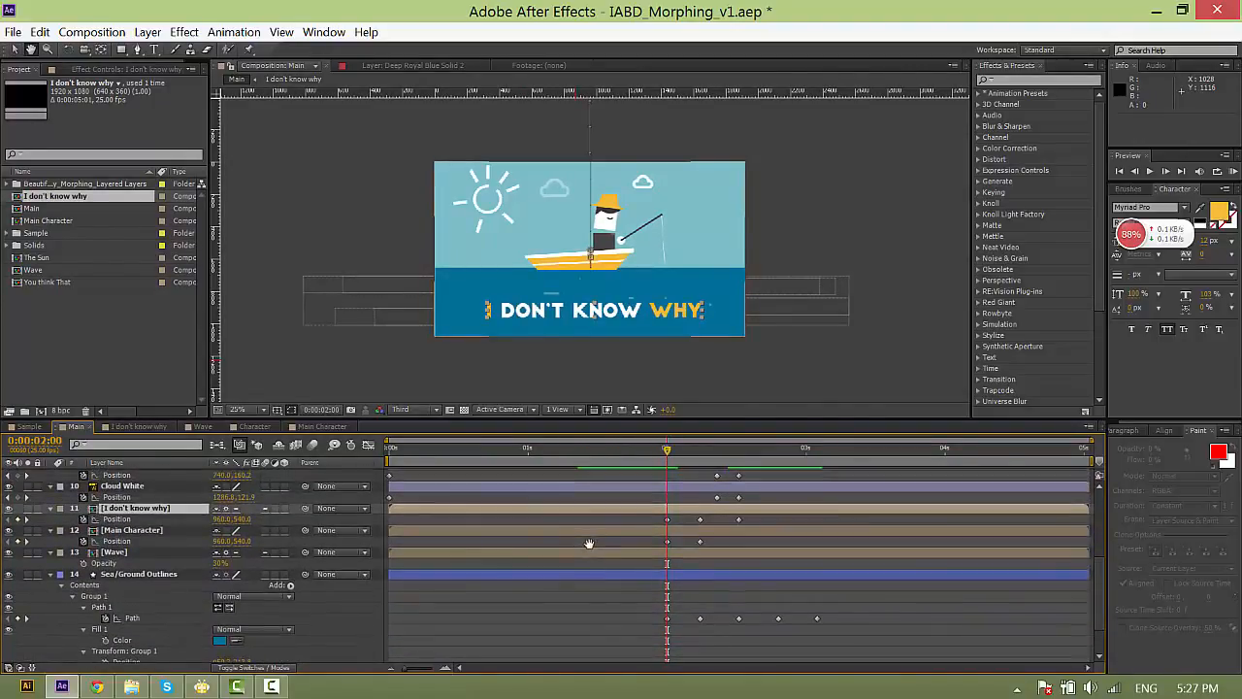
pyautogui.moveTo(685, 517); pyautogui.dragTo(716, 627)
pyautogui.click(692, 471)
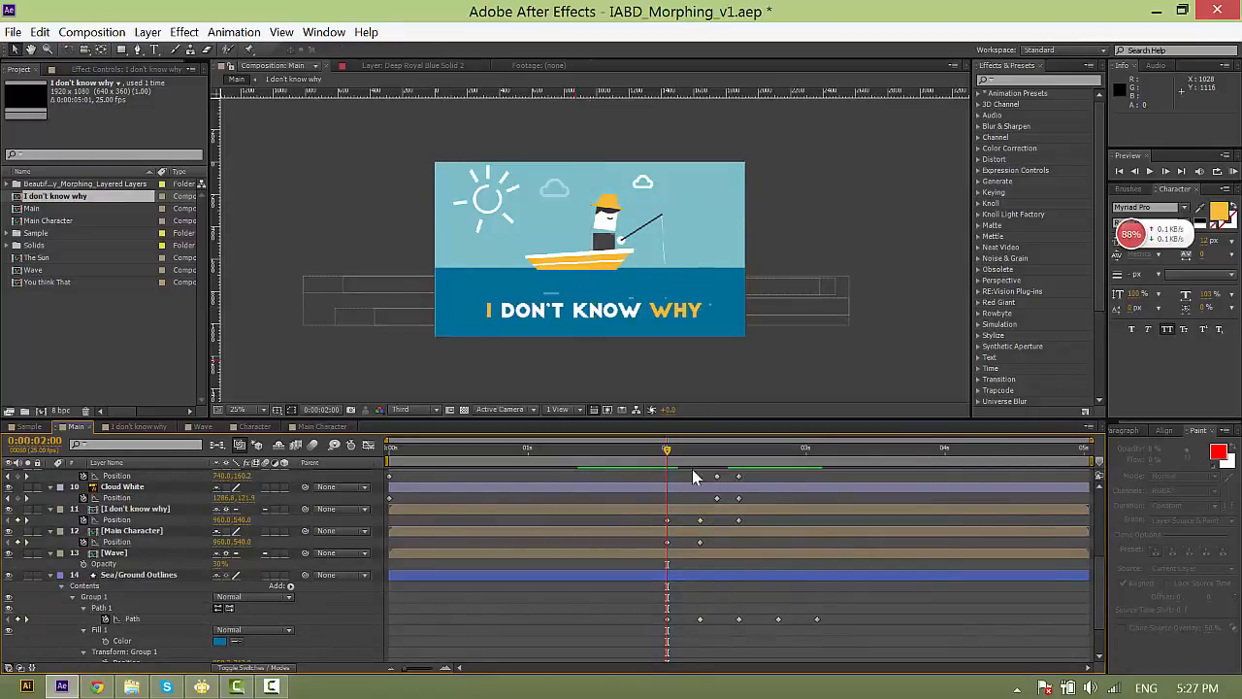
pyautogui.moveTo(813, 635); pyautogui.dragTo(788, 594)
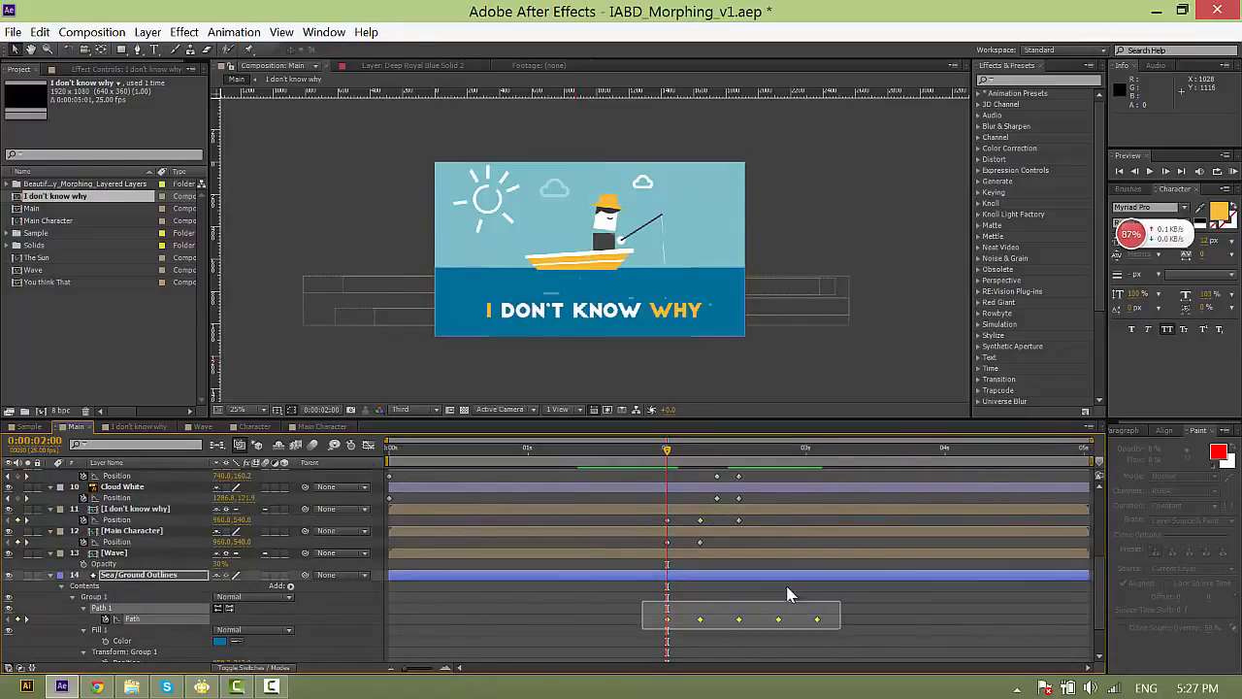
pyautogui.click(676, 507)
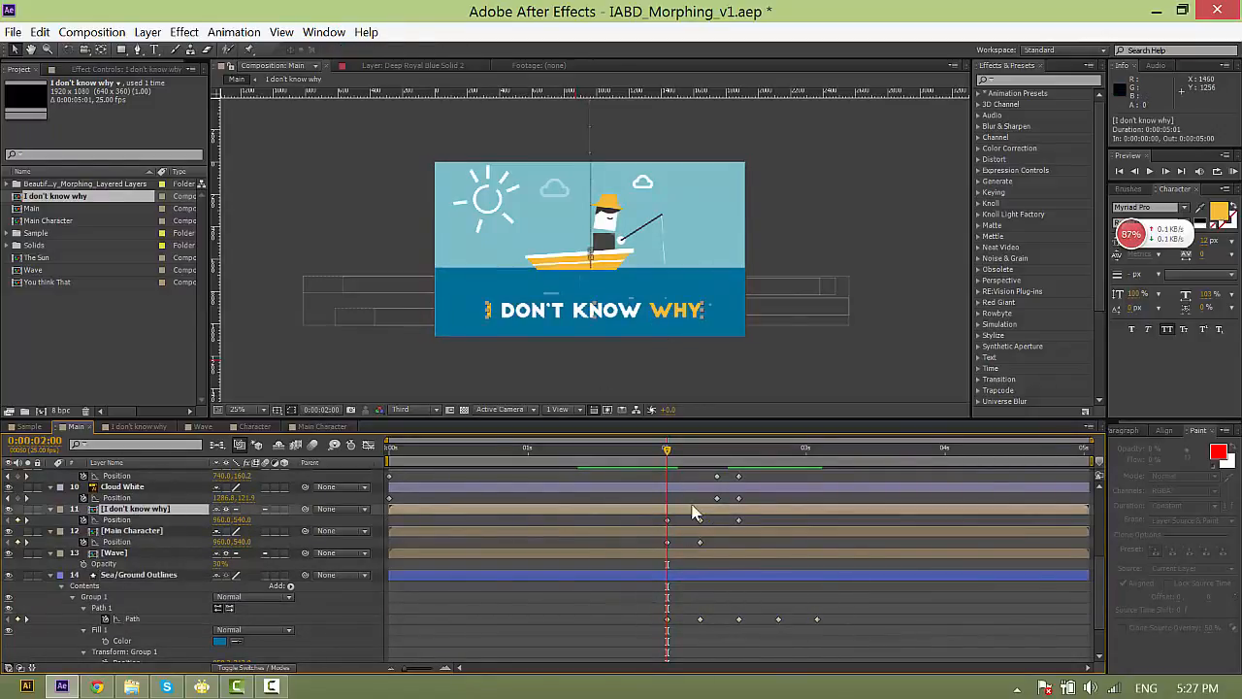
pyautogui.moveTo(686, 519)
pyautogui.mouseDown()
pyautogui.moveTo(755, 582)
pyautogui.moveTo(867, 641)
pyautogui.mouseUp()
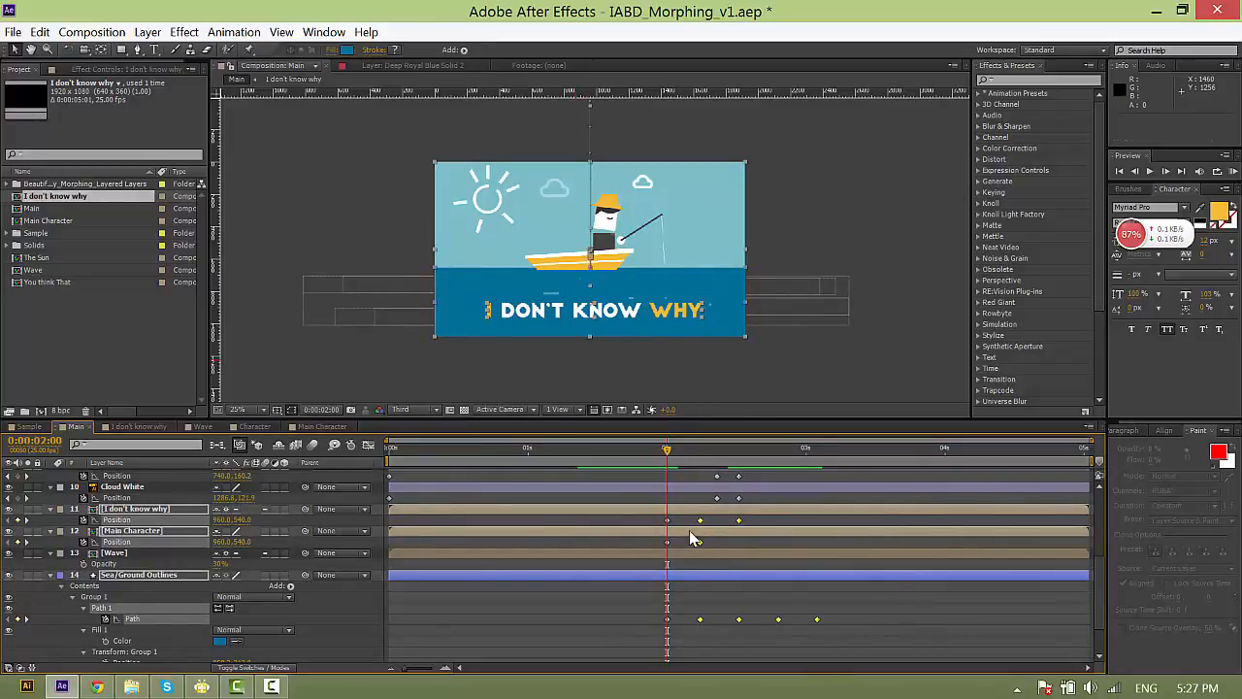
pyautogui.moveTo(700, 521); pyautogui.dragTo(707, 521)
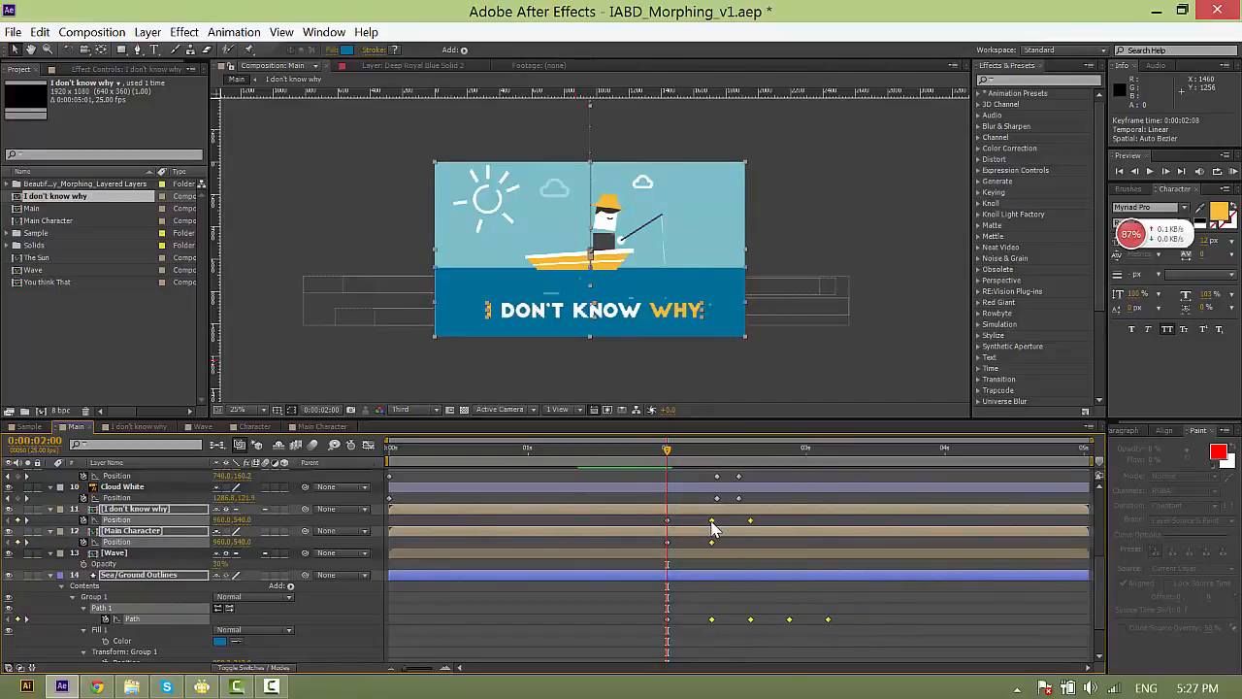
pyautogui.click(682, 477)
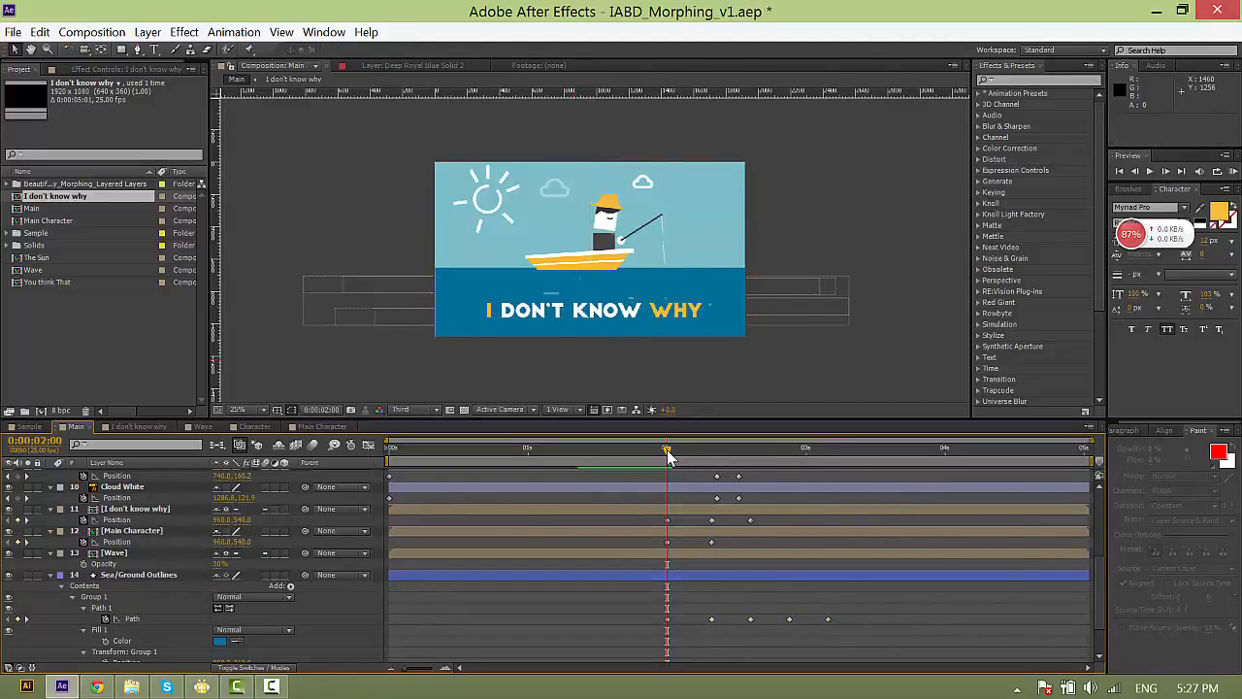
pyautogui.moveTo(669, 456); pyautogui.dragTo(711, 478)
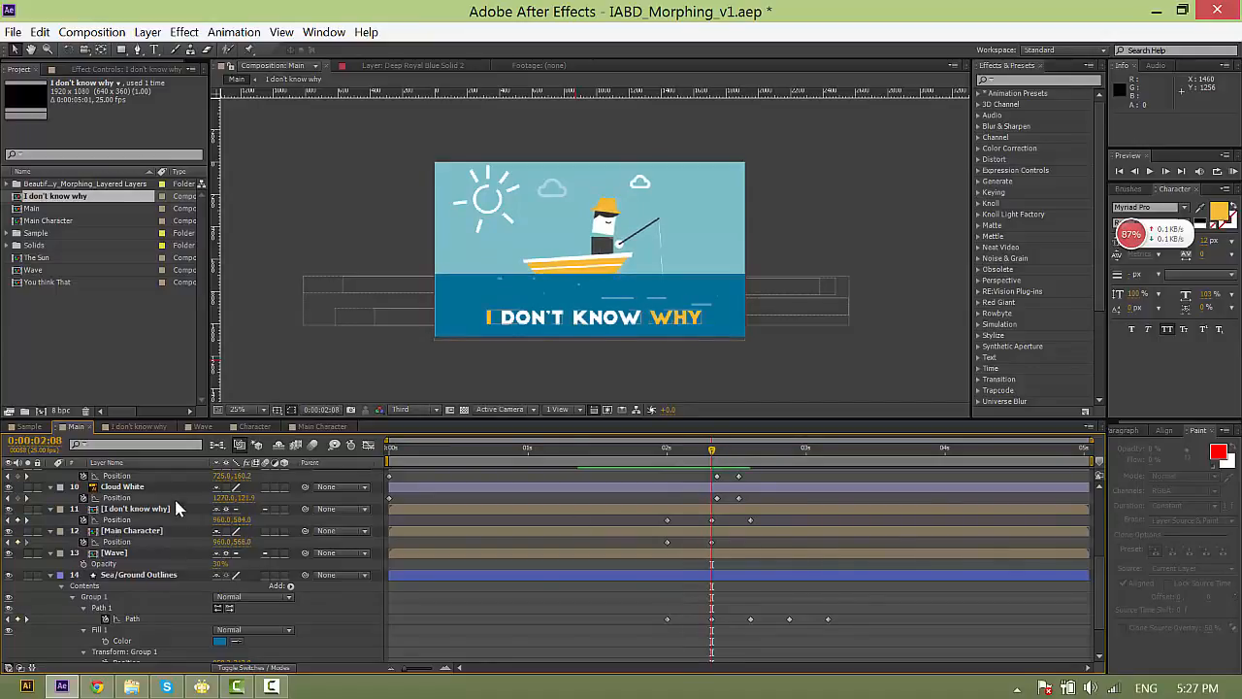
# Solo the I don't know why layer and examine its Position motion between 0:00:02:00 and 0:00:02:08.
pyautogui.click(147, 521)
pyautogui.moveTo(660, 453); pyautogui.dragTo(666, 452)
pyautogui.scroll(2, 645, 337)
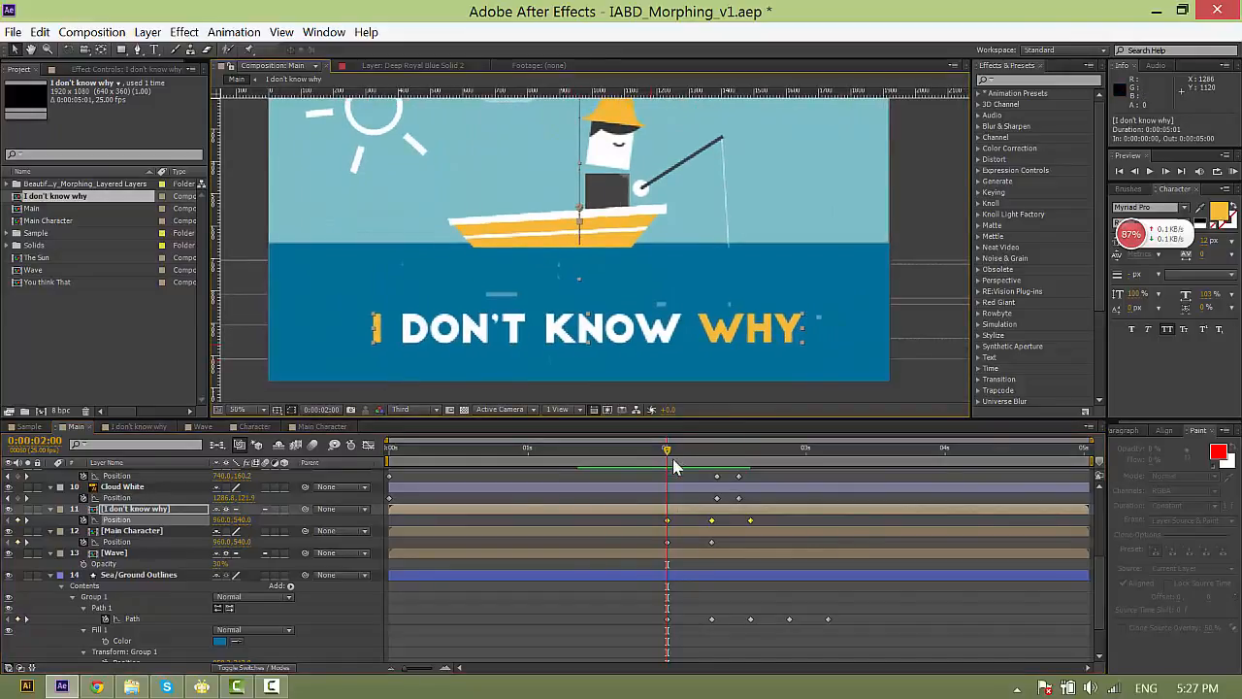
pyautogui.click(667, 516)
pyautogui.moveTo(670, 456)
pyautogui.mouseDown()
pyautogui.moveTo(715, 452)
pyautogui.moveTo(685, 464)
pyautogui.mouseUp()
pyautogui.click(721, 510)
pyautogui.scroll(-1, 680, 505)
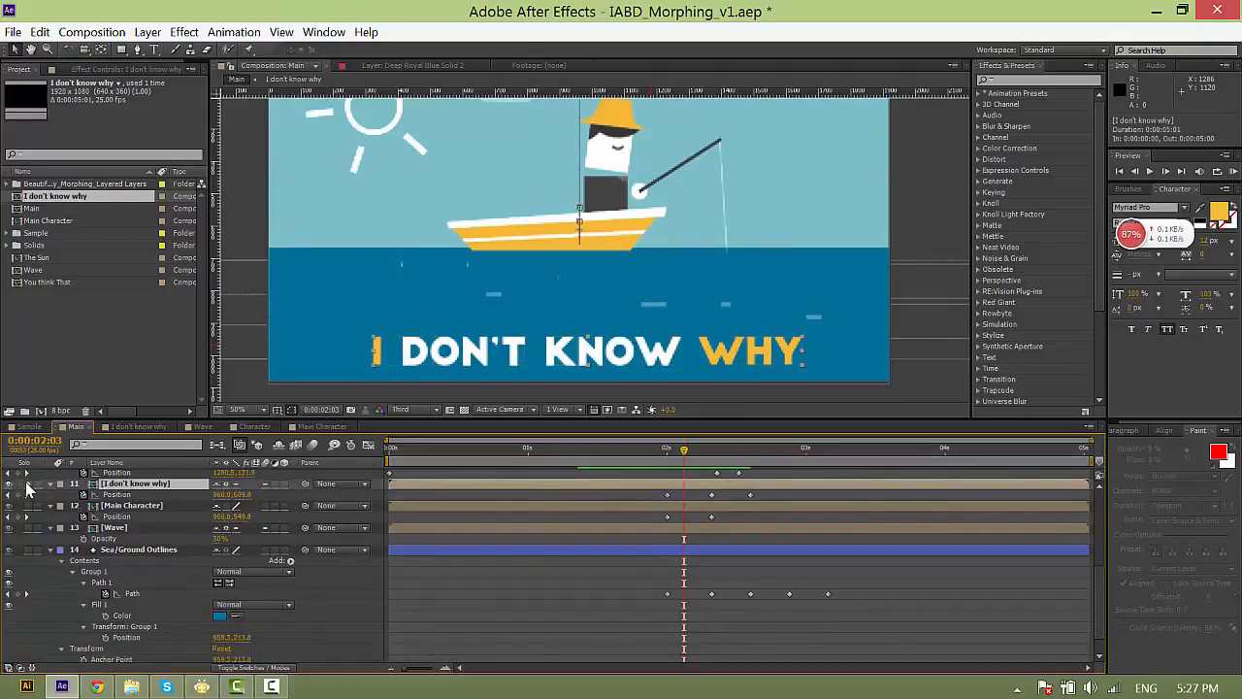
pyautogui.click(27, 483)
pyautogui.moveTo(677, 458); pyautogui.dragTo(713, 456)
pyautogui.moveTo(683, 341); pyautogui.dragTo(682, 333)
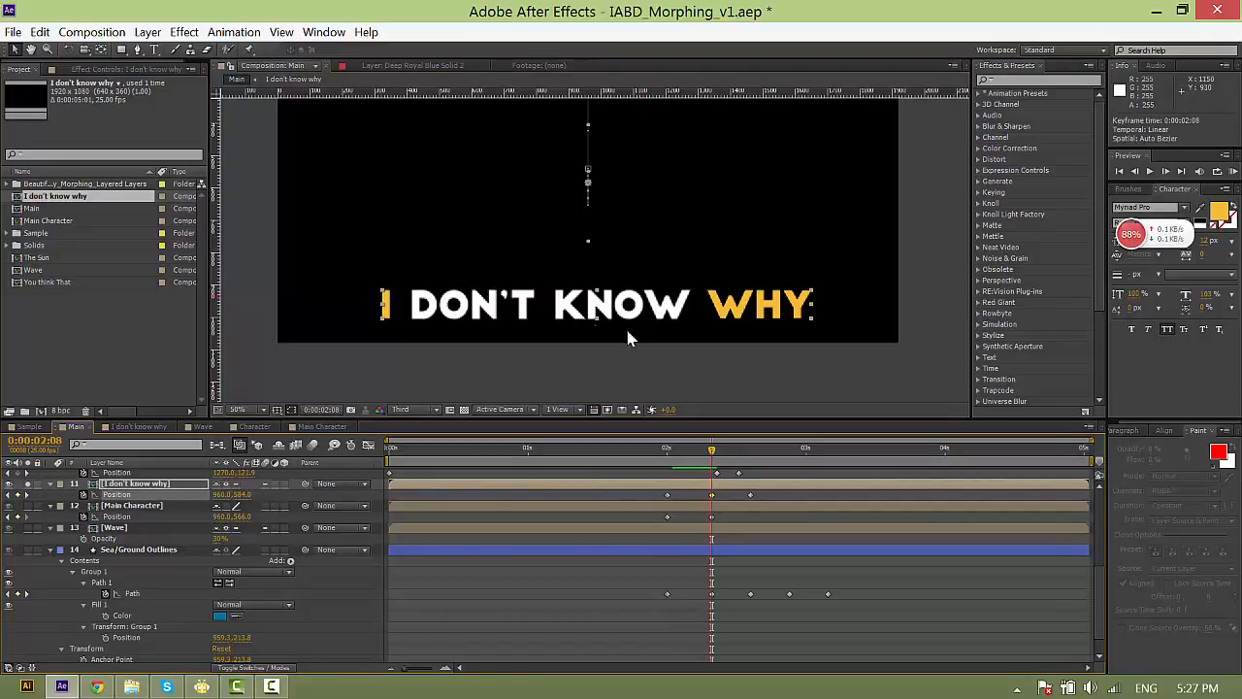
# Set the spatial interpolation of the I don't know why layer's three Position keyframes to Linear and preview the motion.
pyautogui.click(670, 463)
pyautogui.moveTo(670, 462); pyautogui.dragTo(717, 475)
pyautogui.rightClick(751, 496)
pyautogui.click(852, 425)
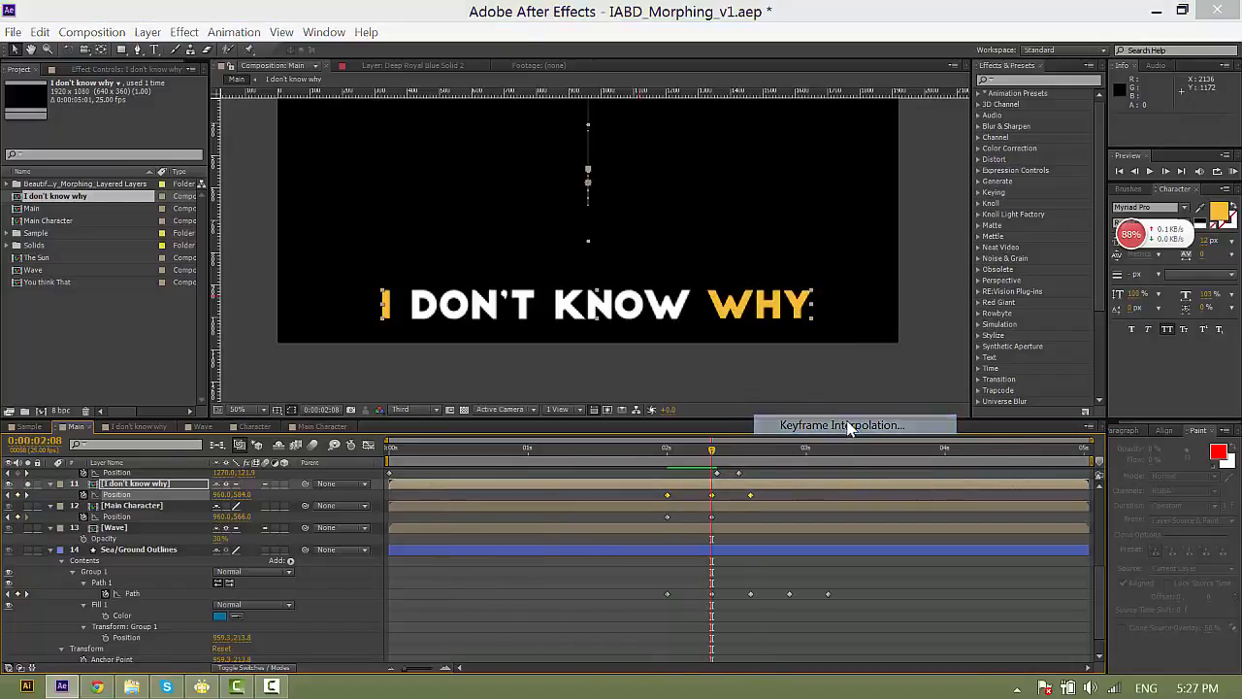
pyautogui.moveTo(519, 245); pyautogui.dragTo(394, 220)
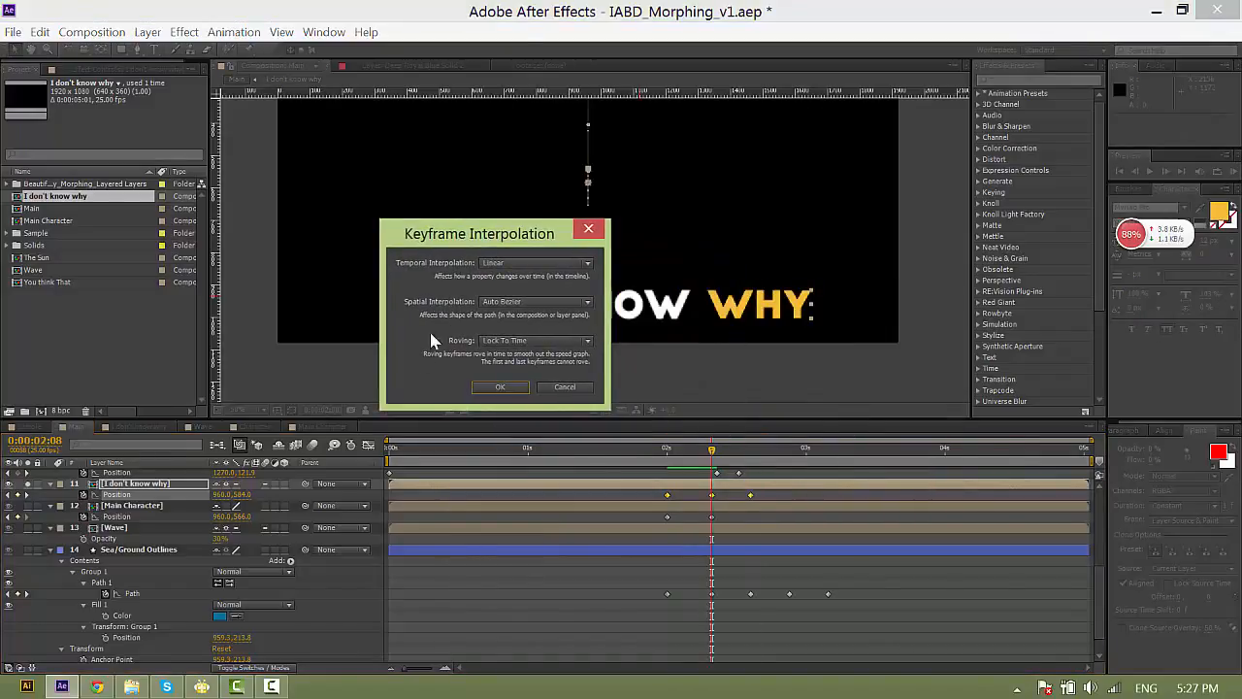
pyautogui.click(500, 302)
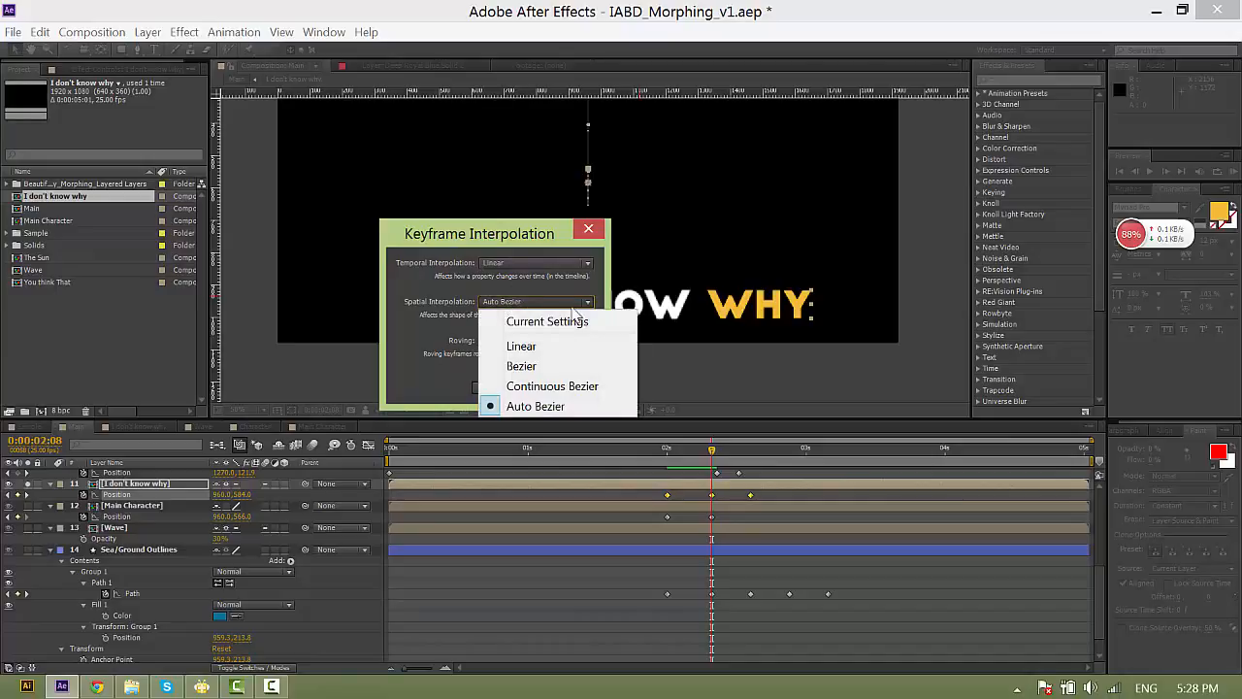
pyautogui.click(524, 346)
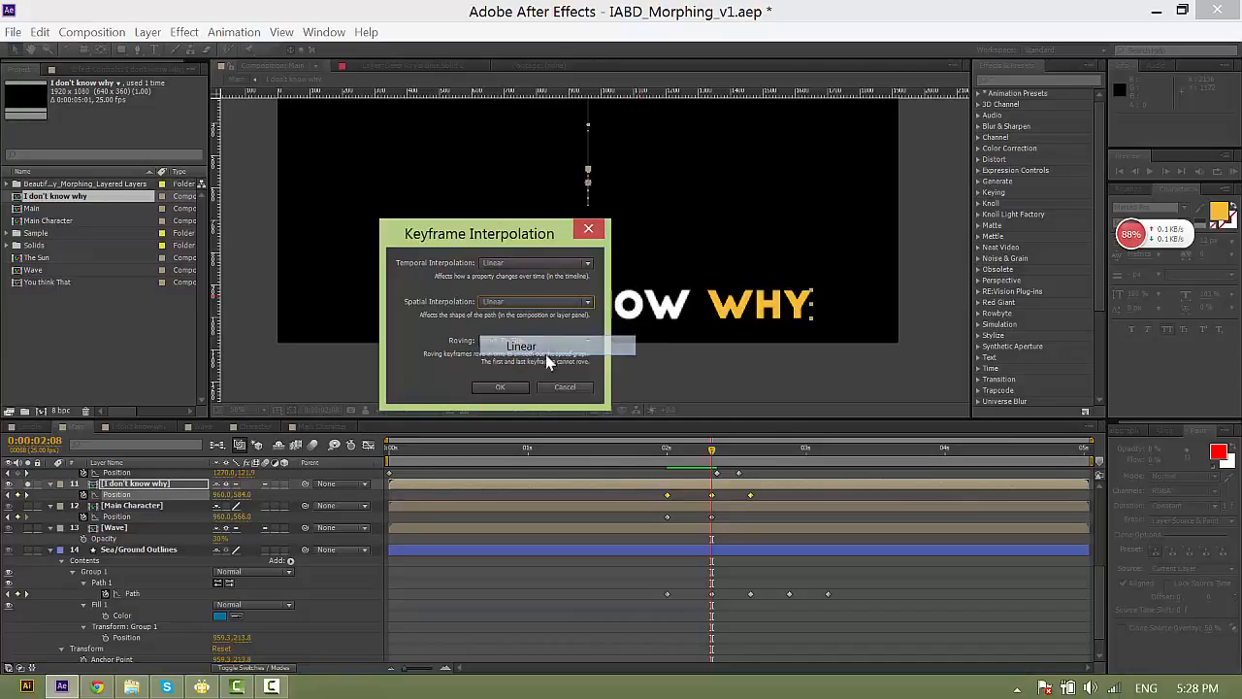
pyautogui.click(507, 387)
pyautogui.click(667, 449)
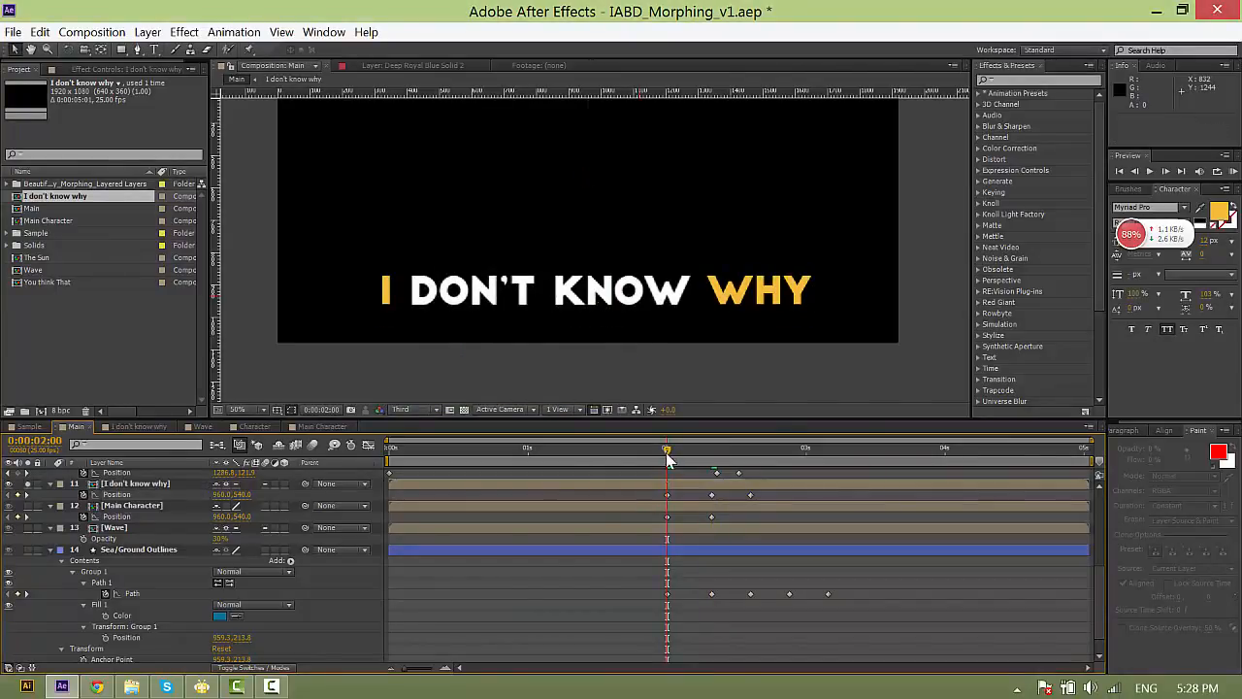
pyautogui.moveTo(670, 452); pyautogui.dragTo(715, 473)
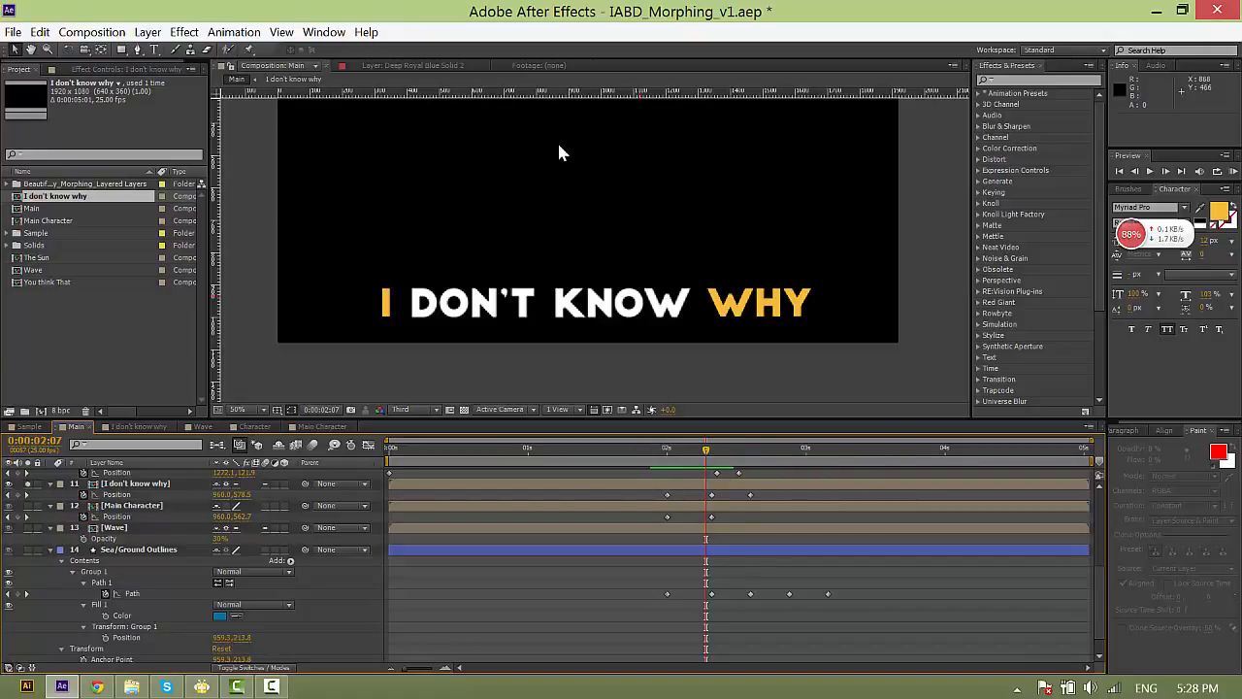
# Recheck the Keyframe Interpolation settings of the lyric's Position keyframes, keeping spatial interpolation at Linear.
pyautogui.moveTo(670, 462); pyautogui.dragTo(770, 497)
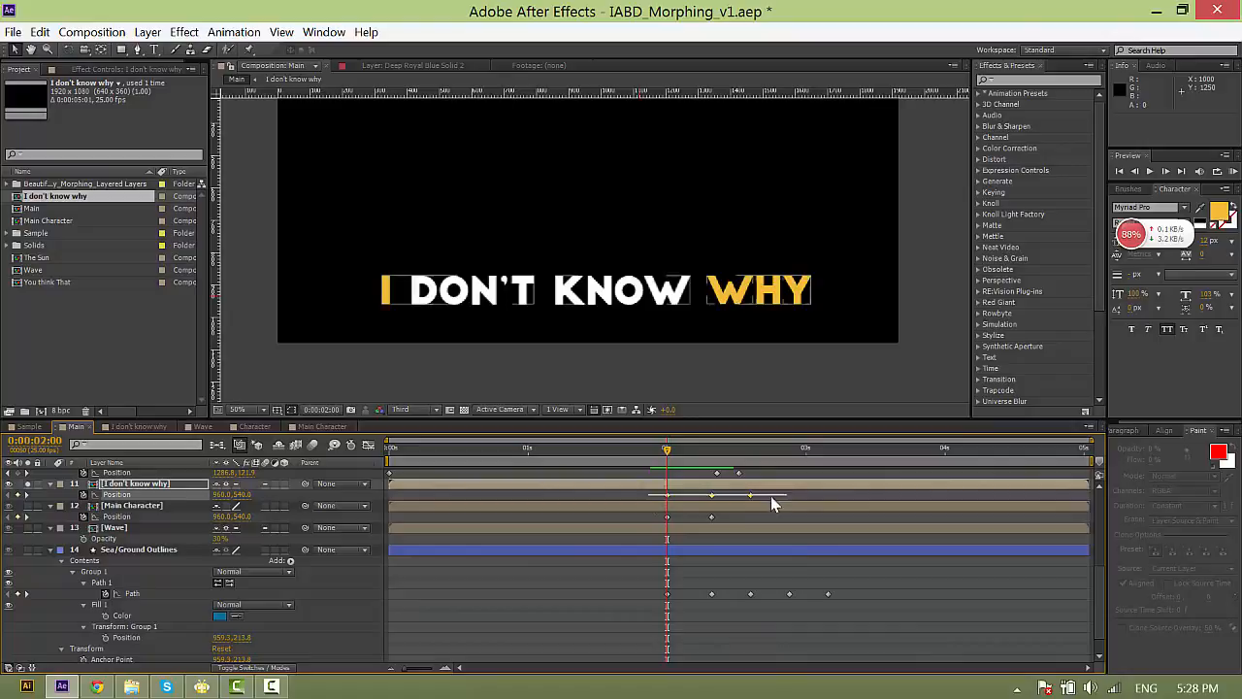
pyautogui.rightClick(751, 496)
pyautogui.click(838, 424)
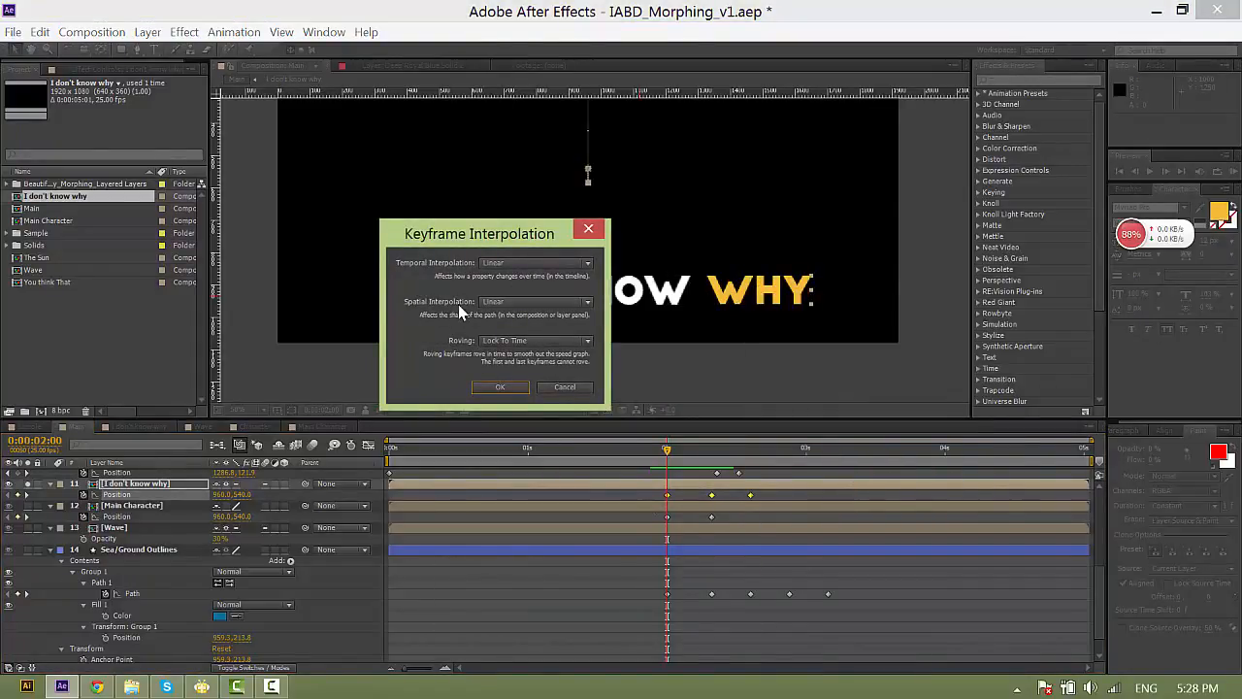
pyautogui.click(537, 301)
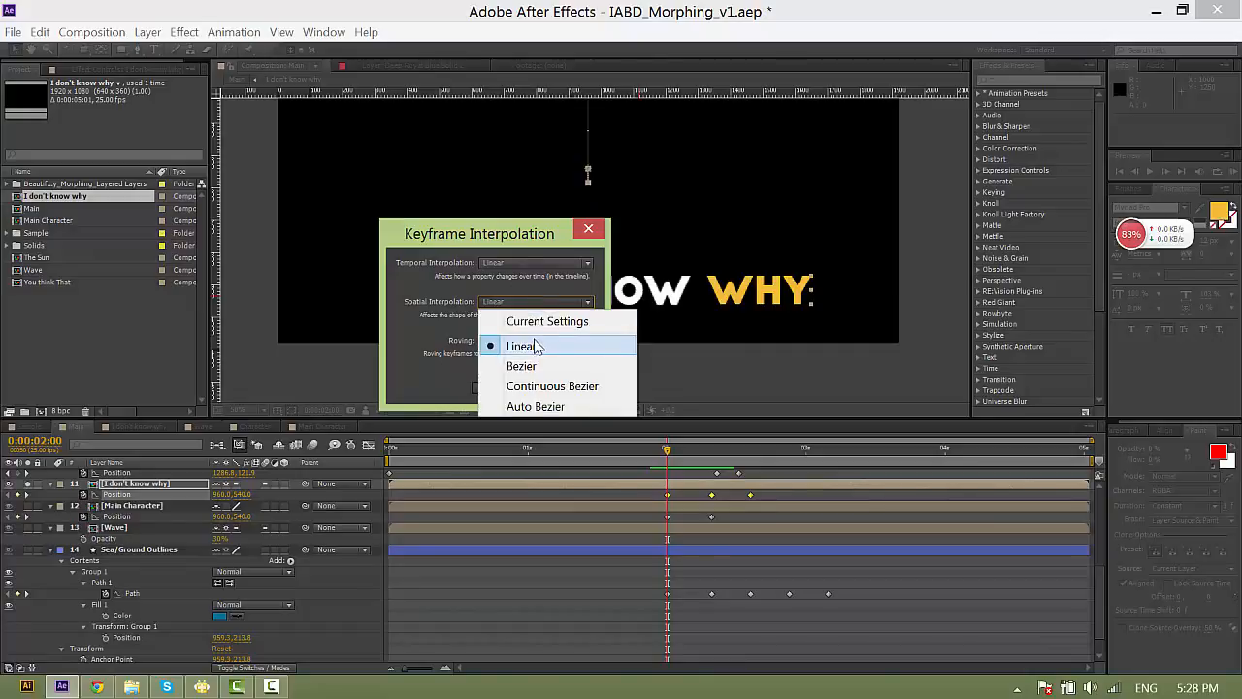
pyautogui.click(536, 342)
pyautogui.click(500, 387)
# Solo the Sea/Ground Outlines and Main Character layers alongside the lyric.
pyautogui.moveTo(910, 499); pyautogui.dragTo(638, 623)
pyautogui.click(494, 600)
pyautogui.click(28, 549)
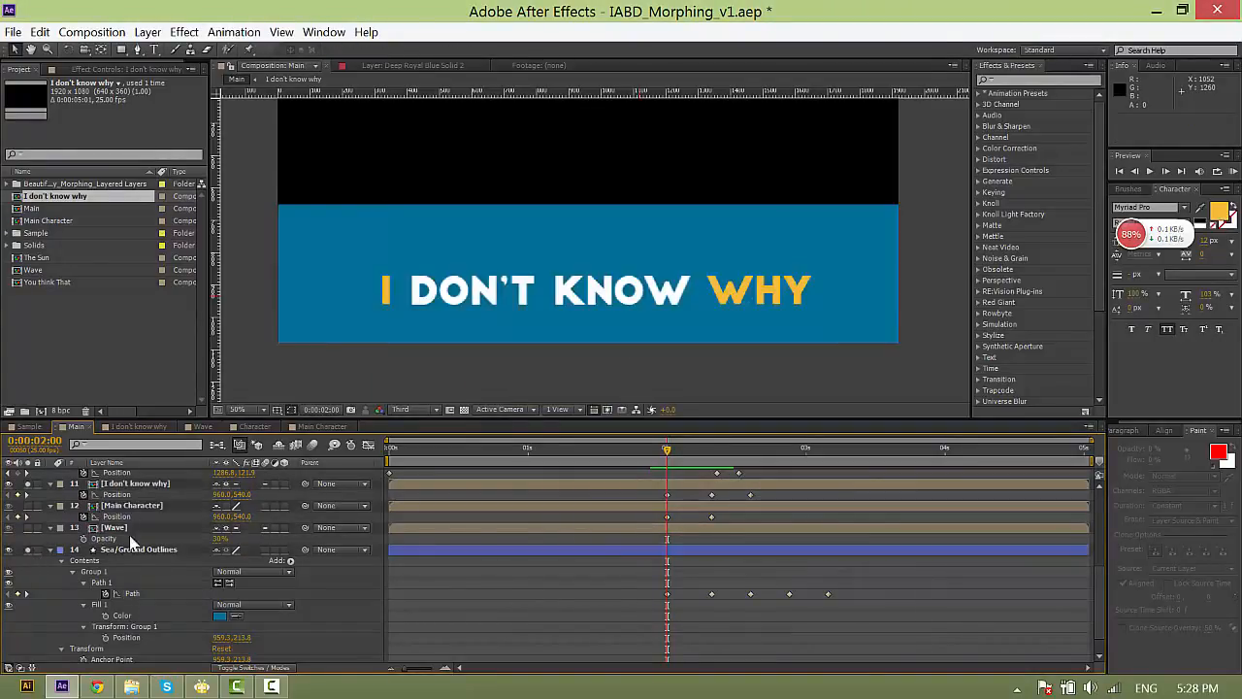
pyautogui.scroll(1, 642, 519)
pyautogui.click(127, 541)
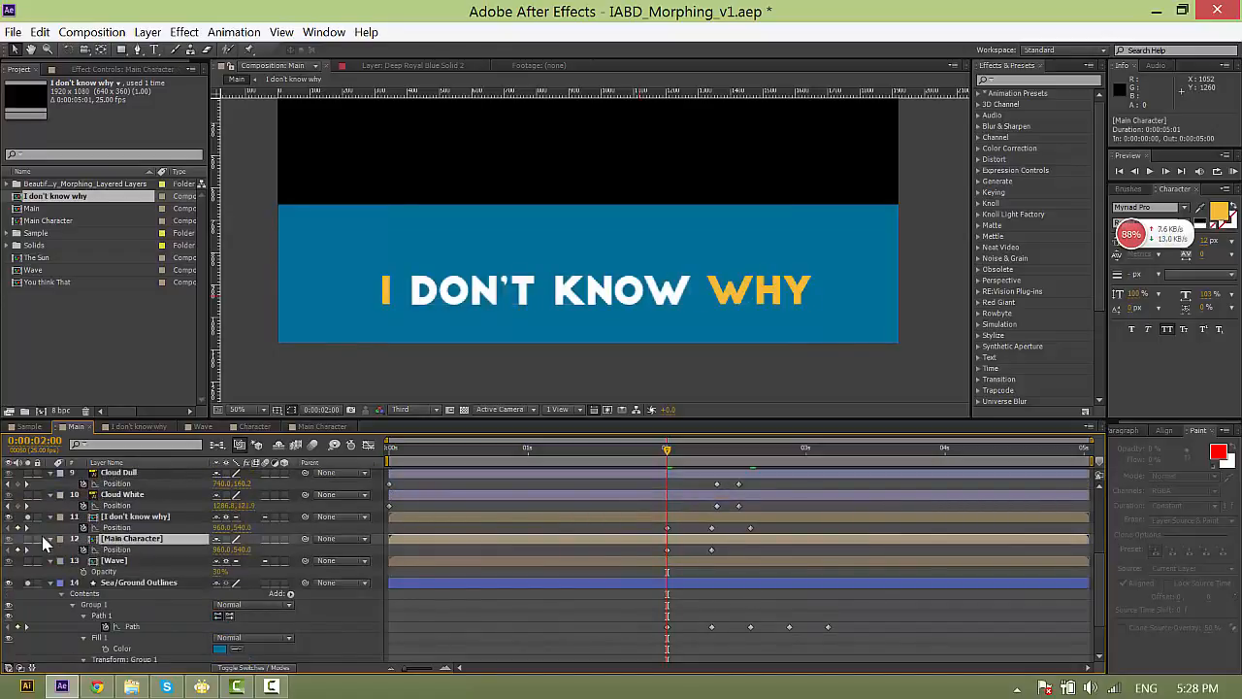
# Set the spatial interpolation of the Main Character's Position keyframe at 0:00:02:08 to Linear.
pyautogui.rightClick(711, 549)
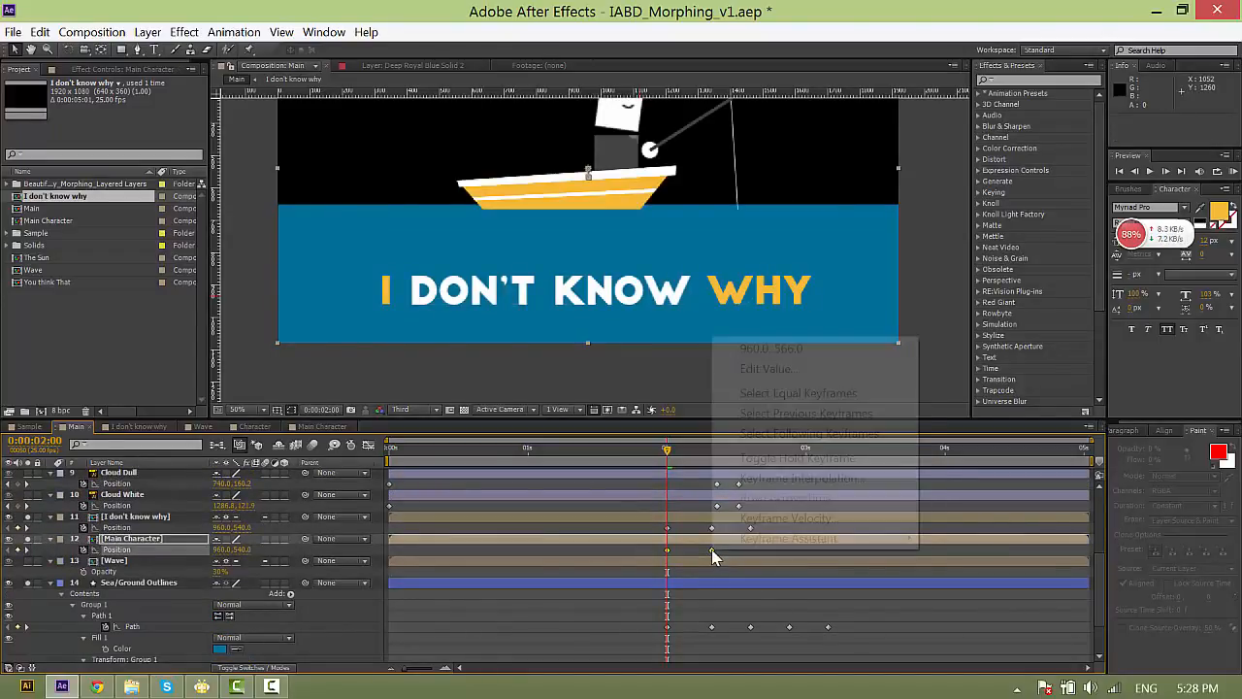
pyautogui.click(802, 477)
pyautogui.click(537, 301)
pyautogui.click(522, 346)
pyautogui.click(520, 386)
pyautogui.click(663, 546)
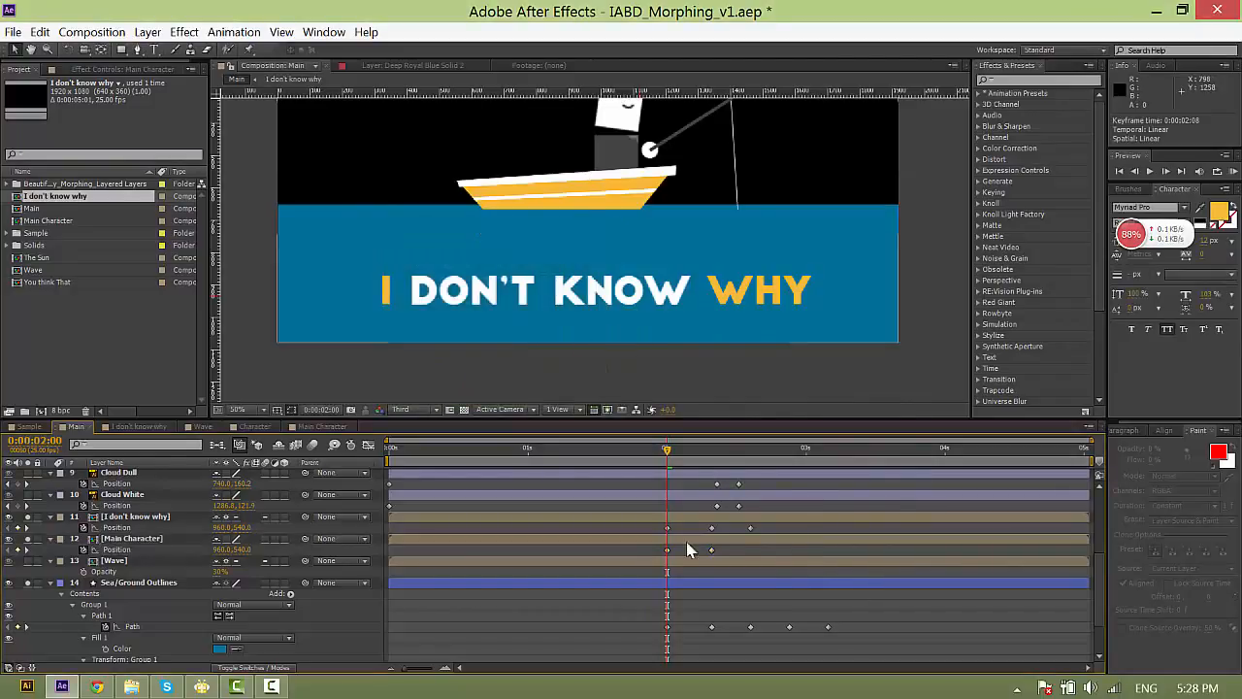
# Apply Easy Ease to all lyric Position, Main Character Position and sea Path keyframes from 0:00:02:00 onward.
pyautogui.moveTo(661, 546); pyautogui.dragTo(885, 644)
pyautogui.rightClick(832, 632)
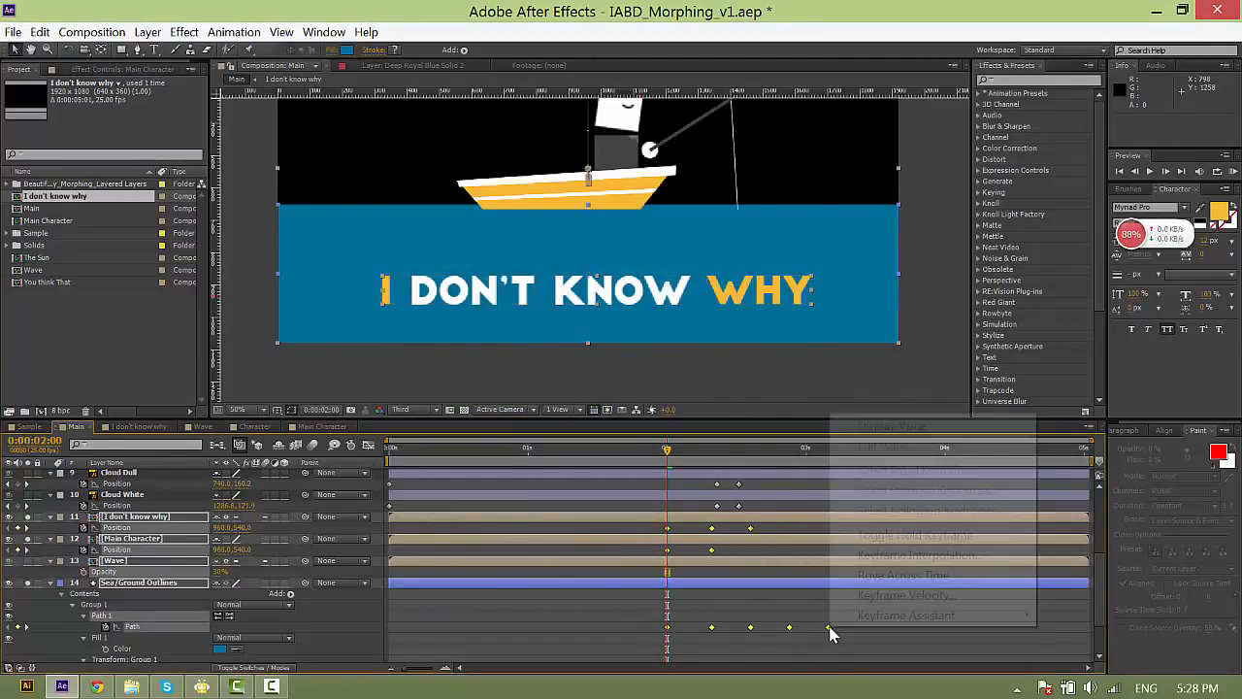
pyautogui.moveTo(930, 628)
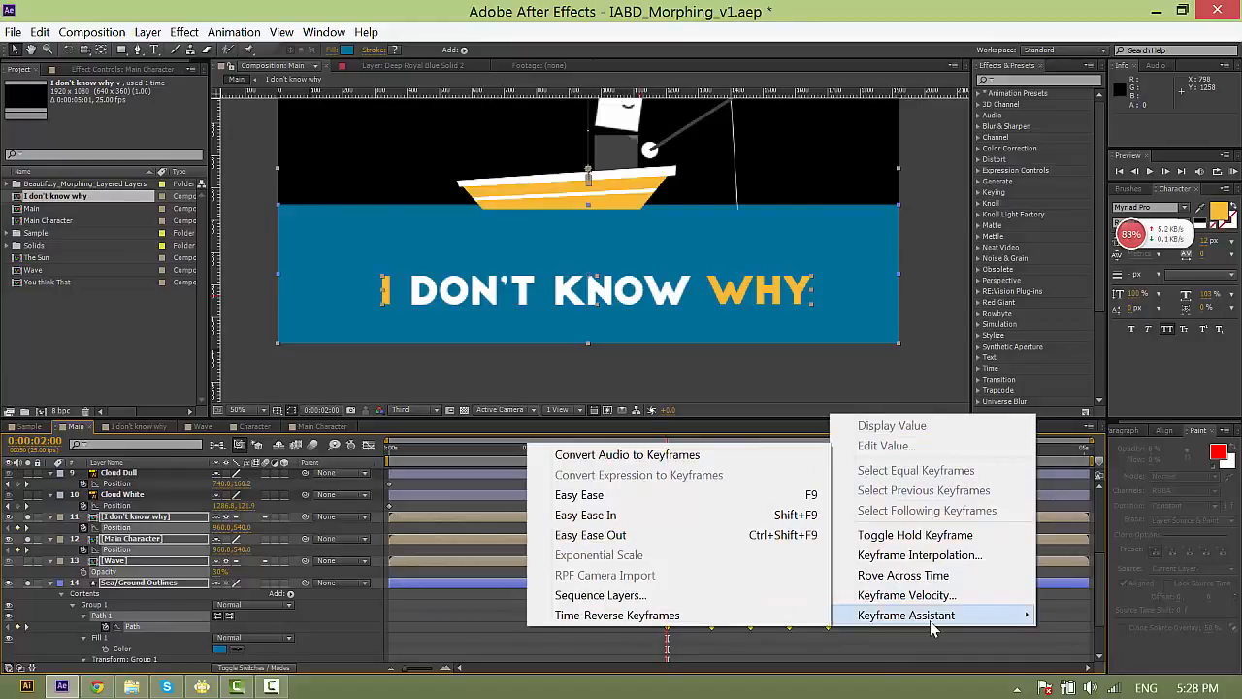
pyautogui.click(581, 497)
# In the Graph Editor, lengthen the selected keyframes' ease handles to sharpen the speed curves, and return to the keyframe view.
pyautogui.click(367, 445)
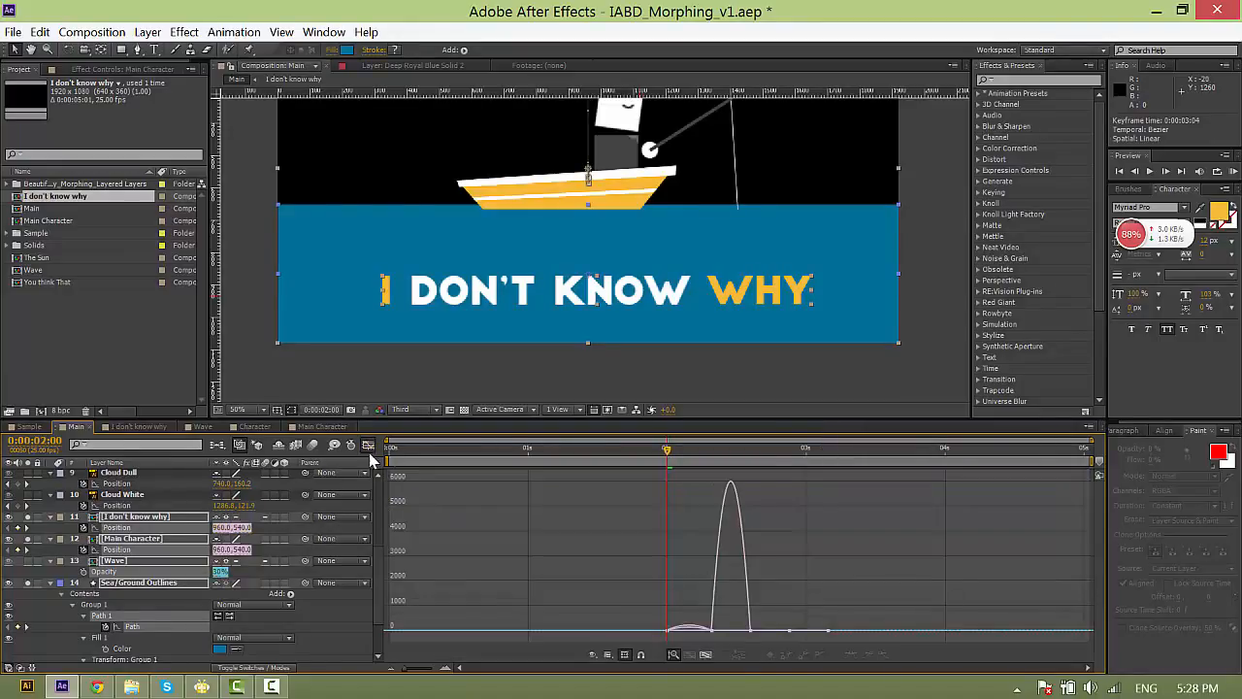
pyautogui.moveTo(408, 673); pyautogui.dragTo(438, 665)
pyautogui.moveTo(552, 498); pyautogui.dragTo(540, 496)
pyautogui.moveTo(474, 602); pyautogui.dragTo(902, 653)
pyautogui.moveTo(532, 628); pyautogui.dragTo(636, 628)
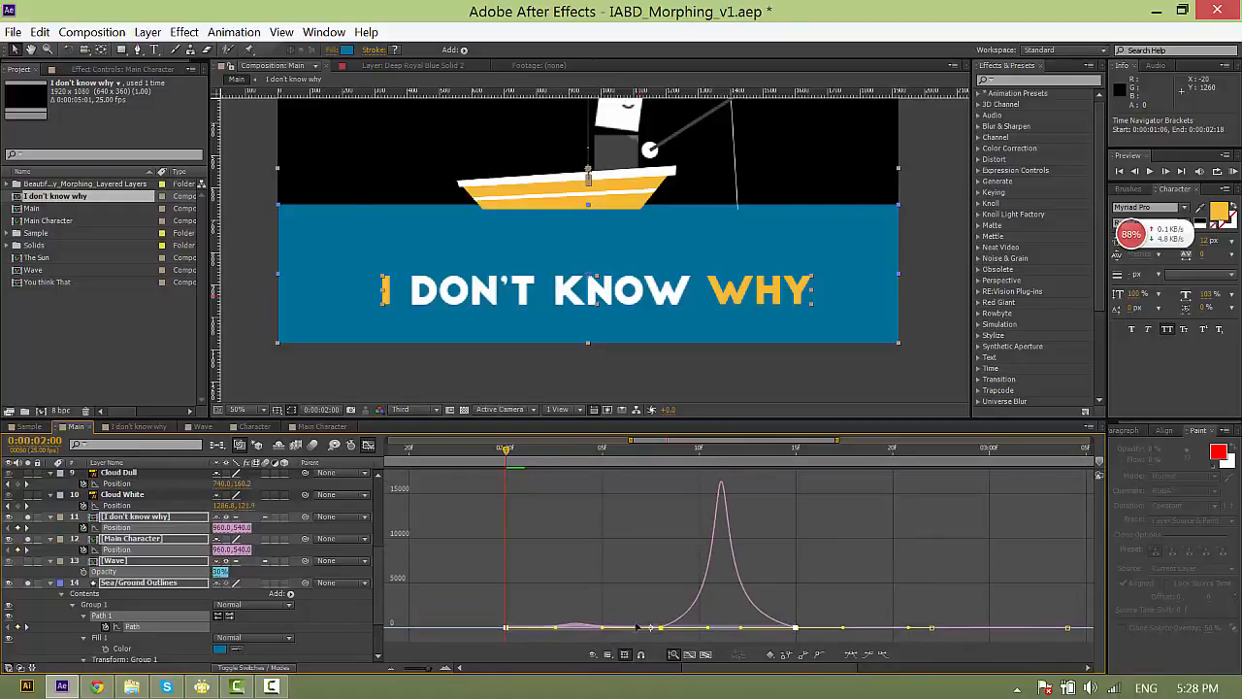
pyautogui.click(369, 446)
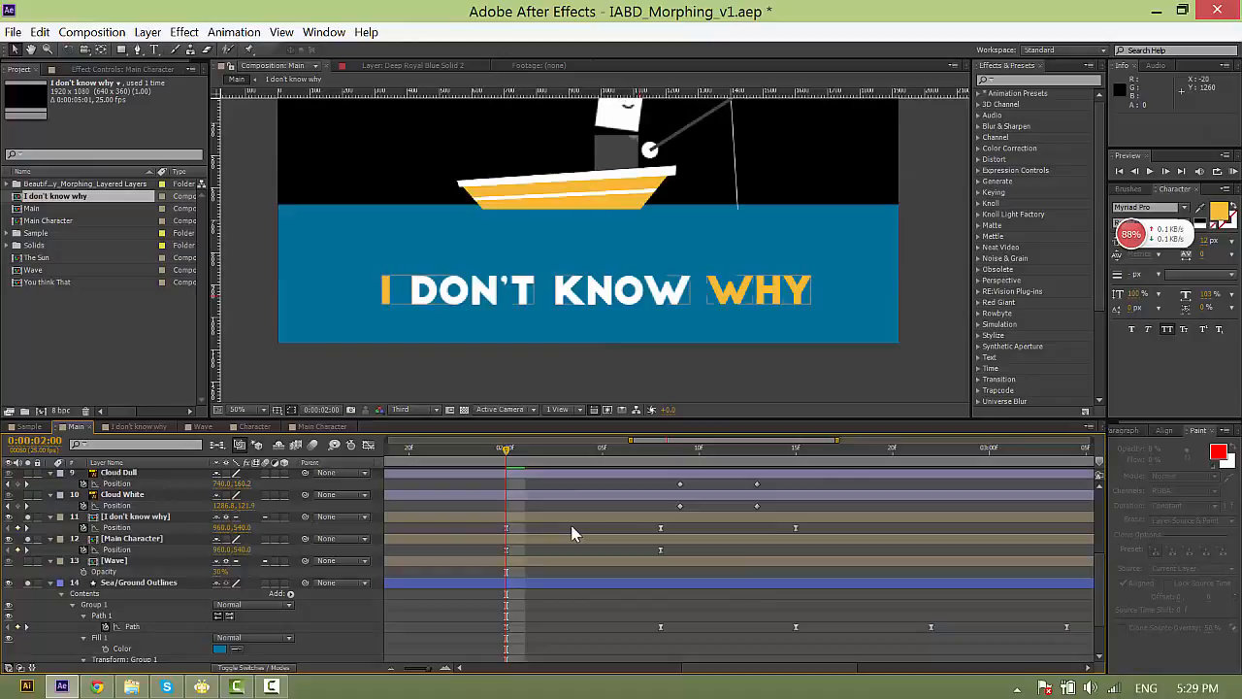
# Play back the soloed sea, lyric and character transition twice from 0:00:02:00 to check the easing.
pyautogui.scroll(-2, 612, 369)
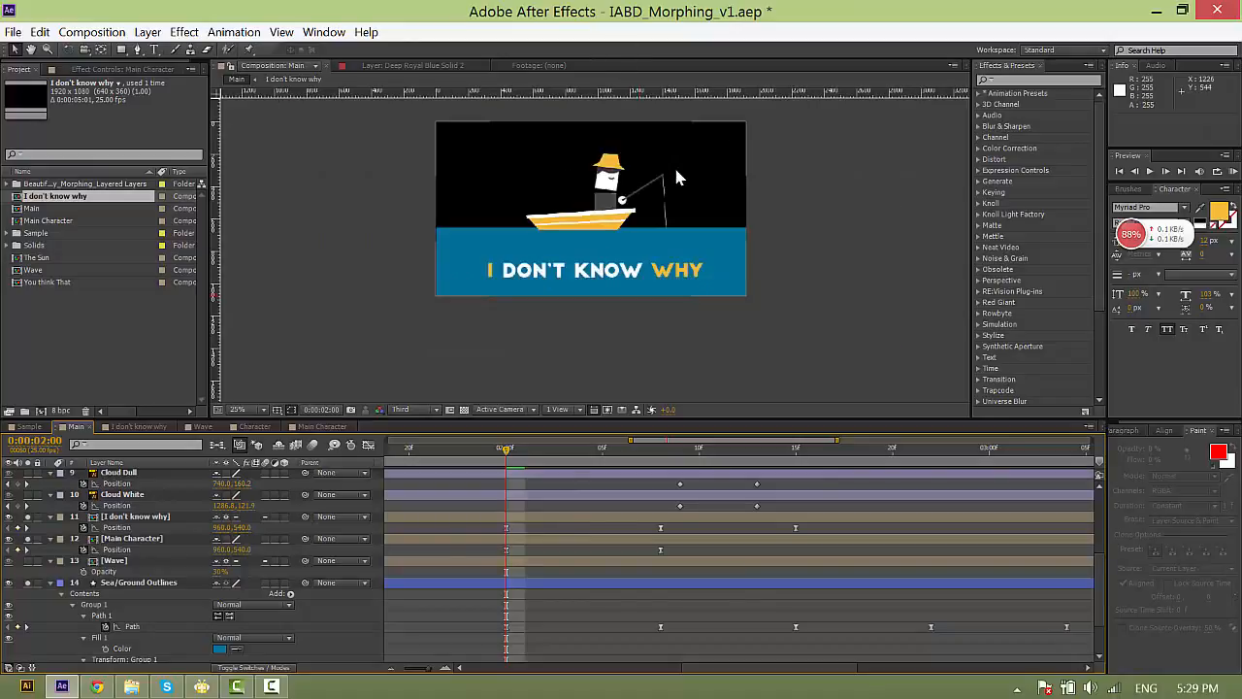
pyautogui.press('space')
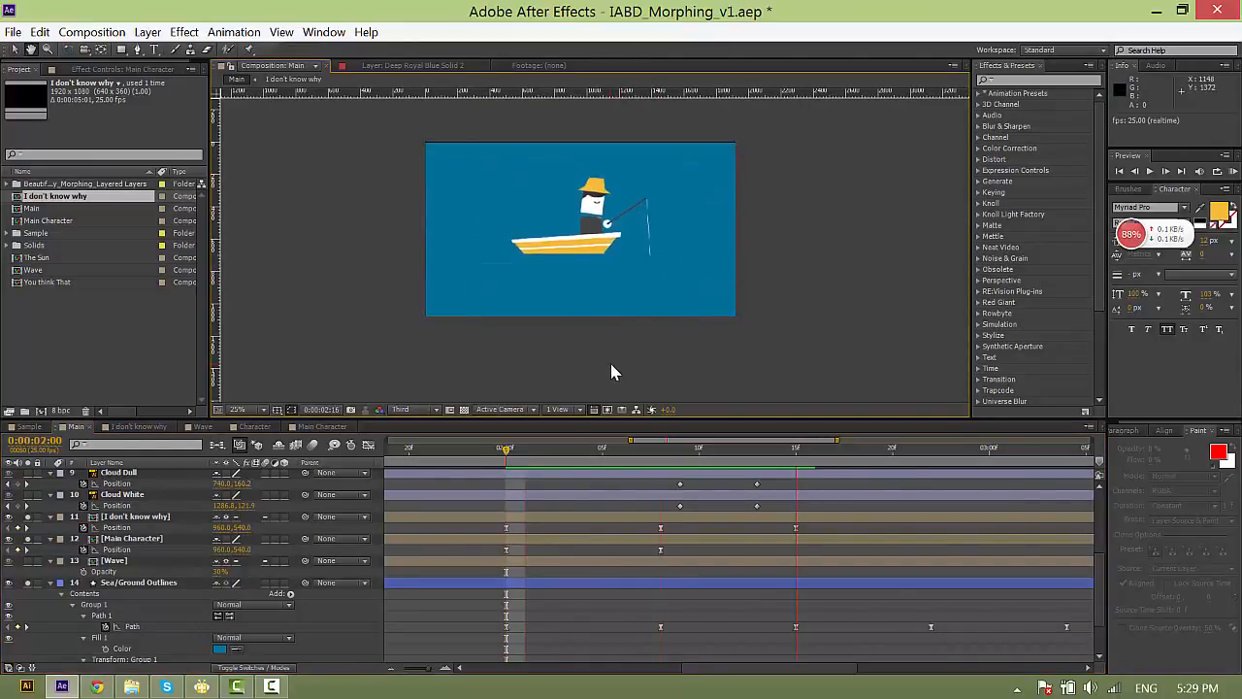
pyautogui.click(507, 452)
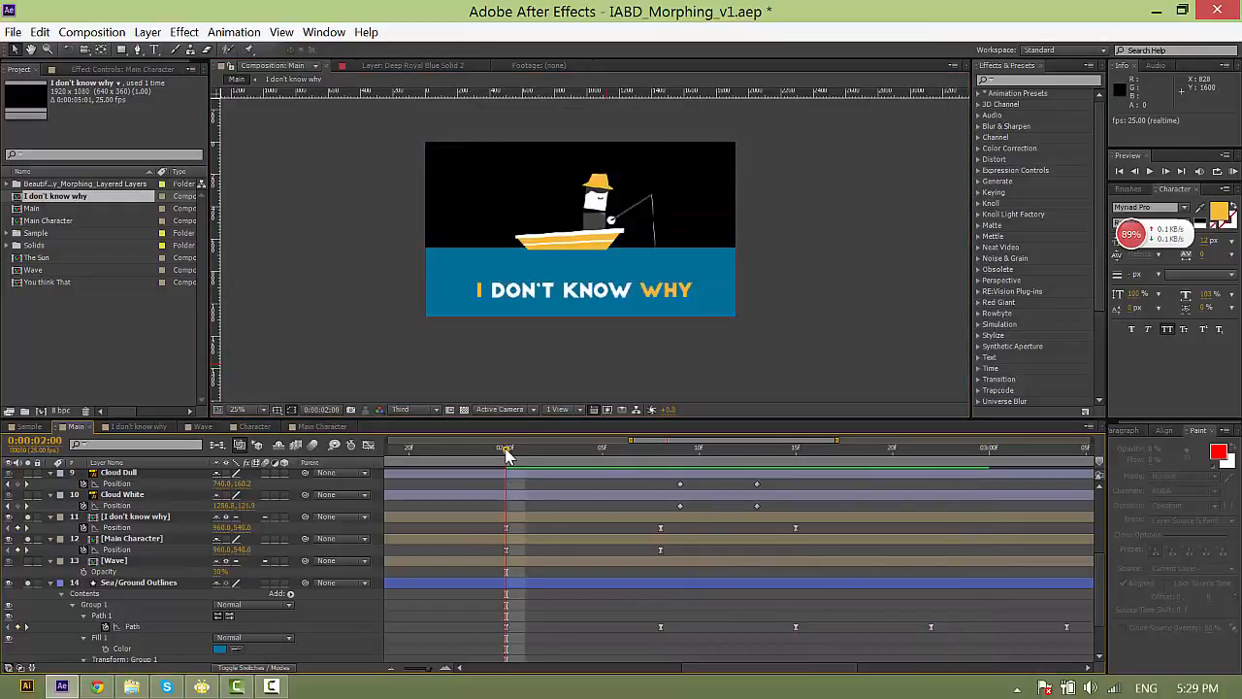
pyautogui.press('space')
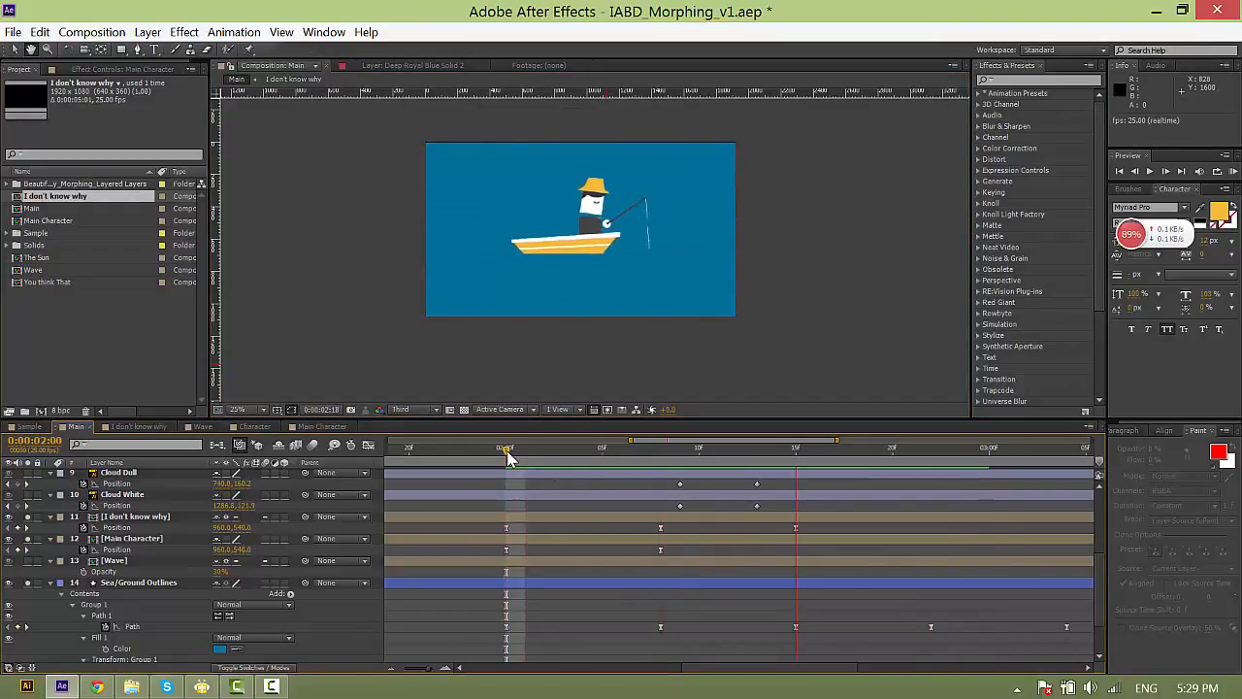
pyautogui.click(508, 451)
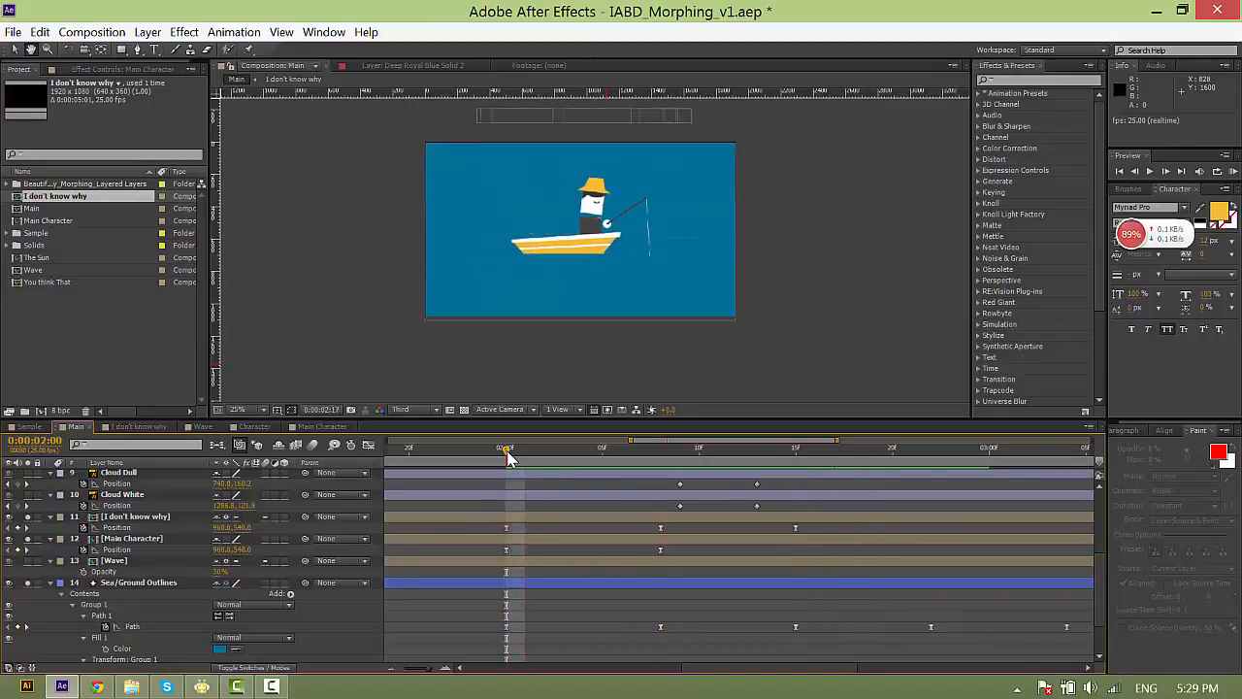
pyautogui.click(507, 455)
# Apply Easy Ease to the Position keyframes of The Sun, Cloud Dull and Cloud White from 0:00:02:08 onward, and solo these three layers.
pyautogui.click(526, 540)
pyautogui.moveTo(412, 669); pyautogui.dragTo(388, 671)
pyautogui.scroll(3, 518, 585)
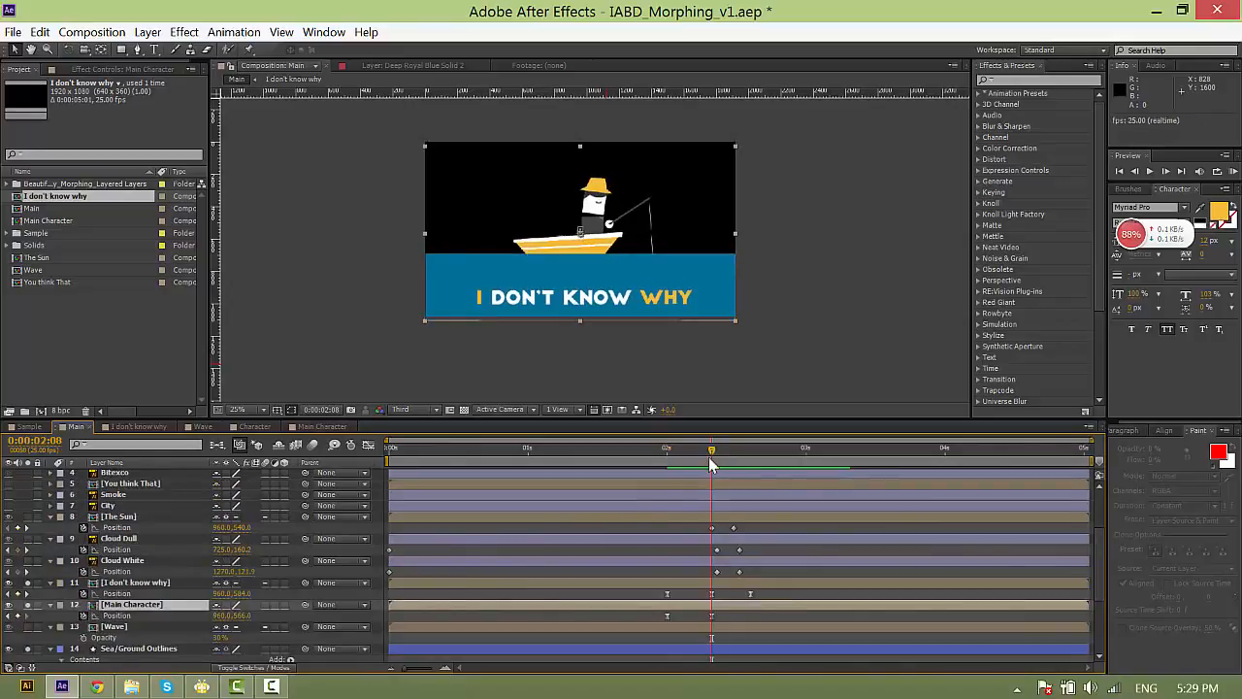
pyautogui.click(730, 517)
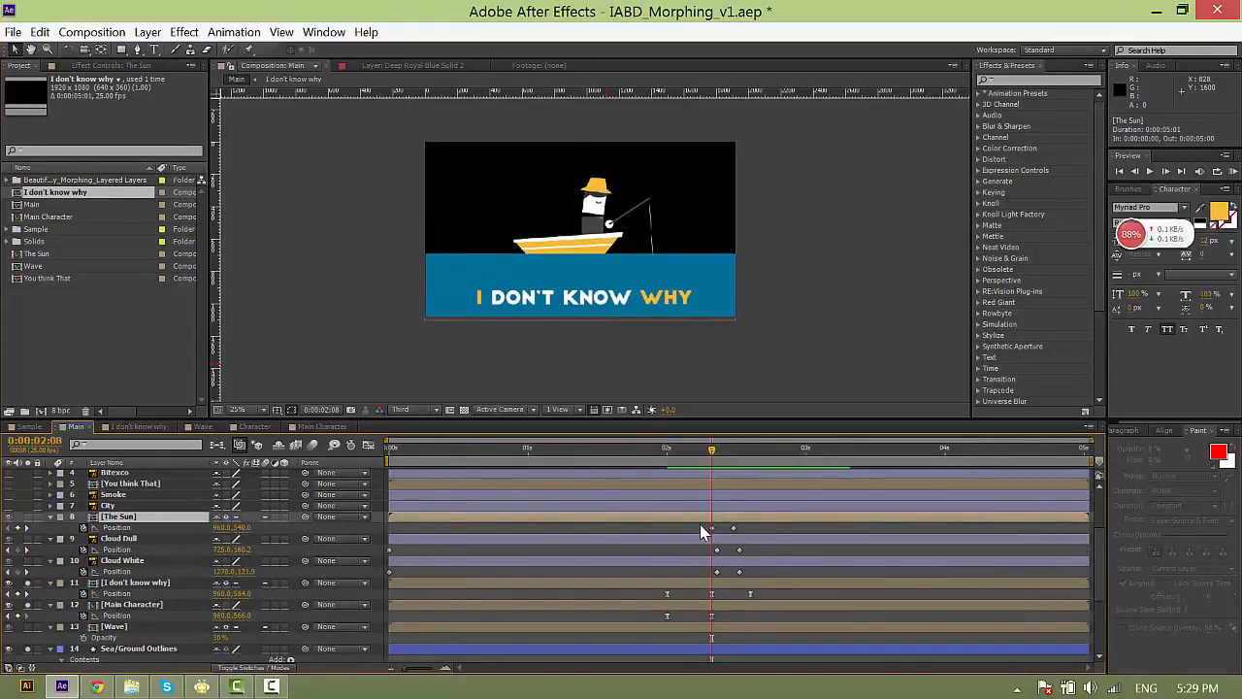
pyautogui.moveTo(700, 525); pyautogui.dragTo(749, 580)
pyautogui.rightClick(740, 572)
pyautogui.moveTo(784, 561)
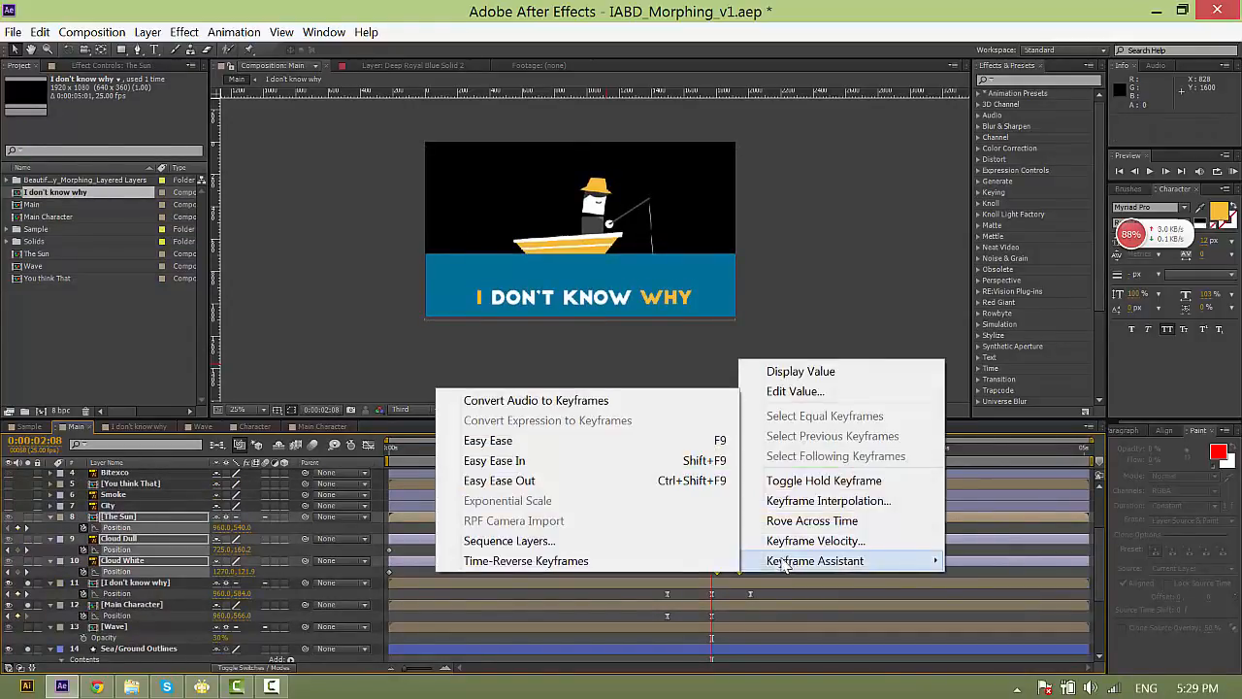
pyautogui.click(554, 440)
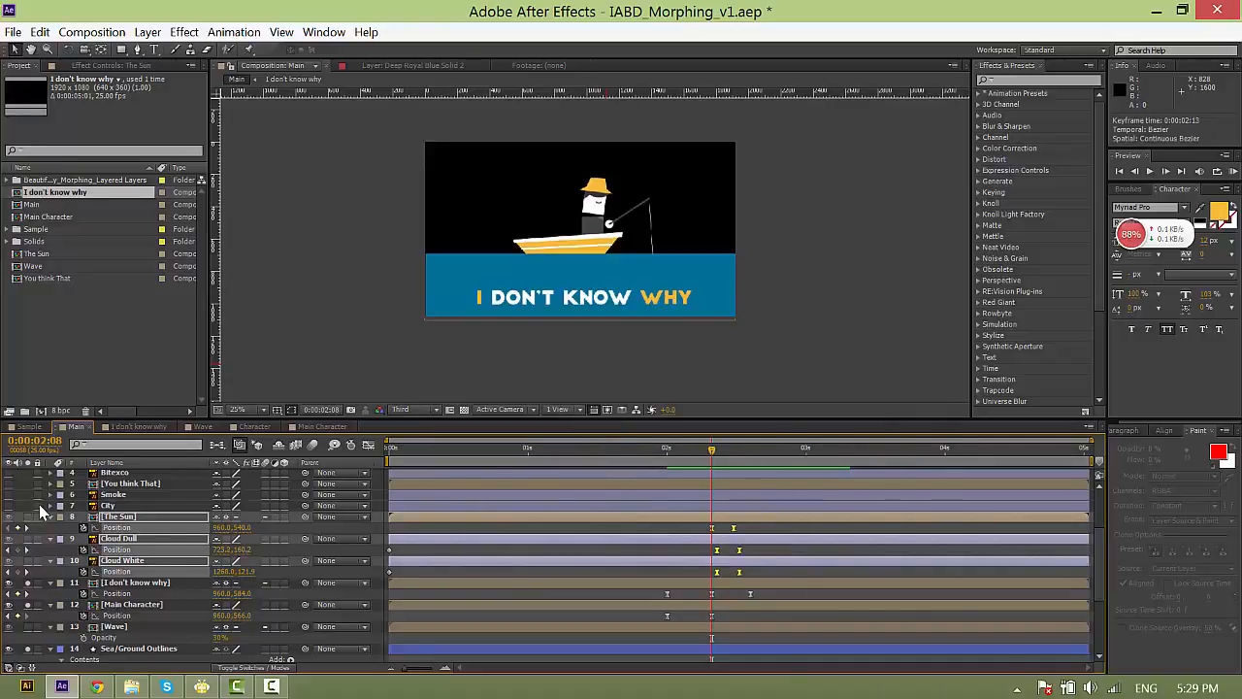
pyautogui.press('F2')
pyautogui.moveTo(711, 452); pyautogui.dragTo(711, 460)
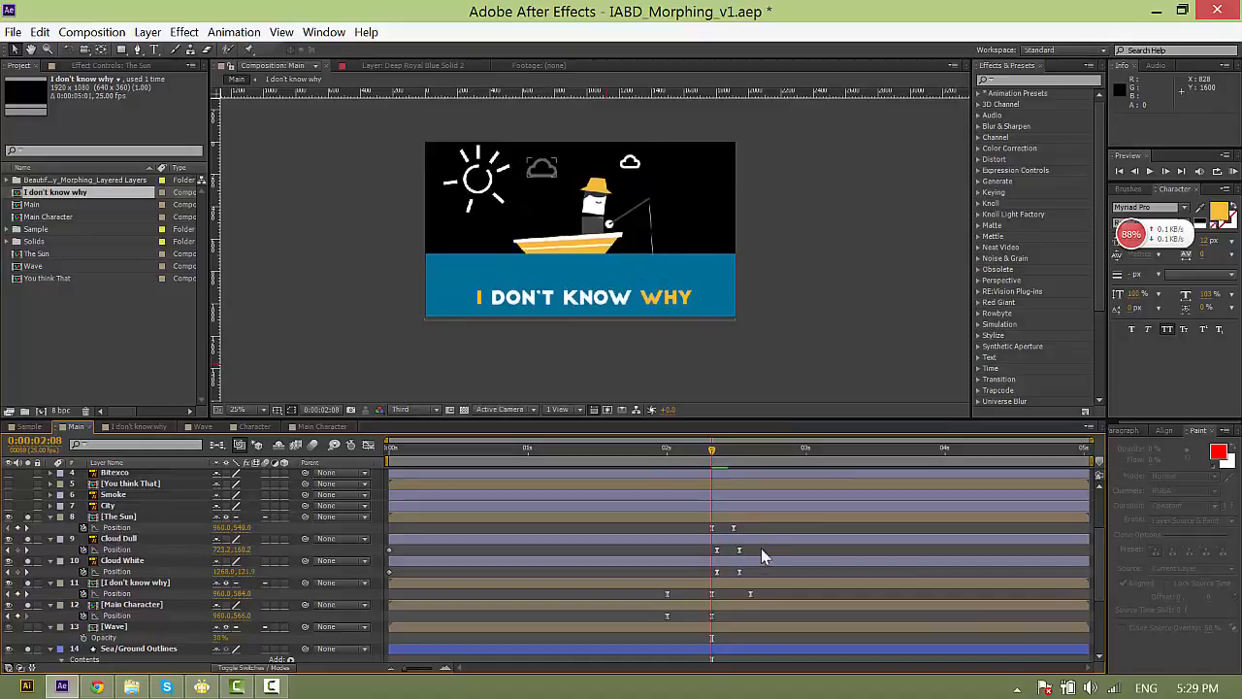
# Shift the Position keyframes of The Sun, Cloud Dull and Cloud White together about seven frames later.
pyautogui.moveTo(696, 533); pyautogui.dragTo(747, 575)
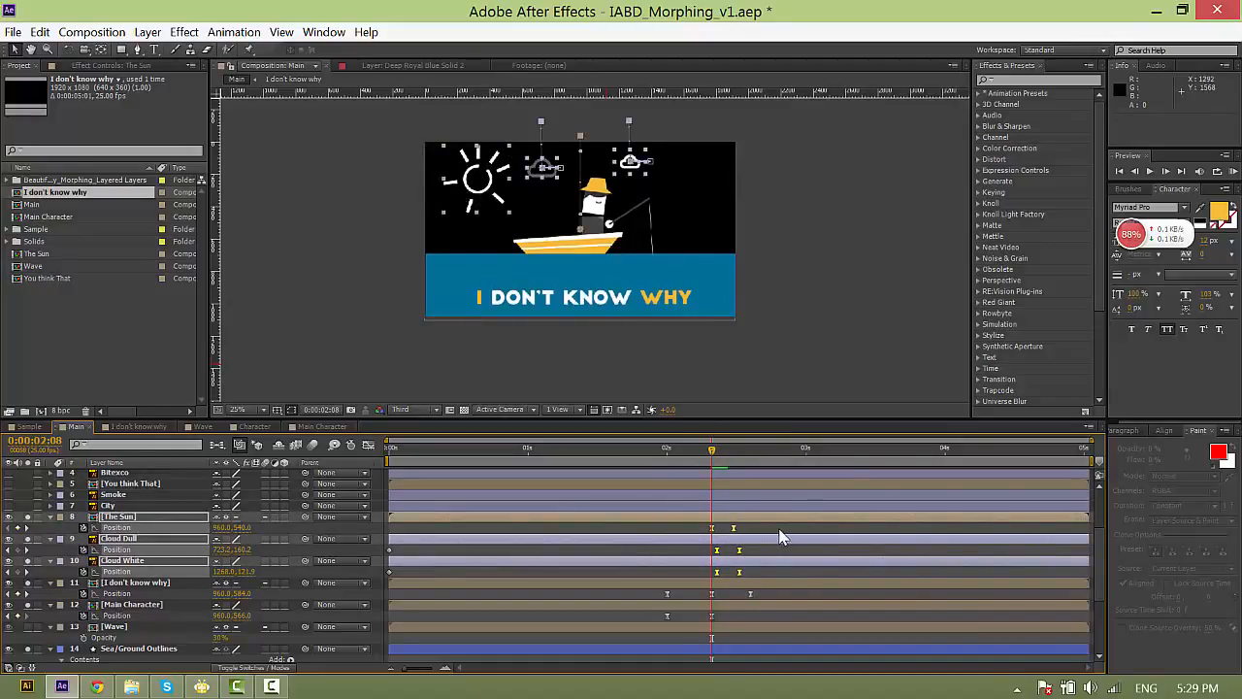
pyautogui.press('F2')
pyautogui.moveTo(765, 579); pyautogui.dragTo(754, 571)
pyautogui.moveTo(715, 447); pyautogui.dragTo(728, 453)
pyautogui.click(757, 571)
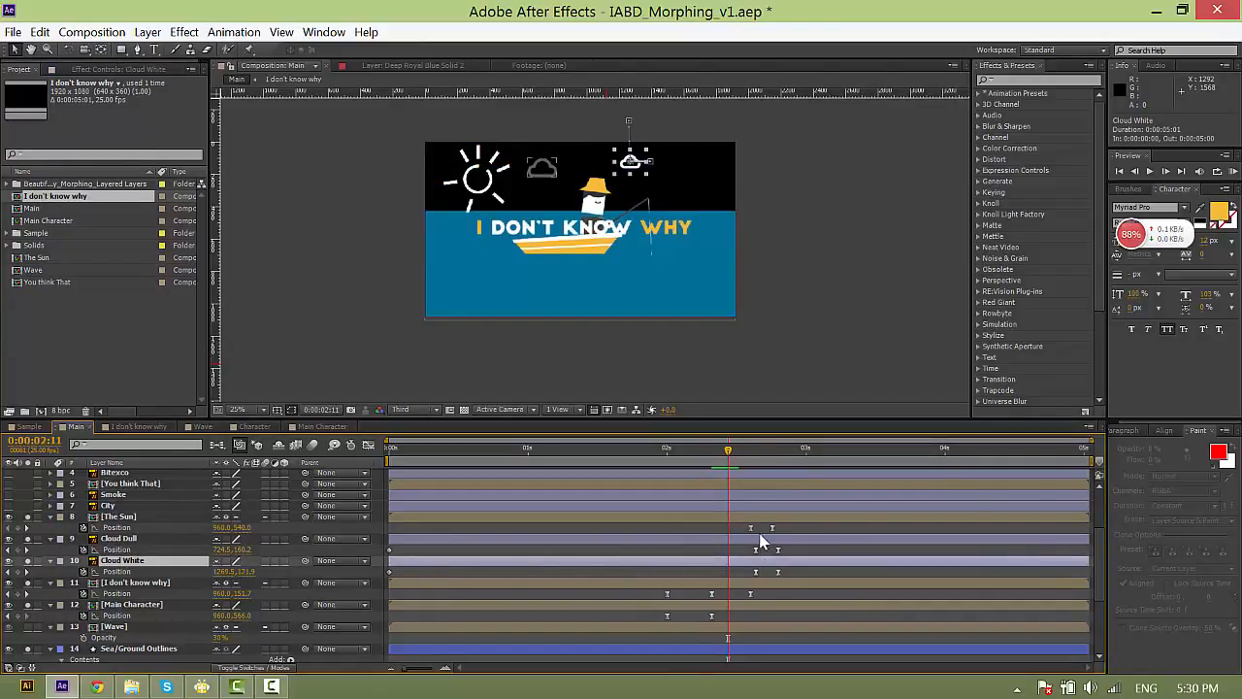
# Move The Sun's two Position keyframes so its motion runs from 0:00:02:11 to 0:00:02:15.
pyautogui.click(748, 521)
pyautogui.moveTo(742, 526)
pyautogui.mouseDown()
pyautogui.moveTo(795, 542)
pyautogui.moveTo(727, 533)
pyautogui.mouseUp()
pyautogui.click(733, 526)
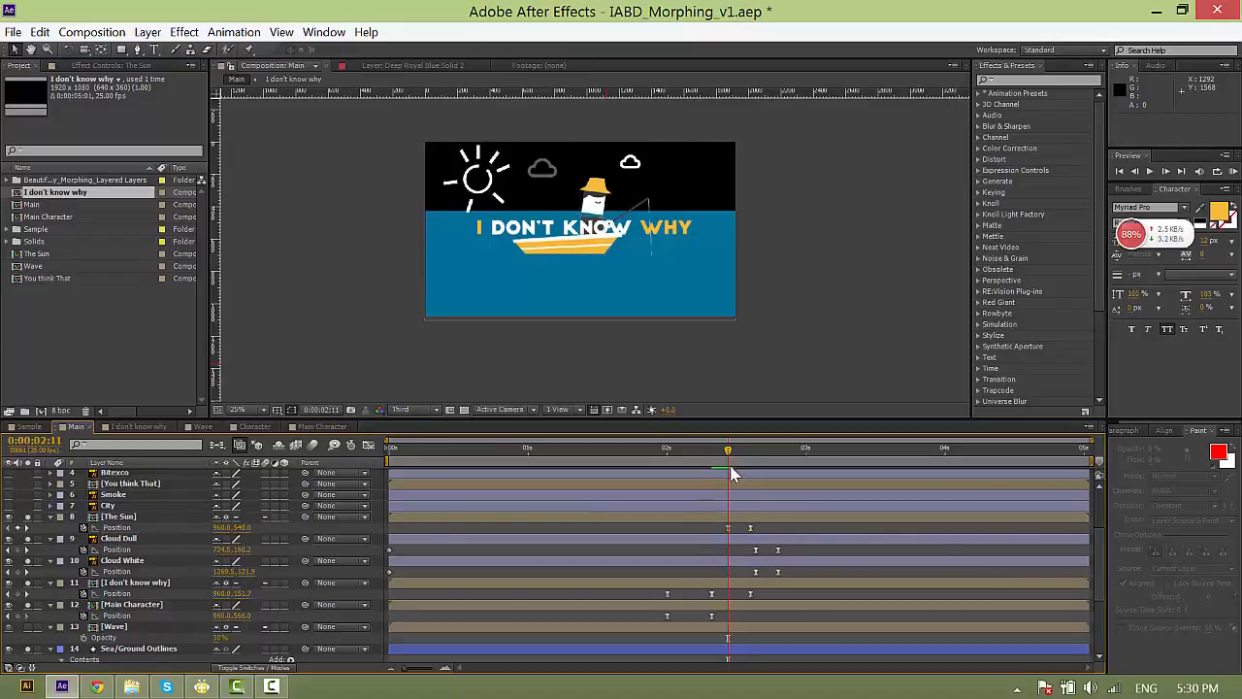
# Move the Cloud Dull and Cloud White Position keyframes to start at 0:00:02:11 and end at 0:00:02:15, aligned with The Sun's keyframes.
pyautogui.click(734, 459)
pyautogui.moveTo(735, 459); pyautogui.dragTo(740, 459)
pyautogui.click(756, 550)
pyautogui.moveTo(748, 548); pyautogui.dragTo(728, 575)
pyautogui.moveTo(734, 459); pyautogui.dragTo(726, 456)
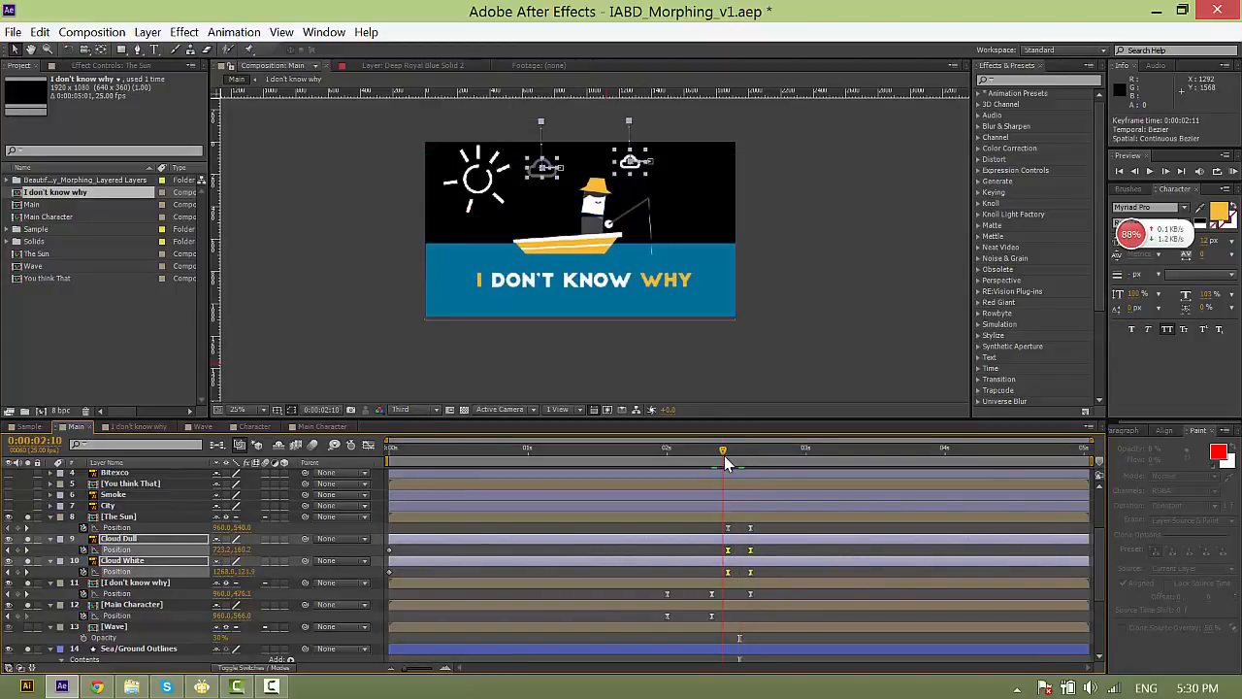
# Play back the retimed sun and cloud motion from around 0:00:02:00 to check it against the rising sea.
pyautogui.click(701, 526)
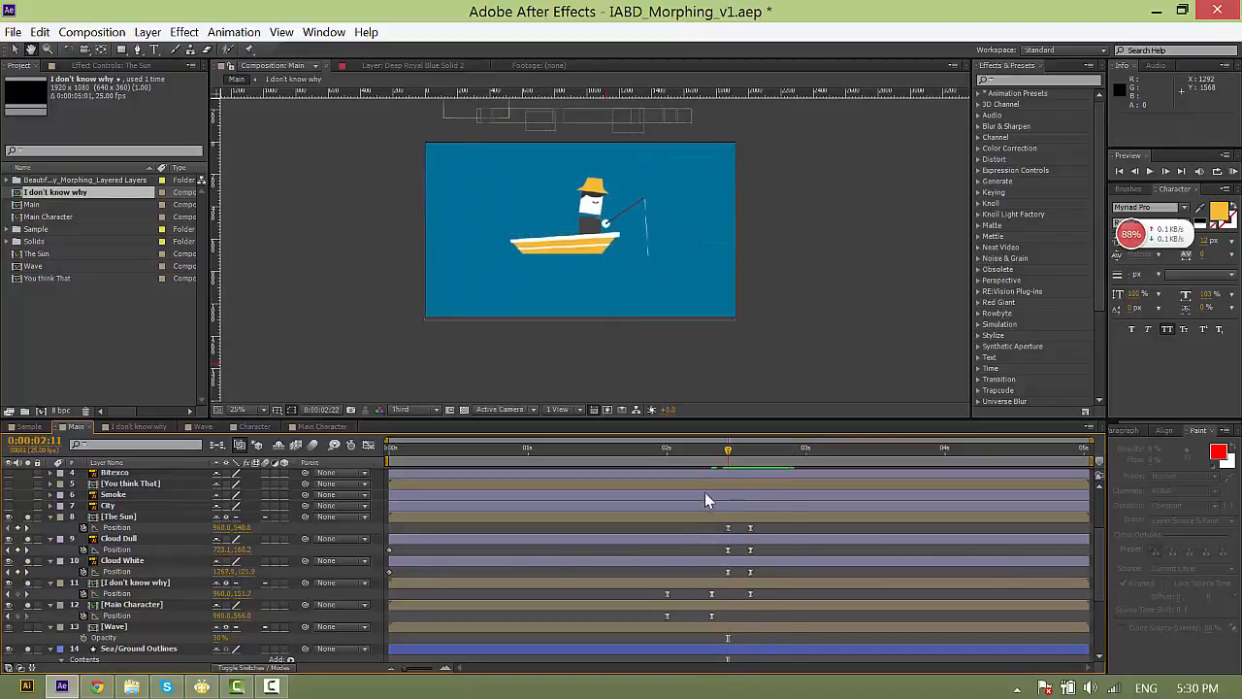
pyautogui.click(695, 456)
pyautogui.press('space')
pyautogui.press('space')
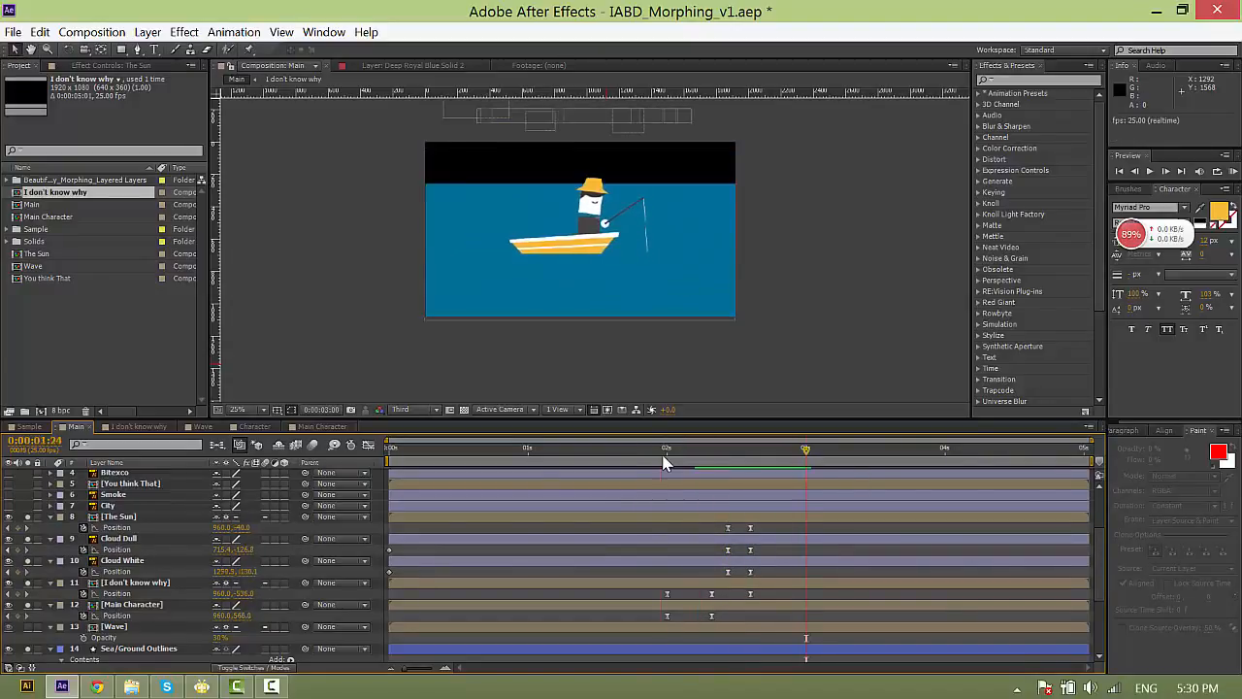
pyautogui.click(665, 455)
pyautogui.press('space')
pyautogui.press('space')
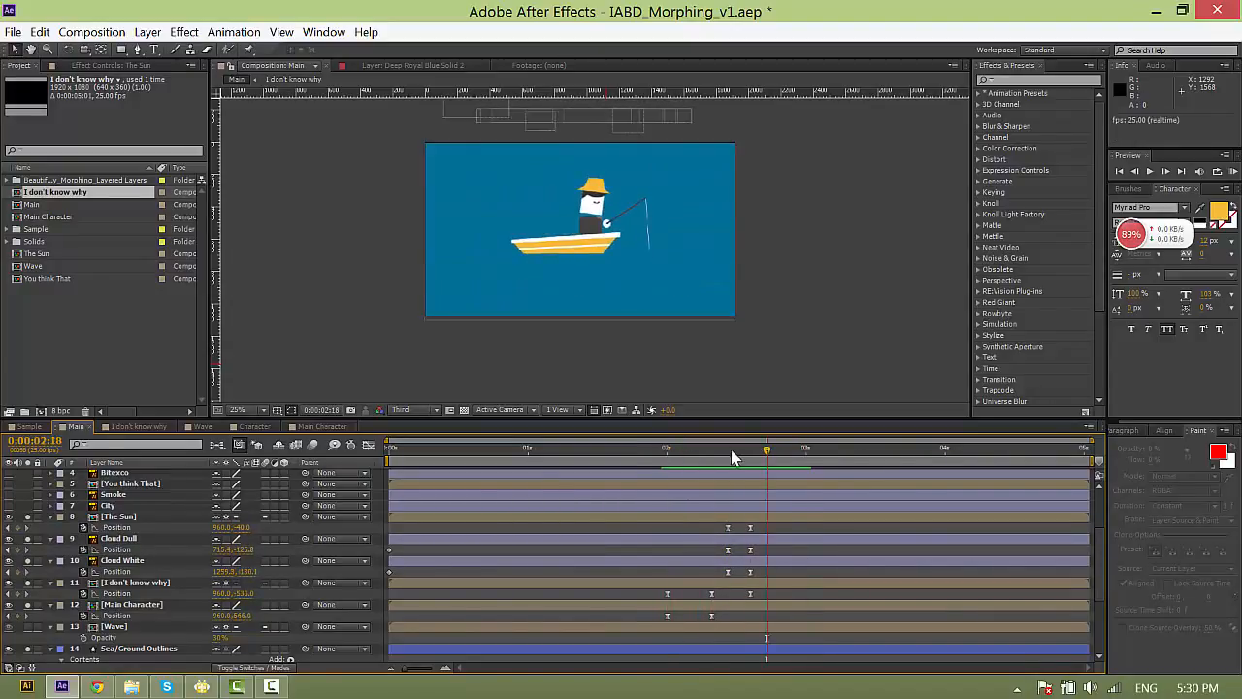
# Scrub and replay the range between 0:00:02:12 and 0:00:02:22 to examine the sea's last Path keyframes.
pyautogui.press('pagedown')
pyautogui.moveTo(712, 455); pyautogui.dragTo(734, 474)
pyautogui.scroll(-3, 868, 626)
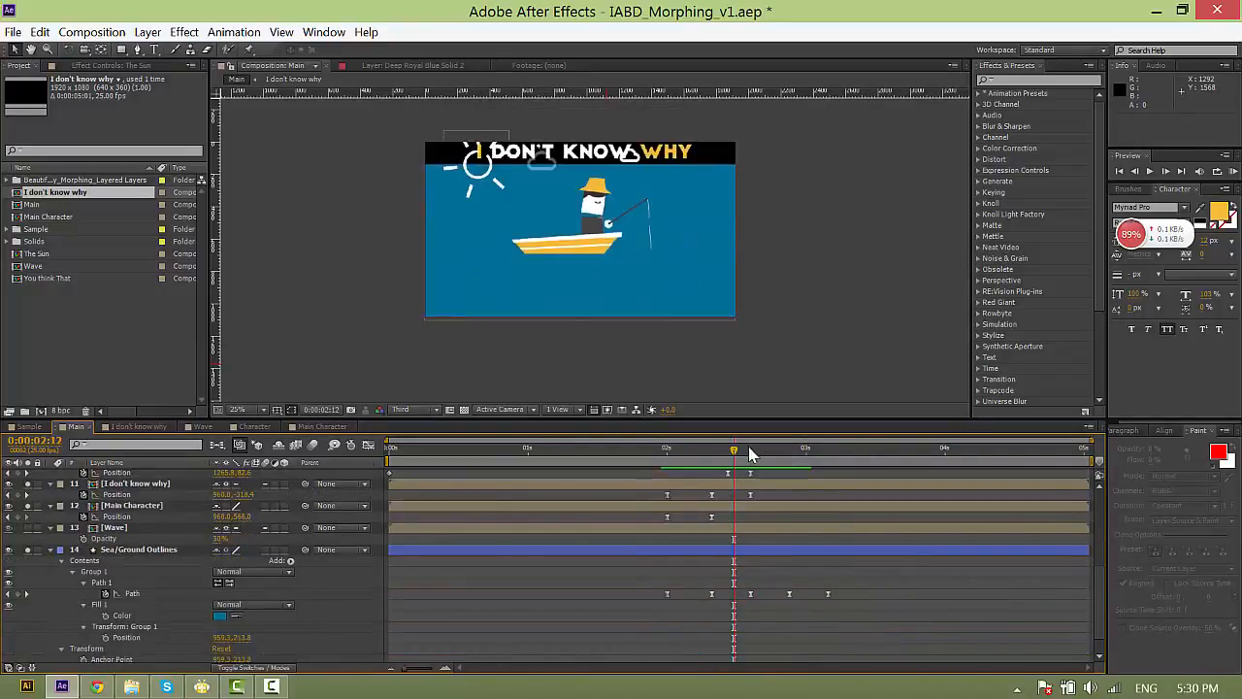
pyautogui.click(783, 455)
pyautogui.press('space')
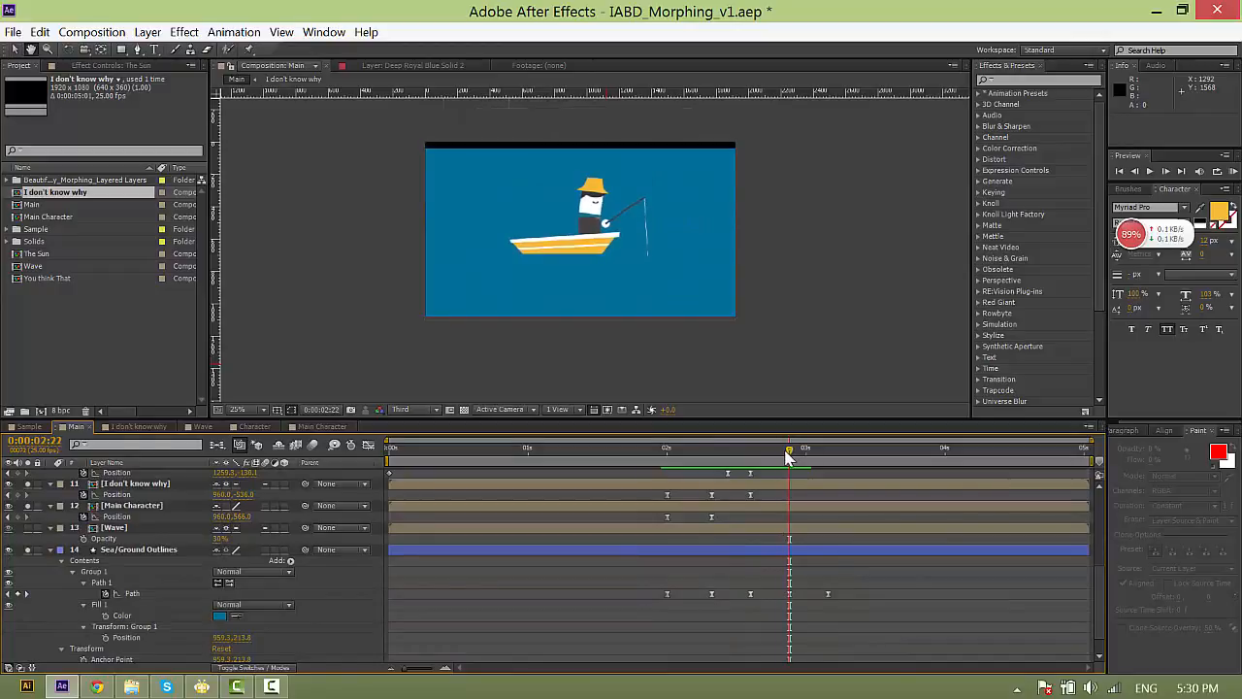
pyautogui.press('space')
pyautogui.click(746, 455)
pyautogui.press('space')
pyautogui.press('space')
pyautogui.moveTo(794, 454); pyautogui.dragTo(789, 457)
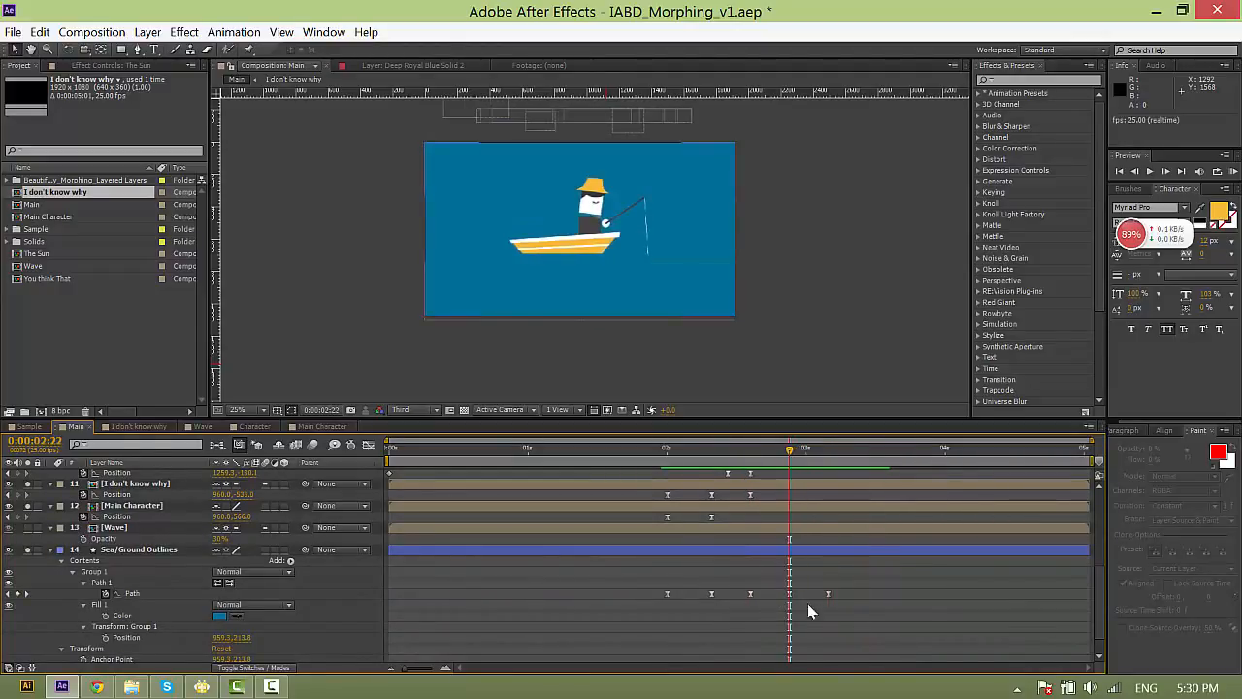
# In the Graph Editor, lengthen the ease handles of the last two Sea/Ground Outlines Path keyframes to sharpen their speed curves.
pyautogui.moveTo(840, 620); pyautogui.dragTo(779, 585)
pyautogui.click(368, 446)
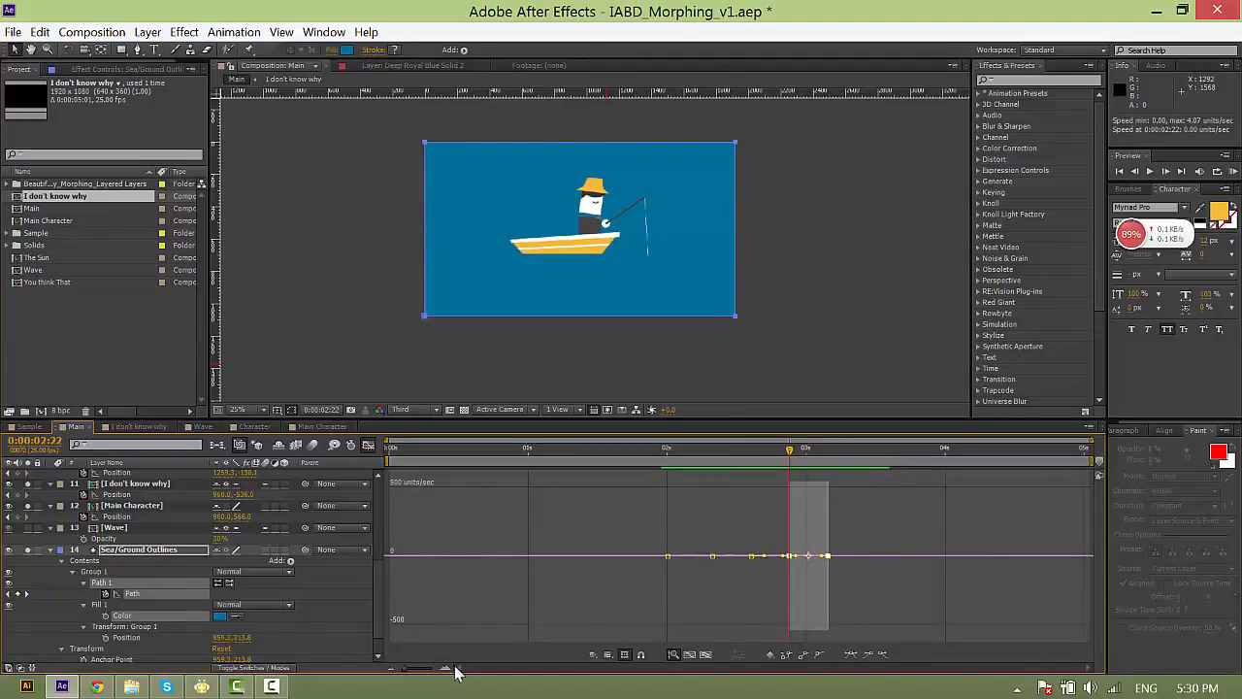
pyautogui.click(136, 591)
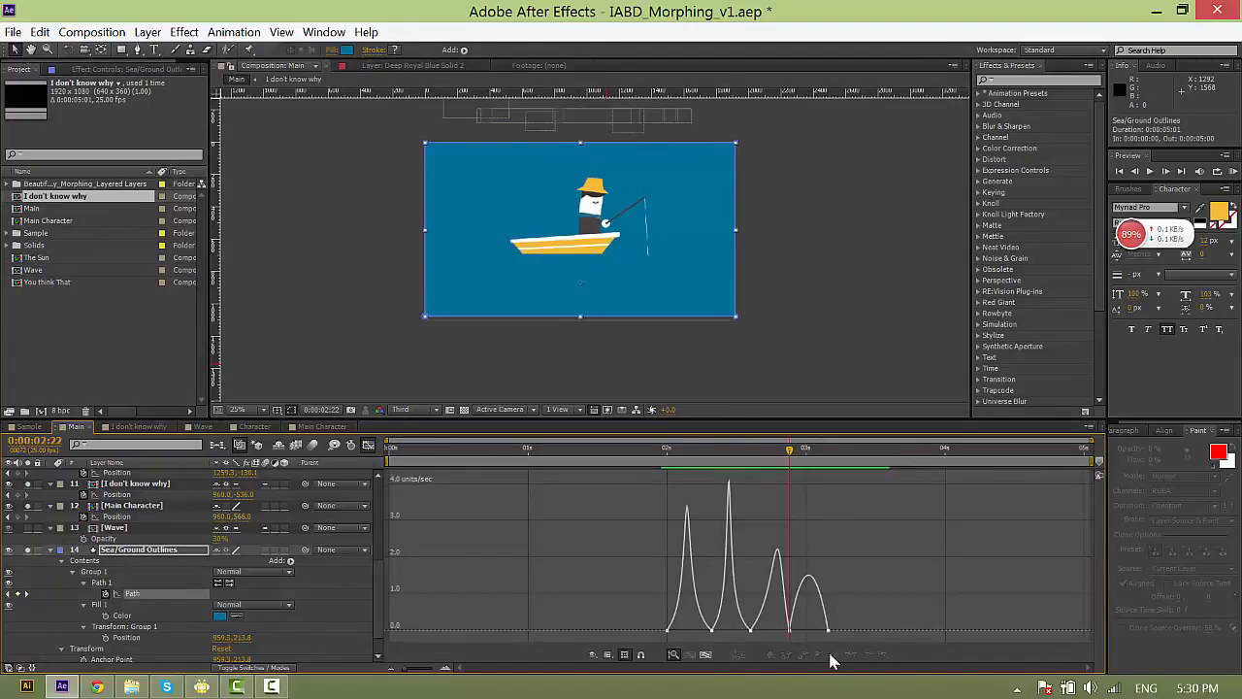
pyautogui.moveTo(875, 628); pyautogui.dragTo(818, 631)
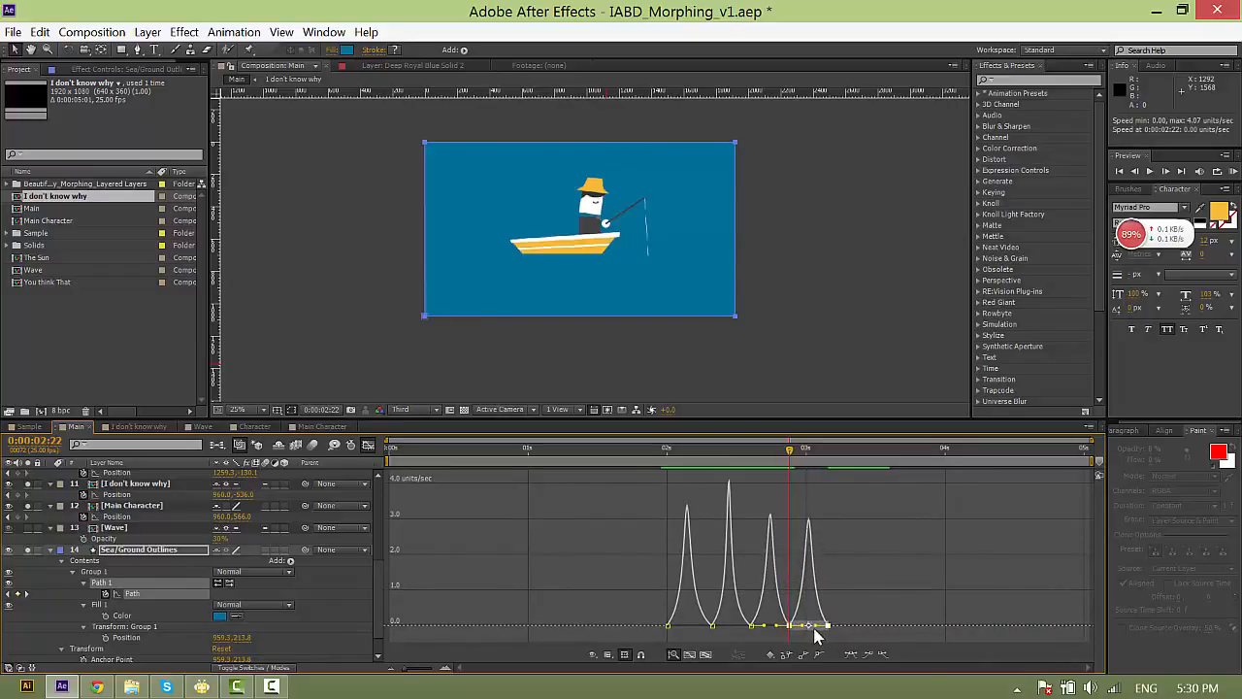
pyautogui.click(368, 445)
# Play the transition from 0:00:02:00 to check the sea's sharpened easing, and move the playhead to 0:00:03:04.
pyautogui.click(667, 450)
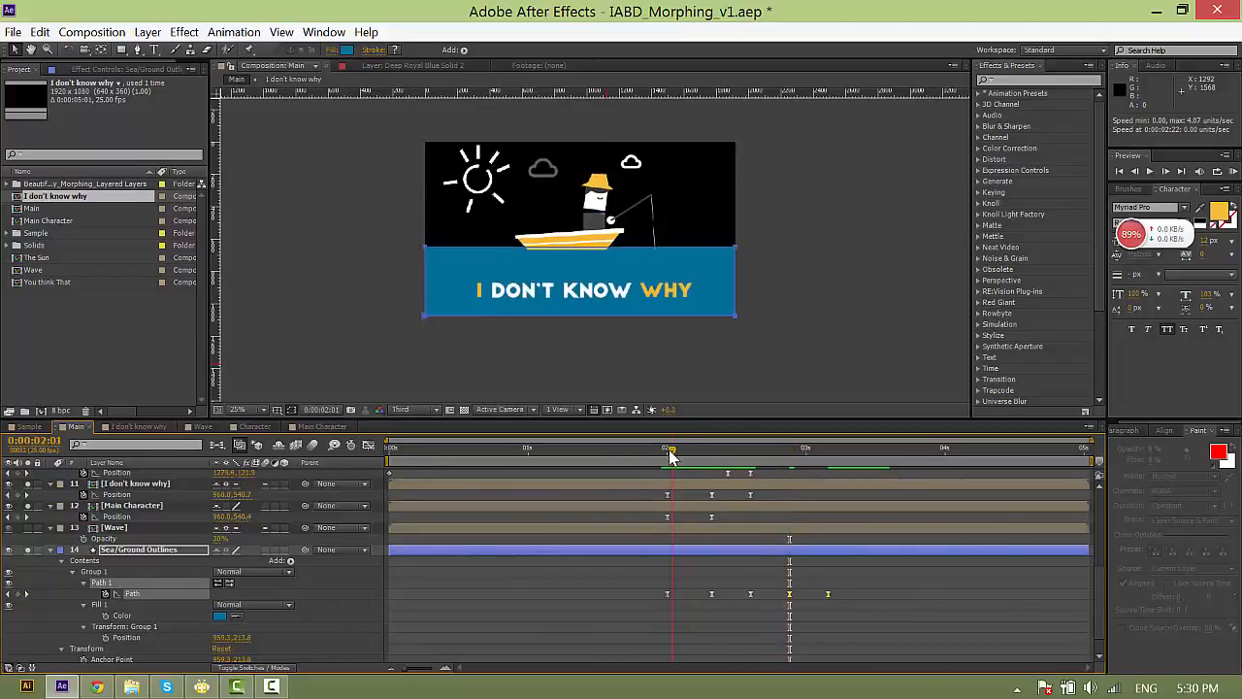
pyautogui.press('space')
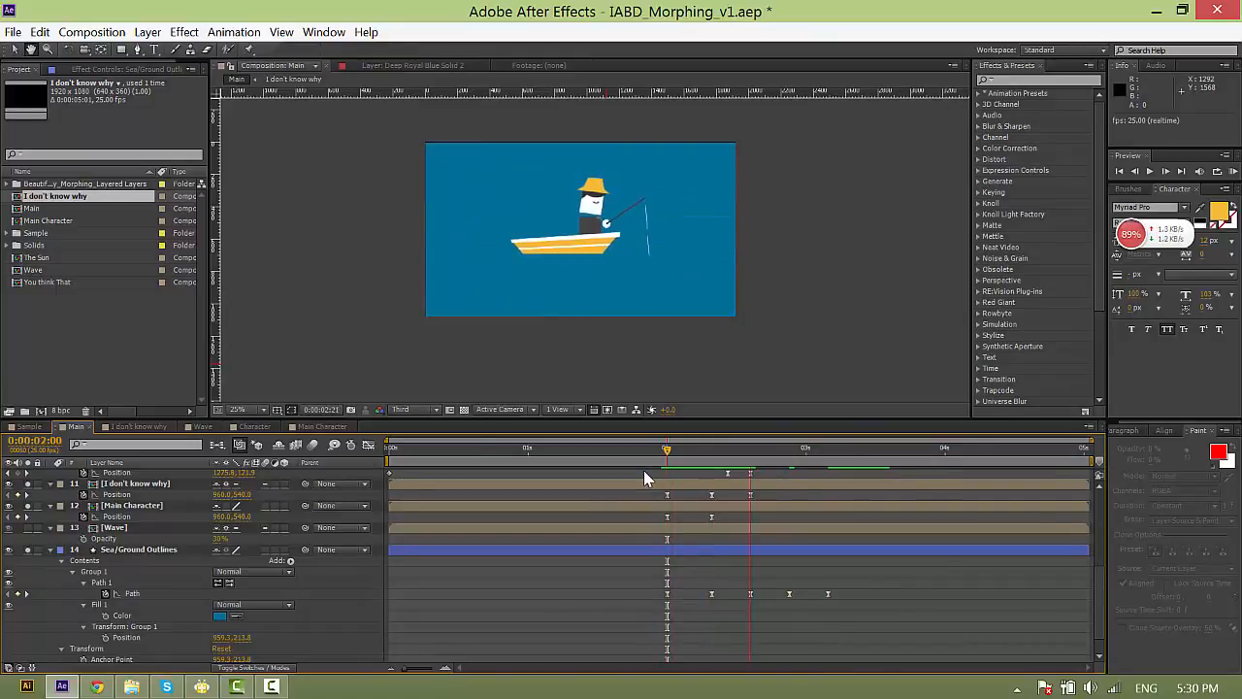
pyautogui.click(813, 452)
pyautogui.click(826, 453)
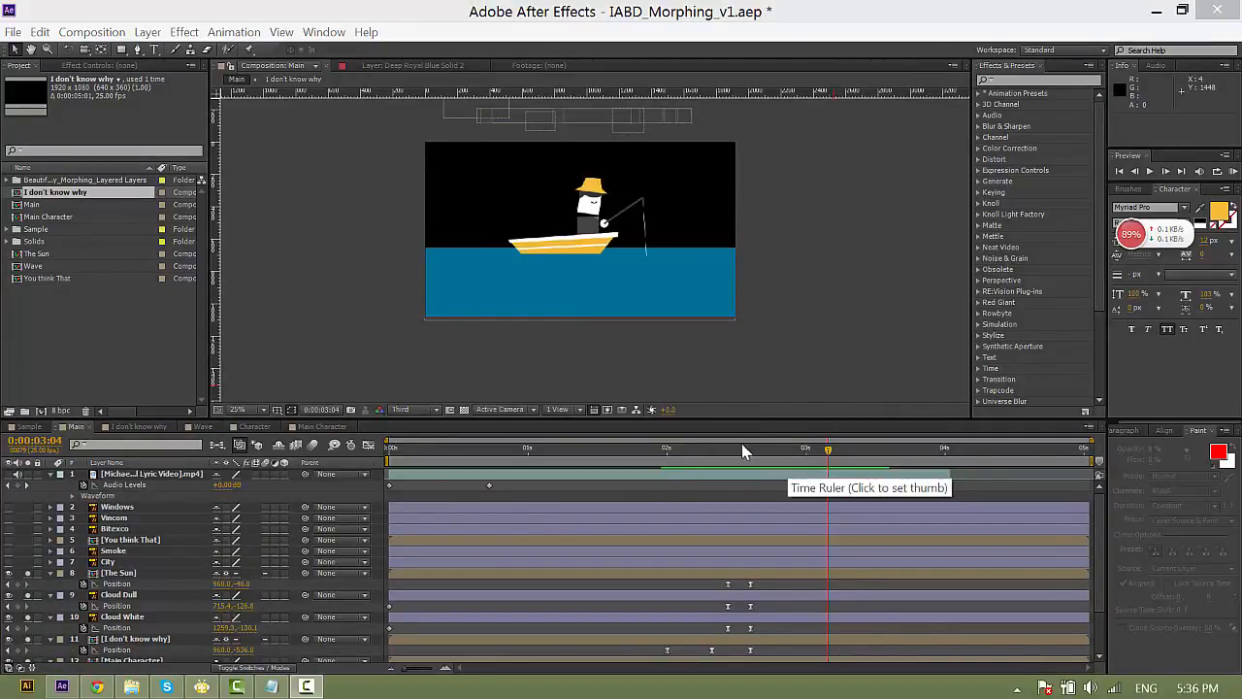
# Make the Vincom, Bitexco, Windows and City layers visible and solo them with the other layers.
pyautogui.click(111, 517)
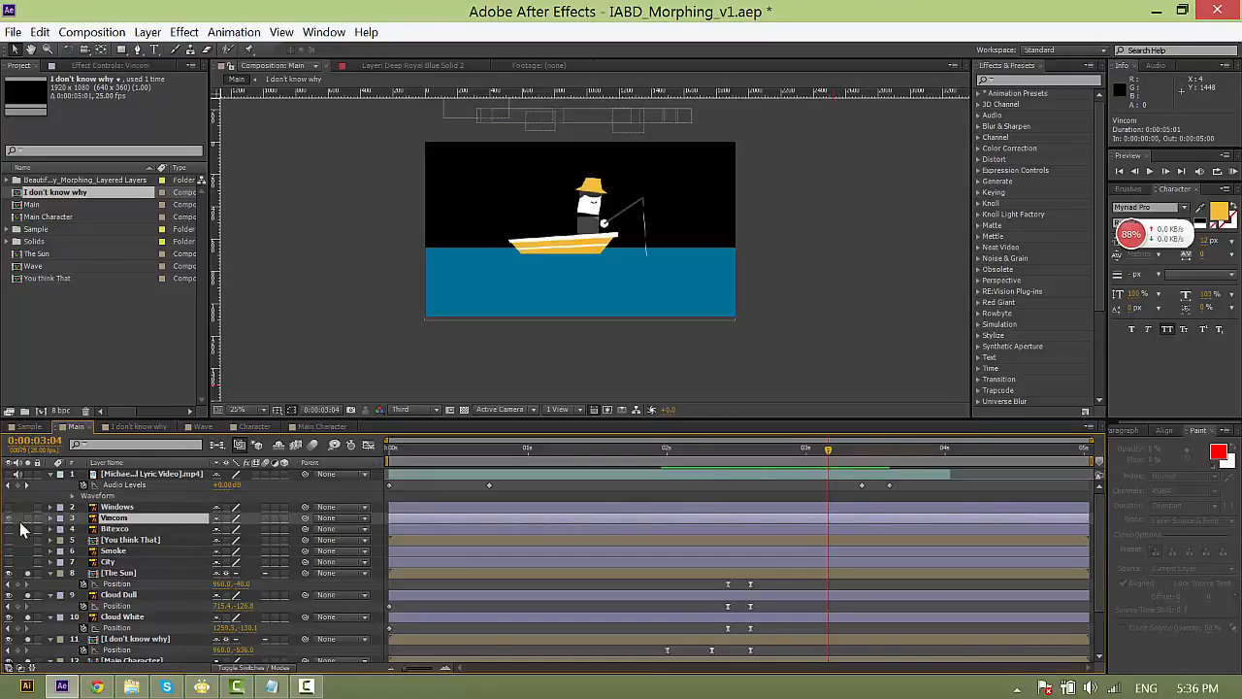
pyautogui.moveTo(29, 520); pyautogui.dragTo(29, 530)
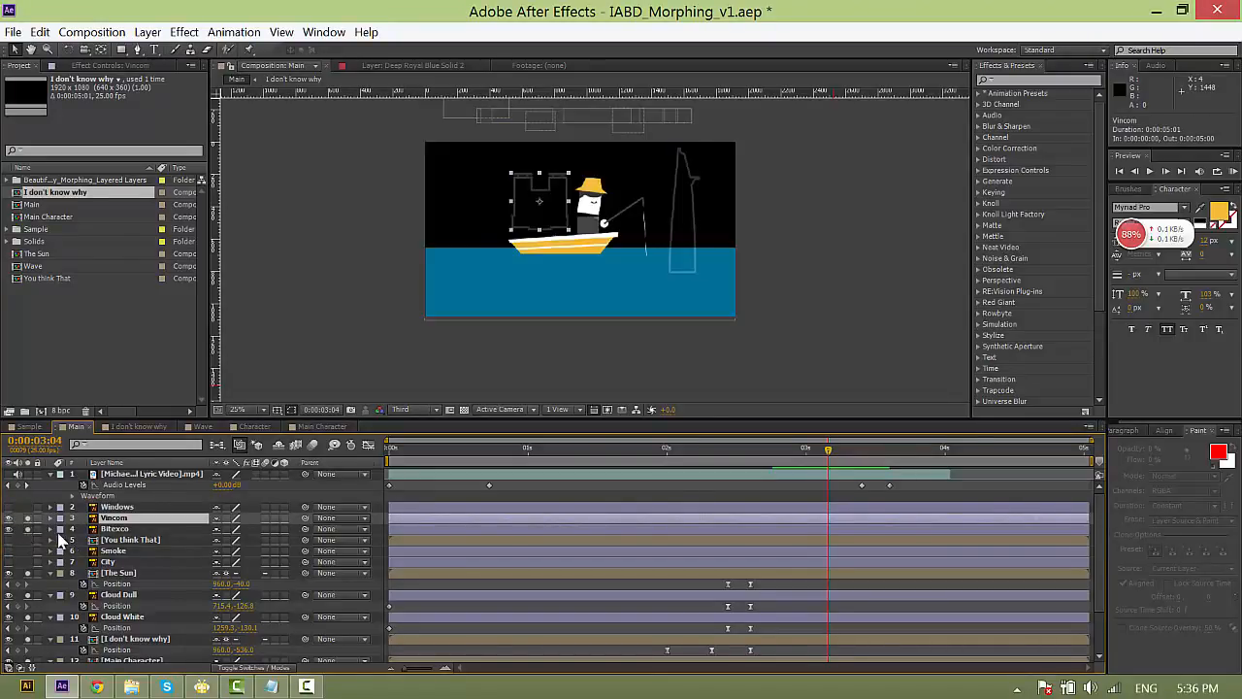
pyautogui.click(101, 507)
pyautogui.click(27, 507)
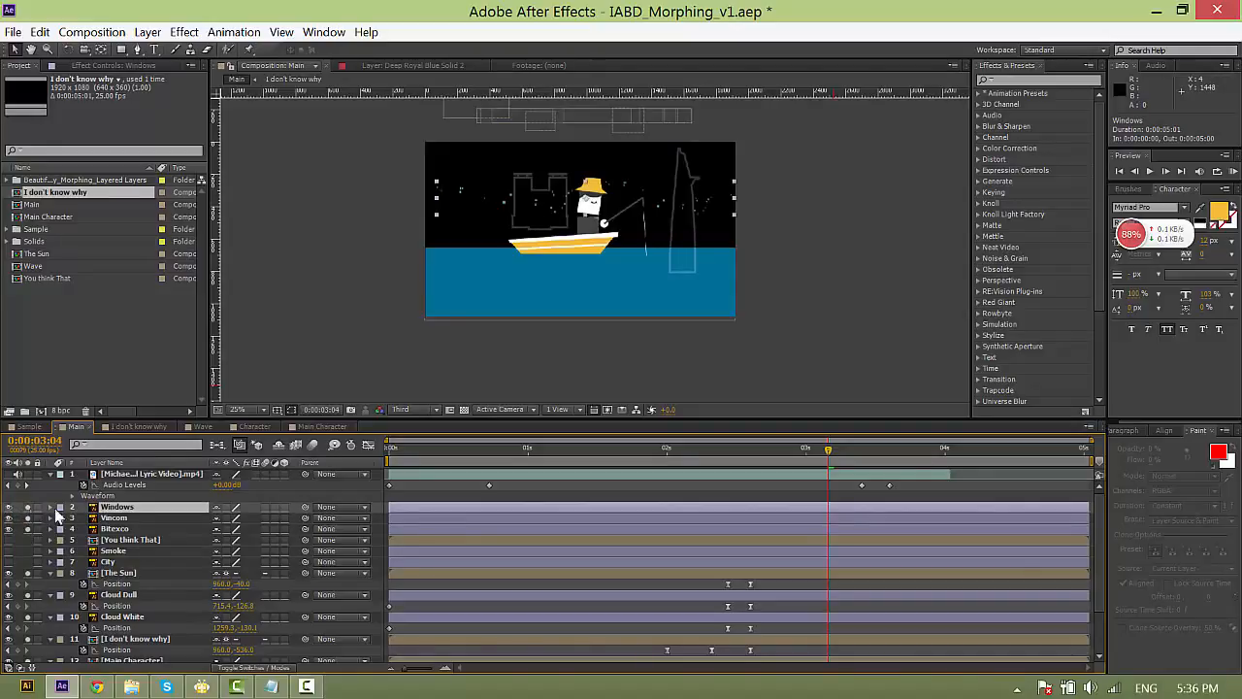
pyautogui.click(27, 563)
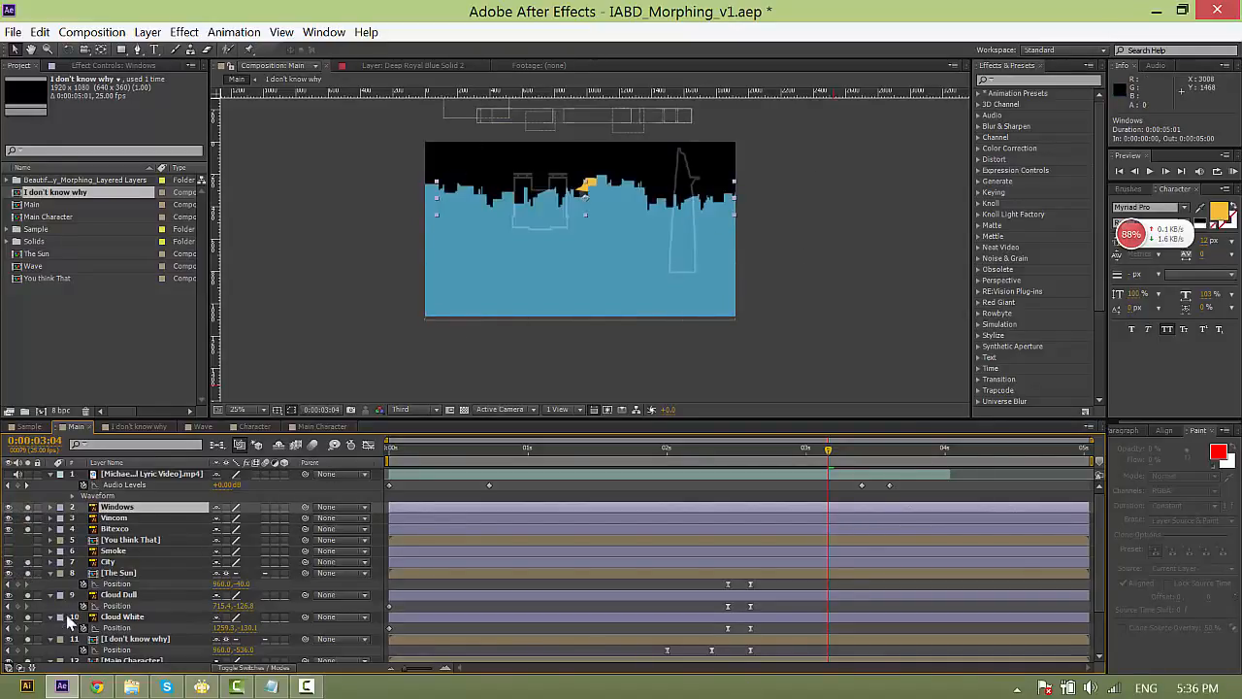
# Turn off solo on all layers and scrub the playhead to 0:00:02:20.
pyautogui.scroll(-2, 64, 609)
pyautogui.scroll(2, 66, 598)
pyautogui.hotkey('ctrl', 'a')
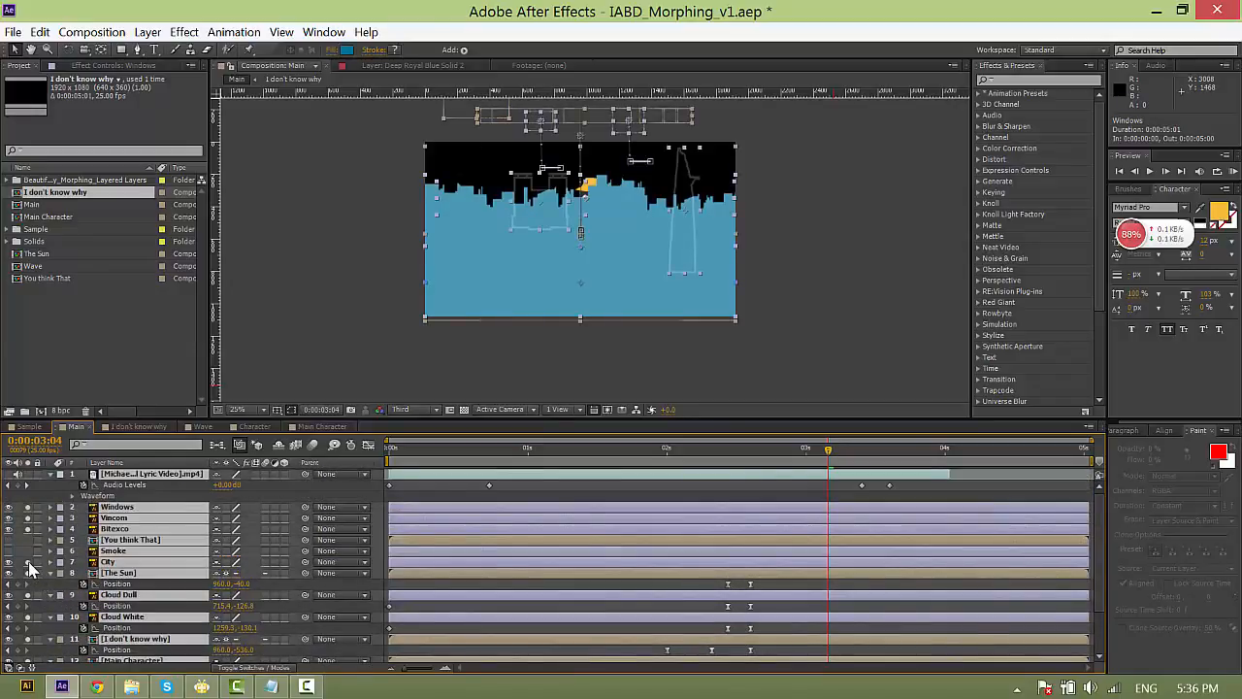
pyautogui.click(28, 562)
pyautogui.click(42, 496)
pyautogui.moveTo(720, 455); pyautogui.dragTo(780, 457)
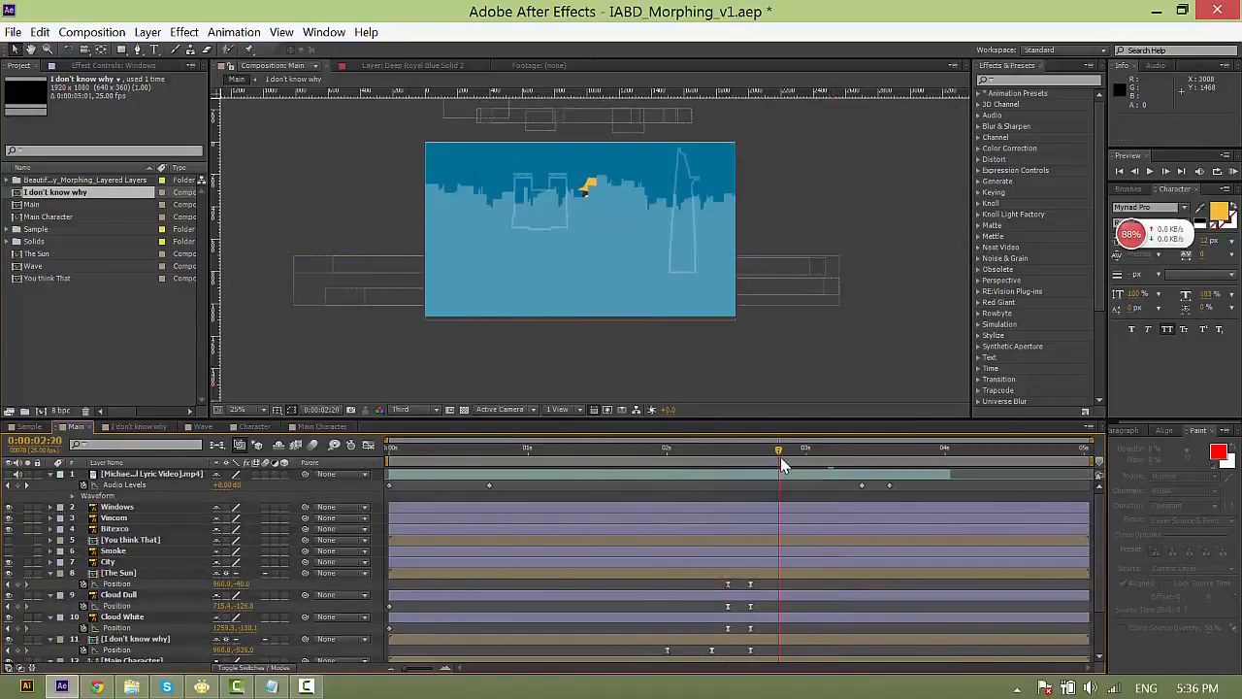
# Move the Windows, Vincom, Bitexco and City layers beneath Sea/Ground Outlines, directly above Background in the layer stack.
pyautogui.click(141, 505)
pyautogui.keyDown('ctrl'); pyautogui.click(113, 517); pyautogui.keyUp('ctrl')
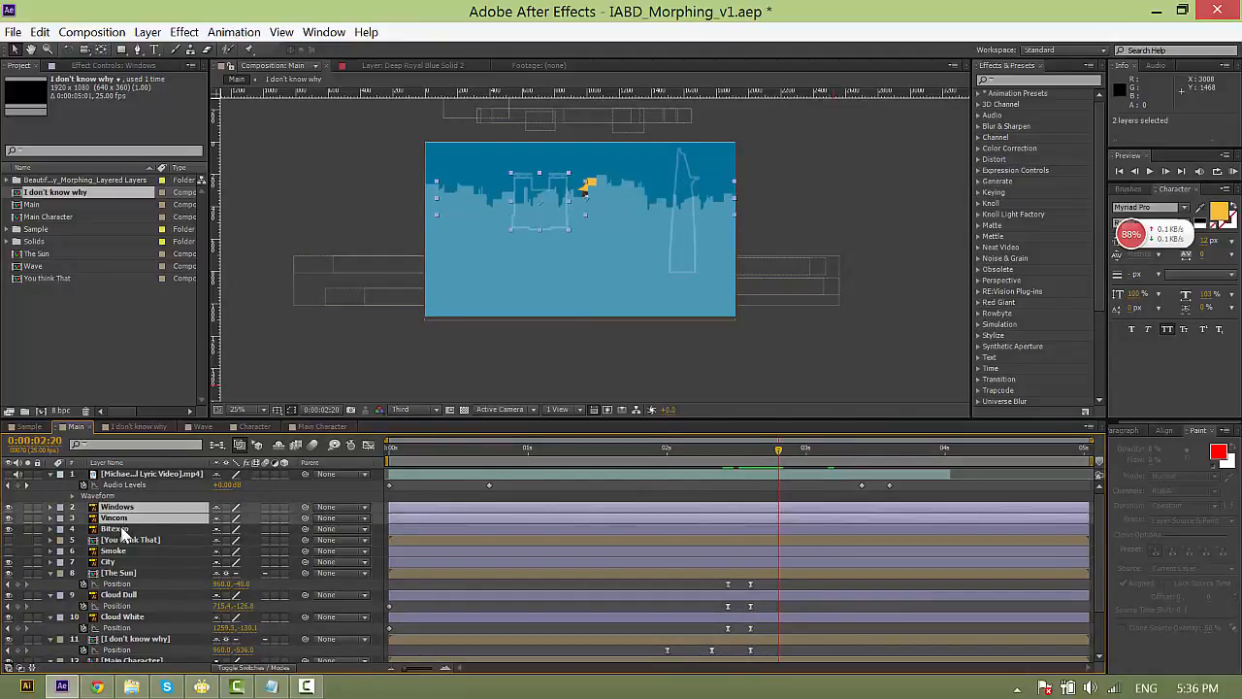
pyautogui.keyDown('ctrl'); pyautogui.click(111, 528); pyautogui.keyUp('ctrl')
pyautogui.keyDown('ctrl'); pyautogui.click(108, 561); pyautogui.keyUp('ctrl')
pyautogui.scroll(-3, 139, 549)
pyautogui.moveTo(132, 506); pyautogui.dragTo(146, 650)
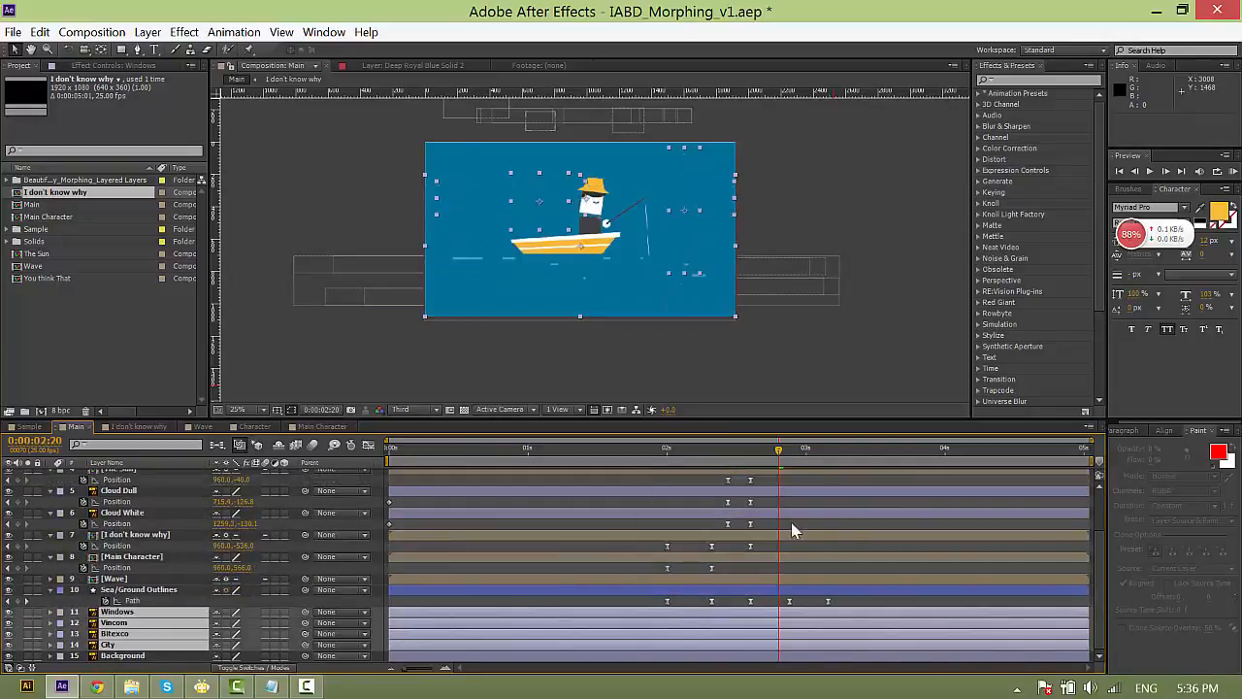
pyautogui.click(775, 600)
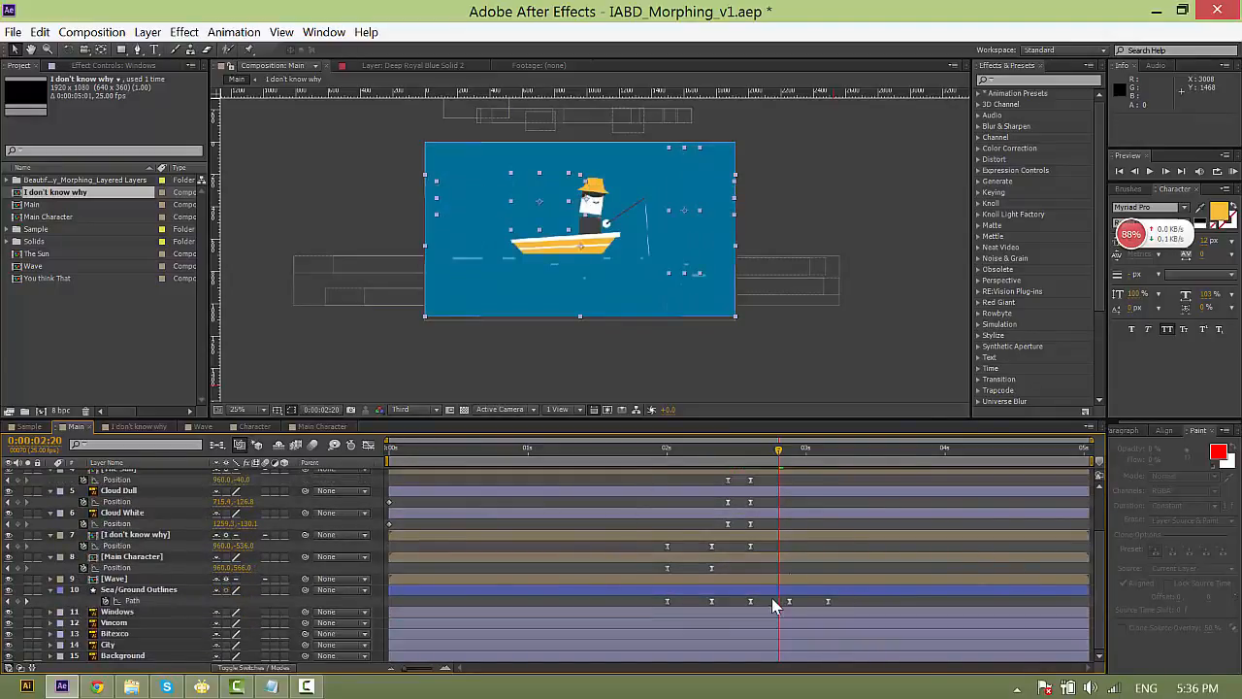
# Move the Vincom and Bitexco layers beneath City in the layer stack and solo both of them.
pyautogui.moveTo(781, 453); pyautogui.dragTo(820, 465)
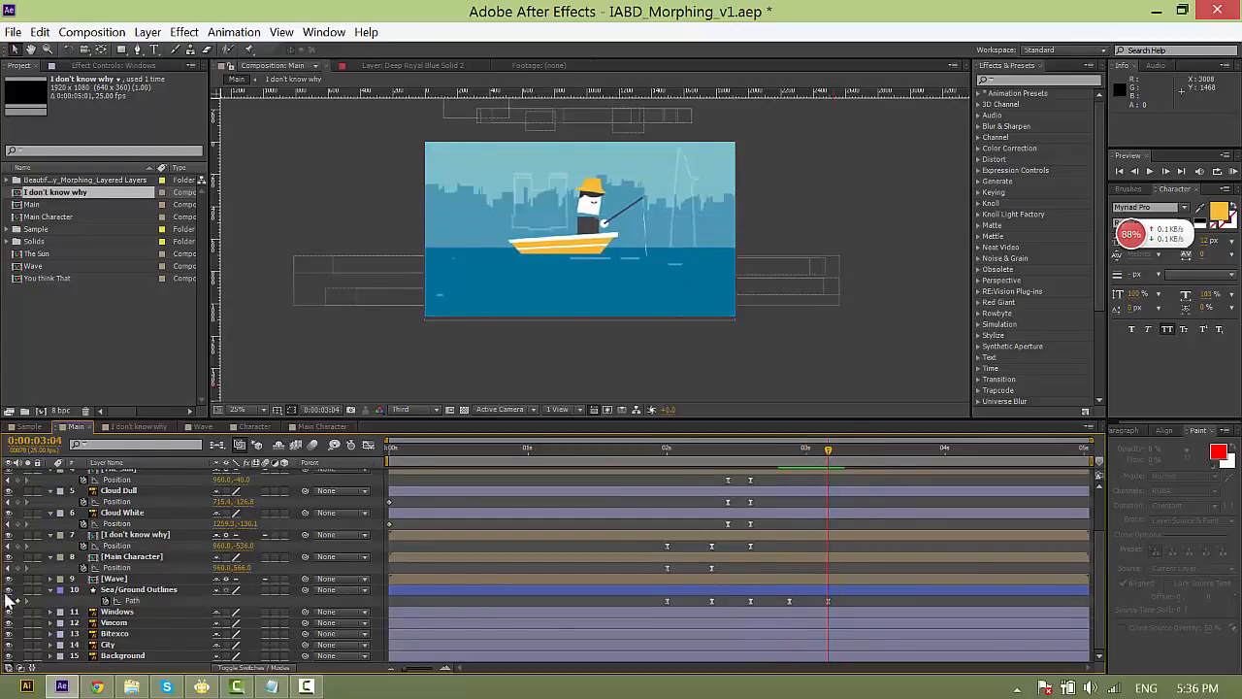
pyautogui.click(137, 624)
pyautogui.keyDown('ctrl'); pyautogui.click(136, 632); pyautogui.keyUp('ctrl')
pyautogui.moveTo(136, 631); pyautogui.dragTo(147, 648)
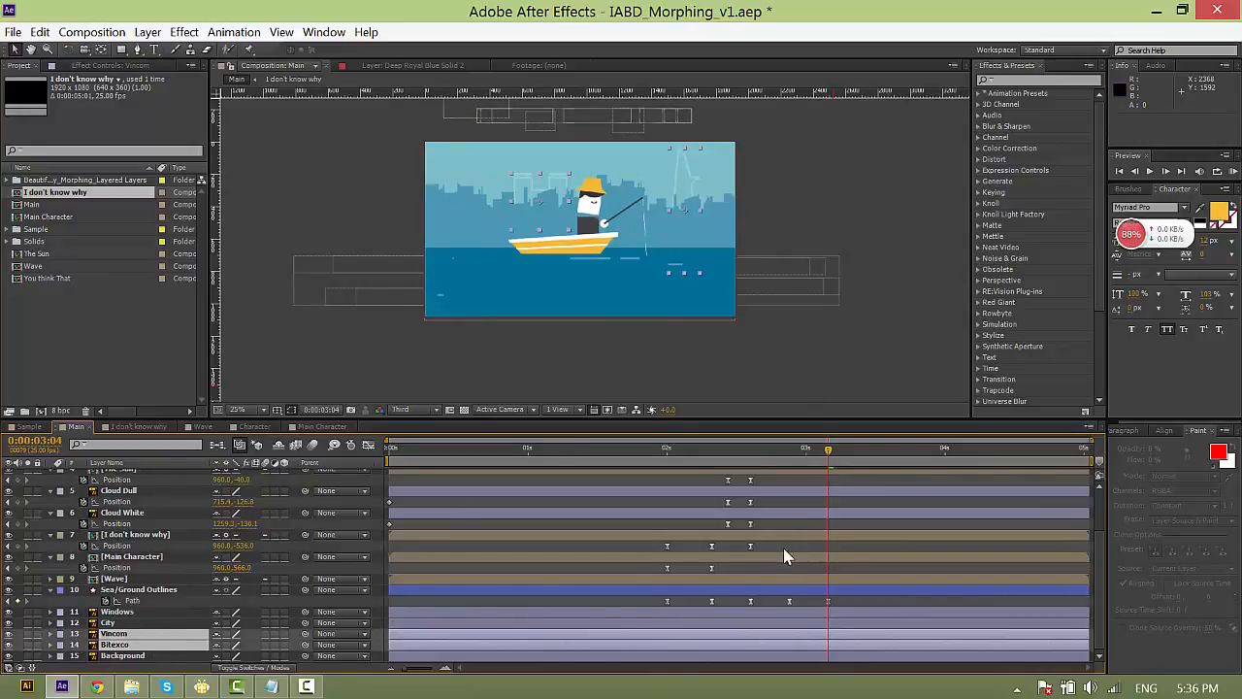
pyautogui.click(28, 637)
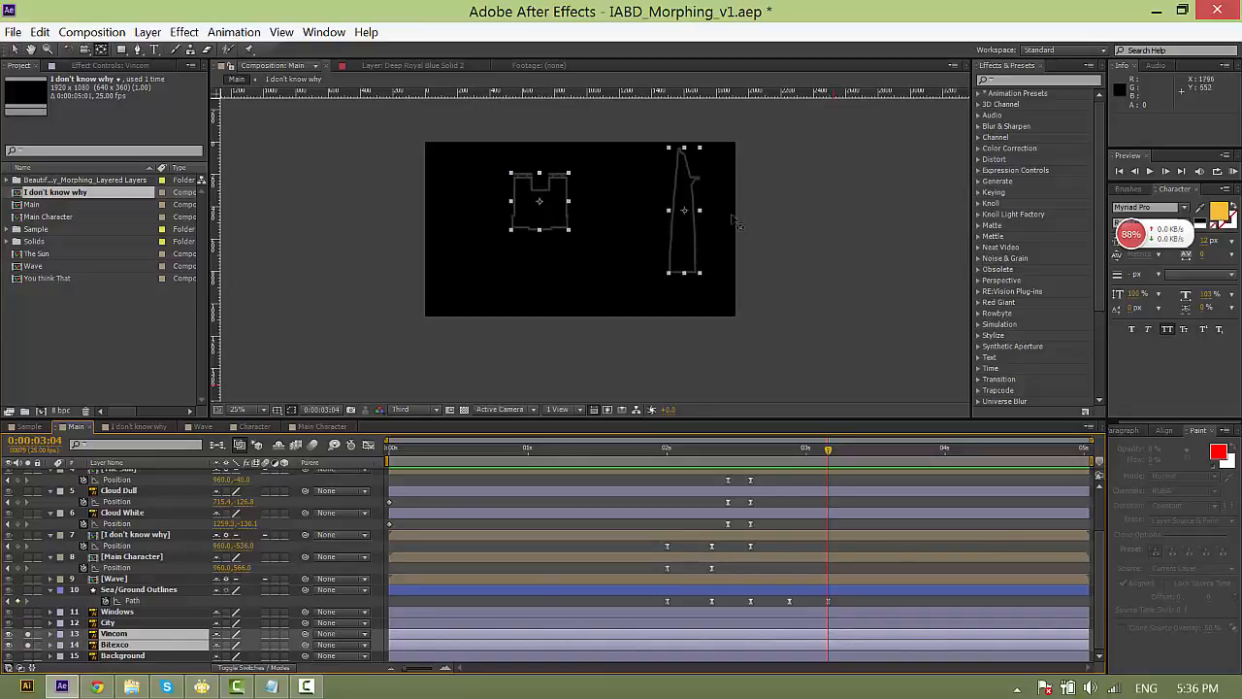
# Move Bitexco's anchor point below its base, and Vincom's anchor point about 268 px down to just below the building.
pyautogui.click(809, 243)
pyautogui.click(691, 245)
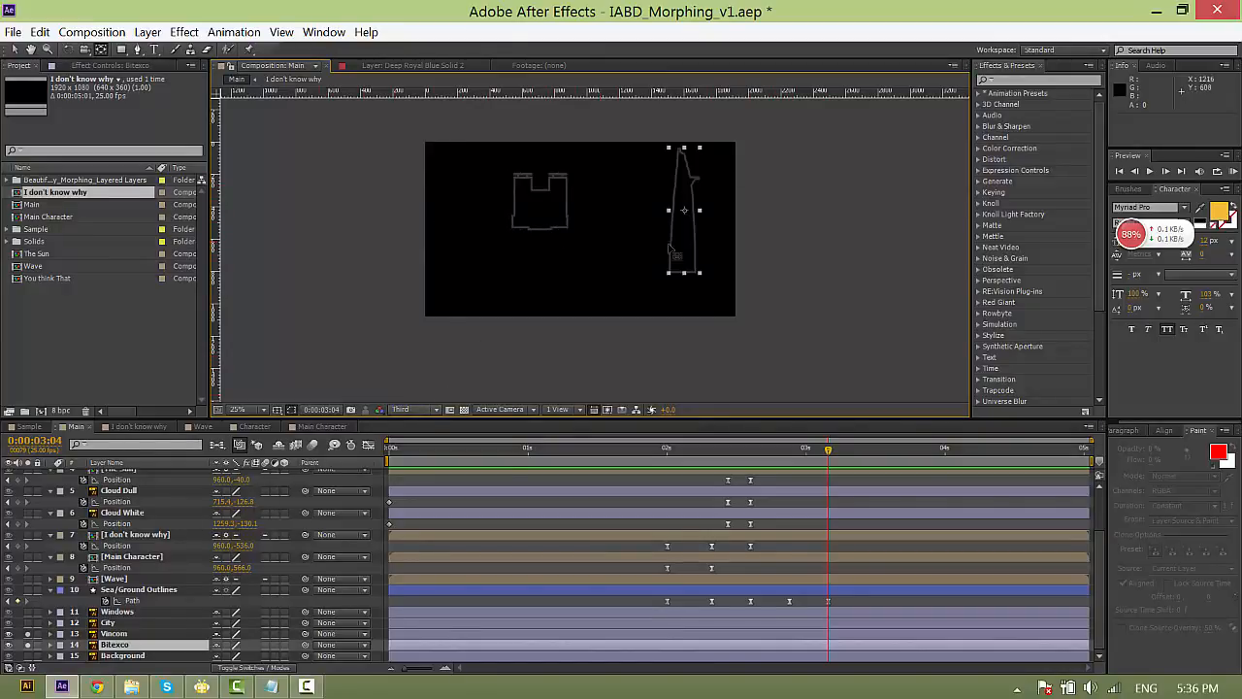
pyautogui.moveTo(684, 212); pyautogui.dragTo(683, 296)
pyautogui.click(554, 216)
pyautogui.moveTo(541, 203); pyautogui.dragTo(541, 244)
# Set Position keyframes for Vincom and Bitexco at 0:00:03:00.
pyautogui.moveTo(782, 448); pyautogui.dragTo(804, 469)
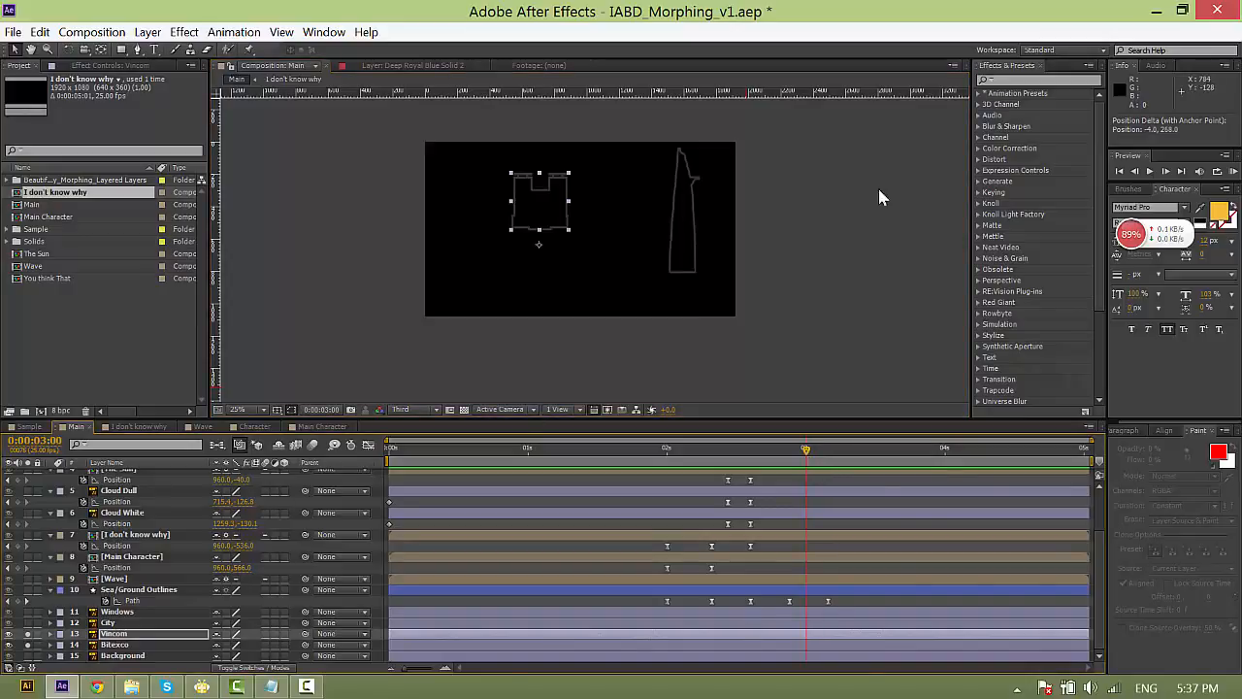
pyautogui.keyDown('ctrl'); pyautogui.click(115, 645); pyautogui.keyUp('ctrl')
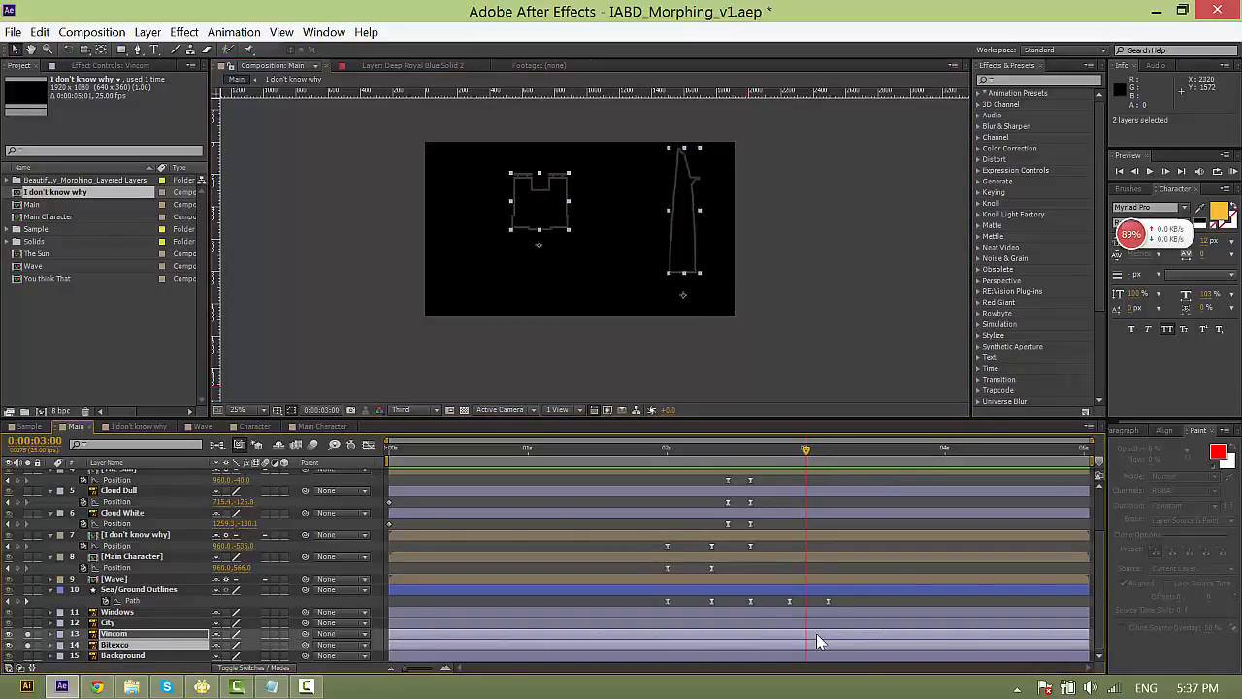
pyautogui.hotkey('alt', 'shift', 'p')
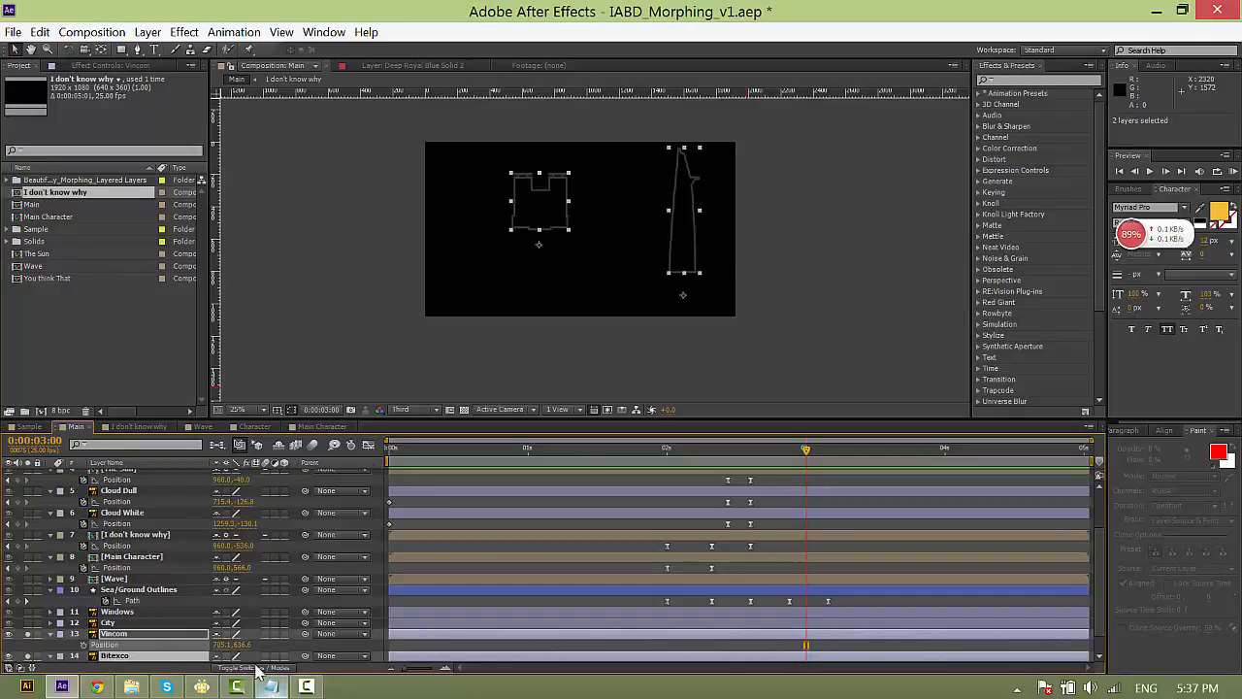
pyautogui.scroll(-1, 3, 663)
pyautogui.keyDown('ctrl'); pyautogui.click(84, 635); pyautogui.keyUp('ctrl')
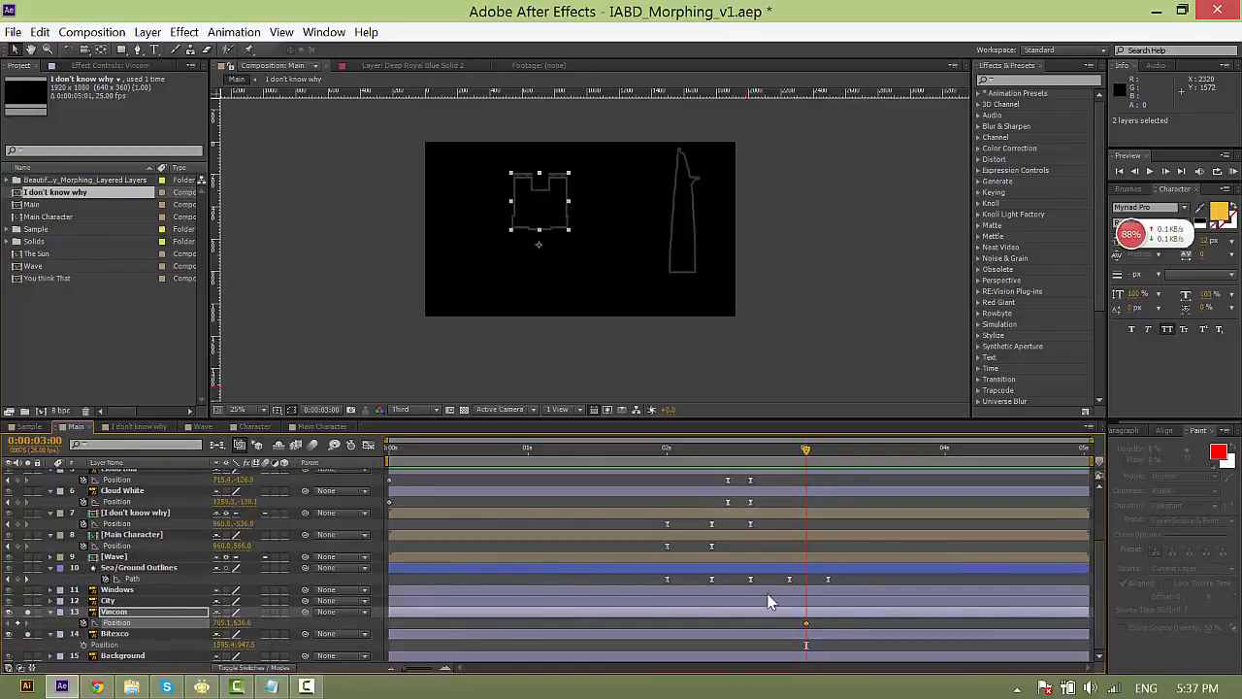
pyautogui.click(117, 644)
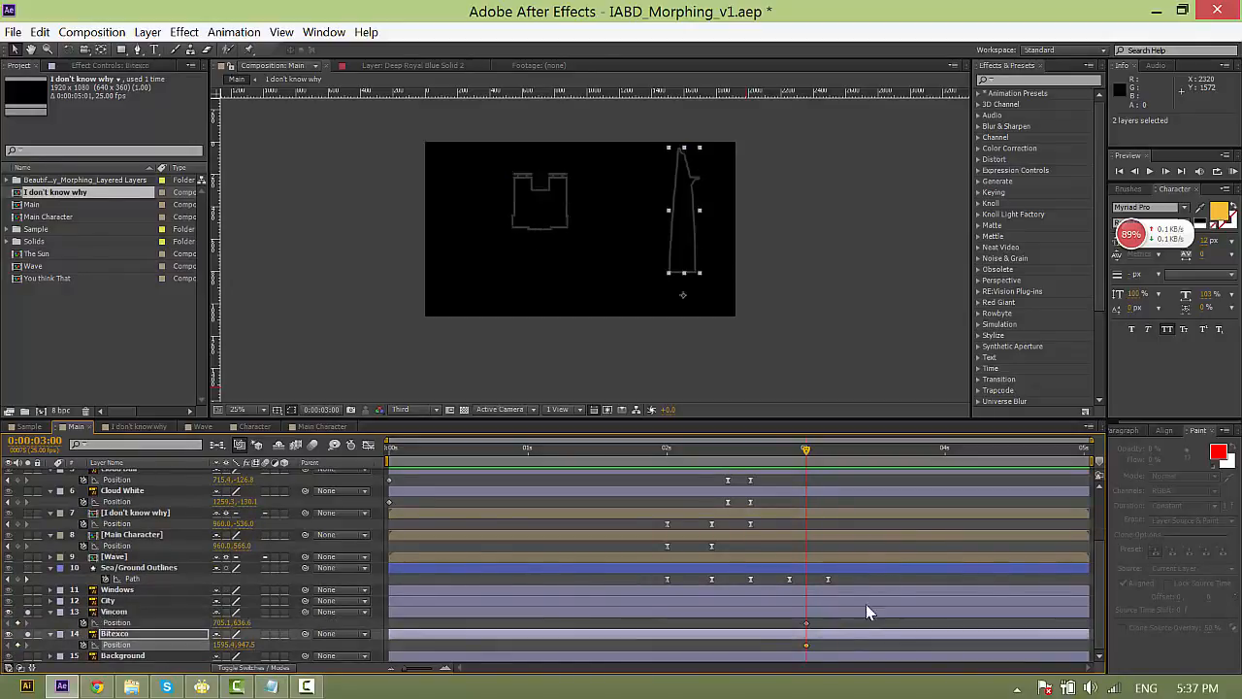
# Shift the Position keyframes of Vincom and Bitexco to 0:00:03:14.
pyautogui.keyDown('shift'); pyautogui.click(806, 622); pyautogui.keyUp('shift')
pyautogui.moveTo(808, 622); pyautogui.dragTo(820, 624)
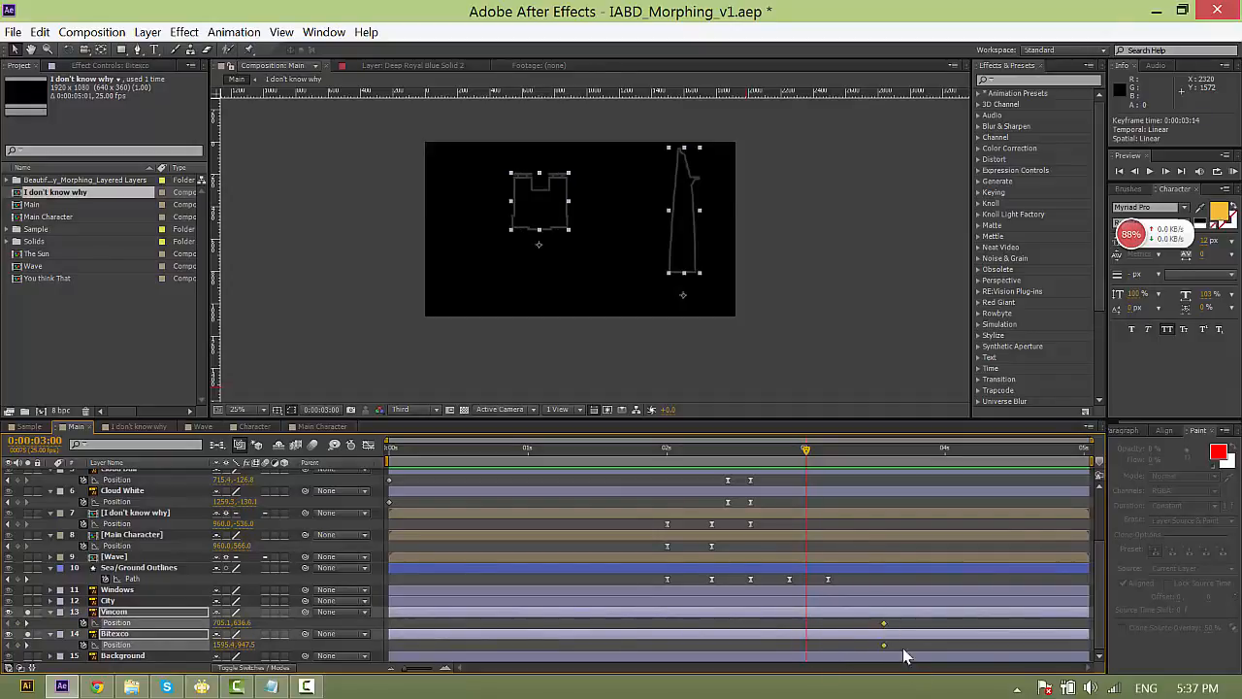
pyautogui.moveTo(881, 626)
pyautogui.mouseDown()
pyautogui.moveTo(888, 653)
pyautogui.moveTo(886, 642)
pyautogui.mouseUp()
pyautogui.click(897, 624)
pyautogui.click(867, 624)
# At 0:00:03:00, lower Vincom to Position 705.1, 1160.6 and Bitexco to 1595.4, 1623.5 as their starting keyframes.
pyautogui.click(124, 612)
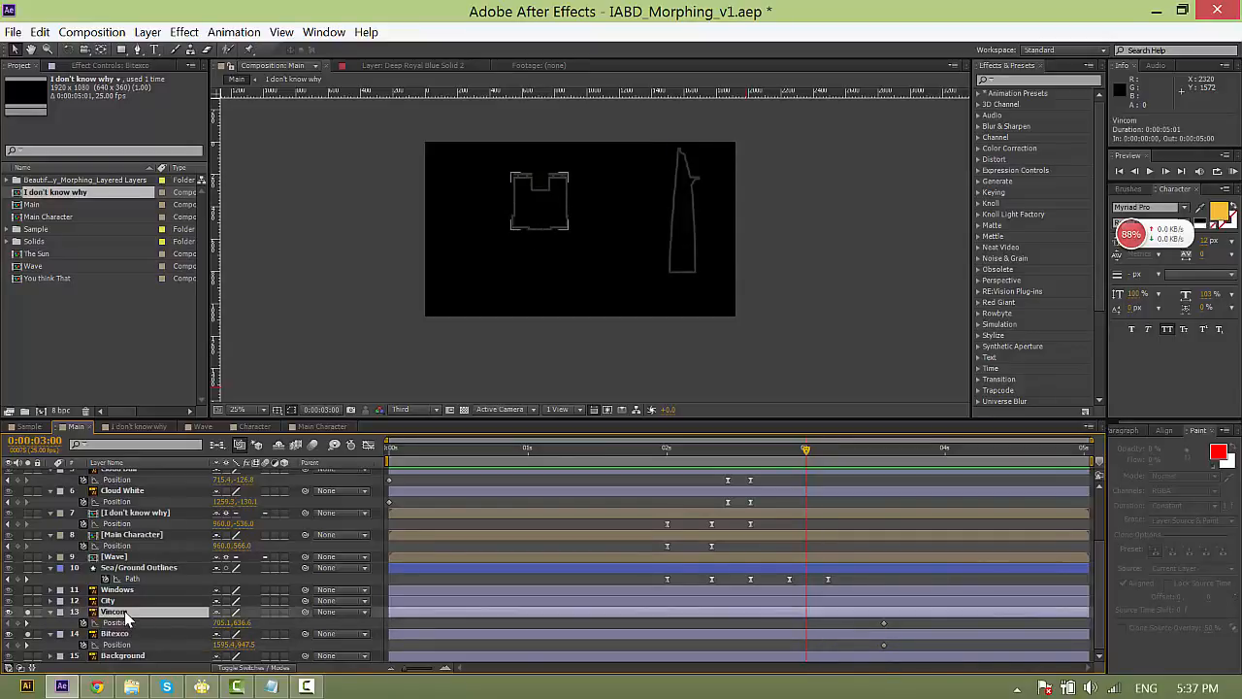
pyautogui.keyDown('shift'); pyautogui.click(118, 634); pyautogui.keyUp('shift')
pyautogui.click(480, 205)
pyautogui.moveTo(538, 206); pyautogui.dragTo(538, 290)
pyautogui.moveTo(685, 233); pyautogui.dragTo(688, 341)
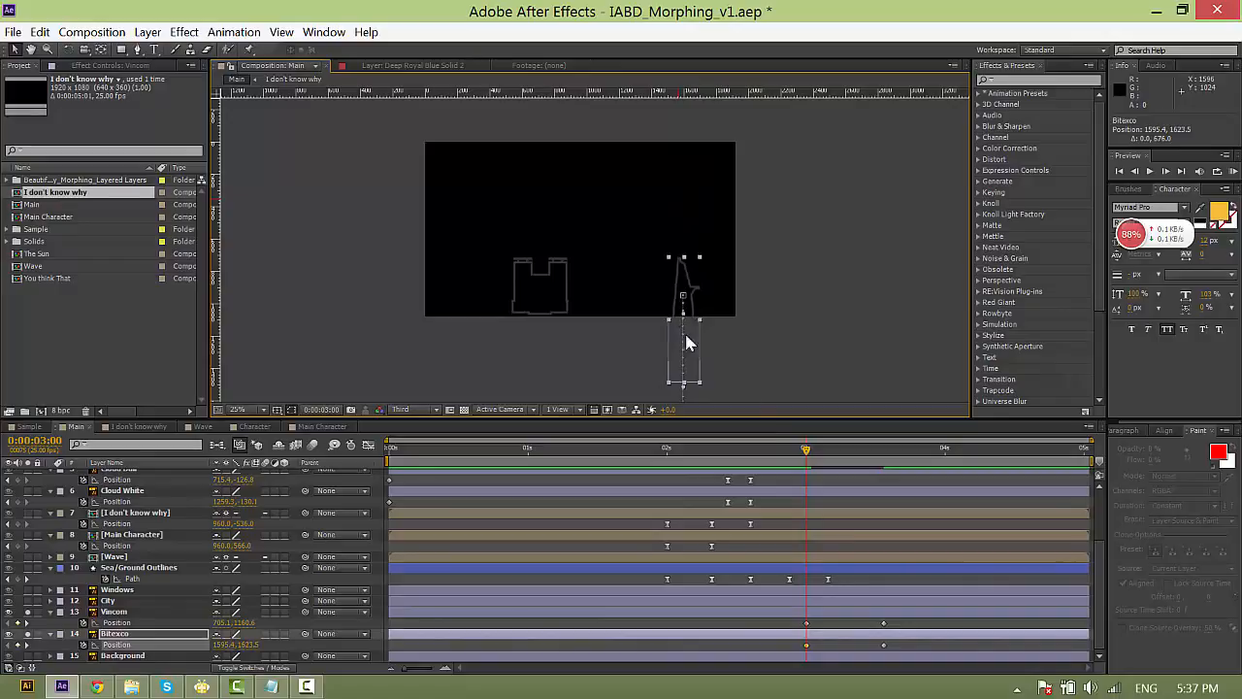
# Add Rotation keyframes to Vincom and Bitexco, shift them to 0:00:03:19, and show Position alongside Rotation.
pyautogui.keyDown('shift'); pyautogui.click(125, 613); pyautogui.keyUp('shift')
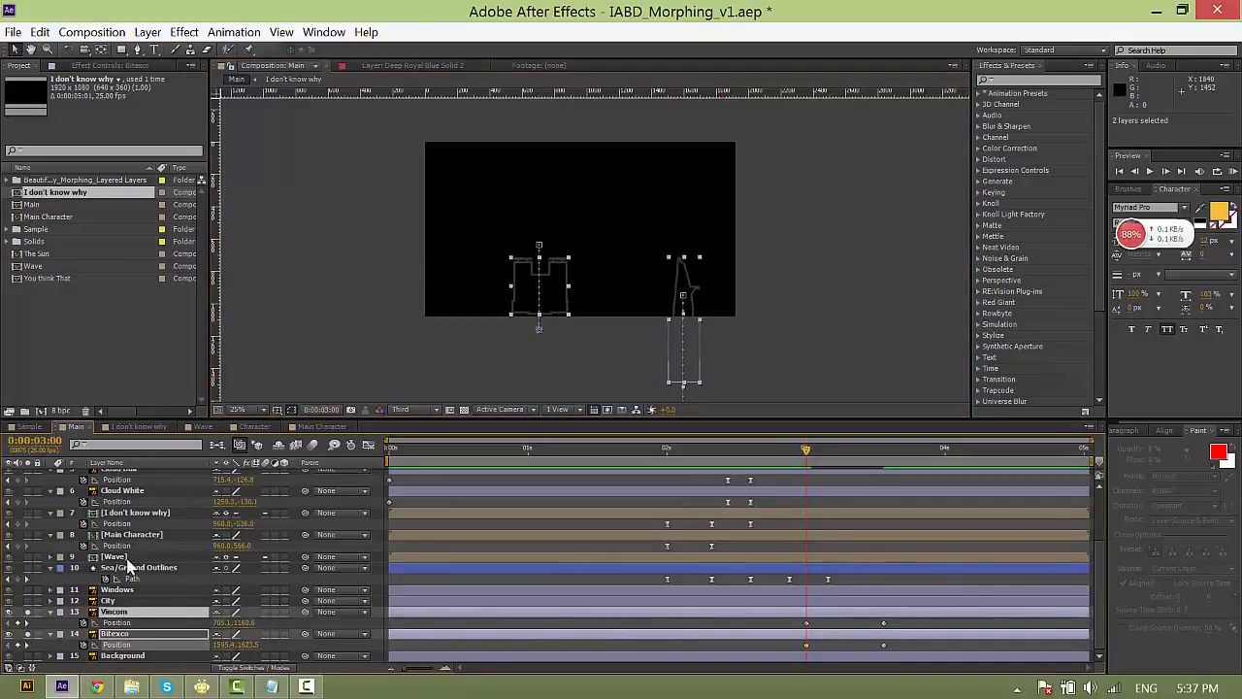
pyautogui.hotkey('alt', 'shift', 'r')
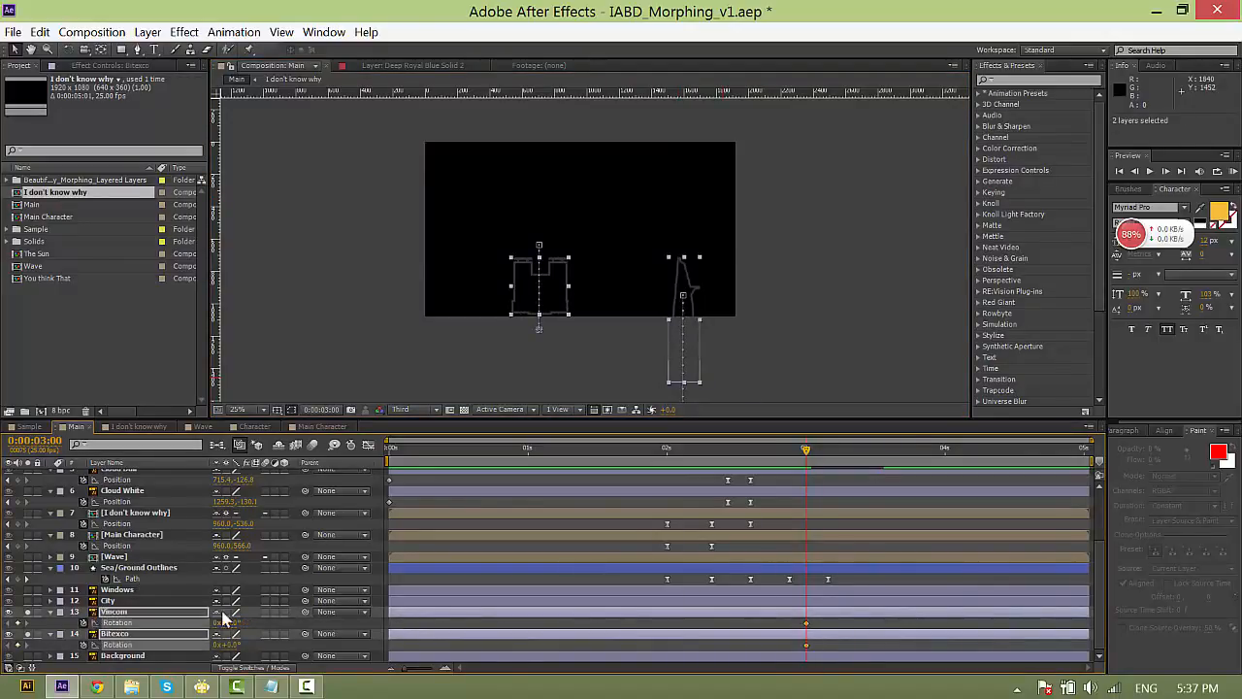
pyautogui.hotkey('shift', 'p')
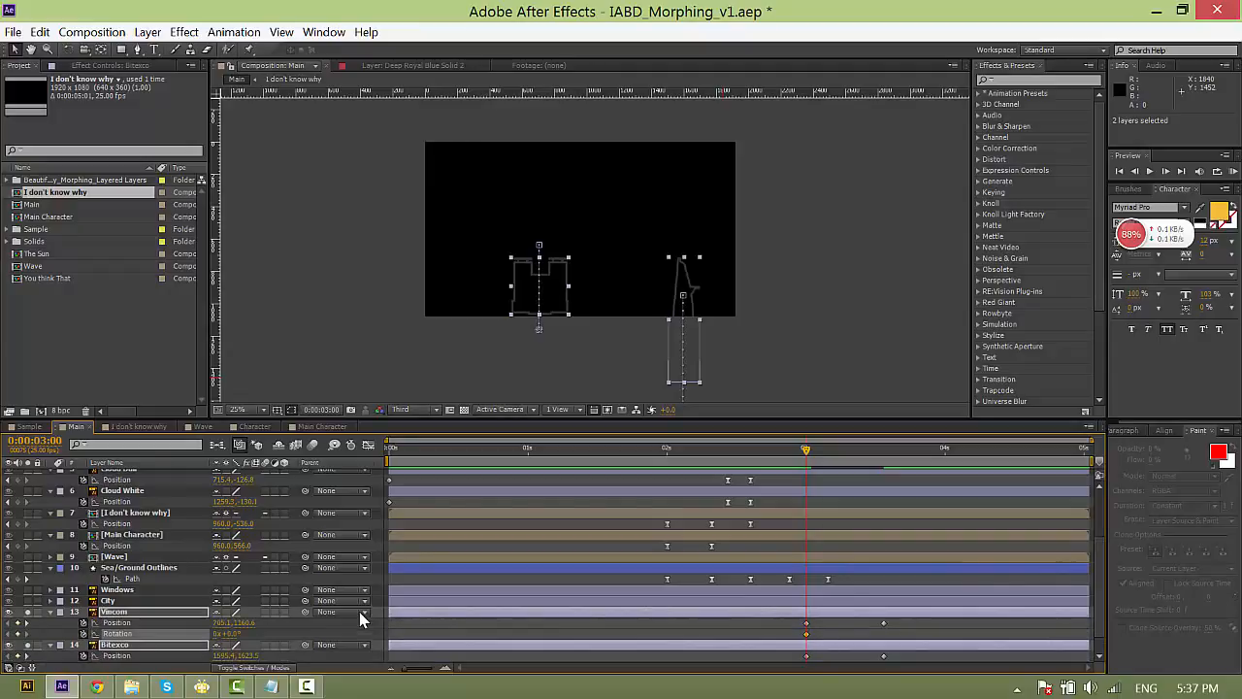
pyautogui.scroll(-1, 288, 634)
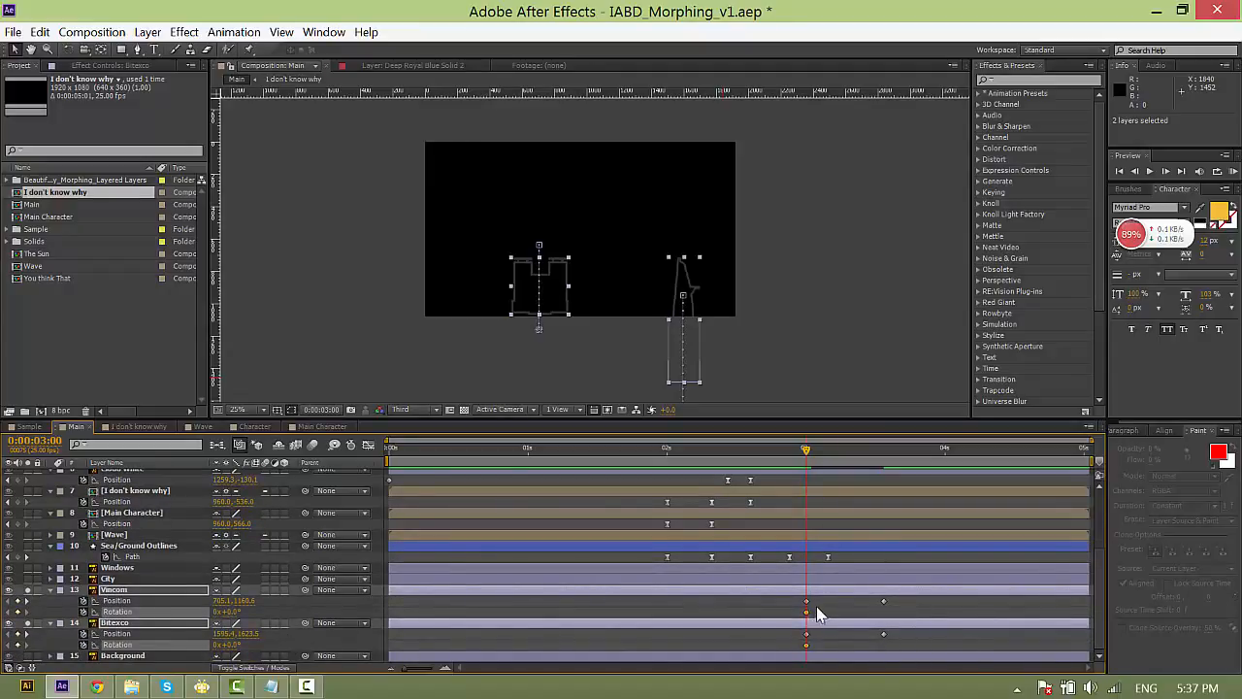
pyautogui.moveTo(804, 618); pyautogui.dragTo(918, 631)
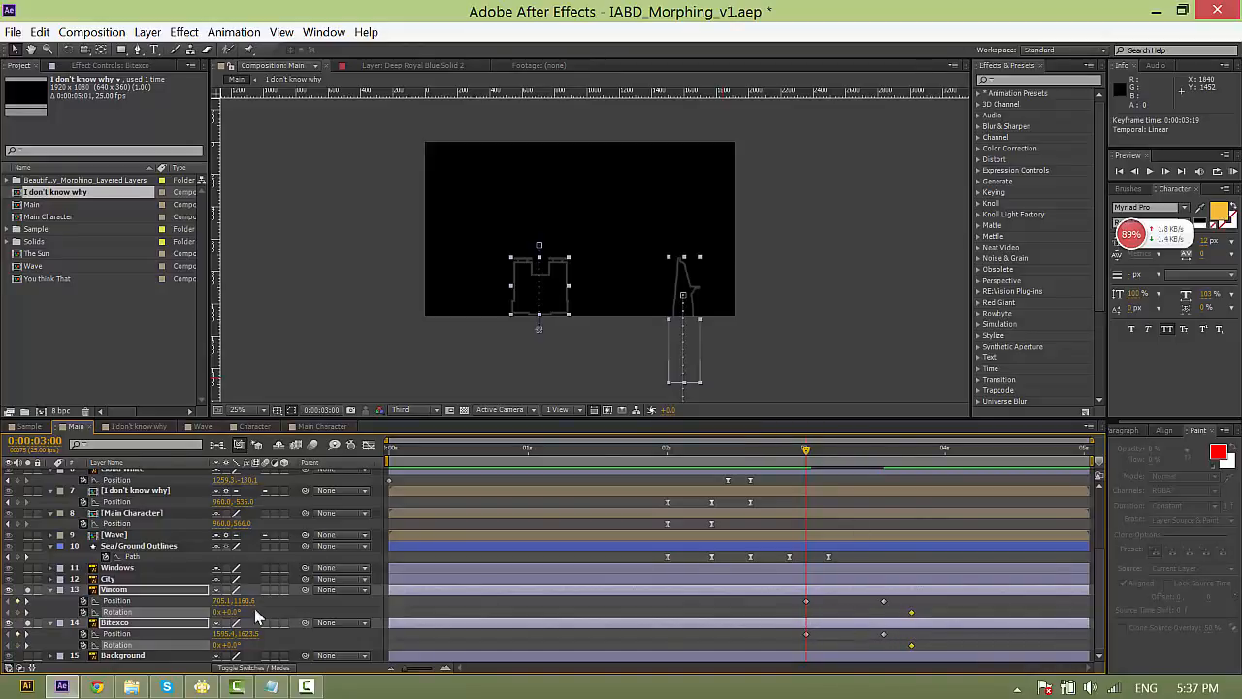
# Keyframe Rotation at 0:00:03:00 to 33° for Vincom and 34° for Bitexco, and at 0:00:03:09 to -11.6° and -12.1°.
pyautogui.click(295, 609)
pyautogui.moveTo(230, 613); pyautogui.dragTo(274, 646)
pyautogui.moveTo(809, 464); pyautogui.dragTo(856, 458)
pyautogui.moveTo(229, 612); pyautogui.dragTo(221, 646)
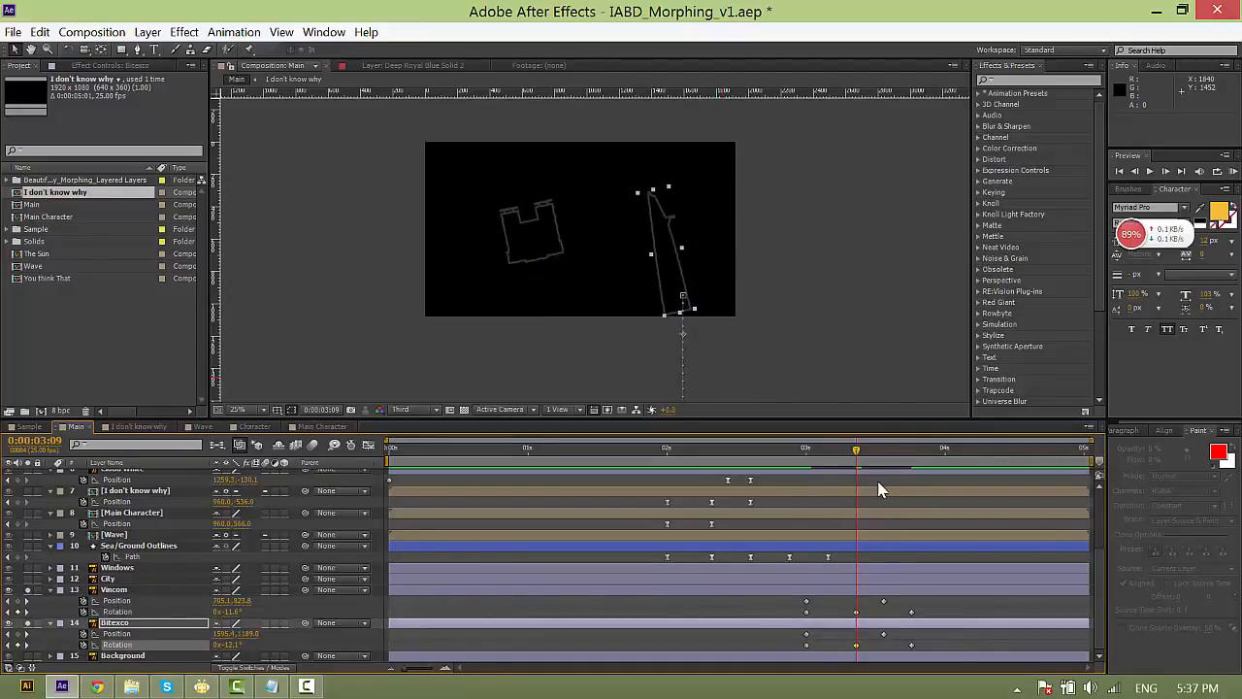
# Keyframe Rotation at 0:00:03:14 to -18.8° for Vincom and -16.1° for Bitexco, and shift the 0:00:03:09 Rotation keyframes to 0:00:03:07.
pyautogui.moveTo(860, 458); pyautogui.dragTo(885, 457)
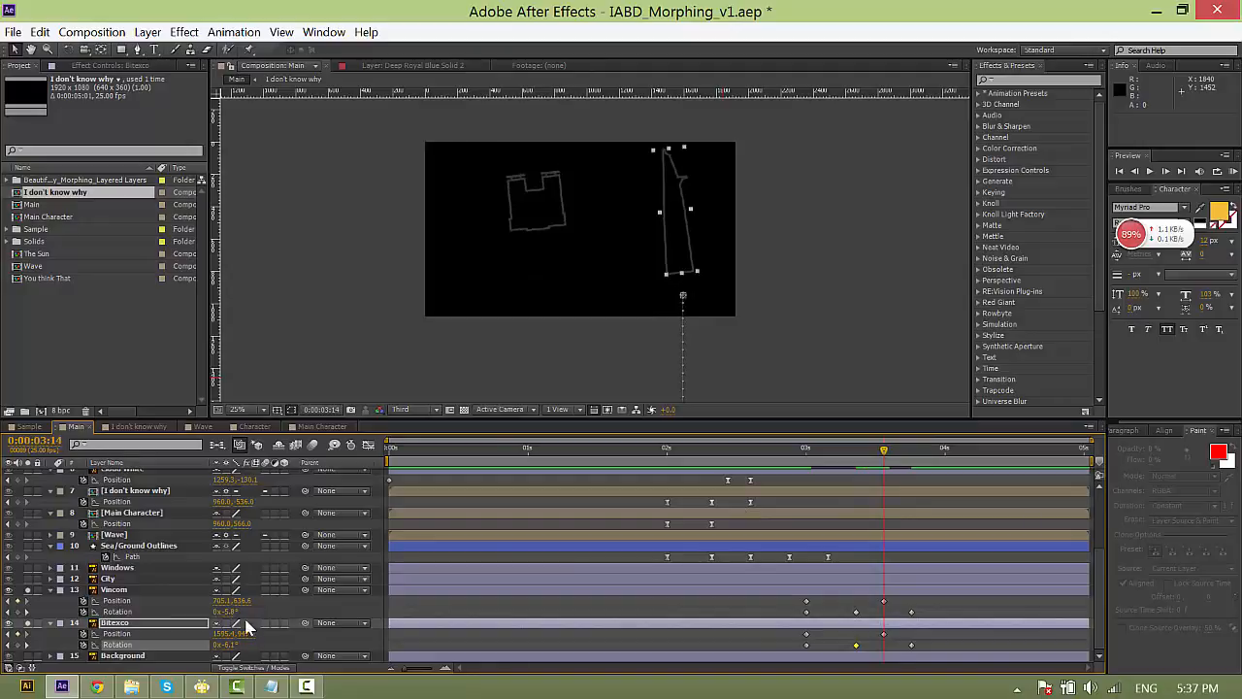
pyautogui.moveTo(225, 612); pyautogui.dragTo(227, 646)
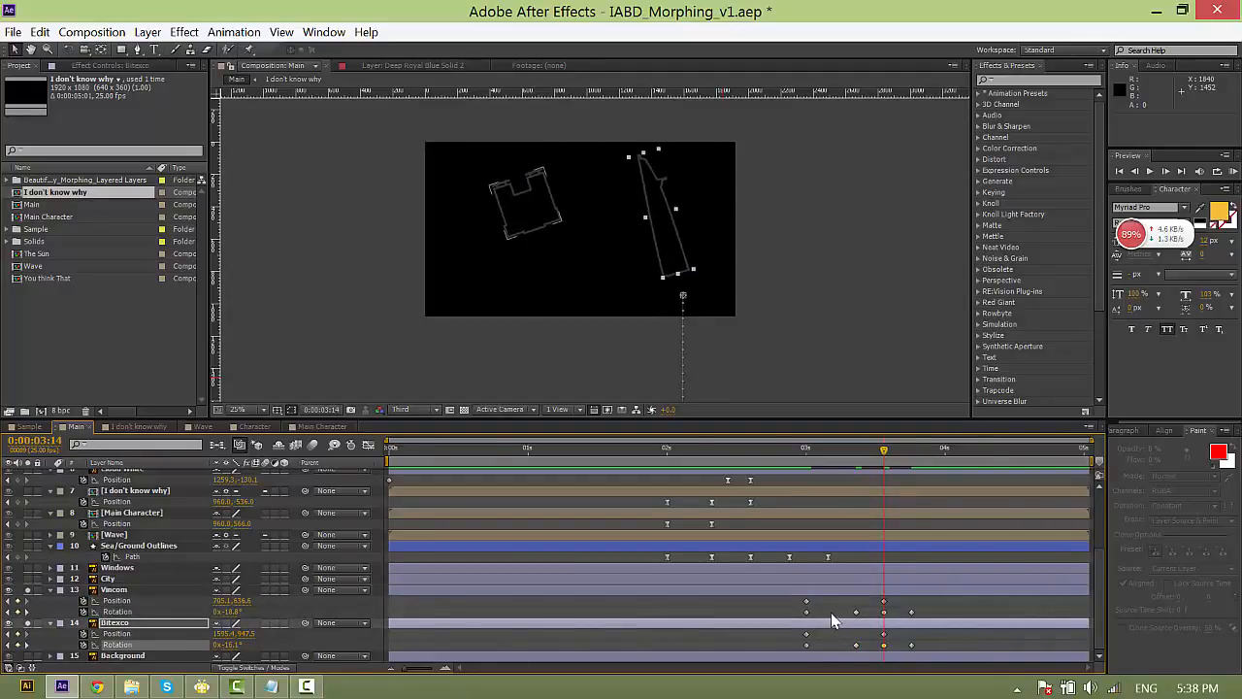
pyautogui.moveTo(835, 609); pyautogui.dragTo(859, 647)
pyautogui.click(859, 644)
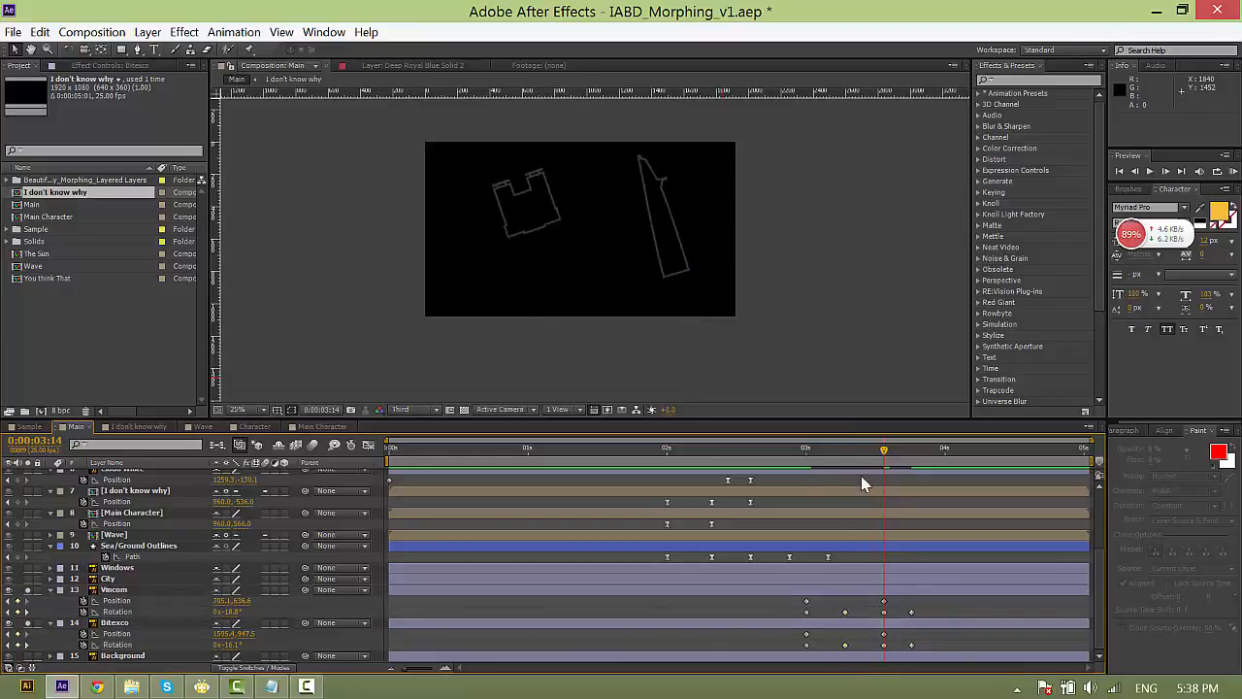
# Play and scrub the buildings' rise from 0:00:03:00 to 0:00:03:19 to check their swinging motion.
pyautogui.click(806, 450)
pyautogui.press('space')
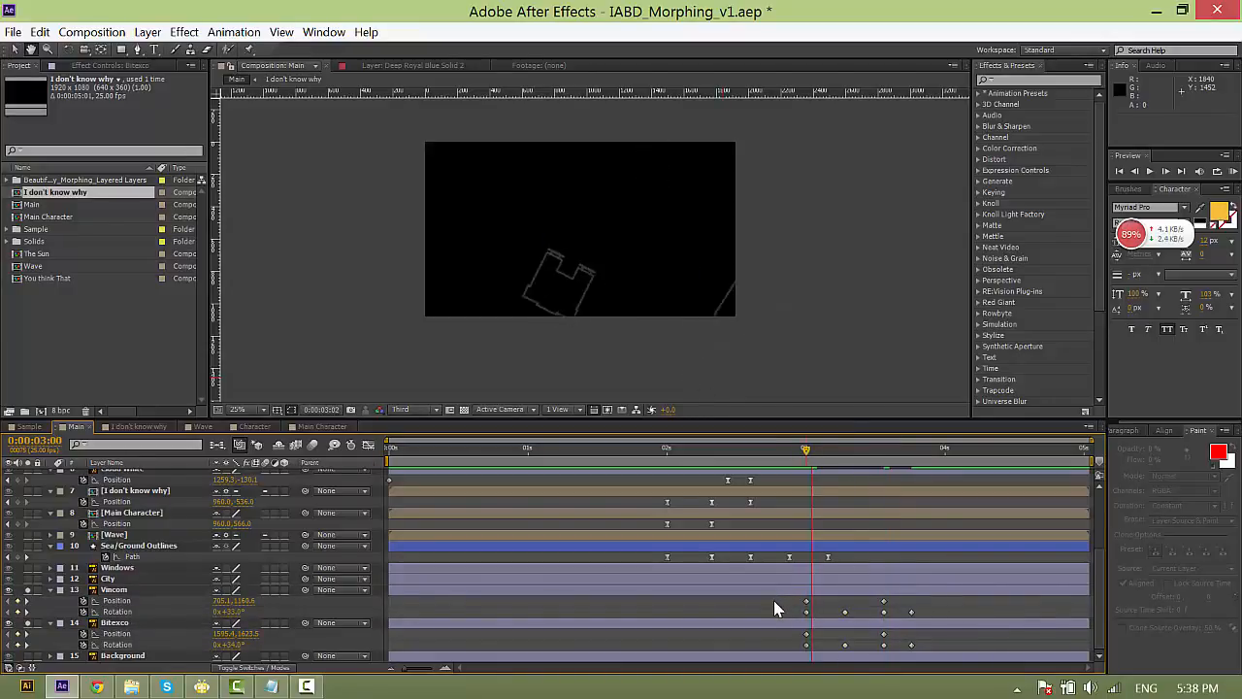
pyautogui.moveTo(809, 451); pyautogui.dragTo(911, 456)
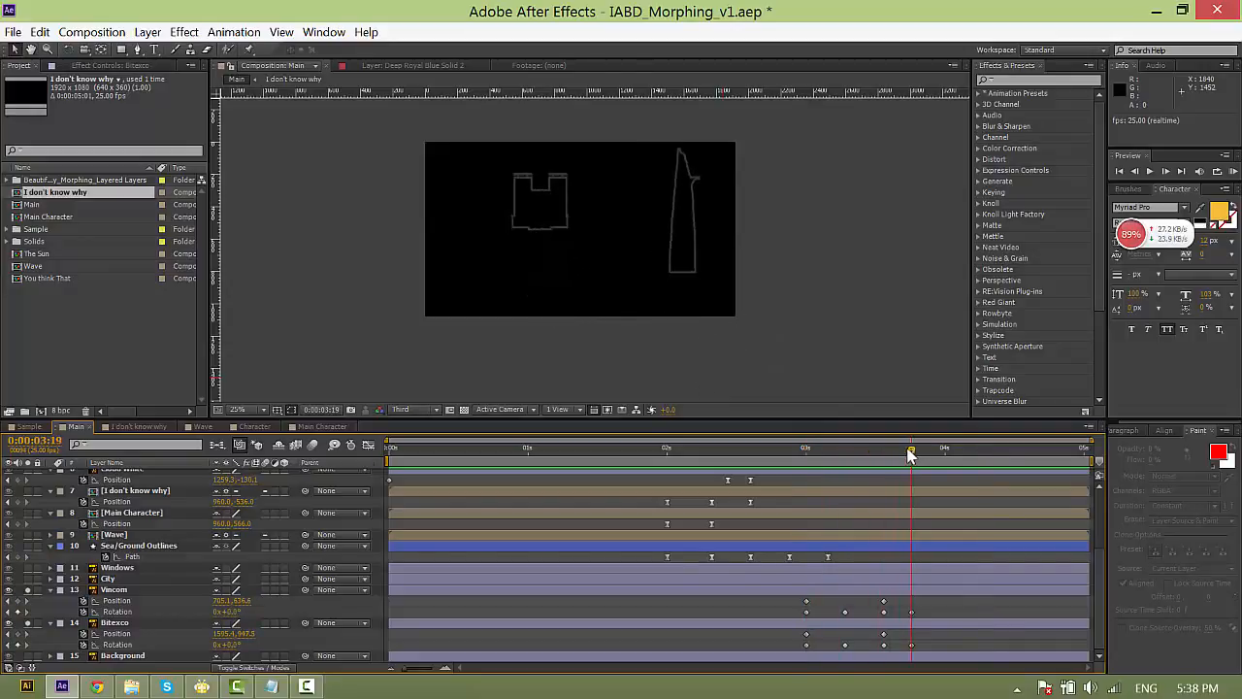
pyautogui.press('Tab')
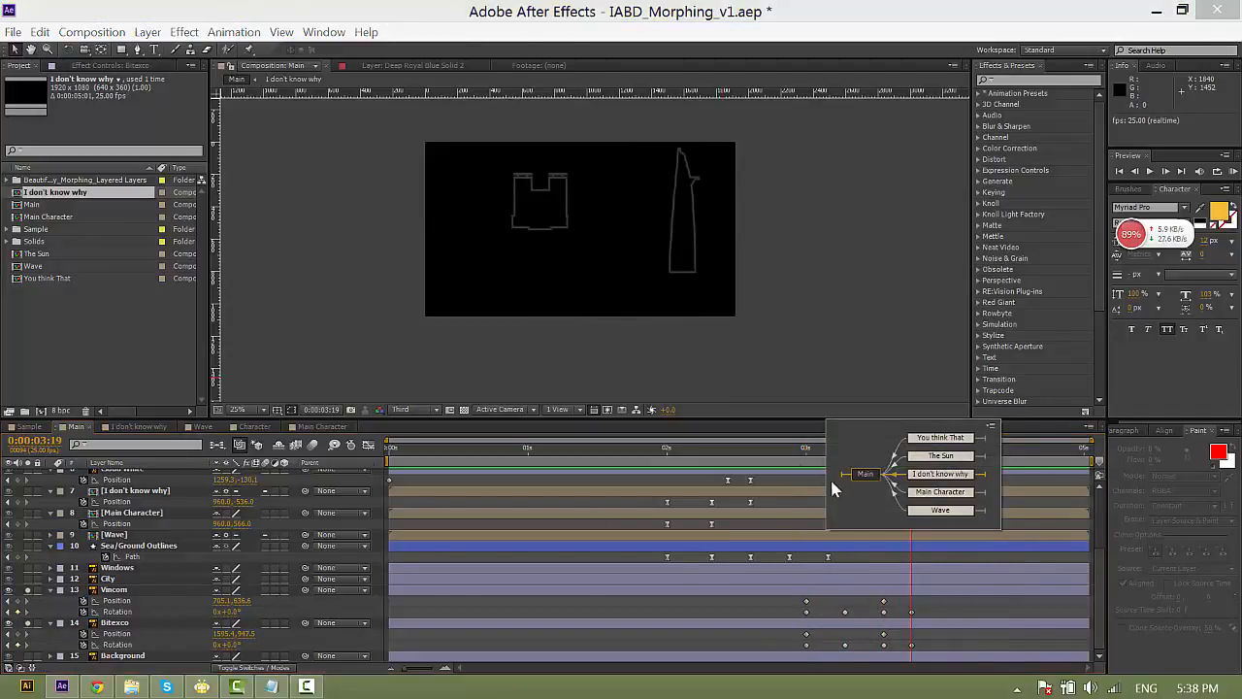
pyautogui.click(807, 450)
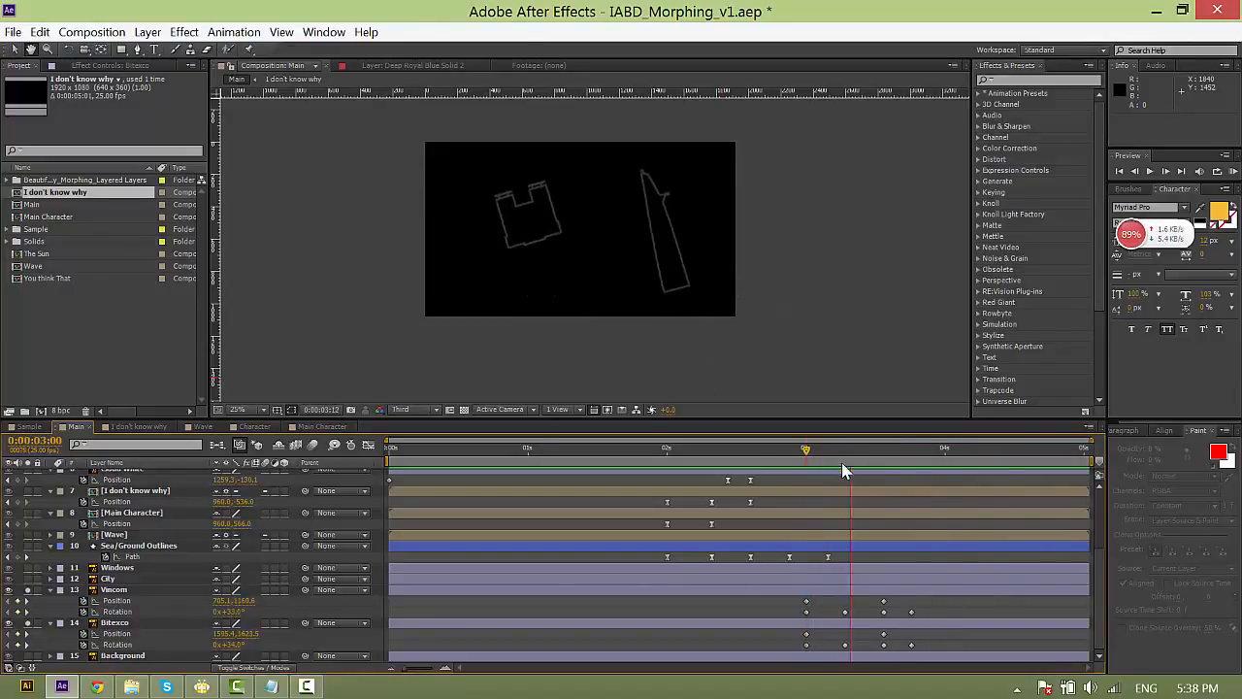
# Copy the Inertial Bounce expression from the Kinetic Expression file in Notepad and apply it to Position and Rotation of Bitexco and Vincom.
pyautogui.click(272, 686)
pyautogui.hotkey('ctrl', 'a')
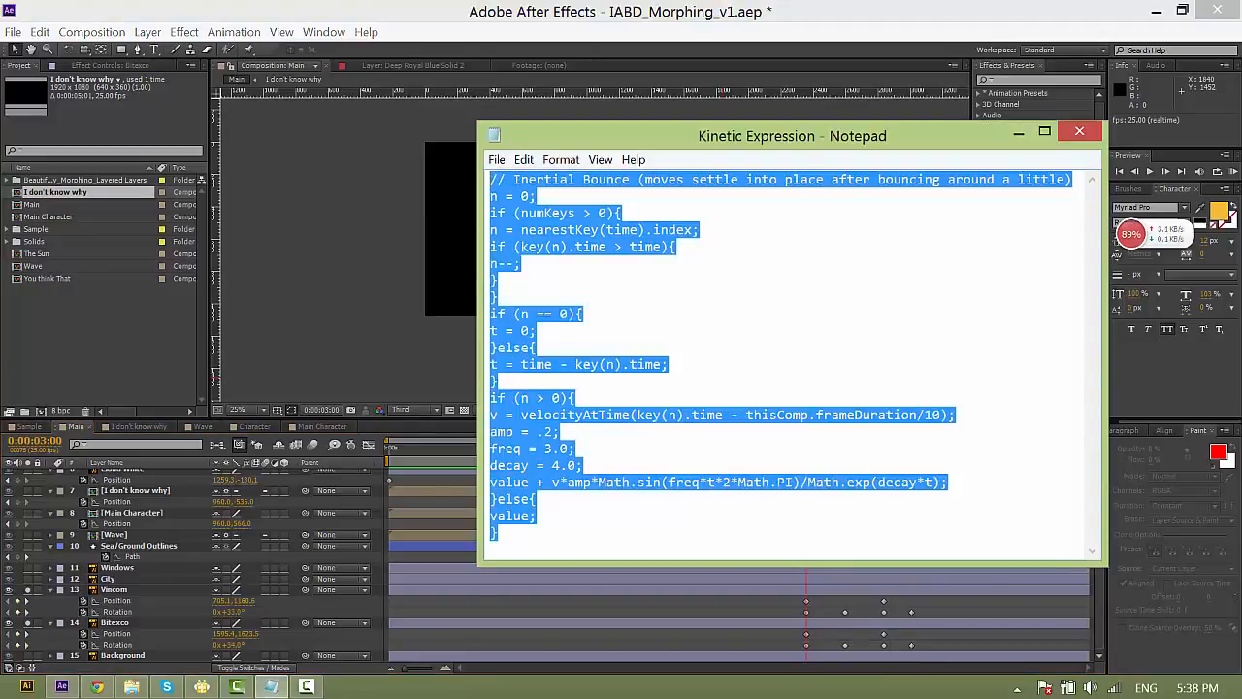
pyautogui.click(554, 635)
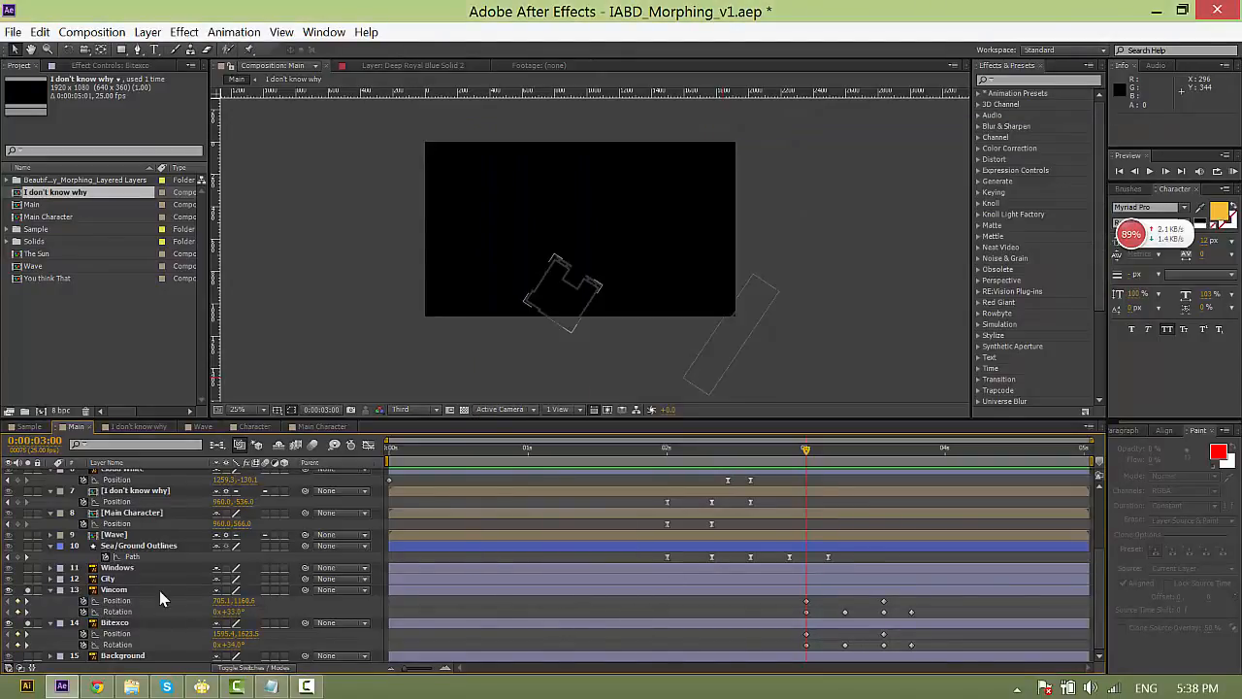
pyautogui.keyDown('alt'); pyautogui.click(84, 644); pyautogui.keyUp('alt')
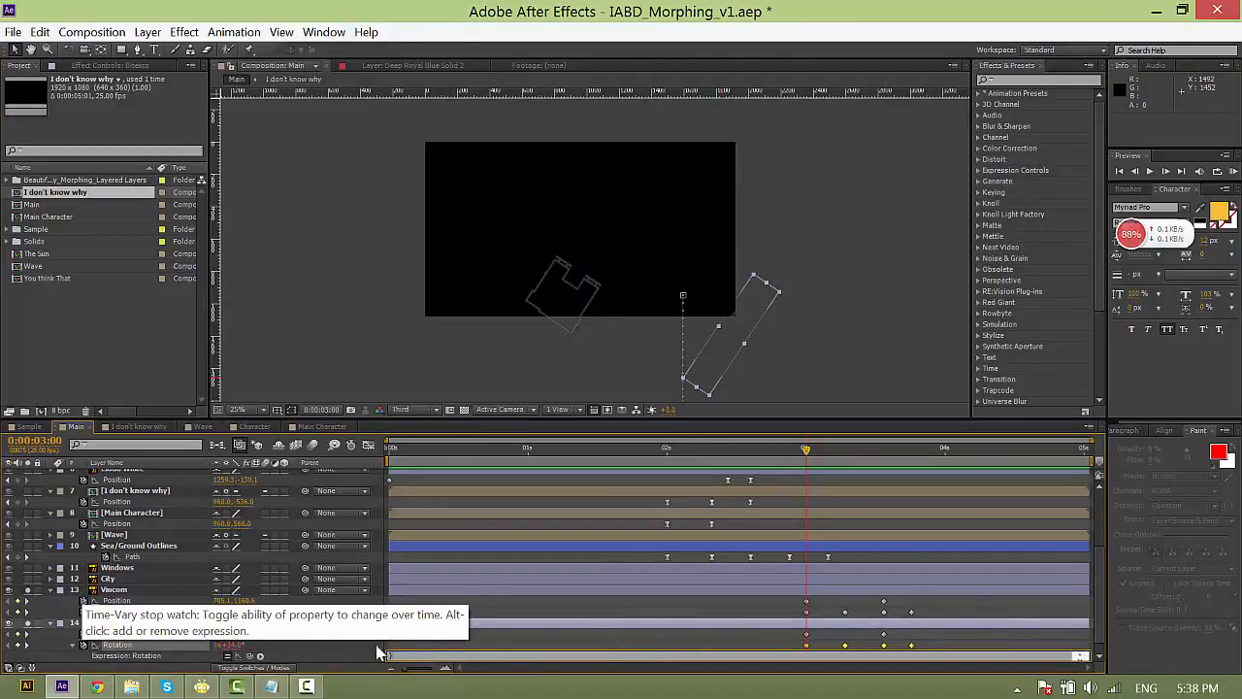
pyautogui.hotkey('ctrl', 'v')
pyautogui.keyDown('alt'); pyautogui.click(84, 633); pyautogui.keyUp('alt')
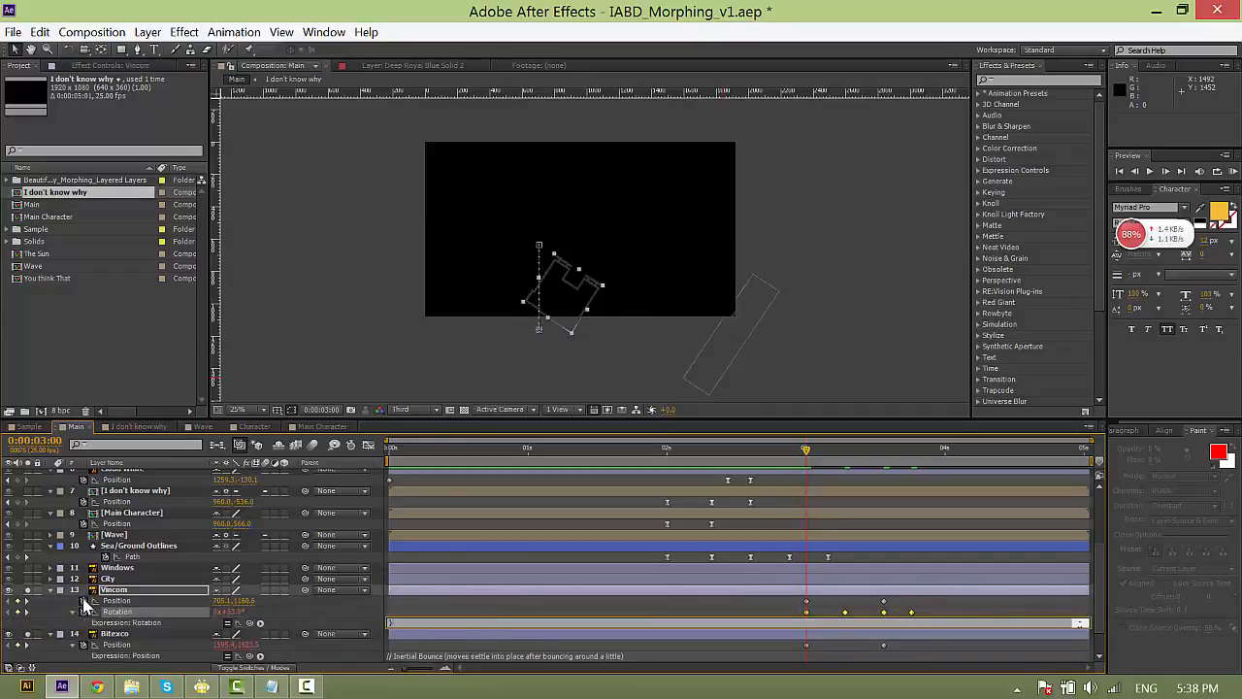
pyautogui.keyDown('alt'); pyautogui.click(83, 601); pyautogui.keyUp('alt')
# Play the building animation from 0:00:03:00 to check the Inertial Bounce expression on both towers.
pyautogui.click(799, 447)
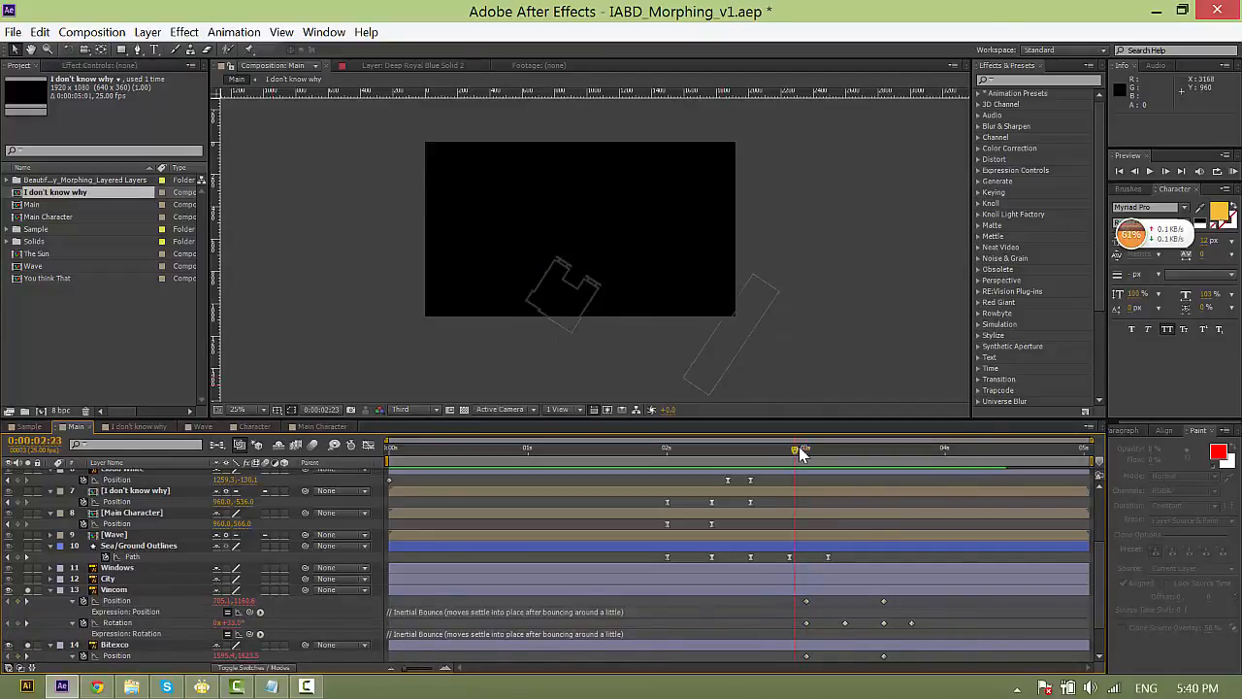
pyautogui.scroll(-2, 859, 555)
pyautogui.press('space')
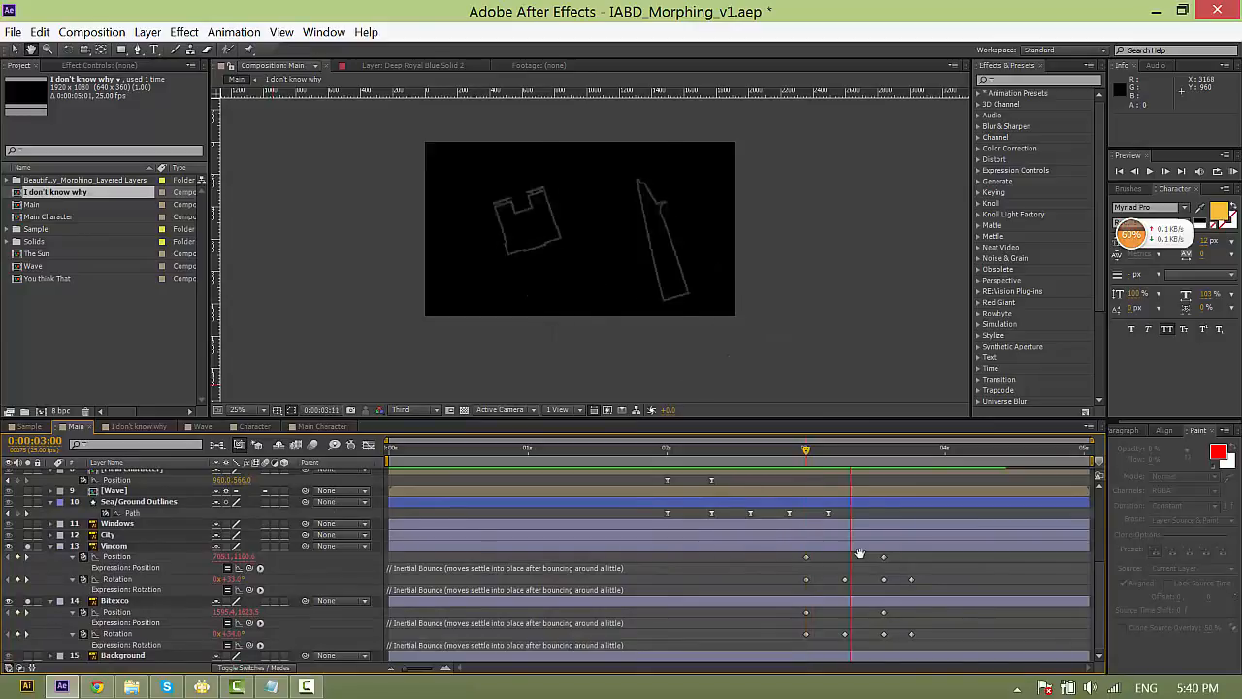
pyautogui.press('space')
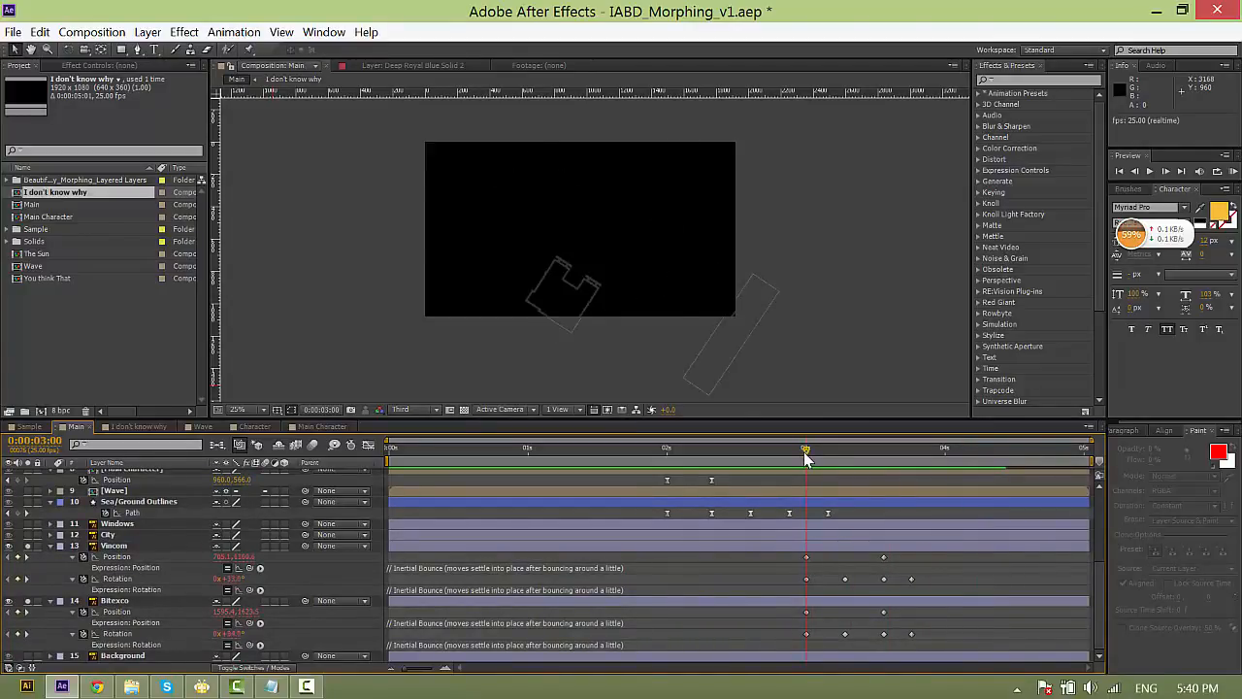
# Turn off solo on Bitexco to isolate Vincom, and move the playhead to 0:00:03:07.
pyautogui.click(813, 545)
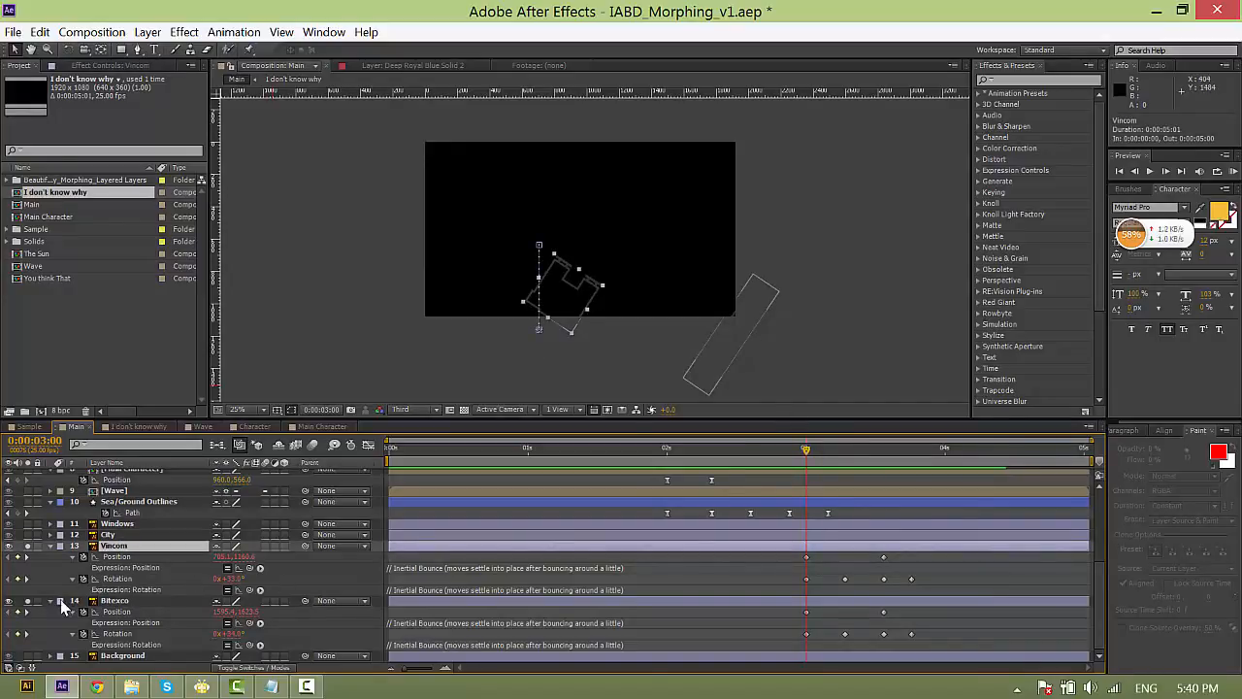
pyautogui.click(30, 601)
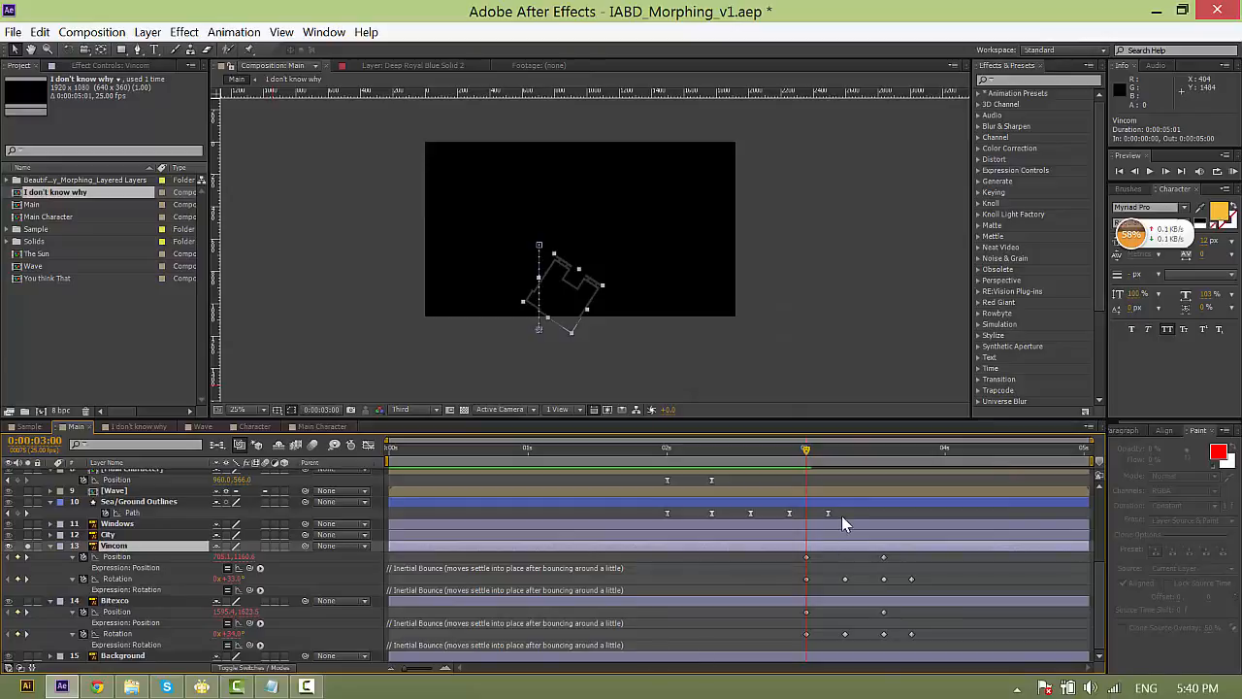
pyautogui.moveTo(812, 449); pyautogui.dragTo(843, 450)
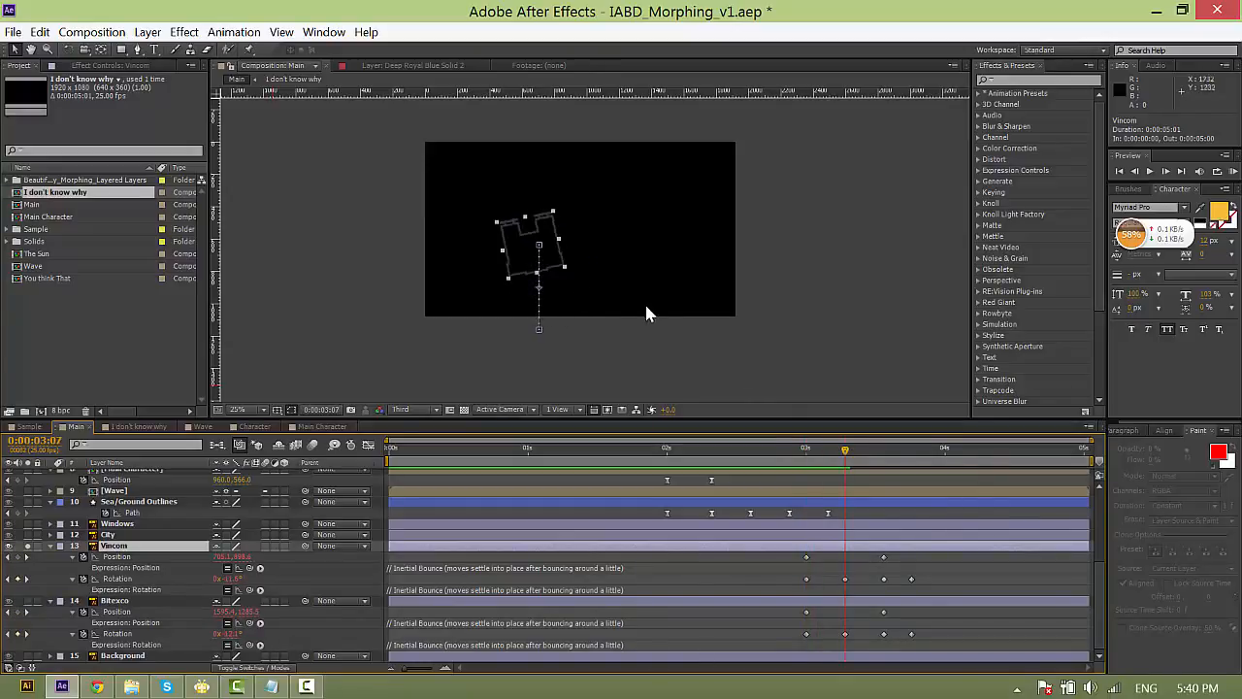
# Raise Vincom to about Y 598.6 at 0:00:03:07 and delay its final Position keyframe to 0:00:03:19.
pyautogui.moveTo(555, 255); pyautogui.dragTo(554, 207)
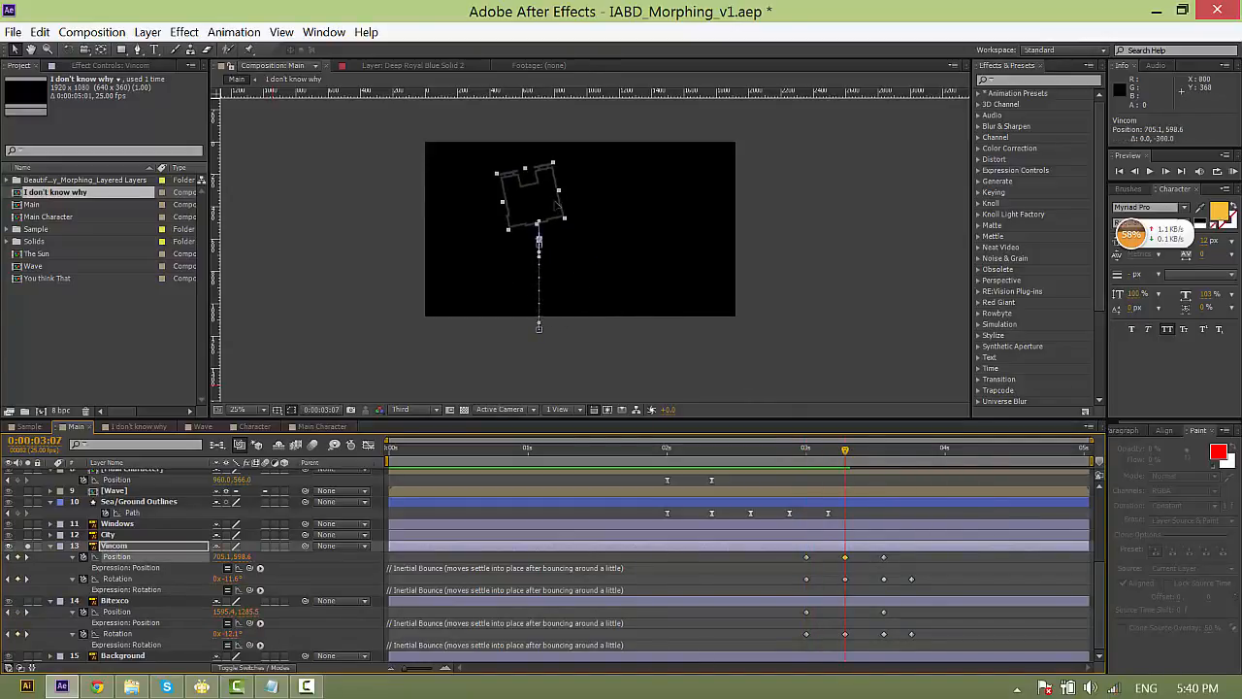
pyautogui.click(884, 557)
pyautogui.hotkey('alt', 'Right')
pyautogui.hotkey('alt', 'Right')
pyautogui.hotkey('alt', 'Right')
pyautogui.hotkey('alt', 'Right')
pyautogui.hotkey('alt', 'Right')
# Shift Vincom's middle Position and Rotation keyframes to 0:00:03:08 and scrub through the start of its rise.
pyautogui.moveTo(858, 589)
pyautogui.mouseDown()
pyautogui.moveTo(838, 555)
pyautogui.moveTo(853, 580)
pyautogui.mouseUp()
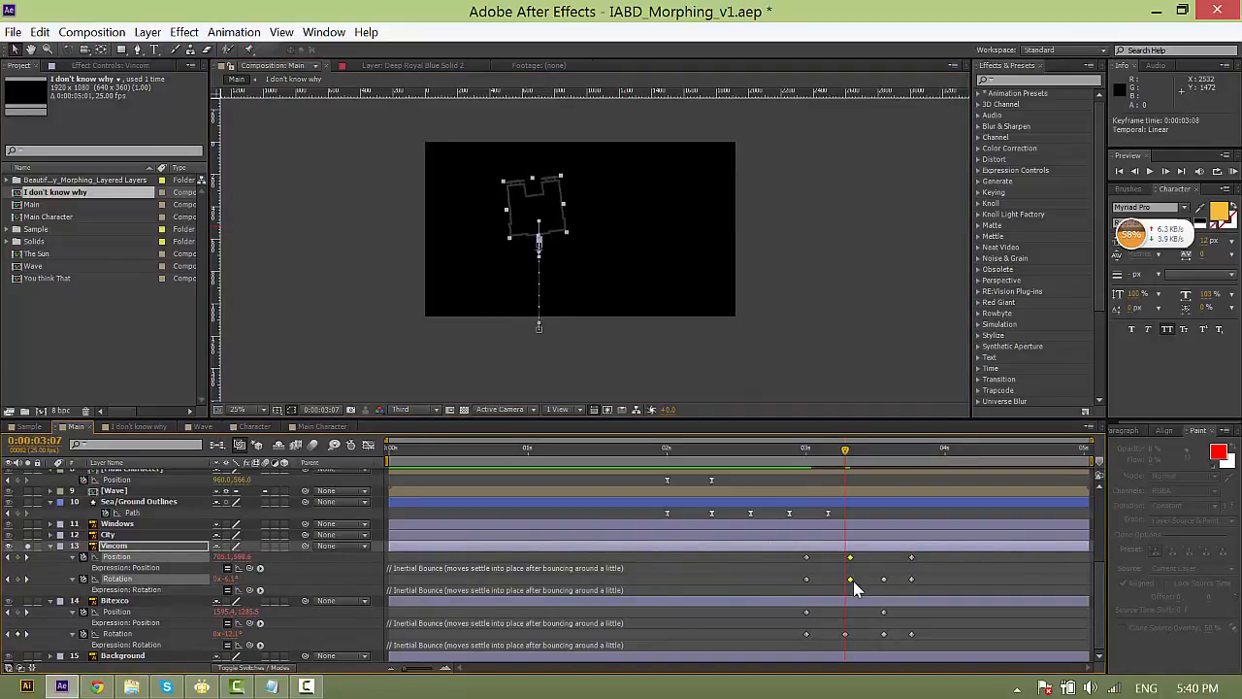
pyautogui.click(852, 570)
pyautogui.click(840, 557)
pyautogui.click(805, 452)
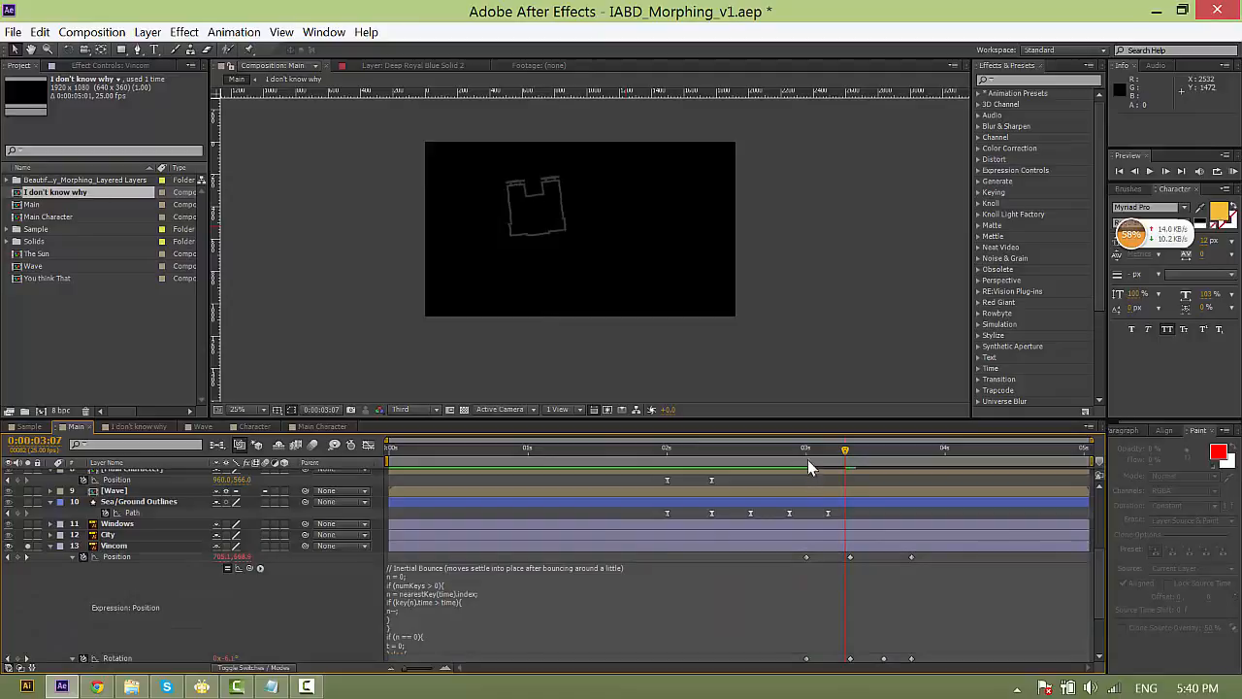
pyautogui.moveTo(809, 455); pyautogui.dragTo(851, 458)
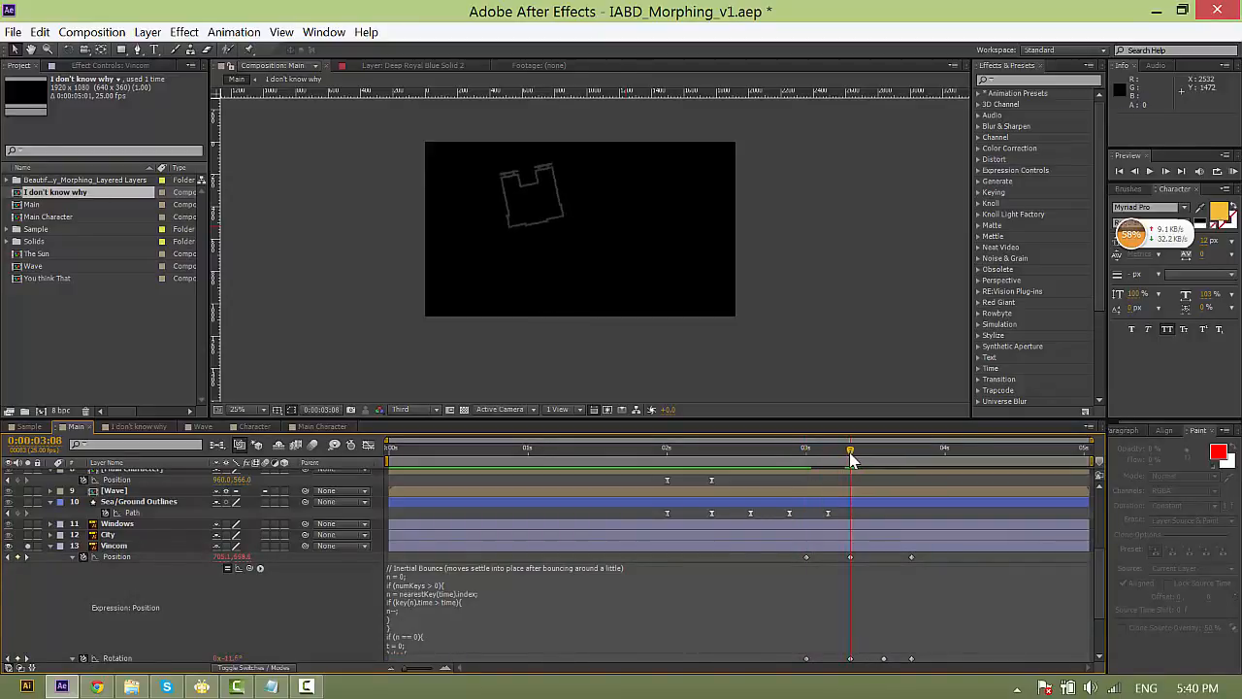
# Change Vincom's Rotation at 0:00:03:14 to about 8° so the tower leans the opposite way.
pyautogui.scroll(-1, 866, 568)
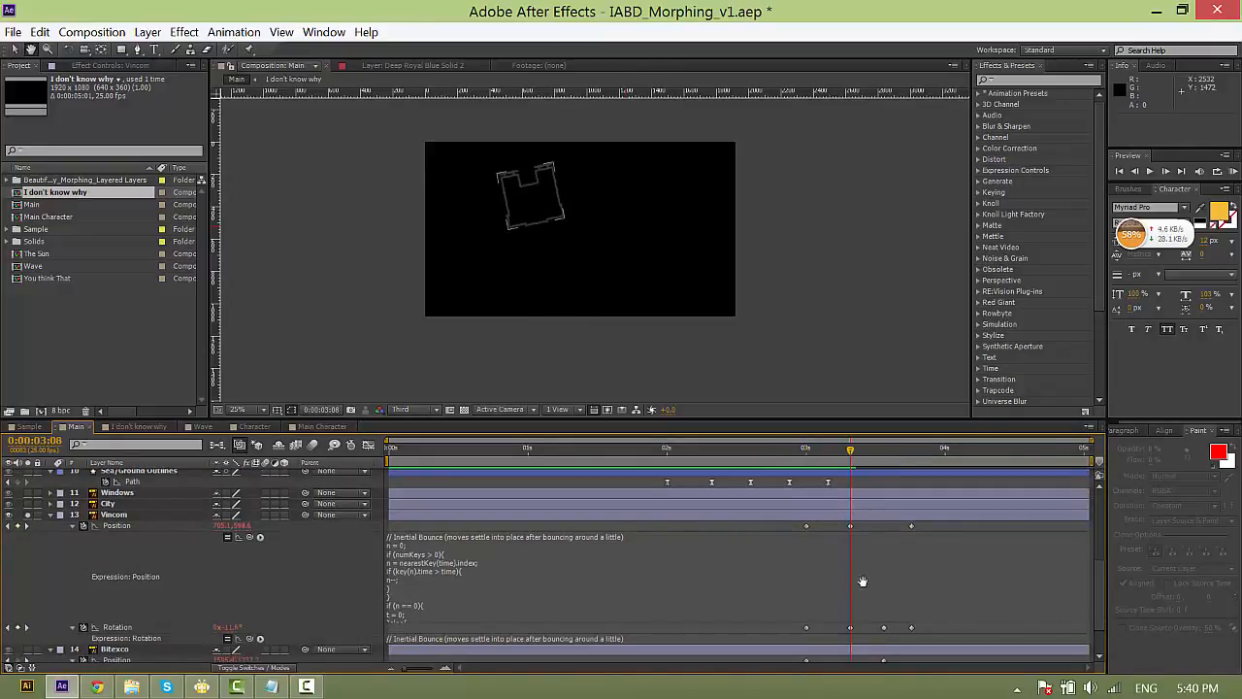
pyautogui.click(851, 627)
pyautogui.moveTo(857, 453); pyautogui.dragTo(885, 453)
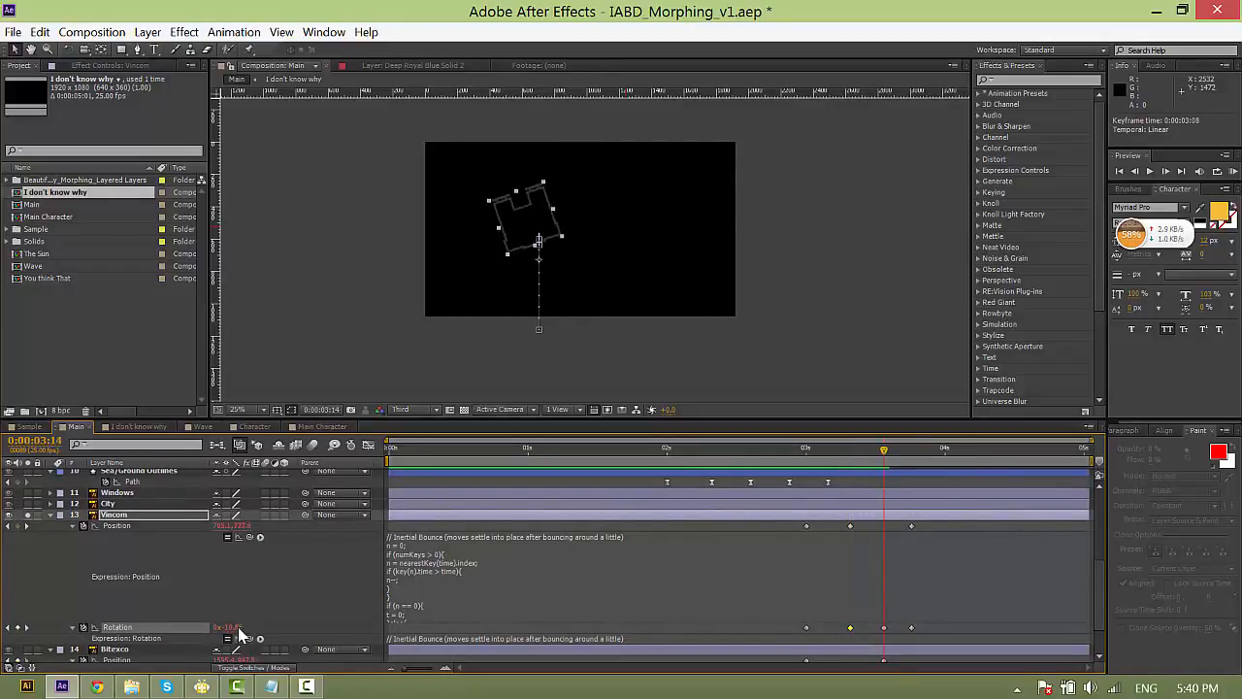
pyautogui.moveTo(242, 627); pyautogui.dragTo(254, 627)
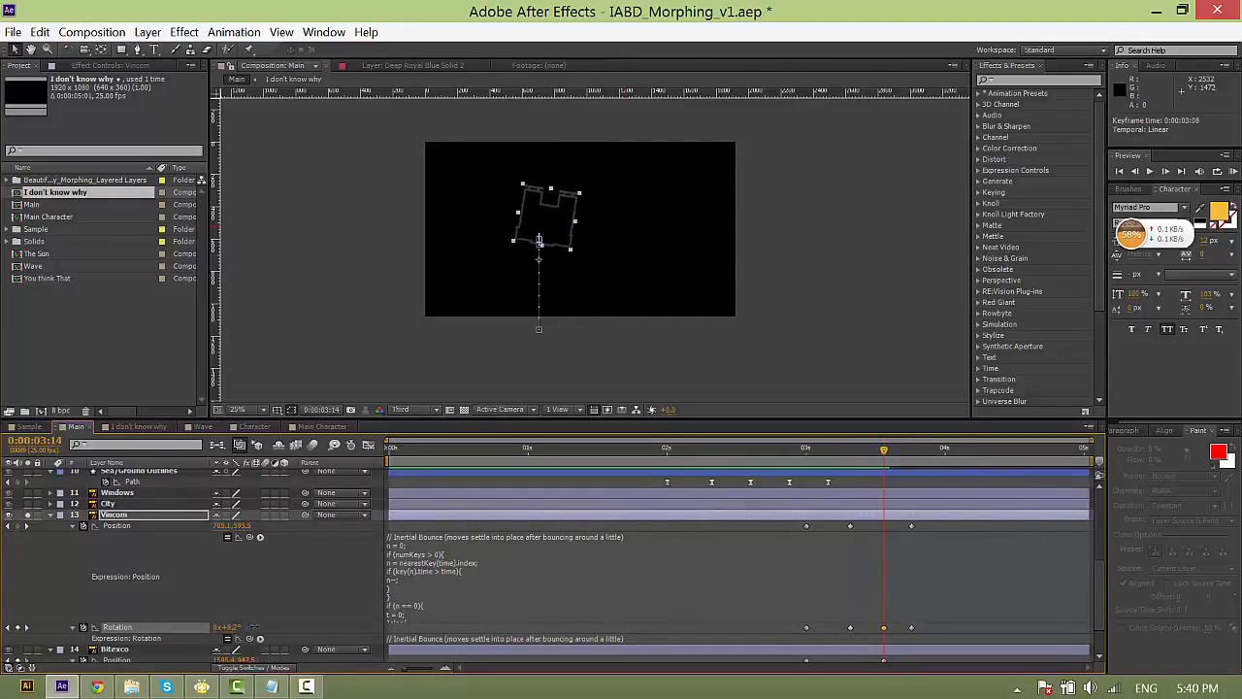
# Set the spatial interpolation of all three Vincom Position keyframes to Linear.
pyautogui.moveTo(885, 453); pyautogui.dragTo(812, 466)
pyautogui.moveTo(791, 530); pyautogui.dragTo(942, 523)
pyautogui.rightClick(910, 527)
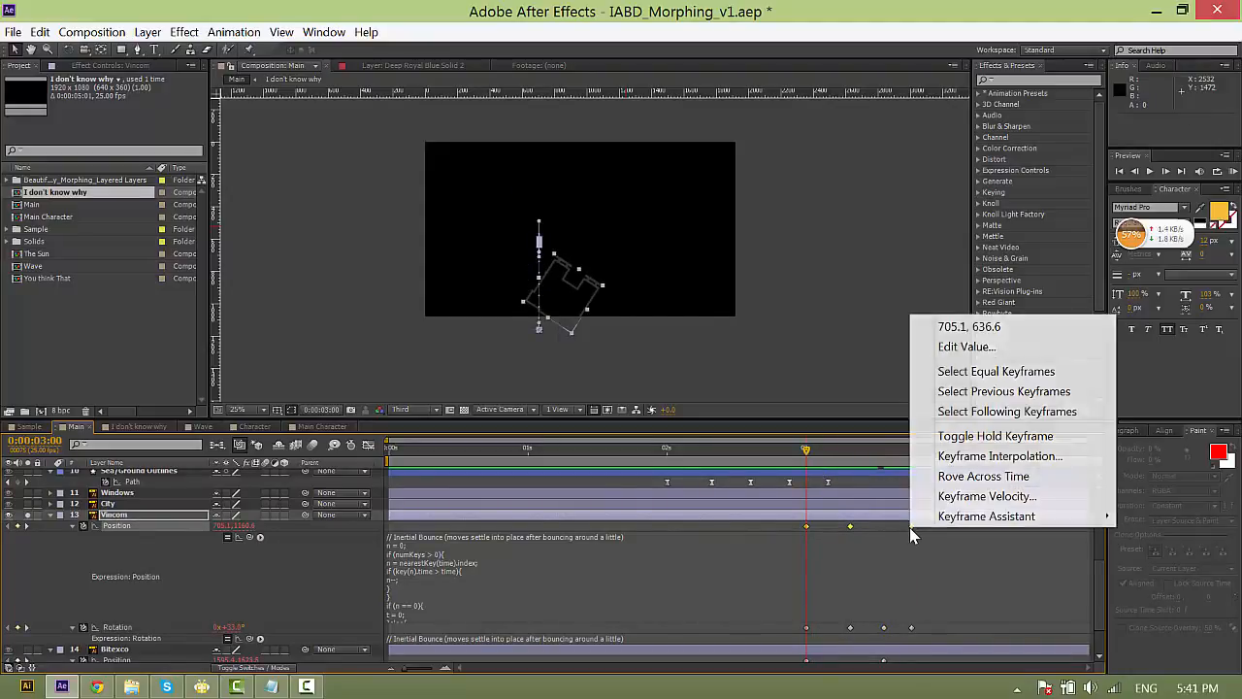
pyautogui.click(991, 456)
pyautogui.click(537, 301)
pyautogui.click(529, 344)
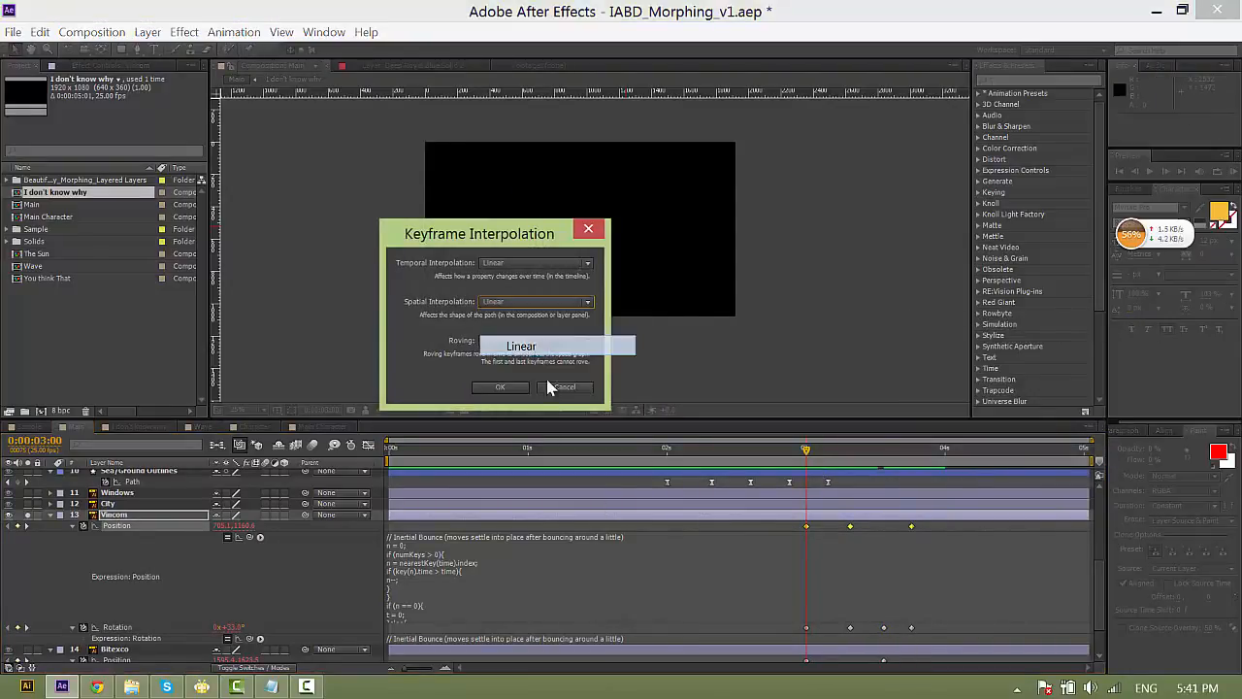
pyautogui.click(500, 386)
# Play Vincom's rise from 0:00:03:00 to check its bounce and swing.
pyautogui.press('space')
pyautogui.click(805, 451)
pyautogui.press('space')
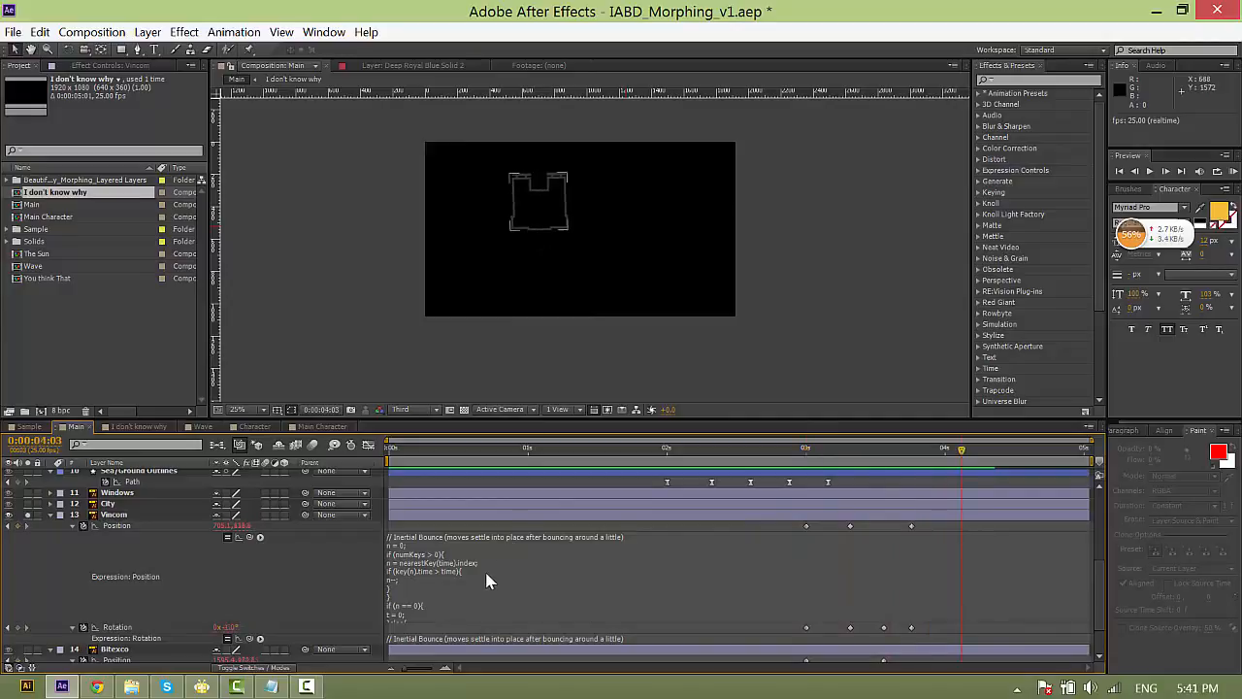
# Set amp to .03 in Vincom's Position expression and copy the whole expression over its Rotation expression.
pyautogui.click(455, 569)
pyautogui.click(449, 592)
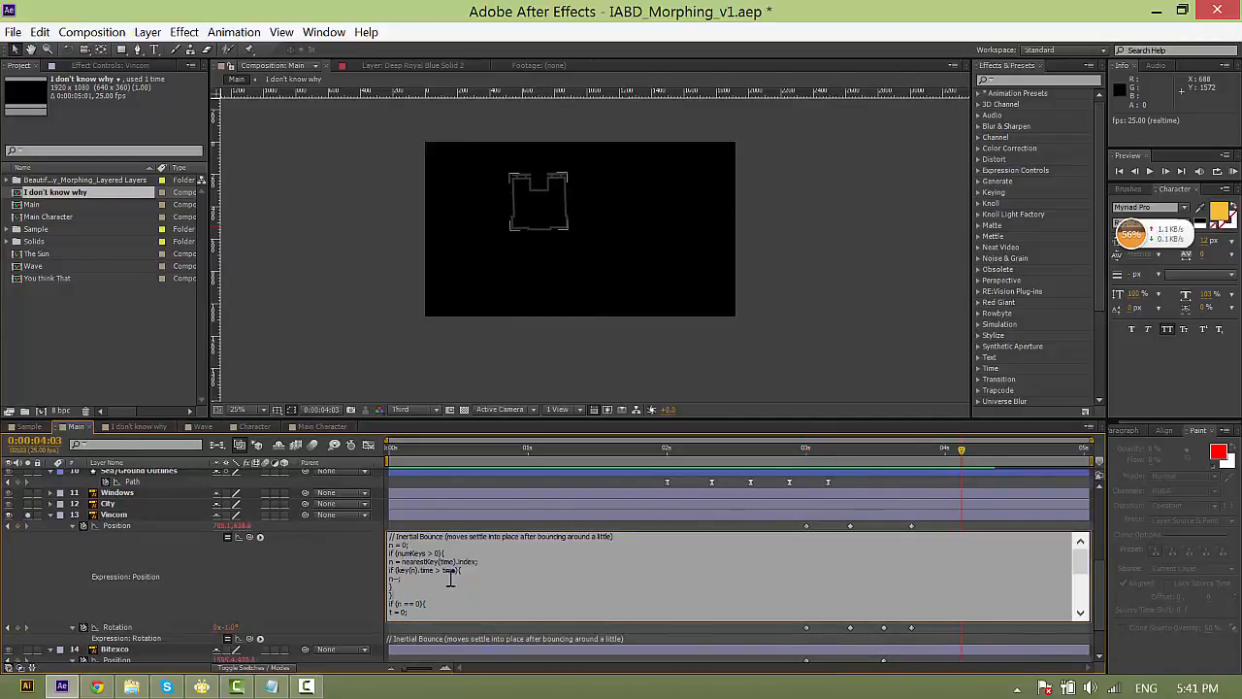
pyautogui.scroll(-3, 450, 577)
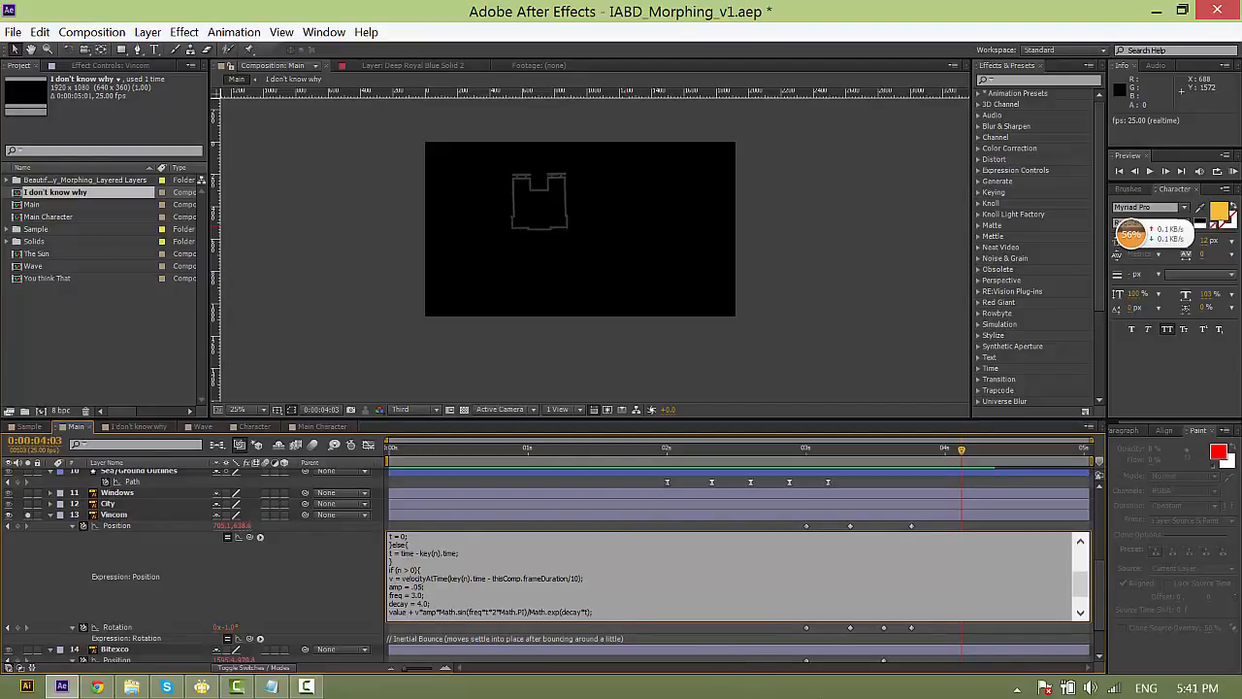
pyautogui.doubleClick(417, 586)
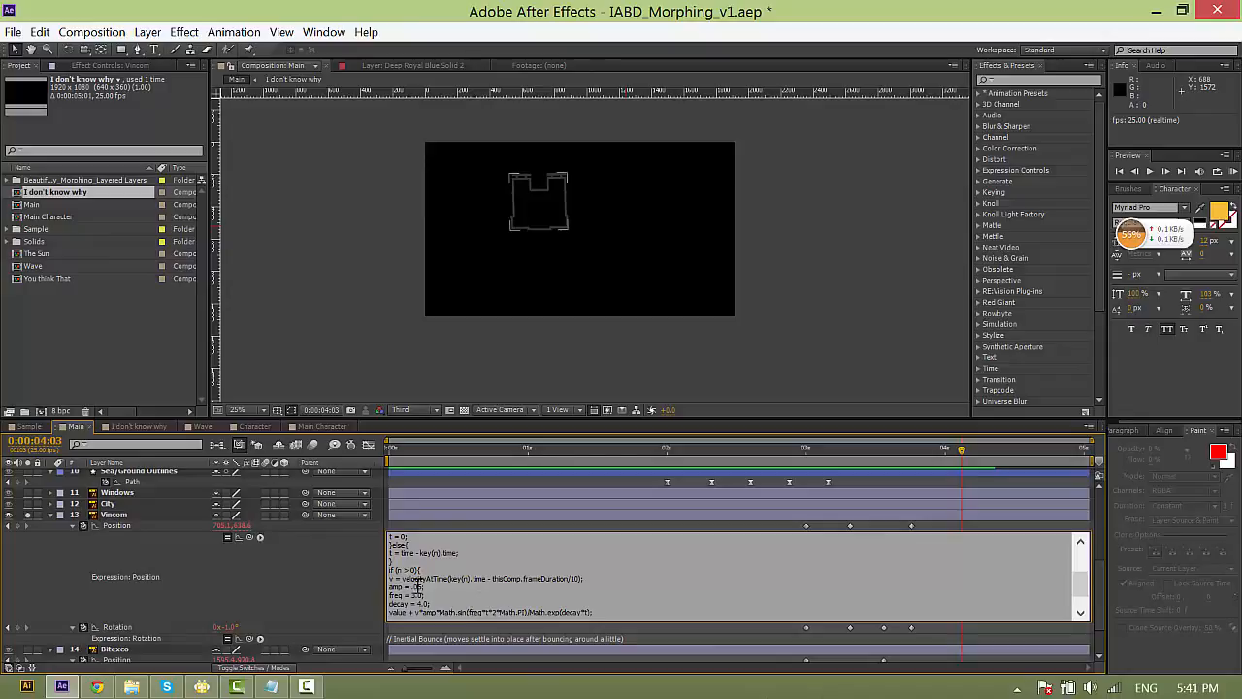
pyautogui.hotkey('ctrl', 'a')
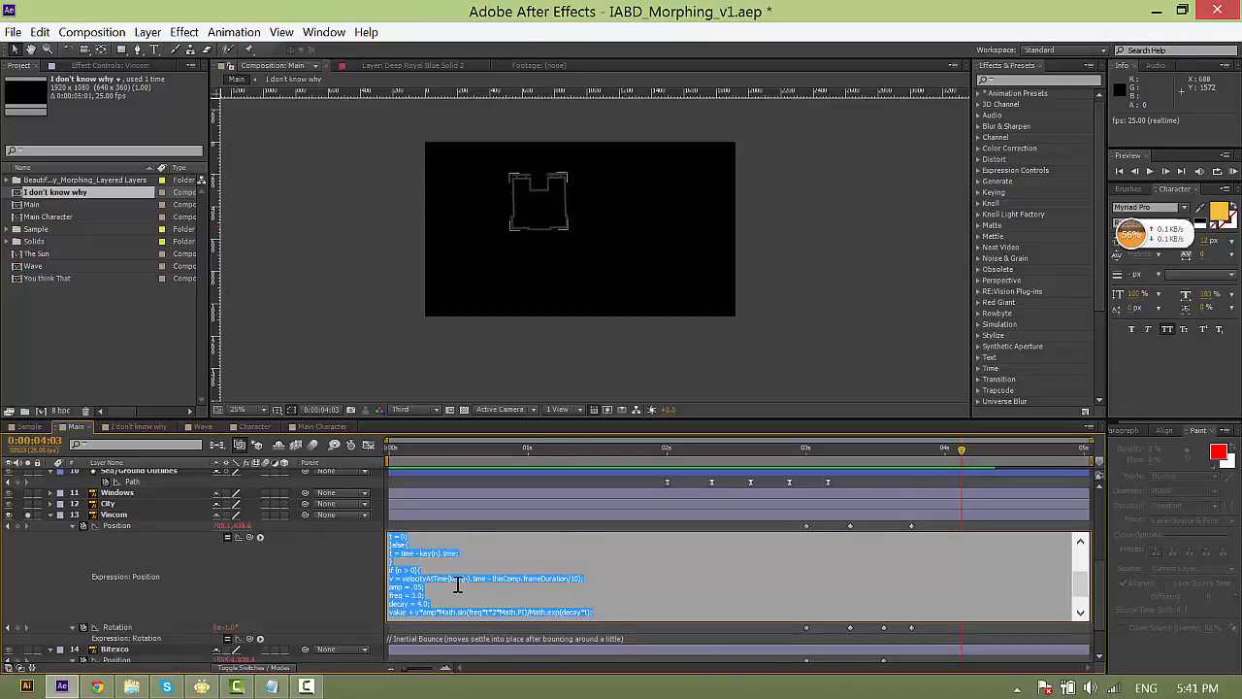
pyautogui.click(447, 640)
pyautogui.hotkey('ctrl', 'v')
pyautogui.click(254, 603)
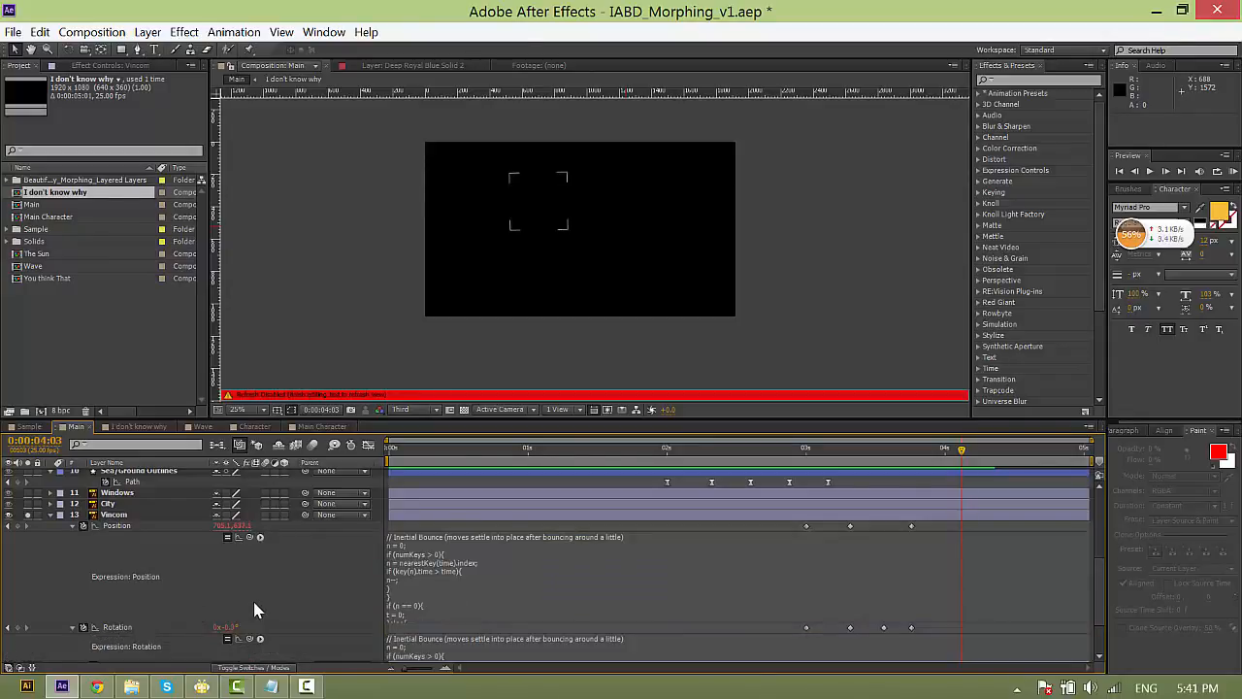
# Preview the building animation from 0:00:03:00 and move the Bitexco layer's last Position keyframe to 0:00:03:19.
pyautogui.click(809, 457)
pyautogui.press('space')
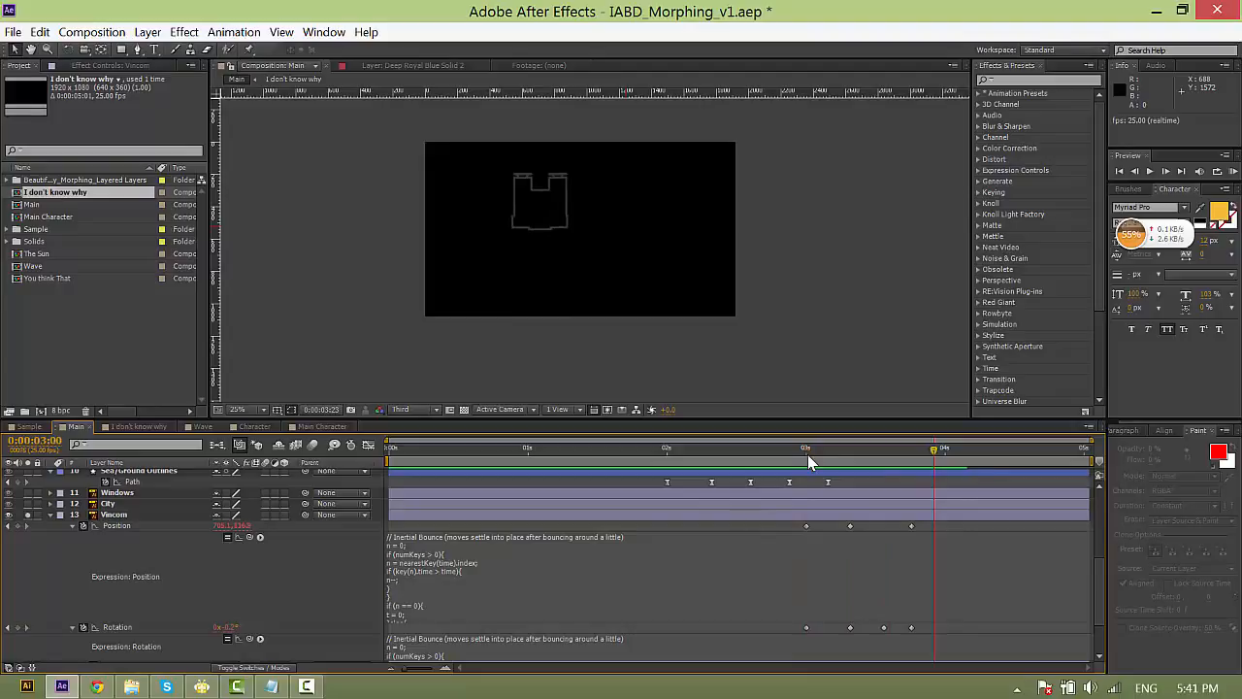
pyautogui.scroll(-3, 839, 606)
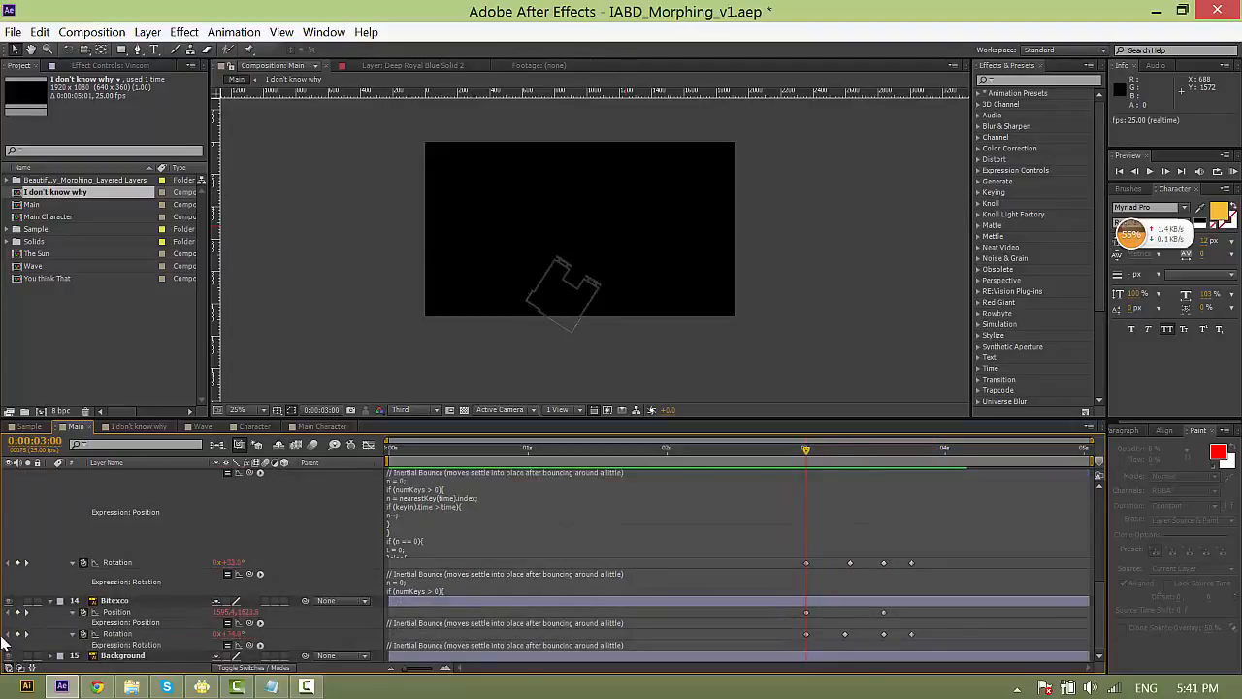
pyautogui.click(124, 604)
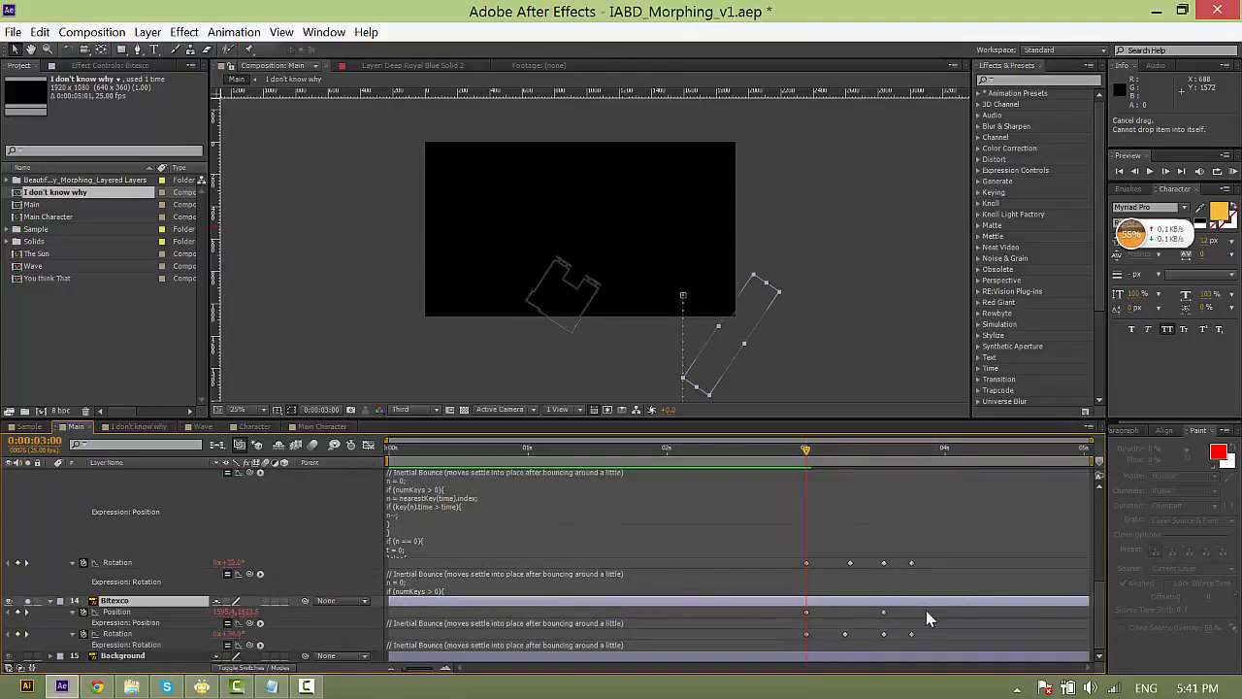
pyautogui.click(885, 619)
pyautogui.click(891, 614)
pyautogui.moveTo(885, 612); pyautogui.dragTo(950, 612)
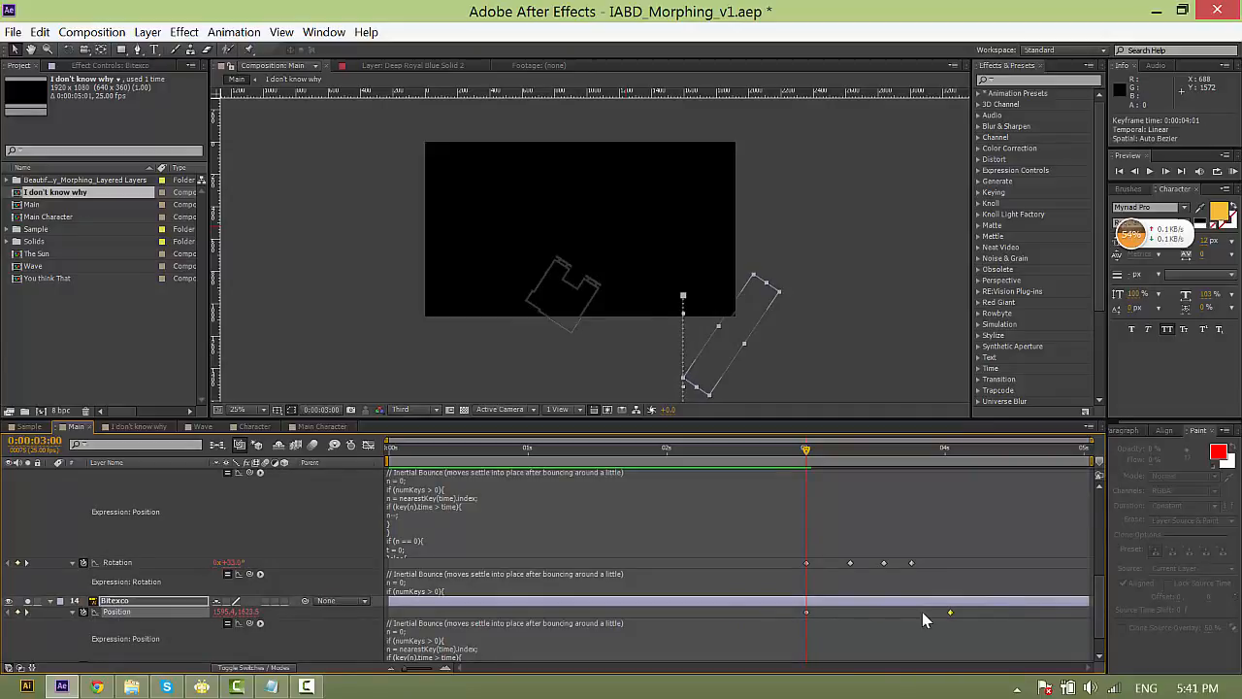
pyautogui.scroll(2, 895, 600)
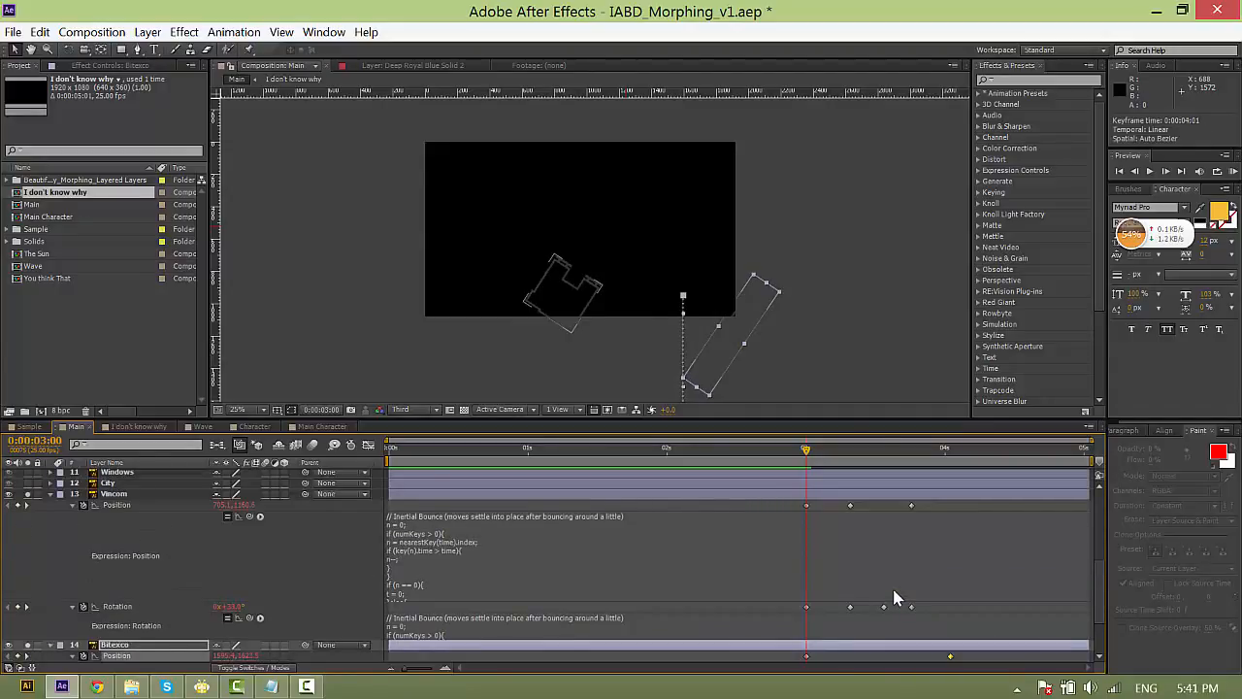
pyautogui.scroll(-3, 898, 596)
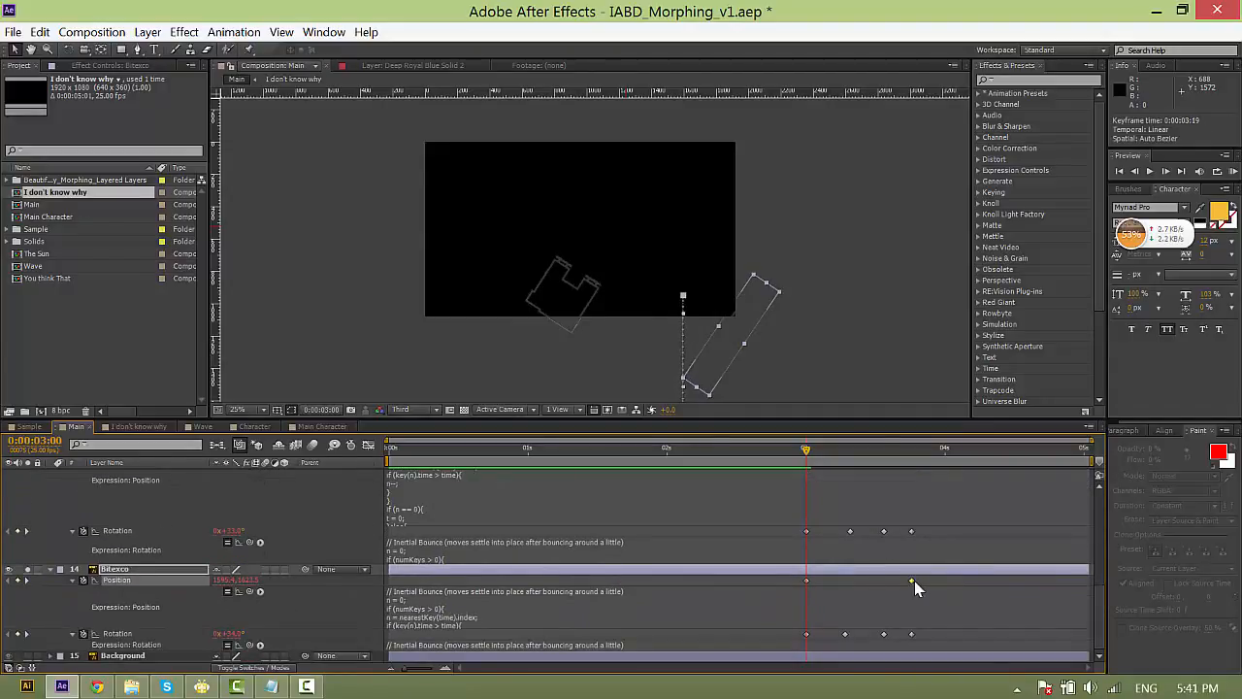
# Raise Bitexco to about 1595.4, 982.5 at 0:00:03:07 and give its three Position keyframes Linear spatial interpolation, locked to time.
pyautogui.click(845, 453)
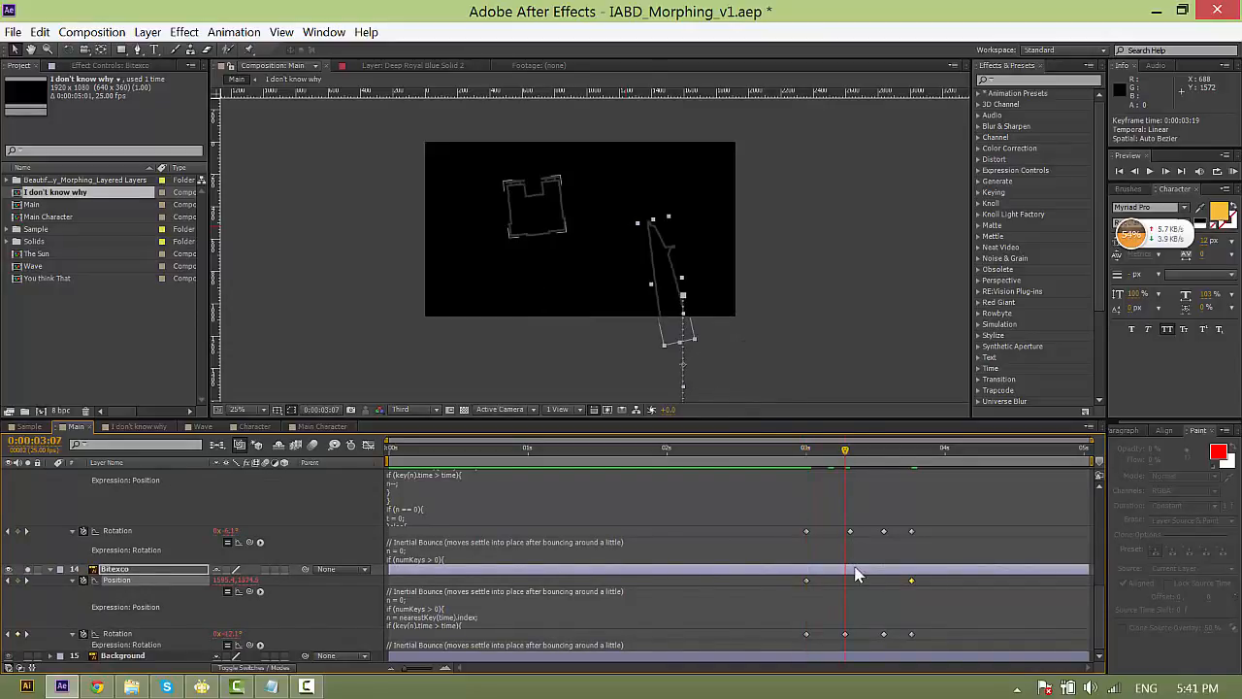
pyautogui.moveTo(669, 278); pyautogui.dragTo(668, 215)
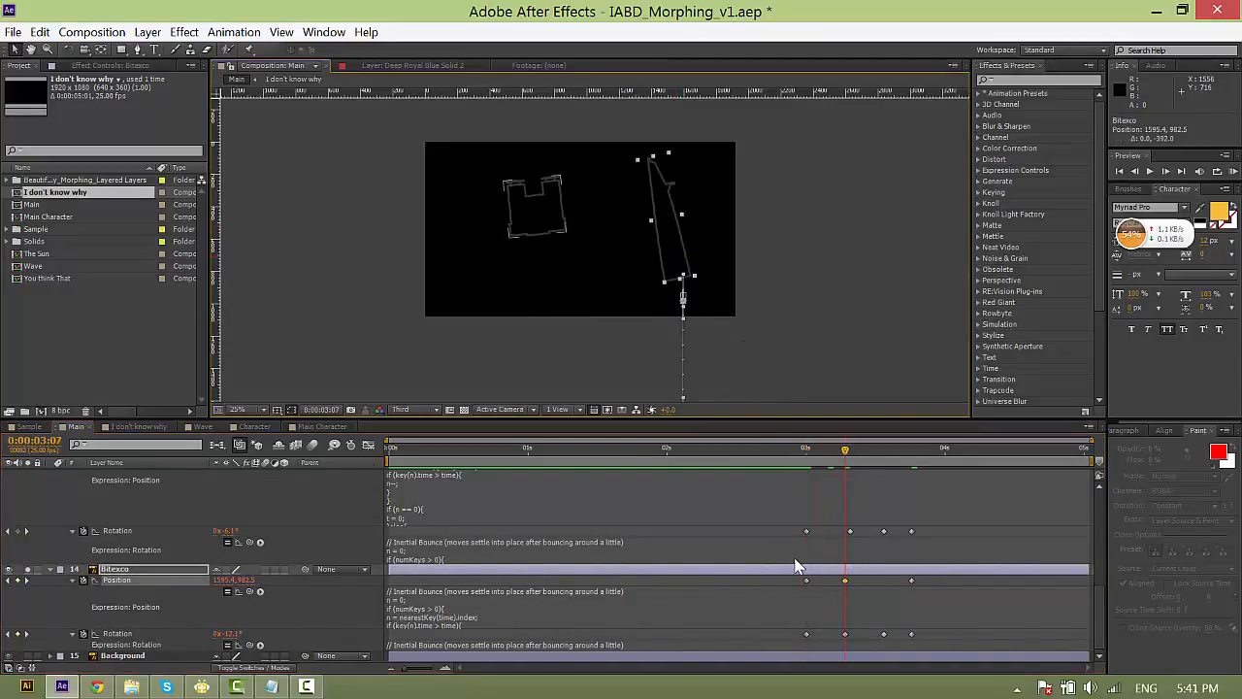
pyautogui.moveTo(799, 585); pyautogui.dragTo(915, 589)
pyautogui.rightClick(912, 582)
pyautogui.click(980, 507)
pyautogui.click(557, 302)
pyautogui.click(517, 349)
pyautogui.click(493, 386)
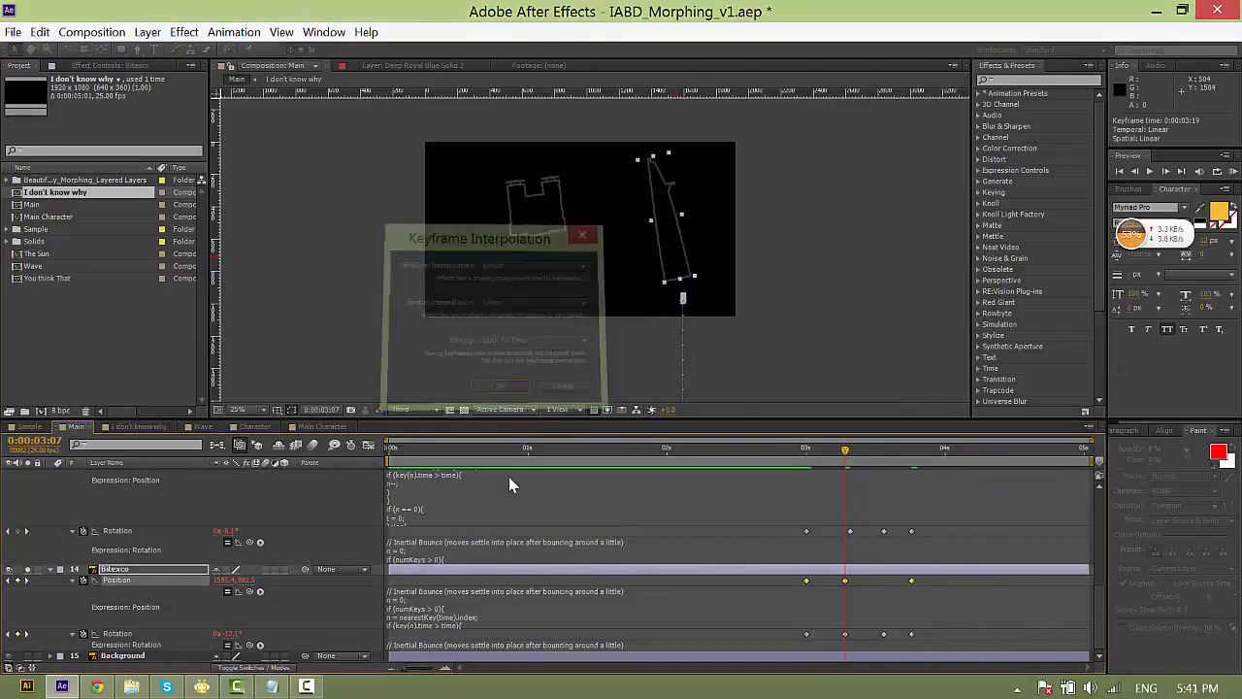
# Paste the copied Inertial Bounce expression into the Position and Rotation expressions of the Bitexco layer.
pyautogui.click(493, 593)
pyautogui.hotkey('ctrl', 'v')
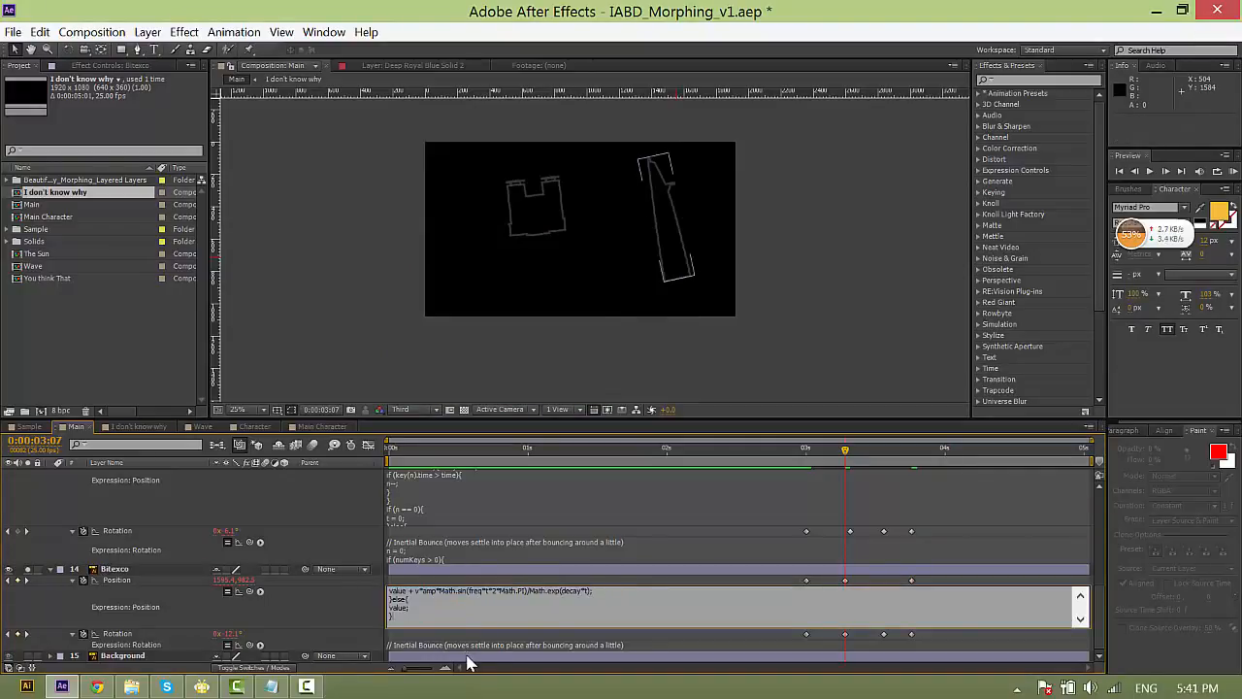
pyautogui.click(469, 645)
pyautogui.hotkey('ctrl', 'v')
pyautogui.click(379, 613)
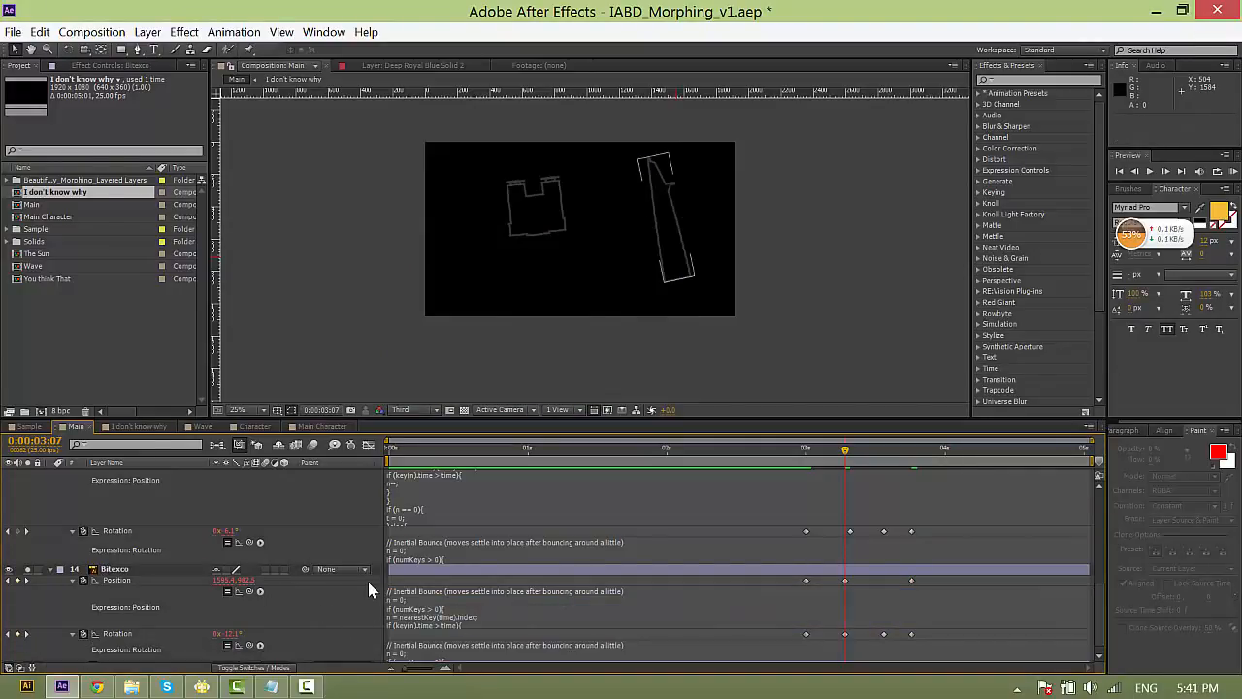
# Adjust Bitexco's Rotation at 0:00:03:07 and shift its middle Position keyframe slightly later in time.
pyautogui.click(808, 451)
pyautogui.press('space')
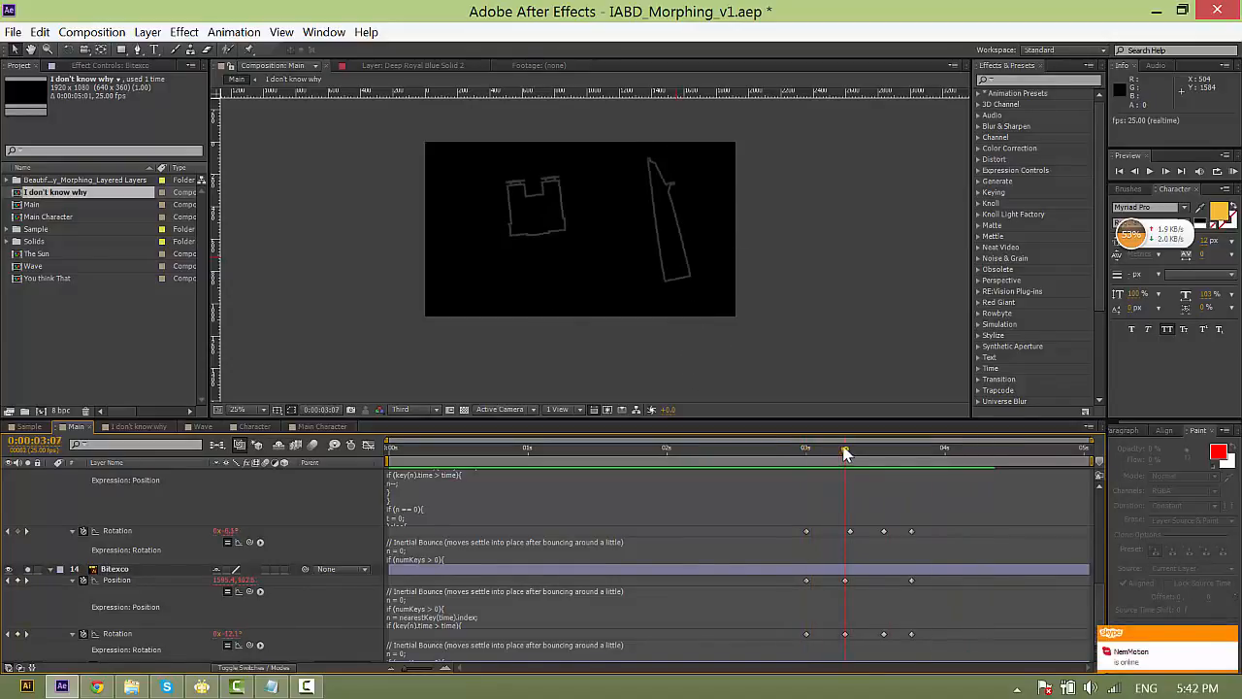
pyautogui.moveTo(233, 633); pyautogui.dragTo(253, 633)
pyautogui.click(812, 452)
pyautogui.moveTo(845, 581); pyautogui.dragTo(856, 583)
pyautogui.click(838, 585)
# Preview the adjusted Bitexco movement from 0:00:03:00.
pyautogui.moveTo(811, 452); pyautogui.dragTo(806, 453)
pyautogui.press('space')
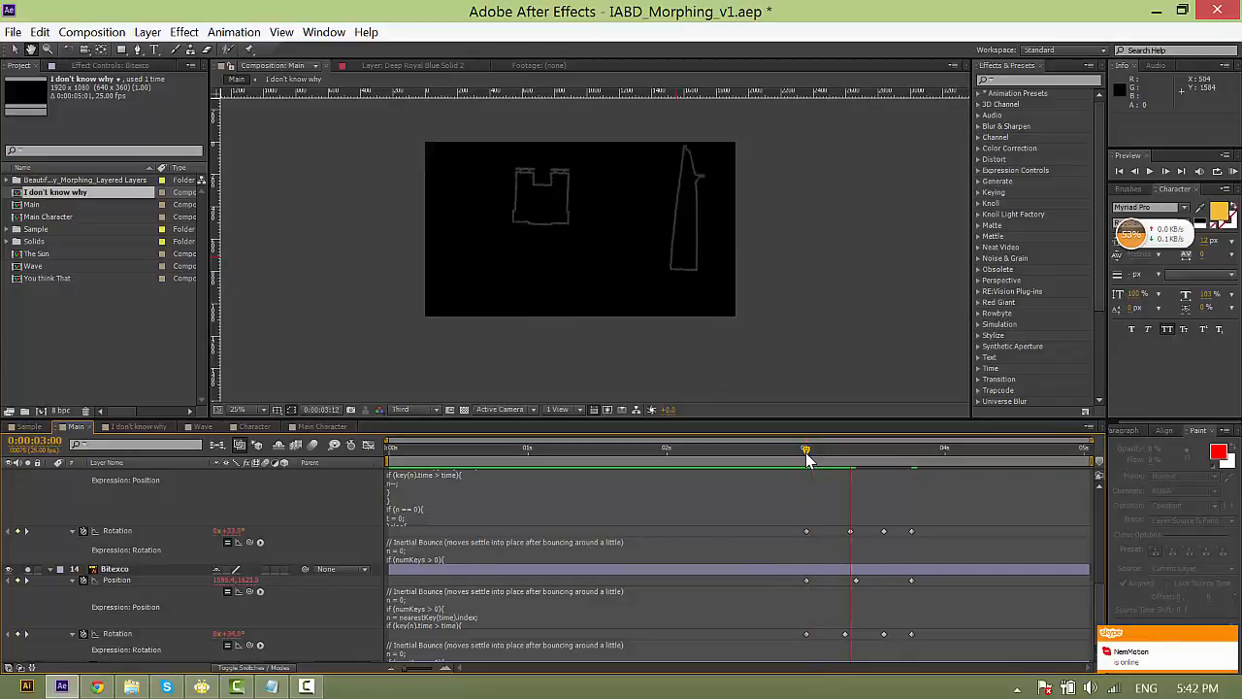
pyautogui.click(812, 452)
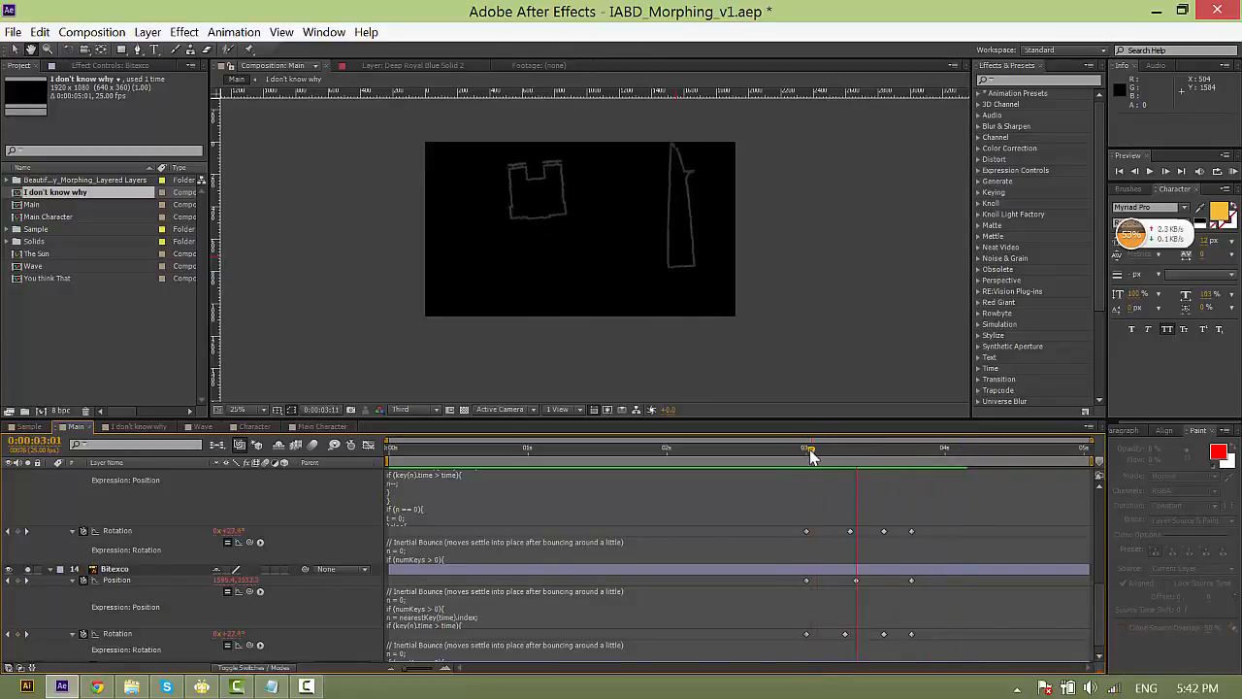
# Trim the In points of the Bitexco and Vincom layers to 0:00:03:00 and collapse their keyframed properties.
pyautogui.click(807, 453)
pyautogui.click(819, 571)
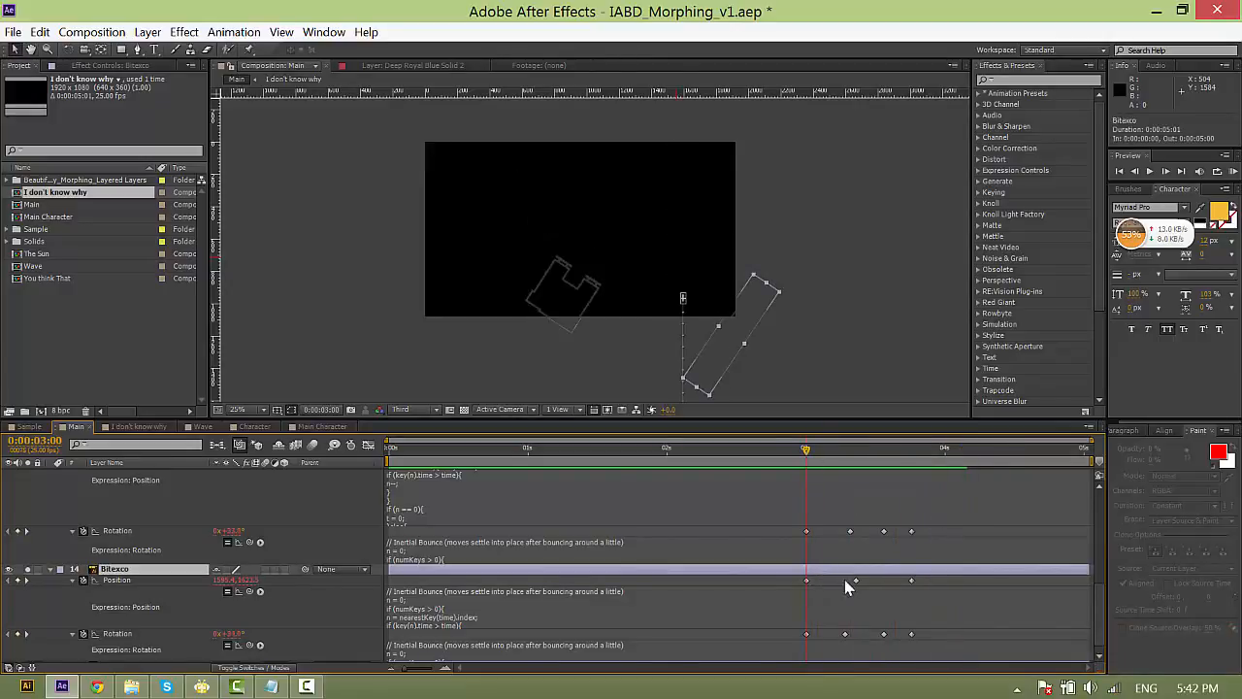
pyautogui.scroll(5, 845, 577)
pyautogui.keyDown('shift'); pyautogui.click(827, 583); pyautogui.keyUp('shift')
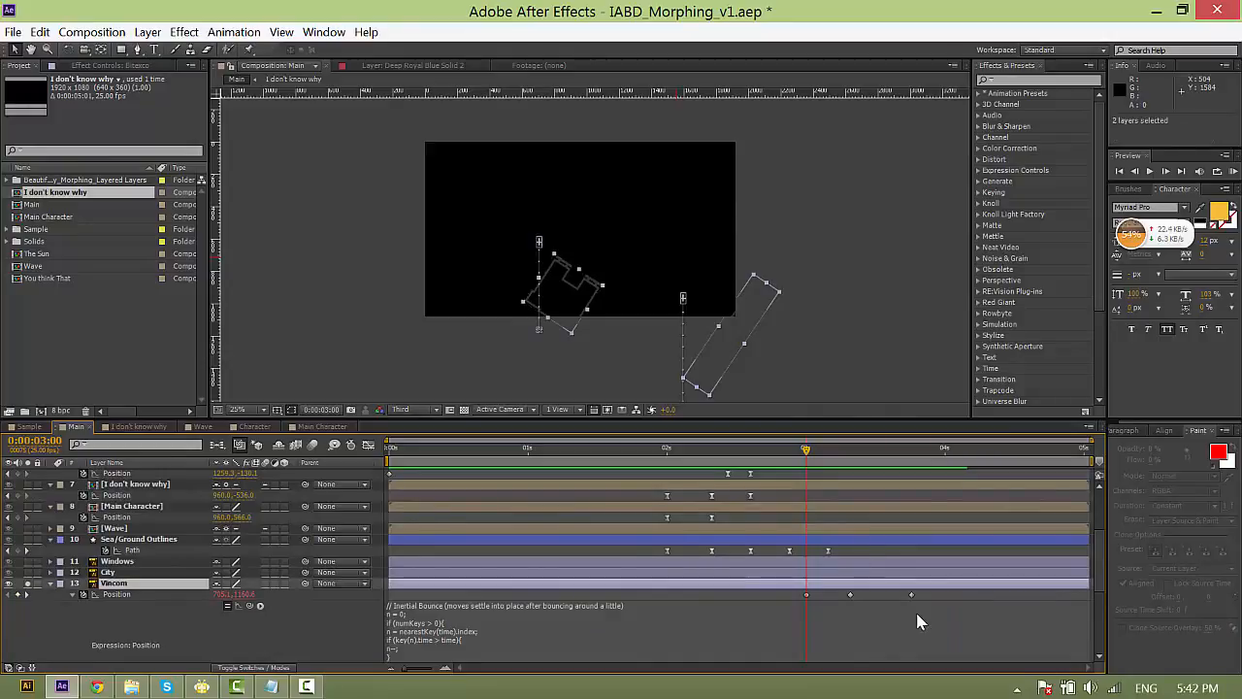
pyautogui.hotkey('alt', '[')
pyautogui.scroll(-1, 927, 615)
pyautogui.press('u')
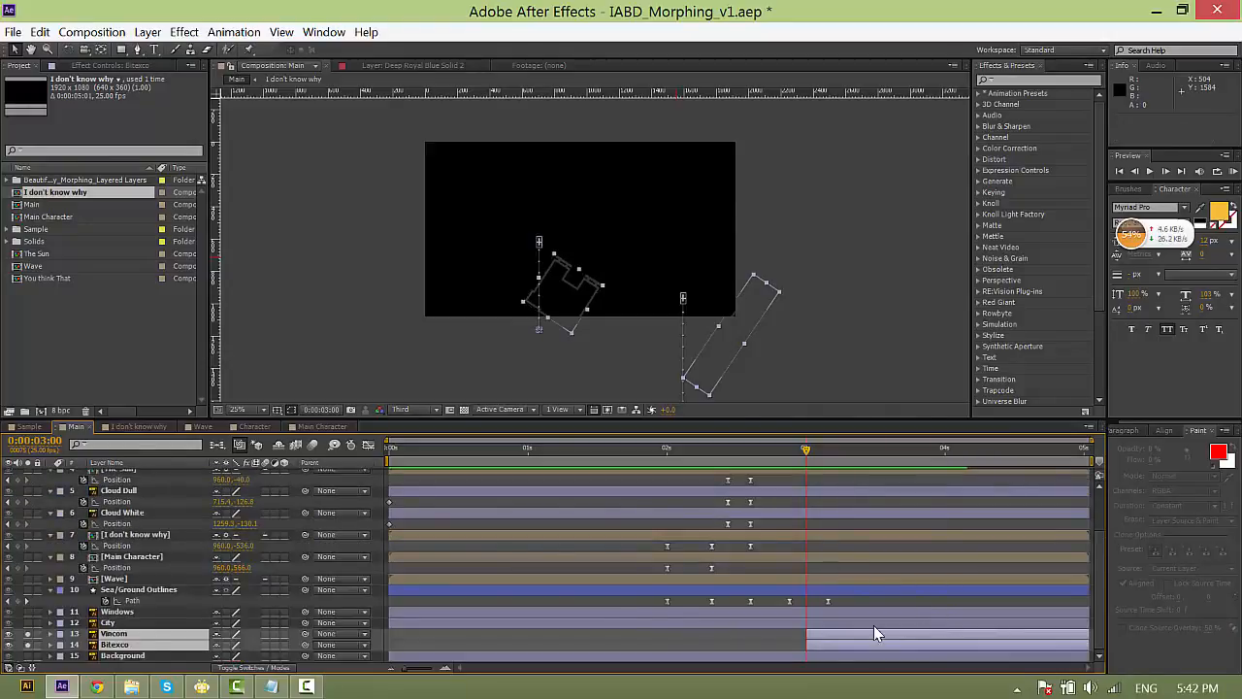
# Solo the Sea/Ground Outlines layer with the two buildings and preview the animation from 0:00:02:15.
pyautogui.click(130, 591)
pyautogui.click(28, 591)
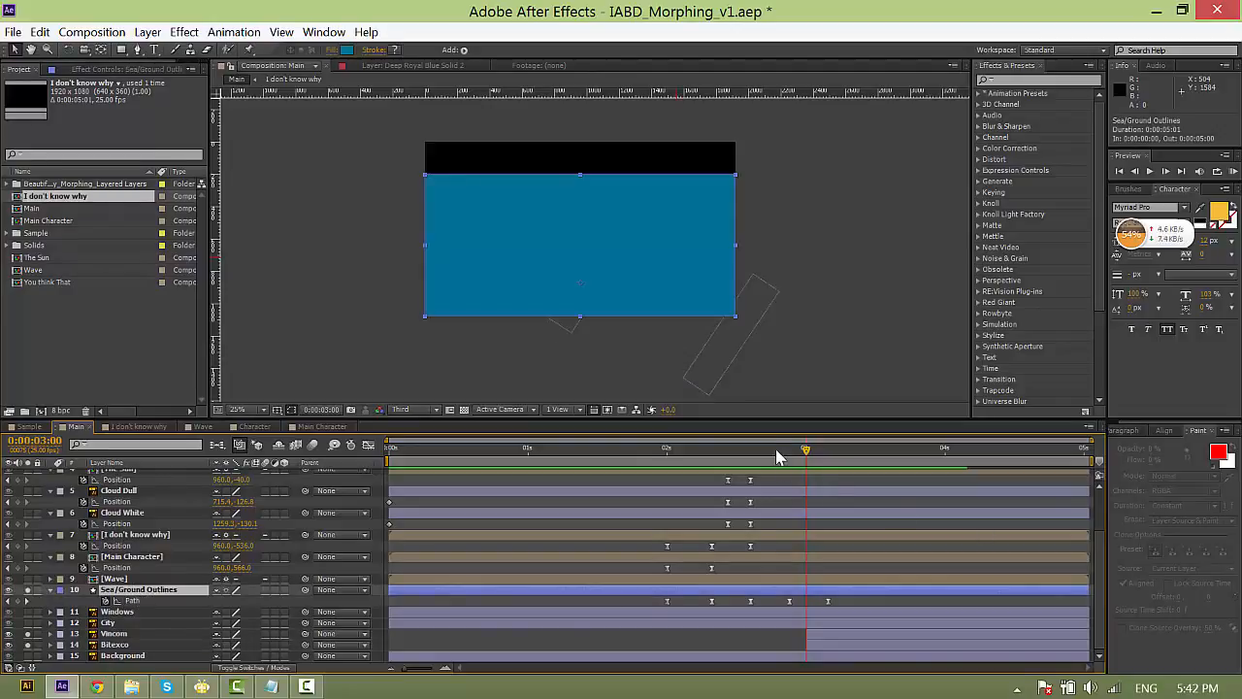
pyautogui.click(742, 451)
pyautogui.press('space')
pyautogui.press('space')
pyautogui.click(751, 451)
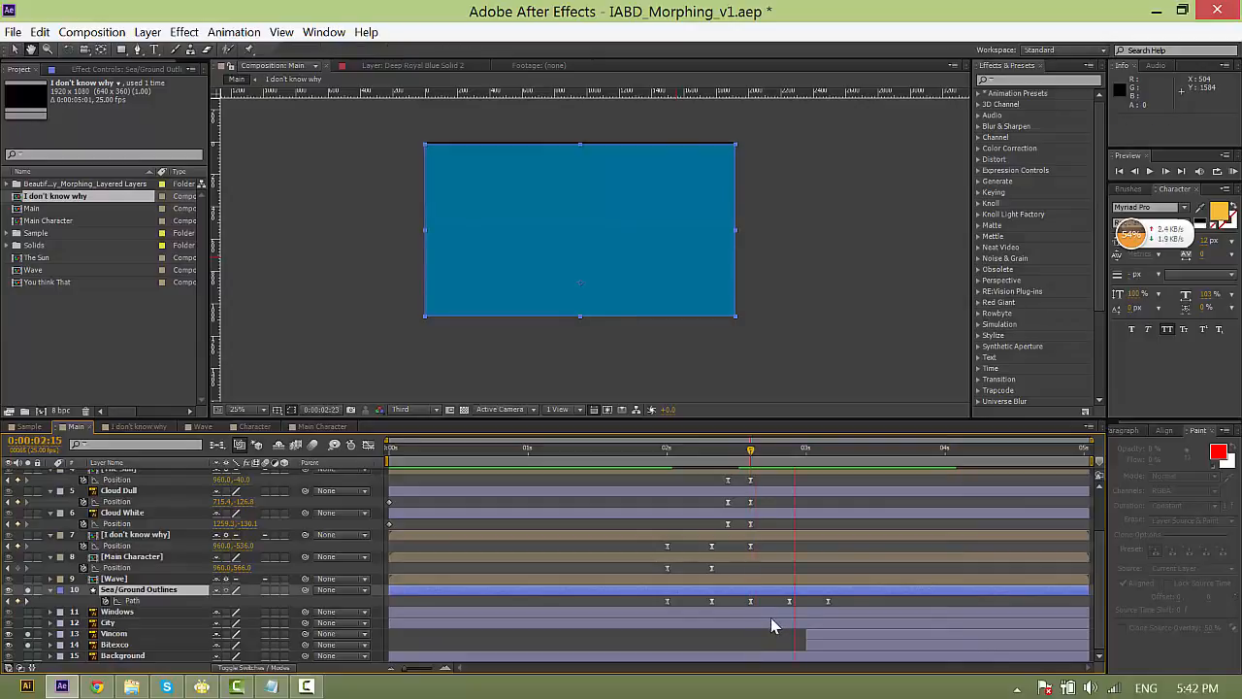
pyautogui.press('space')
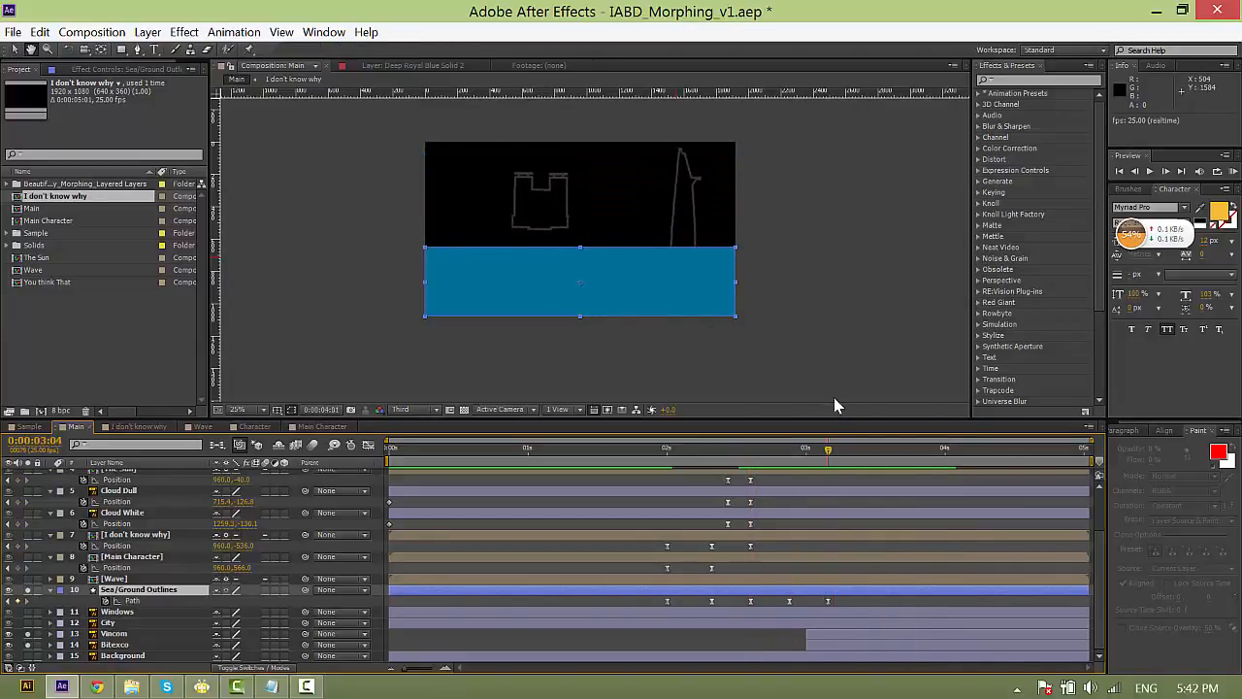
# Save the project and solo the City layer with the playhead at 0:00:03:00.
pyautogui.click(851, 369)
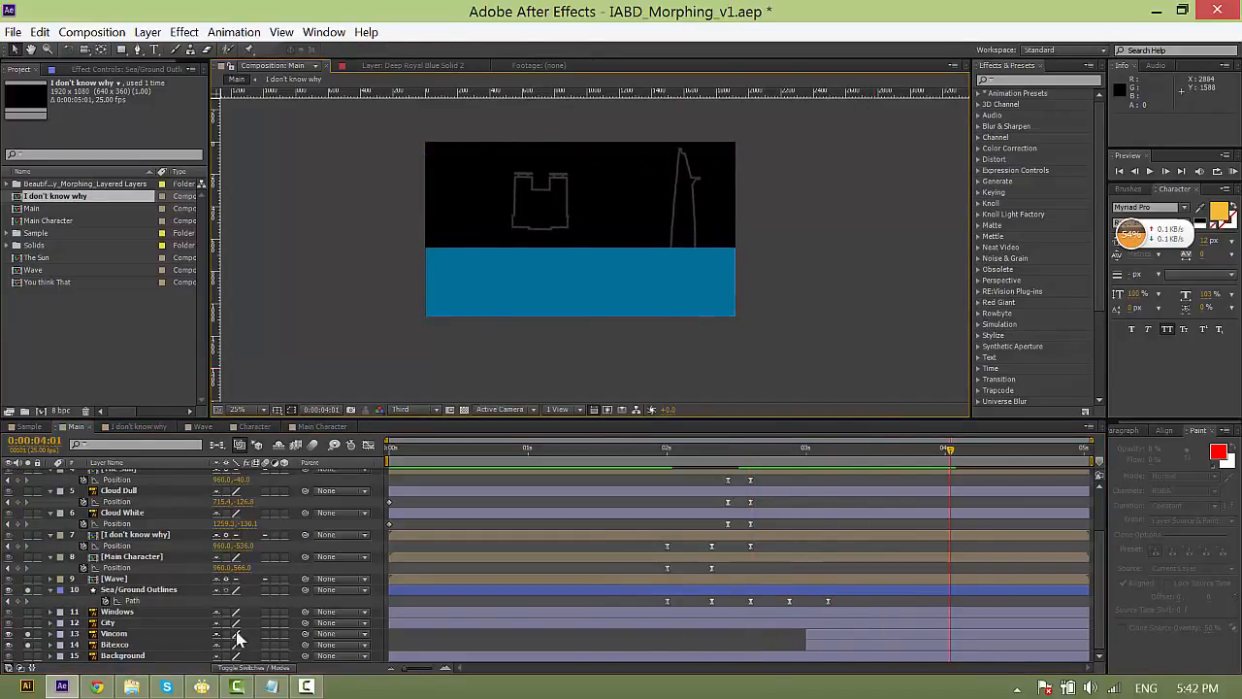
pyautogui.hotkey('ctrl', 's')
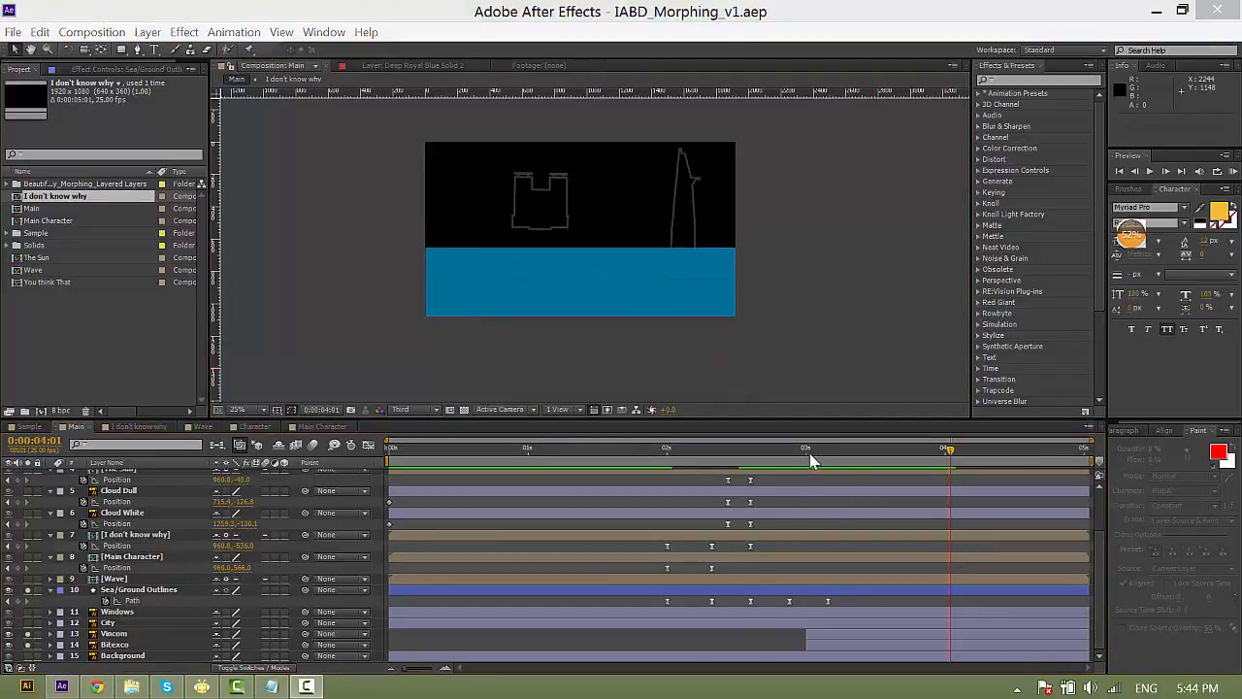
pyautogui.click(806, 449)
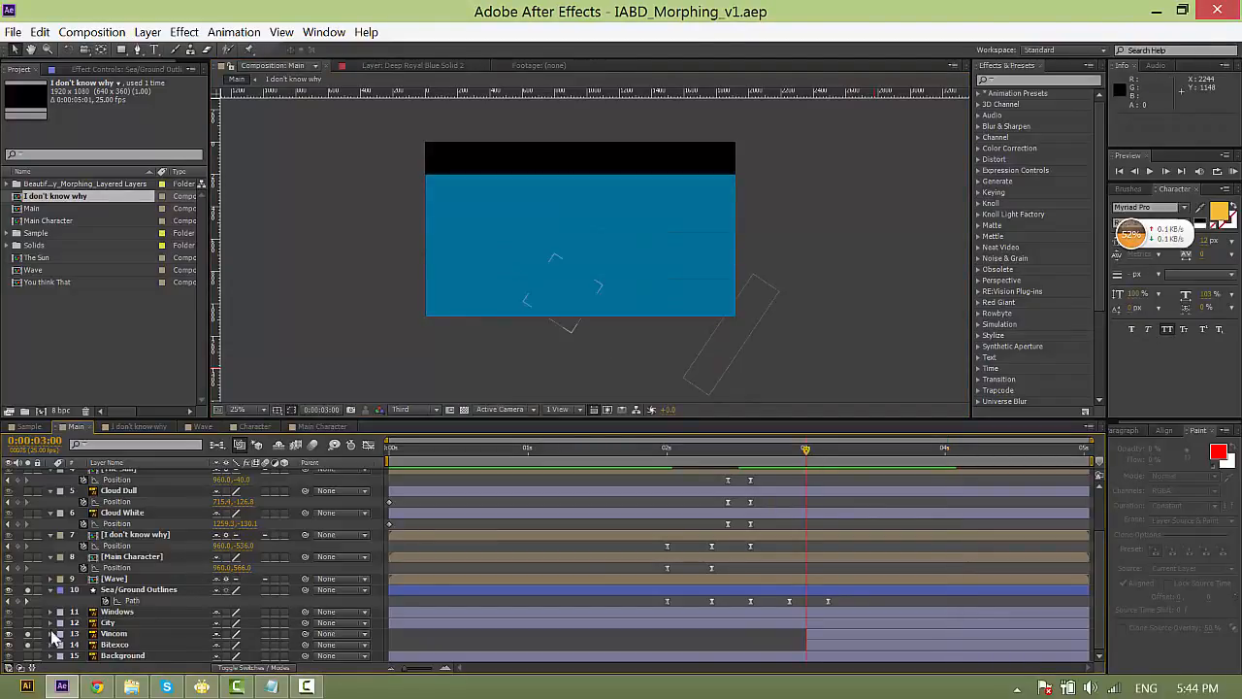
pyautogui.click(111, 622)
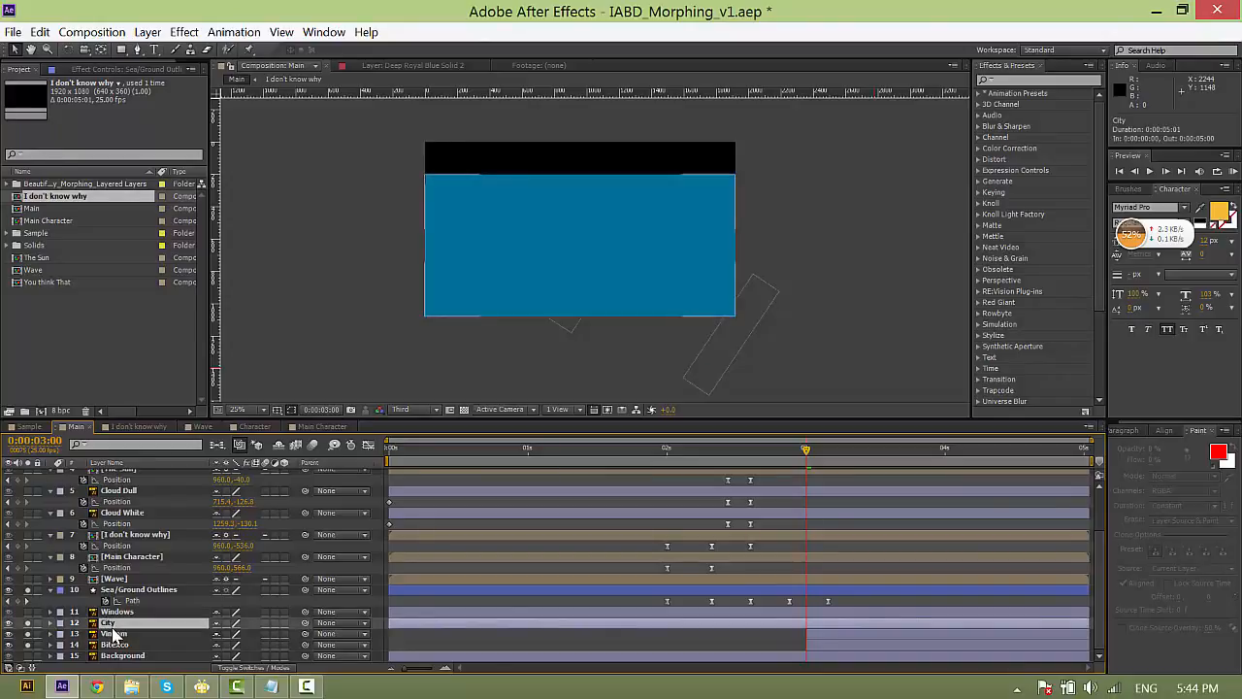
# Reveal the Bitexco layer's Position and Rotation properties and copy its four Rotation keyframes.
pyautogui.click(820, 643)
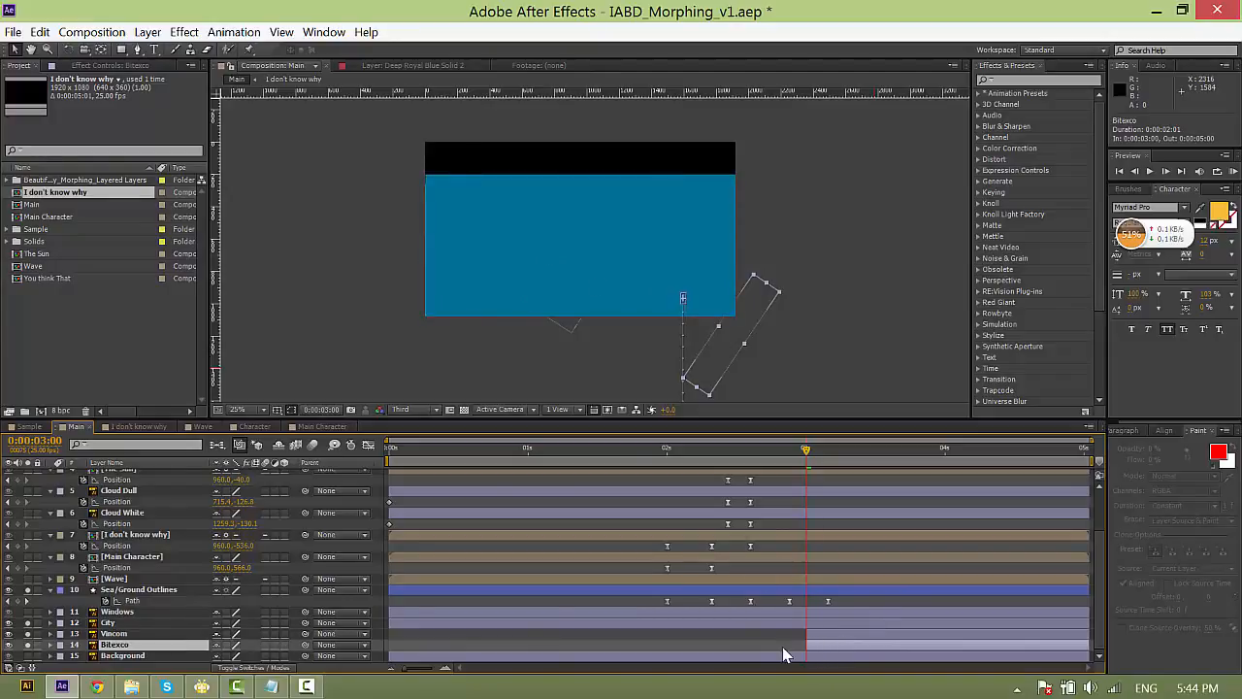
pyautogui.press('e')
pyautogui.press('e')
pyautogui.scroll(-2, 854, 601)
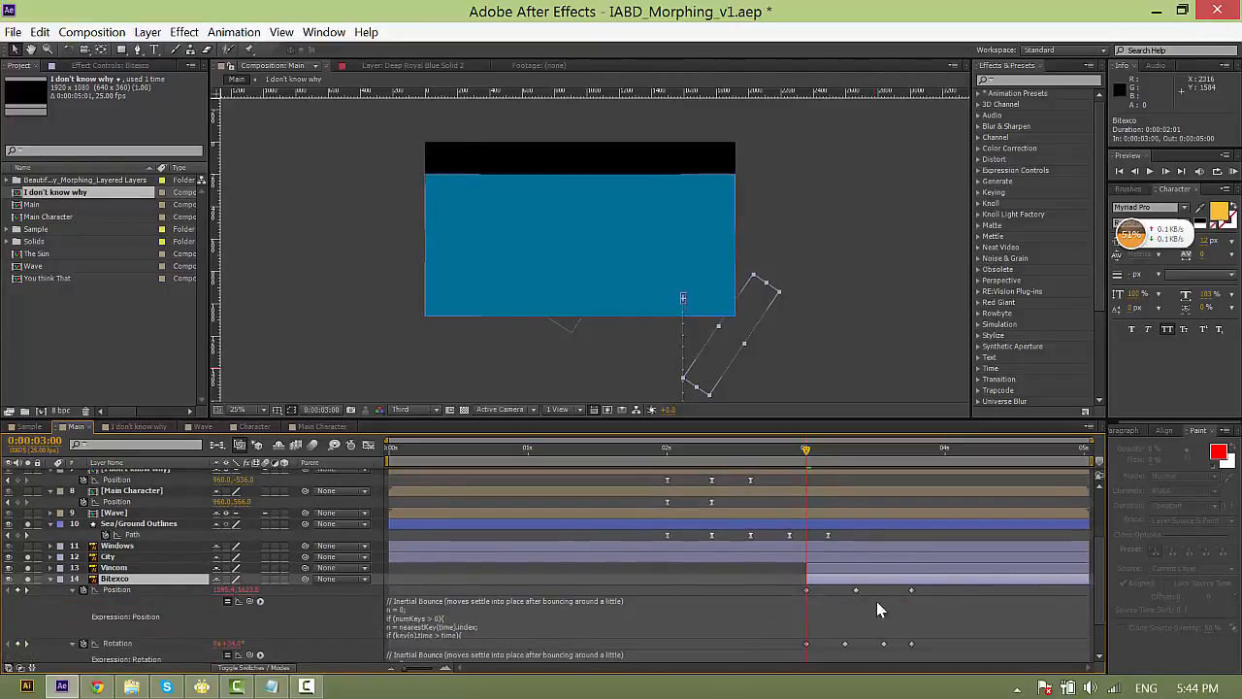
pyautogui.scroll(-1, 62, 604)
pyautogui.moveTo(943, 620); pyautogui.dragTo(796, 649)
pyautogui.hotkey('ctrl', 'c')
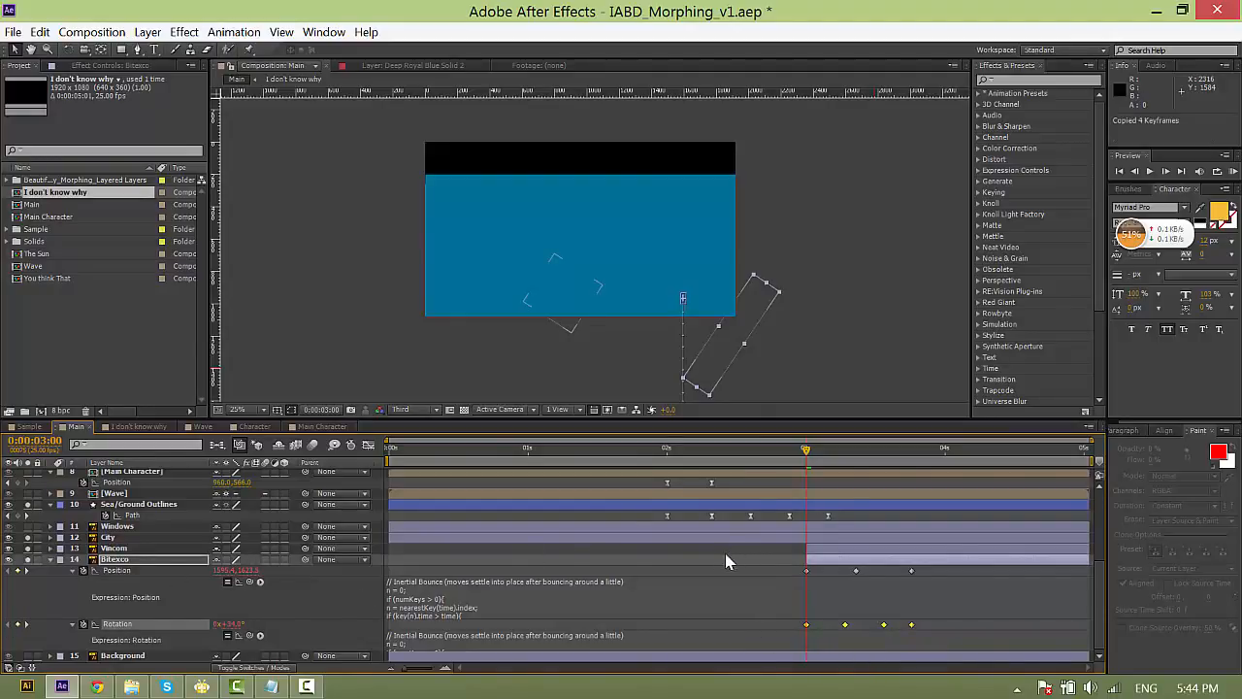
# Hide the Sea/Ground Outlines layer and reveal the City layer's Rotation property.
pyautogui.click(115, 537)
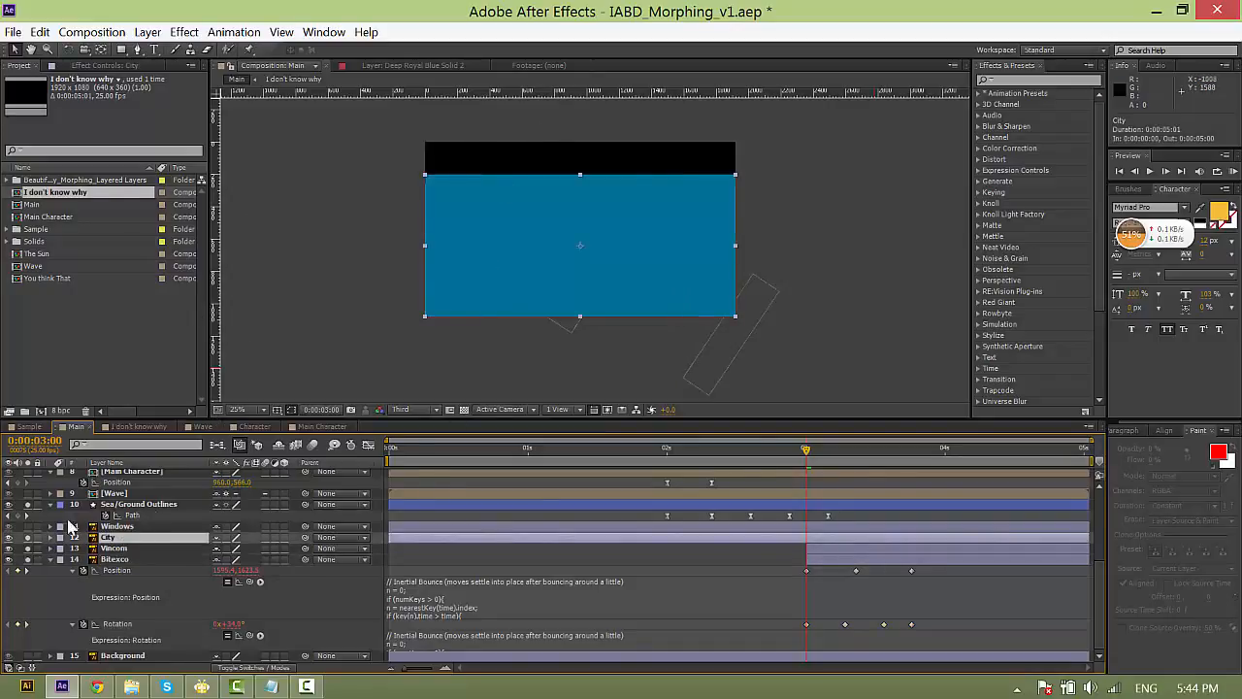
pyautogui.click(9, 505)
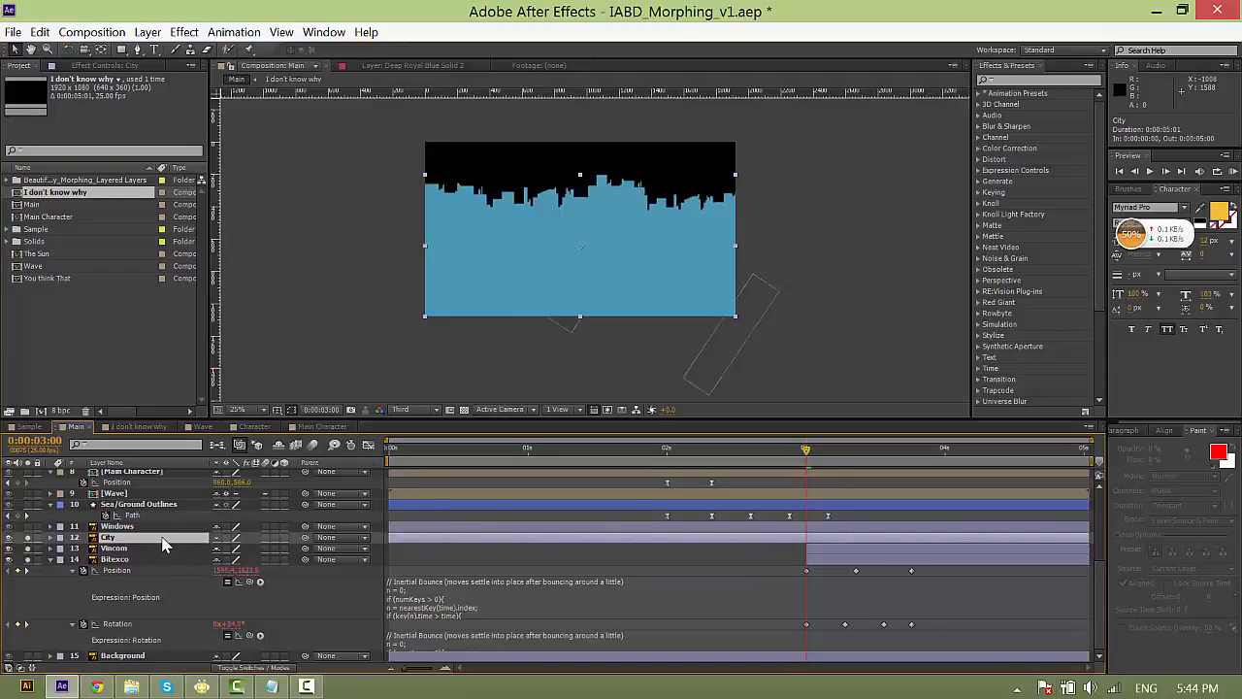
pyautogui.hotkey('alt', 'shift', 'r')
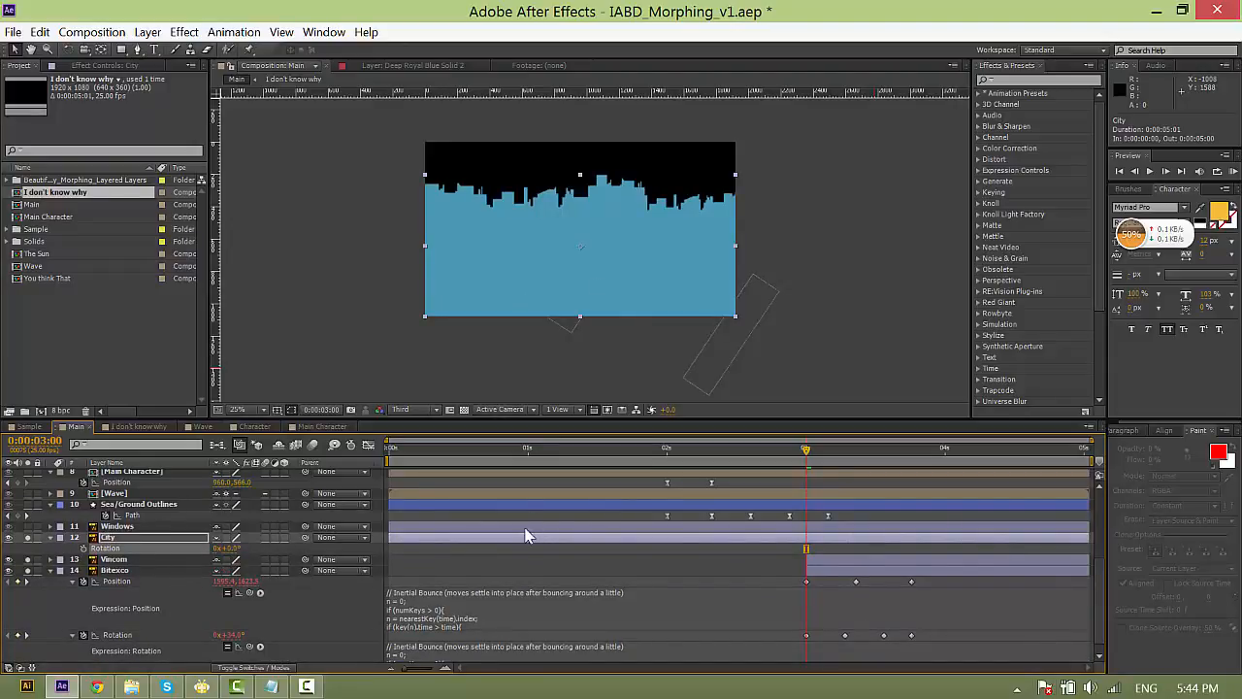
# Try the copied Rotation keyframes on the City layer from 0:00:03:00, check the motion, and undo the paste.
pyautogui.hotkey('ctrl', 'v')
pyautogui.click(866, 550)
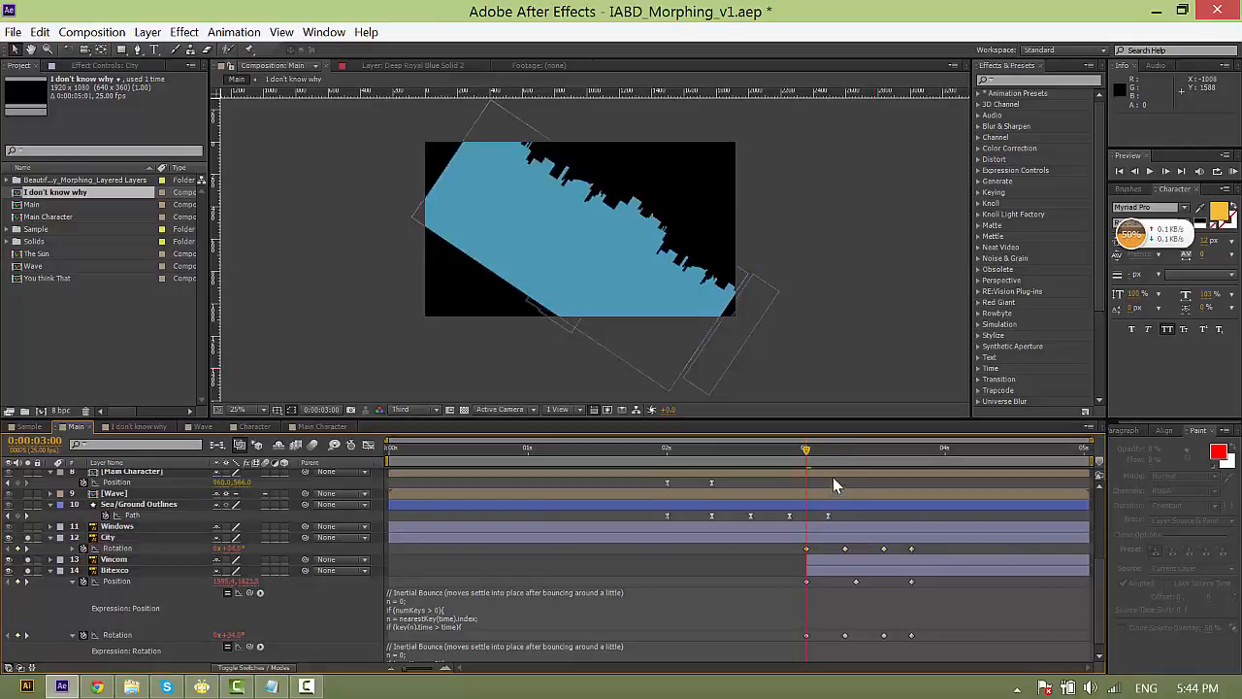
pyautogui.moveTo(808, 452)
pyautogui.mouseDown()
pyautogui.moveTo(892, 453)
pyautogui.moveTo(807, 450)
pyautogui.mouseUp()
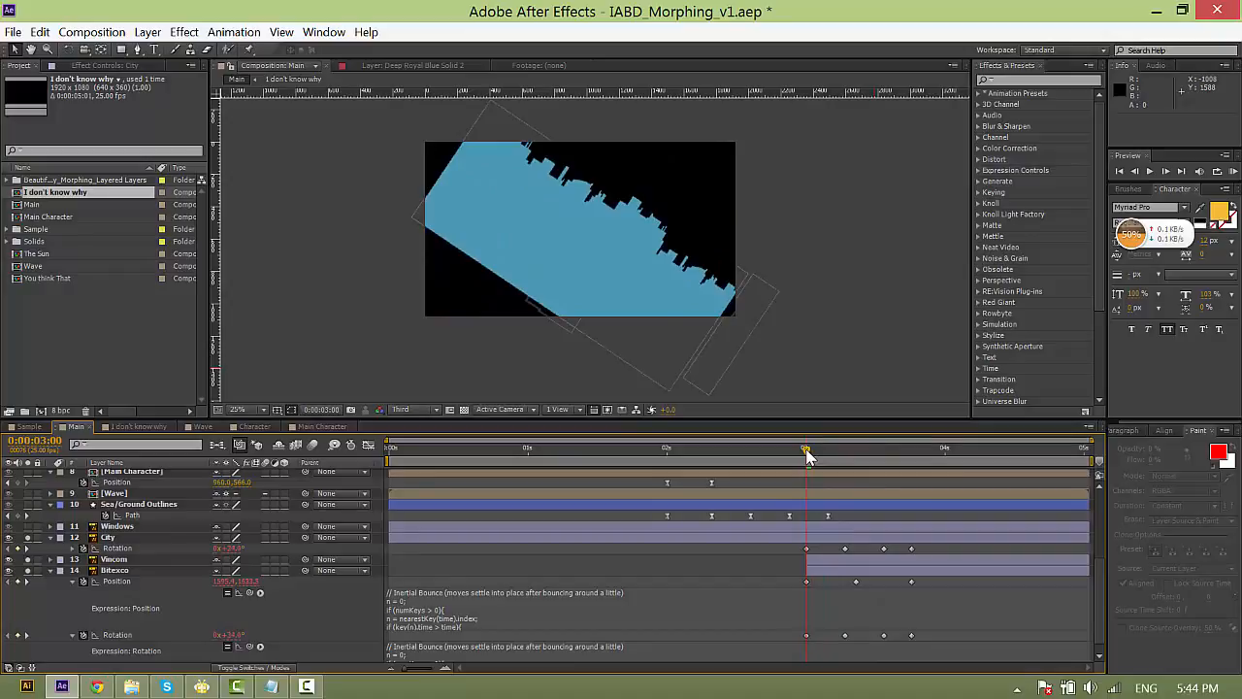
pyautogui.click(561, 276)
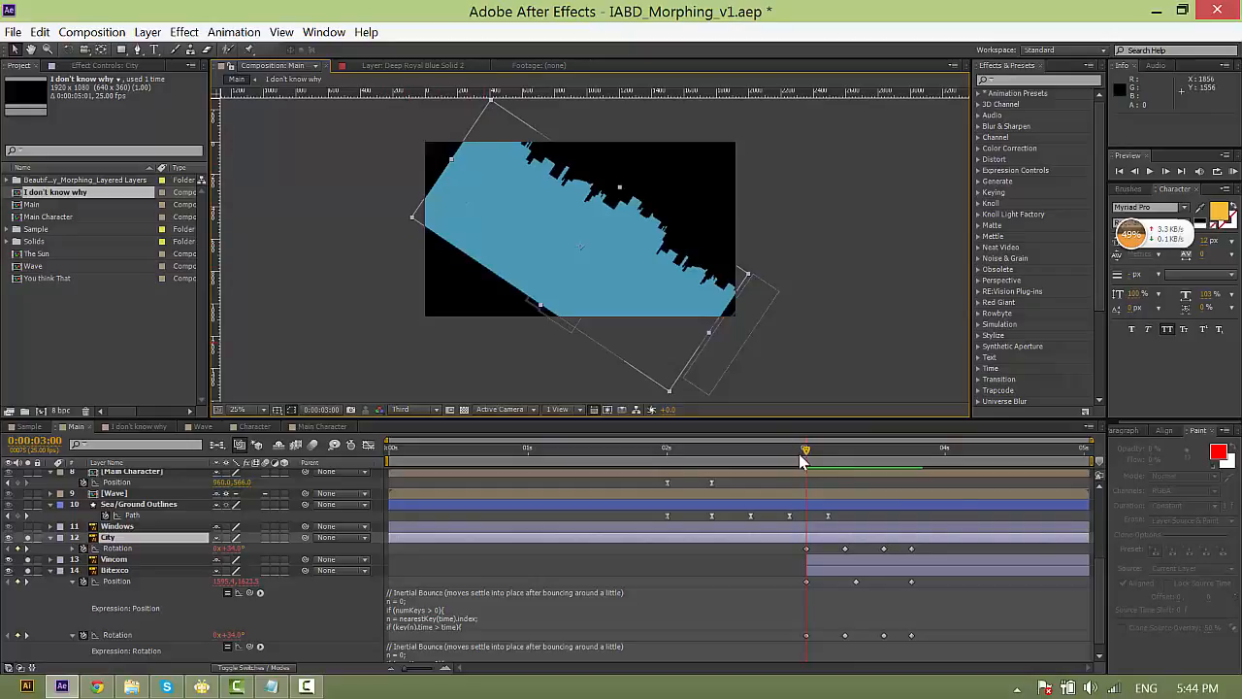
pyautogui.moveTo(807, 454)
pyautogui.mouseDown()
pyautogui.moveTo(885, 452)
pyautogui.moveTo(829, 456)
pyautogui.moveTo(805, 478)
pyautogui.mouseUp()
pyautogui.moveTo(805, 477); pyautogui.dragTo(835, 478)
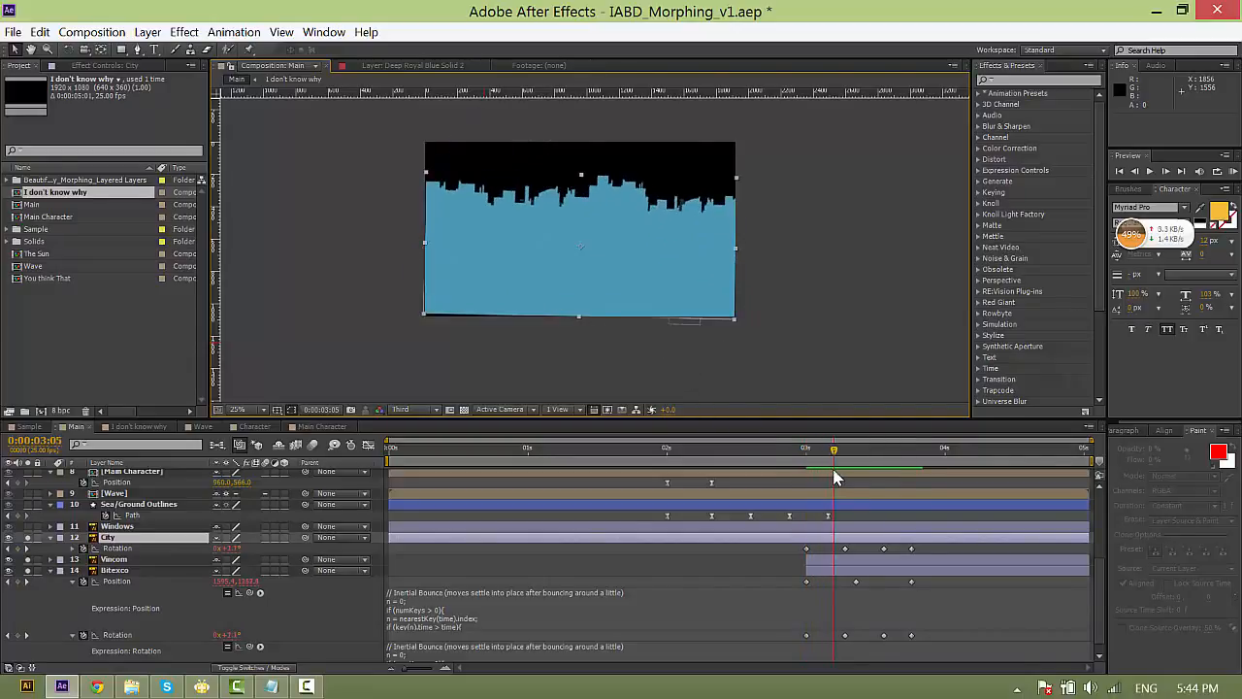
pyautogui.hotkey('ctrl', 'z')
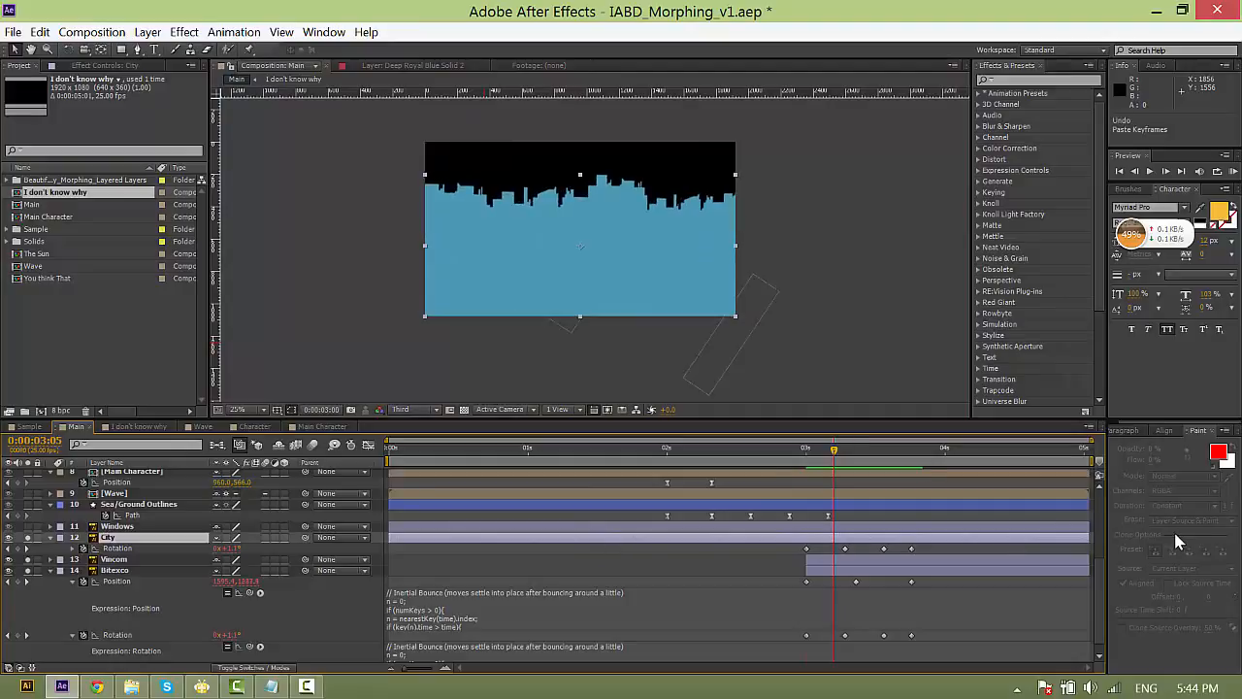
# Create shape layers from the City and Windows vector layers and stack Windows Outlines directly above City Outlines, below the Windows layer.
pyautogui.rightClick(135, 537)
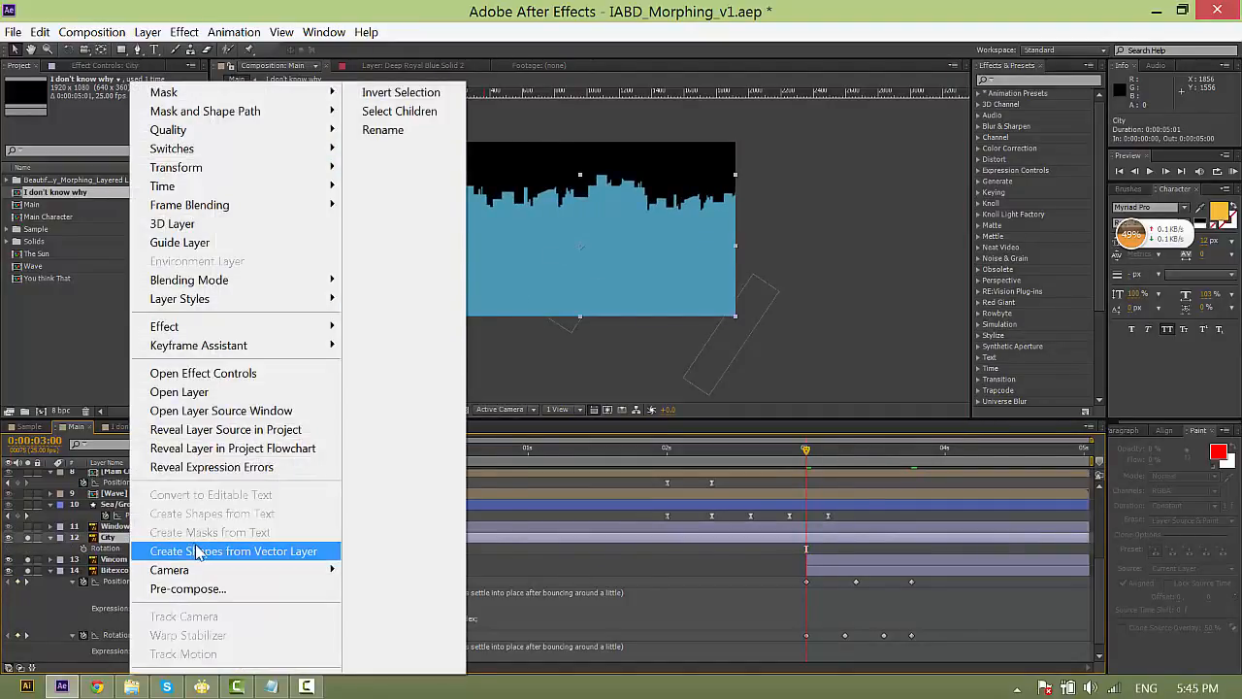
pyautogui.click(196, 552)
pyautogui.moveTo(132, 475); pyautogui.dragTo(163, 588)
pyautogui.click(115, 568)
pyautogui.rightClick(115, 571)
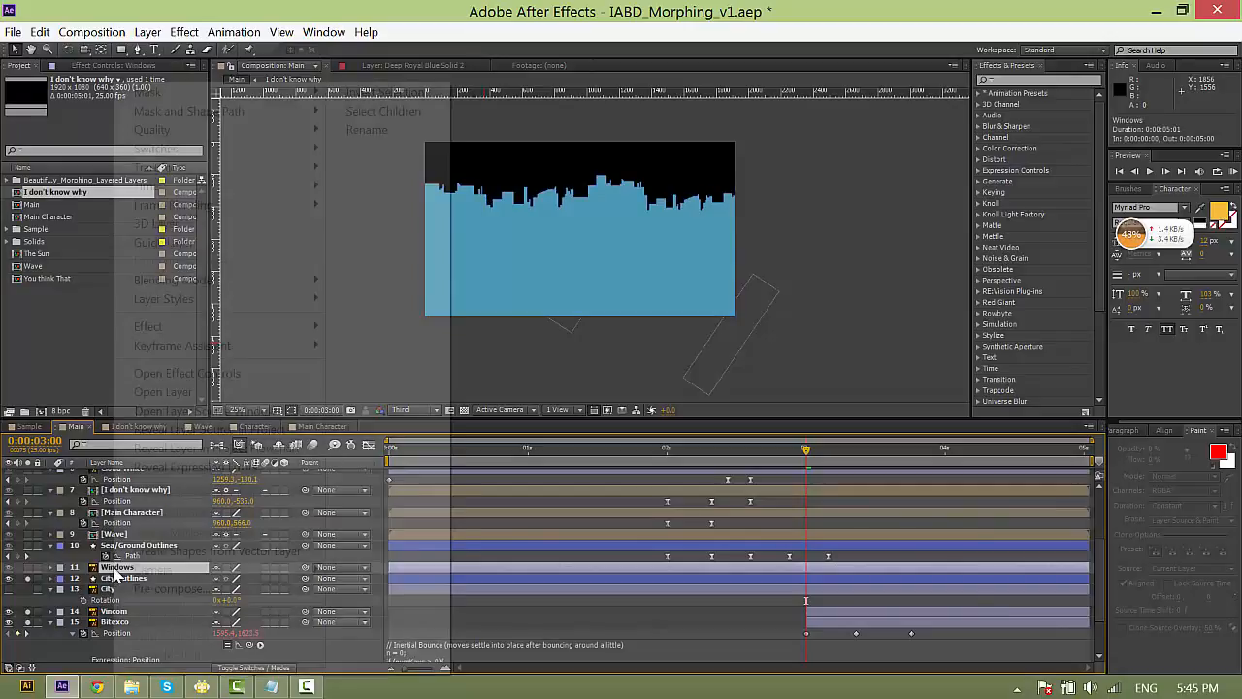
pyautogui.click(194, 550)
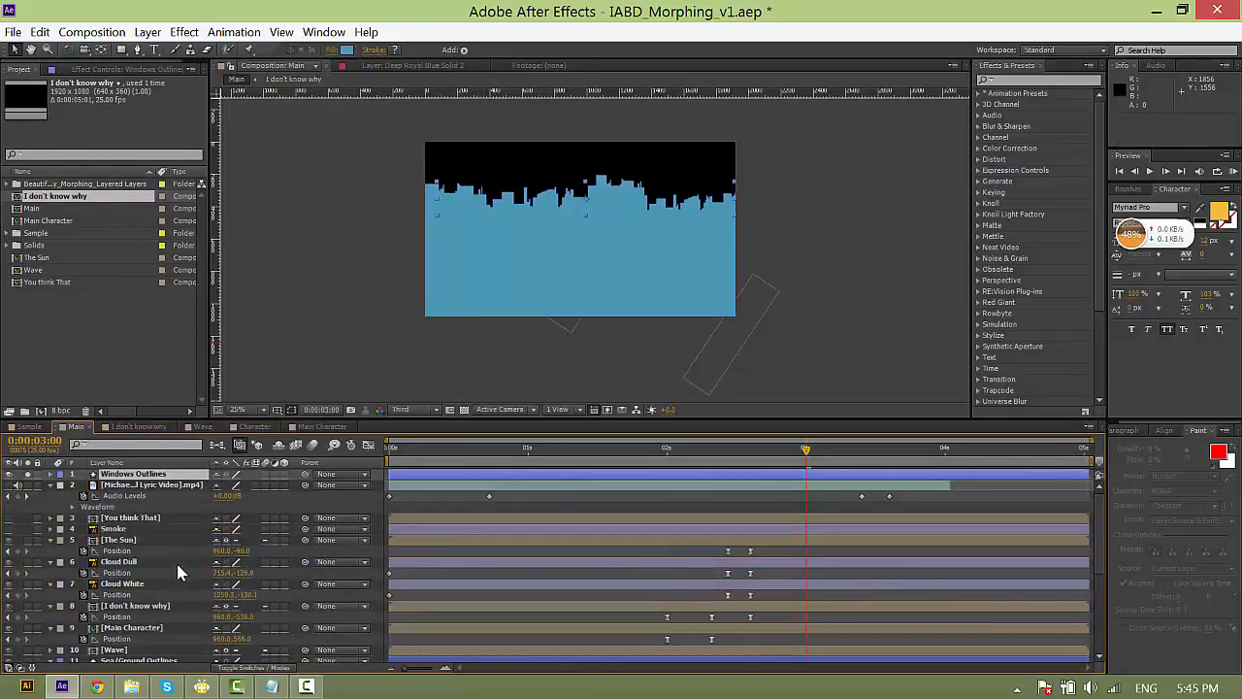
pyautogui.moveTo(155, 669); pyautogui.dragTo(189, 551)
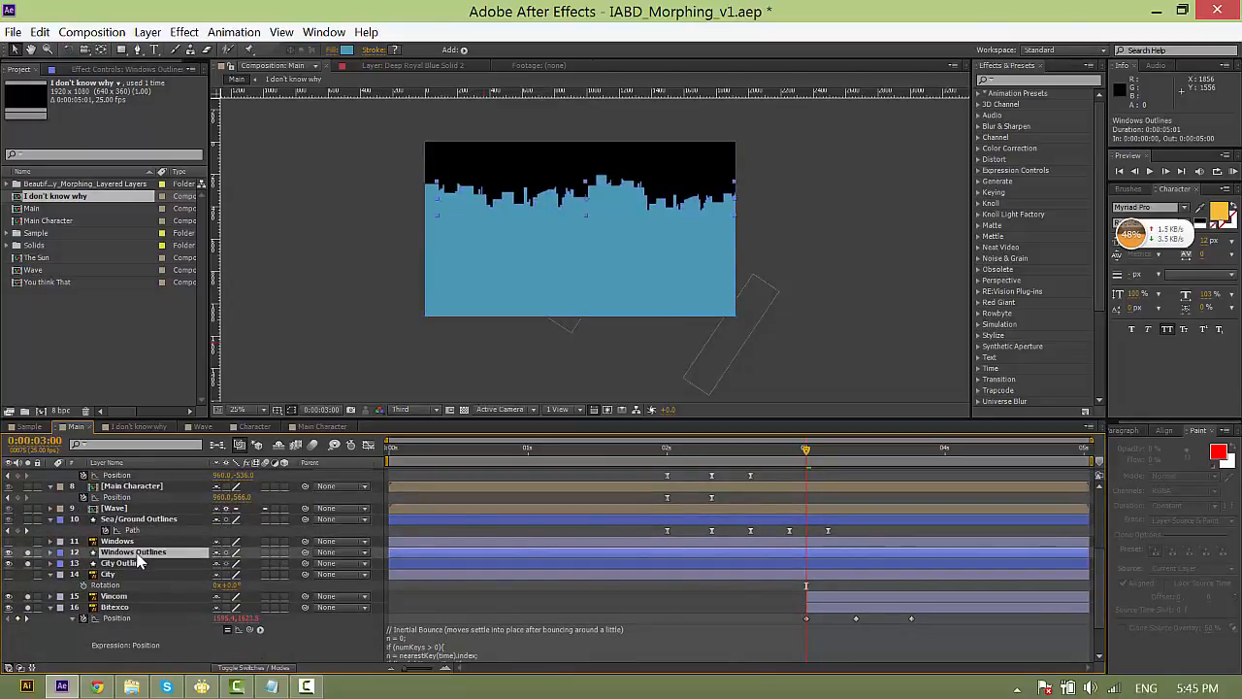
# Delete the original Windows and City vector layers.
pyautogui.click(129, 532)
pyautogui.click(124, 542)
pyautogui.keyDown('ctrl'); pyautogui.click(111, 576); pyautogui.keyUp('ctrl')
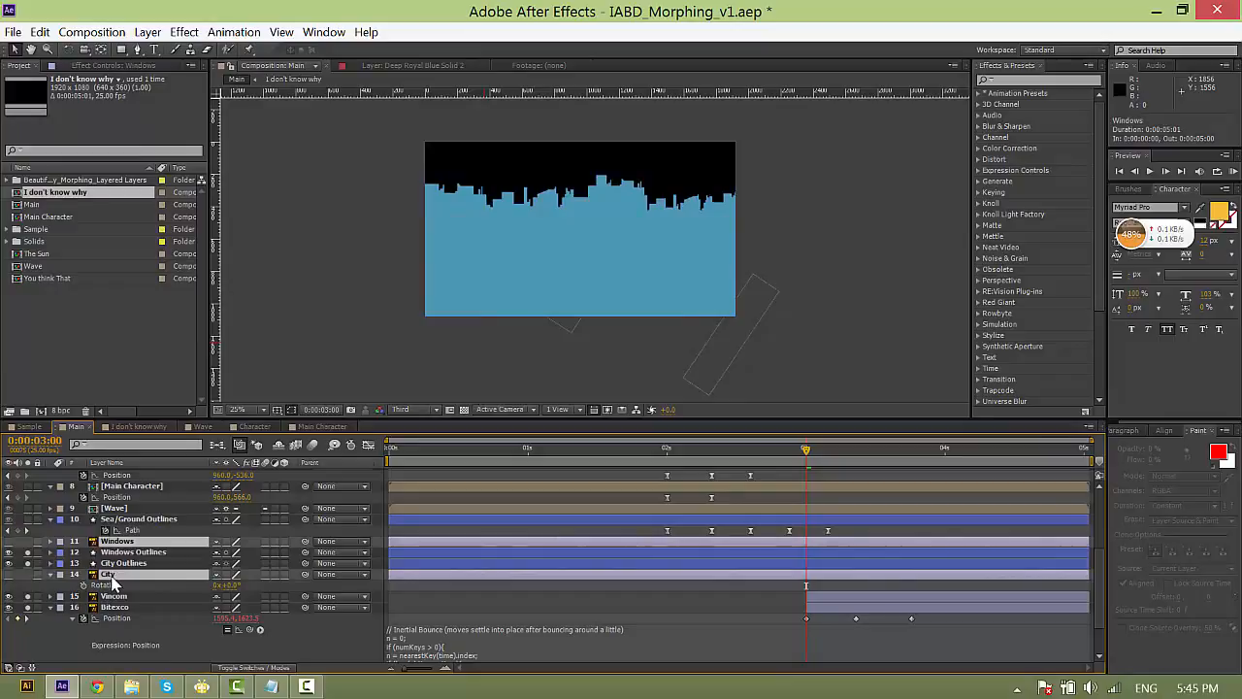
pyautogui.press('Delete')
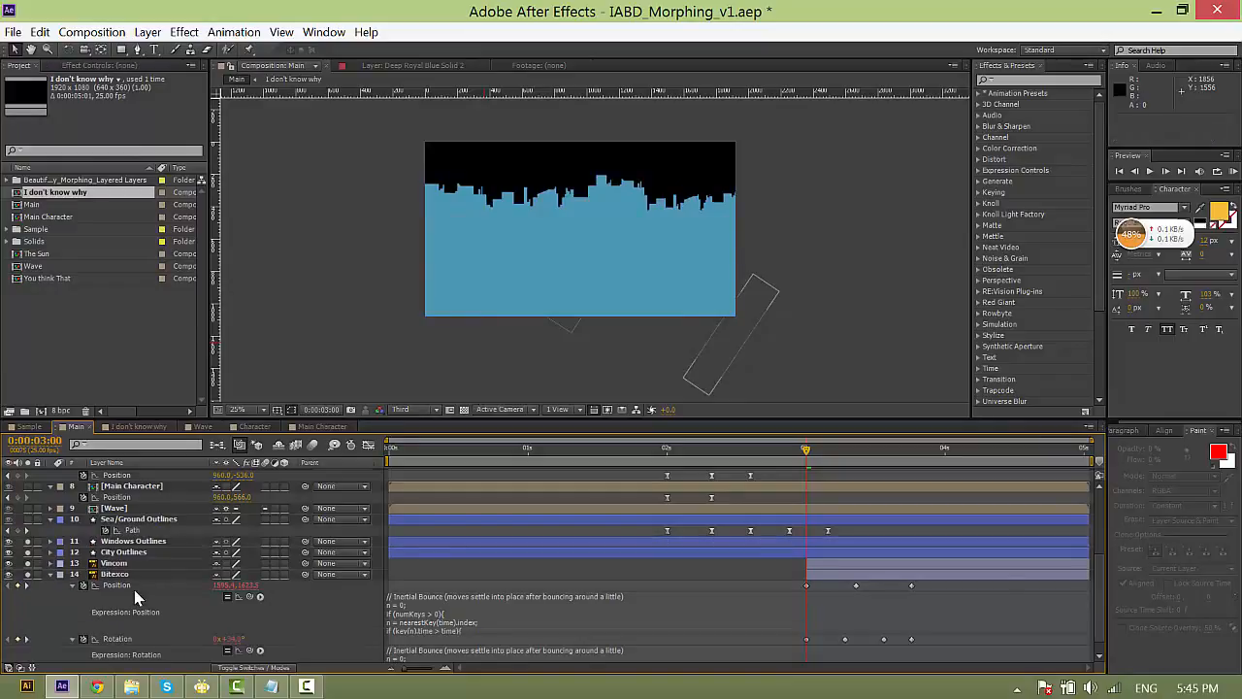
# Examine the Windows Outlines and City Outlines shapes along the skyline.
pyautogui.click(136, 541)
pyautogui.press('.')
pyautogui.moveTo(434, 221); pyautogui.dragTo(610, 279)
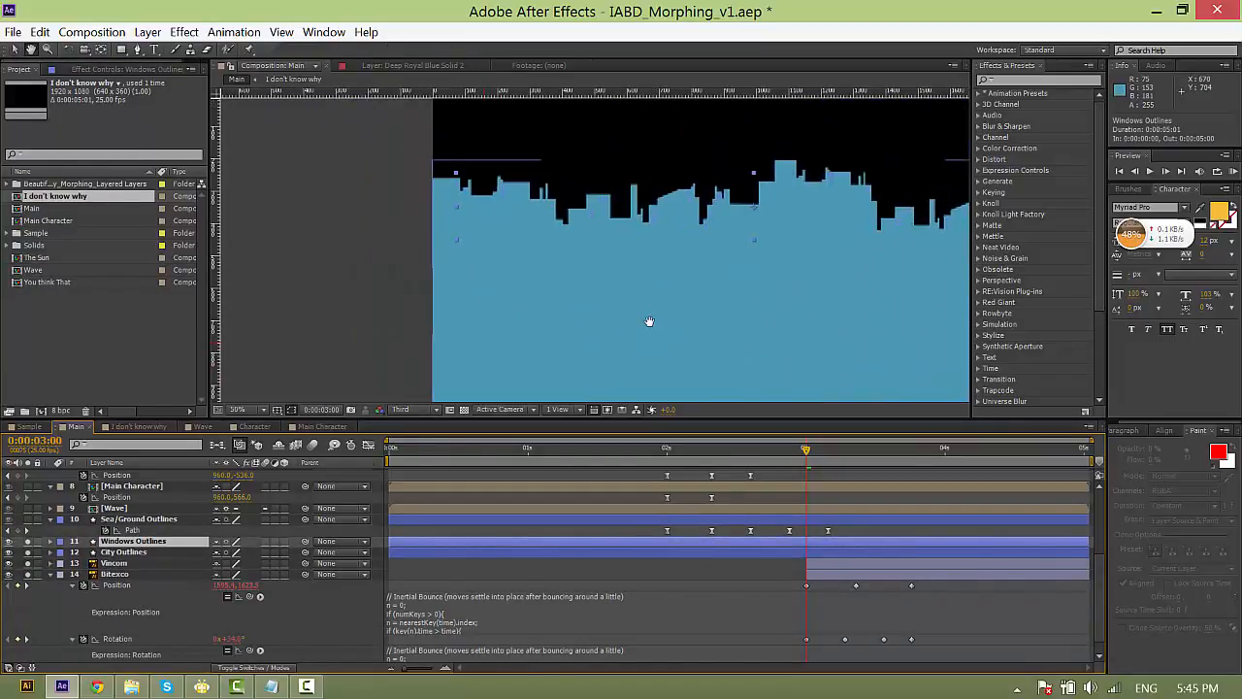
pyautogui.hotkey('ctrl', 'Down')
pyautogui.moveTo(868, 285); pyautogui.dragTo(629, 305)
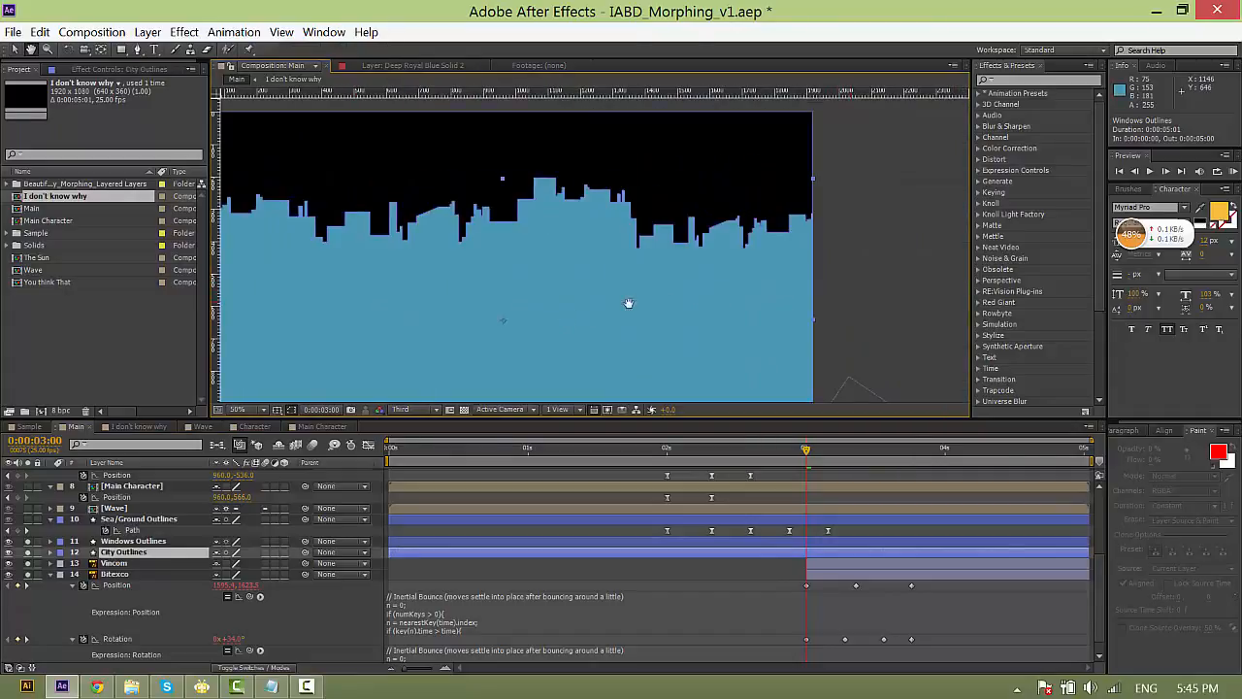
pyautogui.press(',')
pyautogui.click(824, 251)
# Open the Sample composition, turn off the Vincom solo and examine how the building windows look there.
pyautogui.click(22, 427)
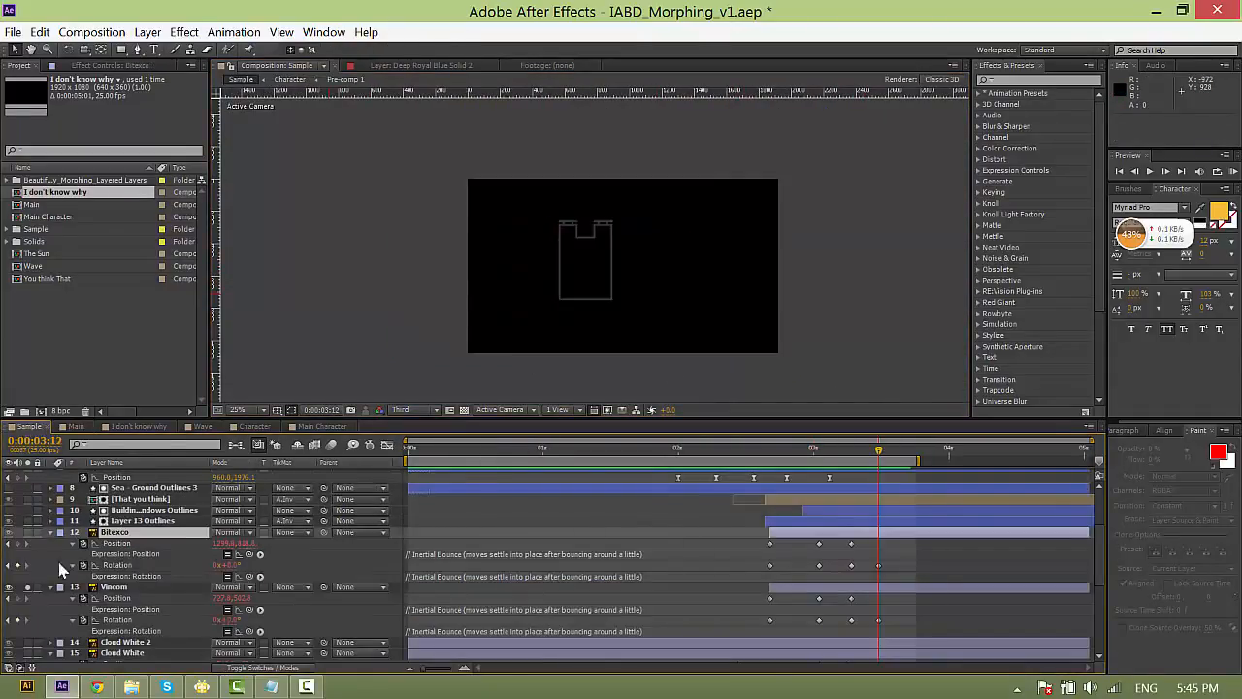
pyautogui.scroll(-2, 53, 592)
pyautogui.click(28, 522)
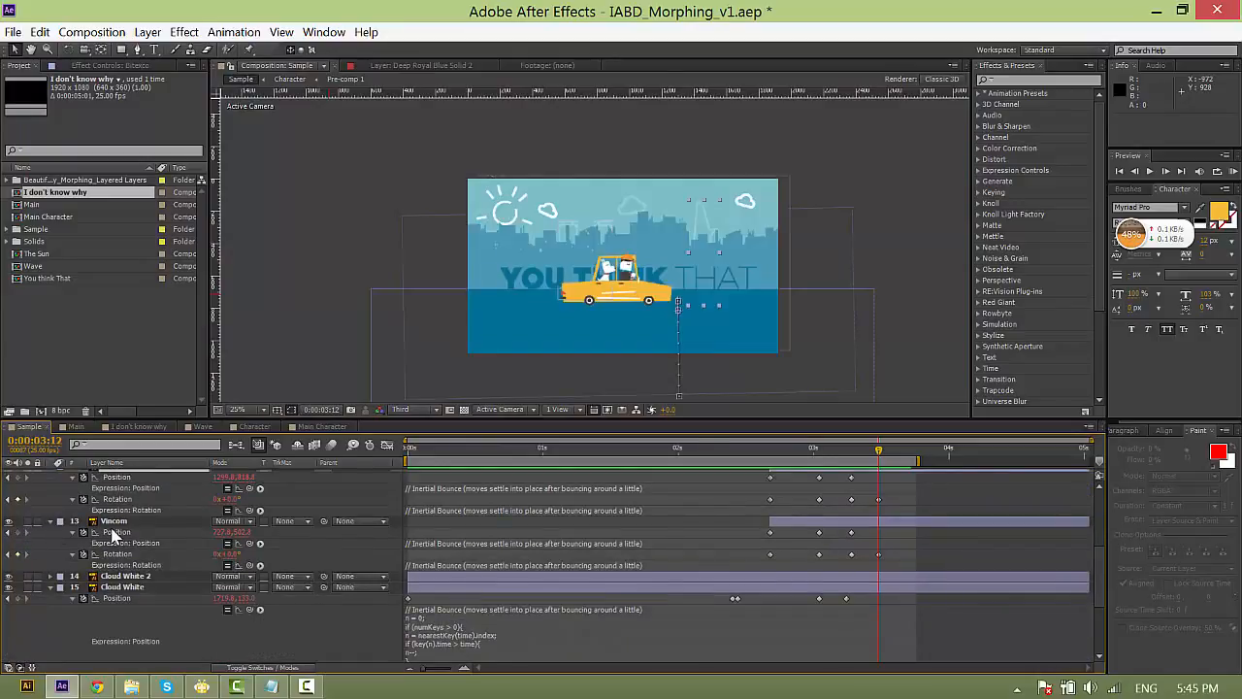
pyautogui.scroll(3, 194, 529)
pyautogui.scroll(4, 489, 259)
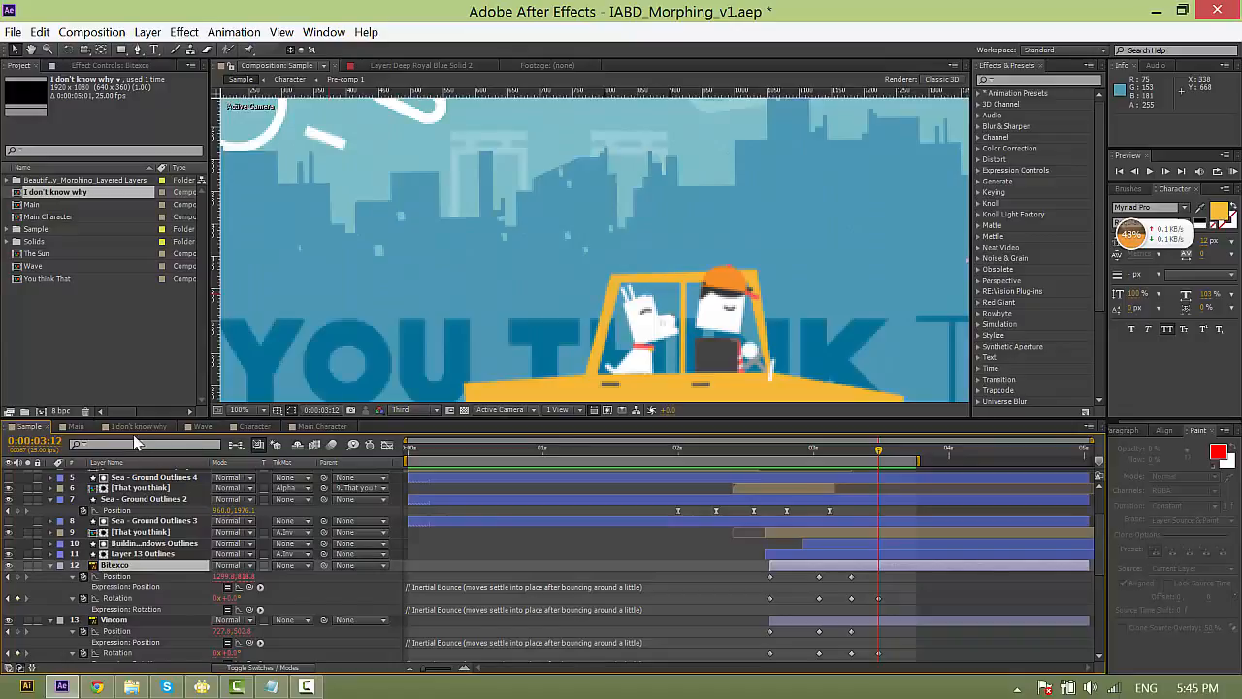
# Return to the Main composition and try Alpha Inverted Matte "Windows Outlines" as the track matte of City Outlines.
pyautogui.click(76, 426)
pyautogui.click(115, 563)
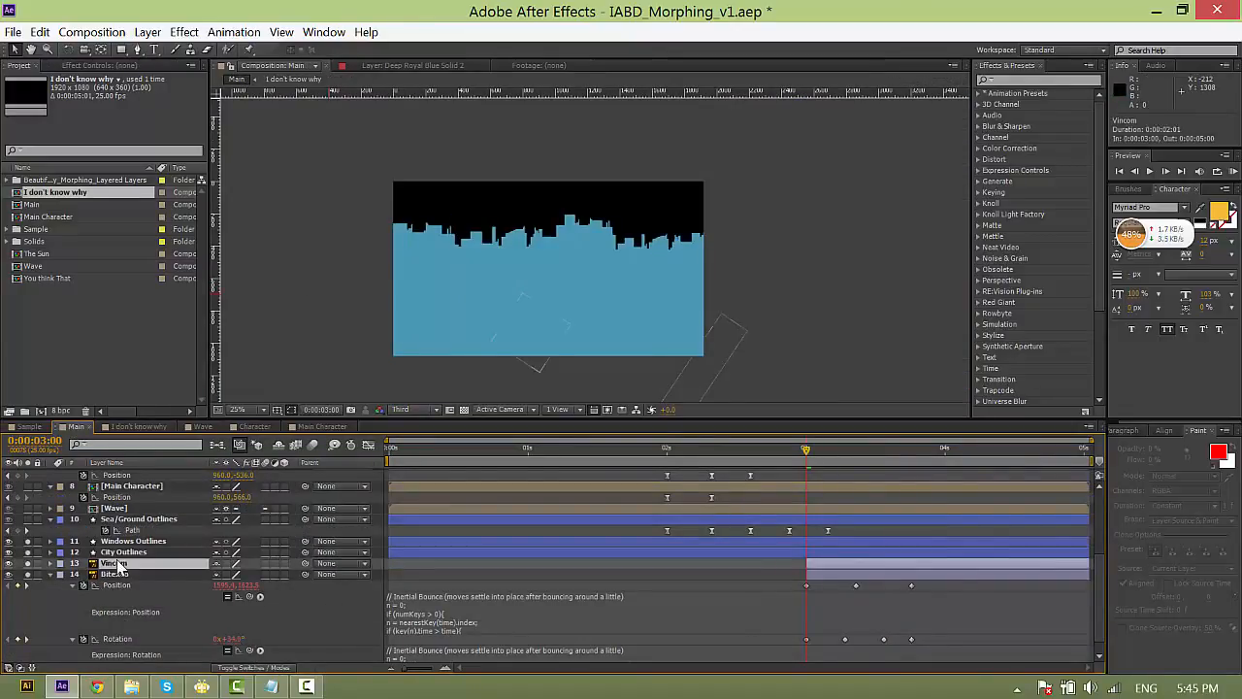
pyautogui.click(120, 553)
pyautogui.scroll(2, 529, 312)
pyautogui.press('space')
pyautogui.moveTo(401, 304); pyautogui.dragTo(410, 265)
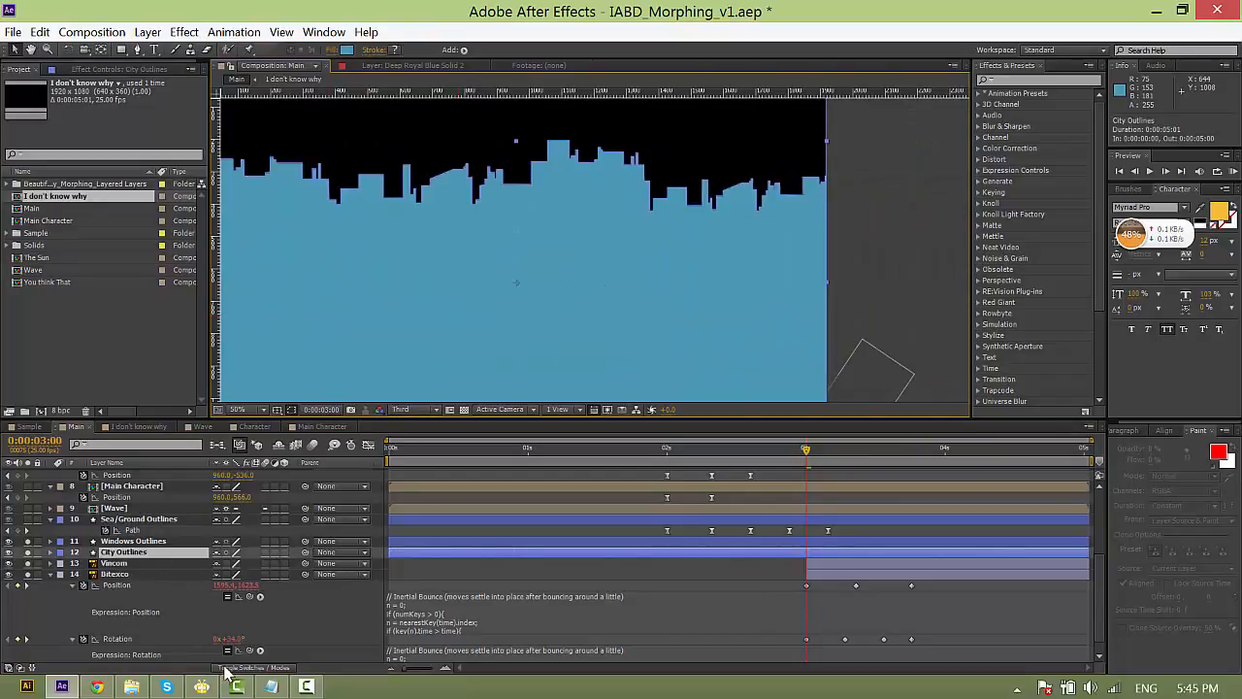
pyautogui.click(280, 672)
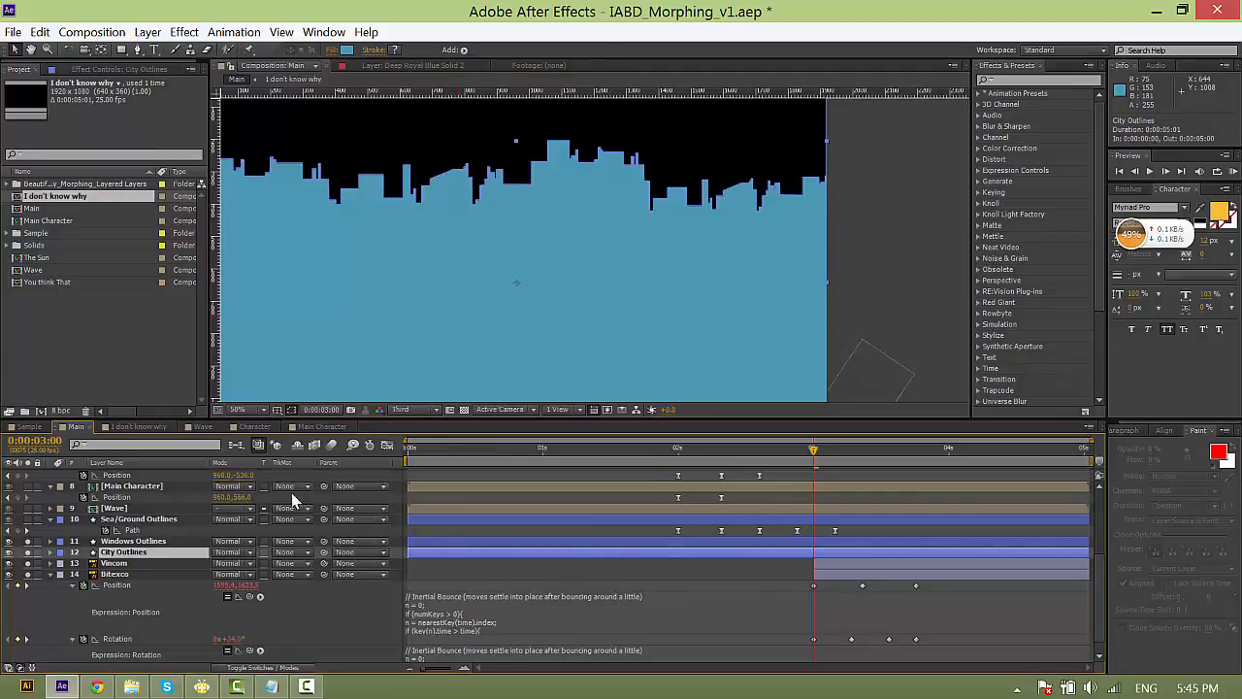
pyautogui.click(286, 552)
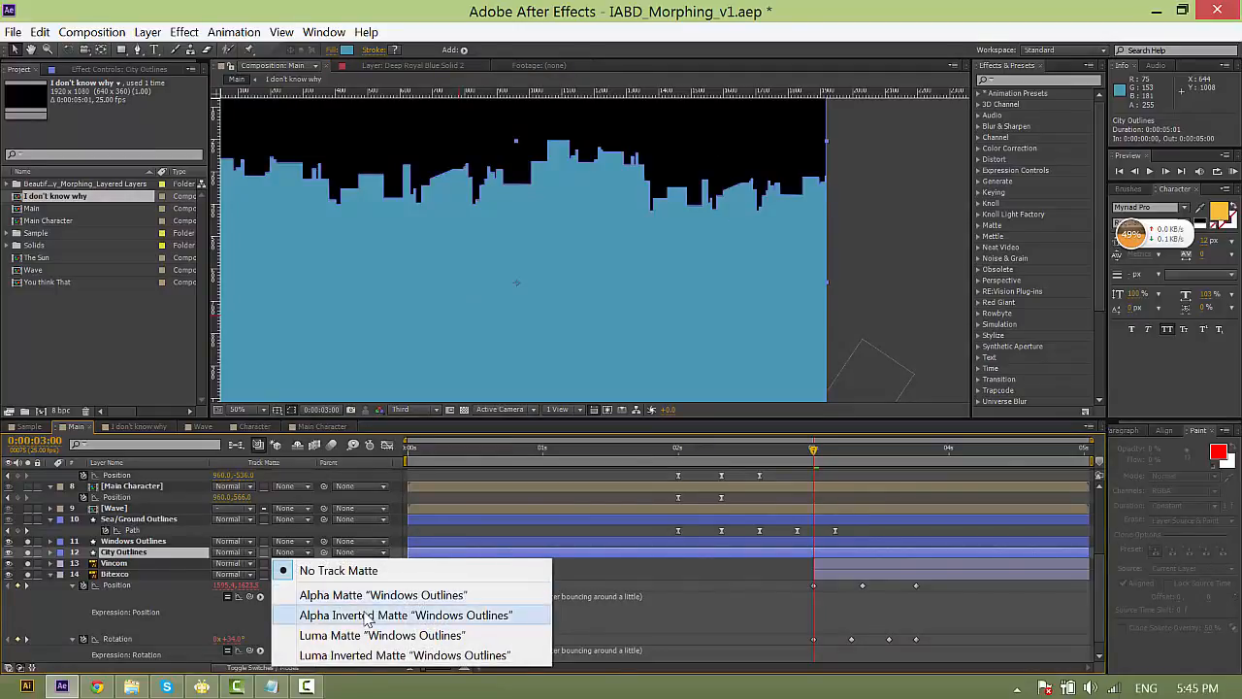
pyautogui.click(368, 615)
# Inspect the window cut-outs along the skyline and undo the track matte on City Outlines.
pyautogui.hscroll(-3, 586, 252)
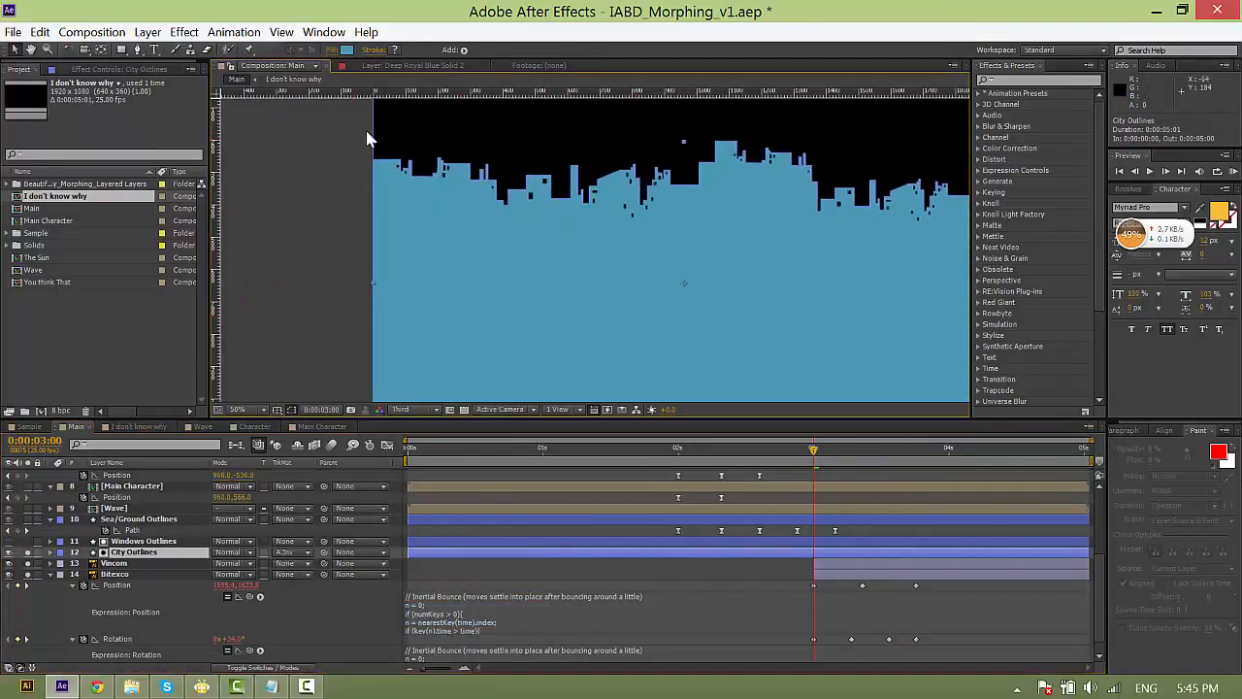
pyautogui.click(253, 212)
pyautogui.scroll(-2, 696, 269)
pyautogui.moveTo(696, 272); pyautogui.dragTo(636, 303)
pyautogui.scroll(2, 621, 309)
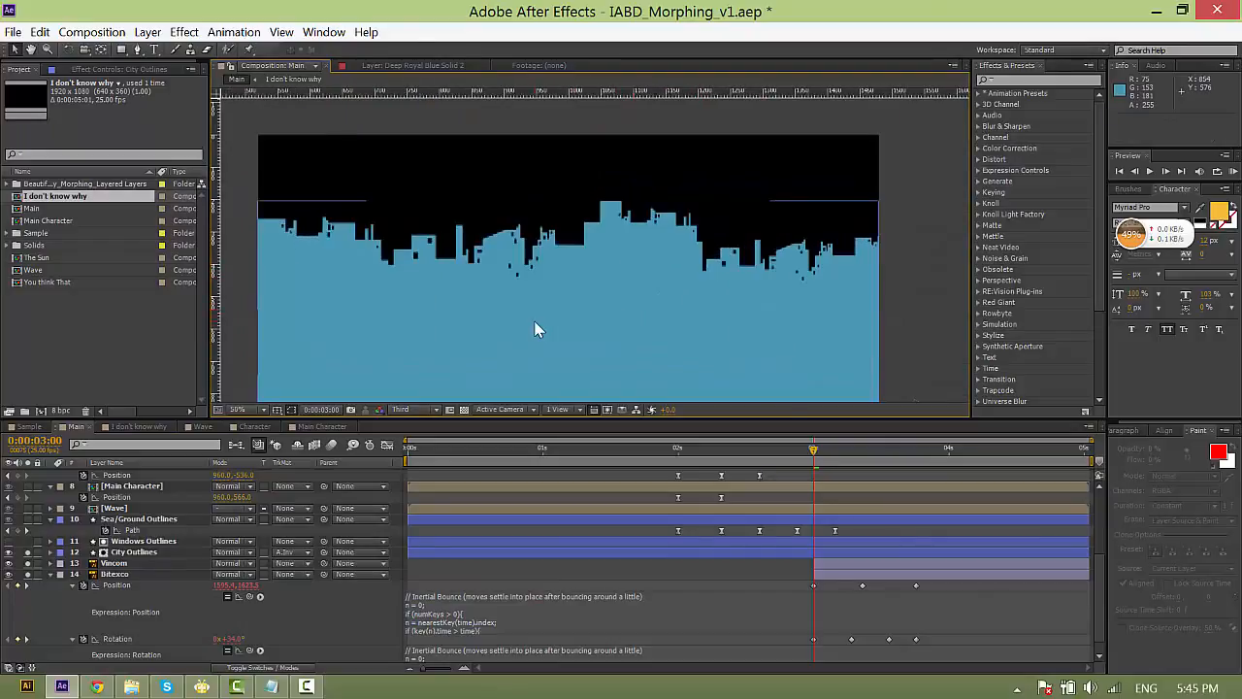
pyautogui.scroll(2, 602, 311)
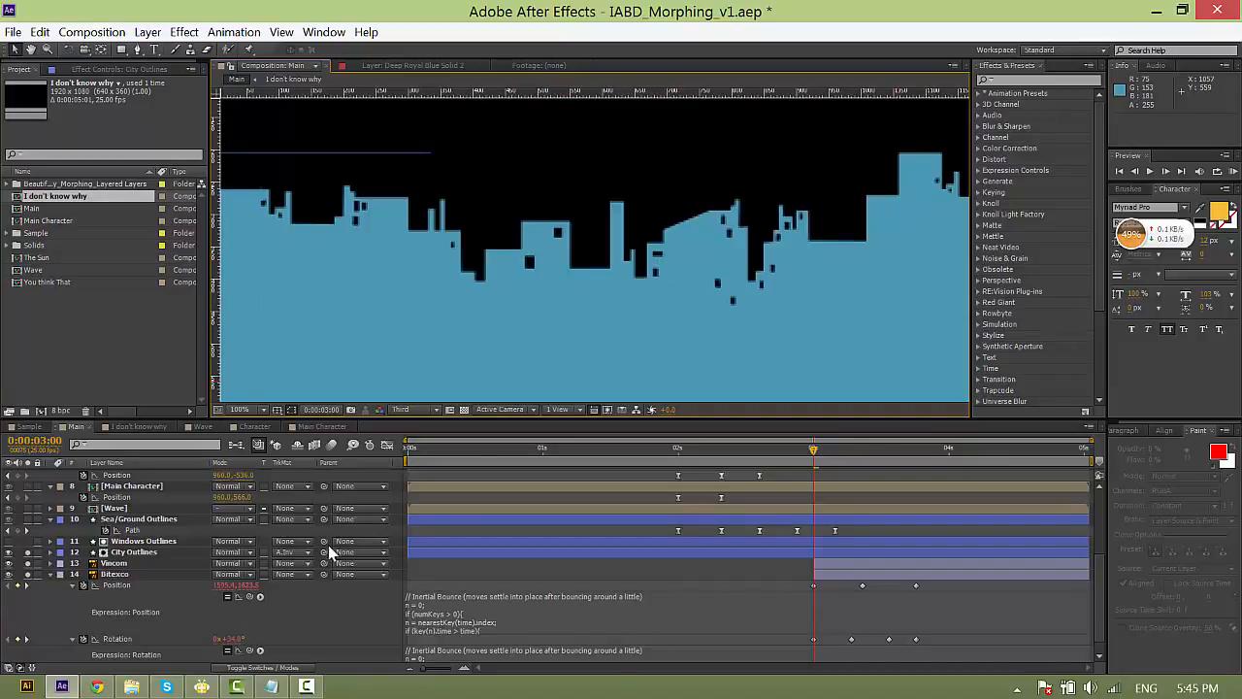
pyautogui.hotkey('ctrl', 'z')
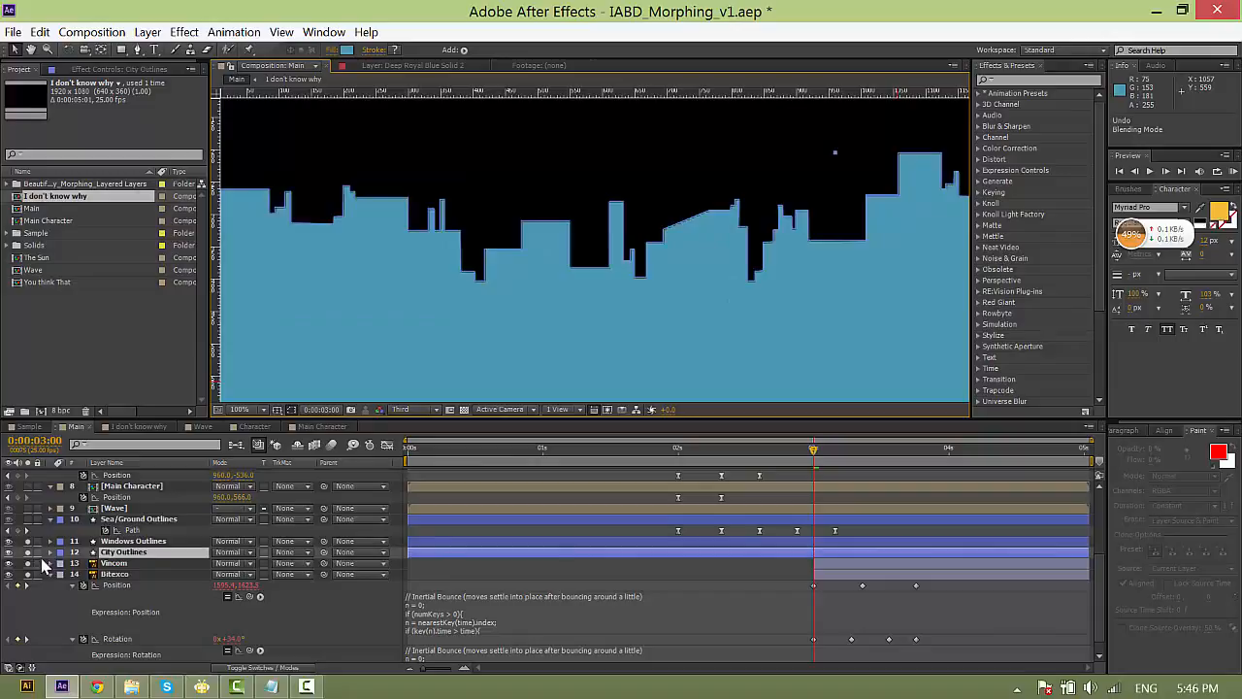
# Turn off solo on City Outlines, Vincom and Bitexco so only Windows Outlines stays soloed, and select that layer.
pyautogui.moveTo(28, 552); pyautogui.dragTo(28, 574)
pyautogui.click(133, 541)
pyautogui.press('h')
pyautogui.moveTo(618, 268); pyautogui.dragTo(609, 357)
pyautogui.press('v')
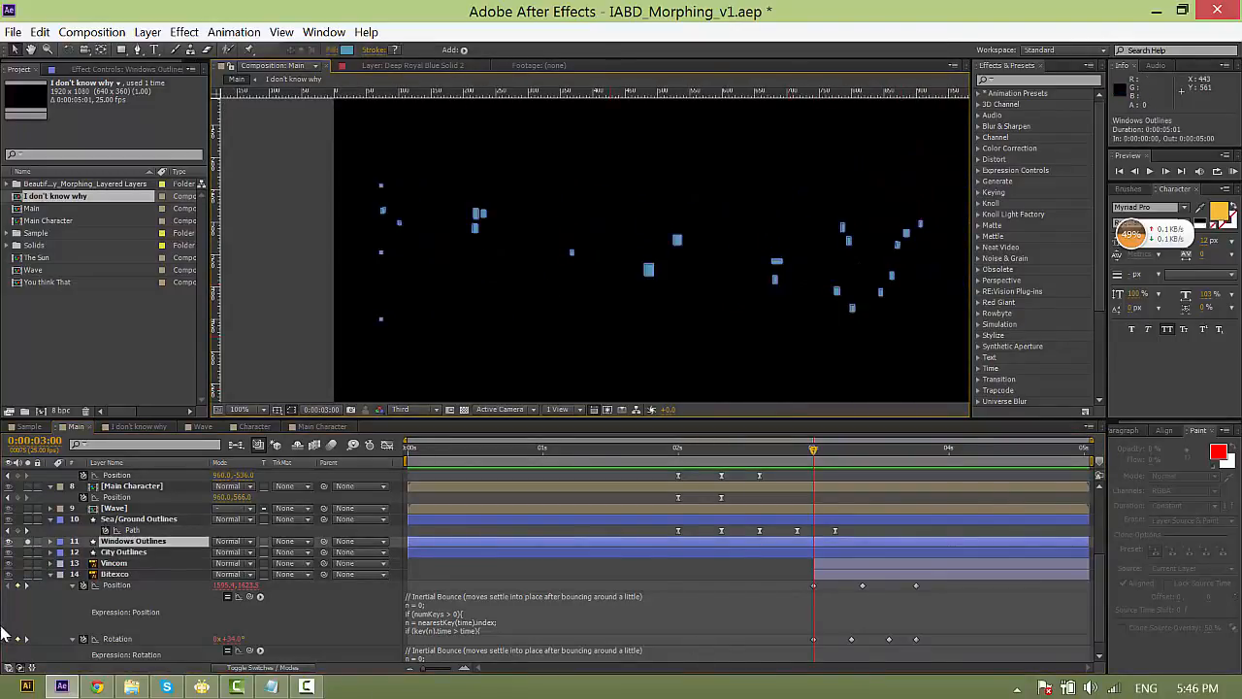
# Expand the contents of Windows Outlines and look through its shape groups.
pyautogui.click(52, 542)
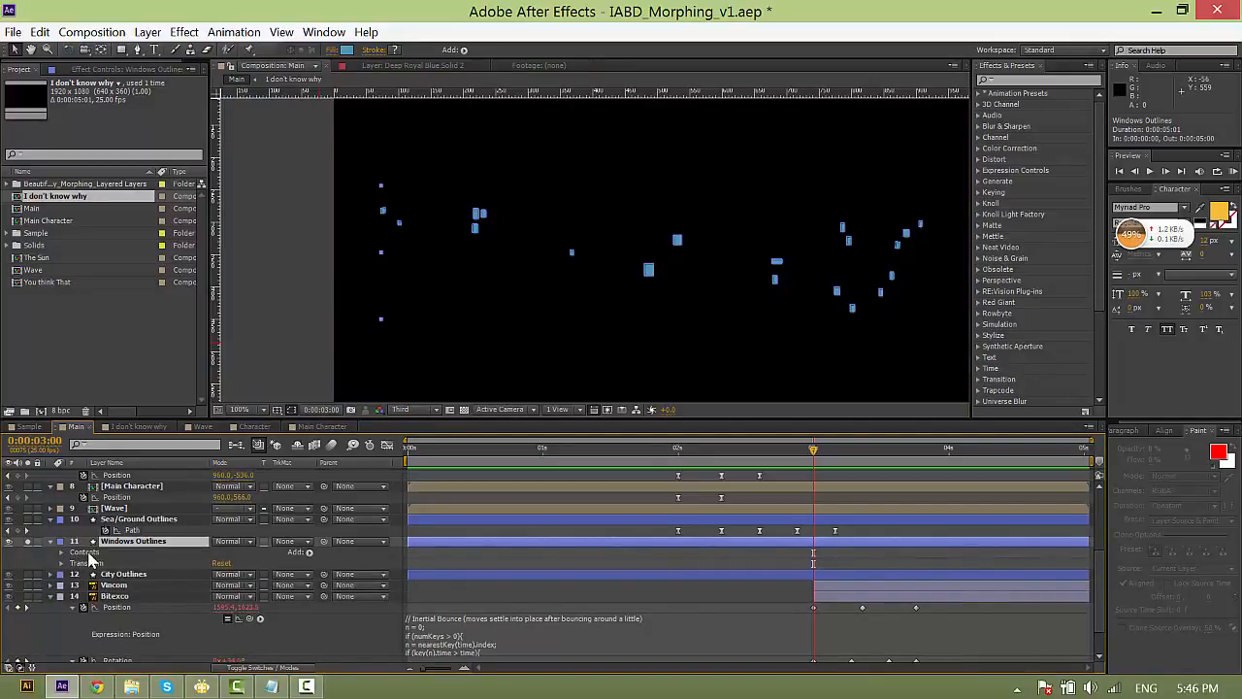
pyautogui.click(61, 553)
pyautogui.scroll(-5, 117, 621)
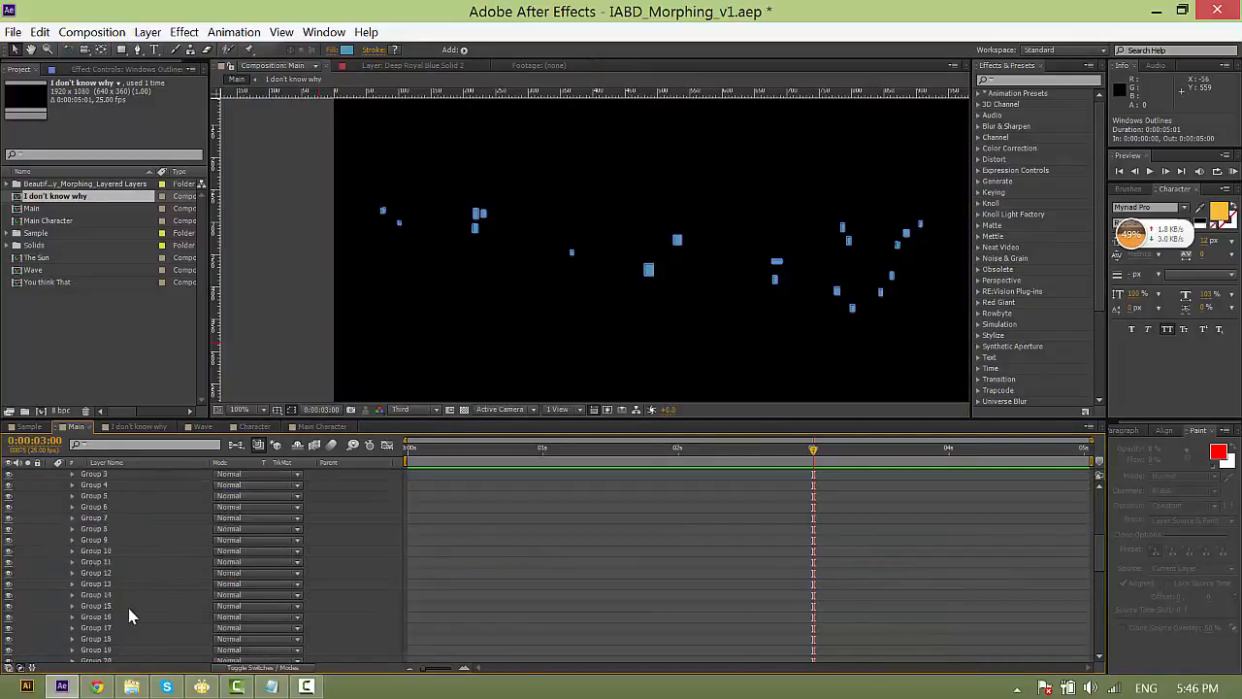
pyautogui.scroll(-6, 105, 641)
pyautogui.scroll(3, 97, 646)
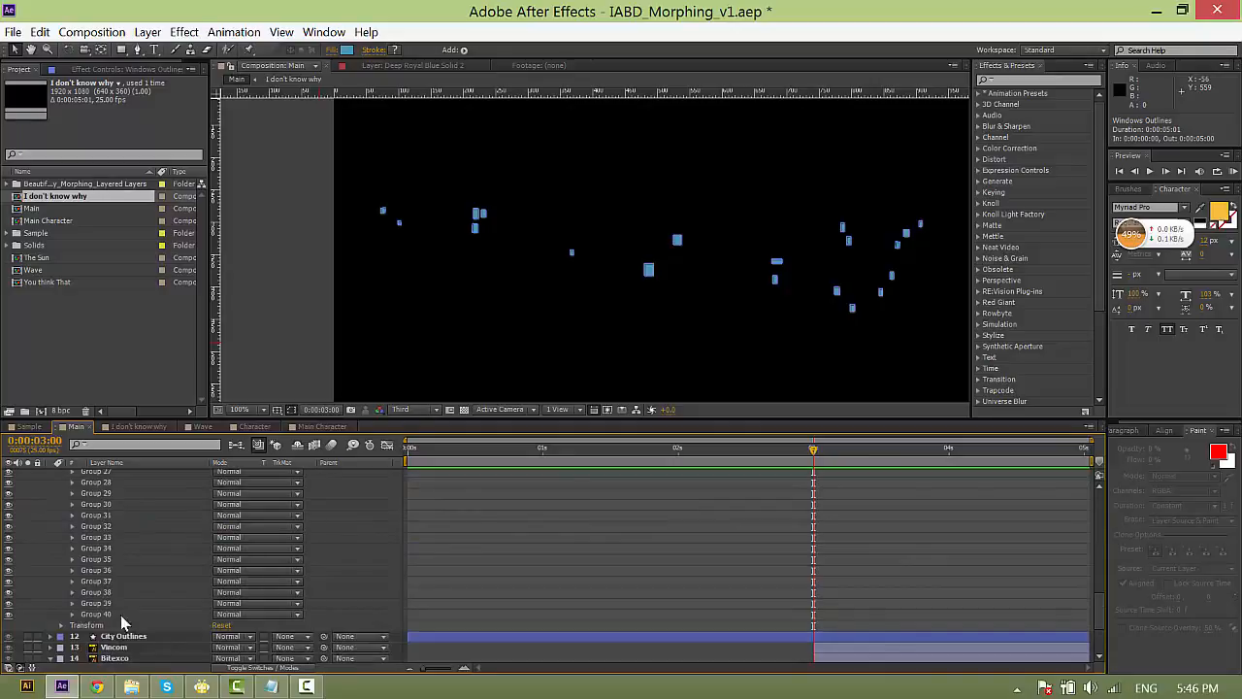
pyautogui.scroll(10, 183, 583)
pyautogui.scroll(-3, 117, 562)
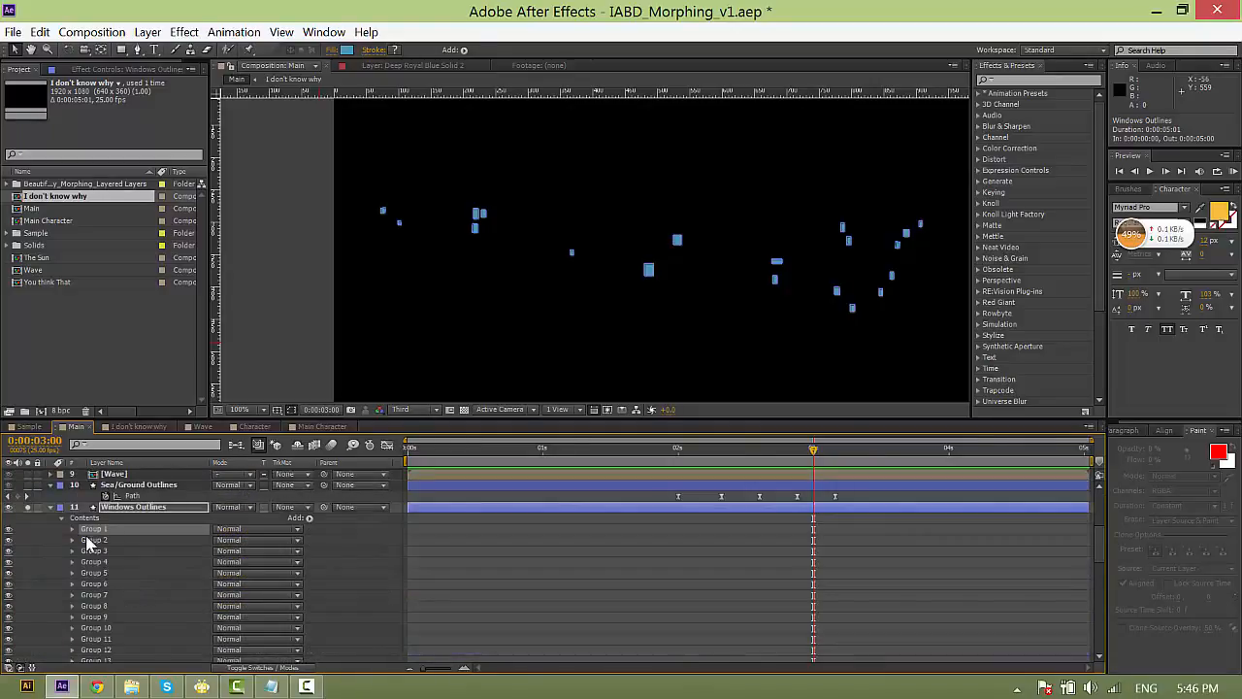
# Reveal Group 1's transform properties in Windows Outlines and add a Scale keyframe at 0:00:03:00.
pyautogui.click(72, 529)
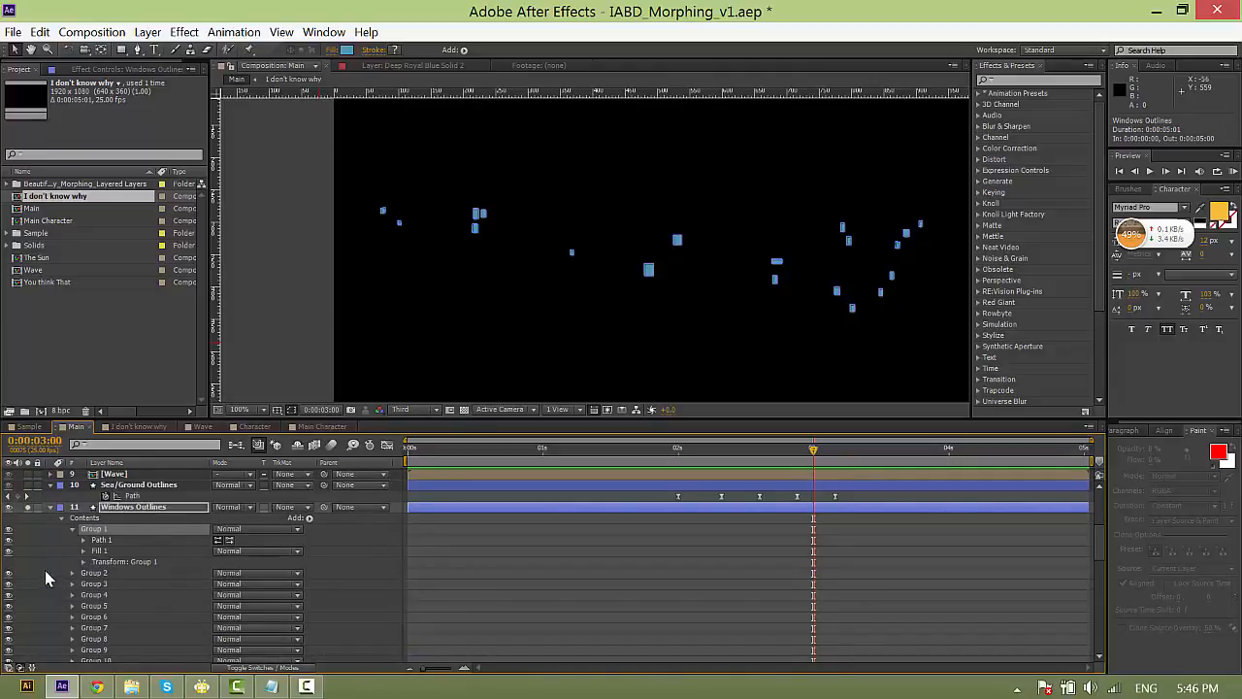
pyautogui.click(84, 562)
pyautogui.press('h')
pyautogui.moveTo(887, 291); pyautogui.dragTo(399, 303)
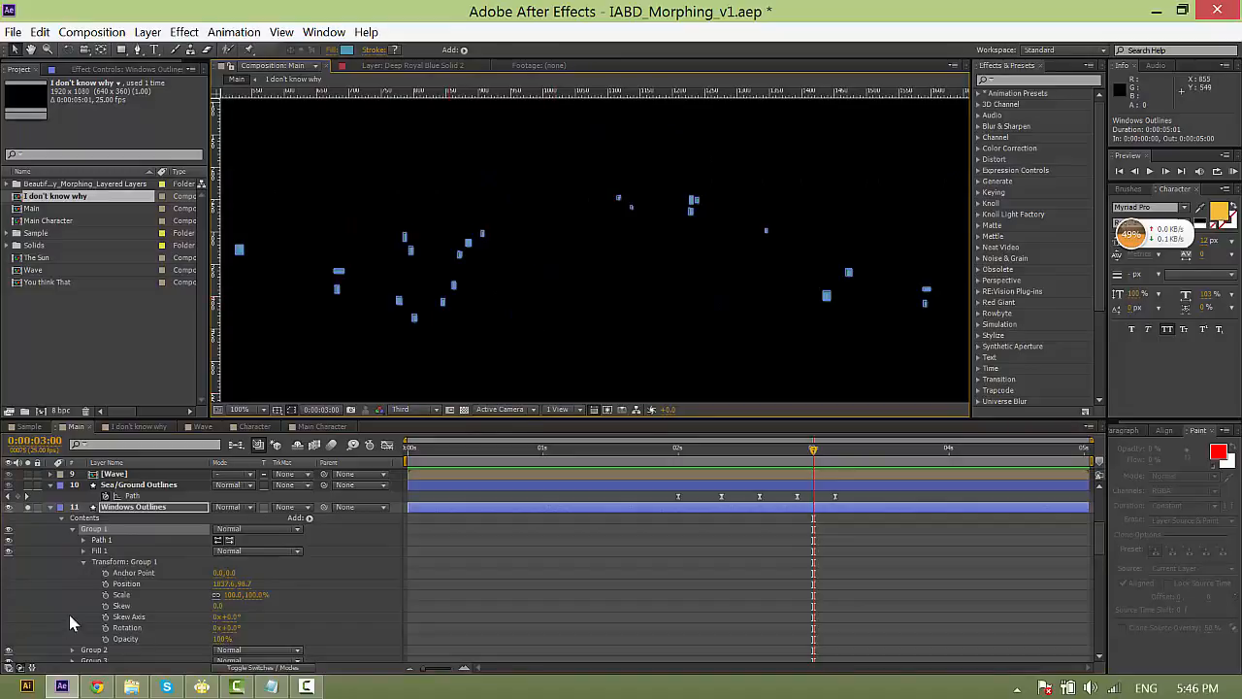
pyautogui.scroll(-1, 115, 588)
pyautogui.click(106, 568)
# Zoom in on the Group 1 window at the composition's edge and set the preview resolution to Full.
pyautogui.press('h')
pyautogui.moveTo(521, 280); pyautogui.dragTo(639, 328)
pyautogui.scroll(-4, 718, 311)
pyautogui.scroll(6, 742, 322)
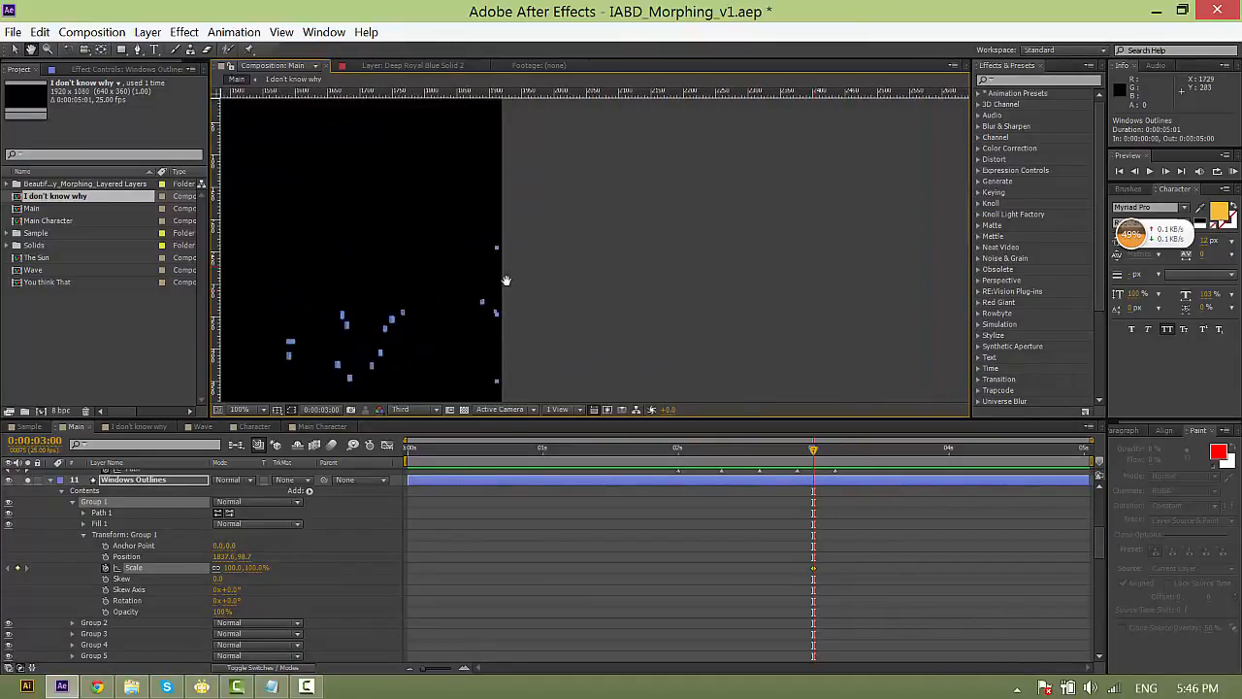
pyautogui.scroll(1, 549, 274)
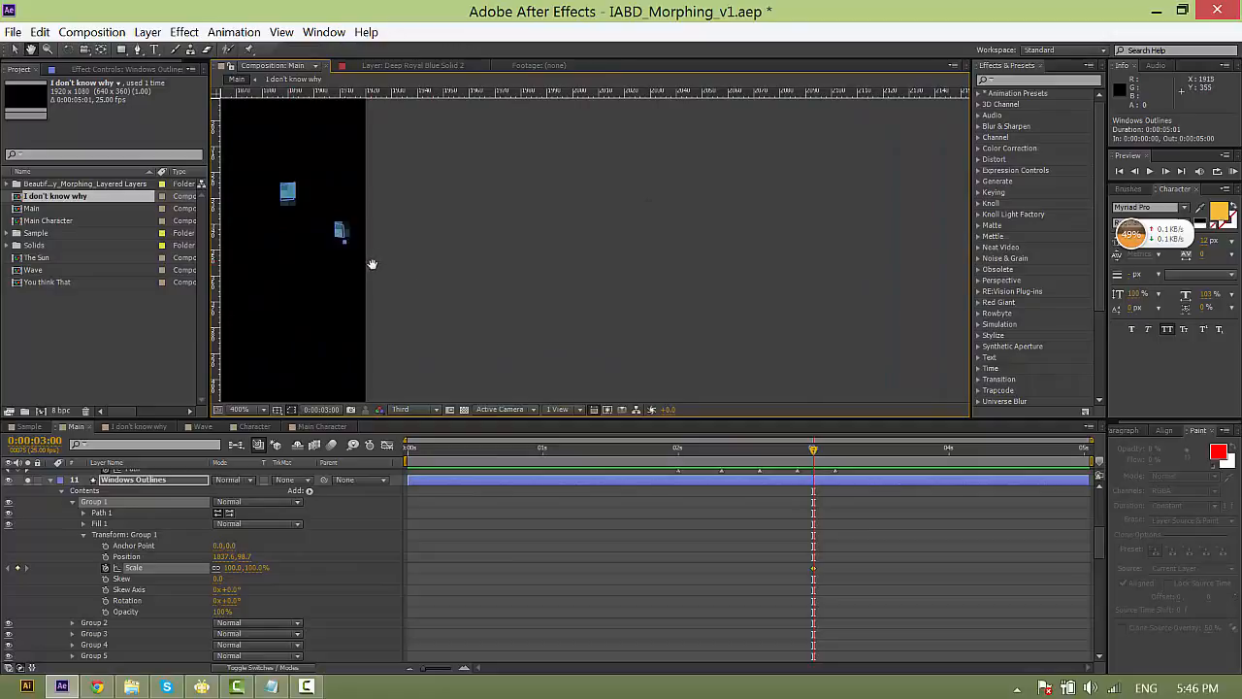
pyautogui.scroll(1, 372, 263)
pyautogui.click(405, 414)
pyautogui.click(427, 450)
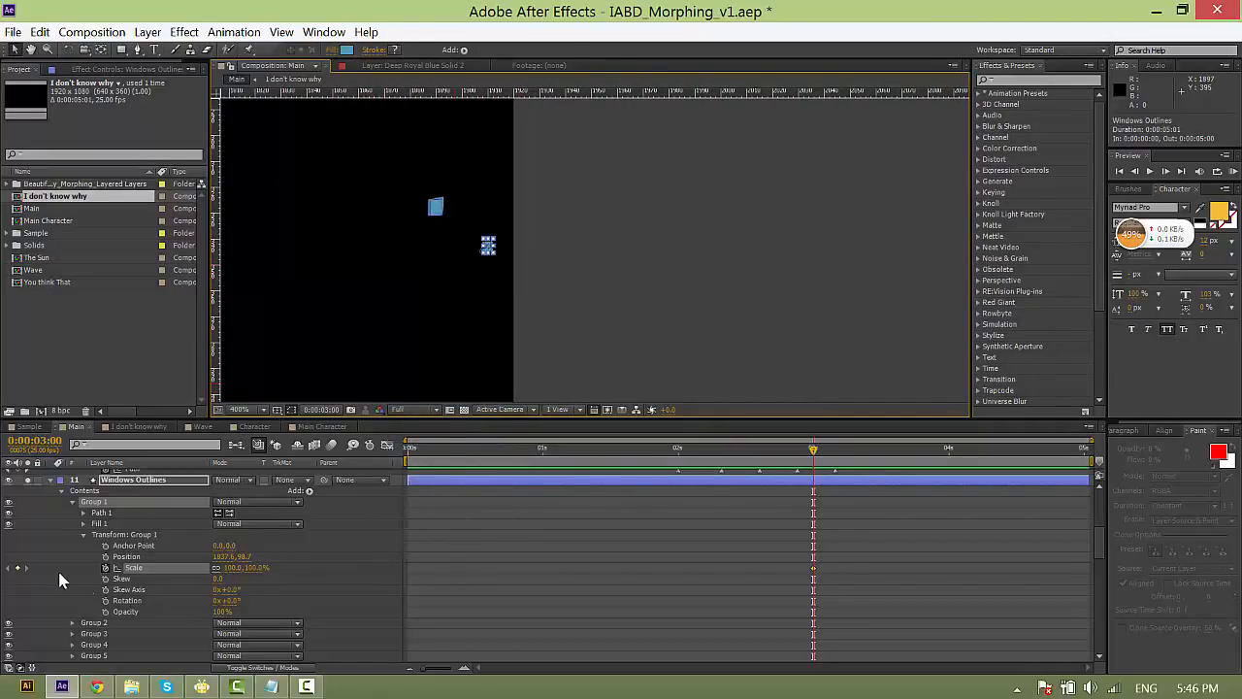
# Move Group 1's Scale keyframe to 0:00:03:03, set Scale to 0% at 0:00:03:00, and preview the growth.
pyautogui.click(814, 571)
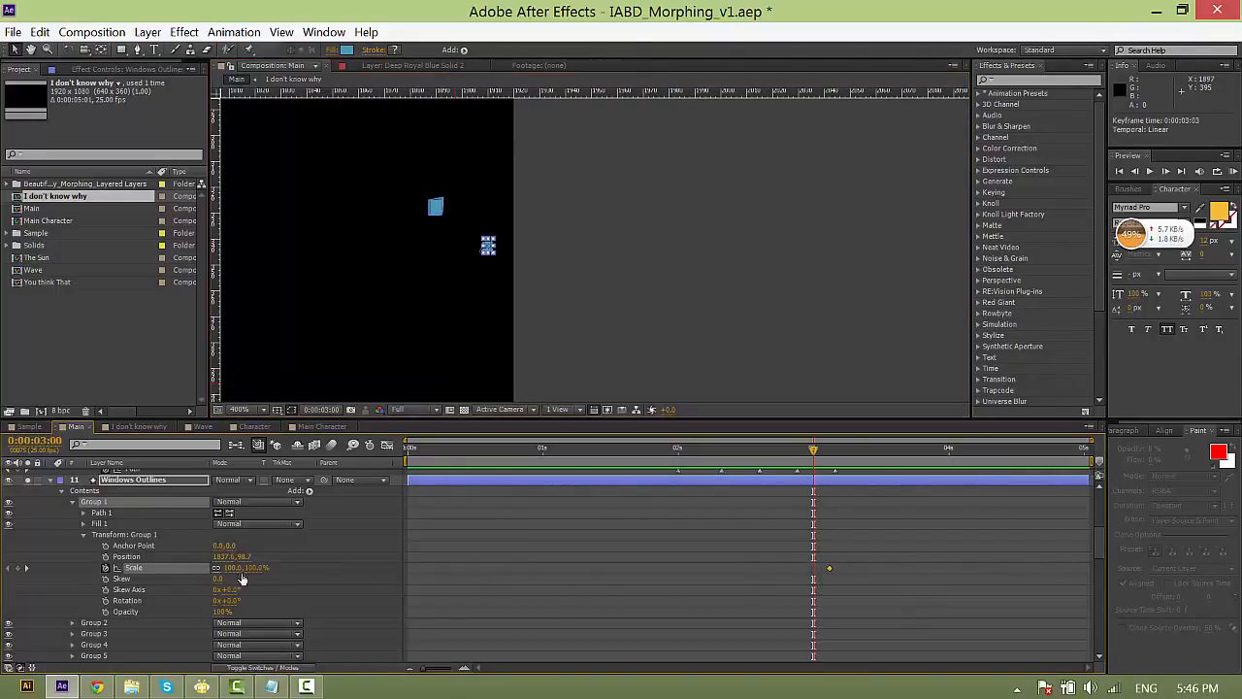
pyautogui.write('0')
pyautogui.press('Return')
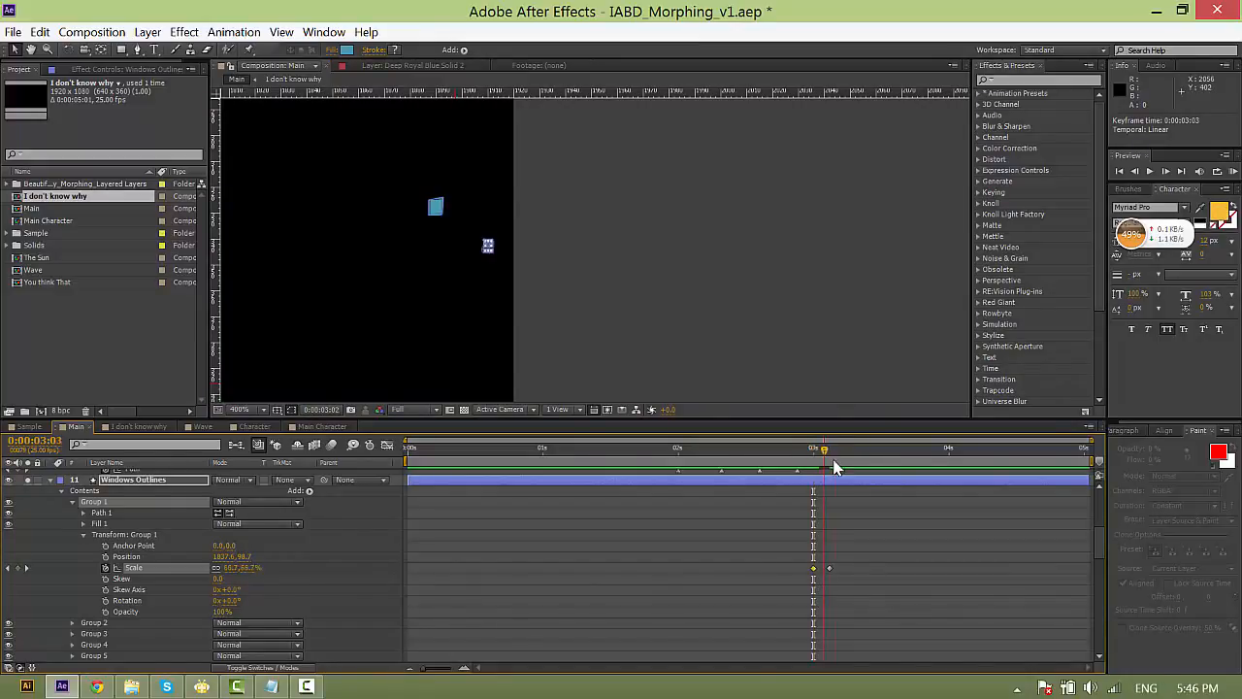
pyautogui.click(803, 498)
pyautogui.press('space')
pyautogui.press('space')
pyautogui.moveTo(825, 453); pyautogui.dragTo(814, 454)
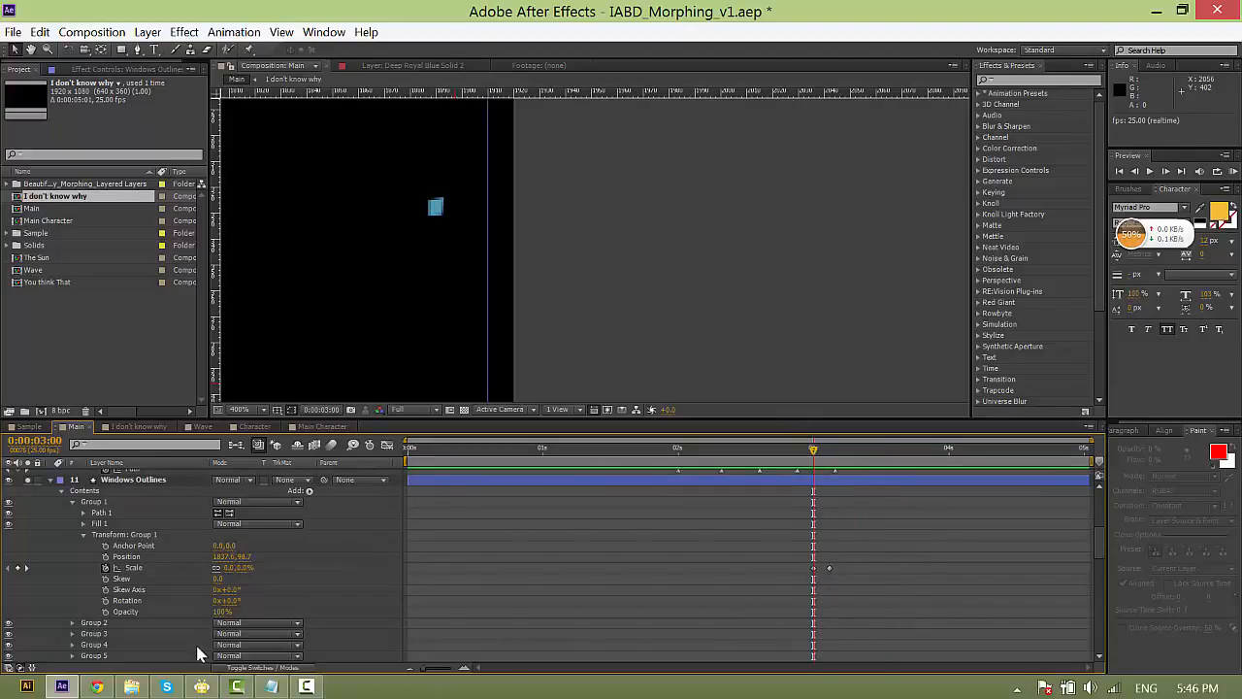
# Apply the Inertial Bounce expression from the Kinetic Expression file in Notepad to Group 1's Scale and preview the motion.
pyautogui.click(270, 687)
pyautogui.click(582, 230)
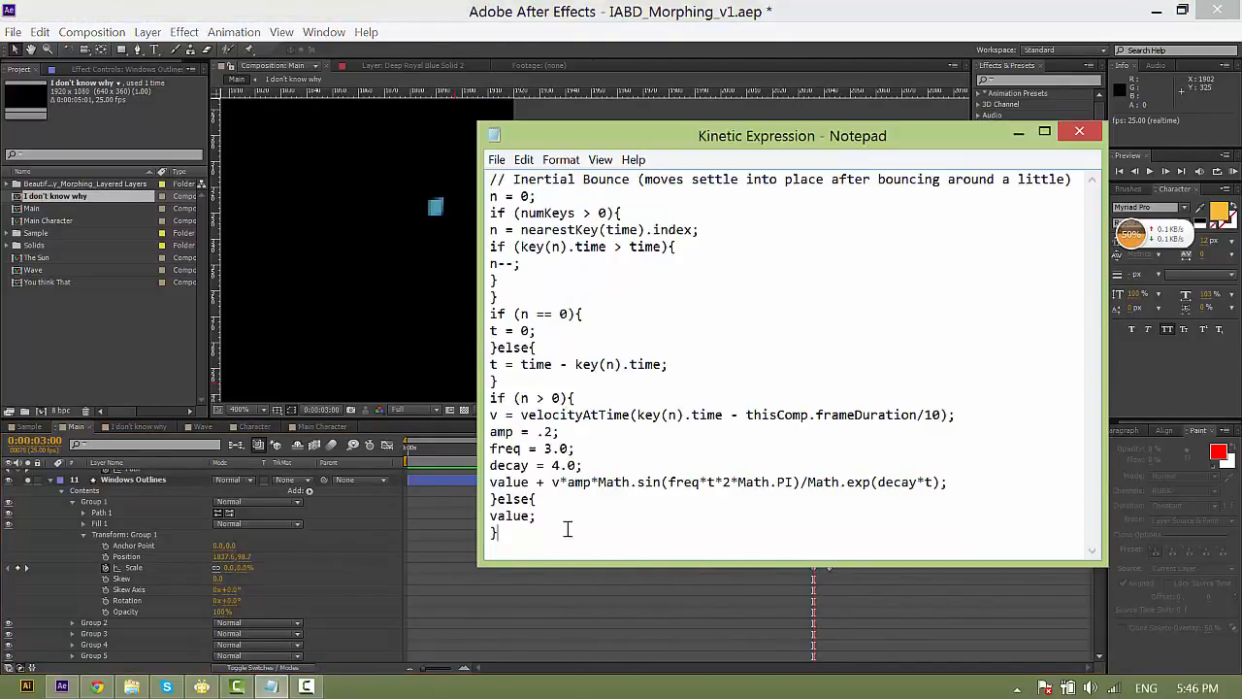
pyautogui.hotkey('ctrl', 'a')
pyautogui.click(144, 568)
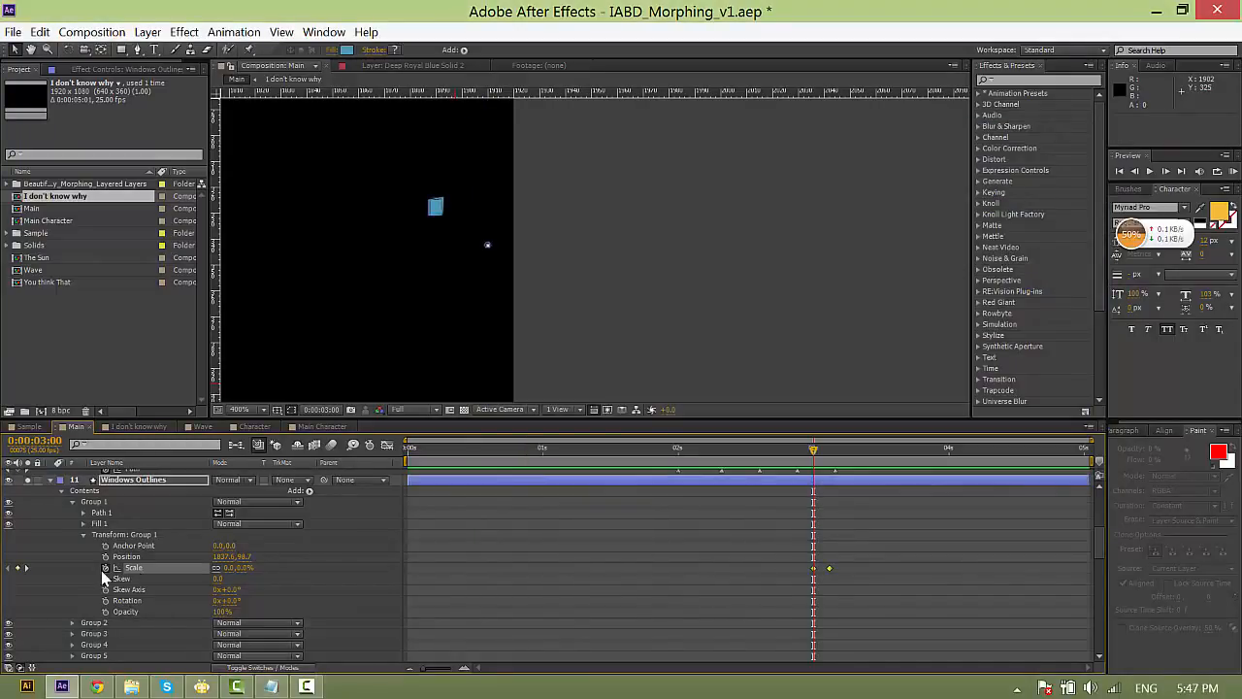
pyautogui.keyDown('alt'); pyautogui.click(105, 567); pyautogui.keyUp('alt')
pyautogui.hotkey('ctrl', 'v')
pyautogui.click(805, 529)
pyautogui.press('space')
pyautogui.press('space')
pyautogui.click(817, 457)
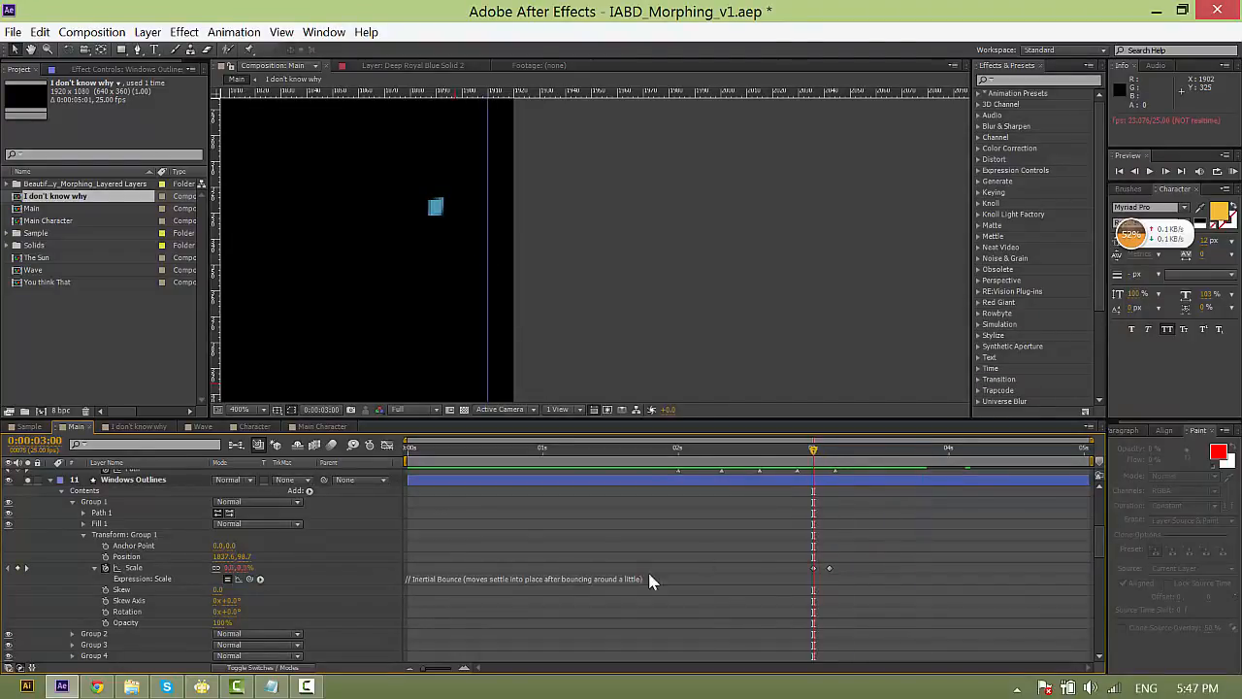
# Preview Group 1's bounce from 0:00:03:00 and set amp to .05 in its Scale expression.
pyautogui.press('space')
pyautogui.click(817, 456)
pyautogui.moveTo(817, 456); pyautogui.dragTo(813, 458)
pyautogui.click(499, 581)
pyautogui.click(491, 600)
pyautogui.scroll(-2, 453, 625)
pyautogui.scroll(-2, 453, 622)
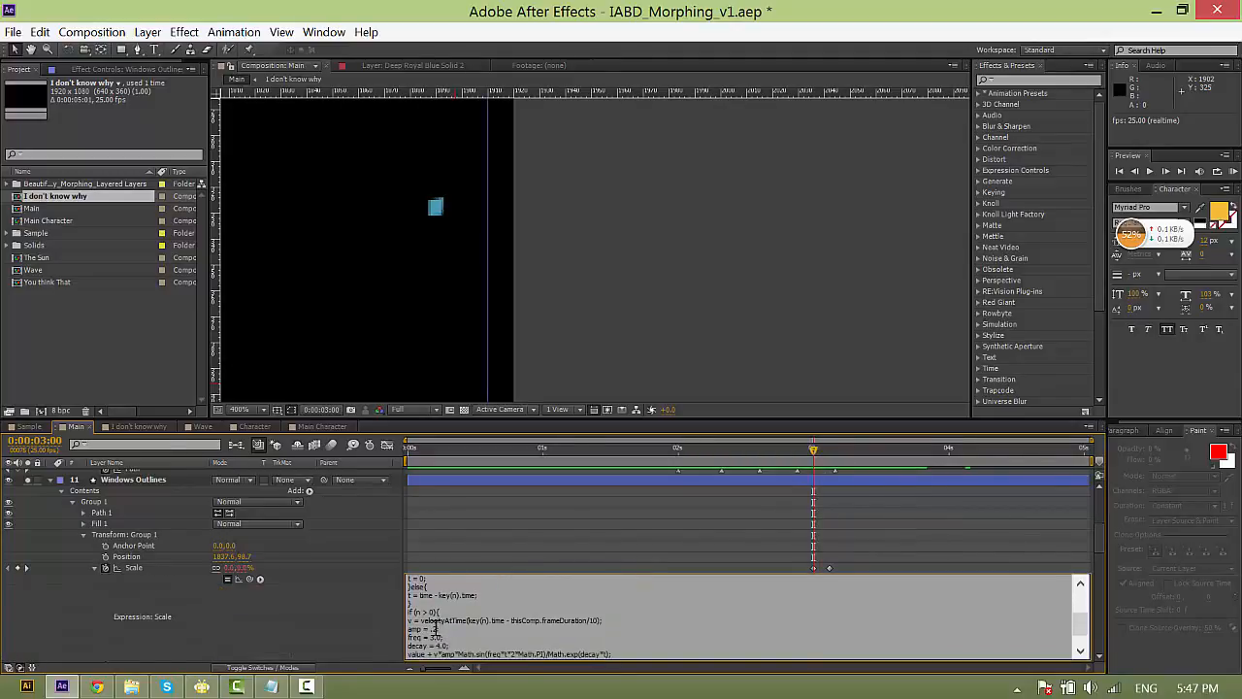
pyautogui.write('5')
pyautogui.hotkey('ctrl', 'a')
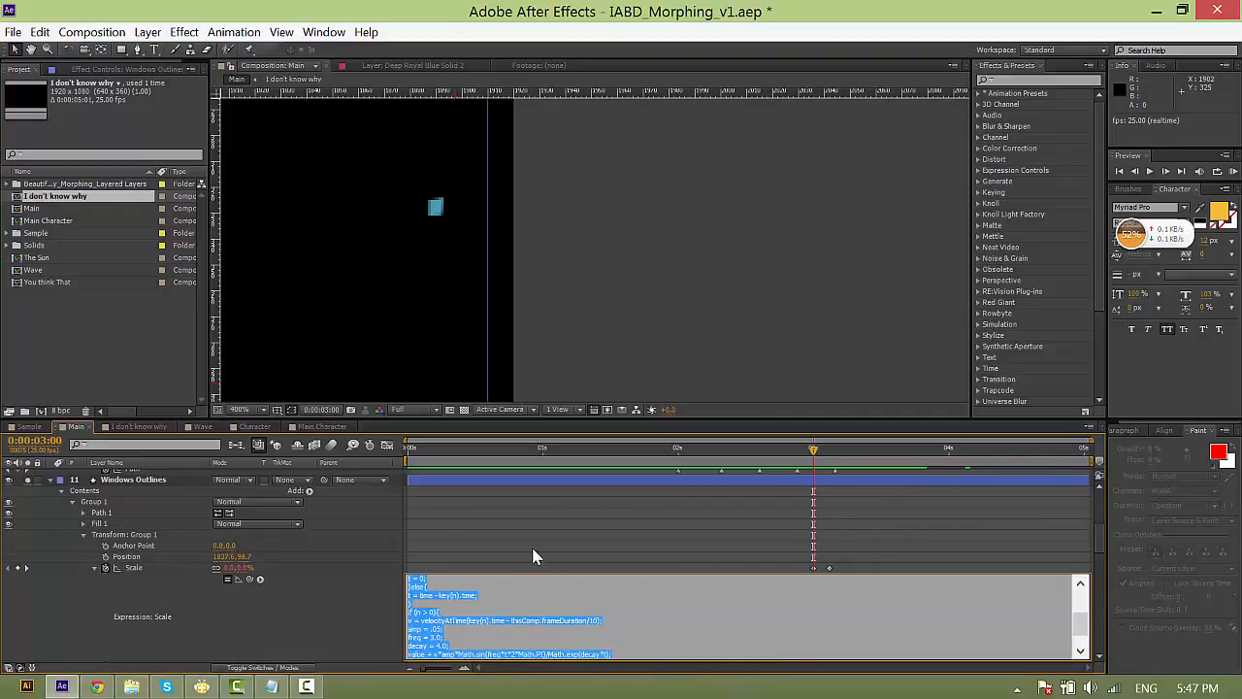
pyautogui.hotkey('ctrl', 'v')
pyautogui.click(535, 554)
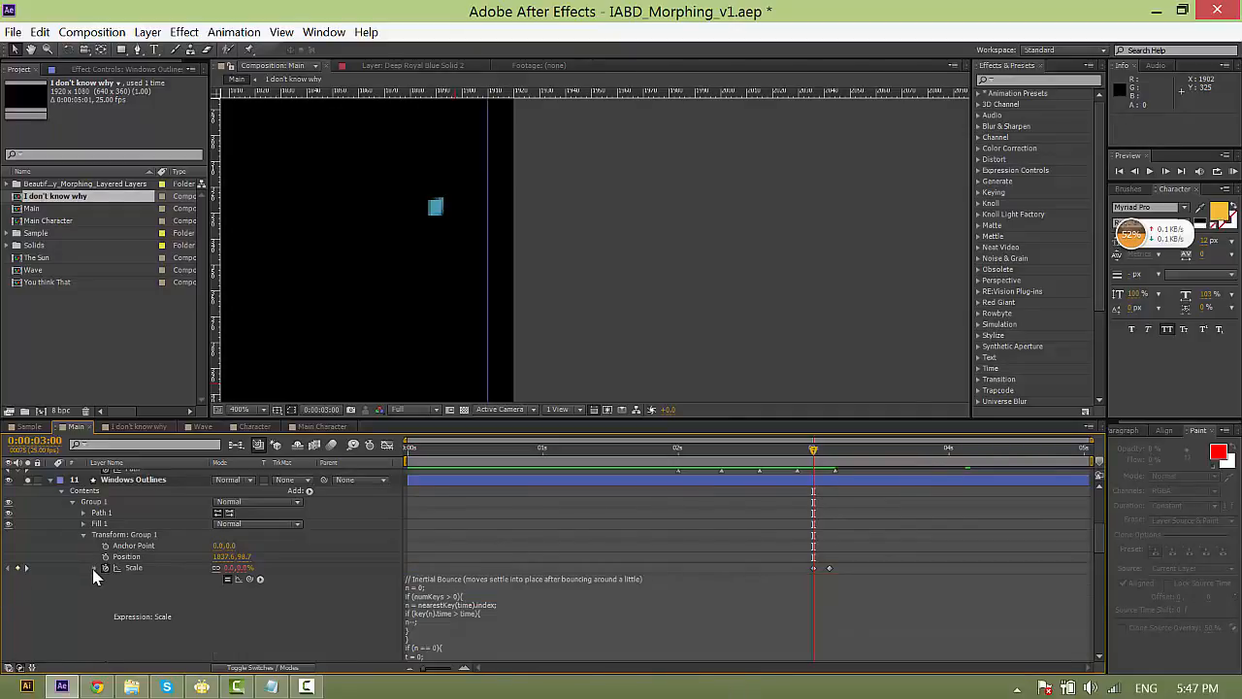
# Collapse Group 1's Scale expression and copy its two Scale keyframes.
pyautogui.click(94, 569)
pyautogui.moveTo(732, 528); pyautogui.dragTo(867, 590)
pyautogui.moveTo(791, 560); pyautogui.dragTo(870, 588)
pyautogui.moveTo(735, 539); pyautogui.dragTo(865, 596)
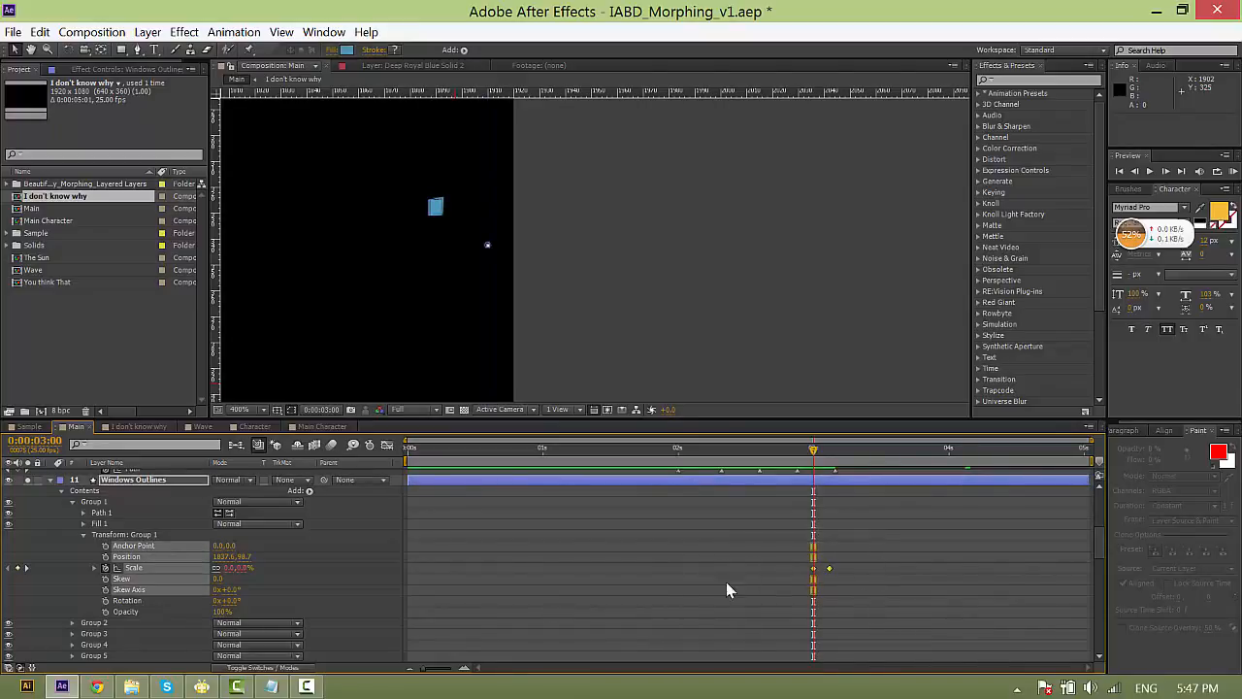
pyautogui.hotkey('ctrl', 'c')
# Try pasting the copied Scale keyframes onto Groups 2 to 40 of Windows Outlines, preview, and undo the paste.
pyautogui.click(71, 505)
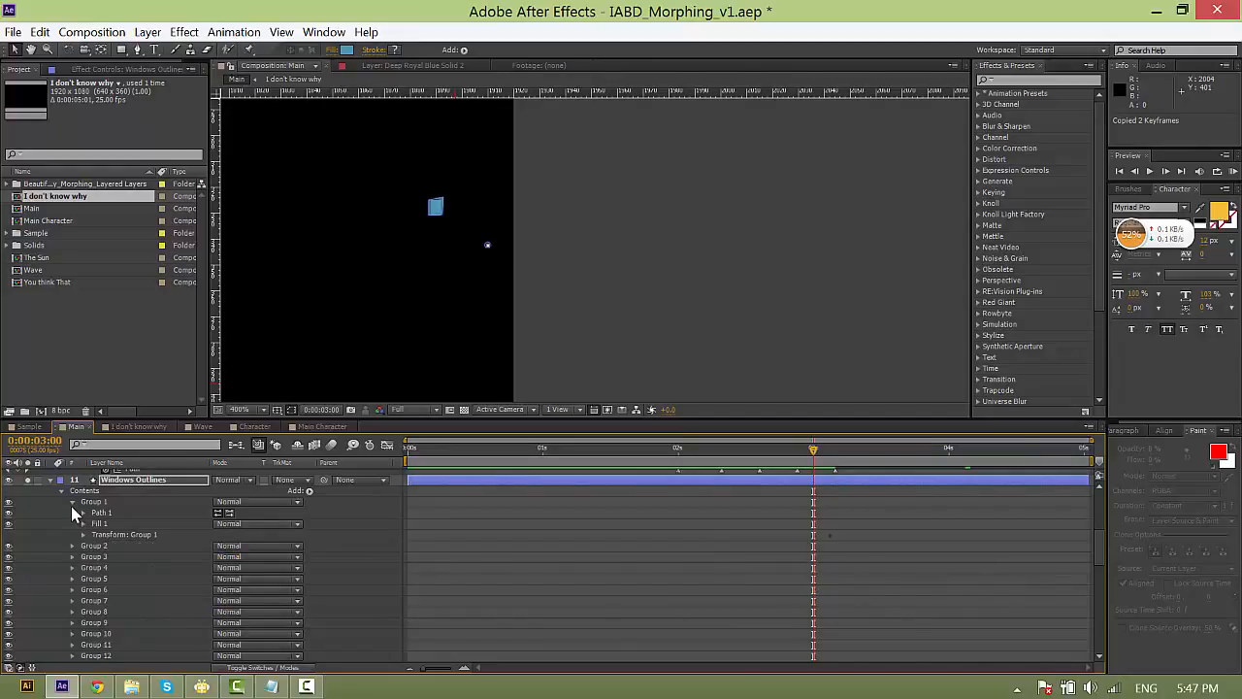
pyautogui.click(95, 512)
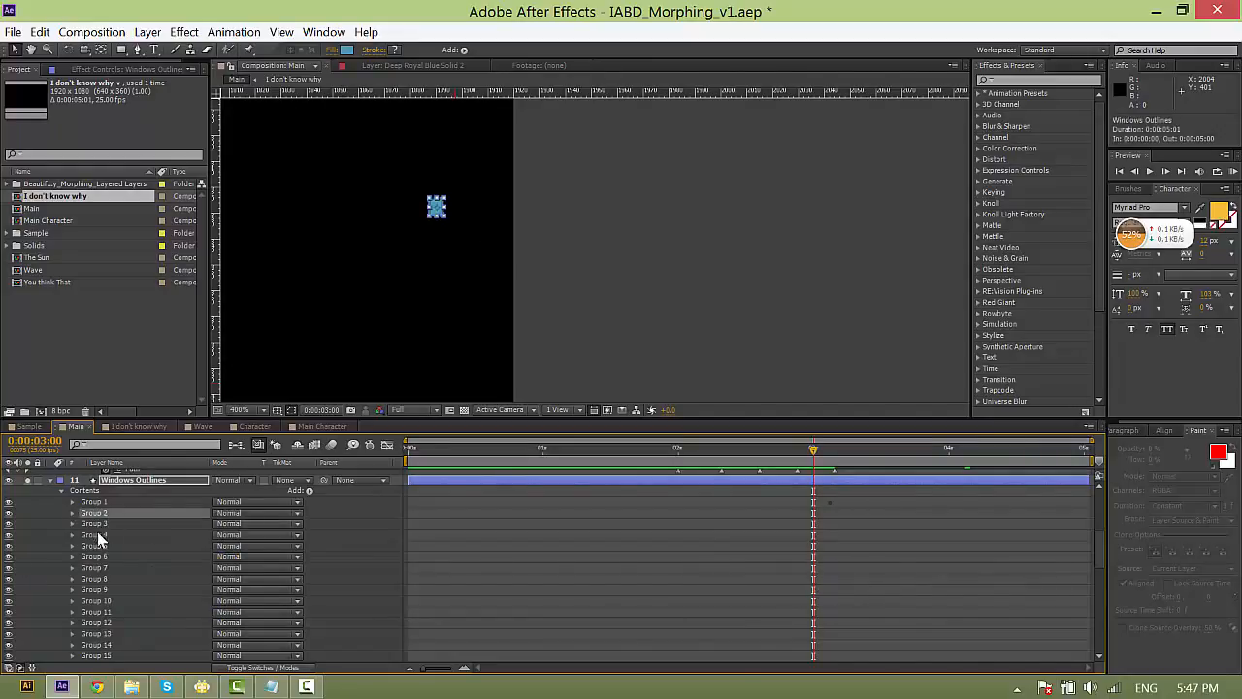
pyautogui.scroll(-3, 332, 272)
pyautogui.scroll(-8, 106, 597)
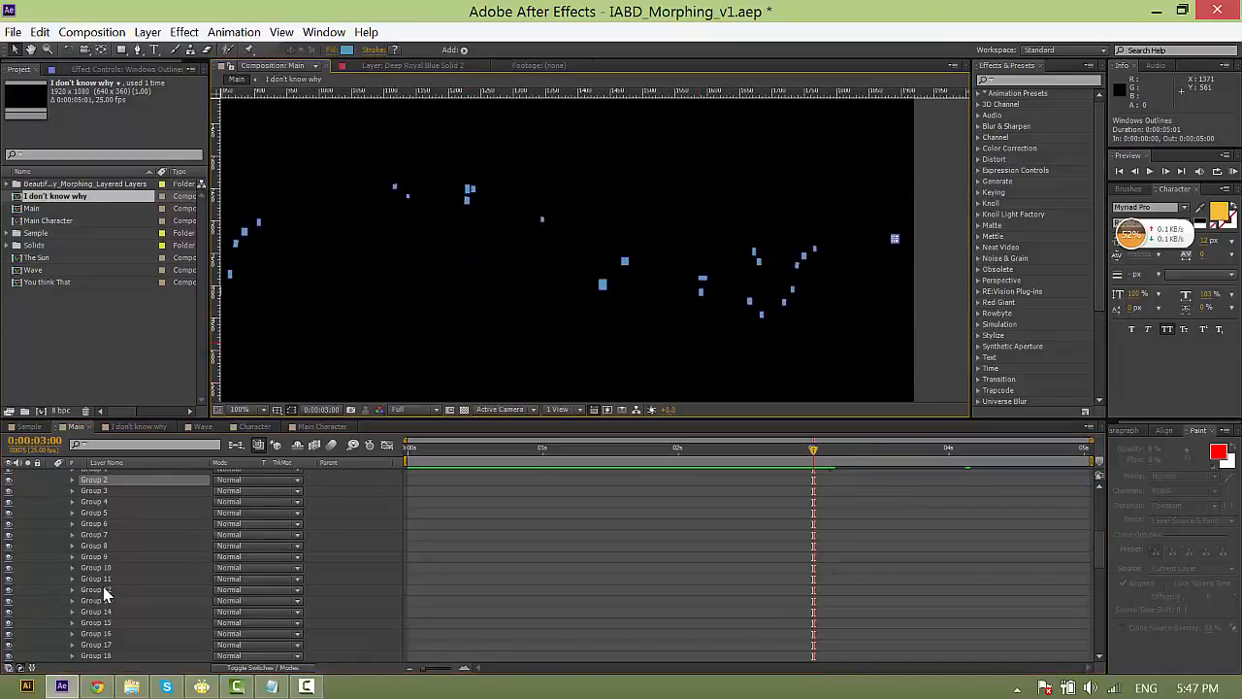
pyautogui.keyDown('shift'); pyautogui.click(103, 634); pyautogui.keyUp('shift')
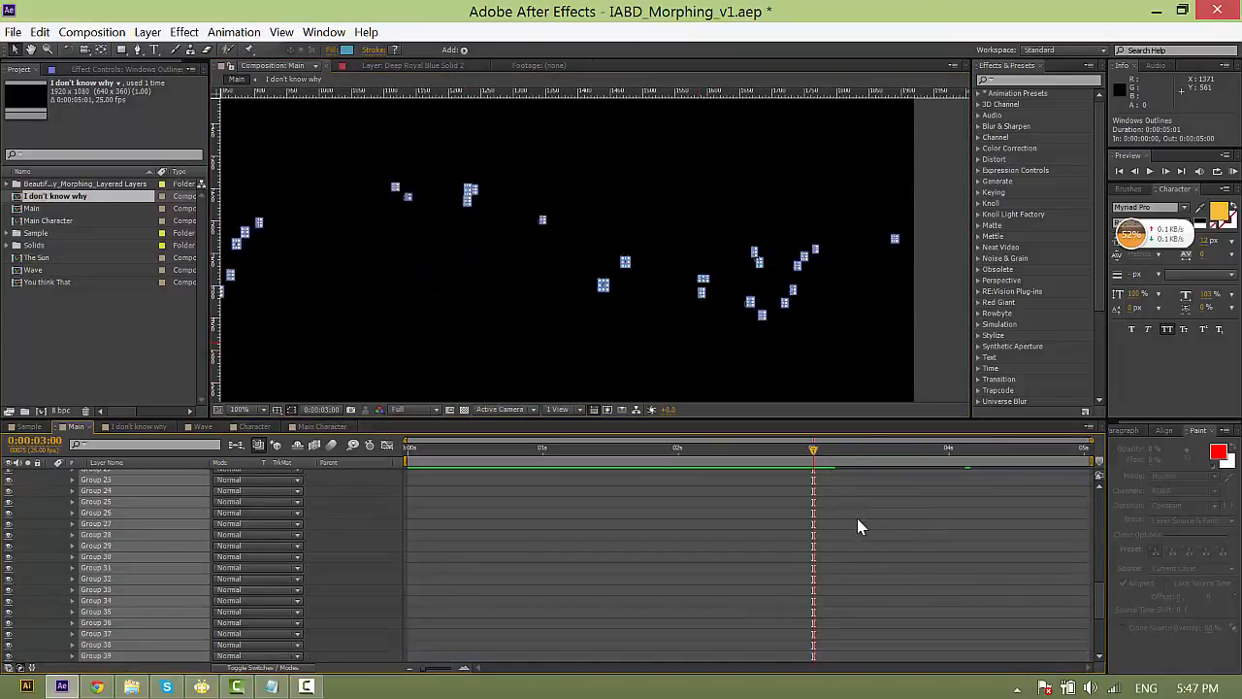
pyautogui.hotkey('ctrl', 'v')
pyautogui.press('space')
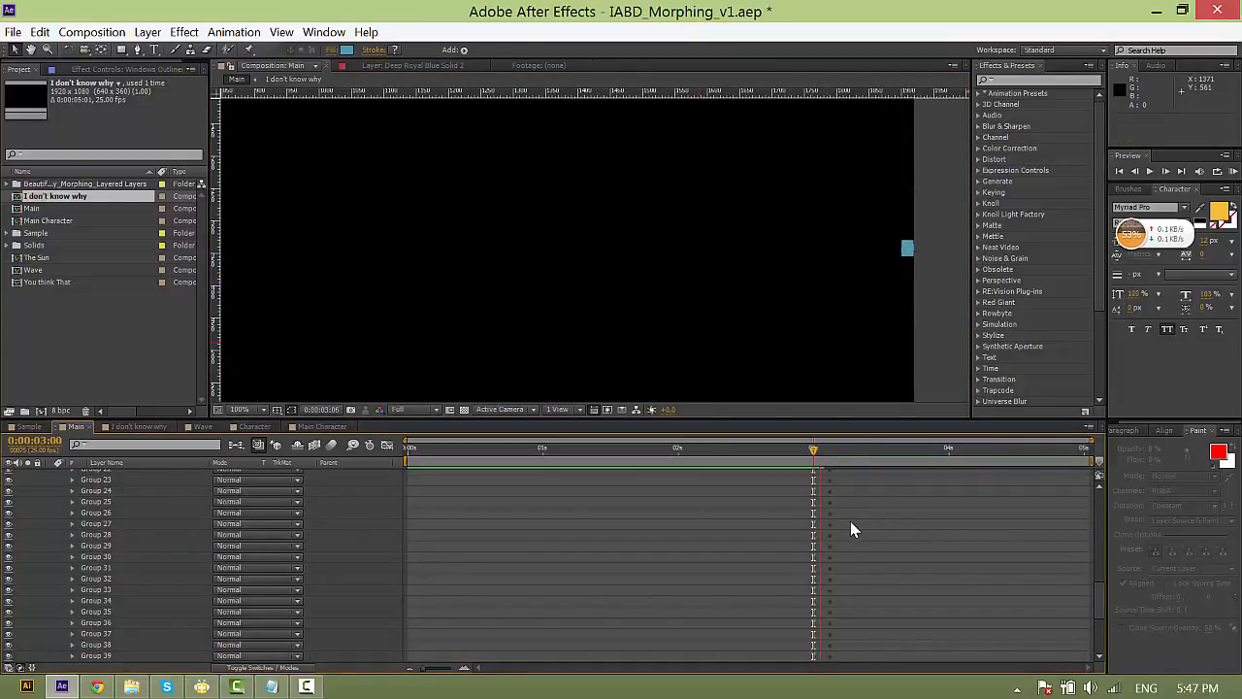
pyautogui.hotkey('ctrl', 'z')
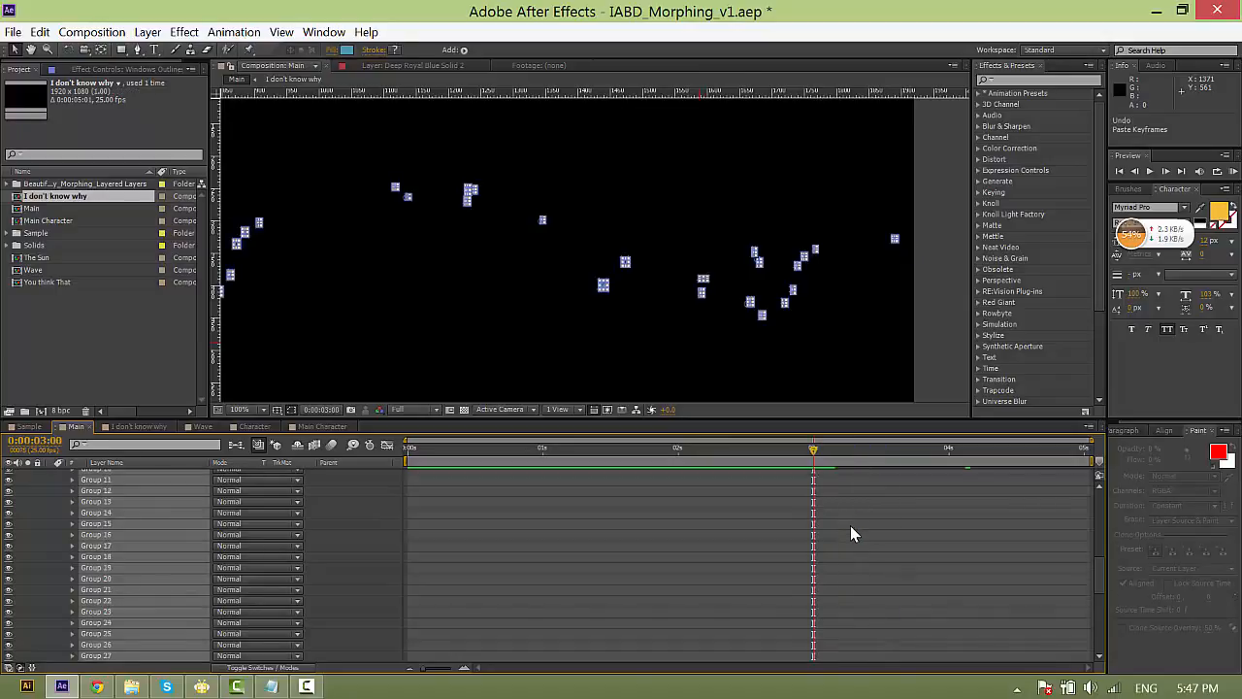
# Try the Scale keyframe paste on the selected window groups again, inspect the composition, and undo it.
pyautogui.press('space')
pyautogui.moveTo(814, 508); pyautogui.dragTo(790, 624)
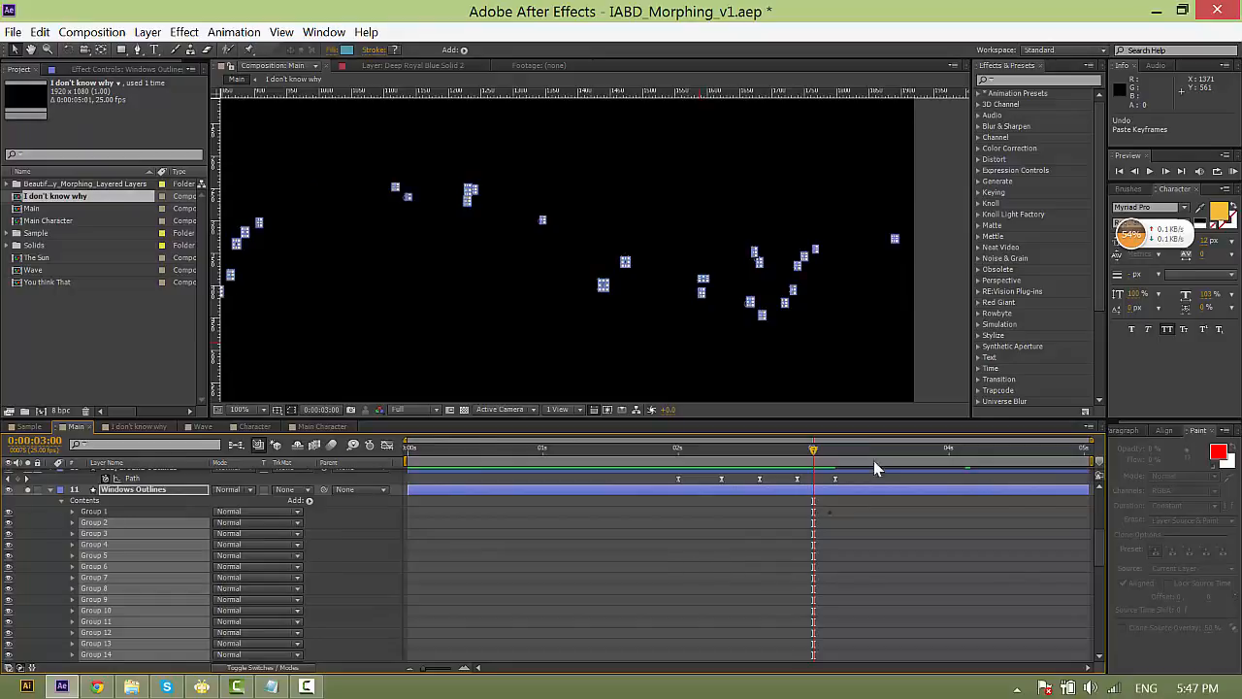
pyautogui.hotkey('ctrl', 'v')
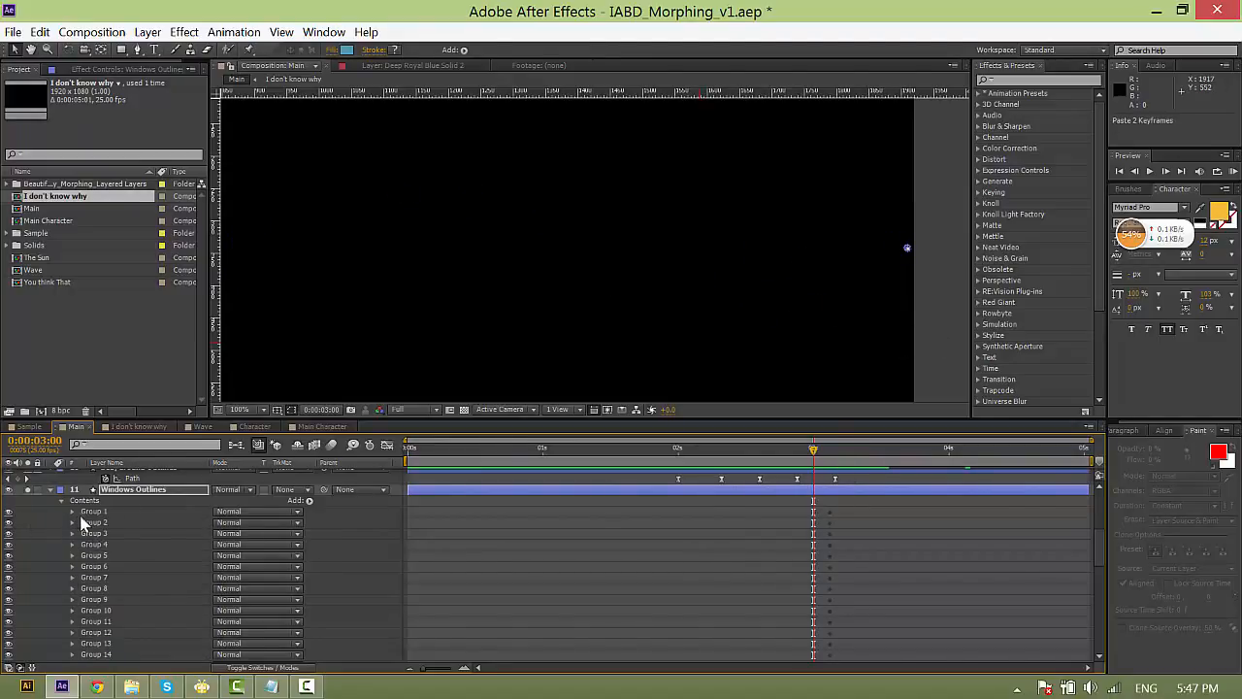
pyautogui.scroll(1, 921, 266)
pyautogui.moveTo(763, 266); pyautogui.dragTo(140, 276)
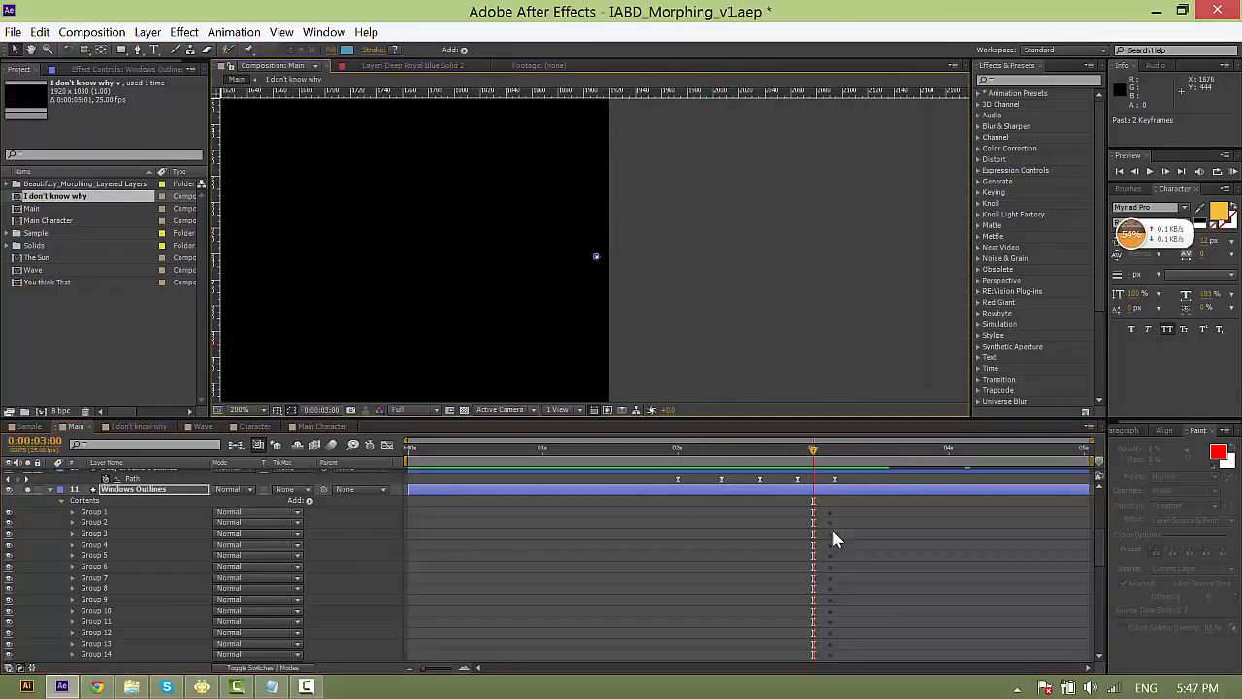
pyautogui.moveTo(813, 452); pyautogui.dragTo(821, 454)
pyautogui.hotkey('ctrl', 'z')
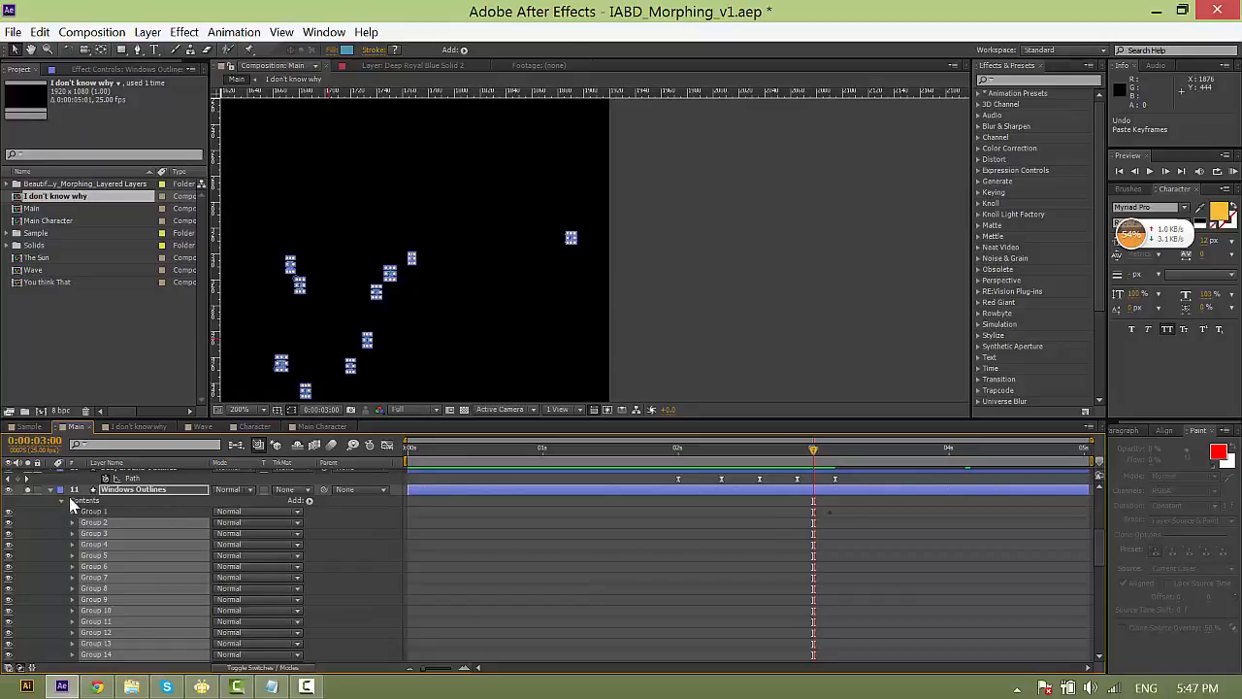
# Reveal the expressions on Windows Outlines and copy Group 1's Scale property with its two keyframes.
pyautogui.click(649, 511)
pyautogui.click(611, 486)
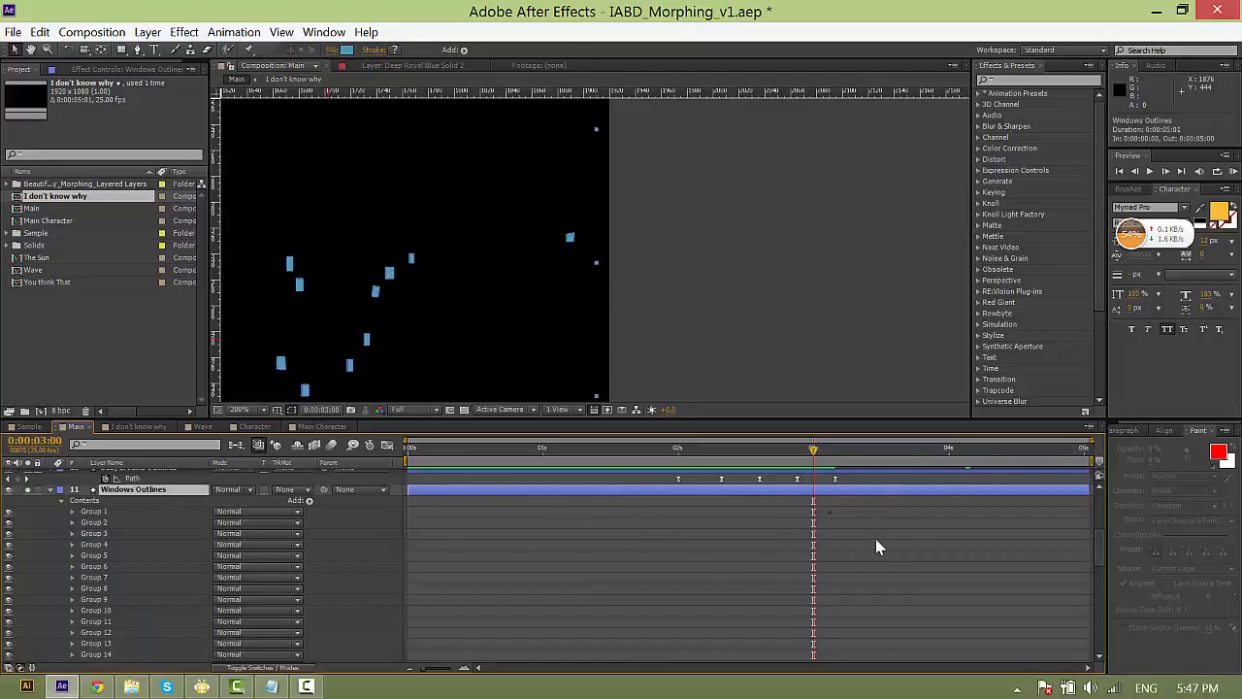
pyautogui.press('e')
pyautogui.press('e')
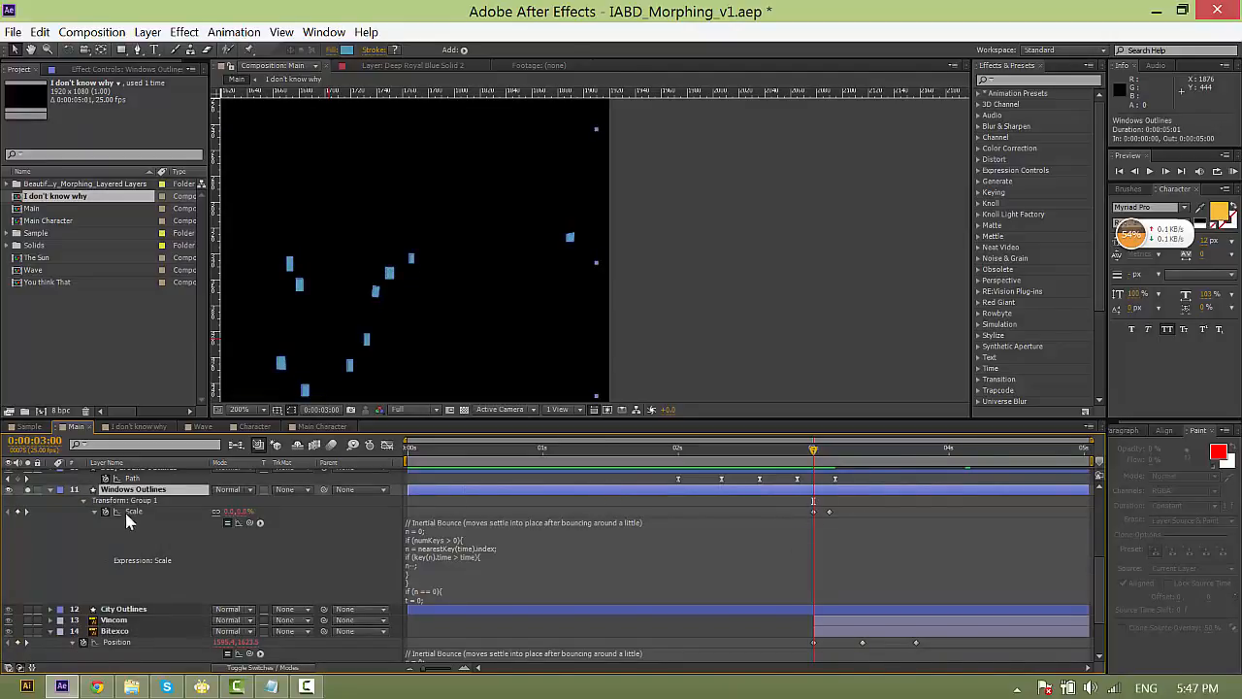
pyautogui.moveTo(849, 525); pyautogui.dragTo(857, 517)
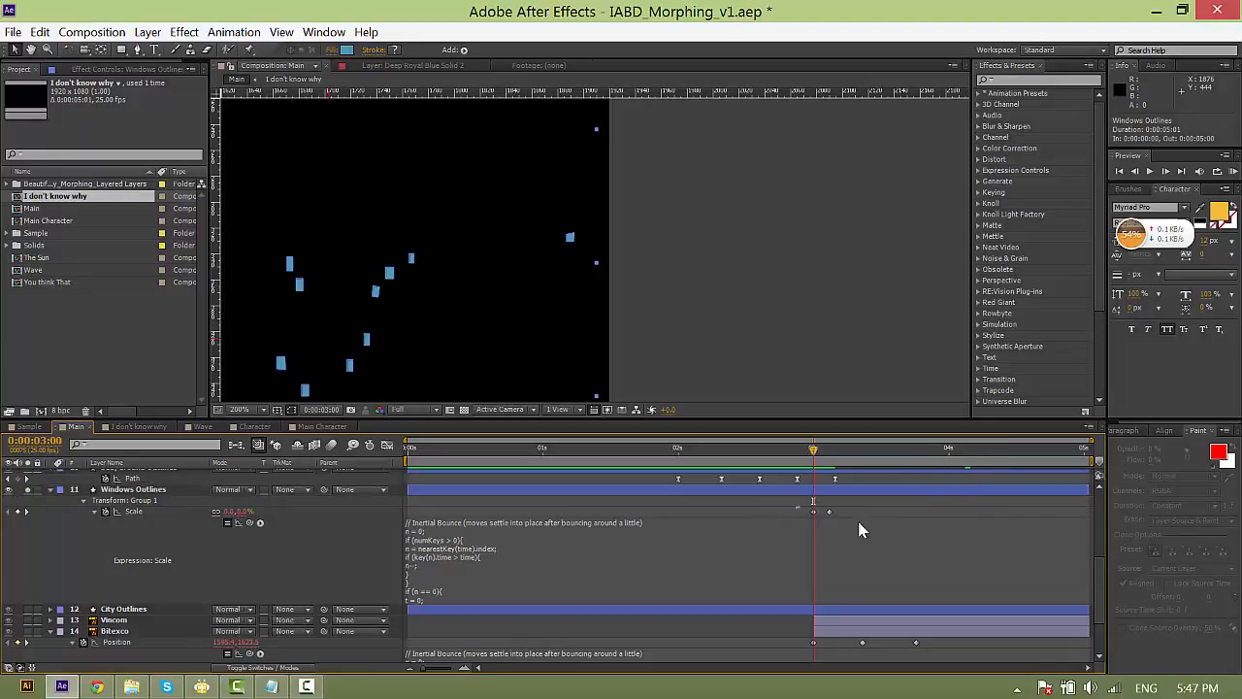
pyautogui.hotkey('ctrl', 'c')
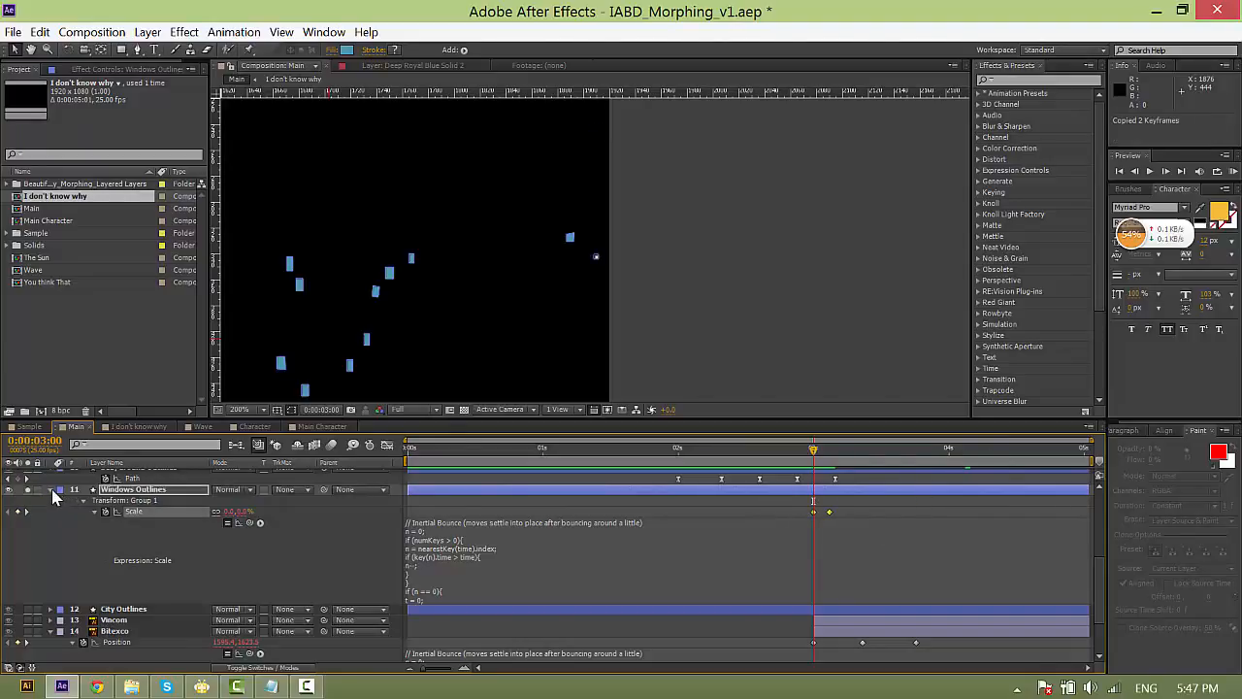
# Paste the copied Scale animation and expression onto Groups 2 to 40 of Windows Outlines.
pyautogui.click(51, 490)
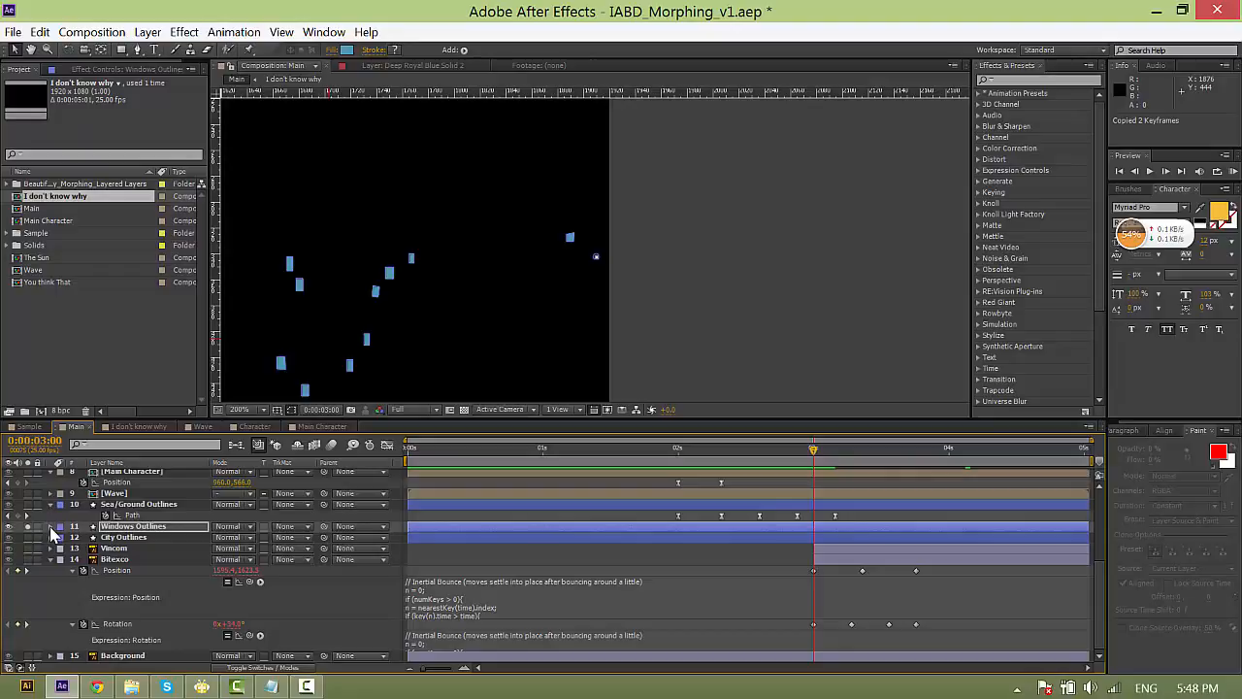
pyautogui.click(49, 526)
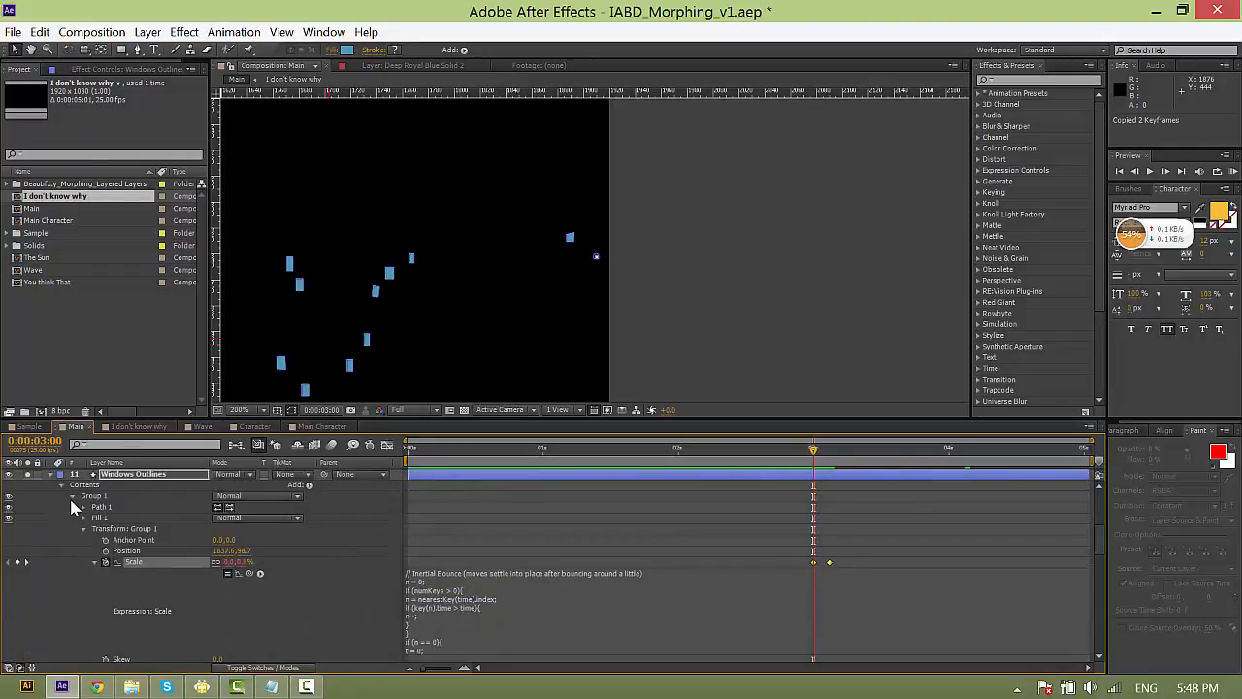
pyautogui.click(72, 496)
pyautogui.scroll(-10, 141, 542)
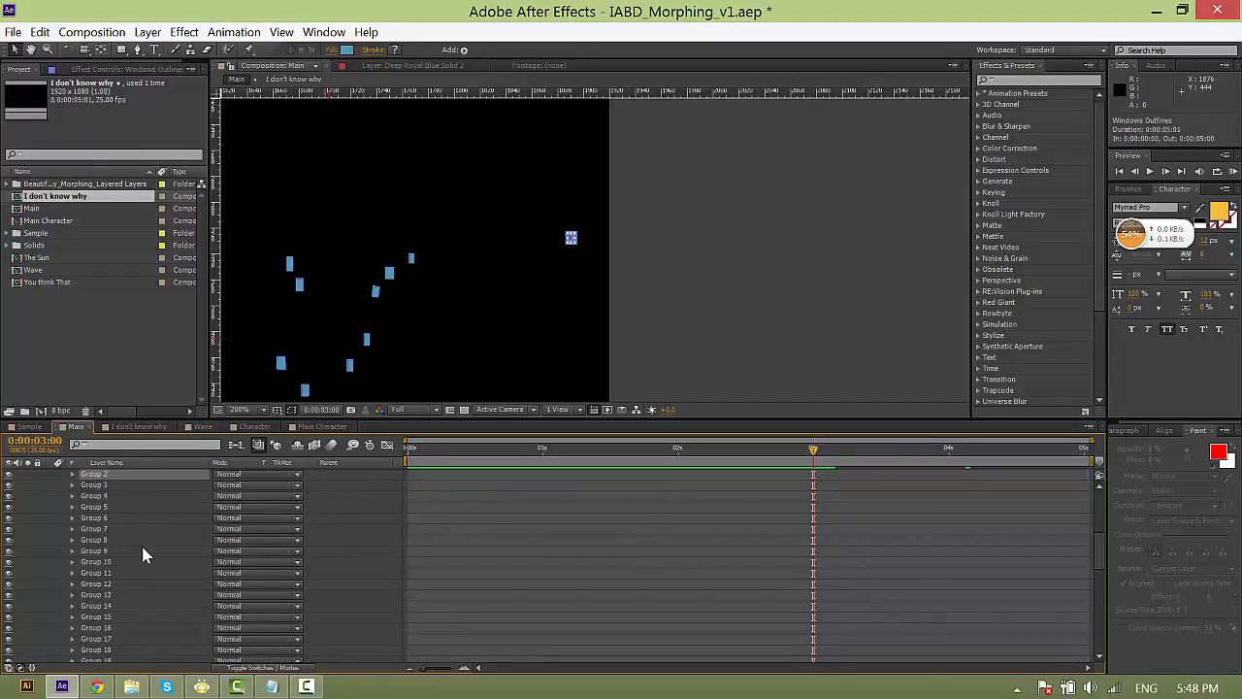
pyautogui.scroll(-2, 142, 547)
pyautogui.keyDown('shift'); pyautogui.click(104, 529); pyautogui.keyUp('shift')
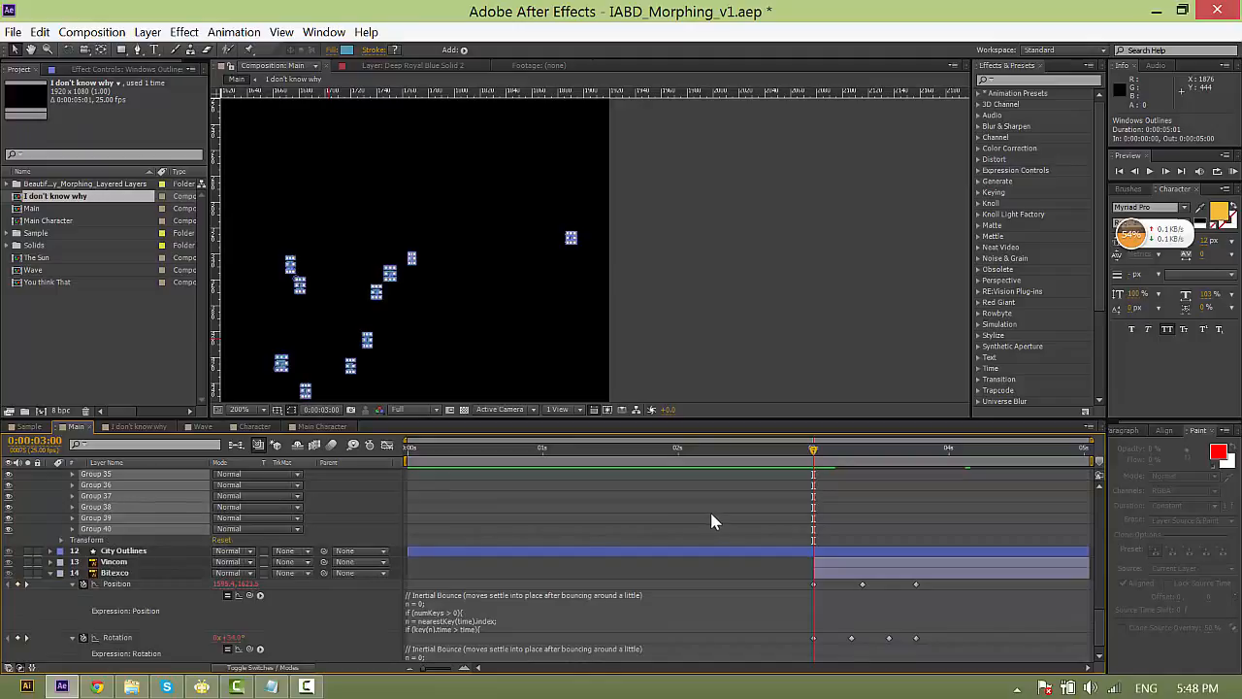
pyautogui.hotkey('ctrl', 'v')
# Preview all the windows scaling up from 0:00:03:00, viewing the full frame and then a closer view.
pyautogui.click(742, 482)
pyautogui.scroll(-2, 529, 286)
pyautogui.press('space')
pyautogui.moveTo(553, 296); pyautogui.dragTo(827, 246)
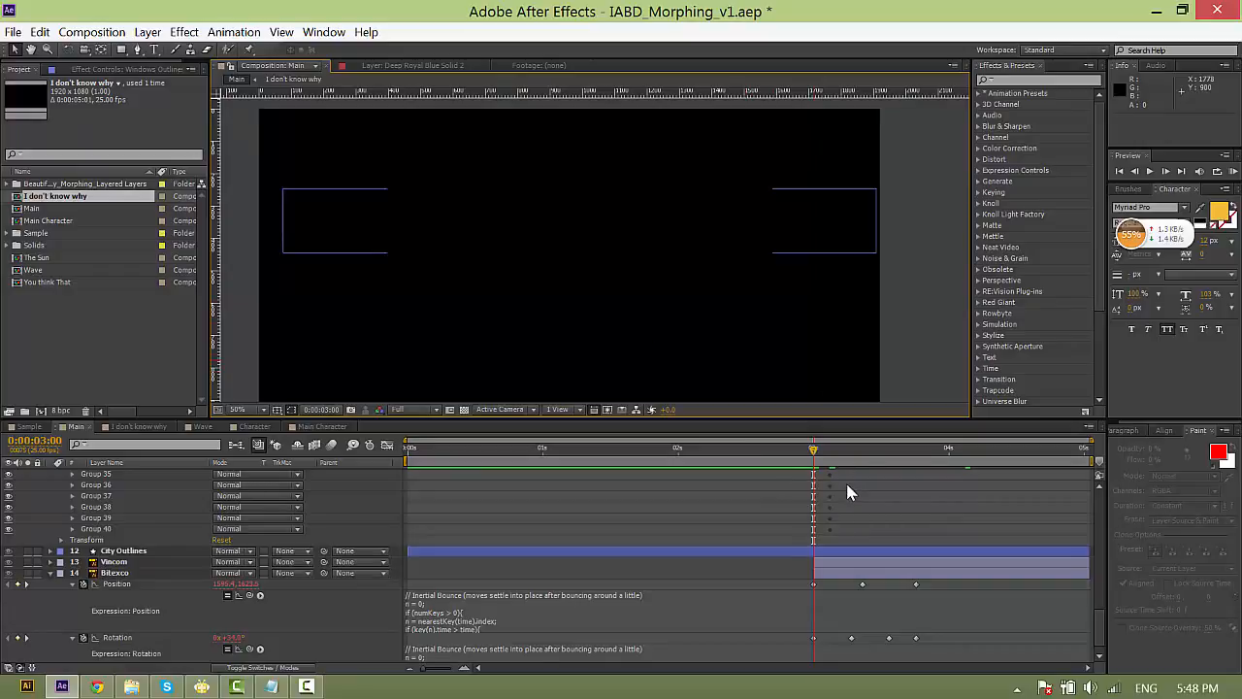
pyautogui.scroll(1, 848, 488)
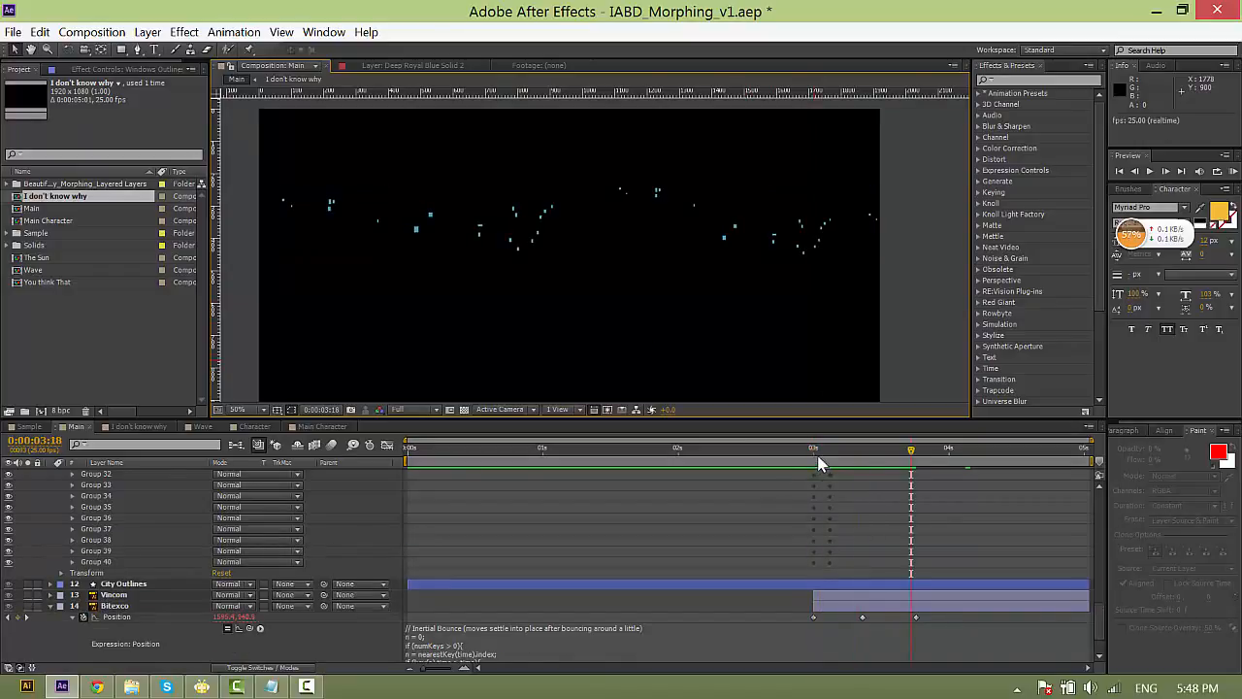
pyautogui.scroll(1, 430, 233)
pyautogui.moveTo(425, 262); pyautogui.dragTo(706, 336)
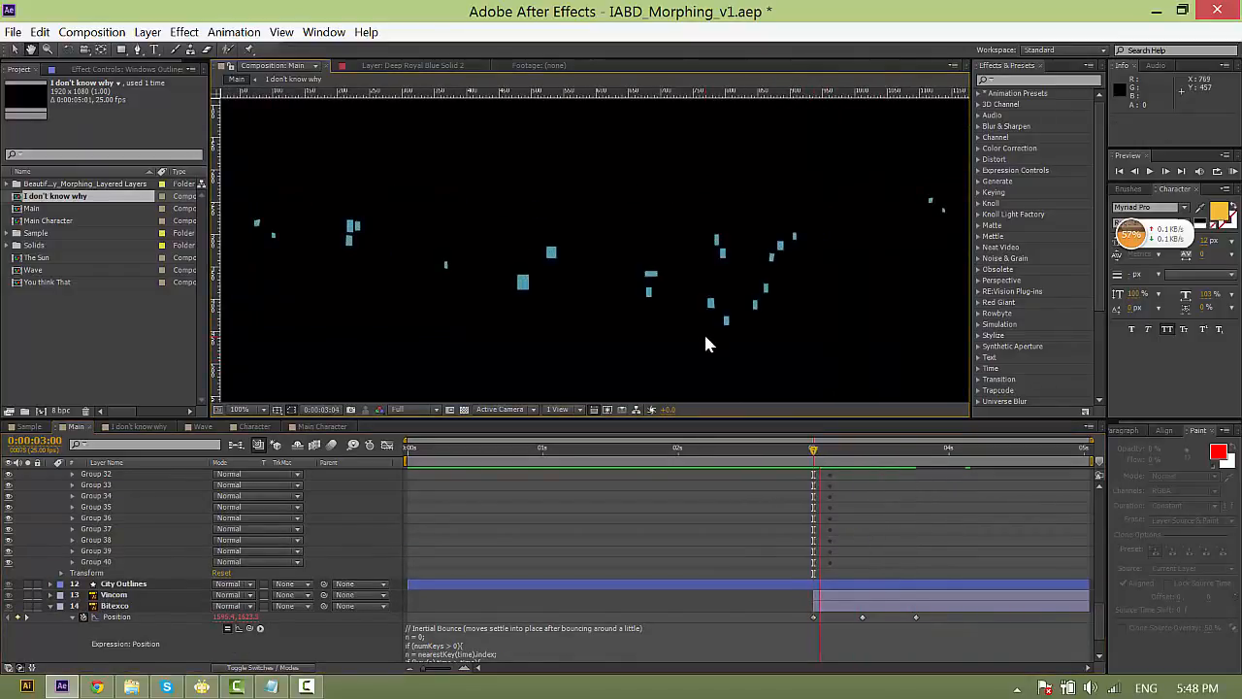
pyautogui.moveTo(899, 449); pyautogui.dragTo(815, 451)
pyautogui.click(816, 451)
pyautogui.press('space')
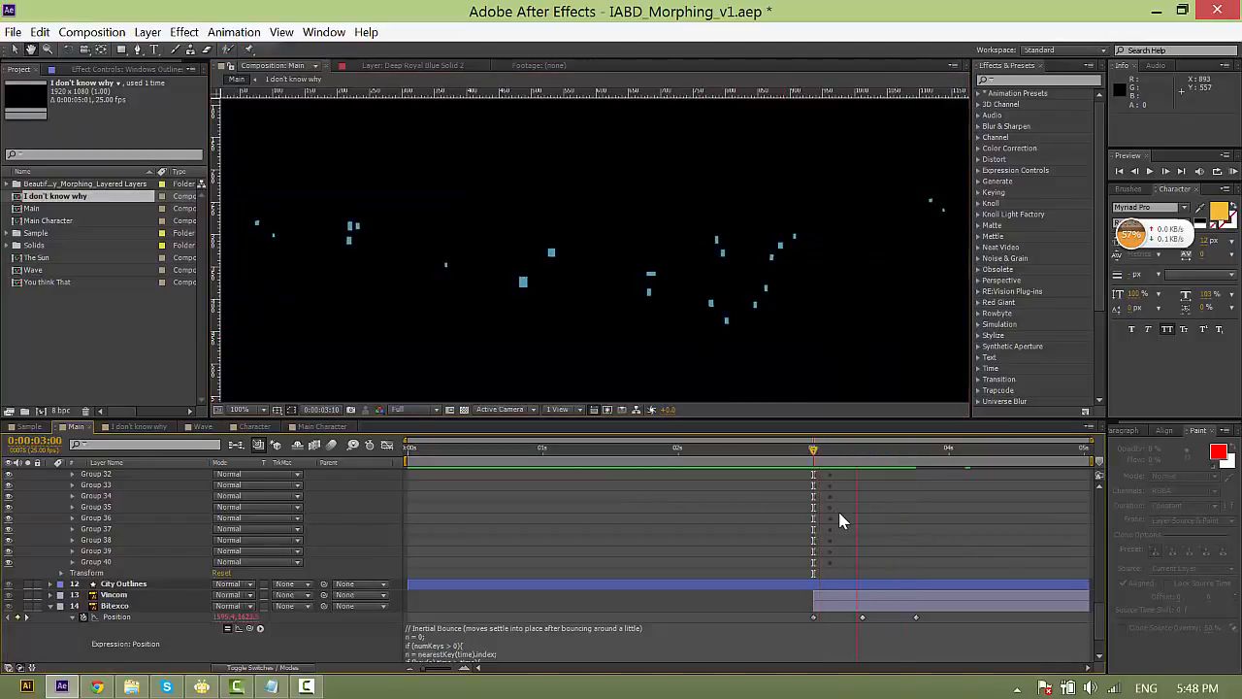
pyautogui.press('space')
# Reveal the Scale keyframes of every Windows Outlines group and enlarge the timeline to show the last groups.
pyautogui.scroll(9, 840, 510)
pyautogui.scroll(3, 843, 511)
pyautogui.click(841, 539)
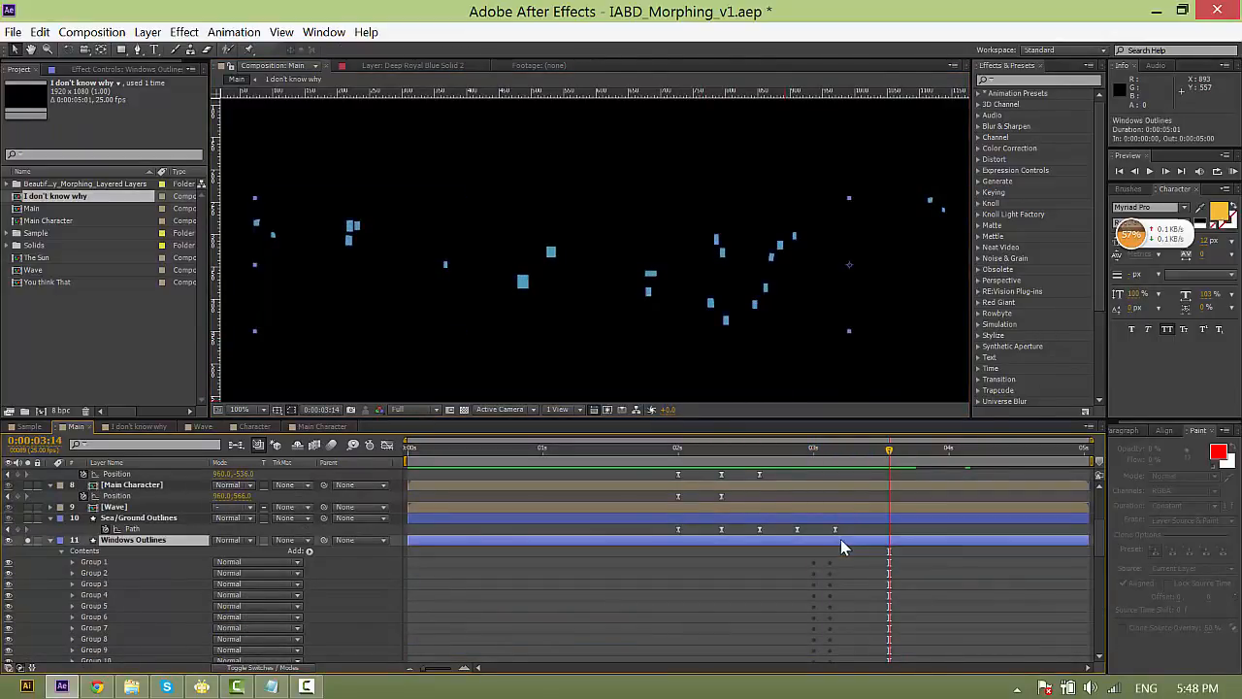
pyautogui.press('u')
pyautogui.scroll(-9, 825, 569)
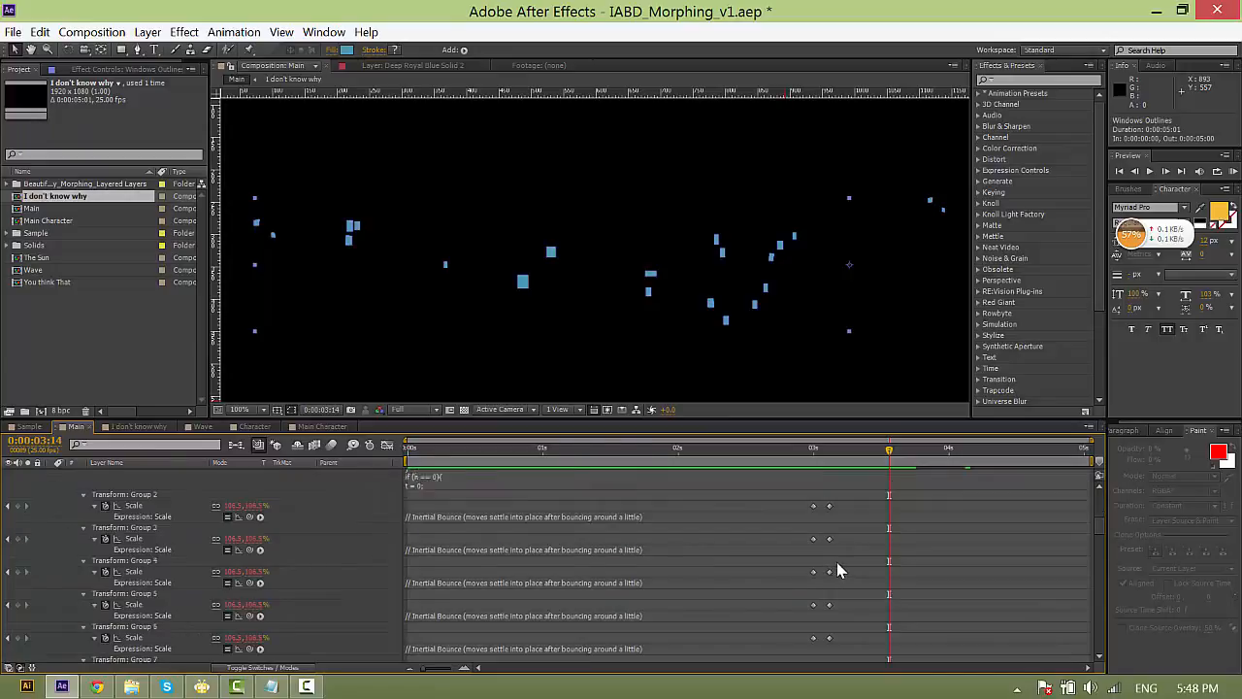
pyautogui.moveTo(760, 420); pyautogui.dragTo(760, 147)
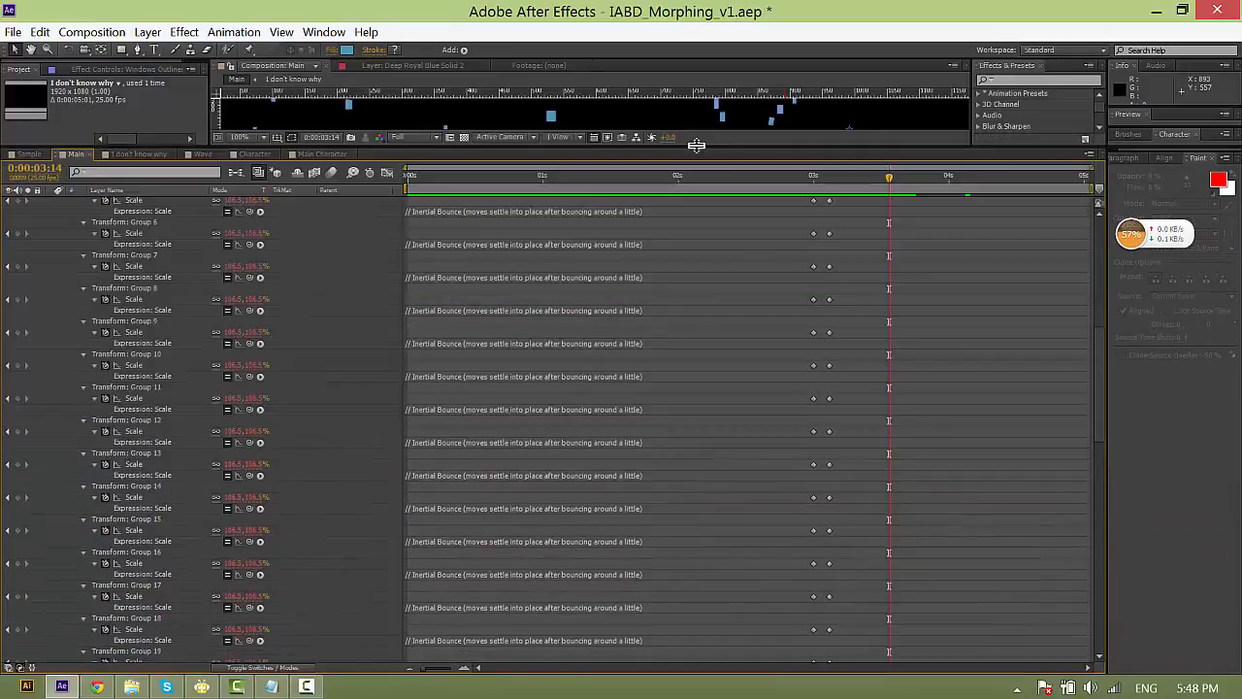
pyautogui.scroll(-6, 516, 319)
pyautogui.scroll(-8, 515, 318)
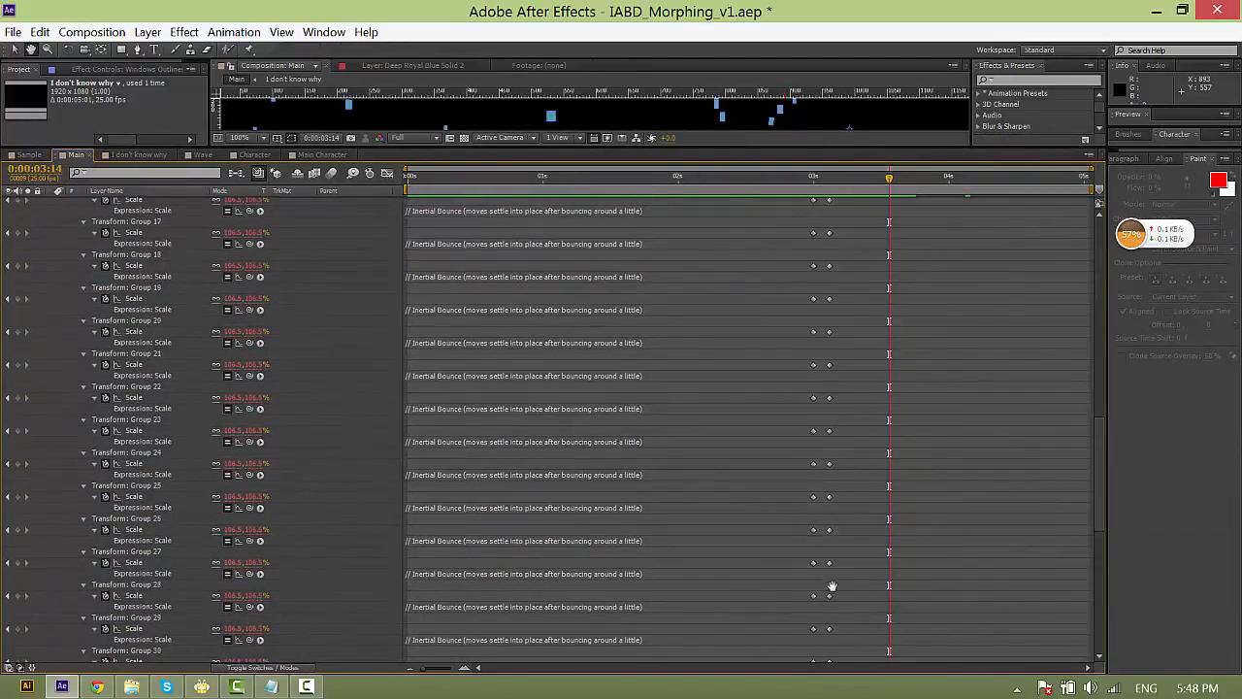
pyautogui.moveTo(789, 191); pyautogui.dragTo(789, 83)
# Shift the Scale keyframe pairs of Groups 40, 39, 38 and 36 forward by differing numbers of frames.
pyautogui.moveTo(798, 593); pyautogui.dragTo(857, 603)
pyautogui.moveTo(802, 561); pyautogui.dragTo(846, 568)
pyautogui.moveTo(804, 530); pyautogui.dragTo(856, 537)
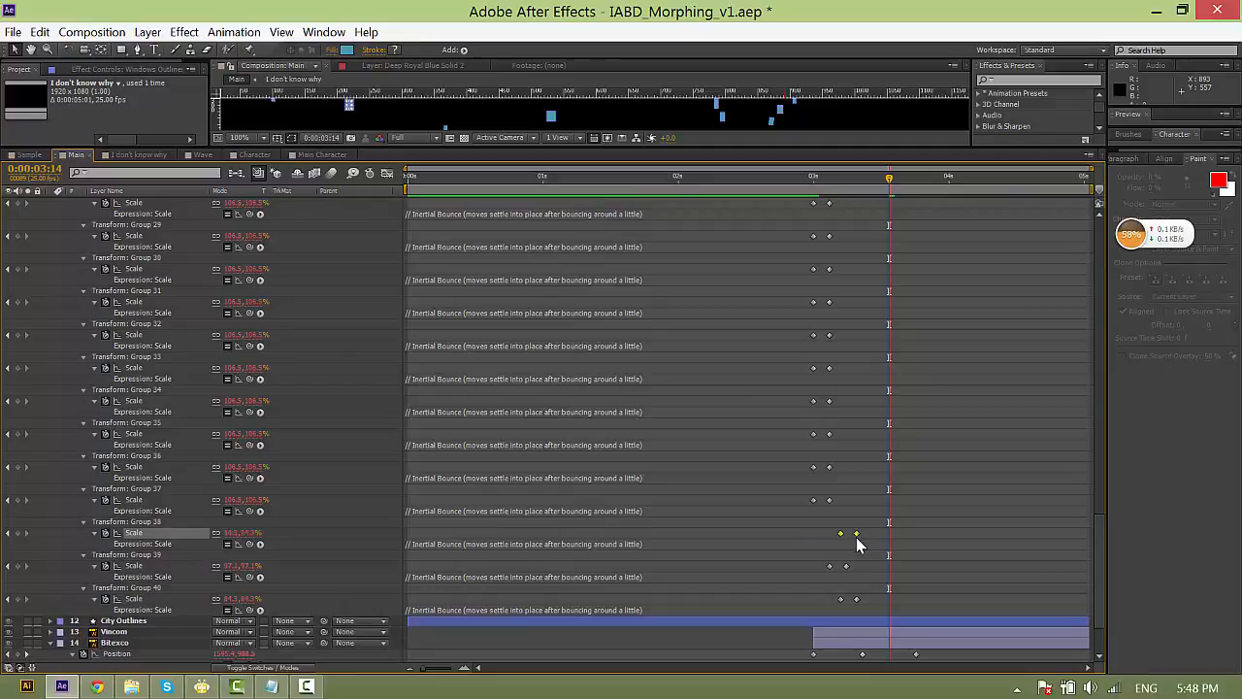
pyautogui.moveTo(804, 456); pyautogui.dragTo(831, 468)
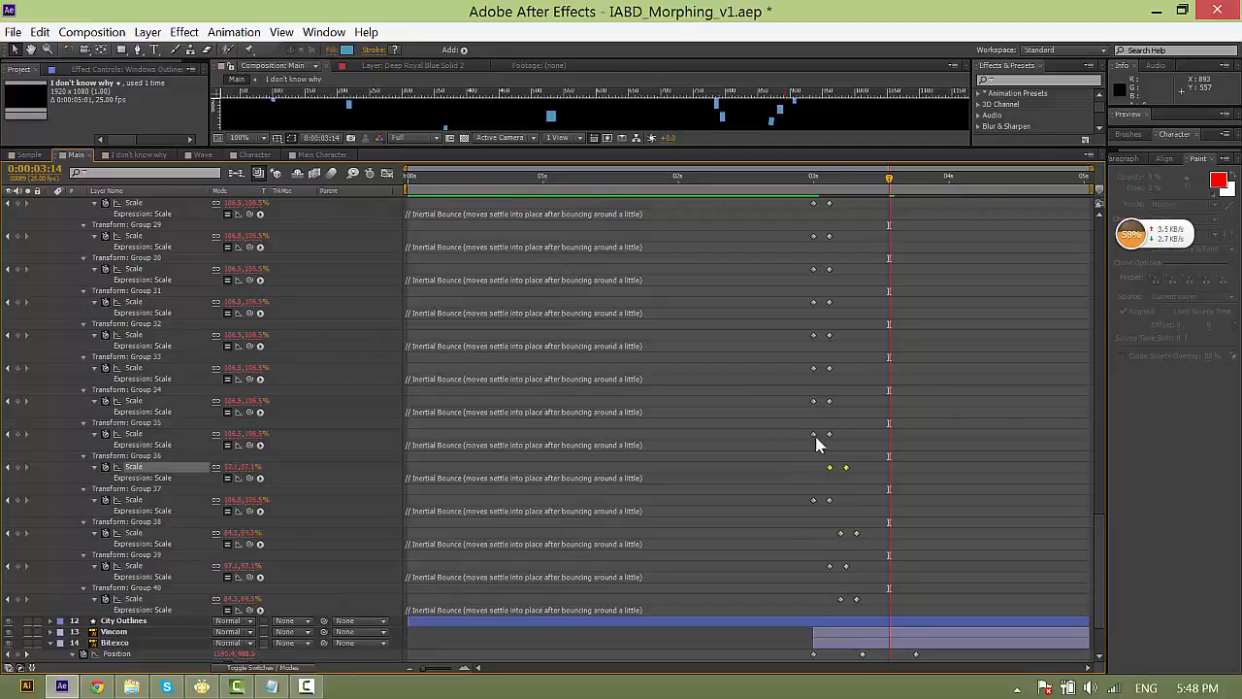
# Shift the Scale keyframe pairs of Windows Outlines Groups 35, 34, 33 and 32 forward by differing numbers of frames.
pyautogui.moveTo(816, 434); pyautogui.dragTo(828, 434)
pyautogui.moveTo(797, 392); pyautogui.dragTo(840, 398)
pyautogui.moveTo(844, 352); pyautogui.dragTo(804, 399)
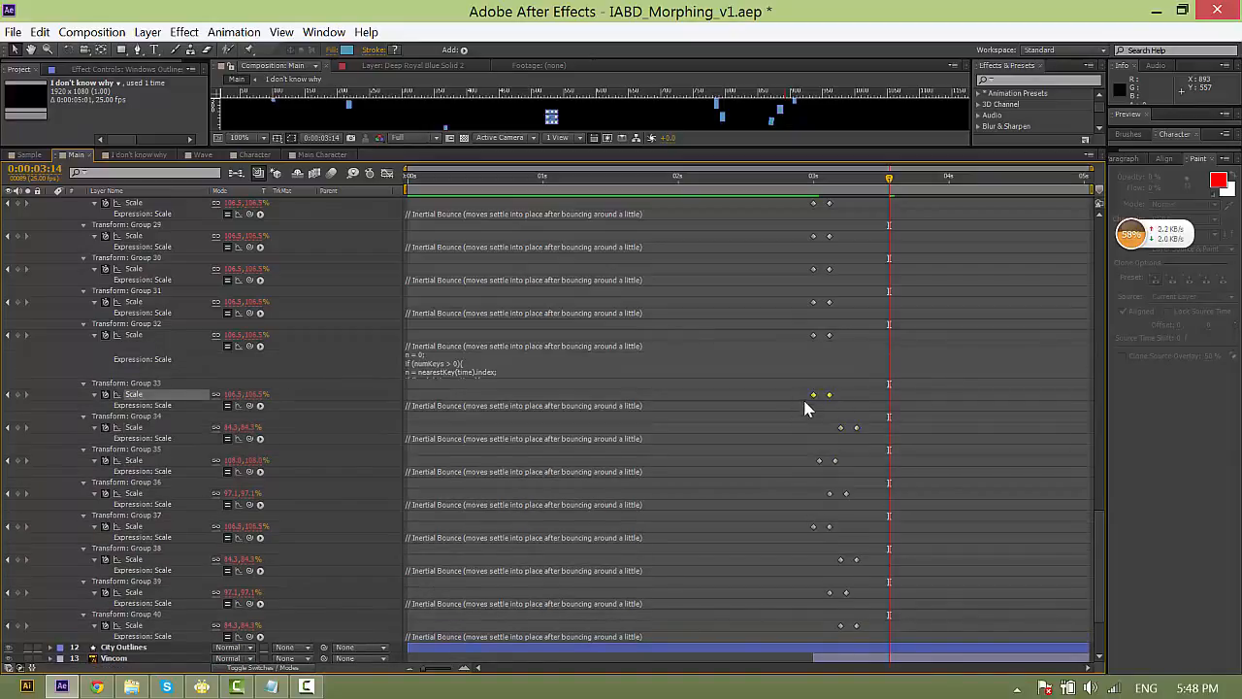
pyautogui.moveTo(797, 330); pyautogui.dragTo(830, 341)
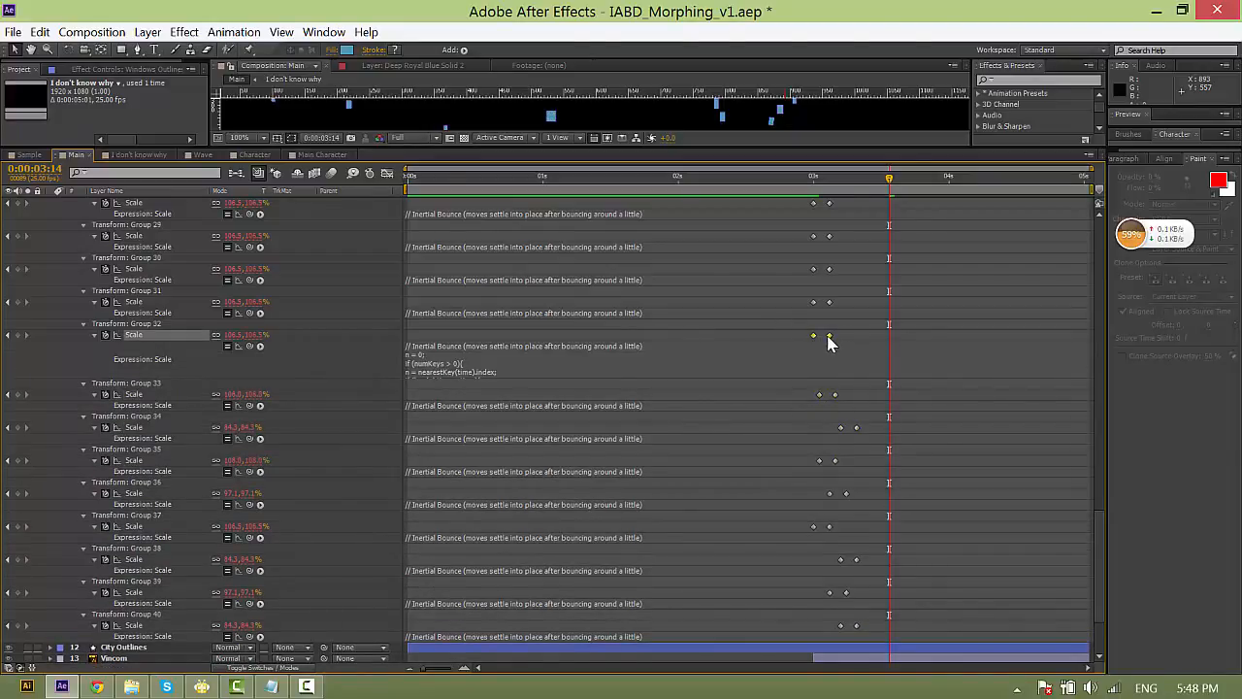
# Offset the Scale keyframe pairs of Windows Outlines Groups 30, 28, 26 and 24 forward by varying amounts.
pyautogui.moveTo(799, 261); pyautogui.dragTo(846, 283)
pyautogui.scroll(5, 864, 466)
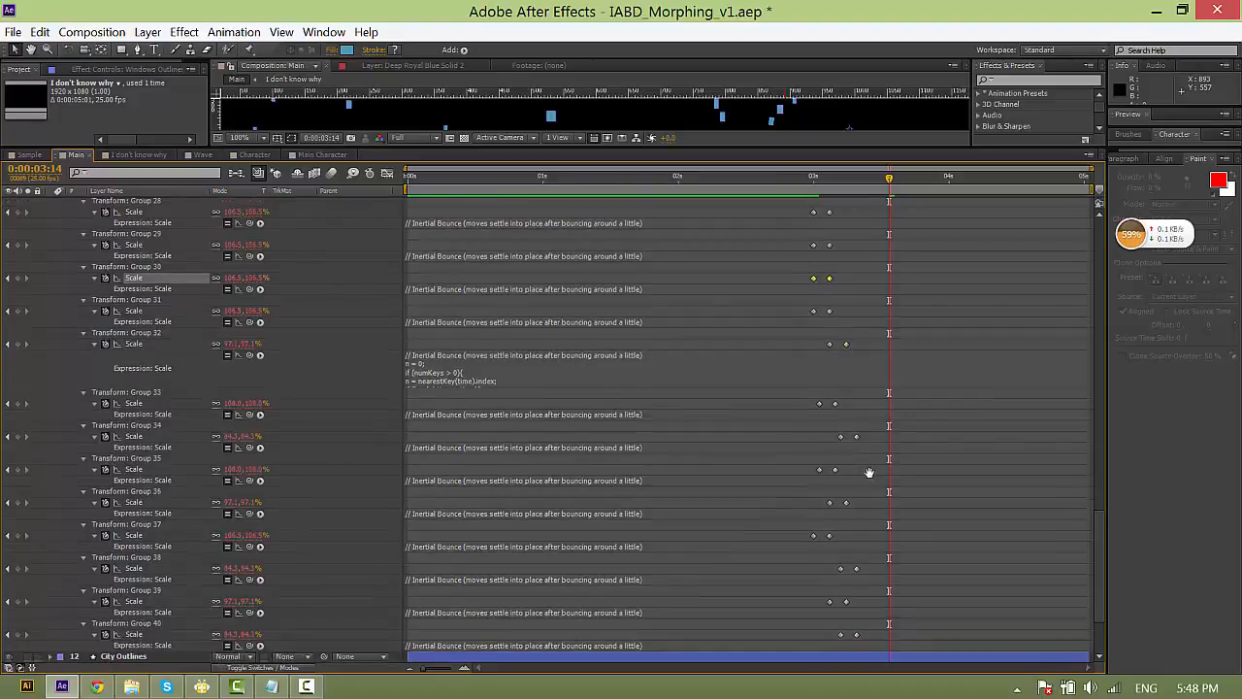
pyautogui.moveTo(828, 490); pyautogui.dragTo(842, 491)
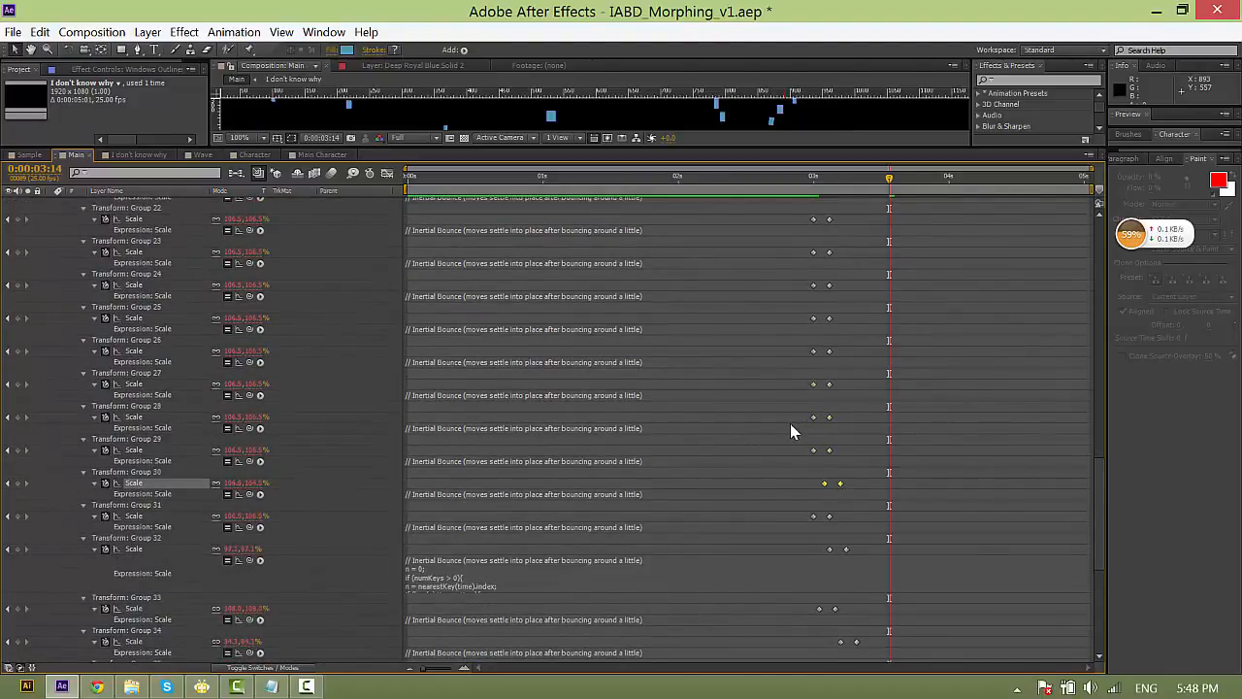
pyautogui.moveTo(792, 413); pyautogui.dragTo(834, 427)
pyautogui.moveTo(802, 345); pyautogui.dragTo(841, 361)
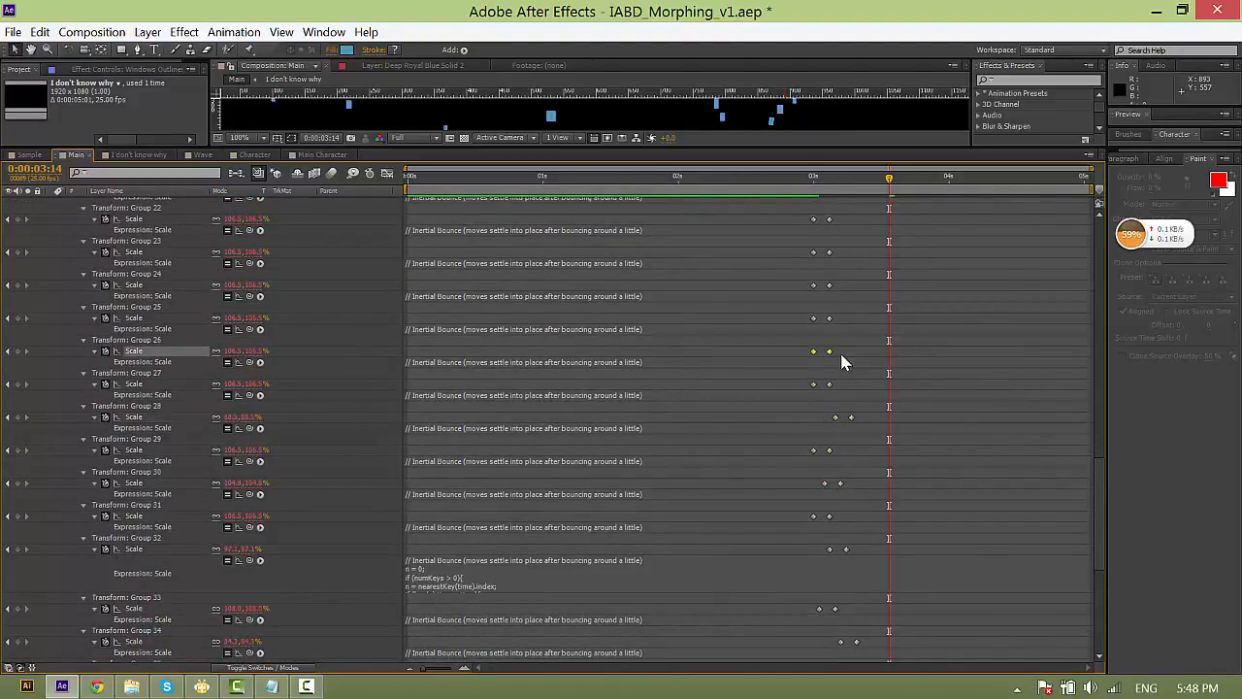
pyautogui.moveTo(793, 278); pyautogui.dragTo(835, 291)
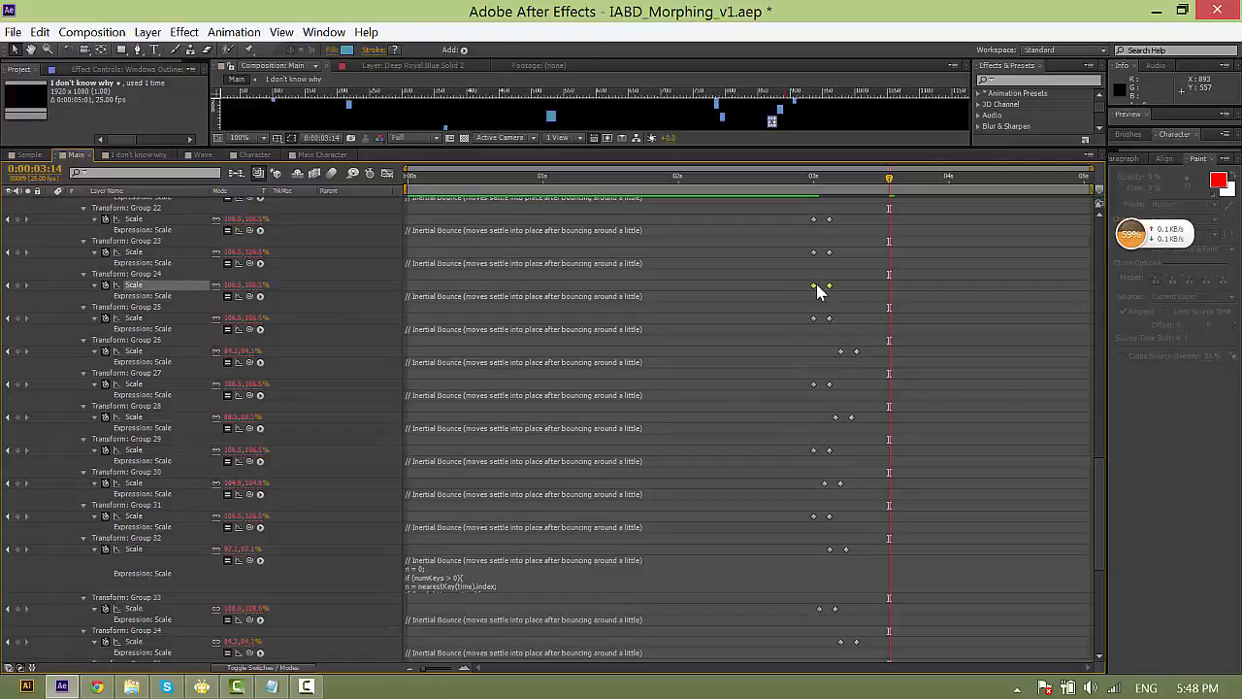
pyautogui.scroll(3, 837, 491)
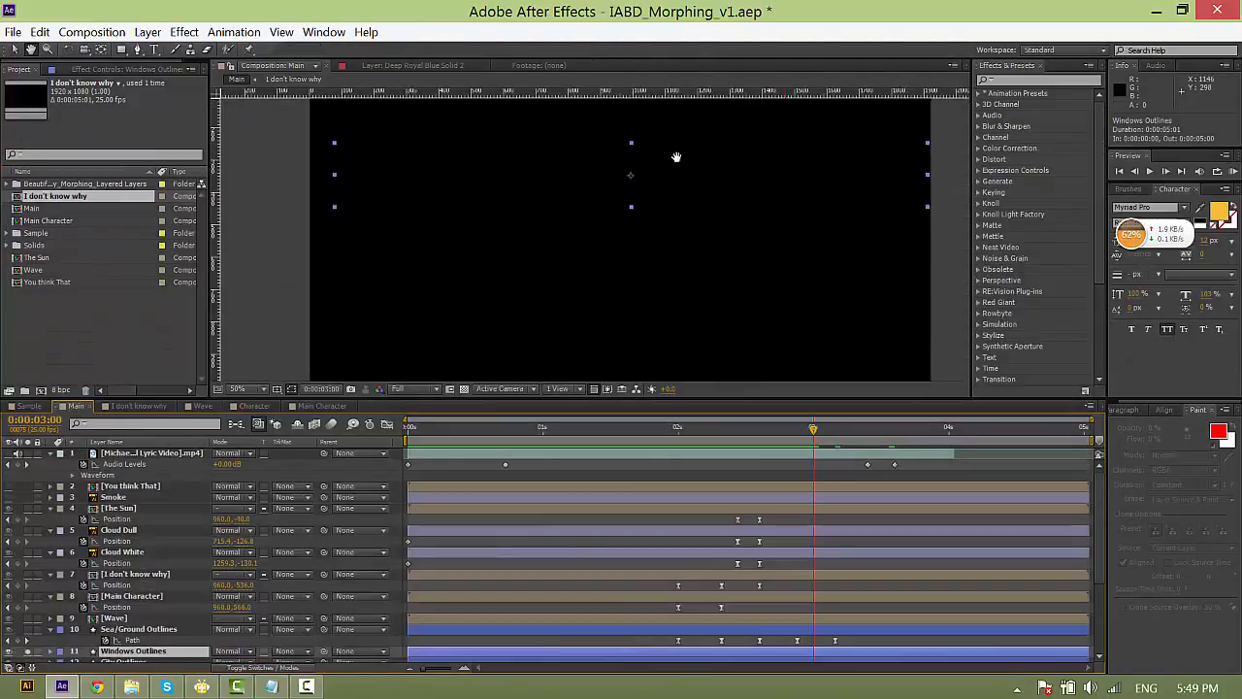
# Set the City Outlines track matte to Alpha Inverted Matte "Windows Outlines" and solo the City Outlines layer.
pyautogui.moveTo(676, 156); pyautogui.dragTo(672, 154)
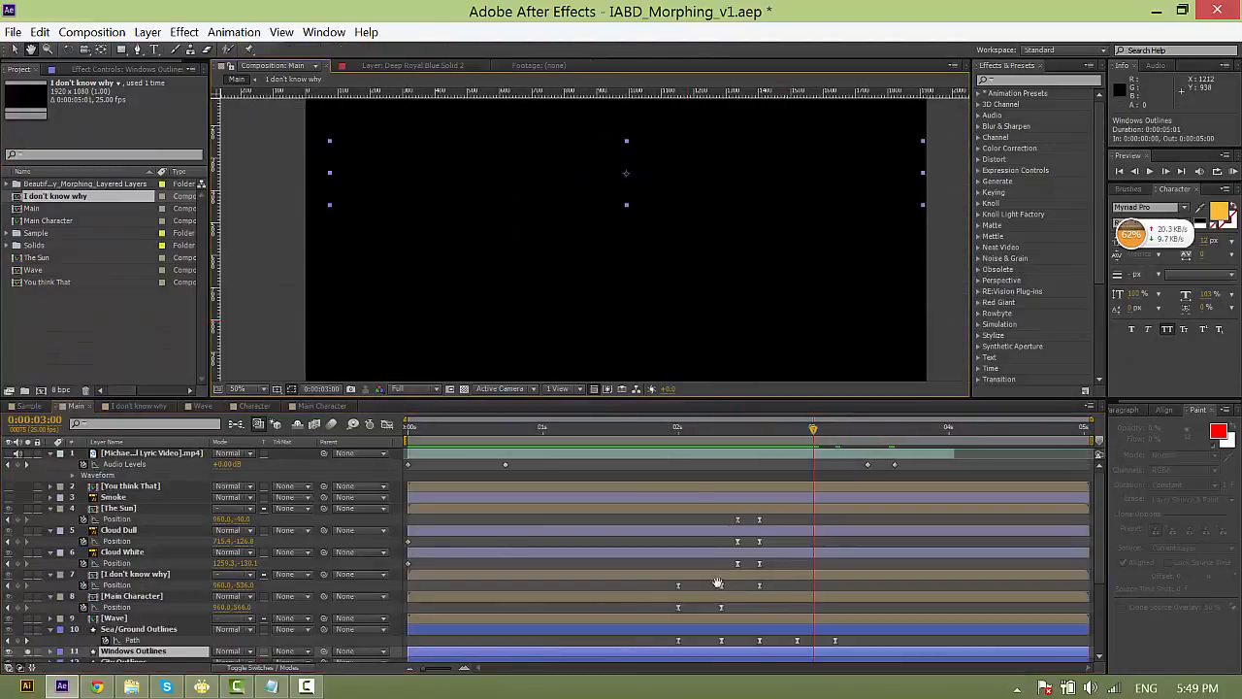
pyautogui.scroll(-3, 718, 582)
pyautogui.click(122, 577)
pyautogui.click(283, 574)
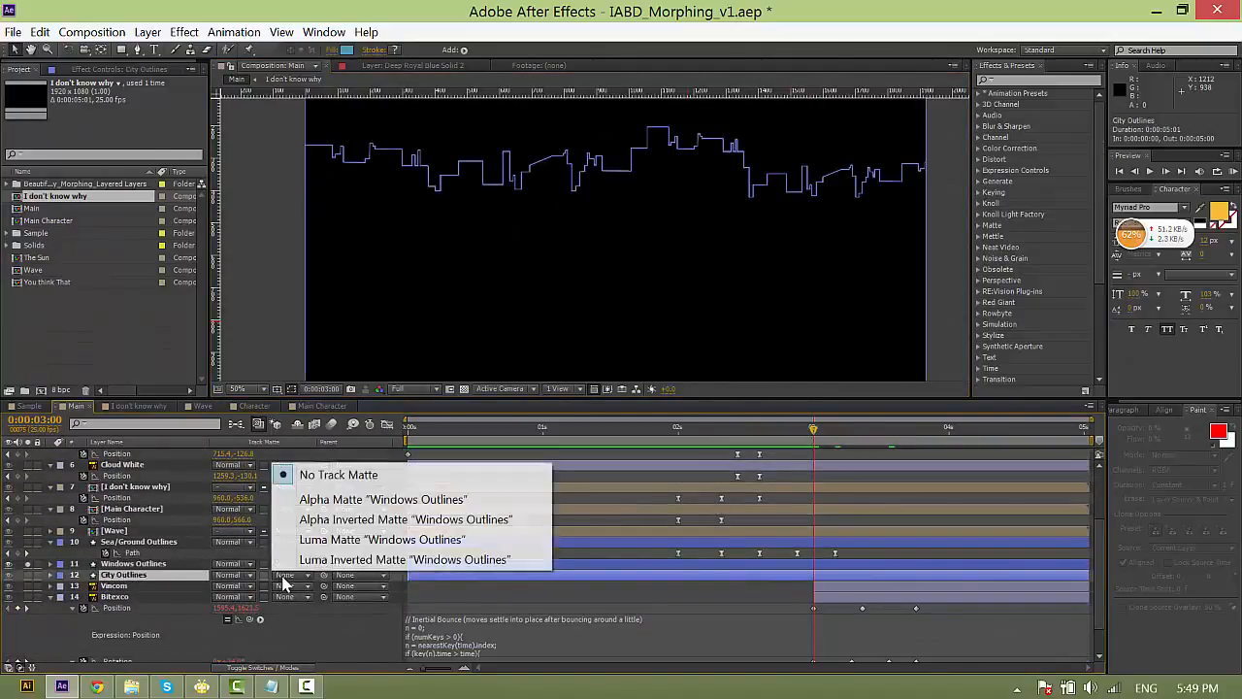
pyautogui.click(408, 519)
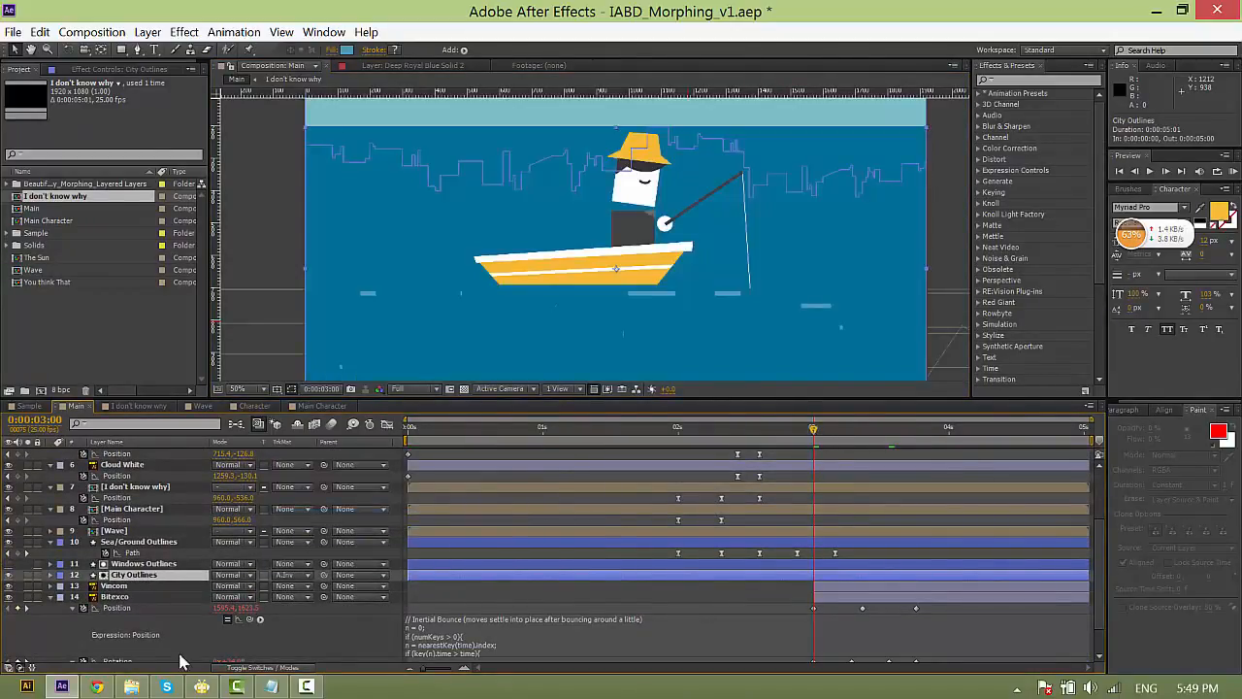
pyautogui.click(32, 575)
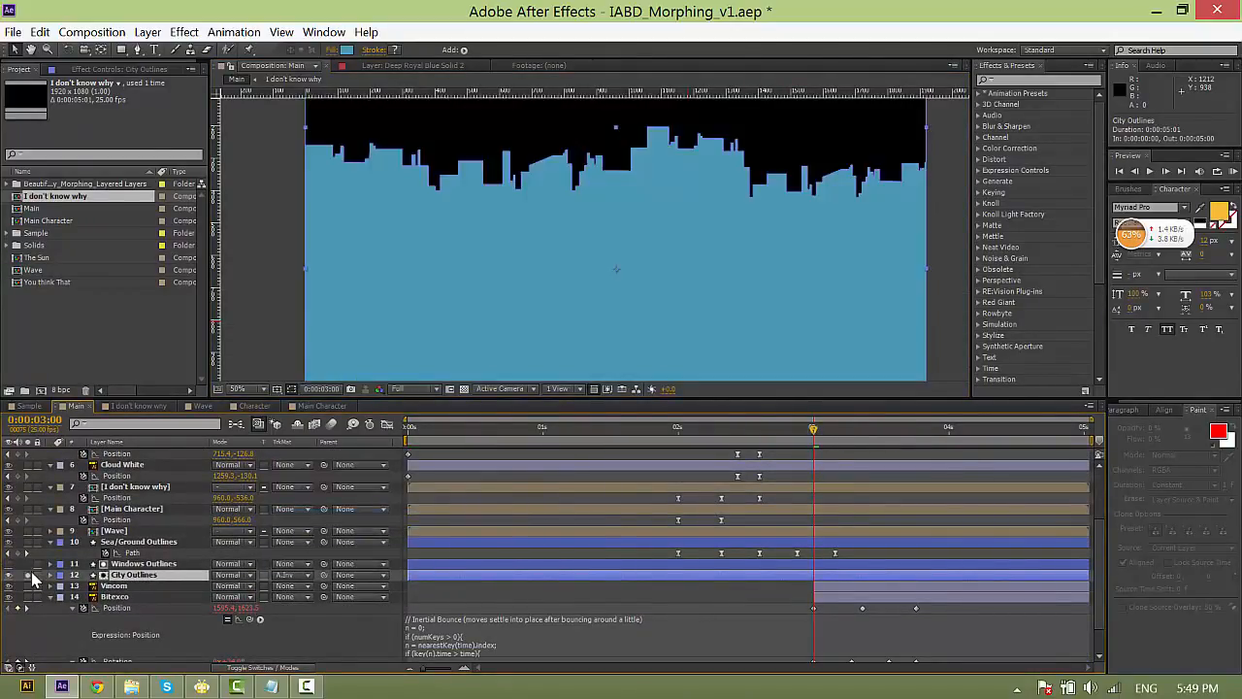
# Preview the soloed city with its windows cut out, starting from 0:00:03:00.
pyautogui.click(729, 581)
pyautogui.press('space')
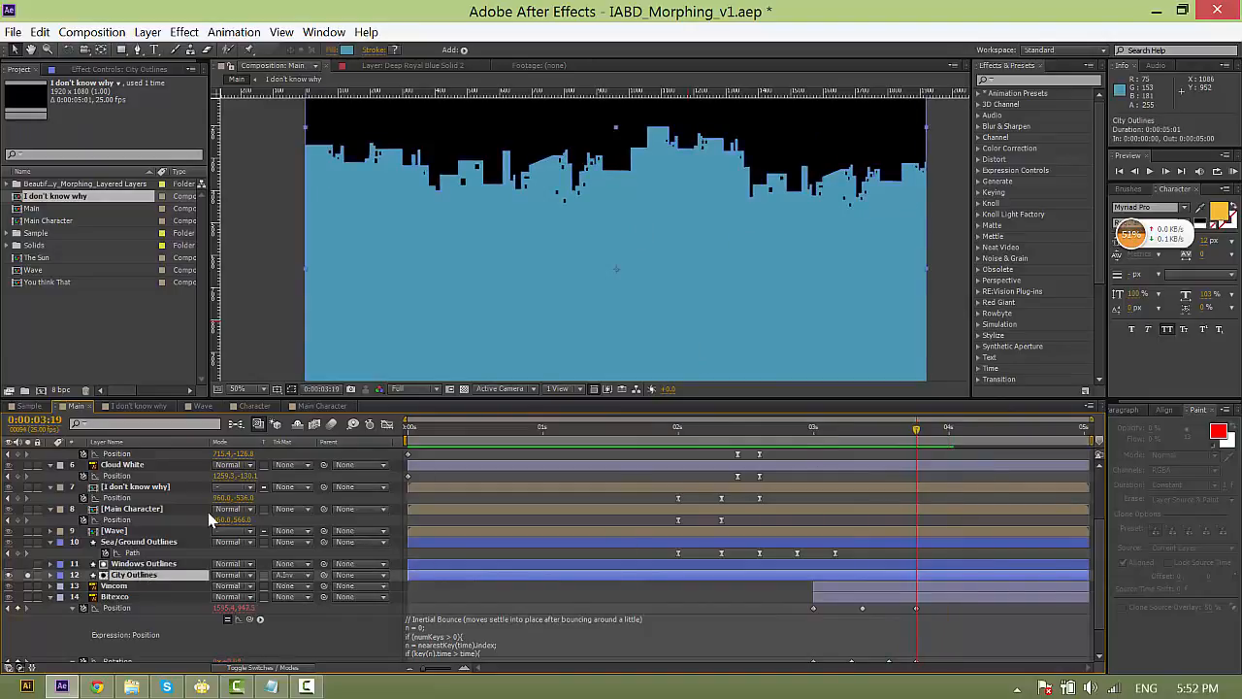
pyautogui.scroll(-2, 421, 281)
pyautogui.scroll(2, 430, 283)
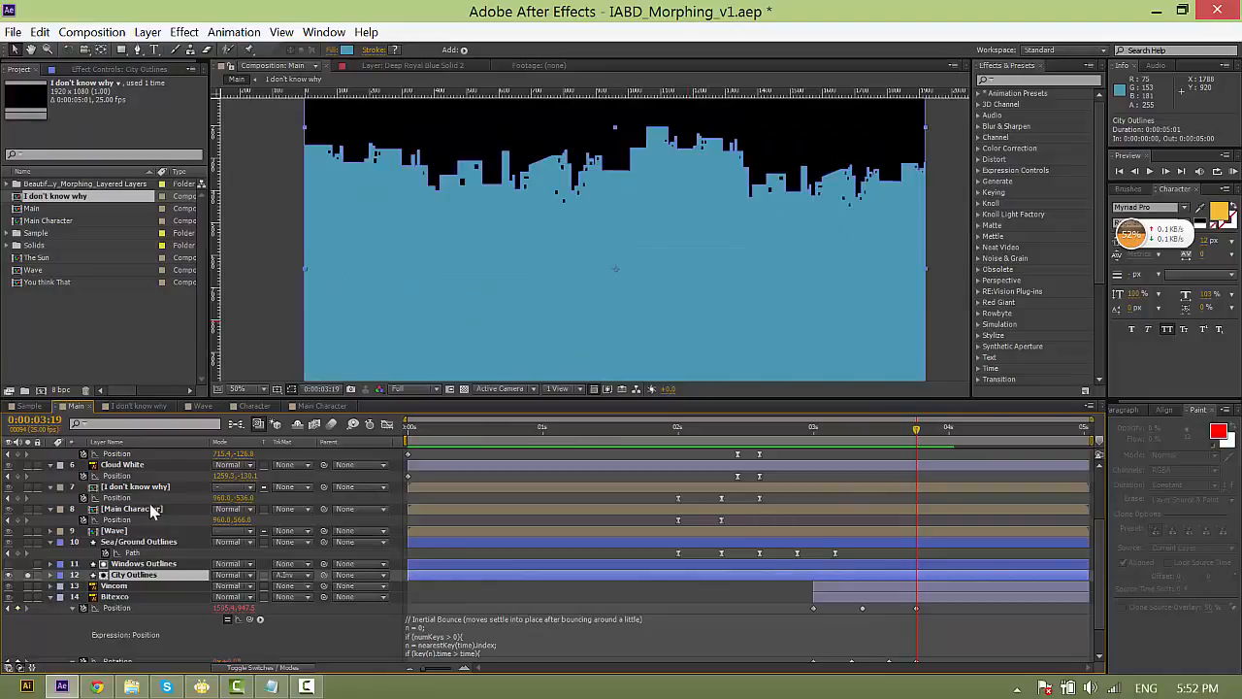
# Expand City Outlines down to the paths, merge and fill inside Group 1.
pyautogui.click(52, 575)
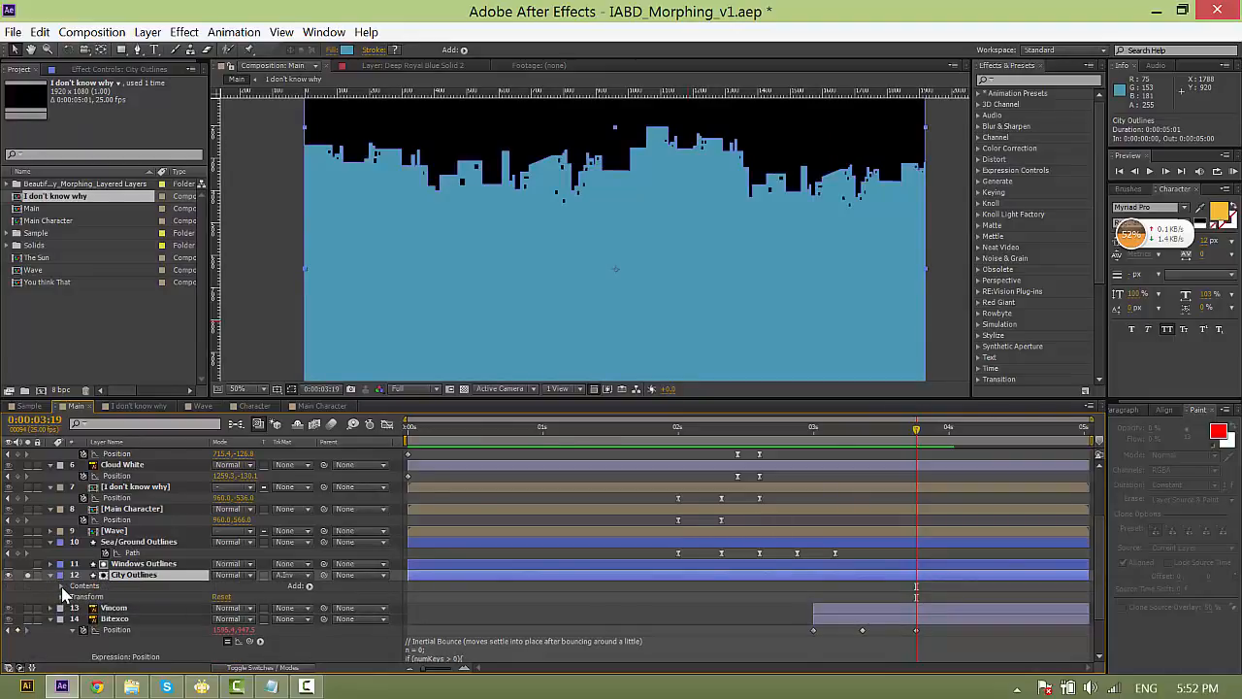
pyautogui.click(62, 587)
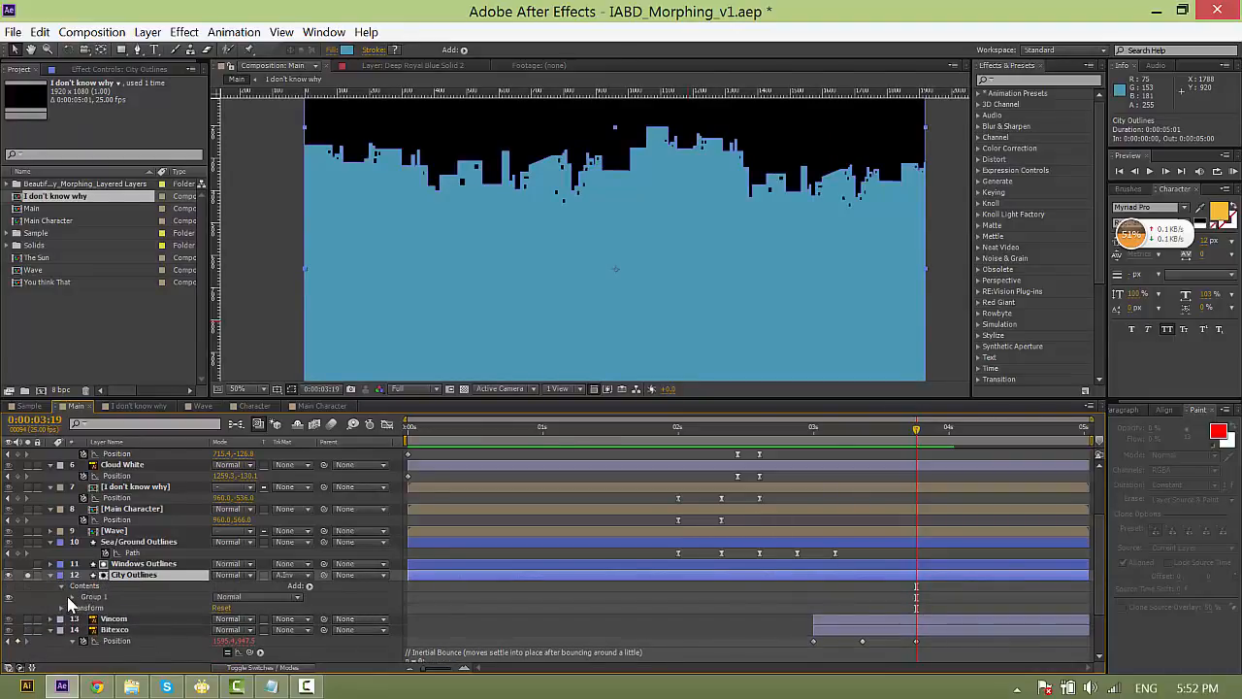
pyautogui.click(72, 597)
pyautogui.scroll(-1, 604, 291)
pyautogui.scroll(1, 590, 292)
pyautogui.press('space')
pyautogui.moveTo(493, 296)
pyautogui.mouseDown()
pyautogui.moveTo(530, 231)
pyautogui.moveTo(525, 302)
pyautogui.mouseUp()
pyautogui.scroll(-2, 126, 554)
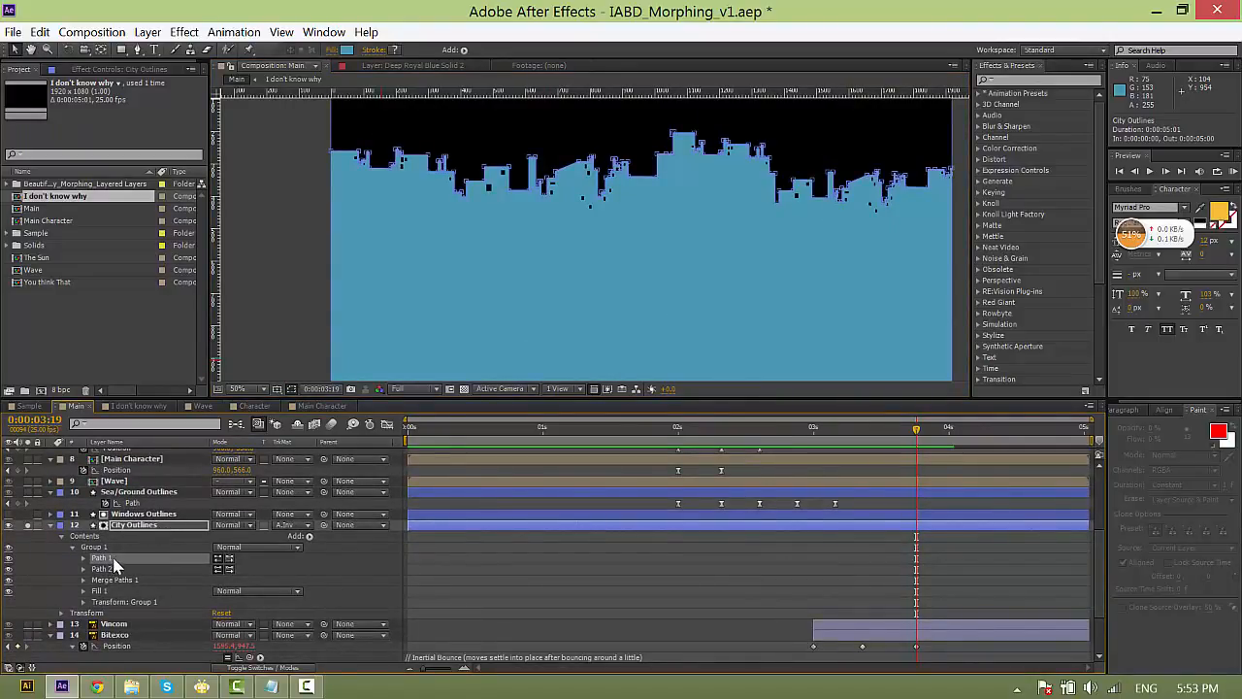
# Delete Path 2 and Merge Paths 1 from Group 1 of City Outlines.
pyautogui.click(111, 571)
pyautogui.click(126, 584)
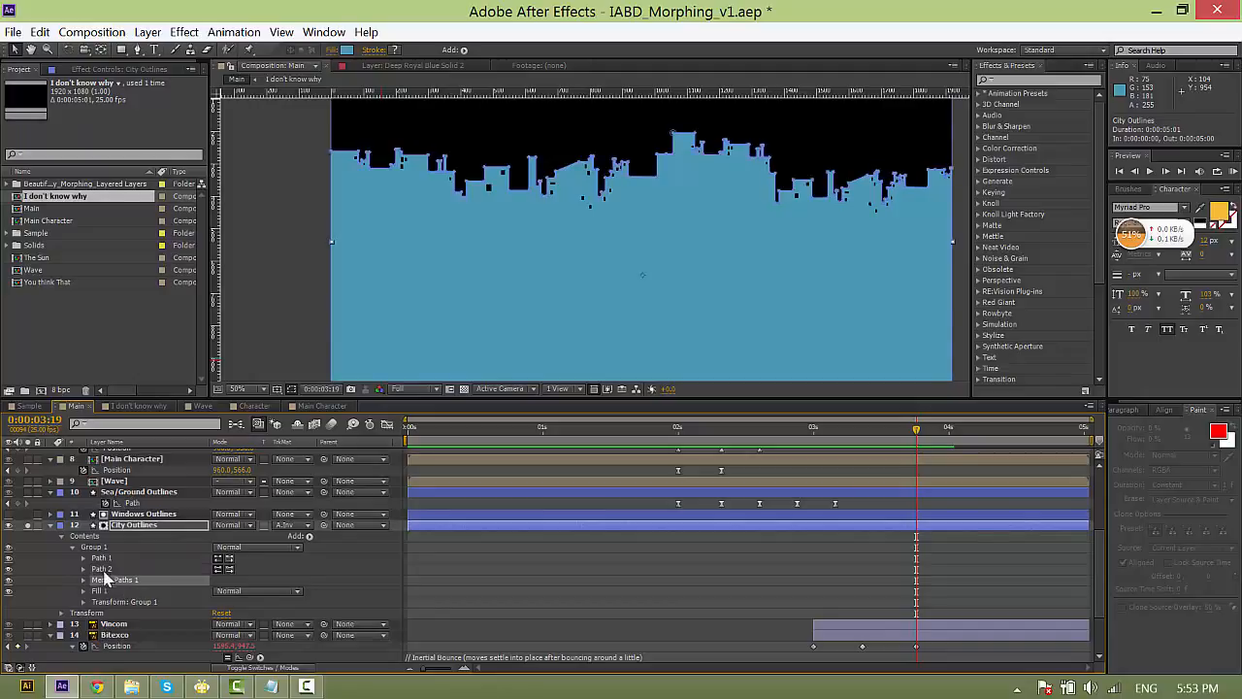
pyautogui.click(108, 572)
pyautogui.keyDown('shift'); pyautogui.click(138, 581); pyautogui.keyUp('shift')
pyautogui.press('Delete')
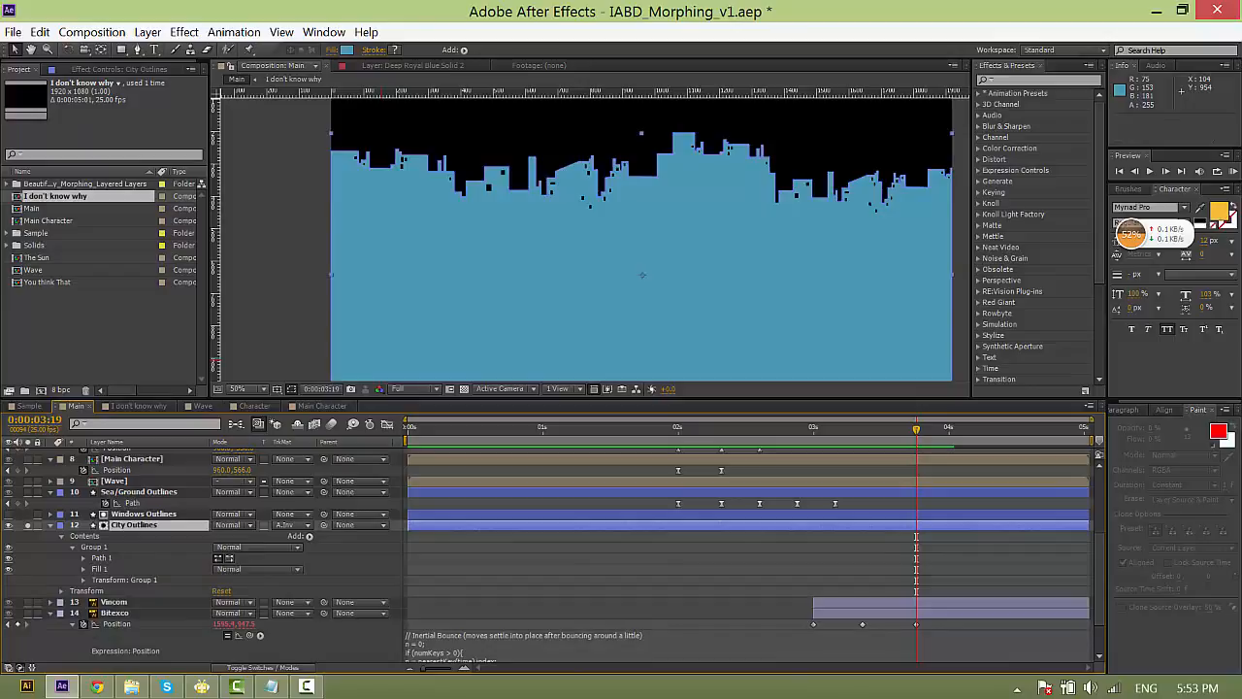
# Select Path 1 of City Outlines and move its left-edge vertices outward, about half a frame width beyond the frame.
pyautogui.click(111, 557)
pyautogui.click(83, 558)
pyautogui.click(121, 569)
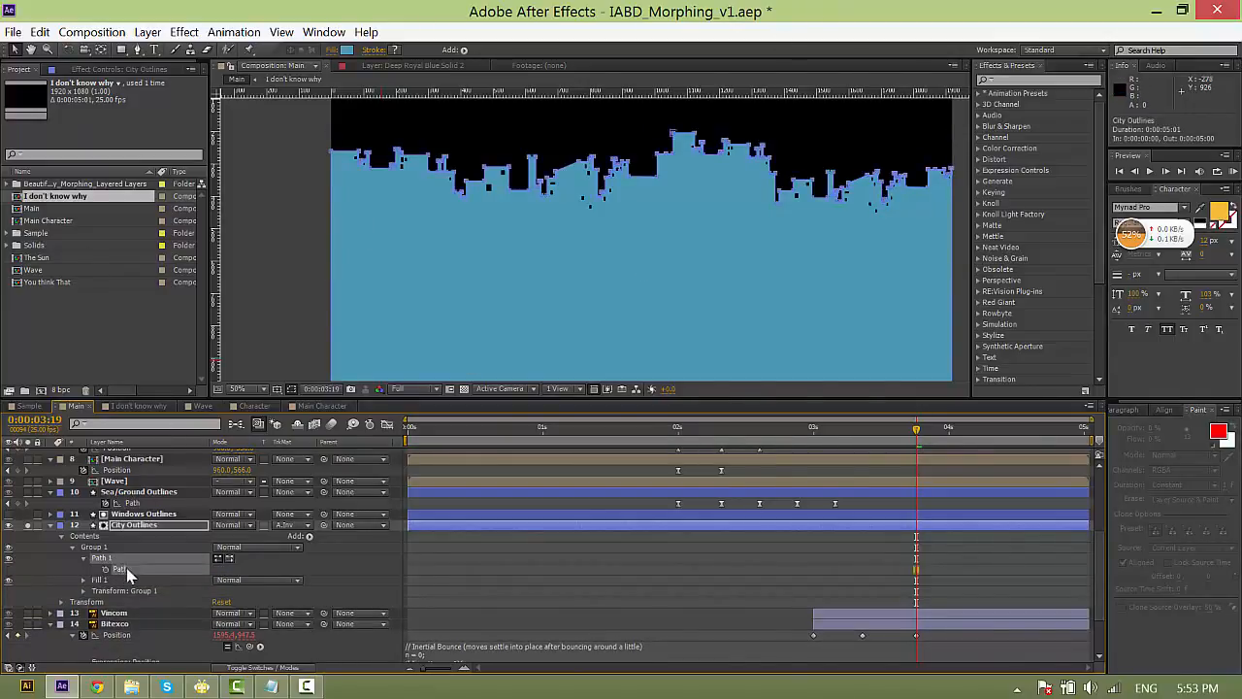
pyautogui.scroll(-2, 464, 233)
pyautogui.moveTo(543, 235); pyautogui.dragTo(613, 208)
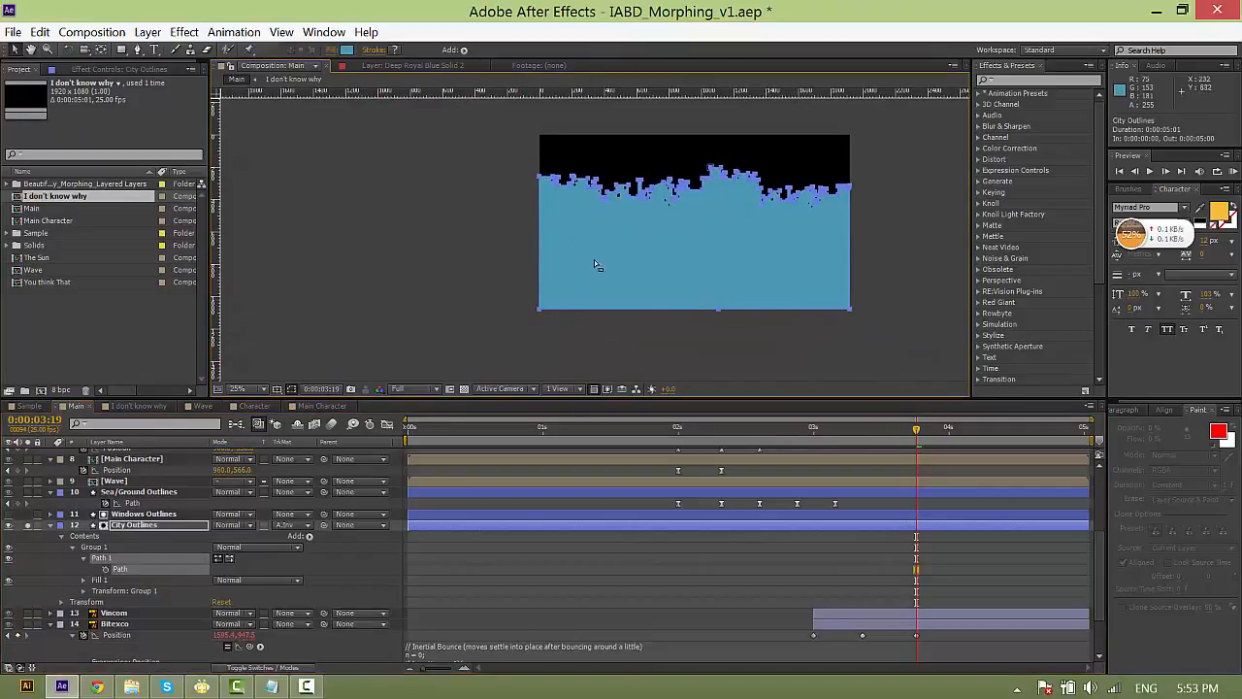
pyautogui.moveTo(596, 261); pyautogui.dragTo(540, 278)
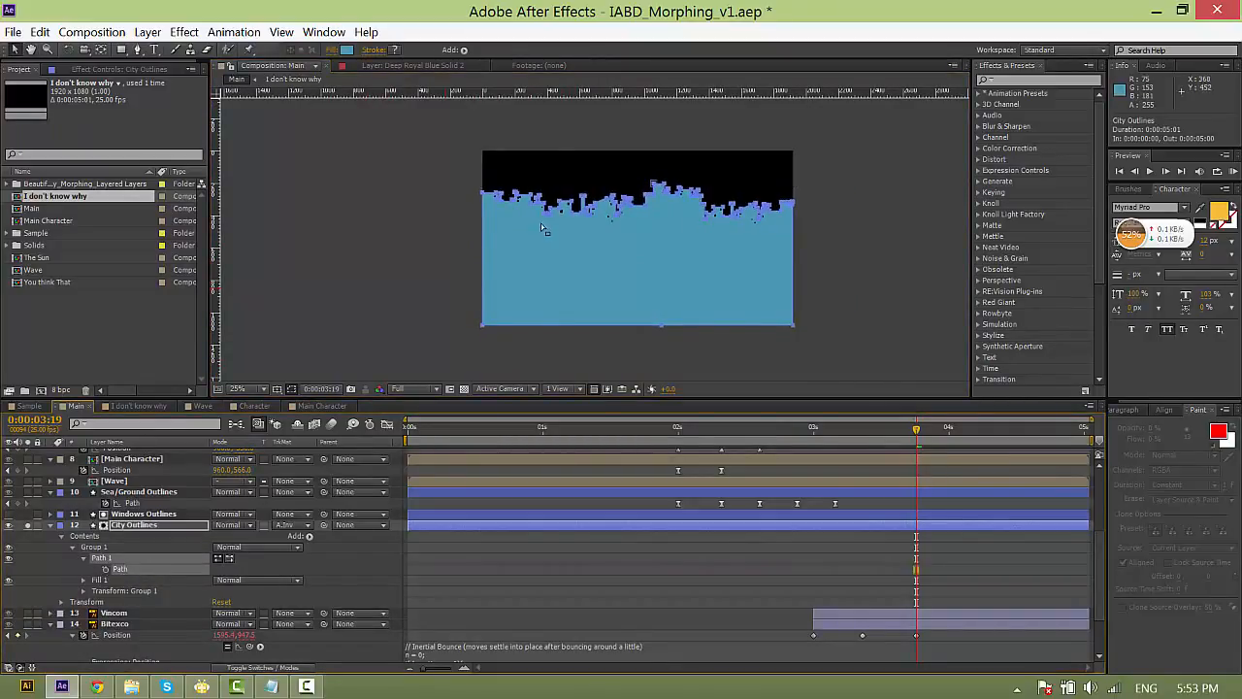
pyautogui.moveTo(465, 178); pyautogui.dragTo(327, 325)
# Extend the right edge of the City Outlines path outward, about half a frame width beyond the frame.
pyautogui.moveTo(794, 191); pyautogui.dragTo(834, 301)
pyautogui.hotkey('ctrl', 'z')
pyautogui.click(120, 570)
pyautogui.scroll(2, 566, 241)
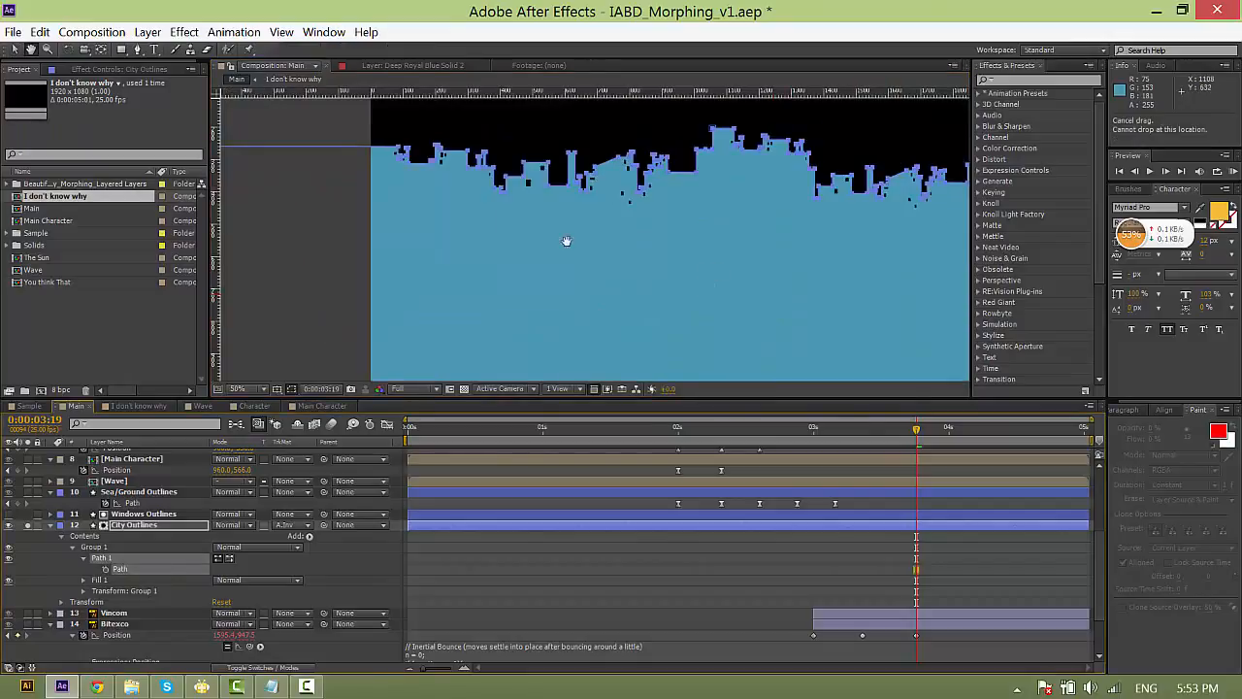
pyautogui.moveTo(565, 242); pyautogui.dragTo(130, 229)
pyautogui.moveTo(562, 156); pyautogui.dragTo(567, 163)
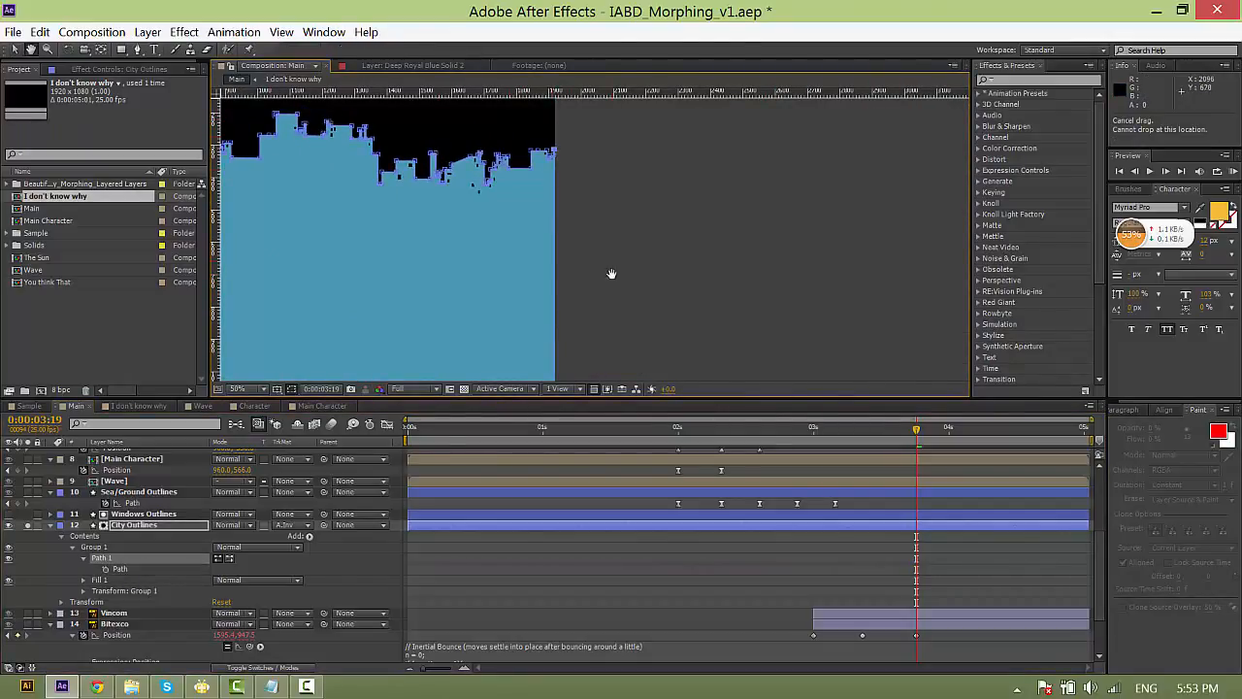
pyautogui.moveTo(619, 340); pyautogui.dragTo(635, 90)
pyautogui.moveTo(560, 297); pyautogui.dragTo(561, 296)
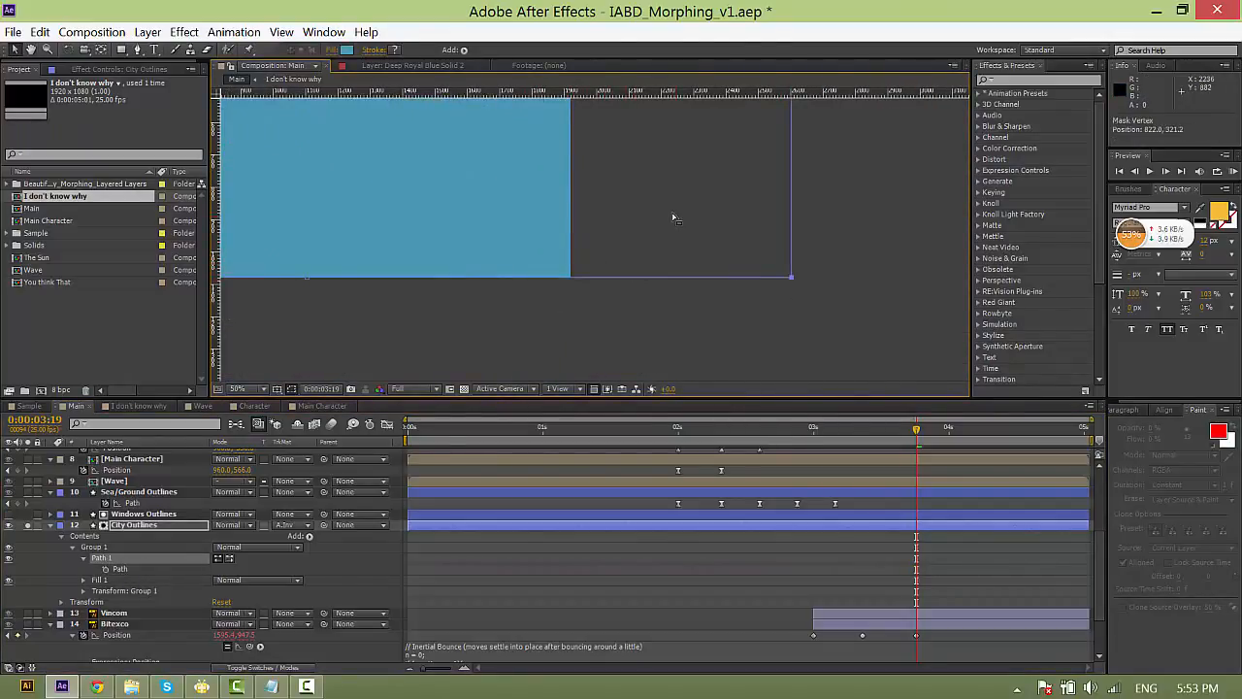
# Move the bottom vertices of the City Outlines path down, well below the frame.
pyautogui.scroll(-4, 671, 216)
pyautogui.moveTo(660, 208); pyautogui.dragTo(680, 206)
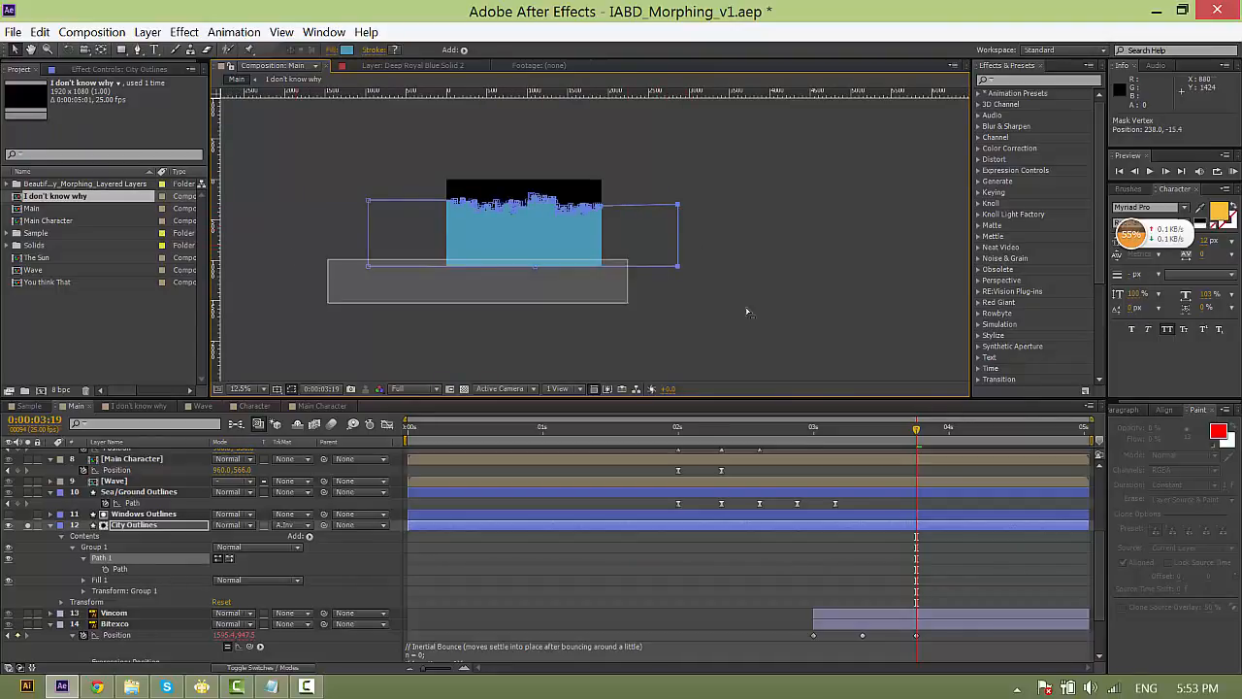
pyautogui.moveTo(679, 274); pyautogui.dragTo(686, 321)
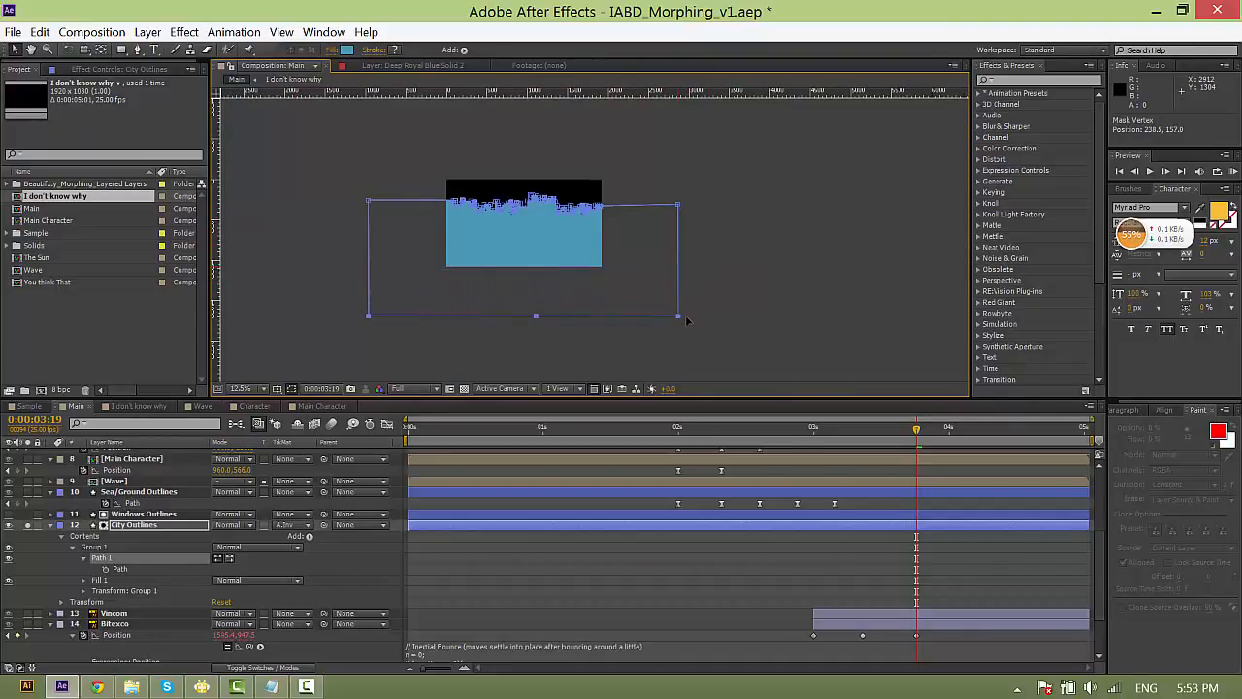
pyautogui.click(767, 285)
# Parent the Windows Outlines layer to City Outlines.
pyautogui.press('.')
pyautogui.scroll(-1, 230, 531)
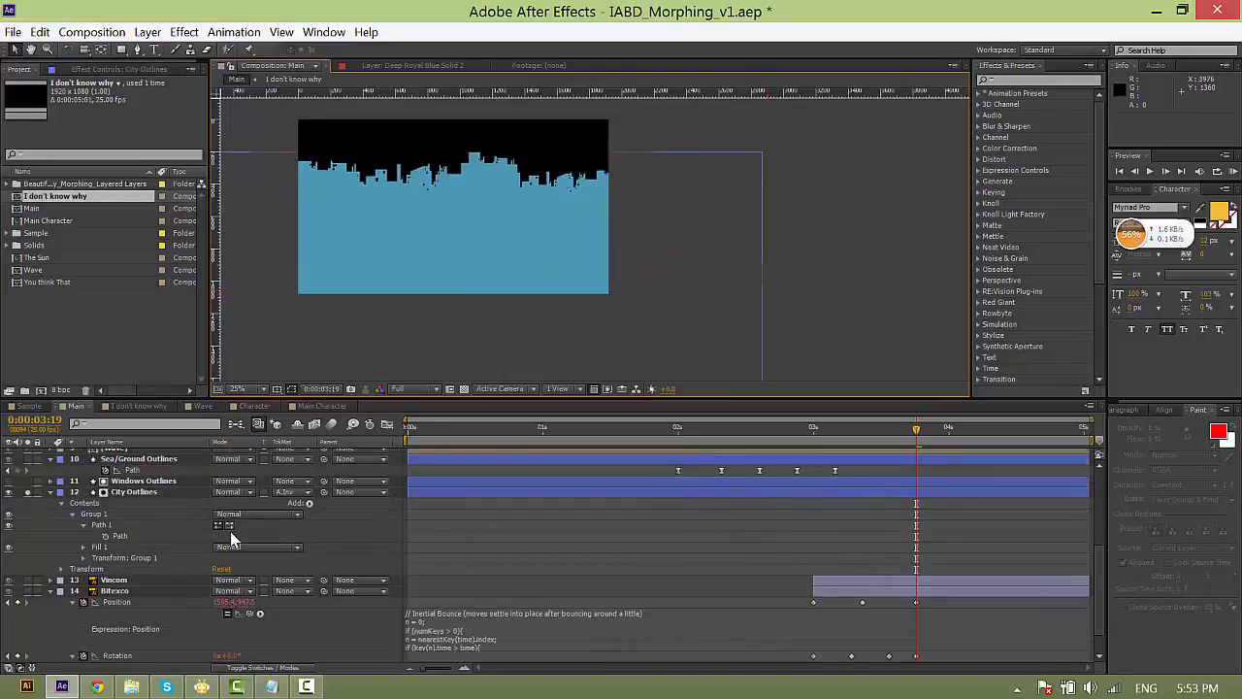
pyautogui.click(138, 480)
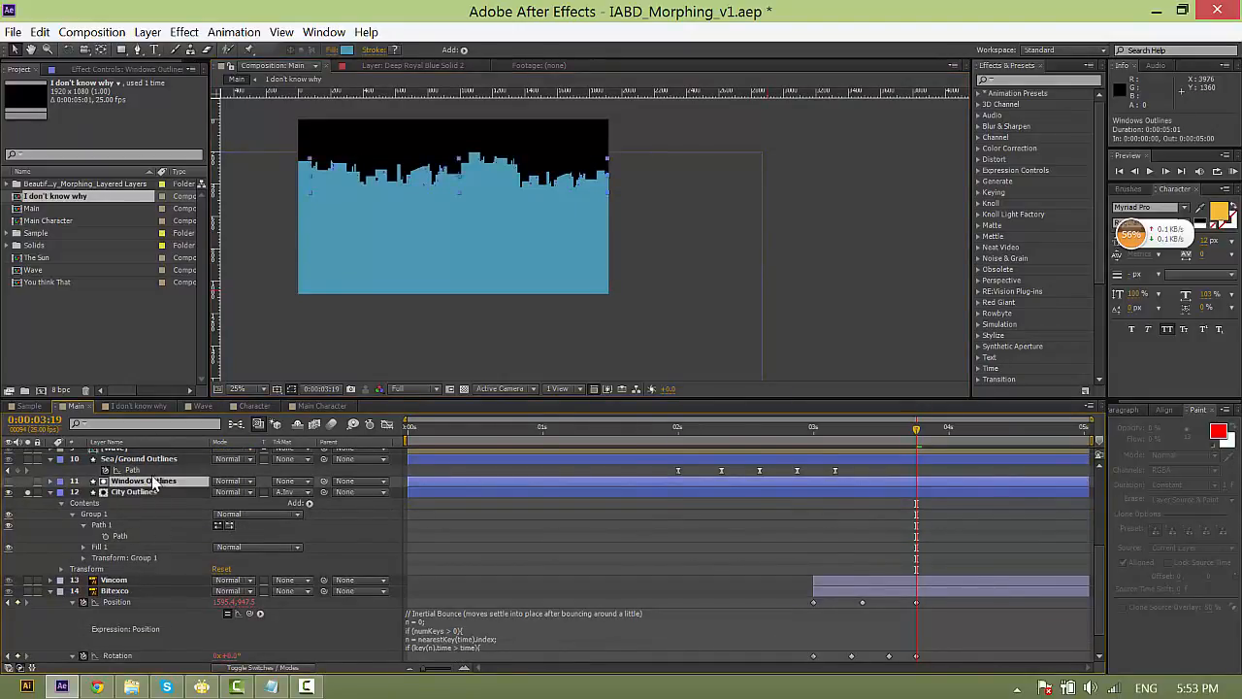
pyautogui.moveTo(324, 482); pyautogui.dragTo(158, 495)
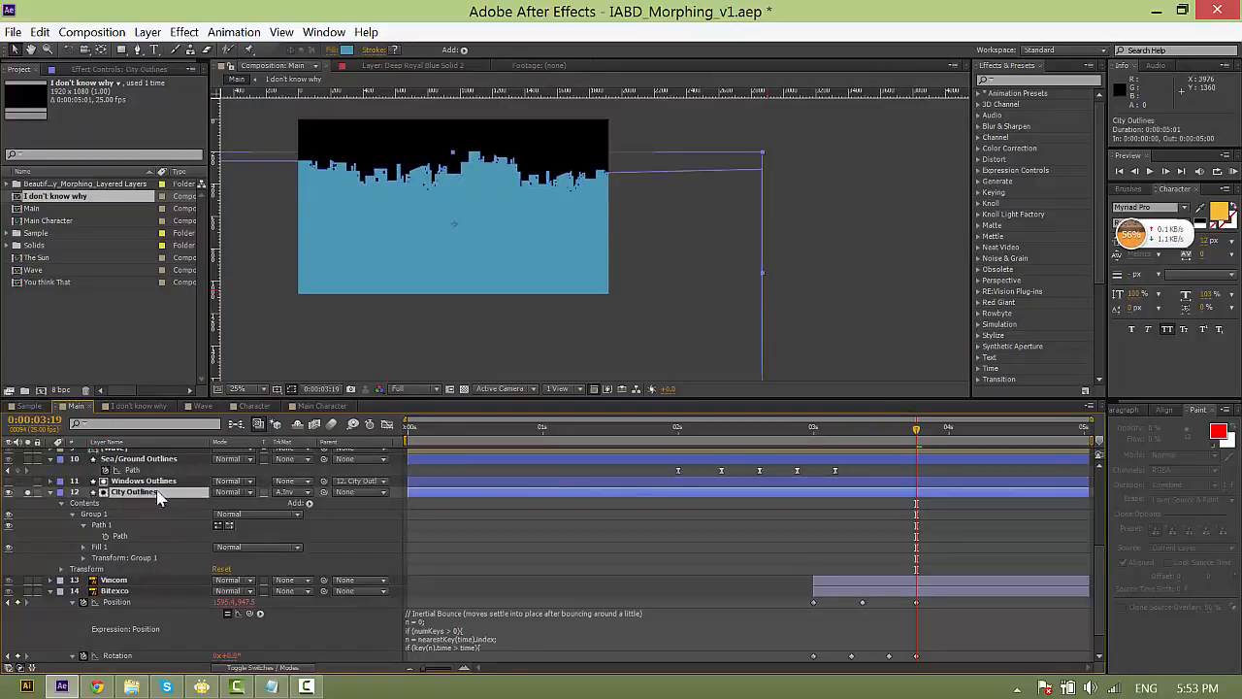
# Copy Bitexco's Rotation keyframes and expression and paste them onto City Outlines at 0:00:03:00.
pyautogui.scroll(-2, 879, 604)
pyautogui.moveTo(934, 627); pyautogui.dragTo(576, 603)
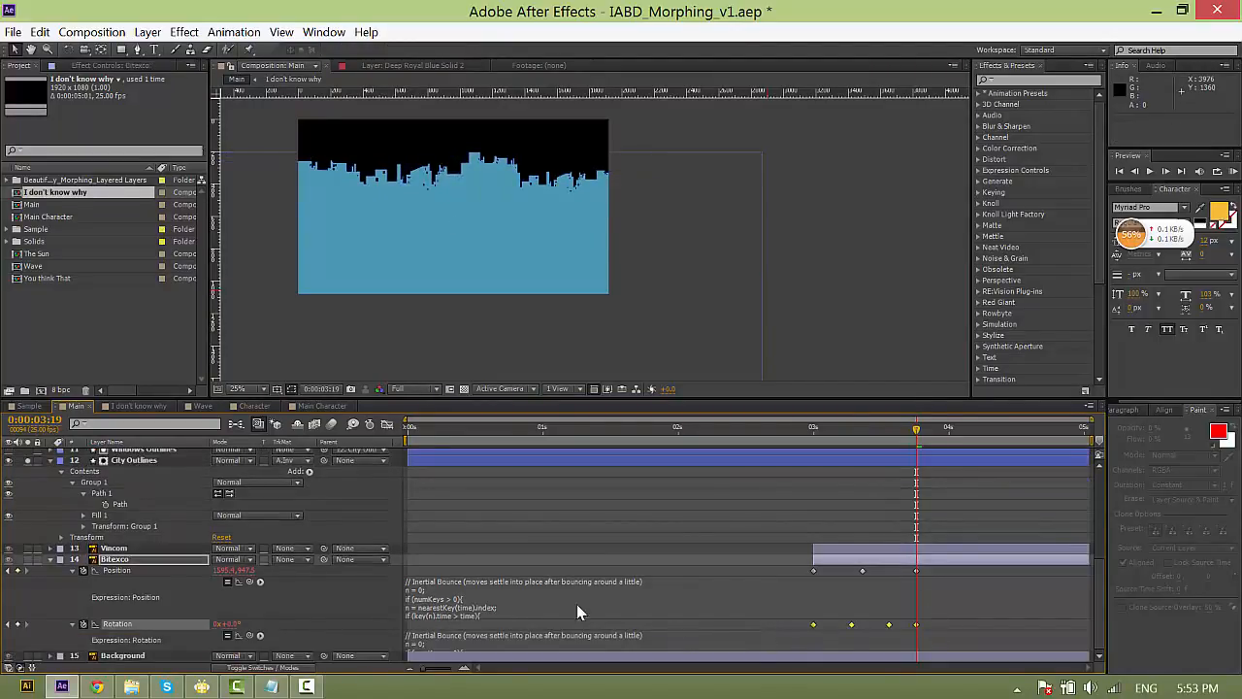
pyautogui.scroll(3, 825, 549)
pyautogui.click(872, 527)
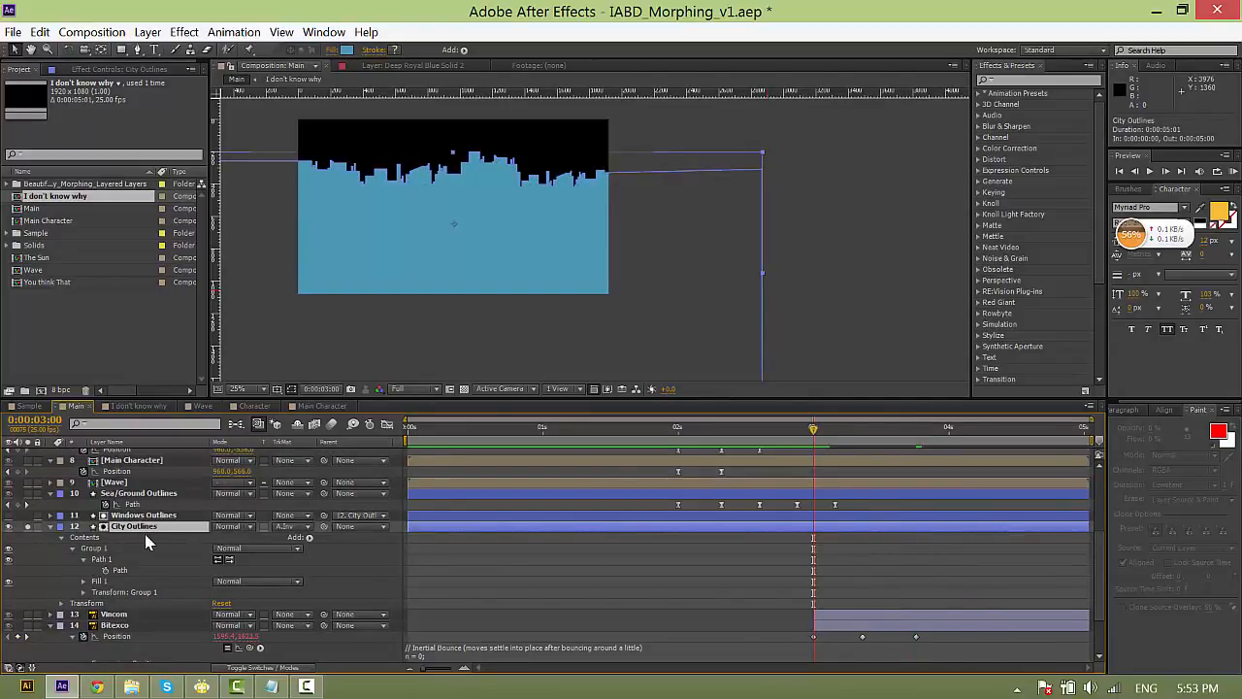
pyautogui.hotkey('ctrl', 'v')
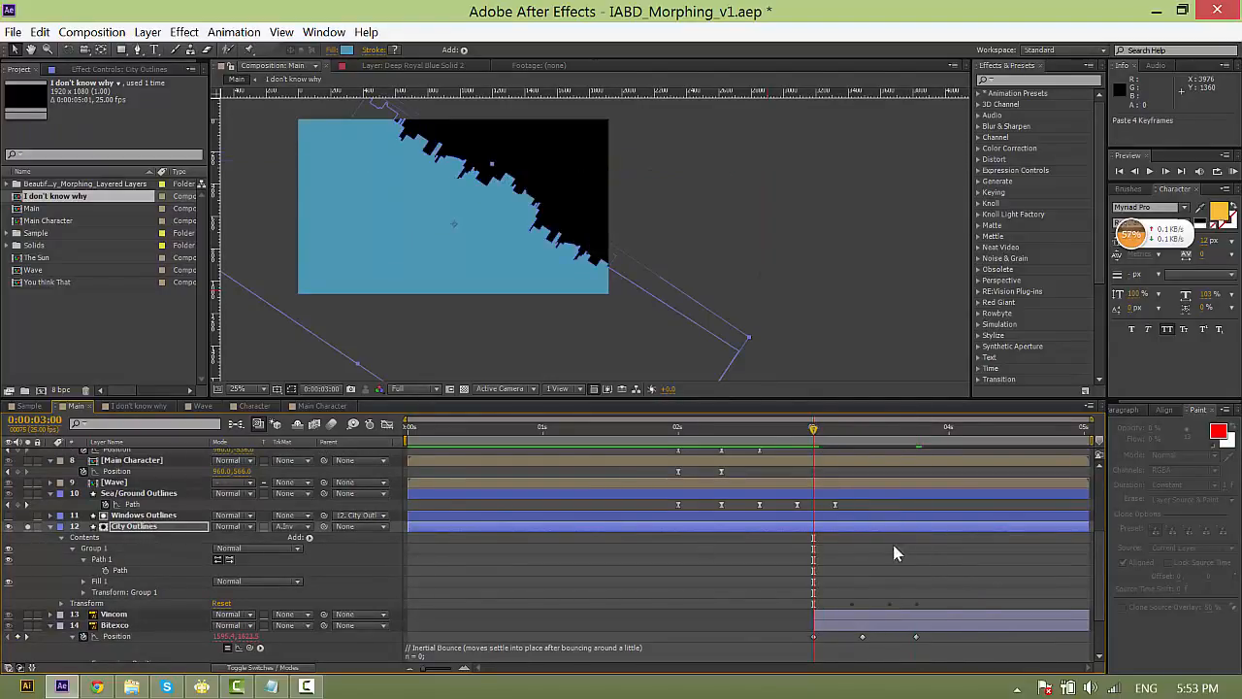
# Add a Position keyframe to City Outlines and move it in time to align with the layer's last Rotation keyframe.
pyautogui.press('u')
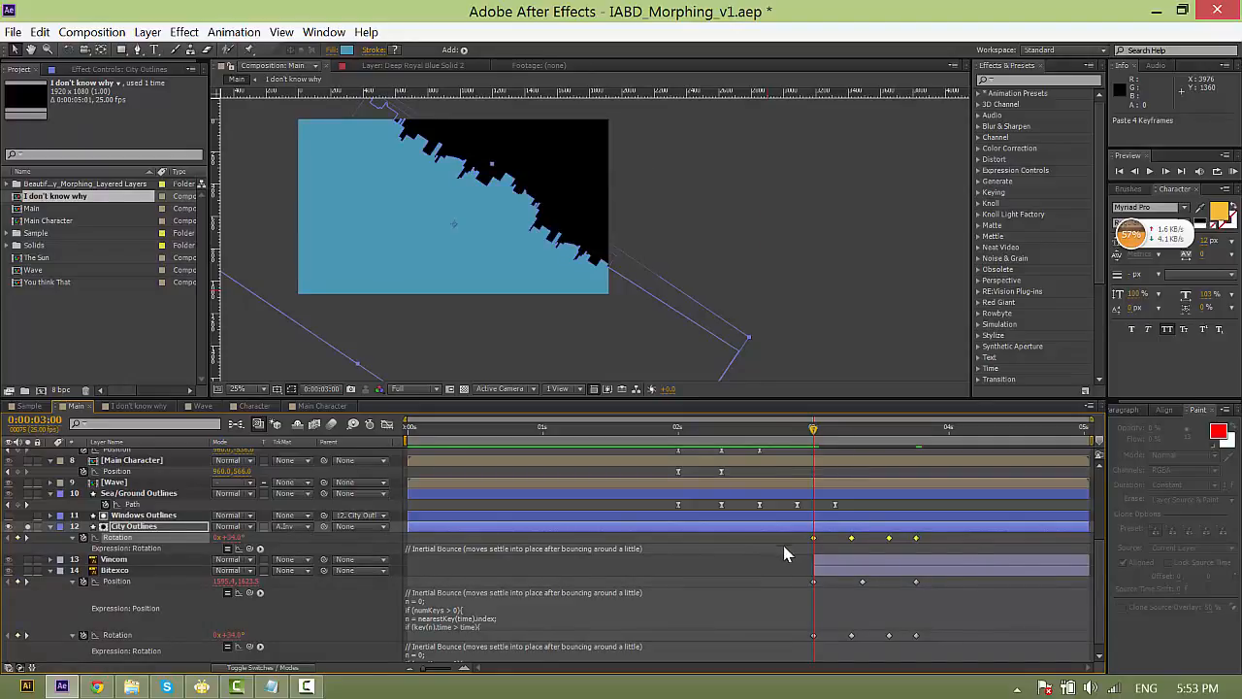
pyautogui.hotkey('shift', 'p')
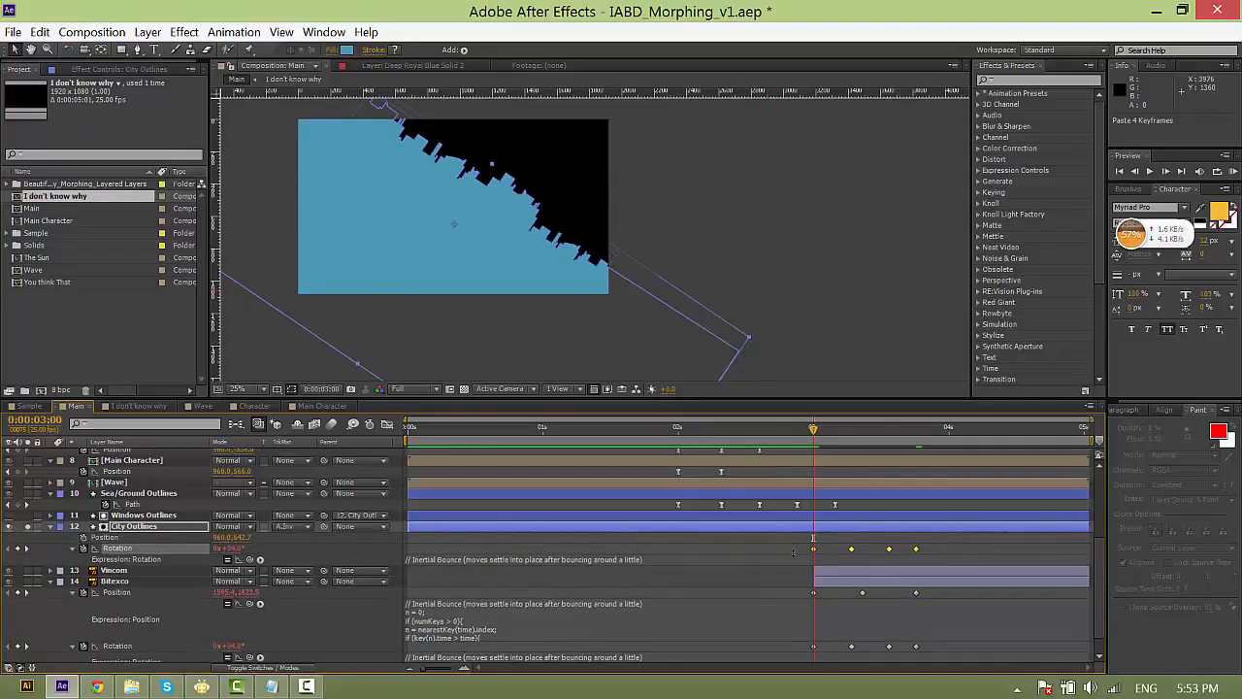
pyautogui.click(96, 538)
pyautogui.moveTo(814, 539); pyautogui.dragTo(861, 537)
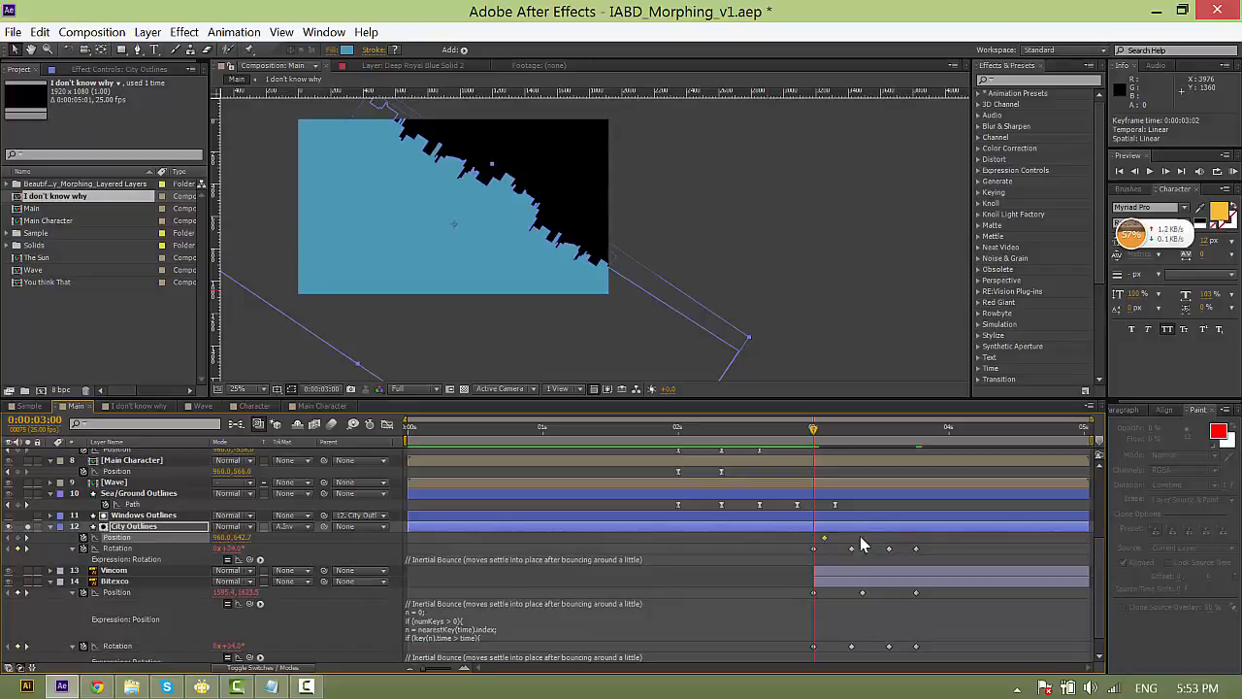
# Keyframe City Outlines' Position at 960, 1354.7 at 0:00:03:00 and at 960, 800.4 at 0:00:03:07.
pyautogui.moveTo(499, 284); pyautogui.dragTo(555, 370)
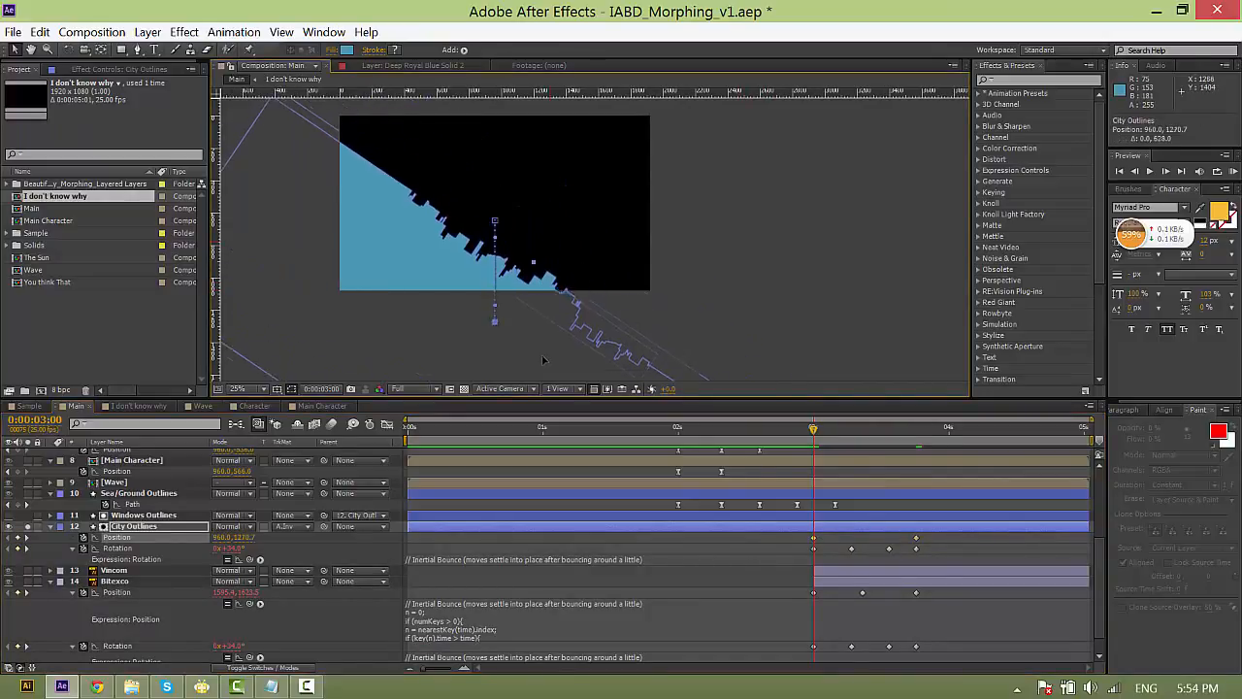
pyautogui.click(851, 434)
pyautogui.moveTo(689, 282); pyautogui.dragTo(689, 211)
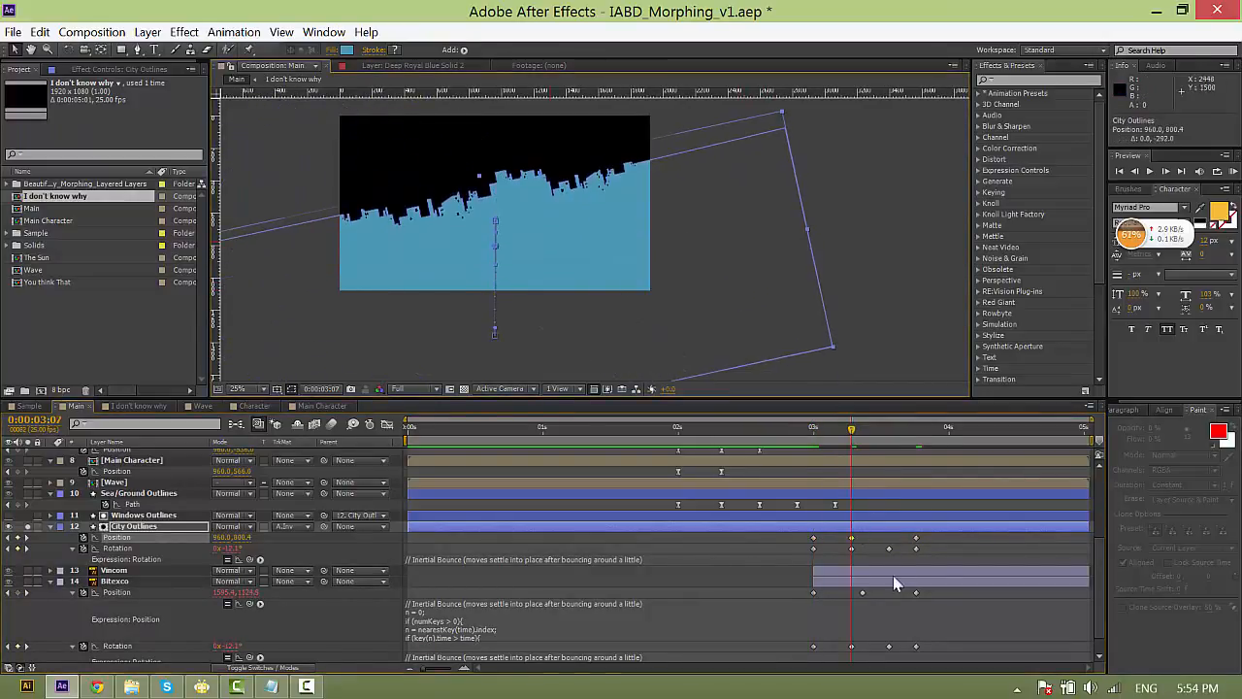
# Set the spatial interpolation of all City Outlines Position keyframes to Linear.
pyautogui.rightClick(813, 538)
pyautogui.click(902, 465)
pyautogui.click(505, 302)
pyautogui.click(521, 346)
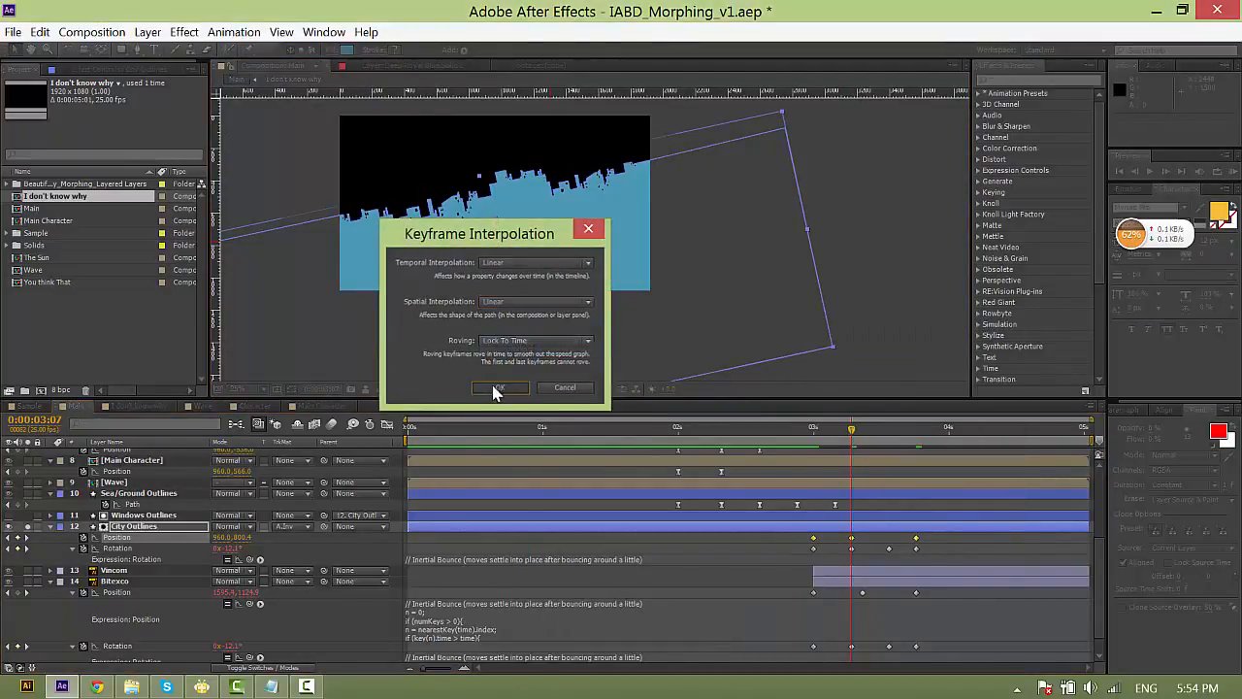
pyautogui.click(499, 387)
# Copy the Inertial Bounce expression from City Outlines' Rotation and apply it to its Position.
pyautogui.click(817, 442)
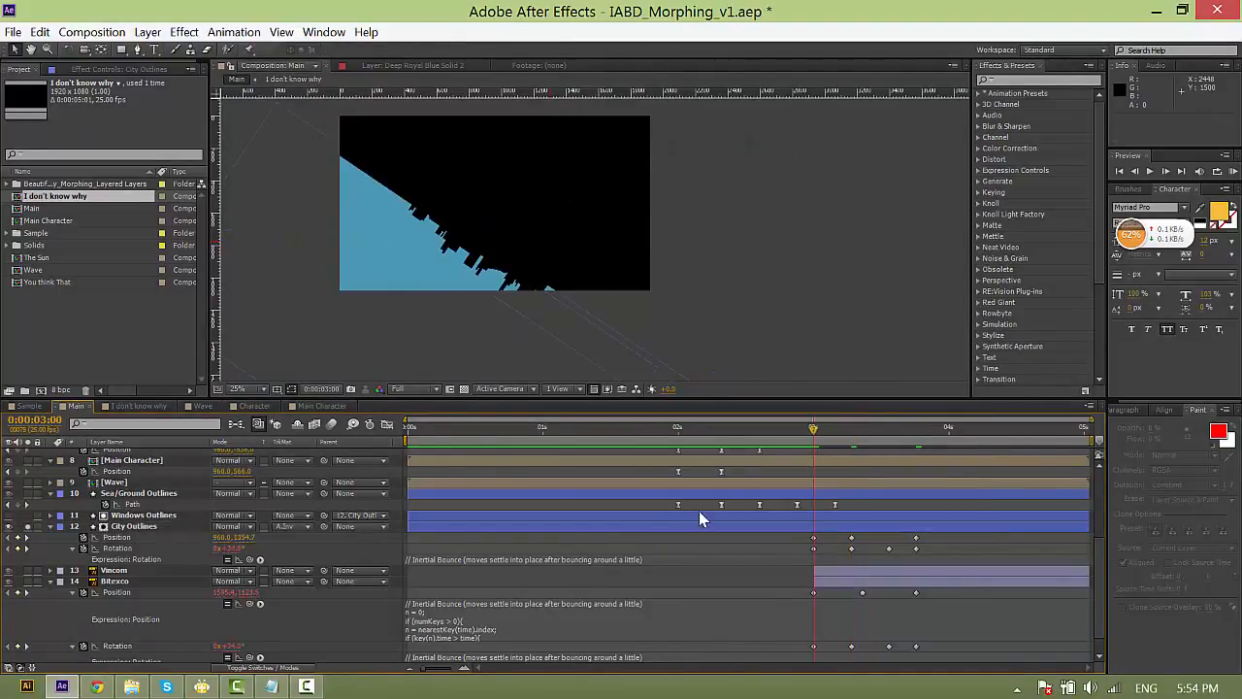
pyautogui.click(571, 560)
pyautogui.hotkey('ctrl', 'c')
pyautogui.click(616, 537)
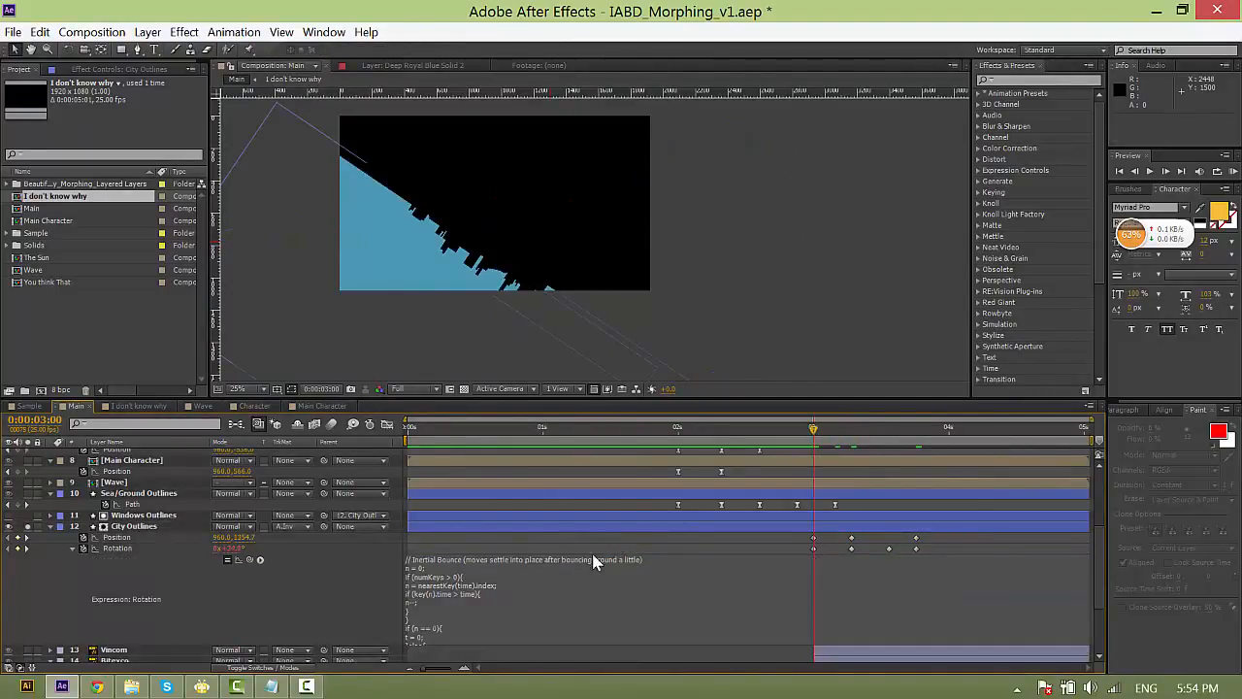
pyautogui.keyDown('alt'); pyautogui.click(83, 538); pyautogui.keyUp('alt')
pyautogui.hotkey('ctrl', 'v')
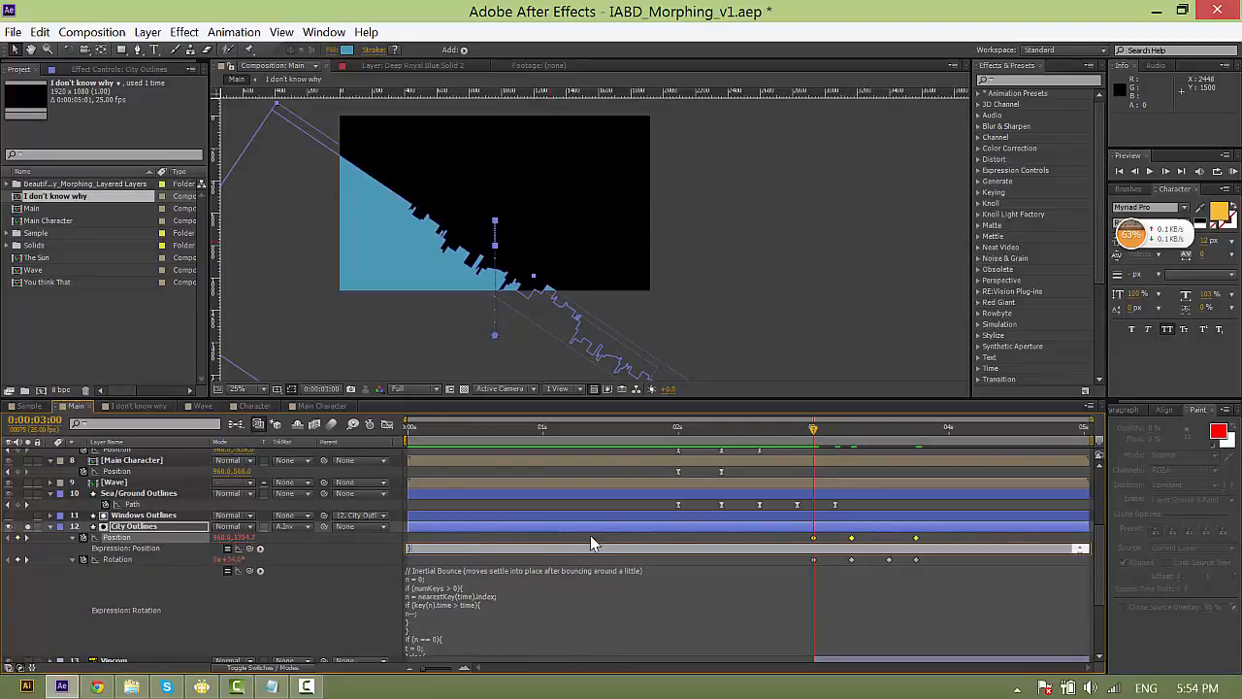
pyautogui.click(591, 535)
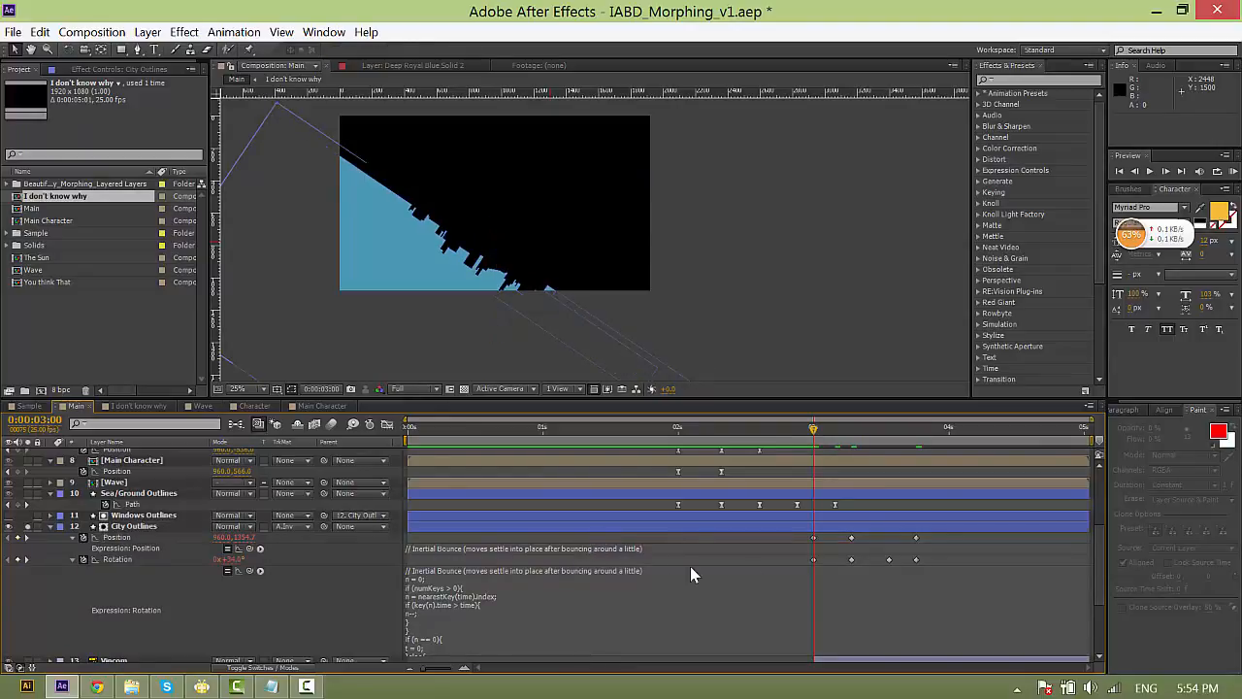
# Preview the city's bounce from 0:00:03:00 and delay City Outlines' middle Position keyframe to 0:00:03:10.
pyautogui.click(75, 561)
pyautogui.press('space')
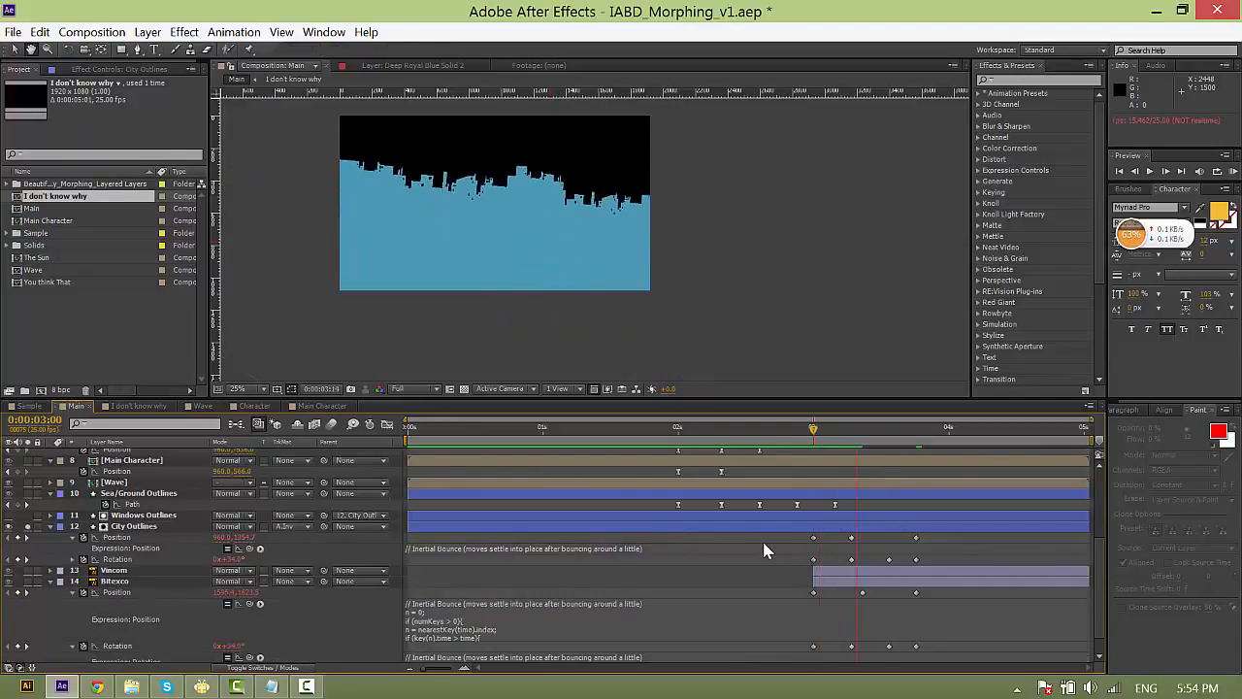
pyautogui.click(824, 517)
pyautogui.click(814, 433)
pyautogui.press('space')
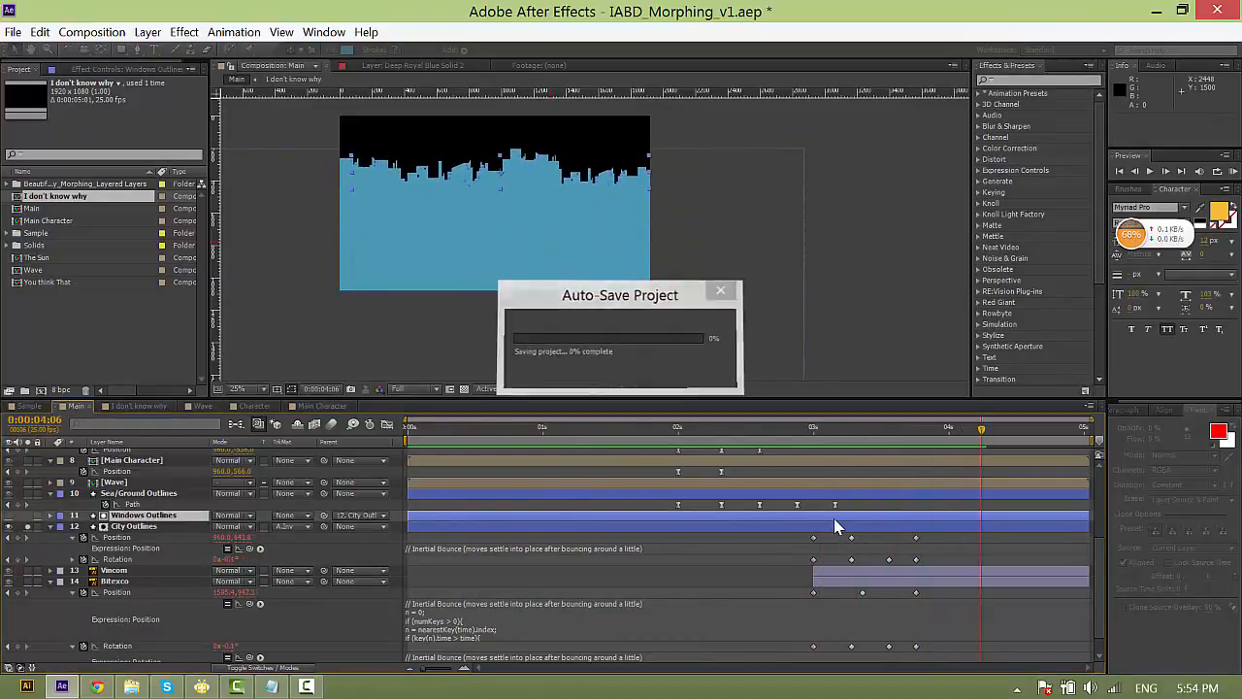
pyautogui.press('space')
pyautogui.scroll(-1, 879, 578)
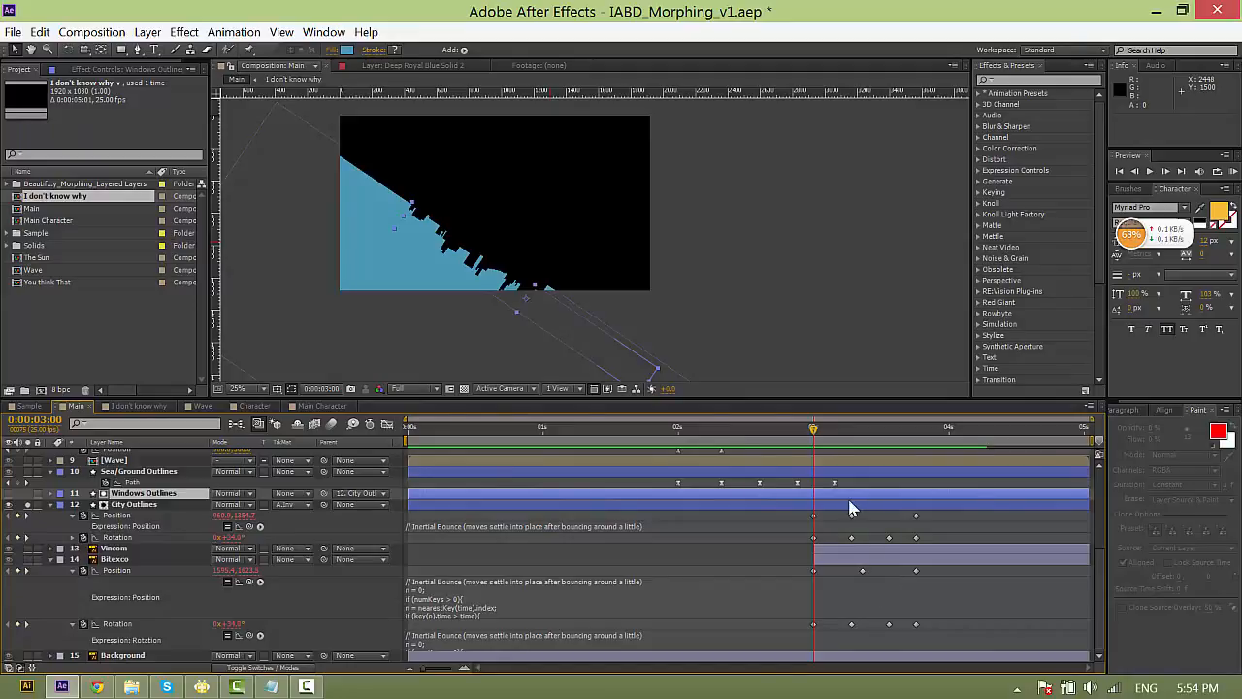
pyautogui.moveTo(852, 516); pyautogui.dragTo(868, 516)
pyautogui.click(864, 524)
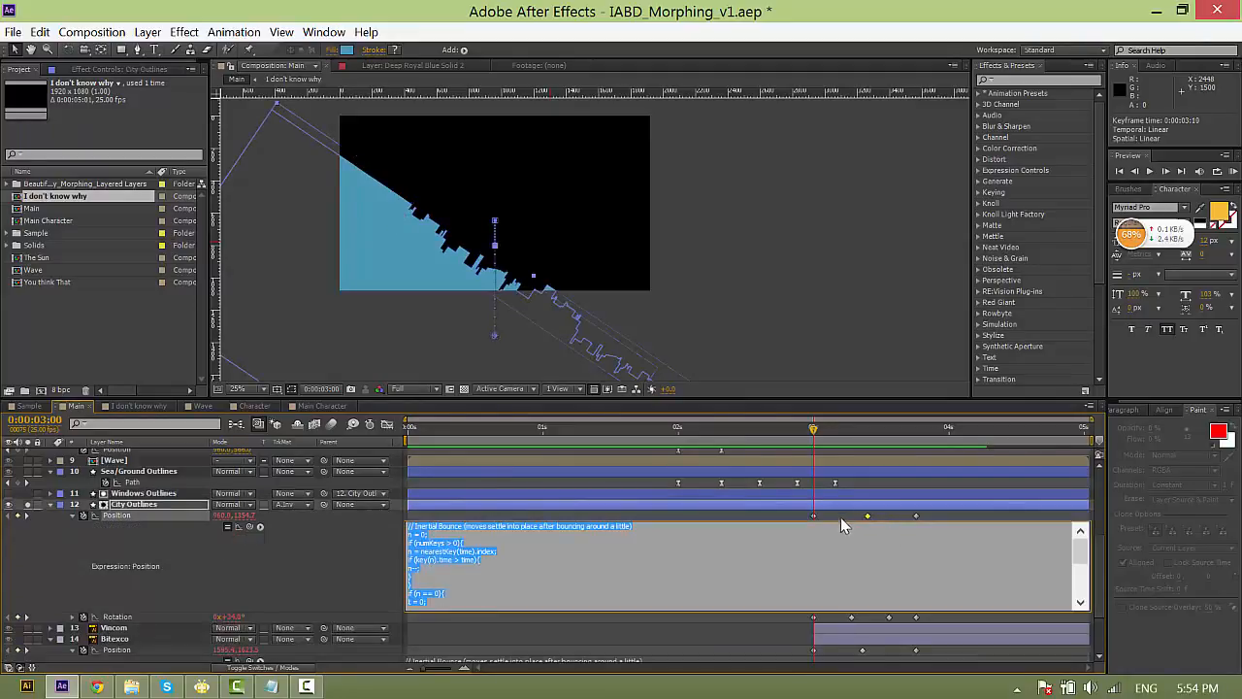
pyautogui.click(841, 516)
# Trim the start of the City Outlines and Windows Outlines layers to 0:00:03:00.
pyautogui.click(838, 504)
pyautogui.keyDown('shift'); pyautogui.click(840, 493); pyautogui.keyUp('shift')
pyautogui.hotkey('alt', '[')
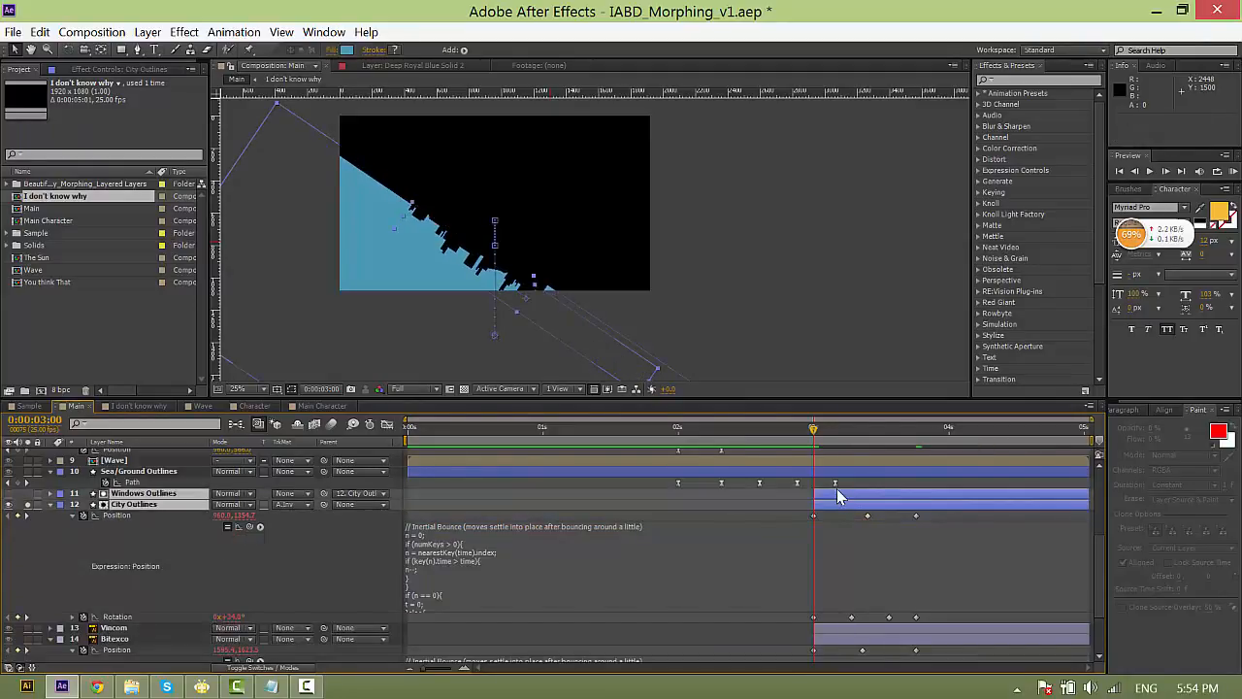
# Delay Windows Outlines to start about nine frames after City Outlines, preview the result, and unsolo the city.
pyautogui.click(696, 496)
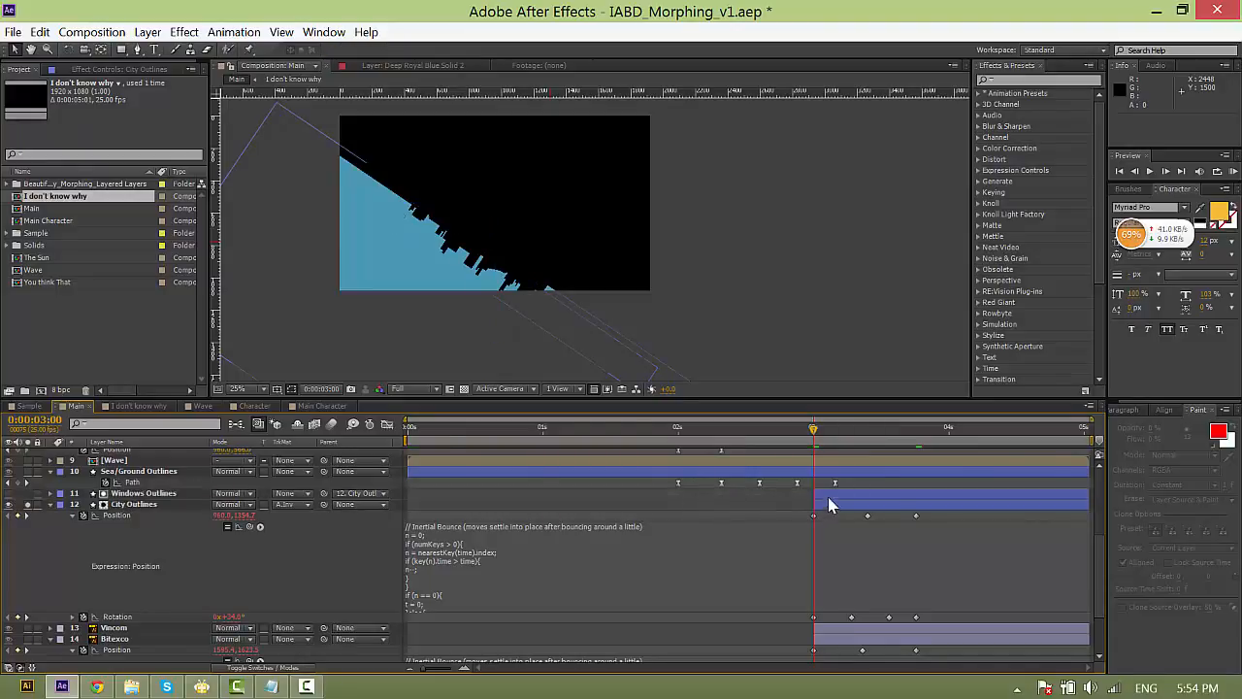
pyautogui.moveTo(826, 497); pyautogui.dragTo(839, 497)
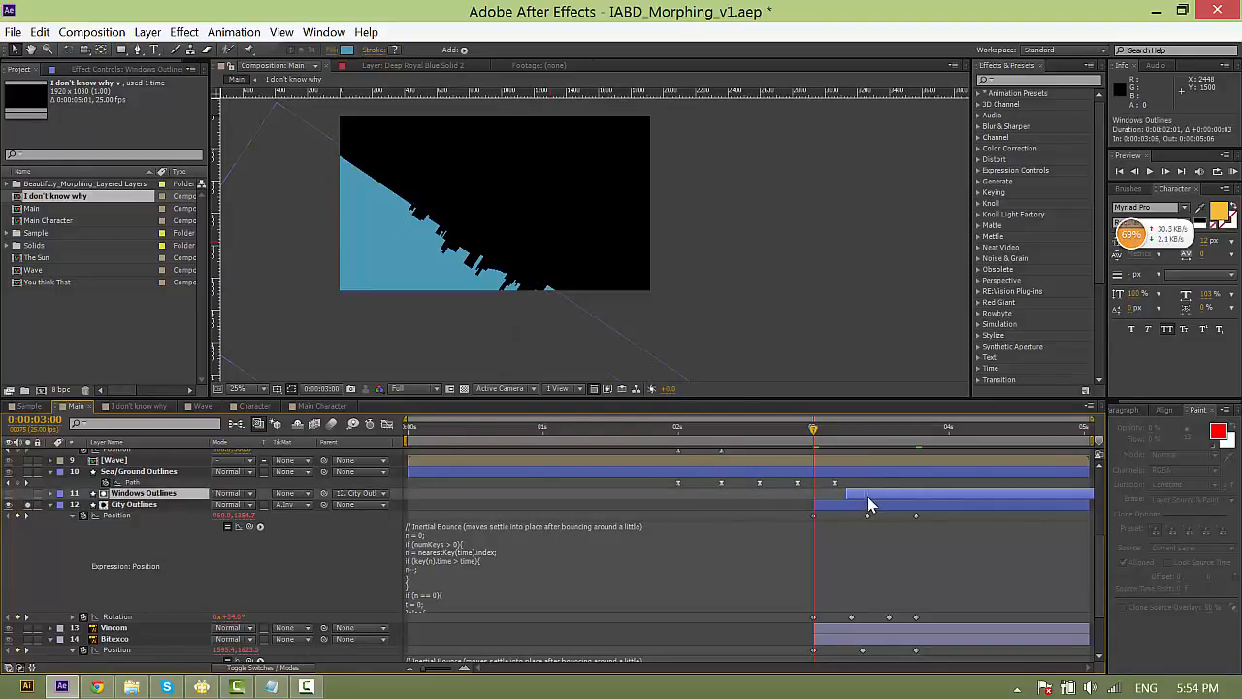
pyautogui.click(782, 498)
pyautogui.press('space')
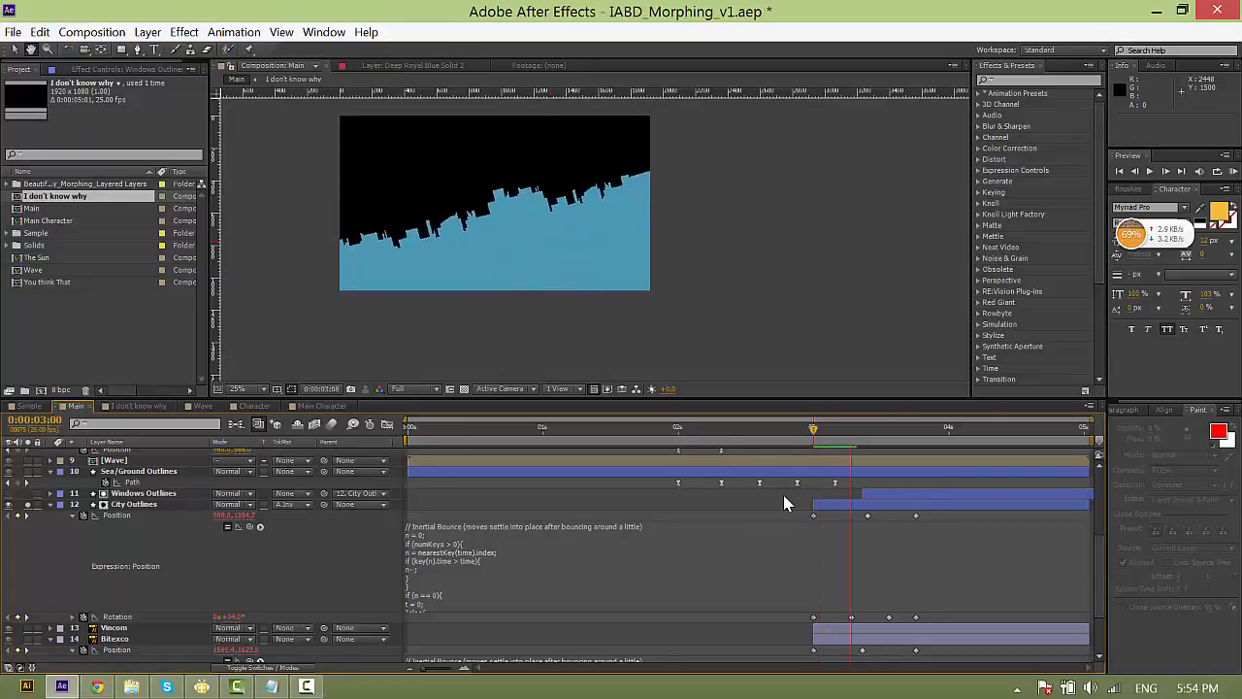
pyautogui.click(818, 442)
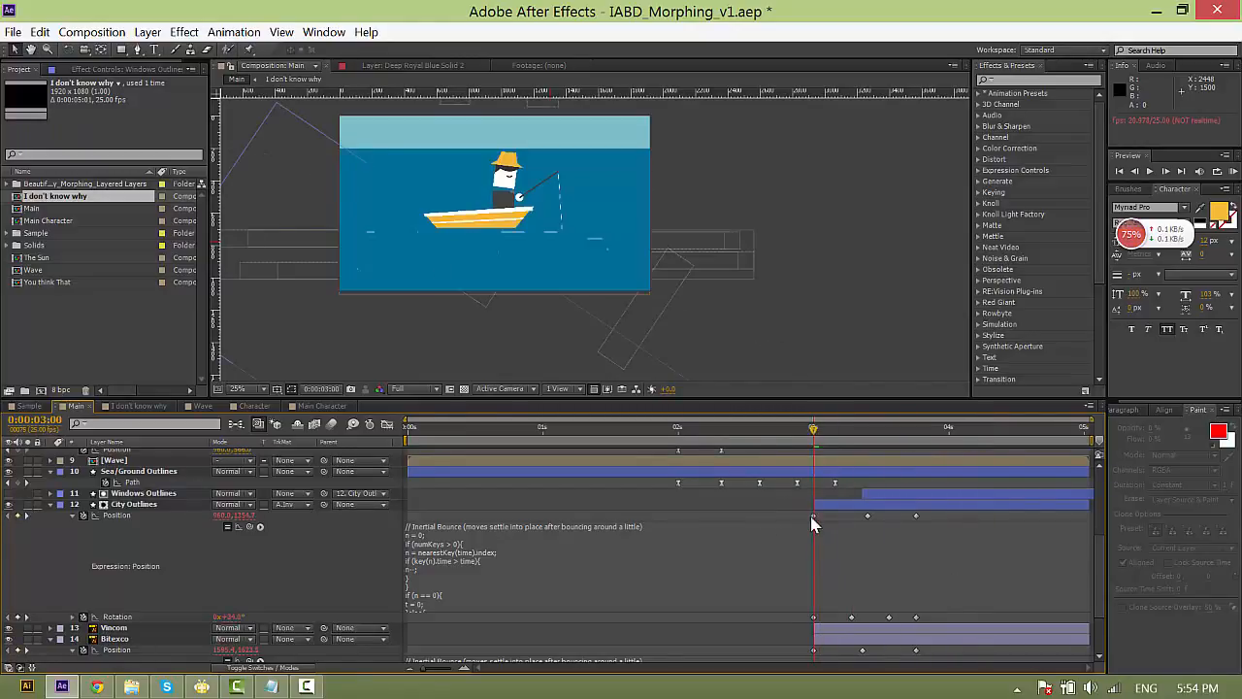
# Delay the Vincom layer to start at 0:00:03:04 and the Bitexco layer to start at 0:00:03:08.
pyautogui.scroll(-1, 827, 544)
pyautogui.moveTo(891, 595); pyautogui.dragTo(911, 594)
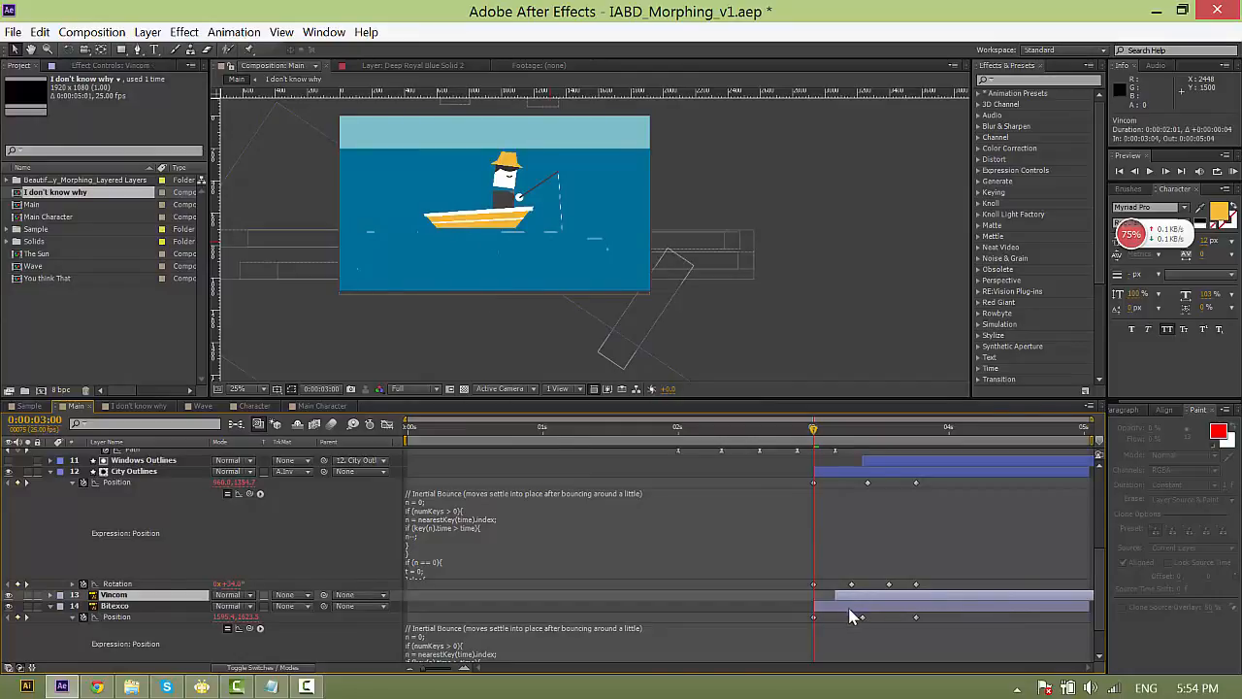
pyautogui.moveTo(833, 607); pyautogui.dragTo(877, 610)
# Collapse the revealed properties of every layer in the Main composition and deselect all layers.
pyautogui.scroll(5, 846, 509)
pyautogui.hotkey('ctrl', 'a')
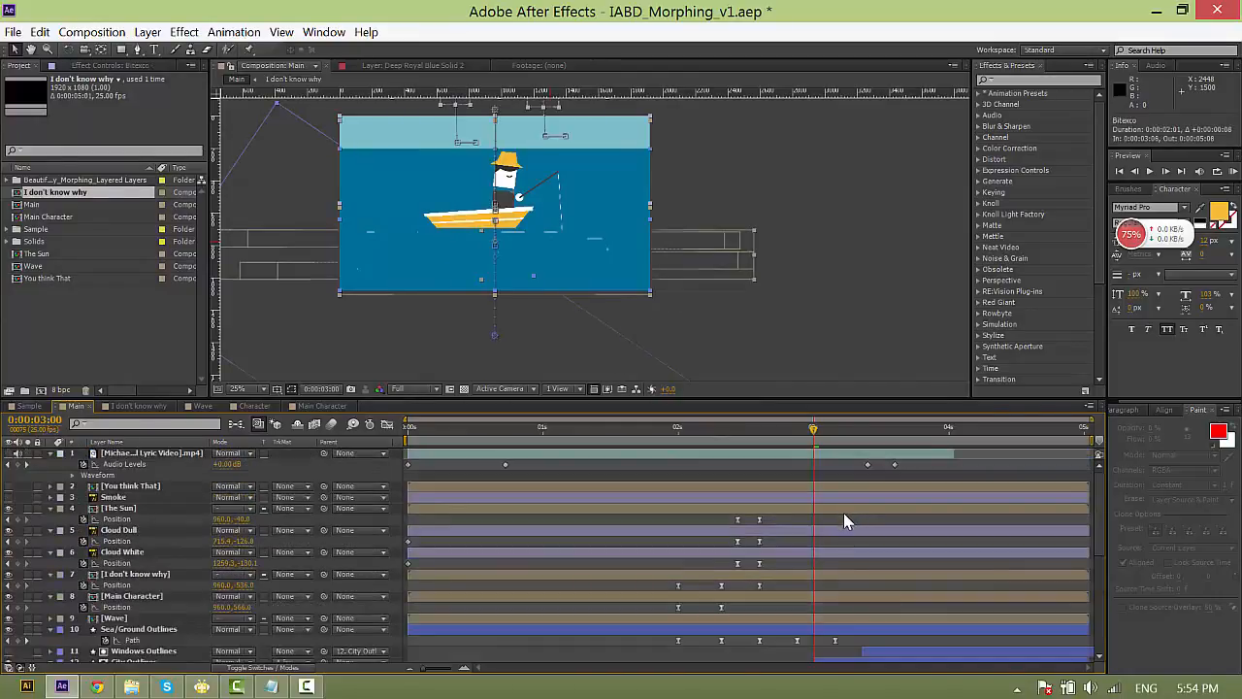
pyautogui.press('u')
pyautogui.press('u')
pyautogui.click(765, 564)
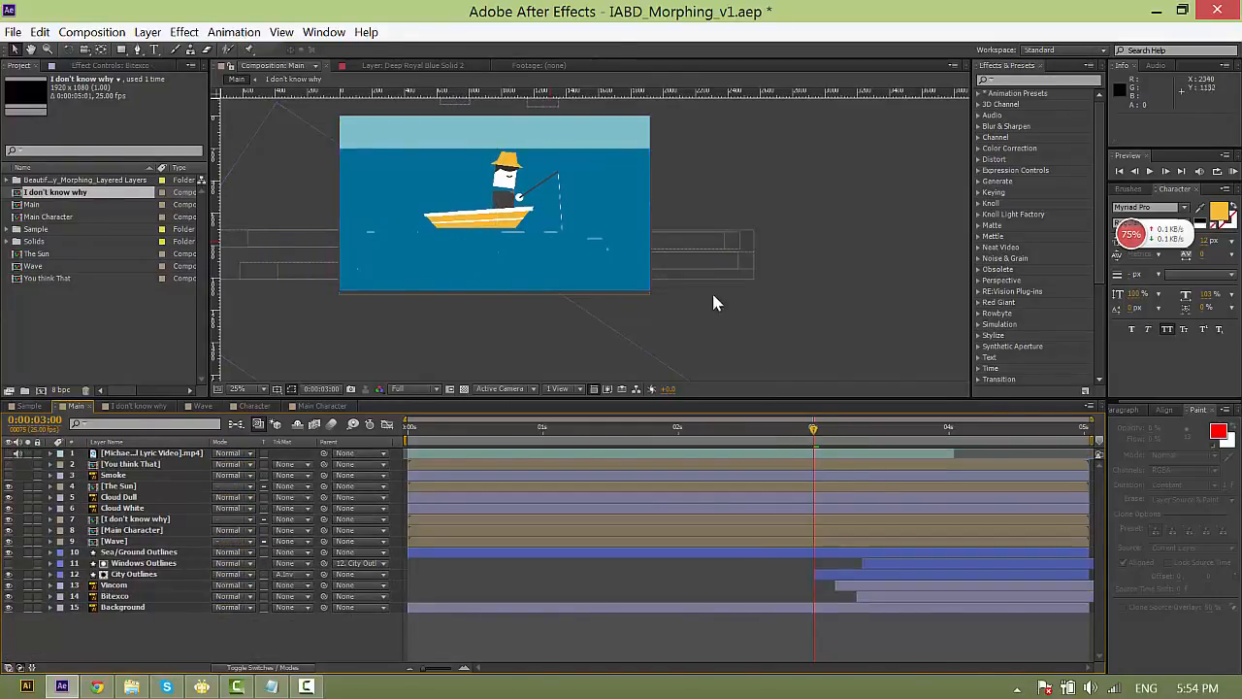
# Set the composition's preview resolution to Third and preview the animation from 0:00:01:16.
pyautogui.moveTo(672, 272); pyautogui.dragTo(769, 337)
pyautogui.moveTo(815, 436); pyautogui.dragTo(629, 435)
pyautogui.scroll(2, 706, 305)
pyautogui.click(416, 389)
pyautogui.click(433, 472)
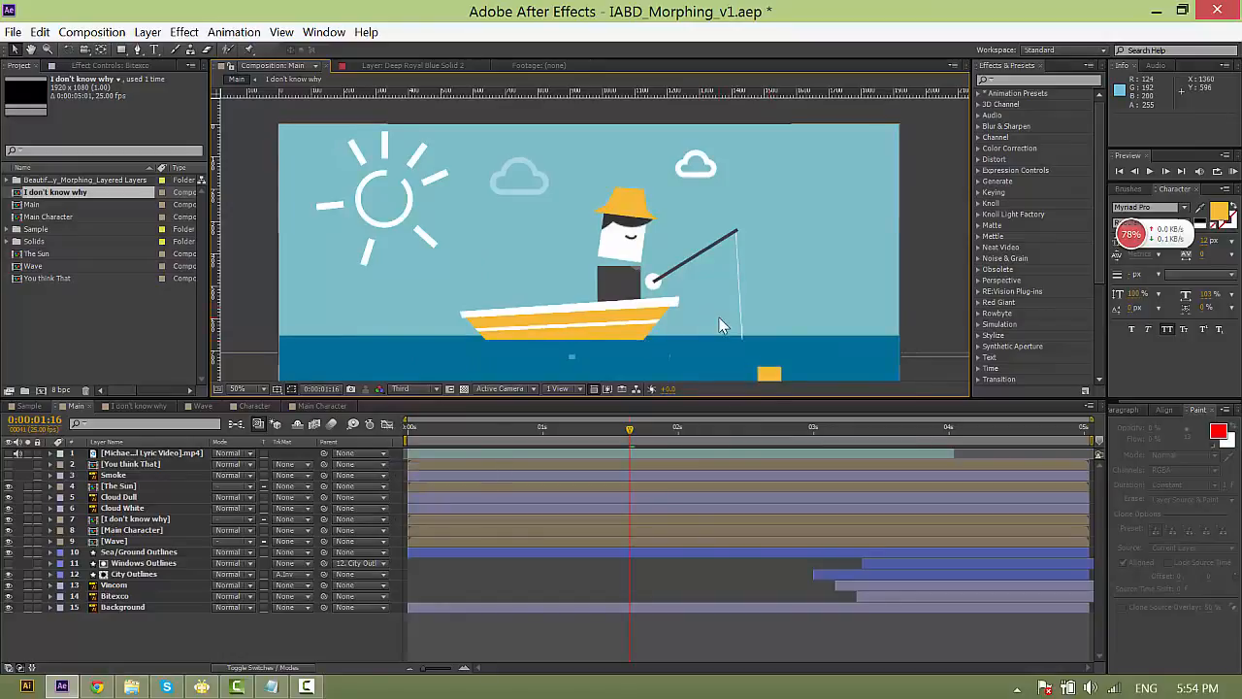
pyautogui.scroll(-1, 720, 326)
pyautogui.press('space')
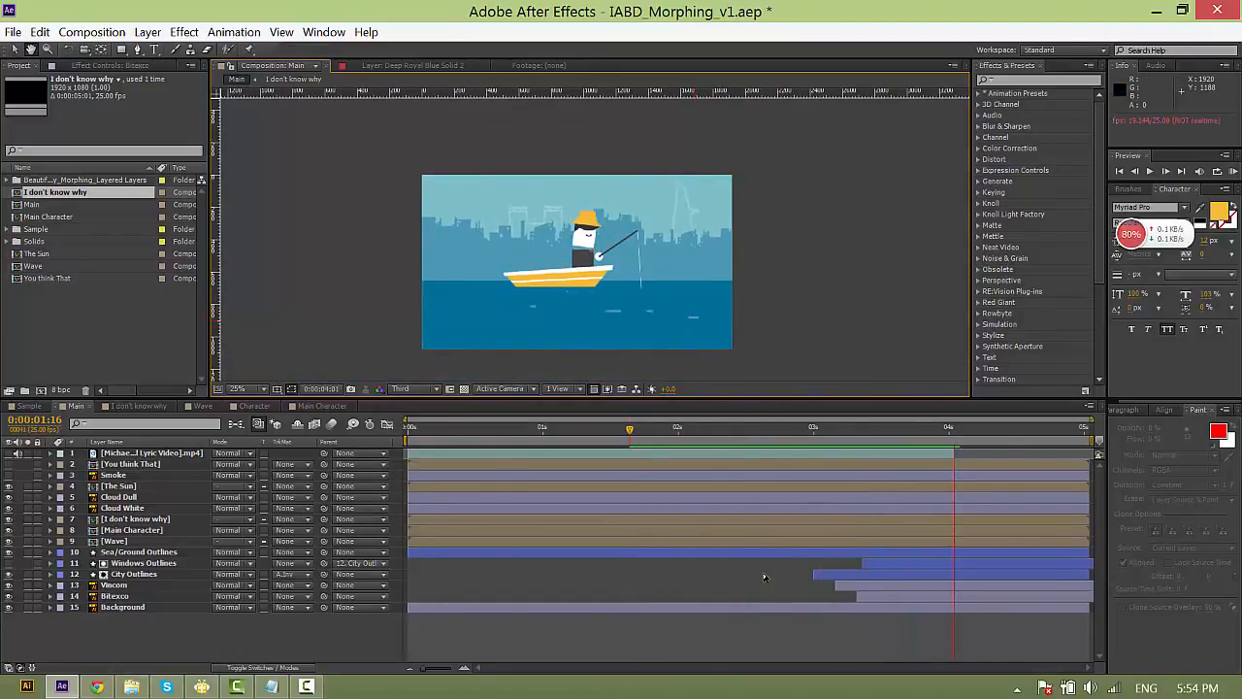
pyautogui.click(804, 431)
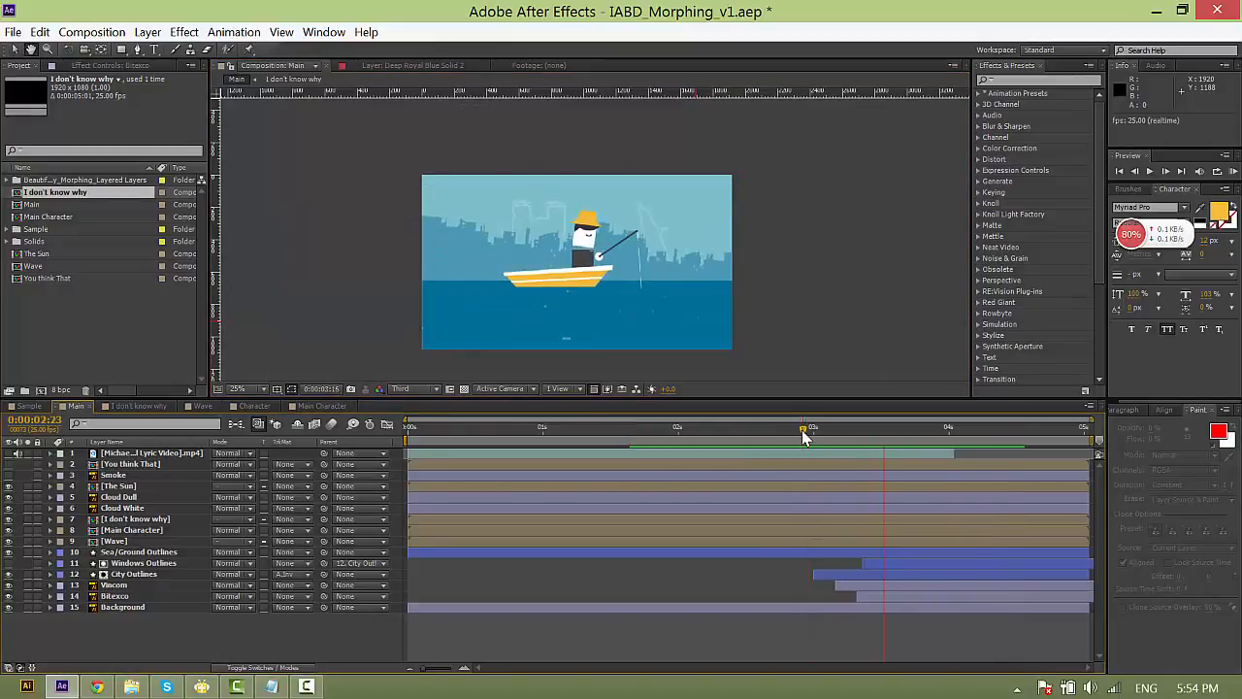
# Shift the layer starts earlier: City Outlines to 0:00:02:23, Vincom to 0:00:03:01, Bitexco to 0:00:03:03 and Windows Outlines to 0:00:03:06.
pyautogui.click(860, 587)
pyautogui.moveTo(838, 573)
pyautogui.mouseDown()
pyautogui.moveTo(828, 573)
pyautogui.moveTo(869, 563)
pyautogui.moveTo(835, 596)
pyautogui.mouseUp()
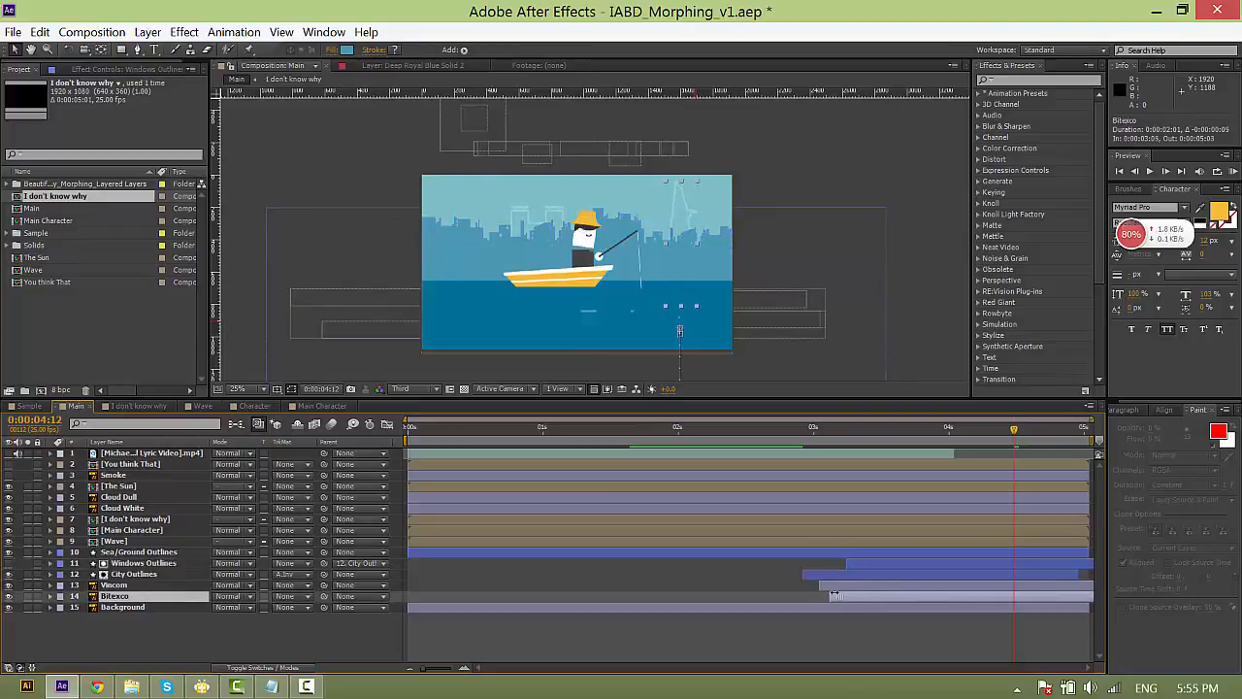
pyautogui.click(804, 431)
pyautogui.click(811, 644)
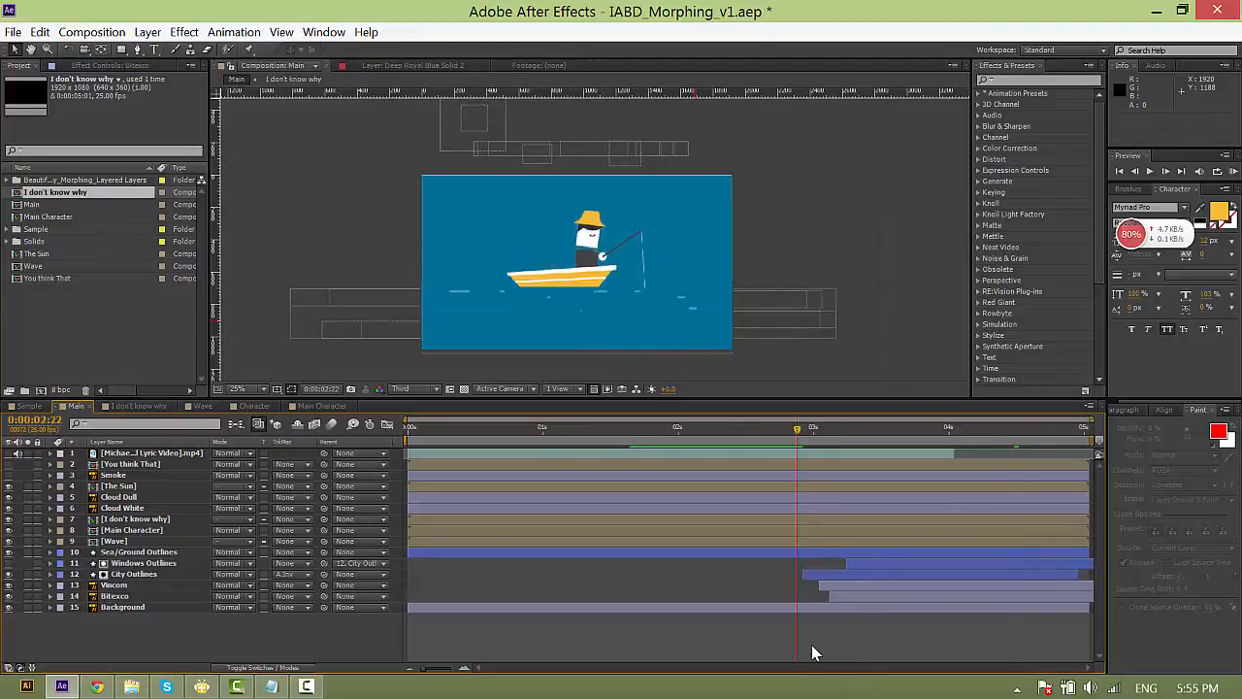
# Shift Windows Outlines, City Outlines, Vincom and Bitexco earlier together so that Windows Outlines starts at 0:00:03:00.
pyautogui.click(860, 564)
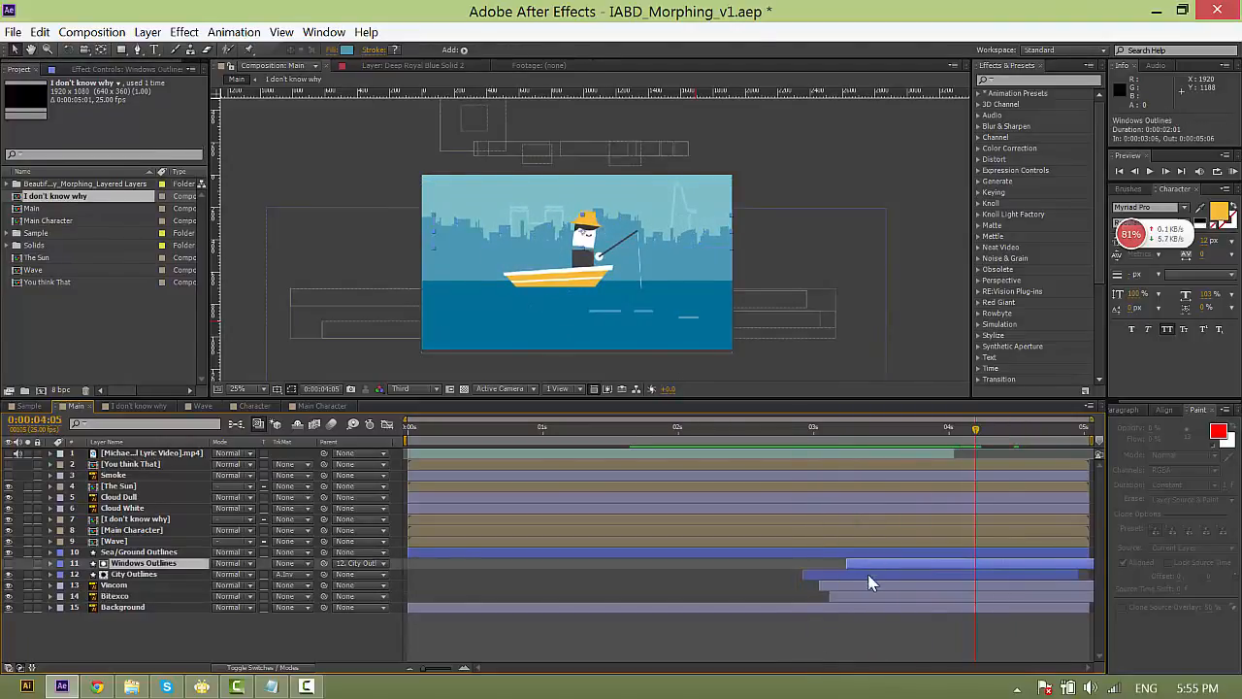
pyautogui.keyDown('shift'); pyautogui.click(890, 595); pyautogui.keyUp('shift')
pyautogui.moveTo(893, 586); pyautogui.dragTo(847, 584)
pyautogui.moveTo(776, 431); pyautogui.dragTo(808, 452)
pyautogui.moveTo(836, 566); pyautogui.dragTo(848, 577)
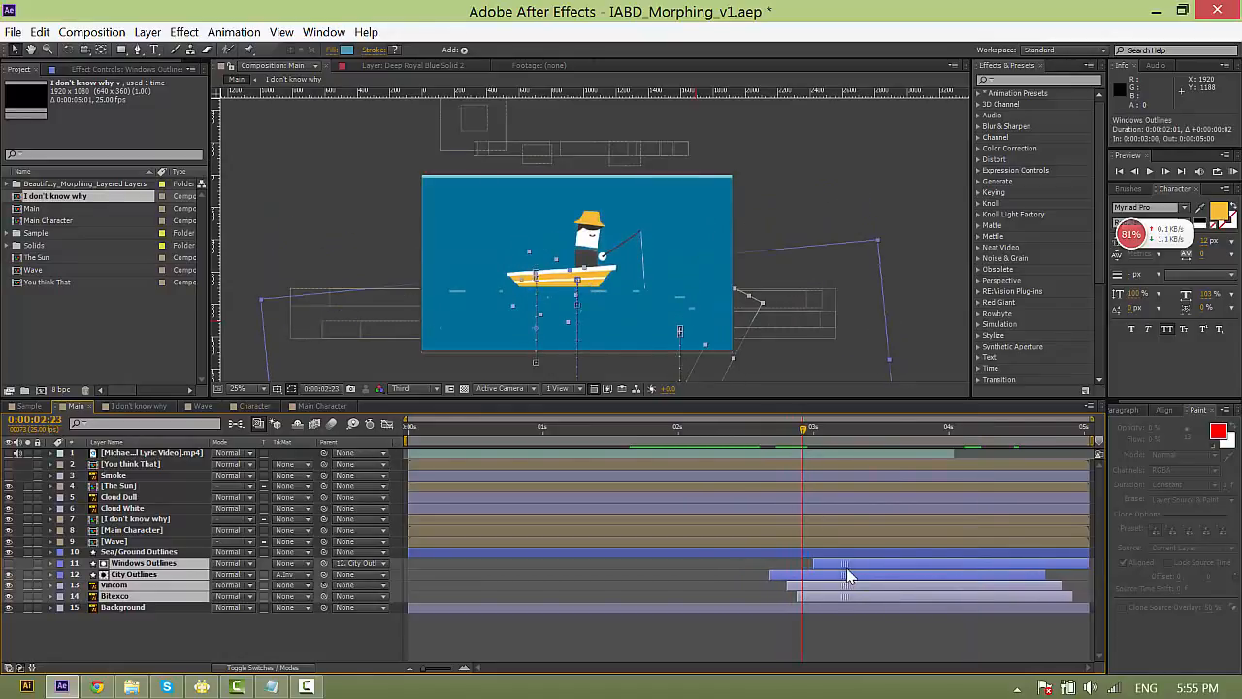
pyautogui.click(706, 574)
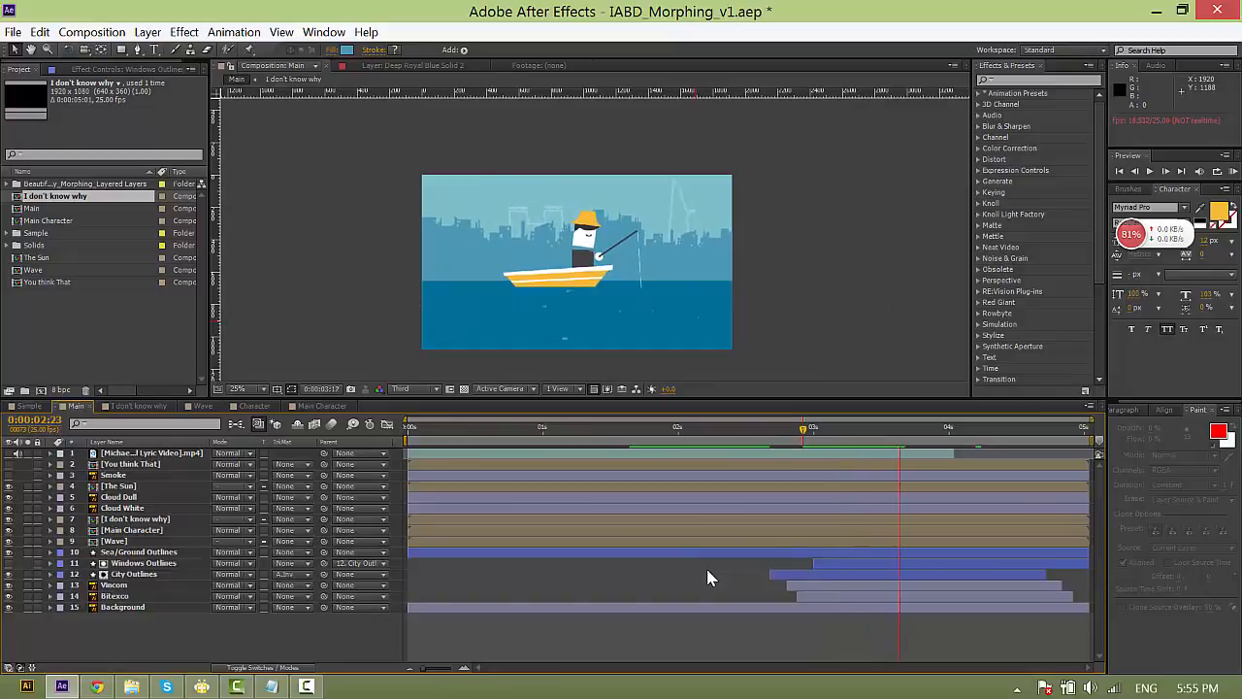
# Preview the city transition from 0:00:02:13 and save the project.
pyautogui.click(747, 427)
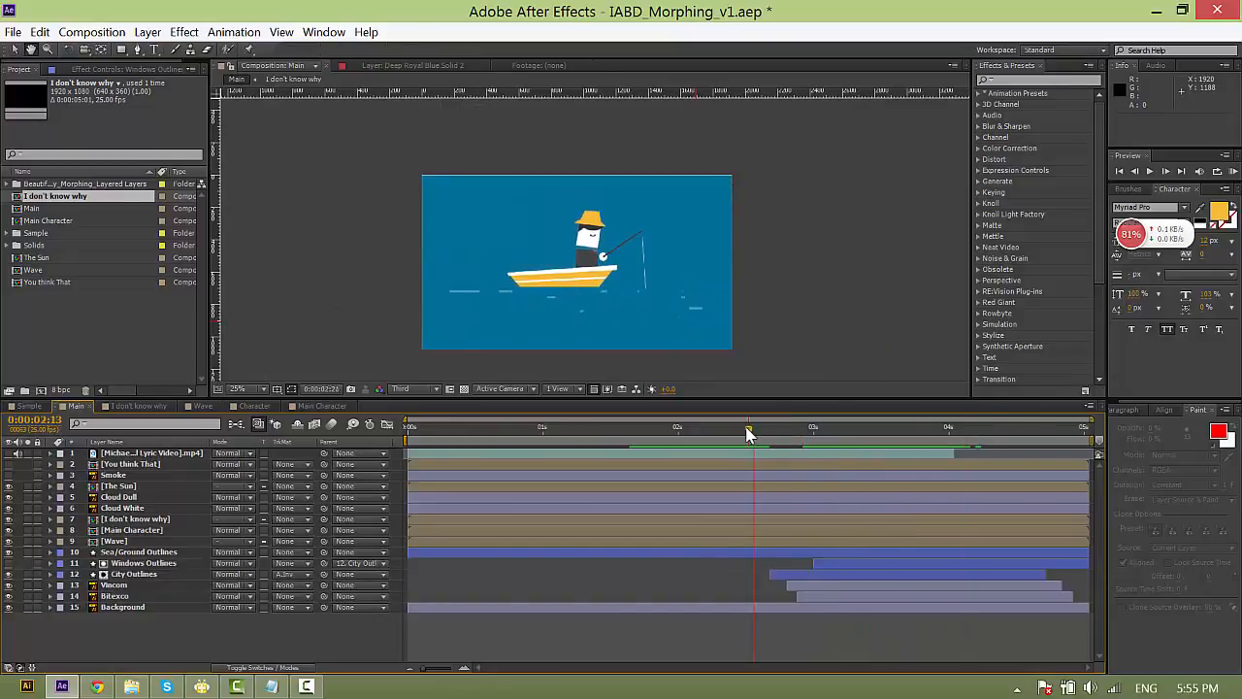
pyautogui.press('space')
pyautogui.hotkey('ctrl', 's')
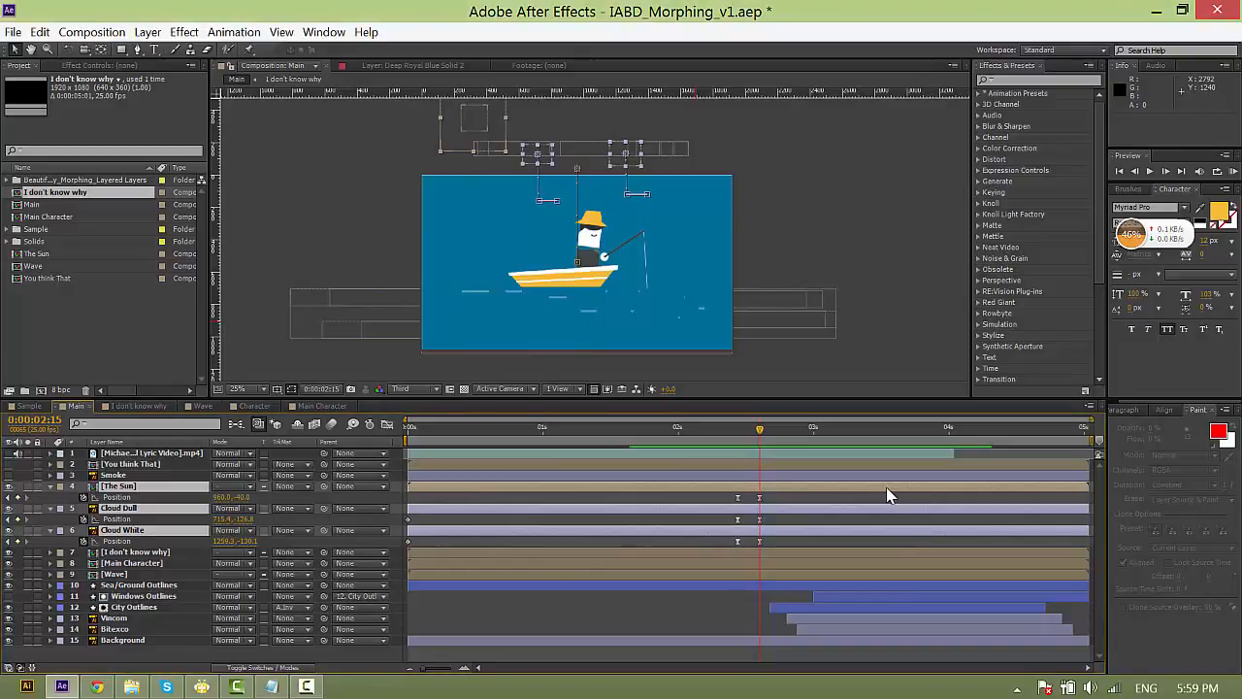
# Trim The Sun, Cloud Dull and Cloud White to end at 0:00:02:15, and duplicate them above the originals as layers running to the composition's end.
pyautogui.hotkey('alt', ']')
pyautogui.hotkey('ctrl', 'd')
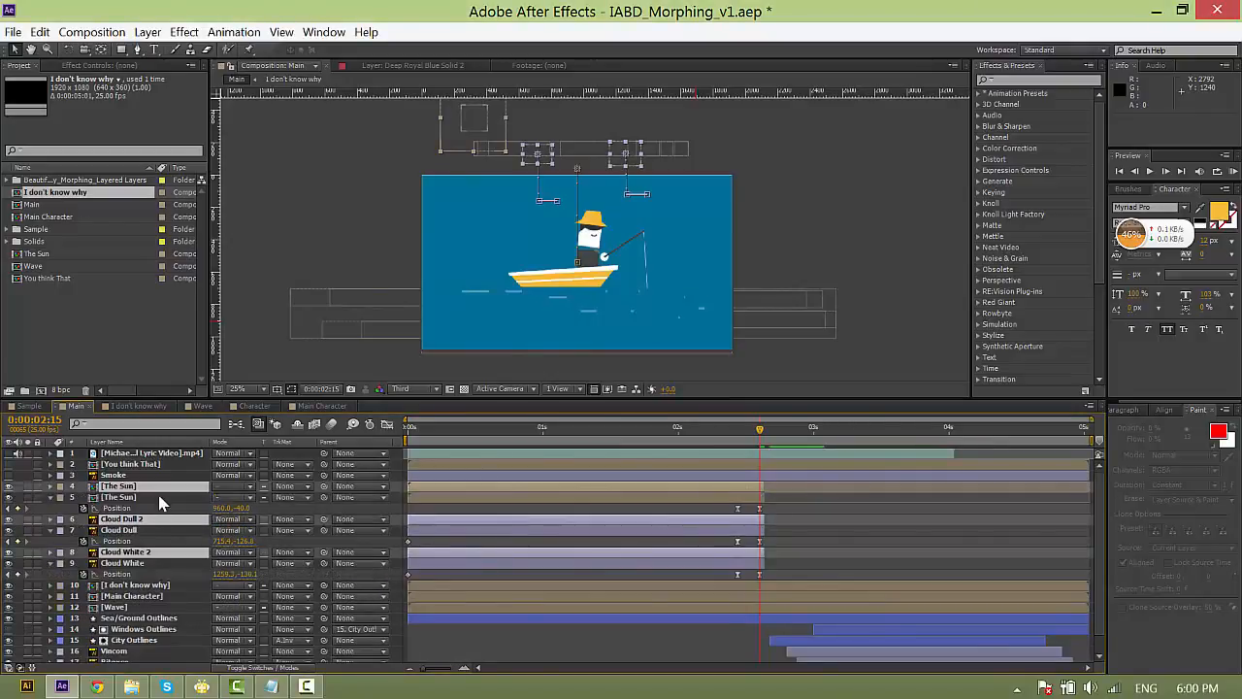
pyautogui.moveTo(161, 490); pyautogui.dragTo(160, 494)
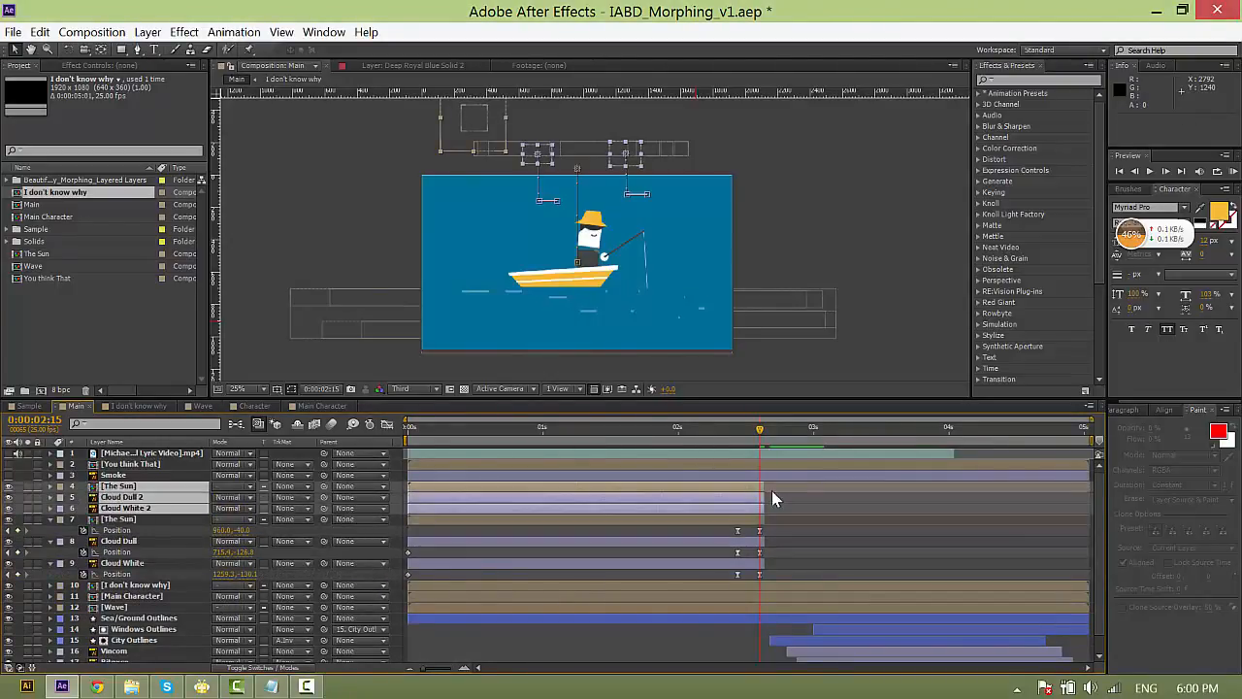
pyautogui.moveTo(771, 486); pyautogui.dragTo(1089, 486)
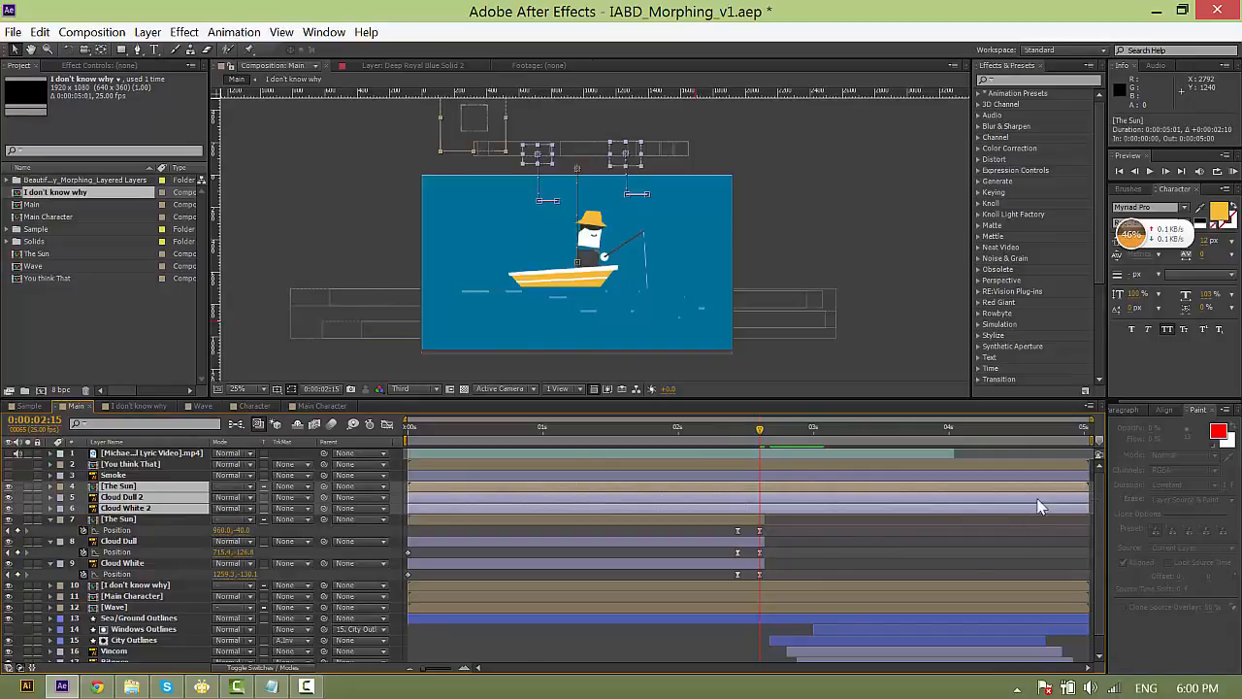
# Trim the duplicated The Sun, Cloud Dull 2 and Cloud White 2 layers to start at 0:00:02:15 and remove their Position keyframes.
pyautogui.hotkey('alt', '[')
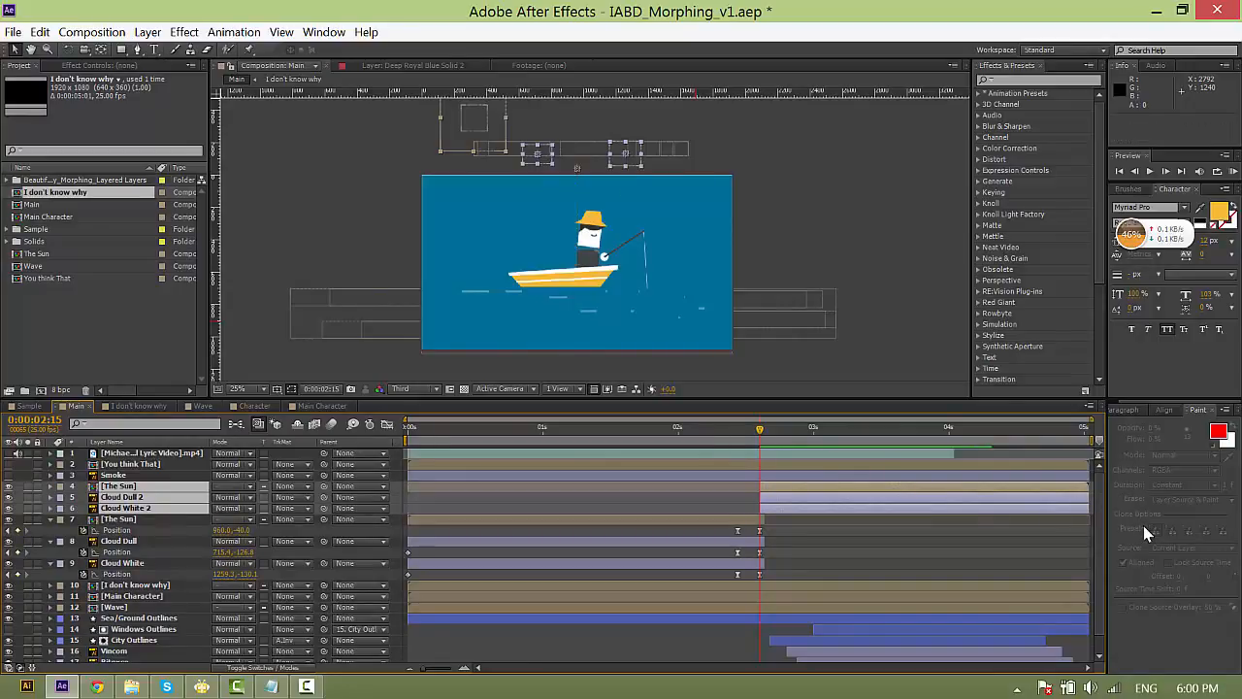
pyautogui.press('p')
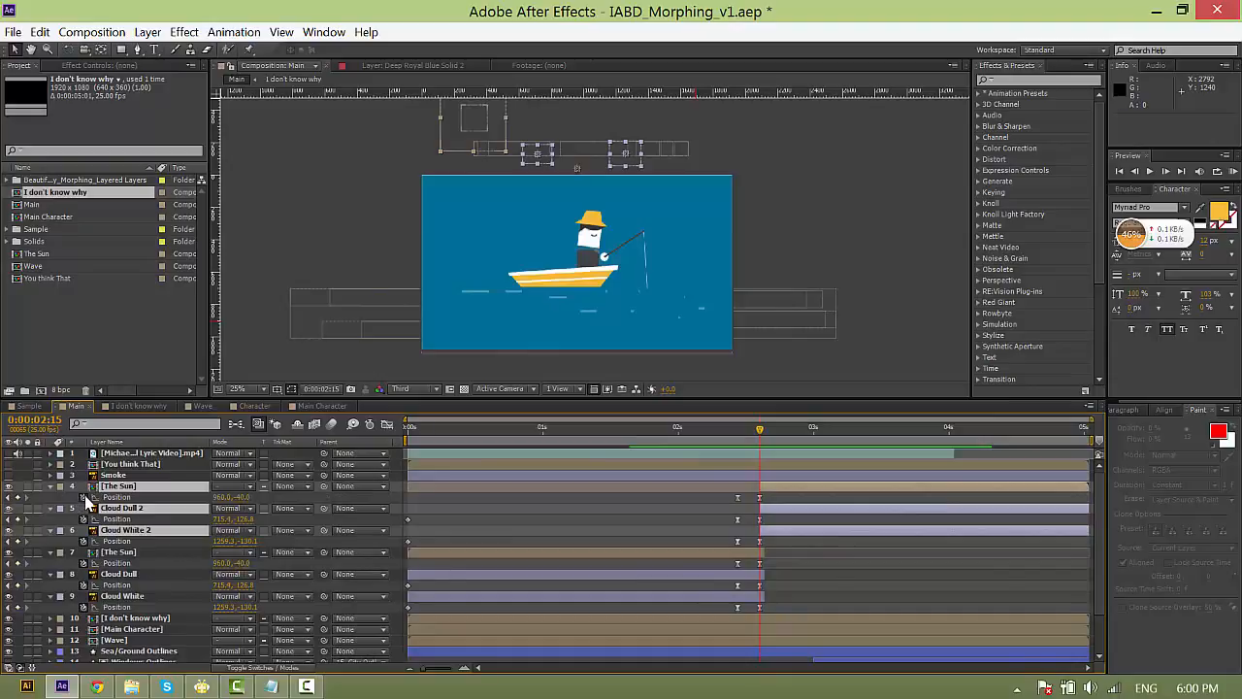
pyautogui.click(116, 497)
pyautogui.keyDown('shift'); pyautogui.click(116, 519); pyautogui.keyUp('shift')
pyautogui.keyDown('shift'); pyautogui.click(117, 540); pyautogui.keyUp('shift')
# Shift the three duplicated sun and cloud layers to start at 0:00:02:21 and set Position keyframes on them there.
pyautogui.moveTo(763, 488); pyautogui.dragTo(793, 442)
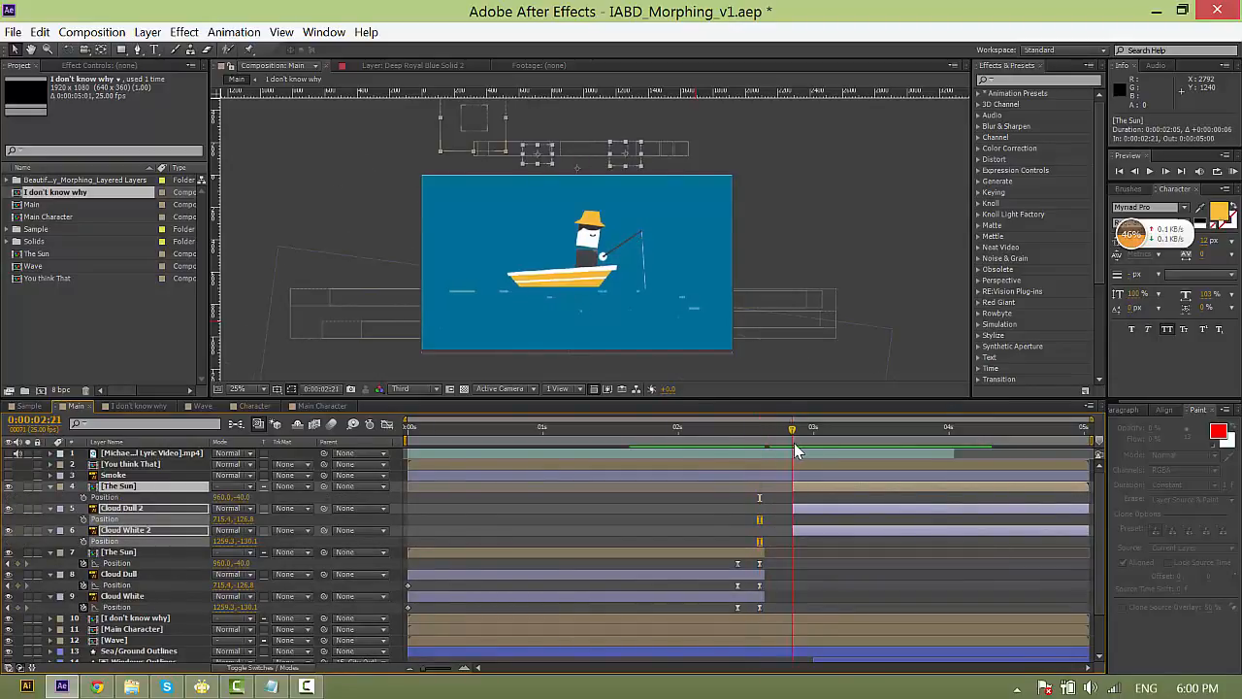
pyautogui.scroll(-2, 858, 548)
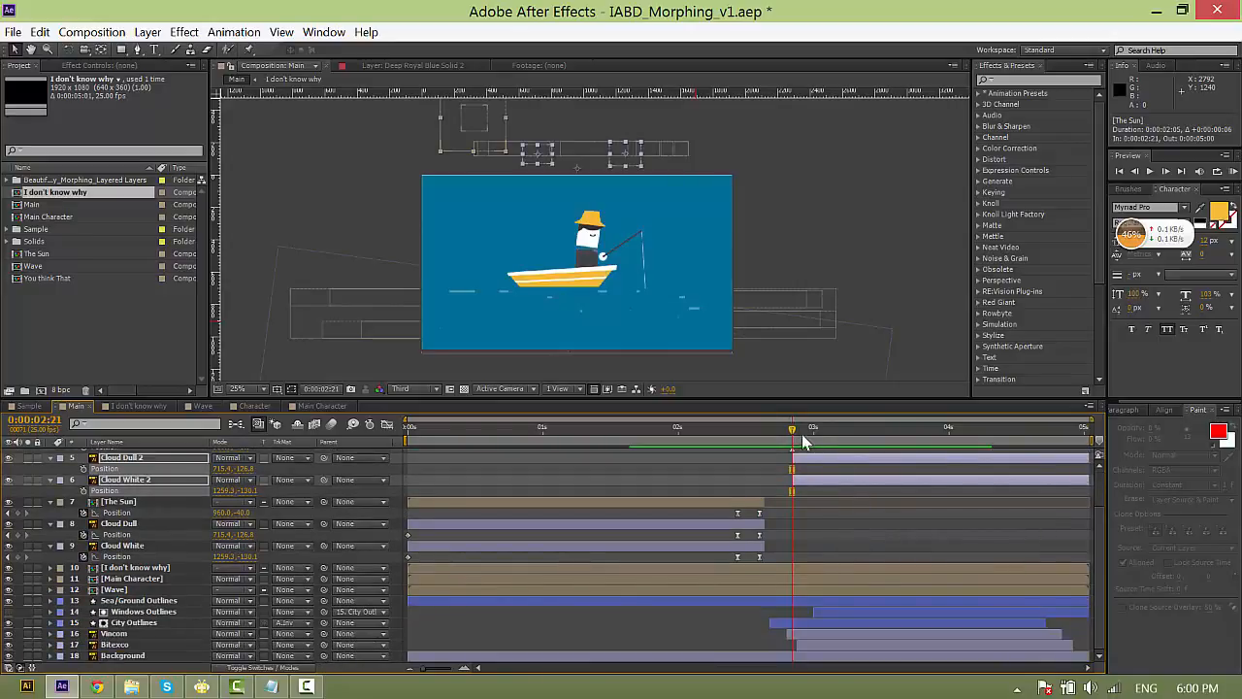
pyautogui.moveTo(794, 429)
pyautogui.mouseDown()
pyautogui.moveTo(822, 446)
pyautogui.moveTo(791, 445)
pyautogui.mouseUp()
pyautogui.scroll(2, 602, 536)
pyautogui.click(83, 498)
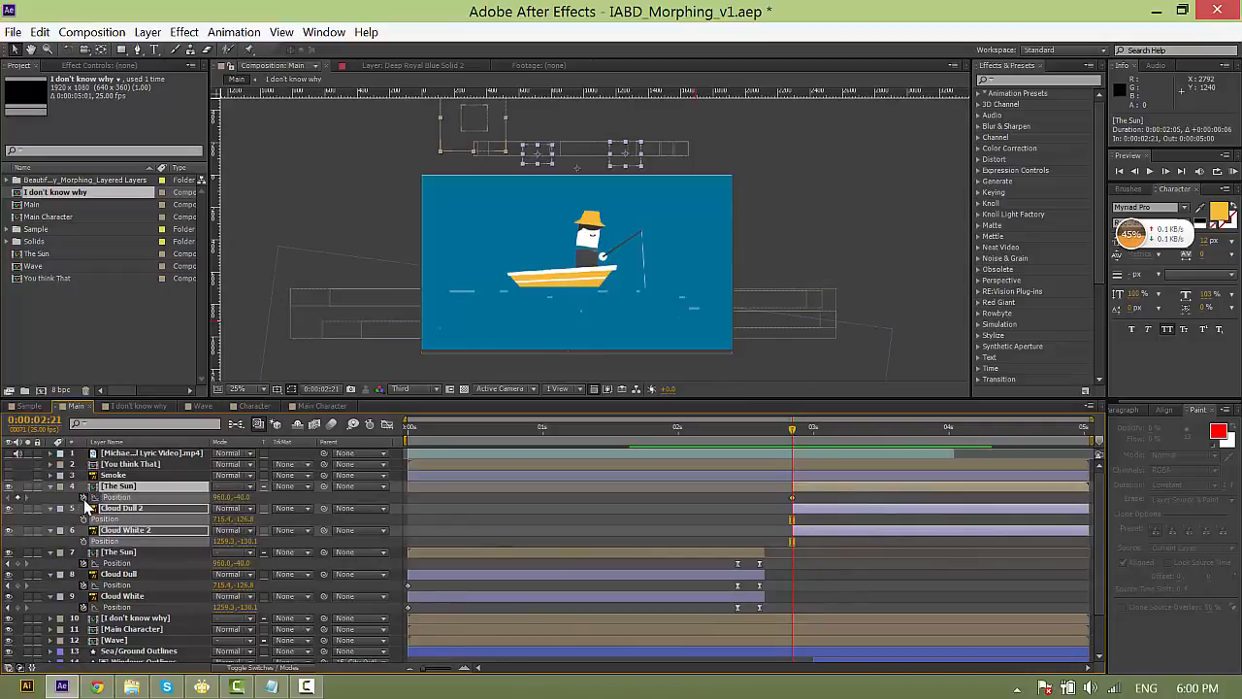
# At 0:00:03:05, lower the three duplicates into the sky: The Sun to Y 480, Cloud Dull 2 to about Y 161, Cloud White 2 to about Y 142.
pyautogui.moveTo(798, 436); pyautogui.dragTo(844, 439)
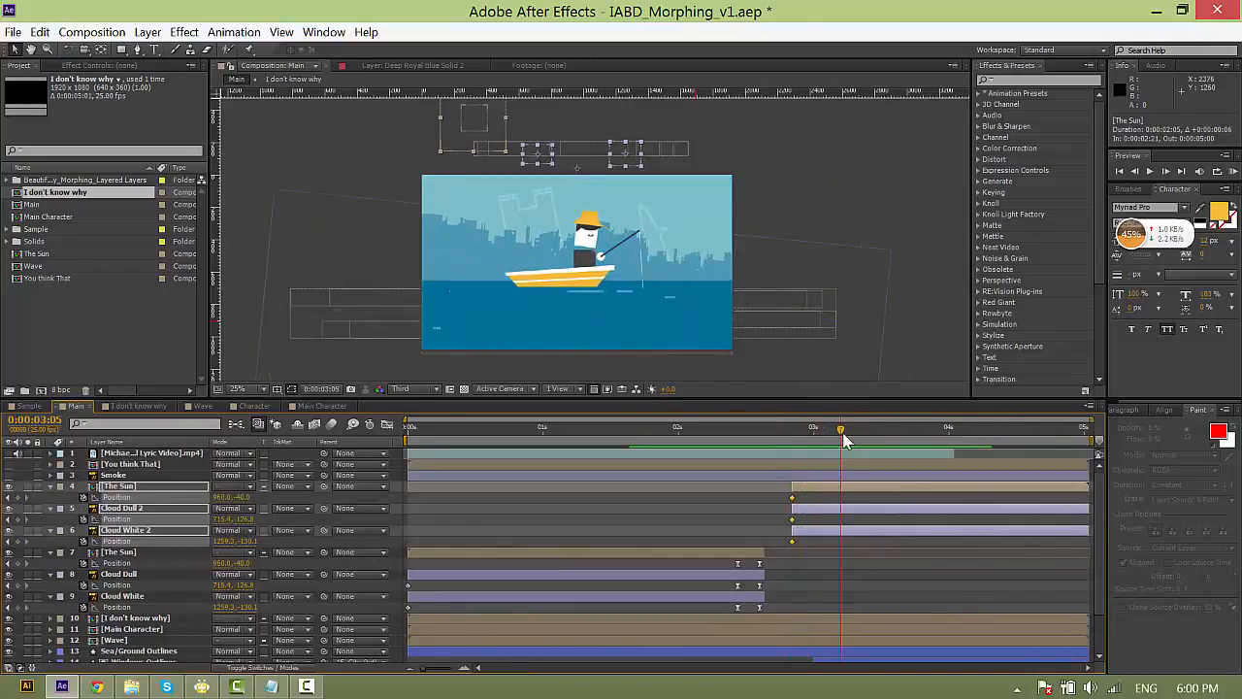
pyautogui.moveTo(617, 165); pyautogui.dragTo(632, 245)
pyautogui.click(822, 551)
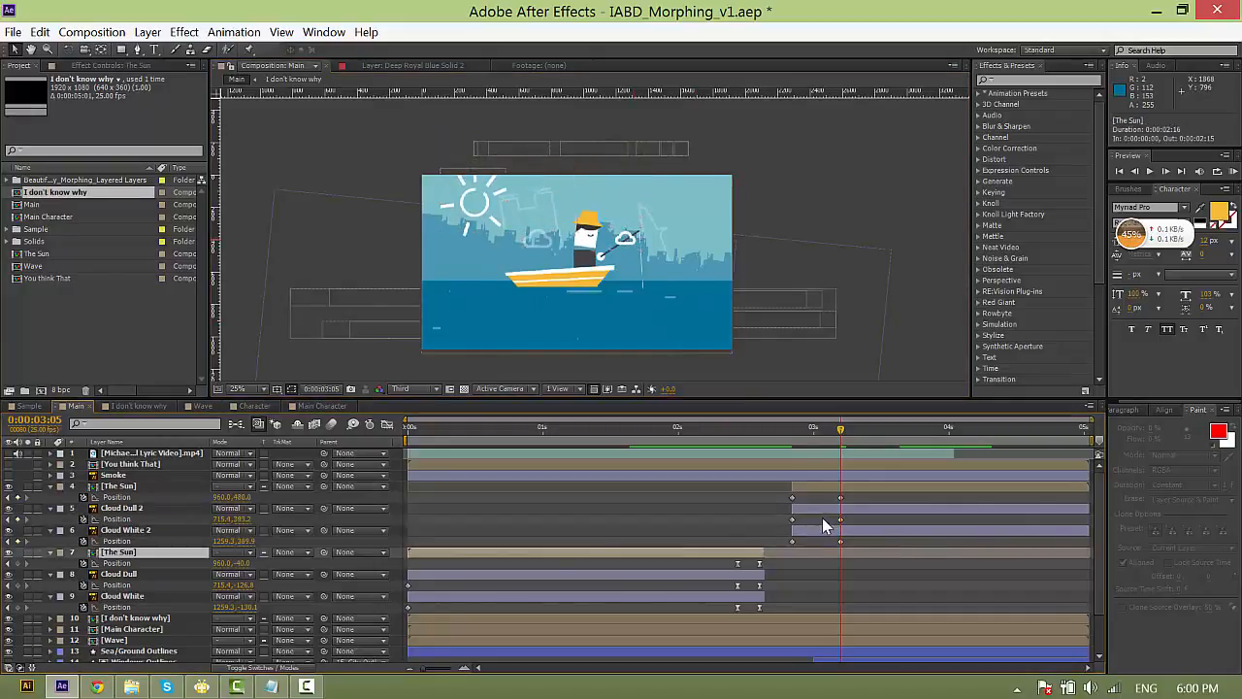
pyautogui.click(823, 510)
pyautogui.moveTo(549, 245); pyautogui.dragTo(548, 209)
pyautogui.moveTo(631, 244); pyautogui.dragTo(629, 202)
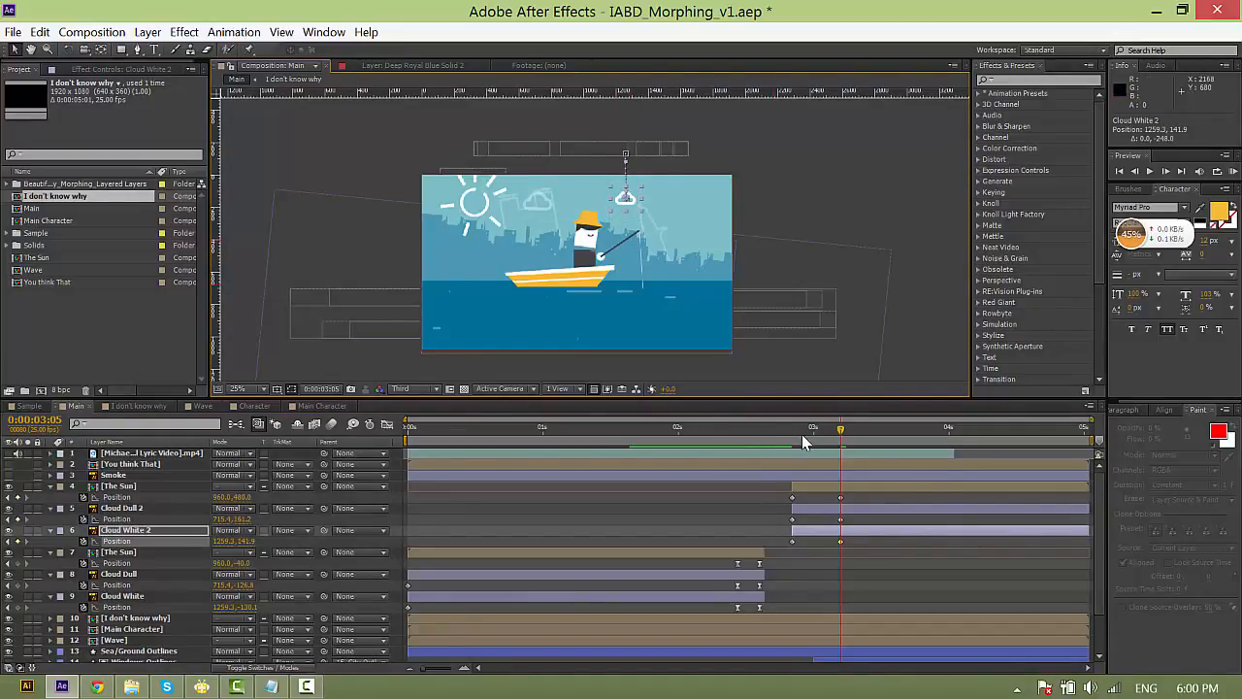
# Return to 0:00:02:21, switch to the Kinetic Expression file in Notepad and copy the whole Inertial Bounce expression.
pyautogui.press('j')
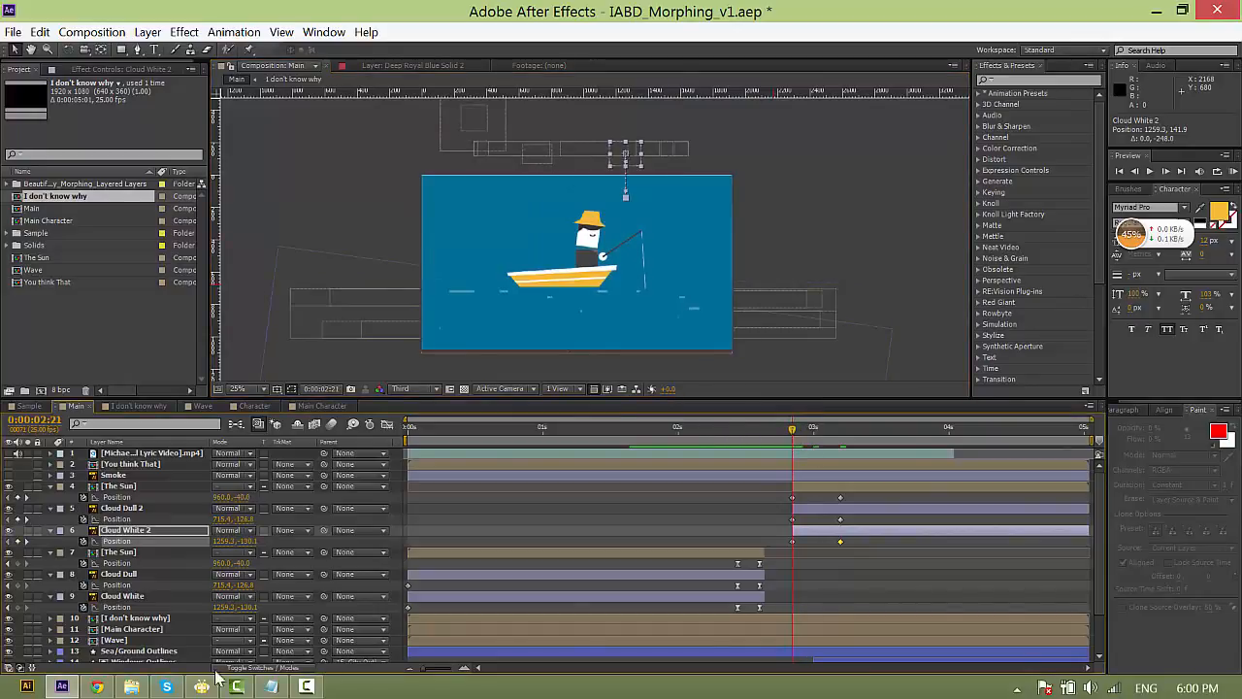
pyautogui.click(271, 686)
pyautogui.click(601, 520)
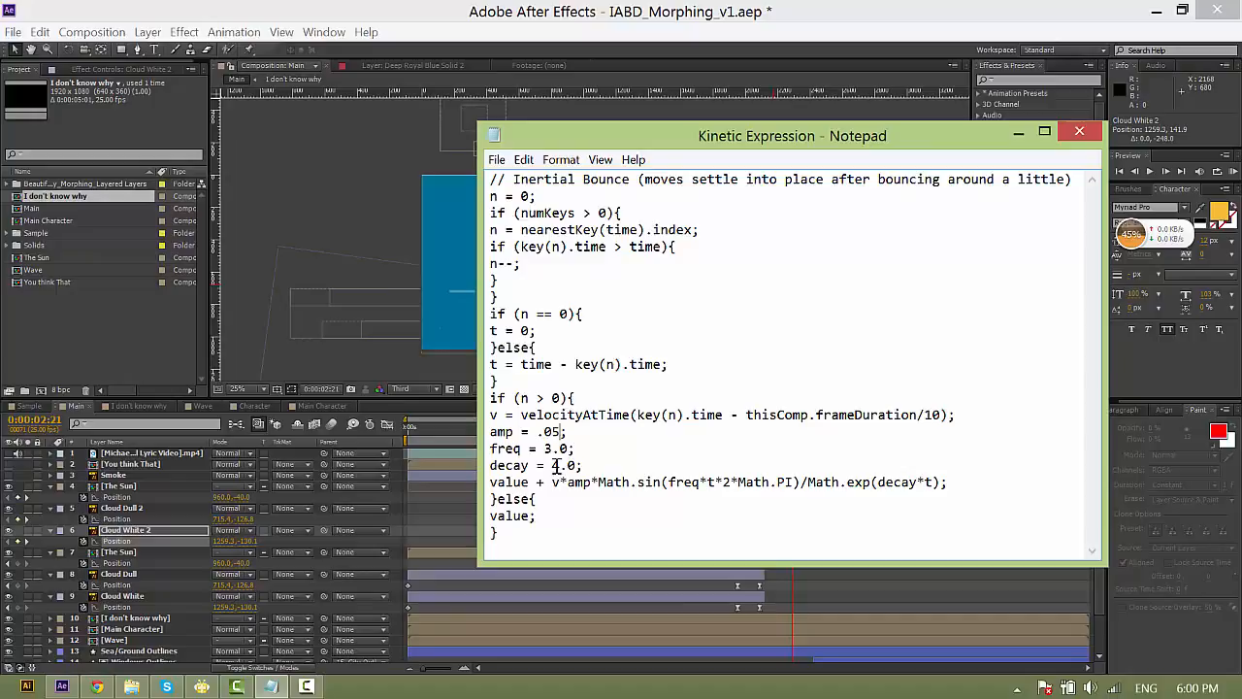
pyautogui.moveTo(556, 538); pyautogui.dragTo(428, 120)
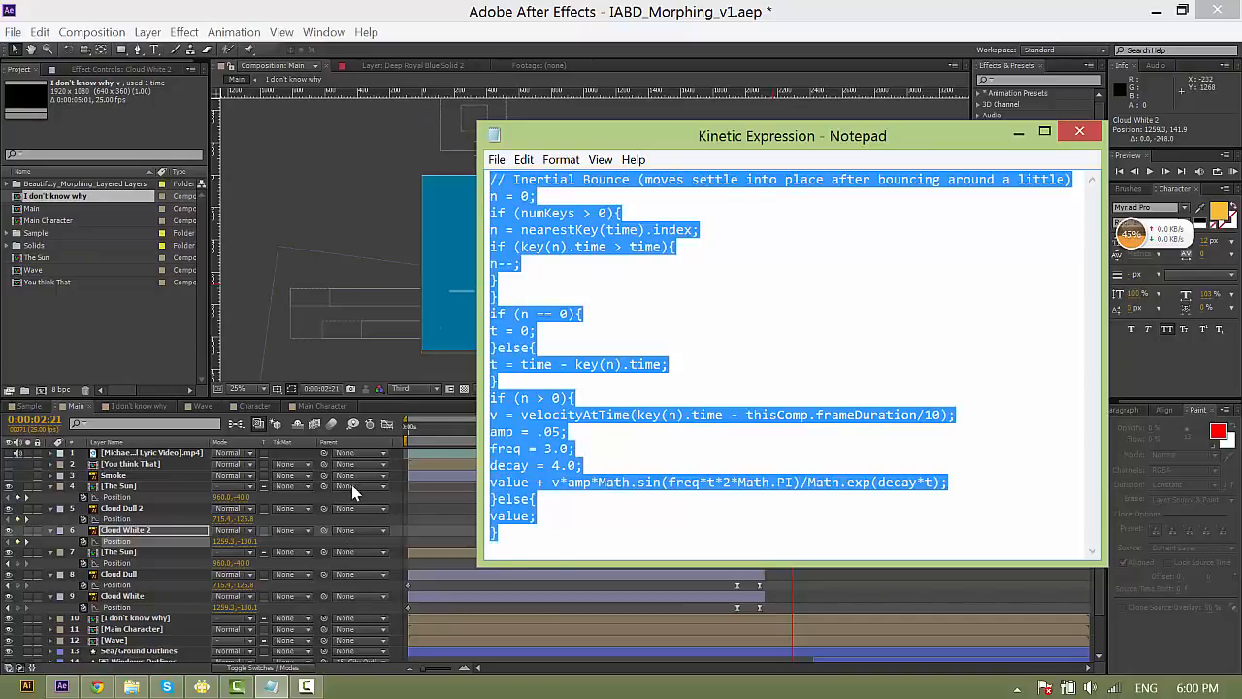
# Back in After Effects, apply the Inertial Bounce expression to the Position of Cloud White 2, Cloud Dull 2 and the duplicated The Sun.
pyautogui.click(136, 543)
pyautogui.keyDown('alt'); pyautogui.click(83, 541); pyautogui.keyUp('alt')
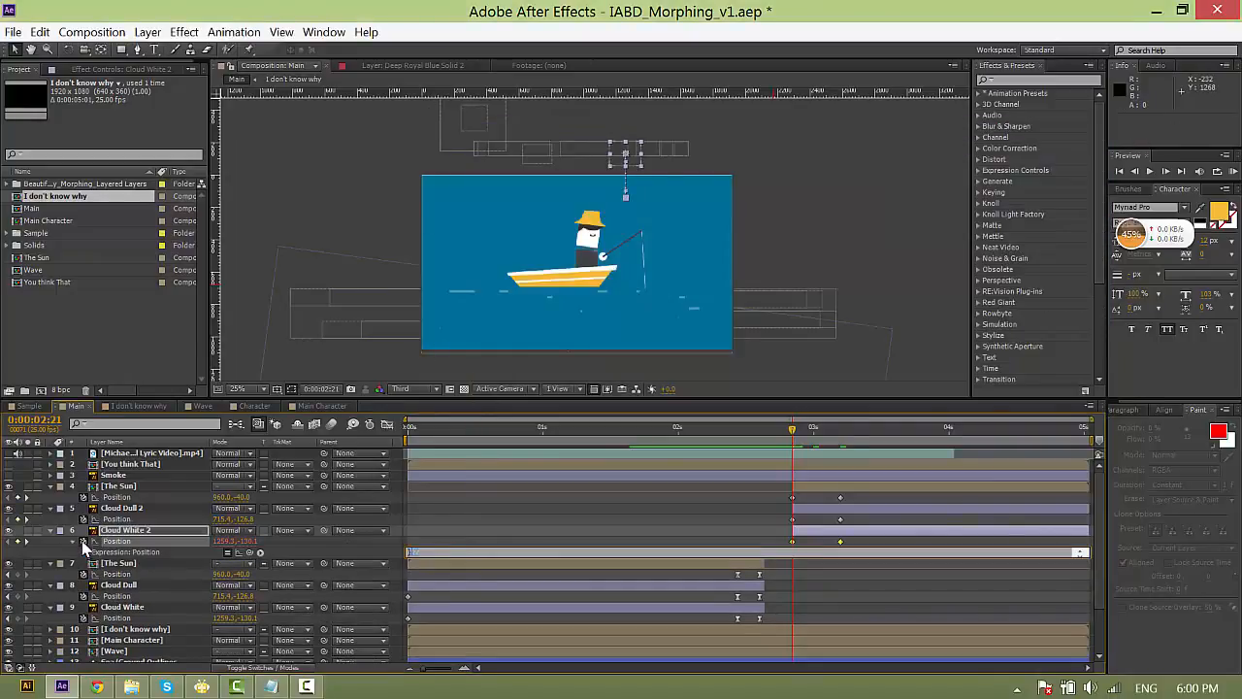
pyautogui.keyDown('alt'); pyautogui.click(84, 519); pyautogui.keyUp('alt')
pyautogui.hotkey('ctrl', 'v')
pyautogui.keyDown('alt'); pyautogui.click(83, 497); pyautogui.keyUp('alt')
pyautogui.hotkey('ctrl', 'v')
pyautogui.press('KP_Enter')
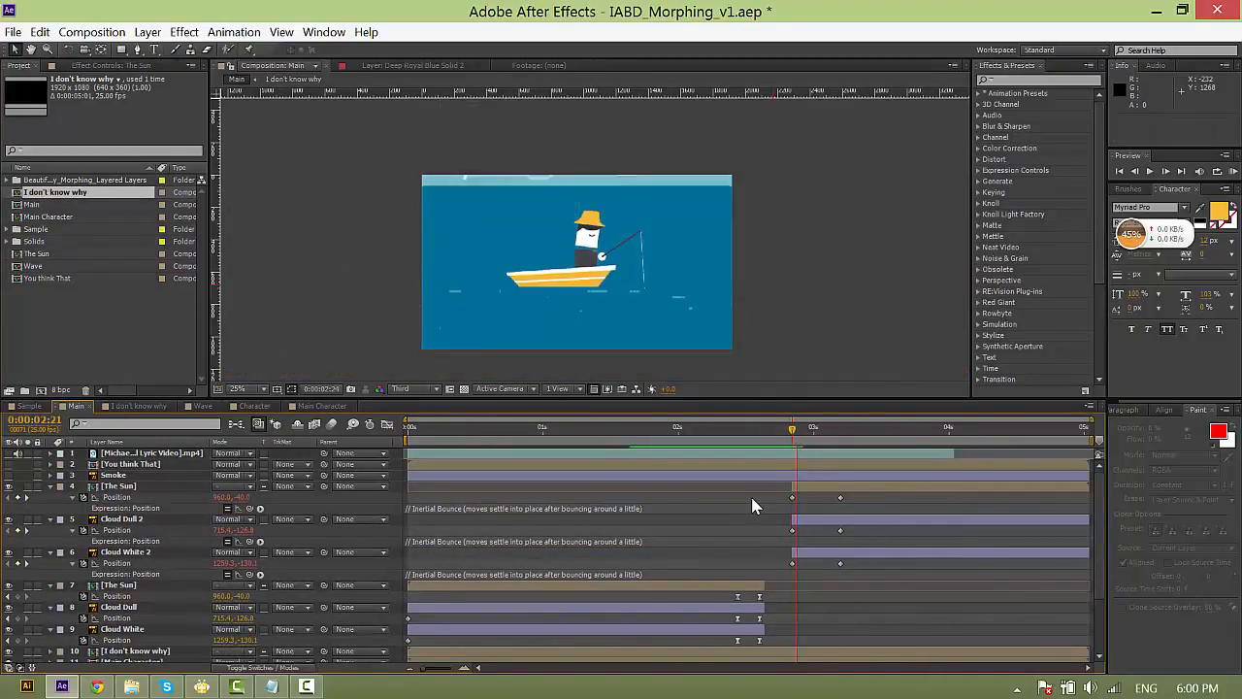
# Preview the sun and cloud bounce and move the three ending Position keyframes earlier to 0:00:03:01.
pyautogui.press('space')
pyautogui.moveTo(830, 499); pyautogui.dragTo(821, 564)
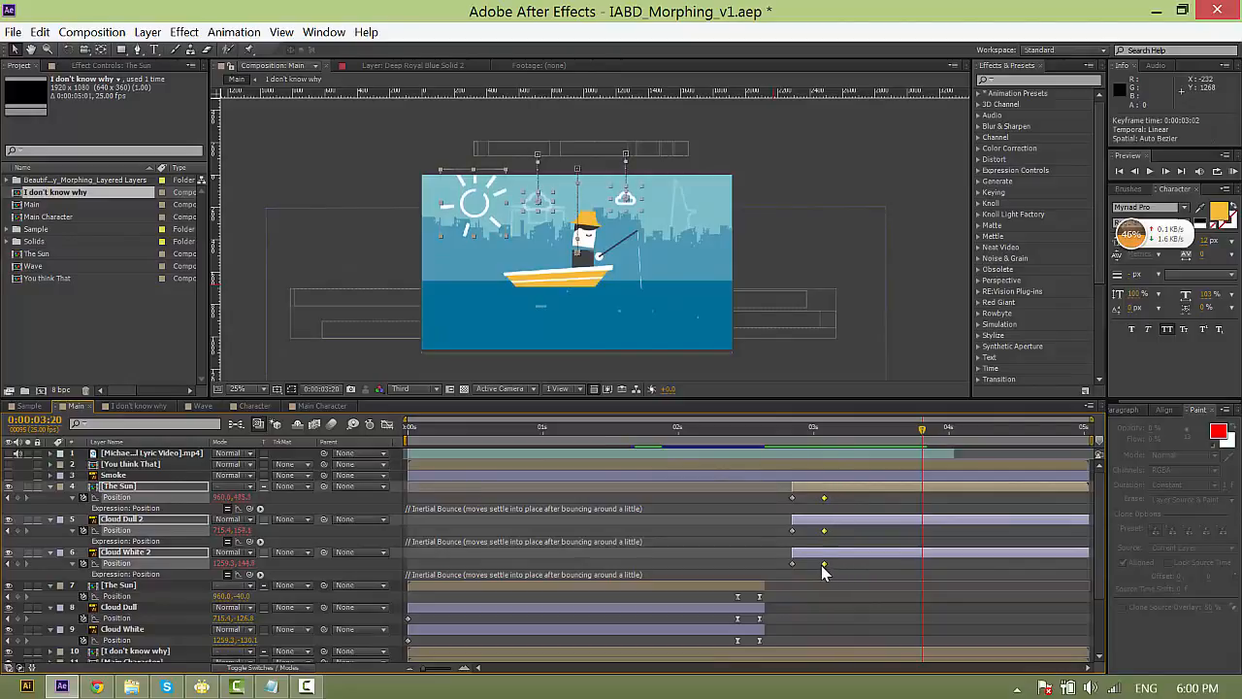
pyautogui.click(795, 428)
pyautogui.keyDown('shift'); pyautogui.click(818, 495); pyautogui.keyUp('shift')
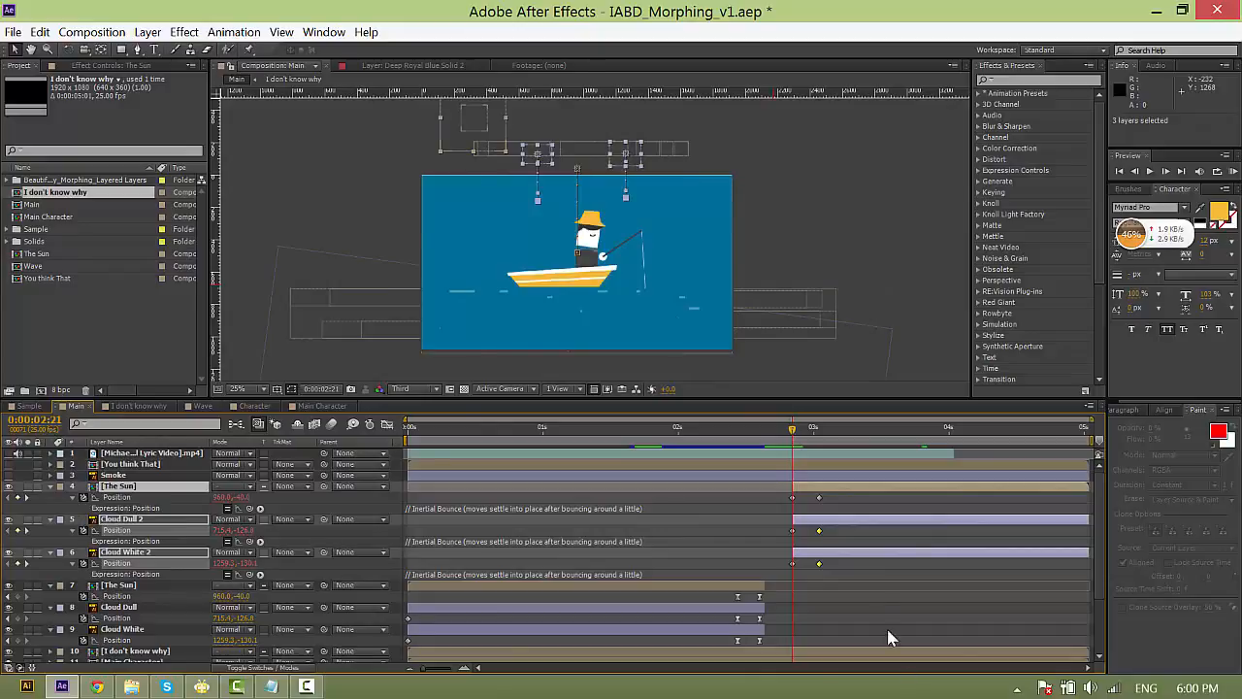
# Add 0° Rotation keyframes to the duplicated sun and both duplicated clouds and move them to 0:00:03:01.
pyautogui.hotkey('shift', 'r')
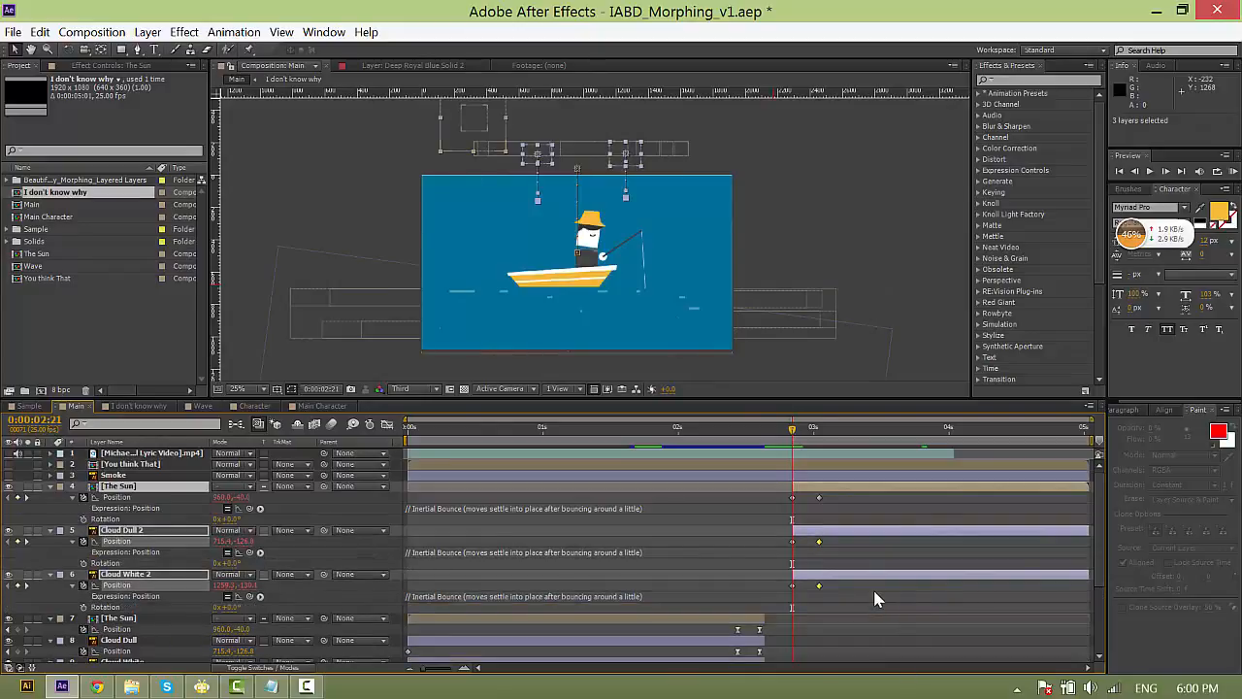
pyautogui.click(84, 519)
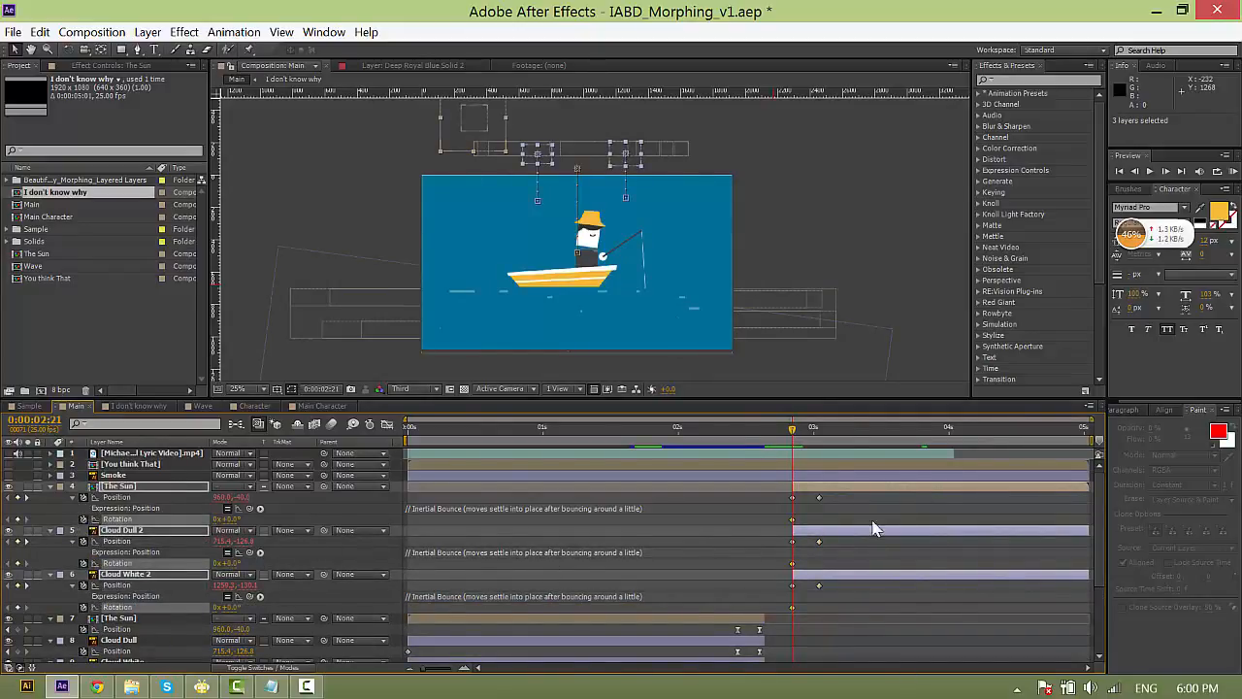
pyautogui.moveTo(792, 527); pyautogui.dragTo(830, 531)
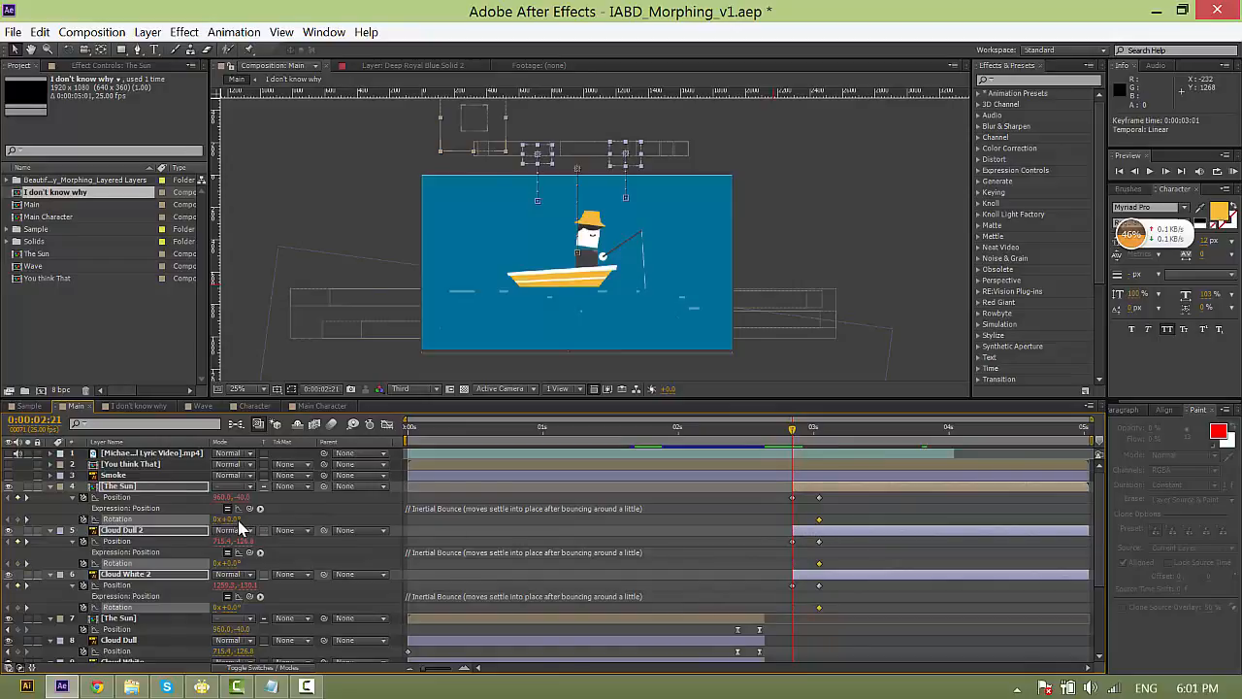
pyautogui.press('F2')
# Set the starting Rotation at 0:00:02:21 to -20° for The Sun, 19° for Cloud Dull 2 and -13° for Cloud White 2.
pyautogui.moveTo(231, 519); pyautogui.dragTo(212, 519)
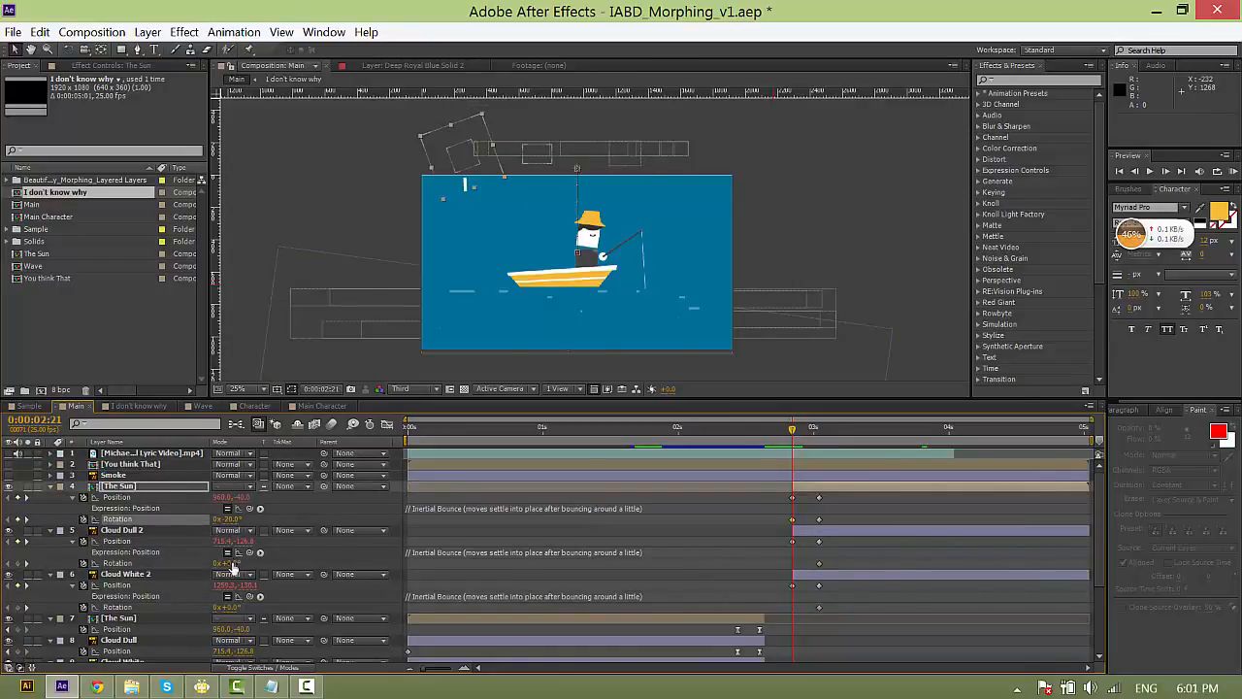
pyautogui.moveTo(231, 564); pyautogui.dragTo(249, 565)
pyautogui.moveTo(231, 608); pyautogui.dragTo(219, 608)
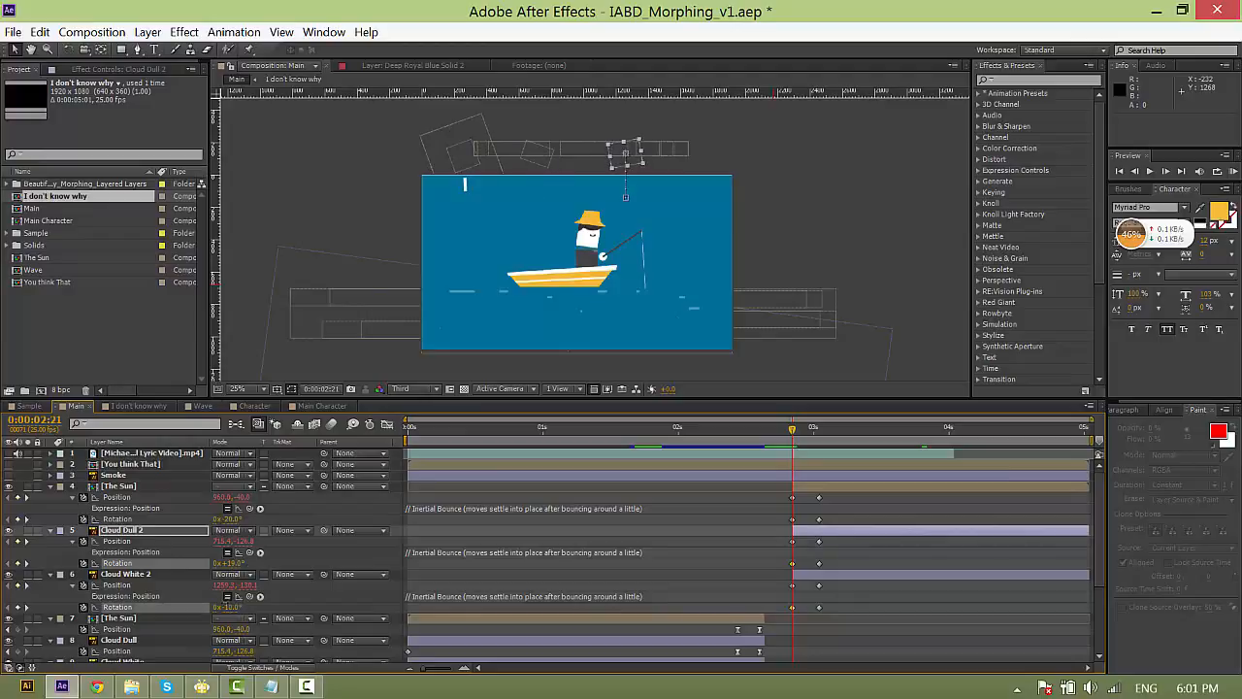
# Apply the Inertial Bounce expression to the Rotation of Cloud White 2, Cloud Dull 2 and the duplicated The Sun, and preview the swing.
pyautogui.keyDown('alt'); pyautogui.click(83, 608); pyautogui.keyUp('alt')
pyautogui.hotkey('ctrl', 'v')
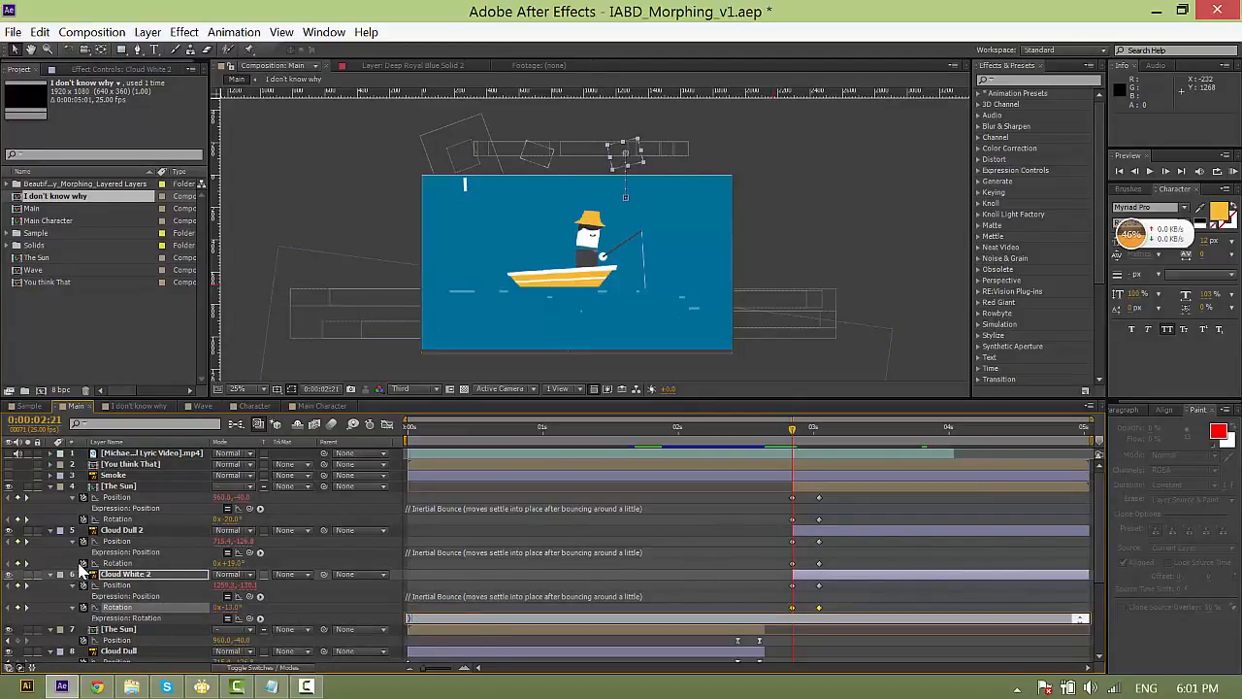
pyautogui.keyDown('alt'); pyautogui.click(83, 564); pyautogui.keyUp('alt')
pyautogui.hotkey('ctrl', 'v')
pyautogui.keyDown('alt'); pyautogui.click(84, 519); pyautogui.keyUp('alt')
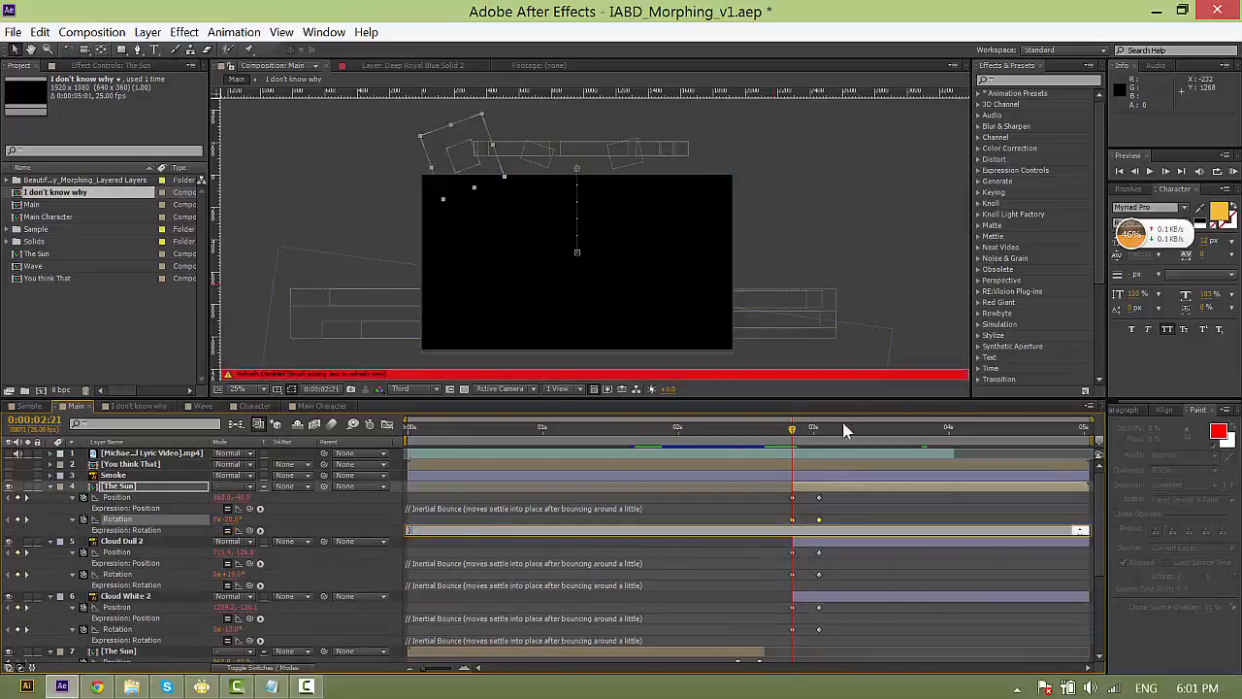
pyautogui.click(763, 505)
pyautogui.click(766, 497)
pyautogui.press('space')
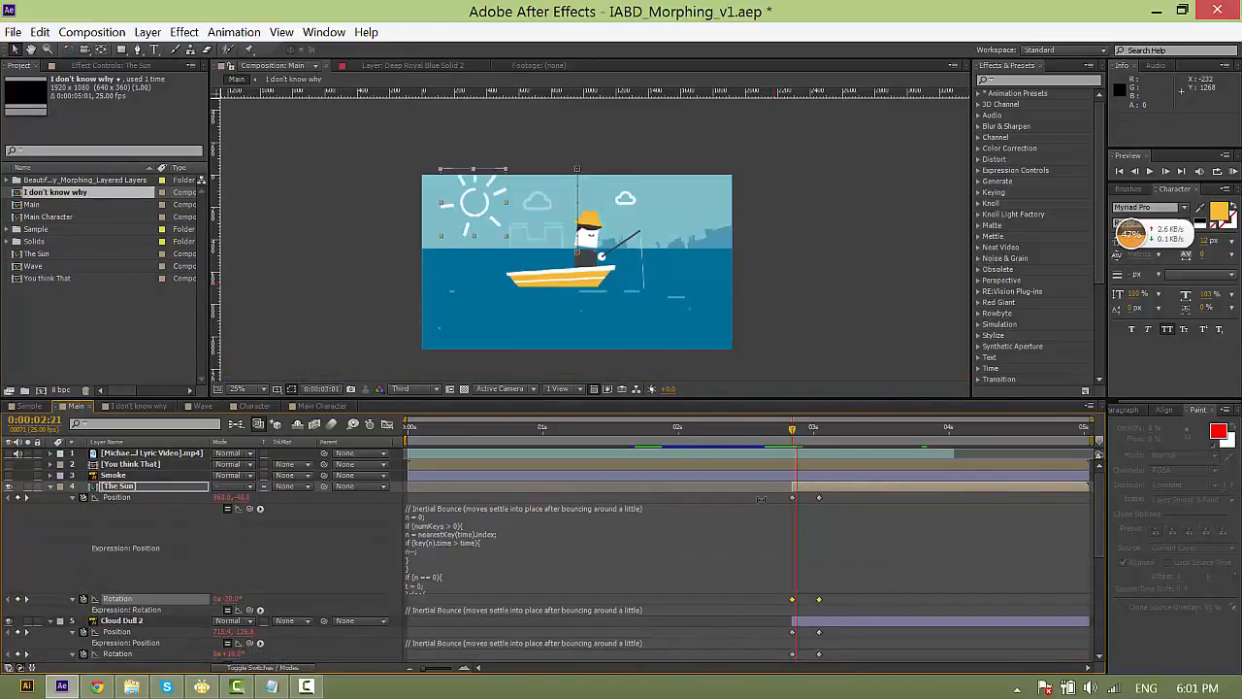
pyautogui.press('space')
# Shift the duplicated The Sun and the duplicated cloud layers later to start at 0:00:02:23.
pyautogui.moveTo(822, 487); pyautogui.dragTo(833, 495)
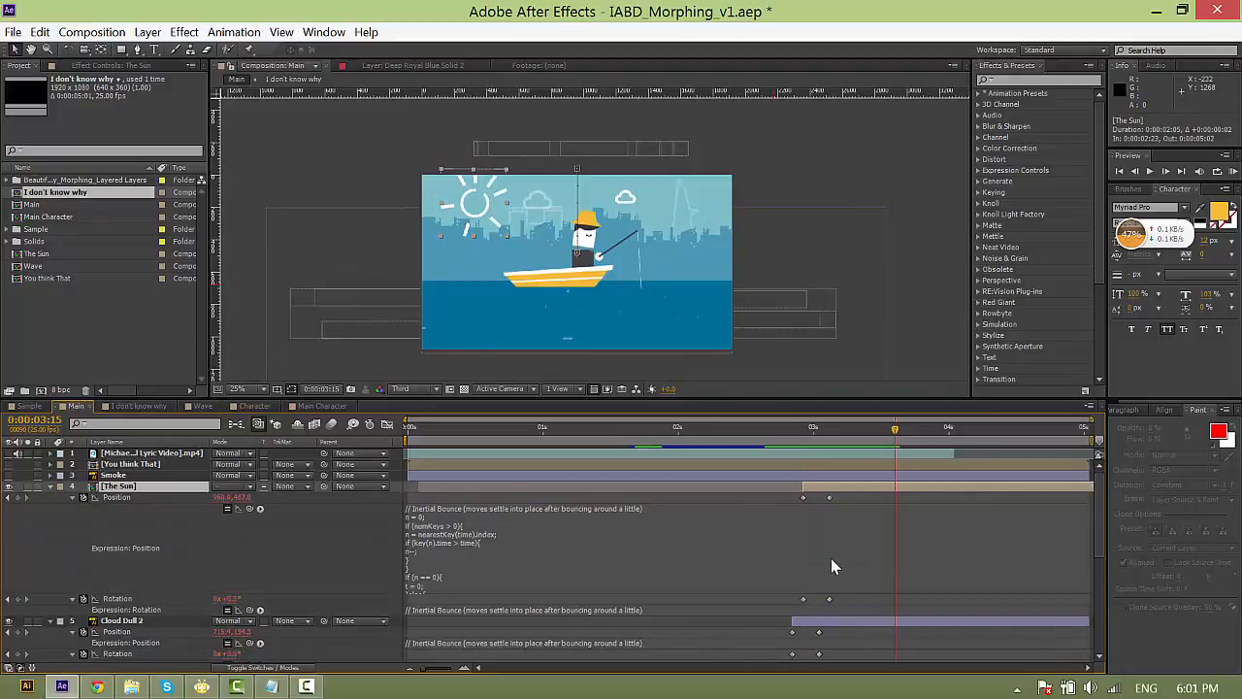
pyautogui.scroll(-2, 827, 559)
pyautogui.click(815, 585)
pyautogui.click(843, 645)
# Collapse the duplicates' properties and stagger the clouds so Cloud Dull 2 starts at 0:00:02:22 and Cloud White 2 at 0:00:02:21.
pyautogui.scroll(2, 847, 623)
pyautogui.keyDown('shift'); pyautogui.click(838, 490); pyautogui.keyUp('shift')
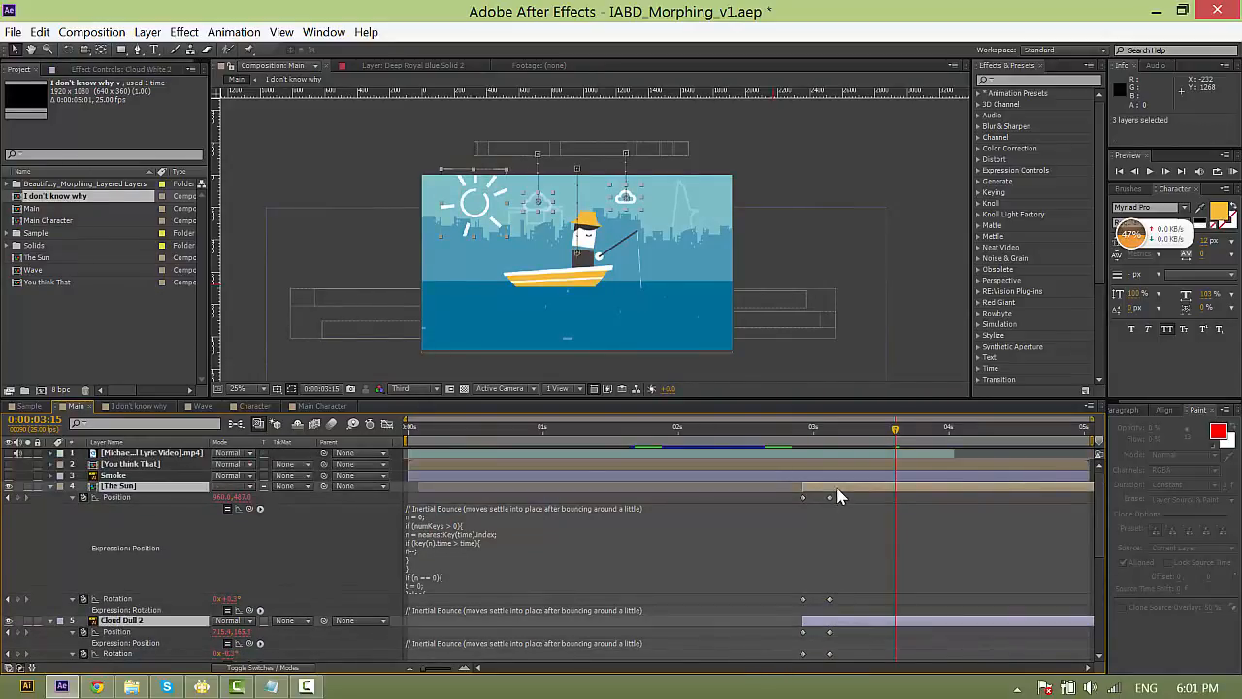
pyautogui.press('u')
pyautogui.click(795, 434)
pyautogui.click(818, 529)
pyautogui.moveTo(823, 498); pyautogui.dragTo(818, 498)
# Preview the staggered sun and cloud entrance, replaying it from just before the city transition.
pyautogui.press('space')
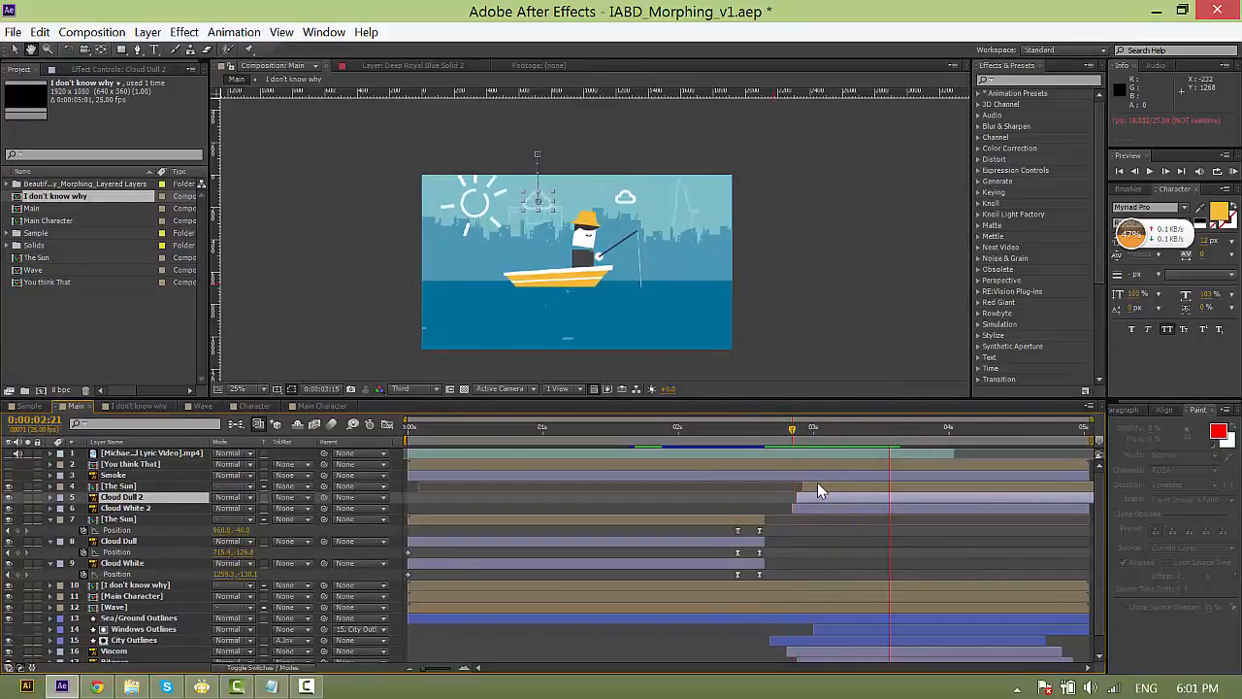
pyautogui.click(907, 313)
pyautogui.click(750, 438)
pyautogui.press('space')
pyautogui.press('space')
# Move Cloud Dull 2's ending position to about 891, 139 and its starting position to about 893, -127 for a vertical drop.
pyautogui.click(840, 500)
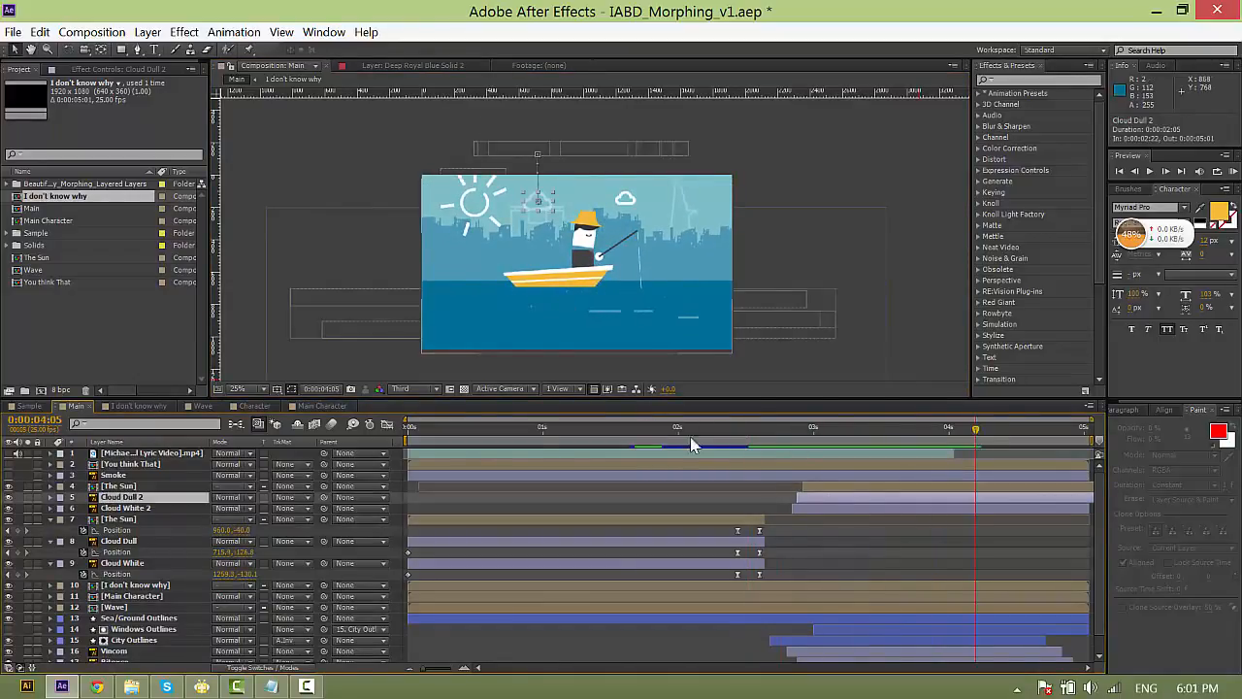
pyautogui.press('u')
pyautogui.click(824, 429)
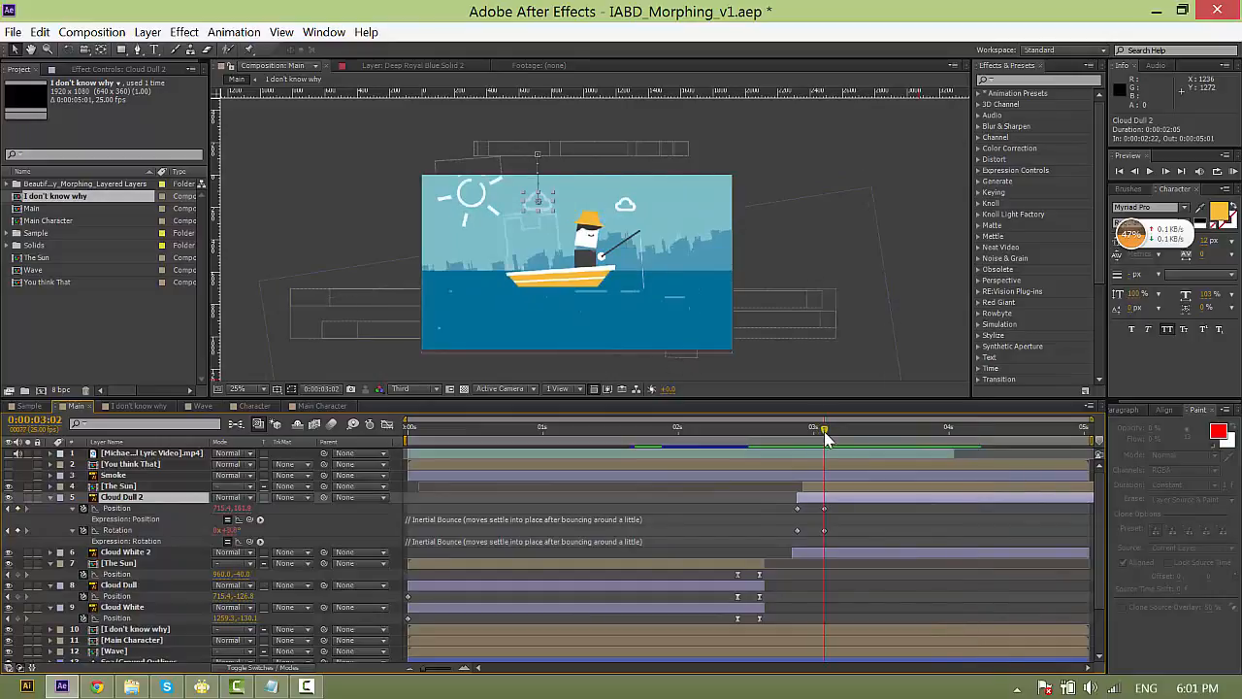
pyautogui.scroll(2, 526, 250)
pyautogui.moveTo(513, 222); pyautogui.dragTo(569, 218)
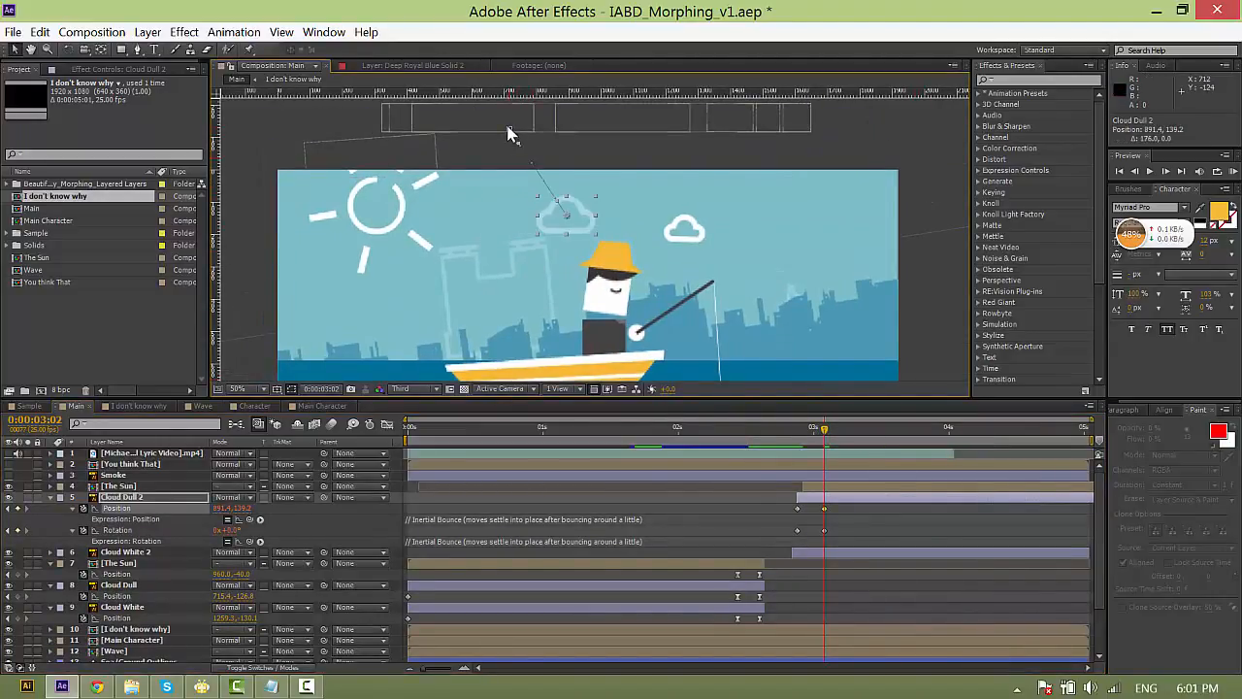
pyautogui.moveTo(511, 133); pyautogui.dragTo(553, 131)
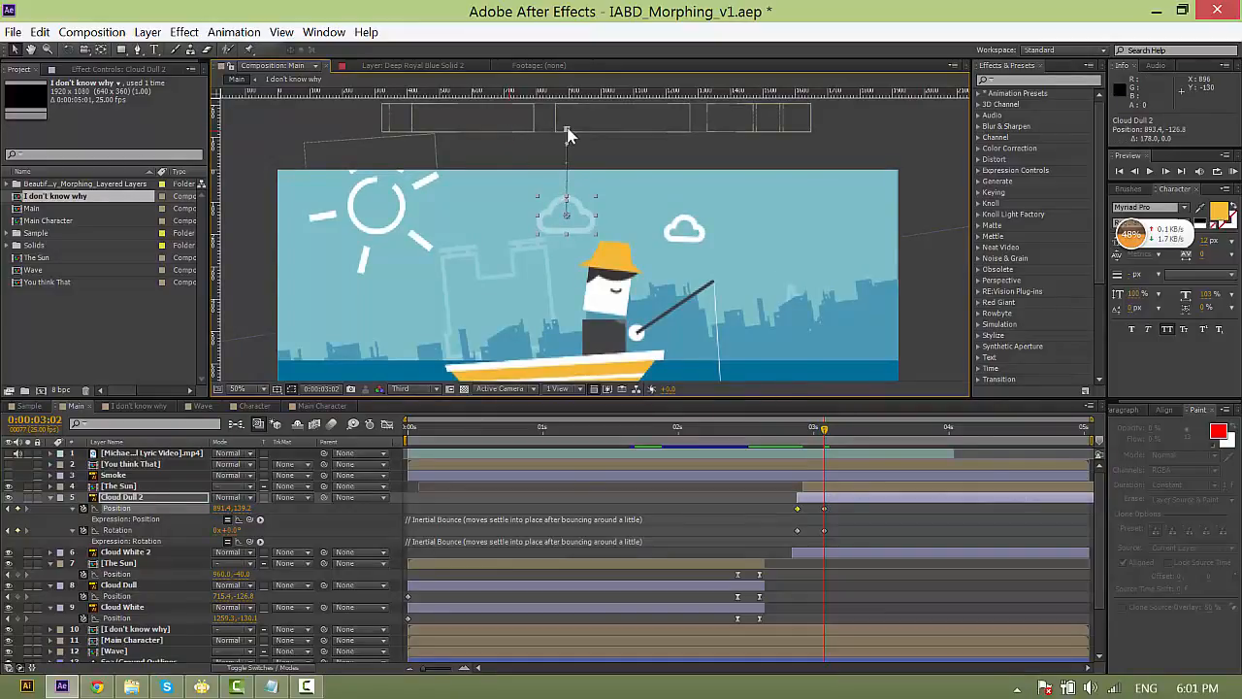
# Preview the adjusted cloud drop and shift Cloud Dull 2 one frame earlier to start at 0:00:02:21.
pyautogui.click(802, 432)
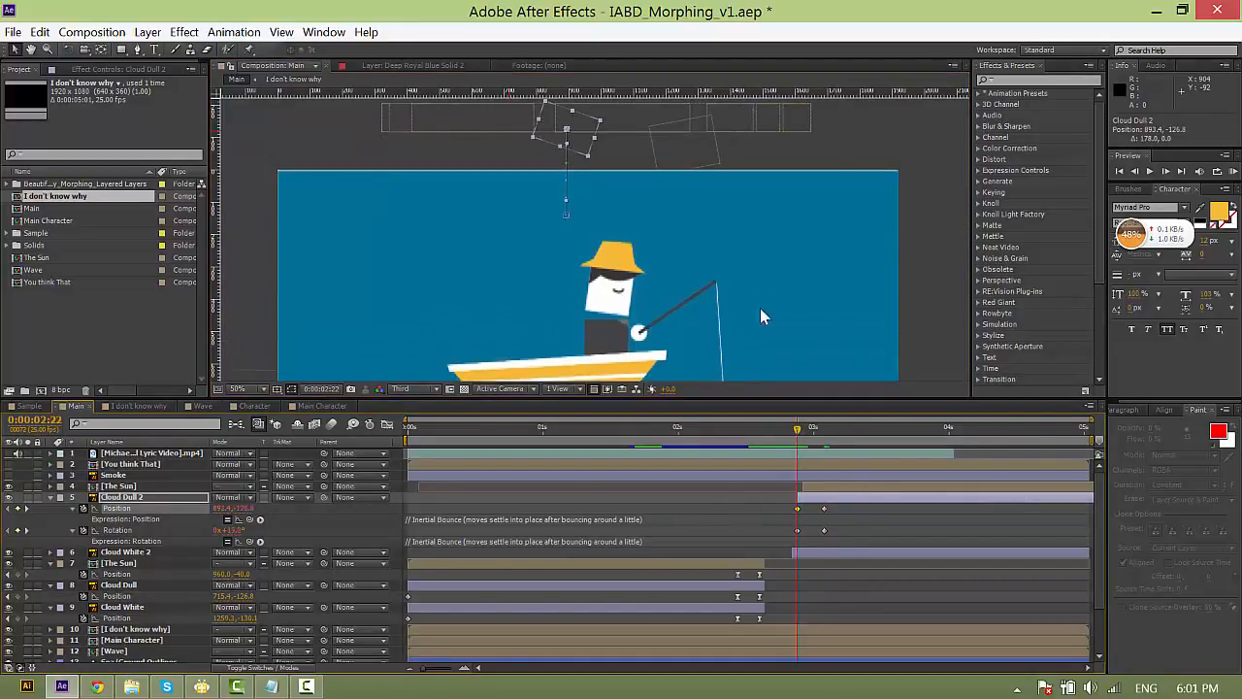
pyautogui.scroll(-1, 757, 268)
pyautogui.press('space')
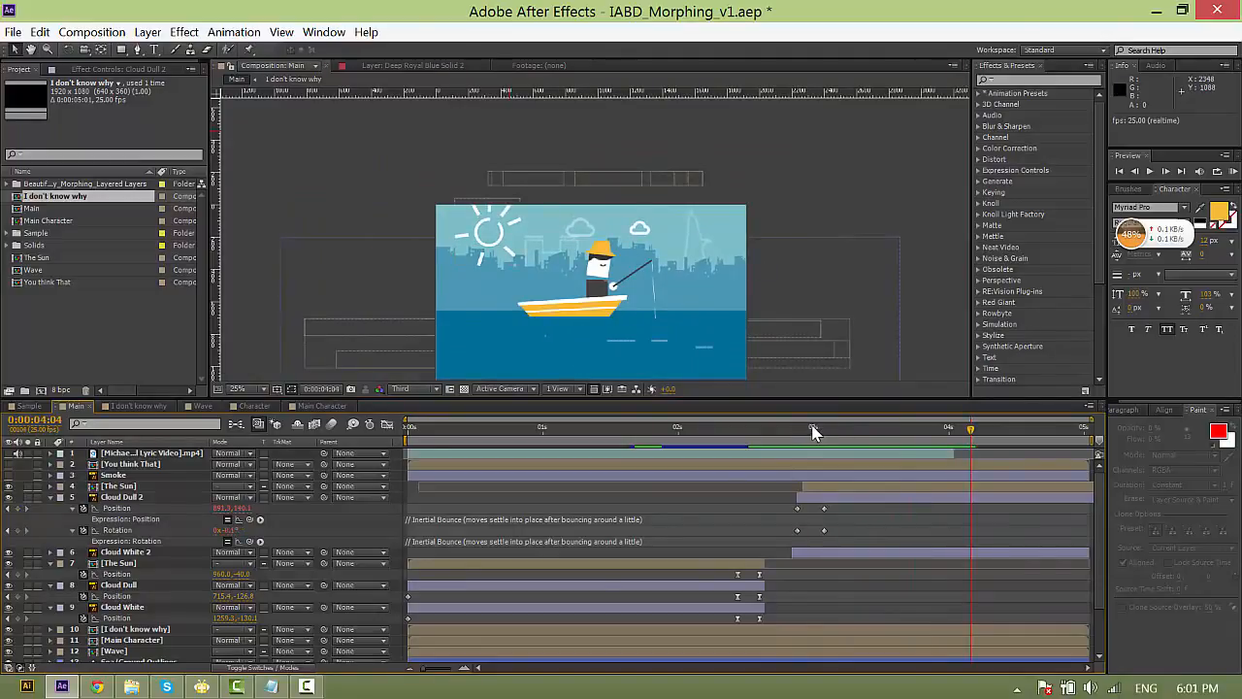
pyautogui.click(825, 432)
pyautogui.moveTo(849, 503); pyautogui.dragTo(845, 503)
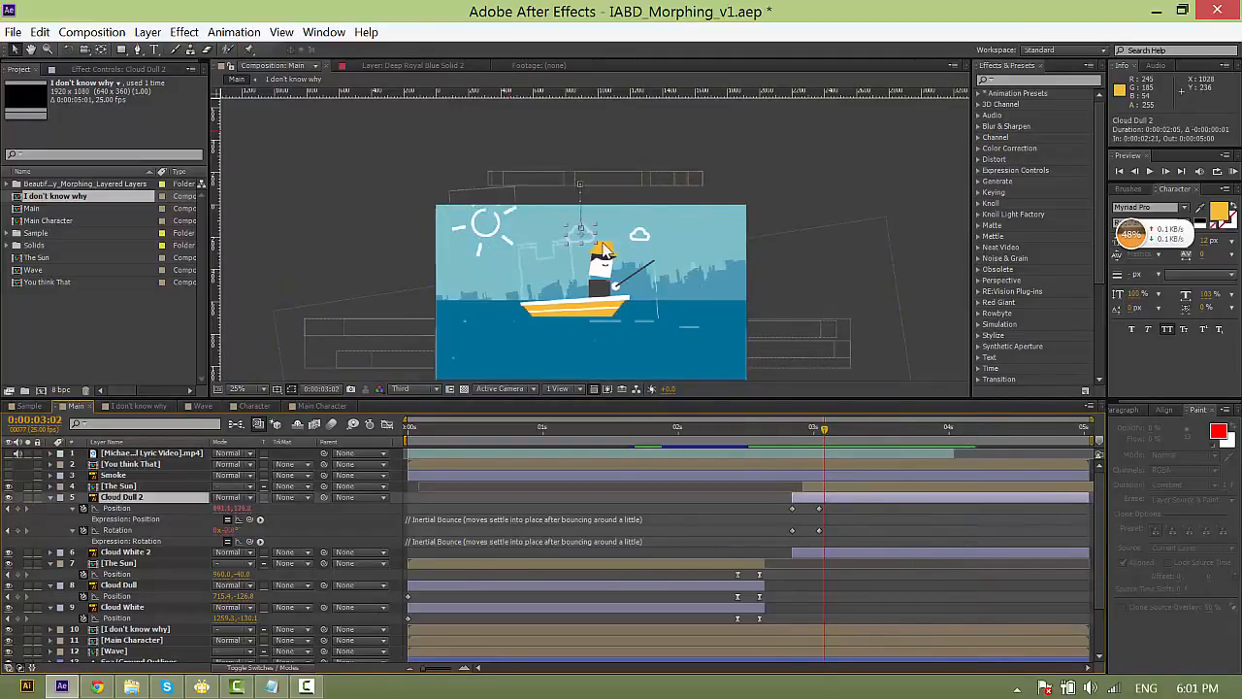
# Scale Cloud Dull 2 to 82% and move its ending position at 0:00:03:01 to about 917, 139.
pyautogui.scroll(1, 596, 246)
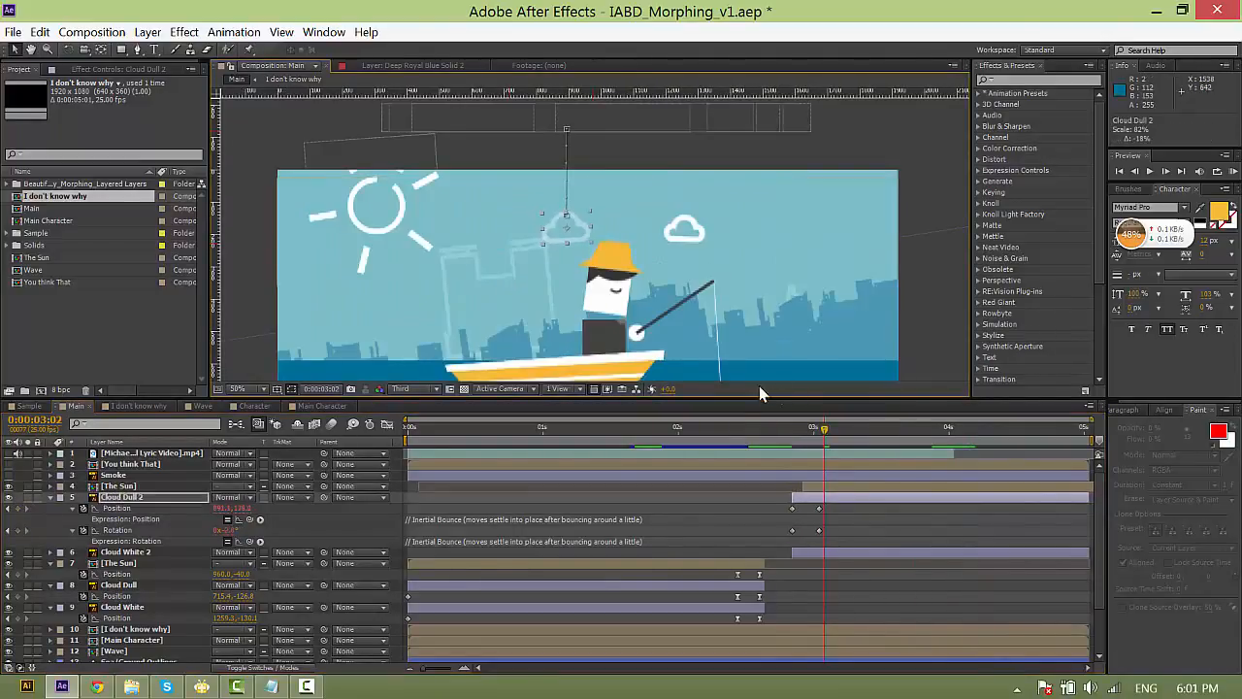
pyautogui.moveTo(580, 231); pyautogui.dragTo(586, 215)
pyautogui.hotkey('ctrl', 'z')
pyautogui.moveTo(827, 431); pyautogui.dragTo(821, 430)
pyautogui.moveTo(575, 223); pyautogui.dragTo(588, 220)
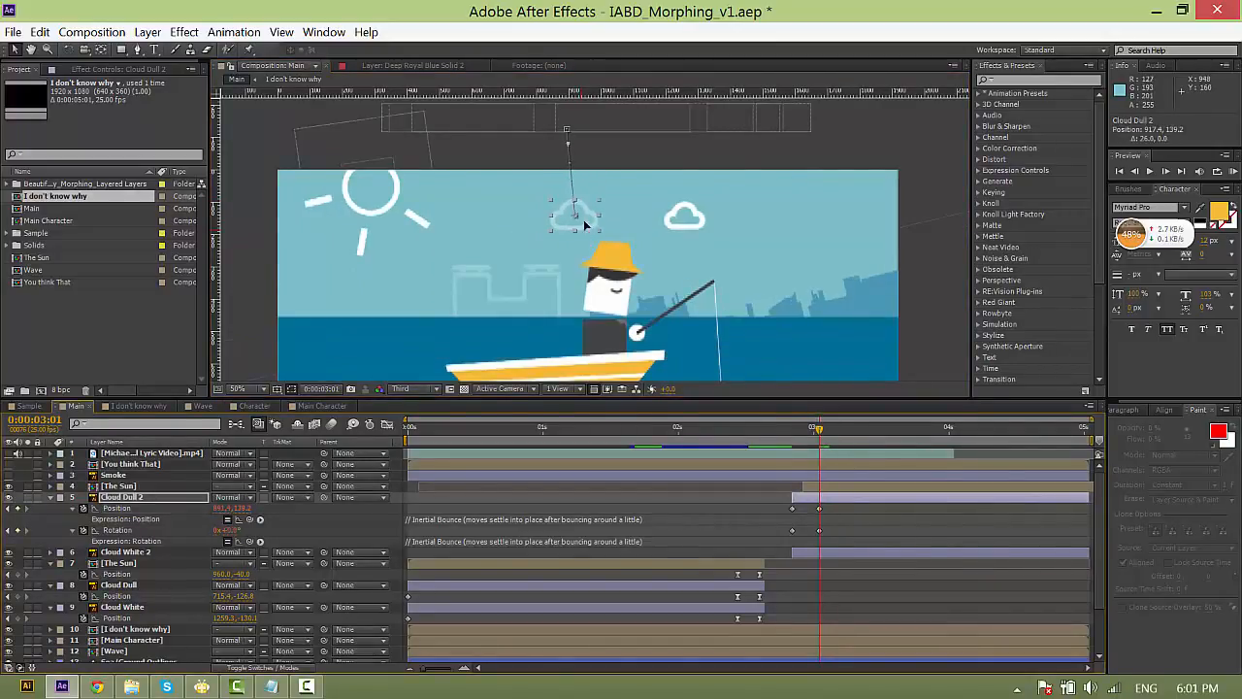
# Move Cloud Dull 2's starting position to about 917, -127 for a vertical drop and preview it from 0:00:02:21.
pyautogui.moveTo(565, 129); pyautogui.dragTo(575, 130)
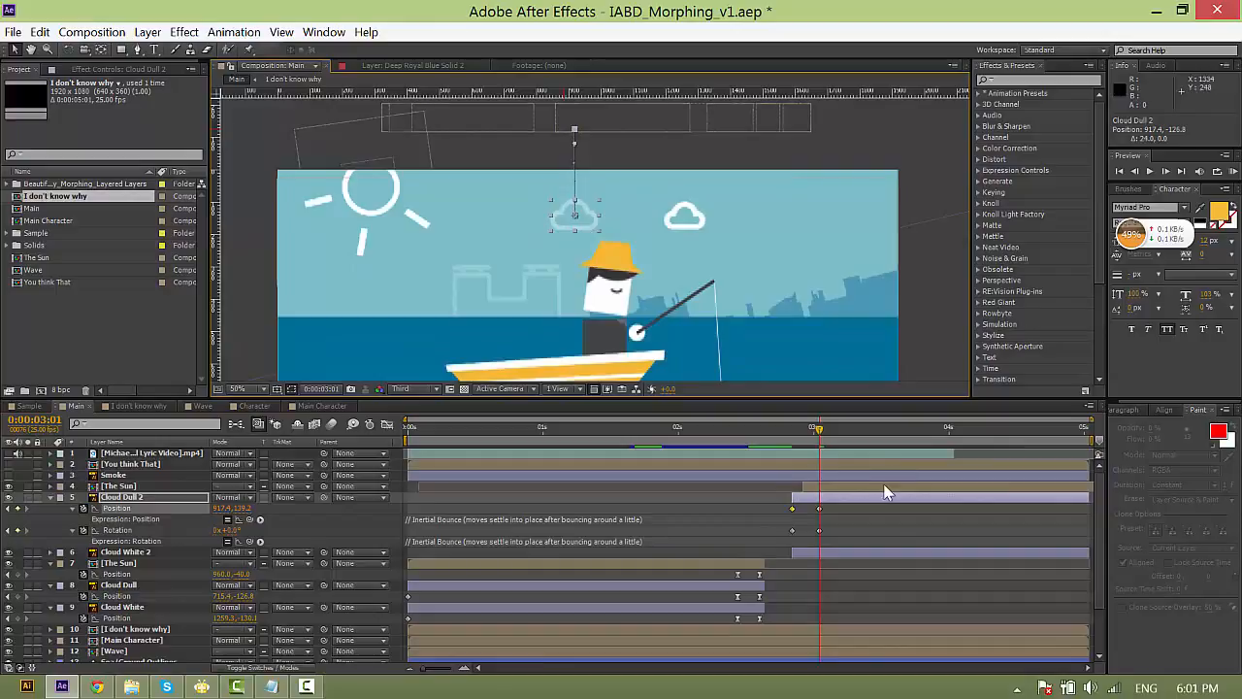
pyautogui.click(789, 428)
pyautogui.press(',')
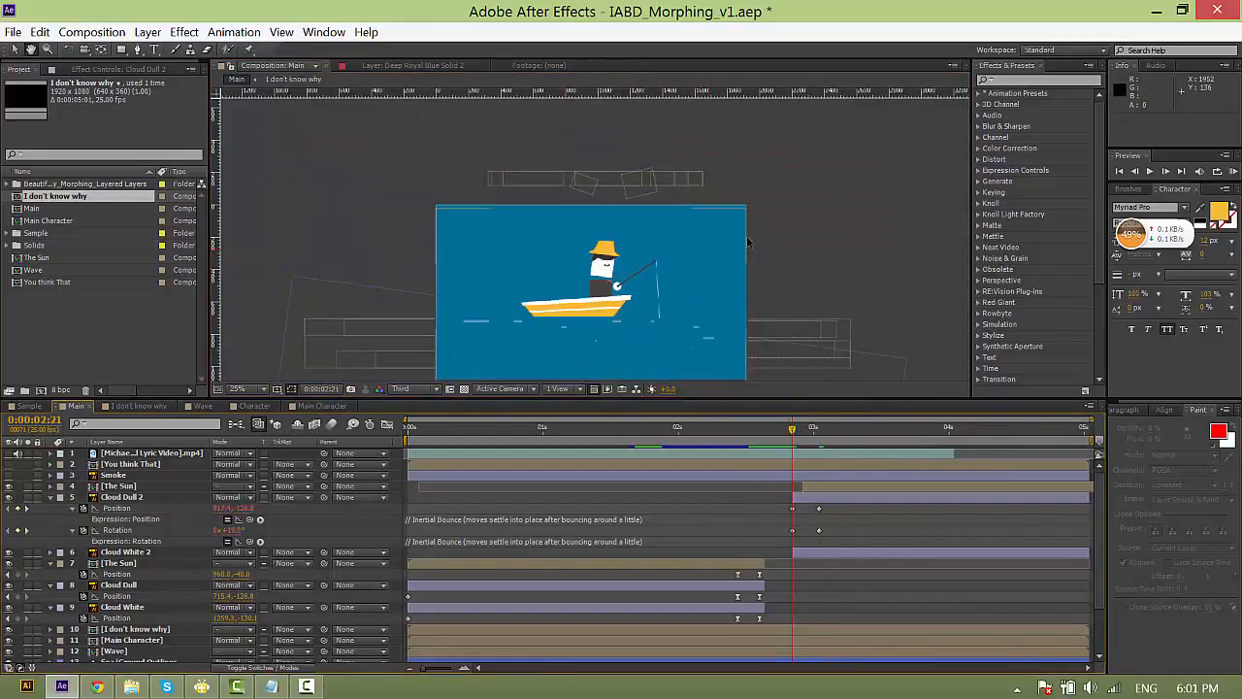
pyautogui.press('space')
# Try rotating The Sun to about -99° at its first rotation keyframe and about 52° at its last, undoing each change.
pyautogui.click(497, 240)
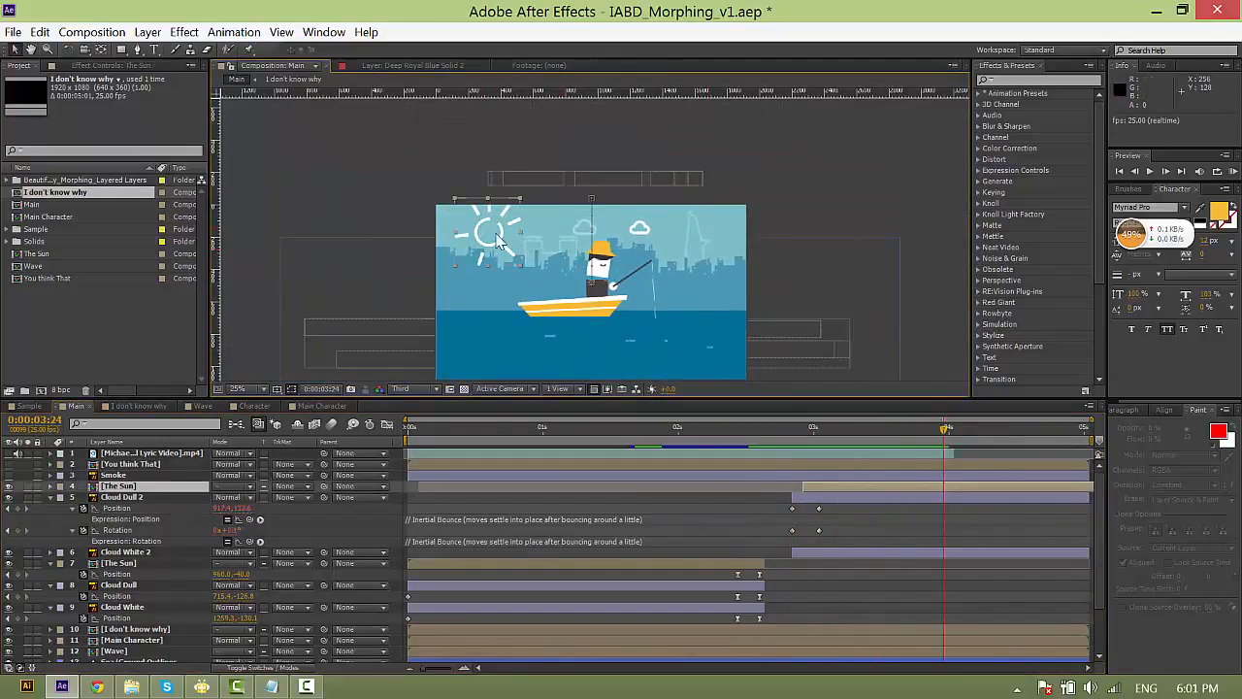
pyautogui.press('u')
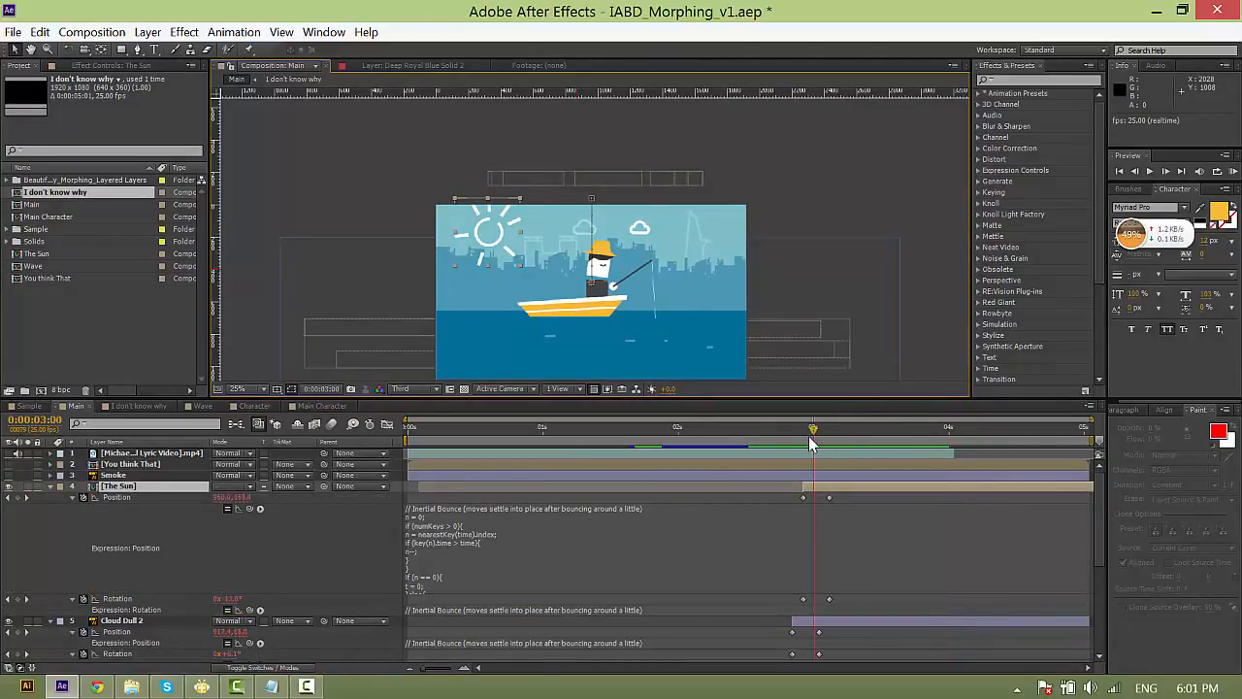
pyautogui.press('j')
pyautogui.moveTo(233, 600); pyautogui.dragTo(173, 587)
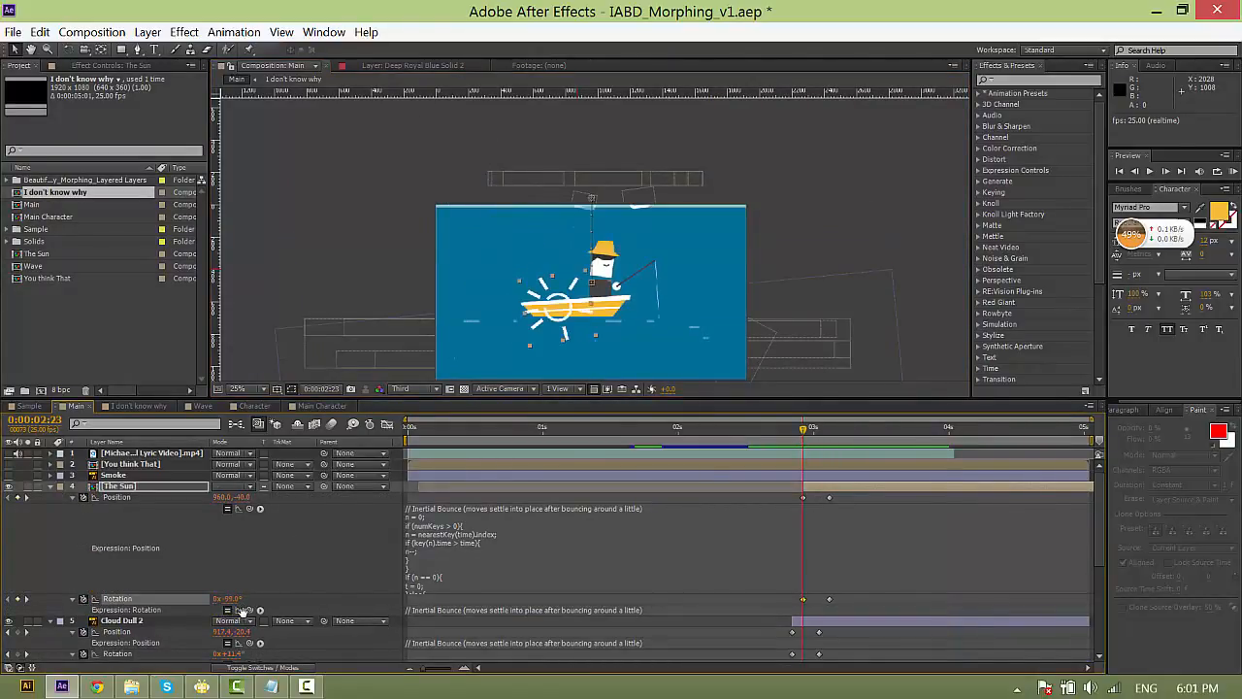
pyautogui.scroll(-1, 245, 583)
pyautogui.hotkey('ctrl', 'z')
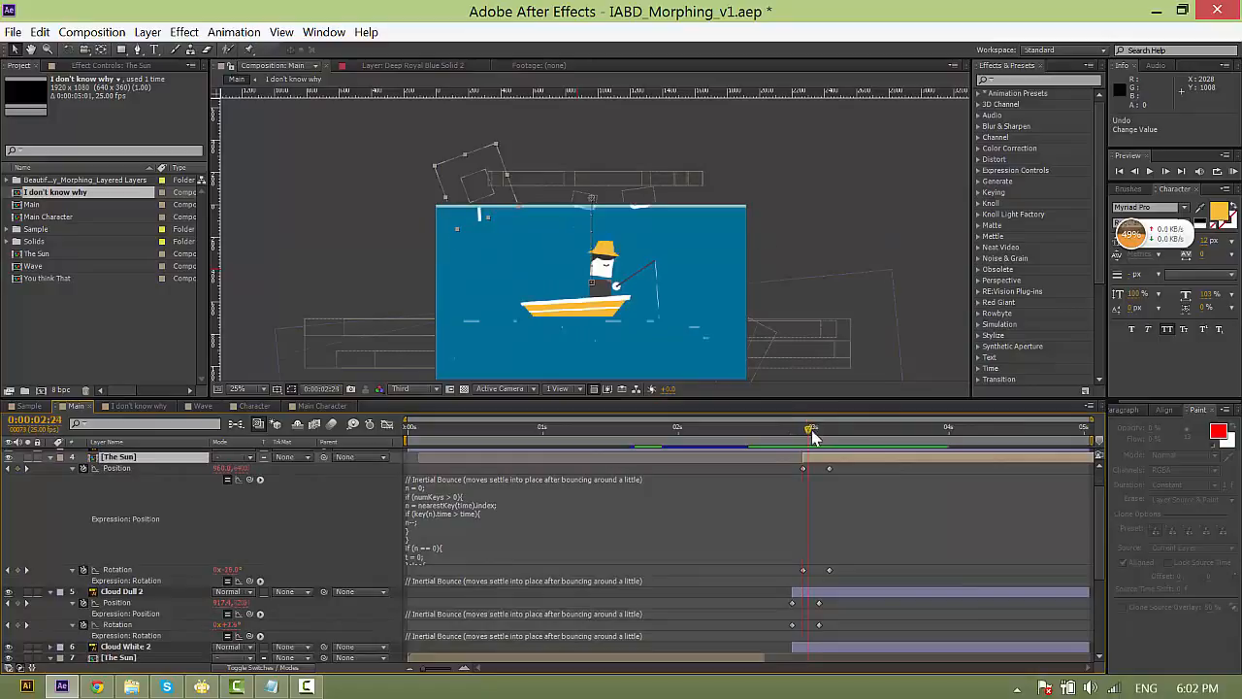
pyautogui.press('k')
pyautogui.moveTo(832, 442)
pyautogui.mouseDown()
pyautogui.moveTo(863, 437)
pyautogui.moveTo(808, 437)
pyautogui.moveTo(829, 439)
pyautogui.mouseUp()
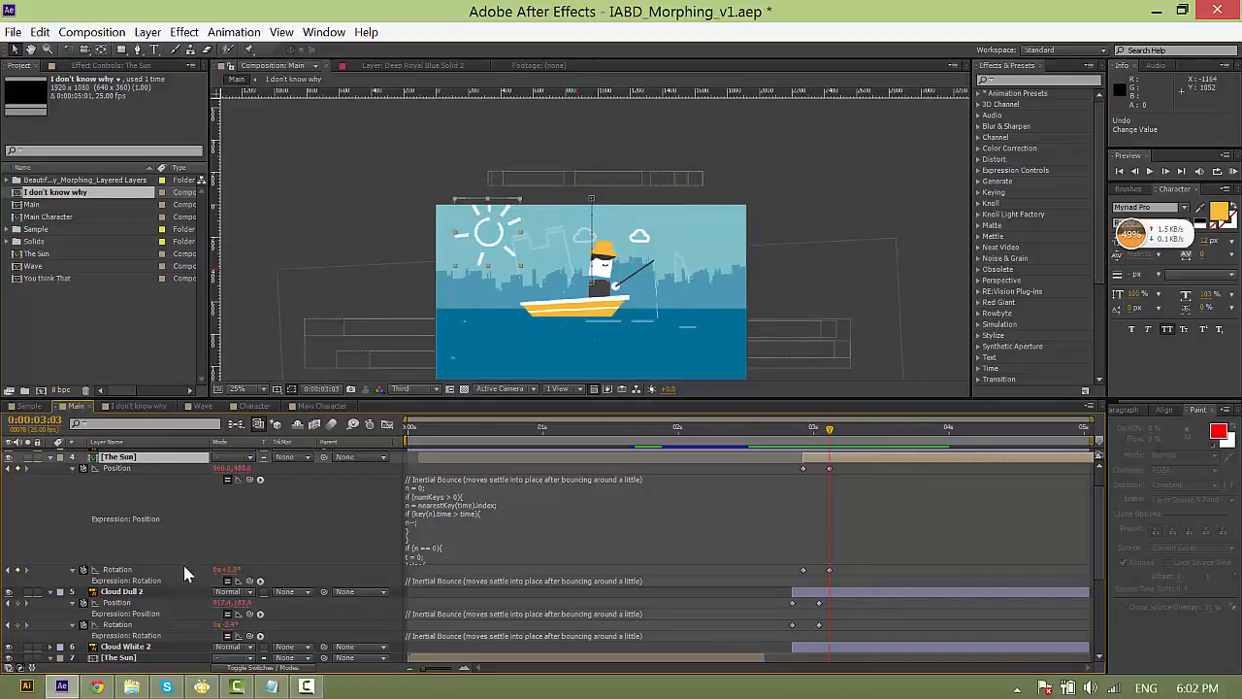
pyautogui.moveTo(233, 573); pyautogui.dragTo(269, 573)
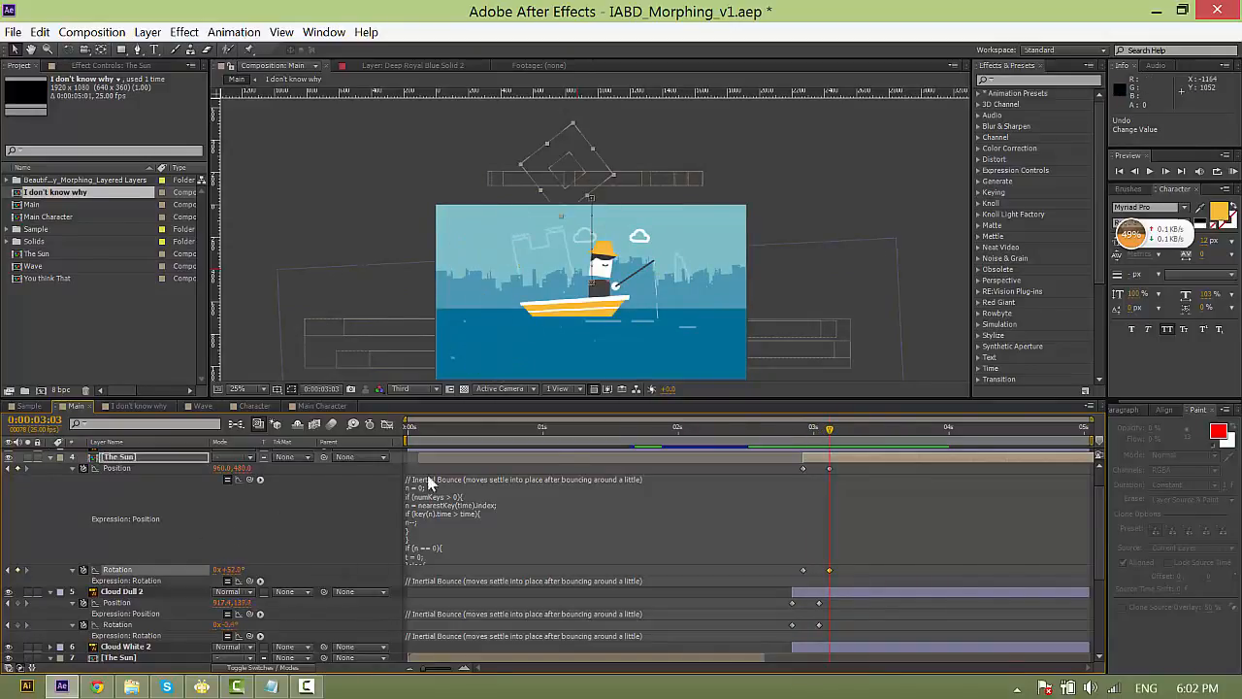
pyautogui.hotkey('ctrl', 'z')
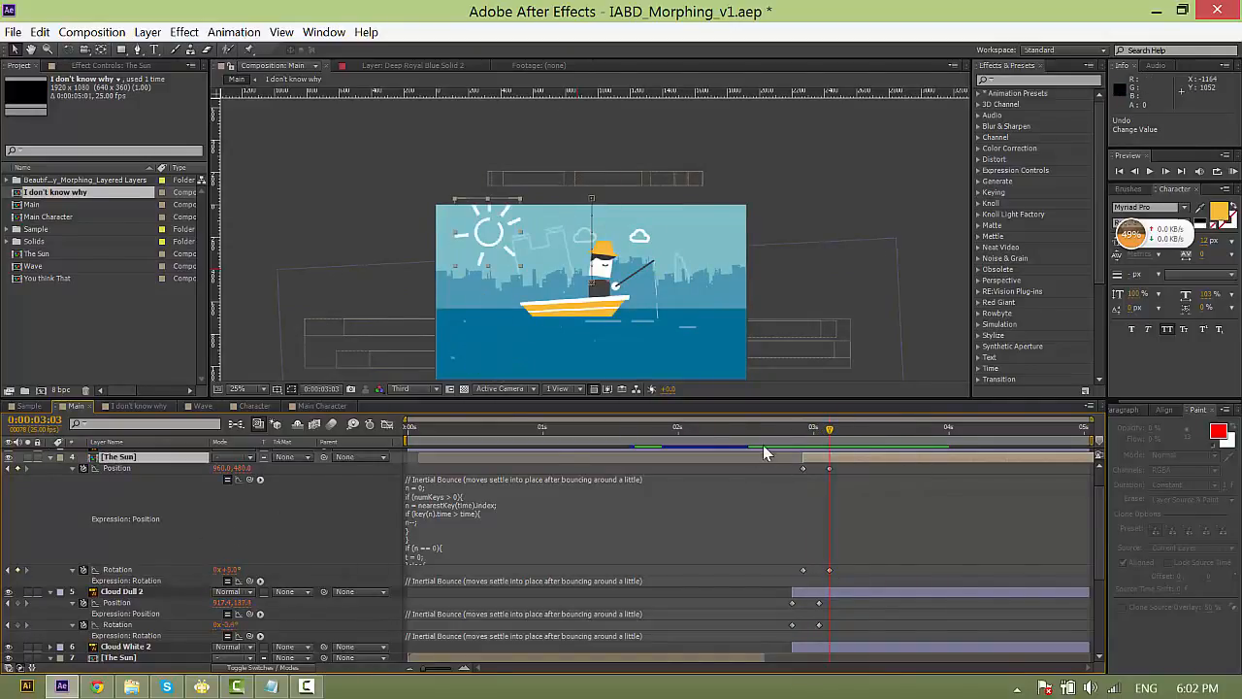
# Centre The Sun's anchor point on its artwork and replace its Position keyframes with one at 0:00:03:03.
pyautogui.click(85, 470)
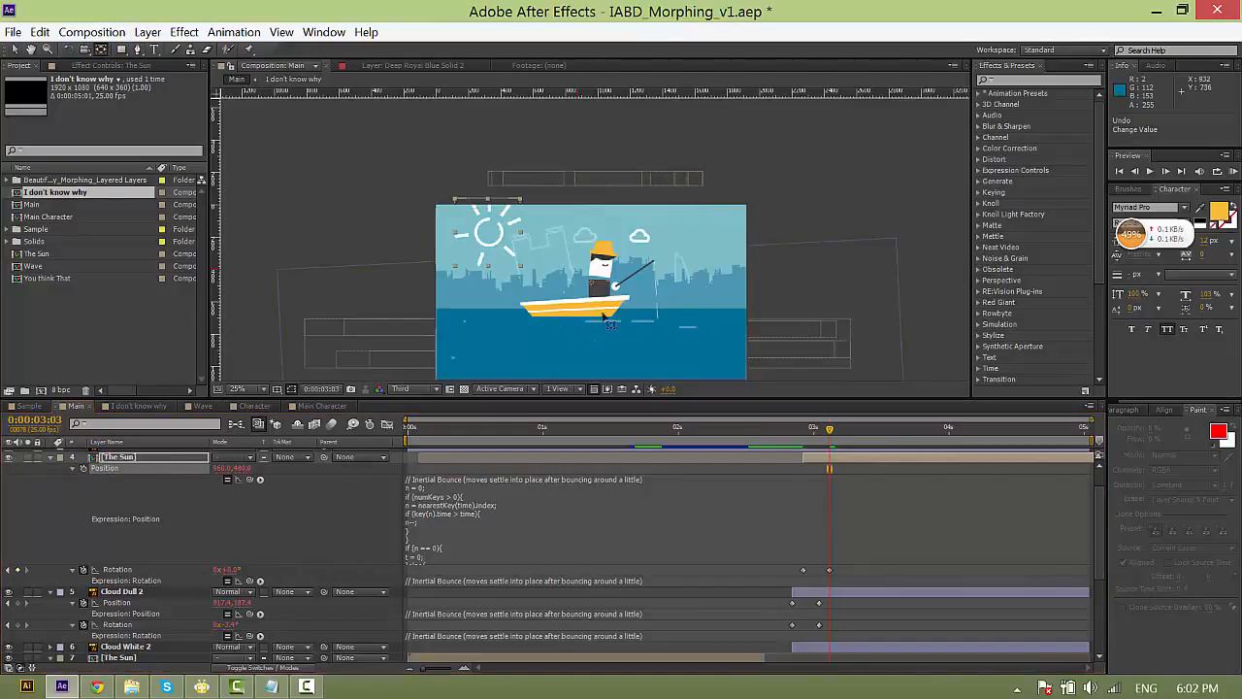
pyautogui.moveTo(591, 284); pyautogui.dragTo(488, 232)
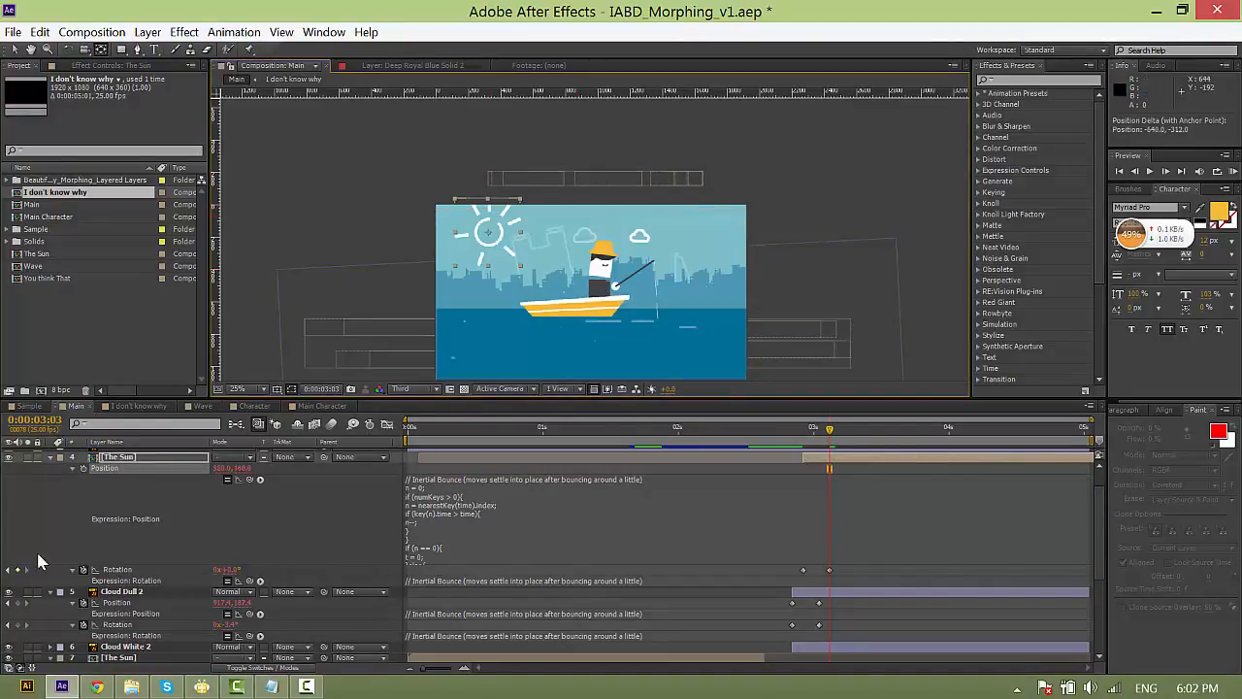
pyautogui.click(72, 478)
pyautogui.click(81, 467)
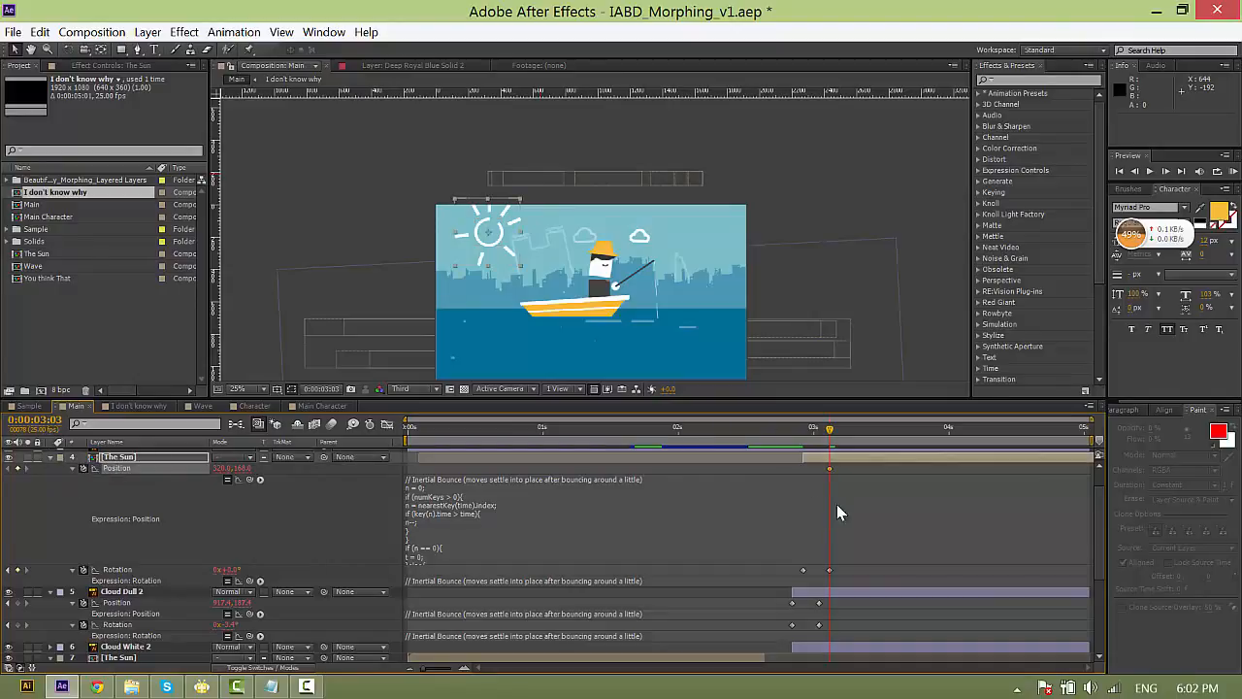
# Raise The Sun to 320, -360 at 0:00:02:23 as its starting position and preview the drop.
pyautogui.moveTo(828, 434); pyautogui.dragTo(805, 442)
pyautogui.moveTo(488, 233); pyautogui.dragTo(487, 145)
pyautogui.press('space')
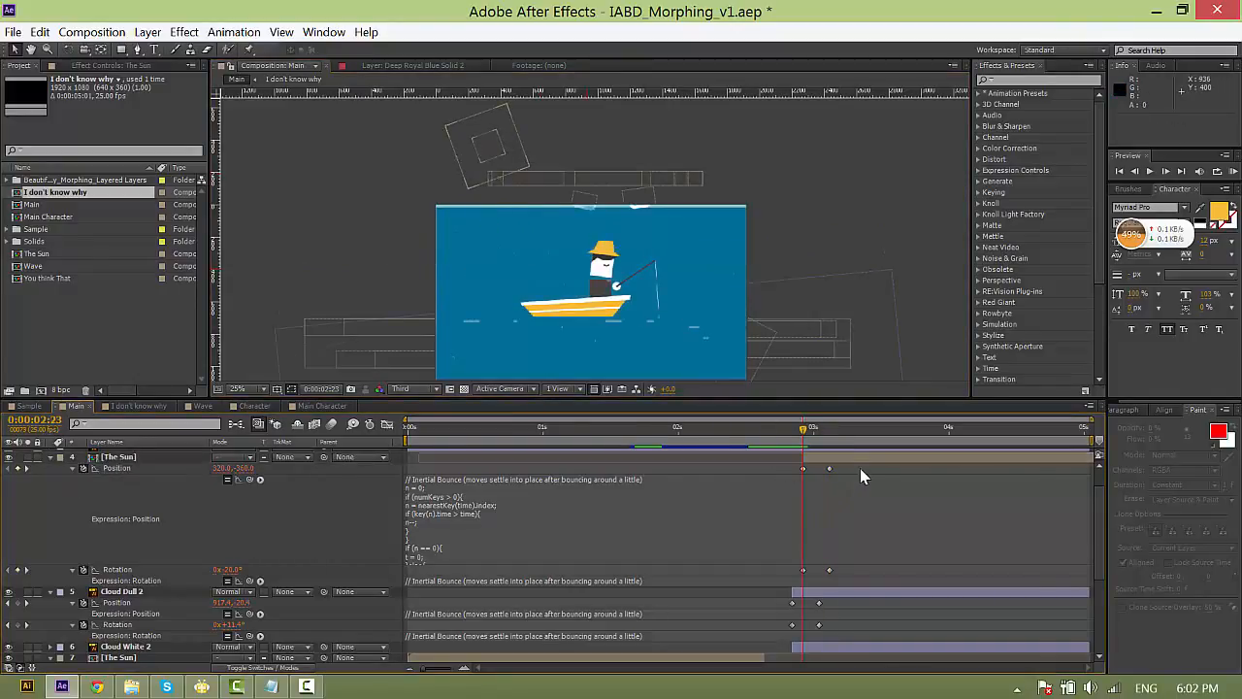
pyautogui.press('space')
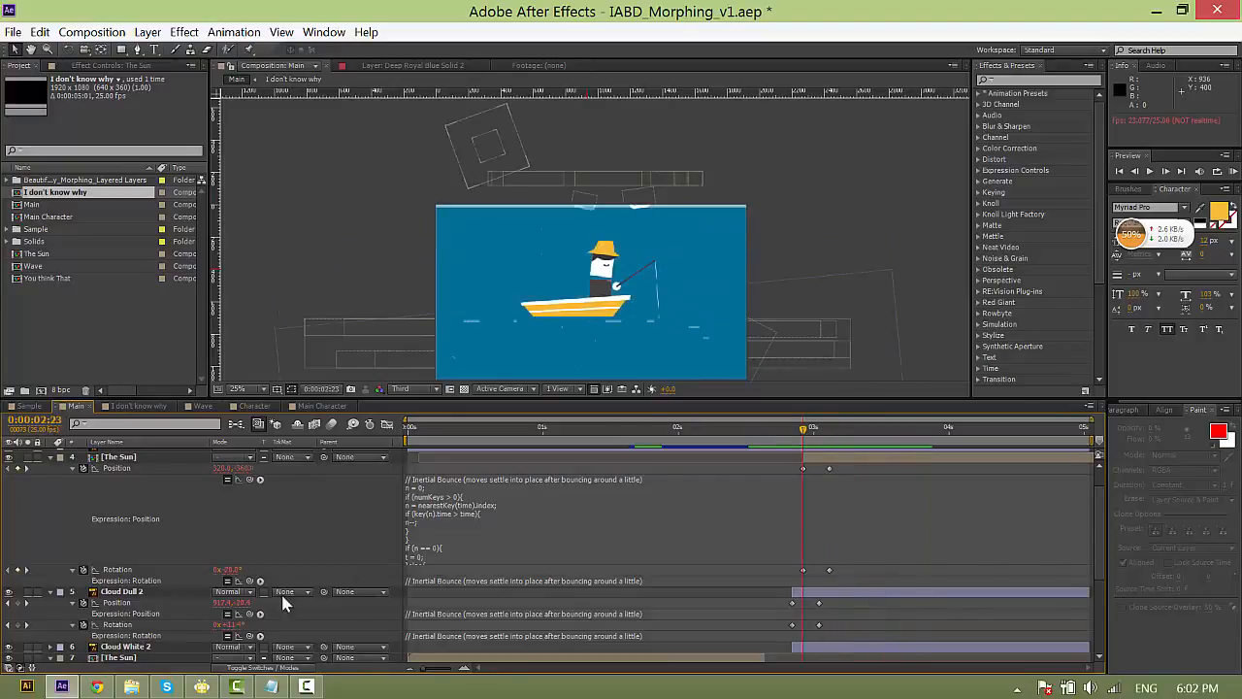
# Set the rotation at 0:00:02:23 to about -72° for The Sun and about 95° for Cloud Dull 2.
pyautogui.moveTo(224, 572); pyautogui.dragTo(175, 532)
pyautogui.press('space')
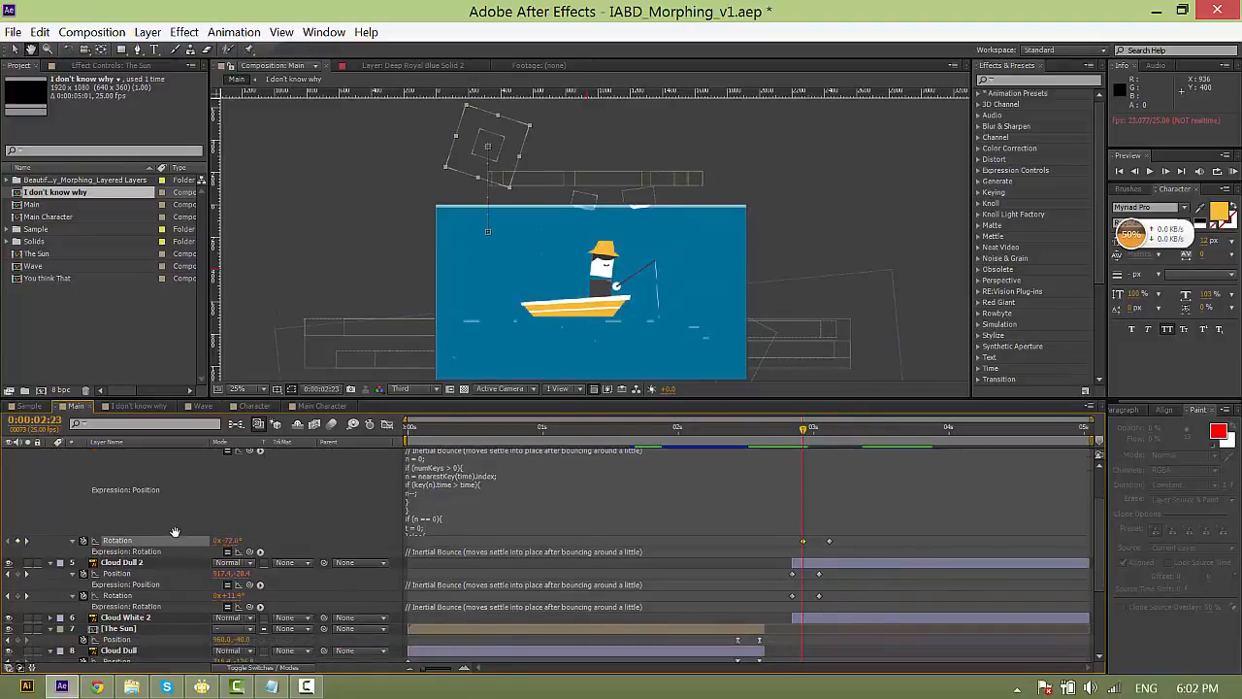
pyautogui.click(118, 595)
# Set Cloud White 2's rotation at 0:00:02:23 to about -62° and preview the sun and cloud swings.
pyautogui.scroll(-1, 126, 600)
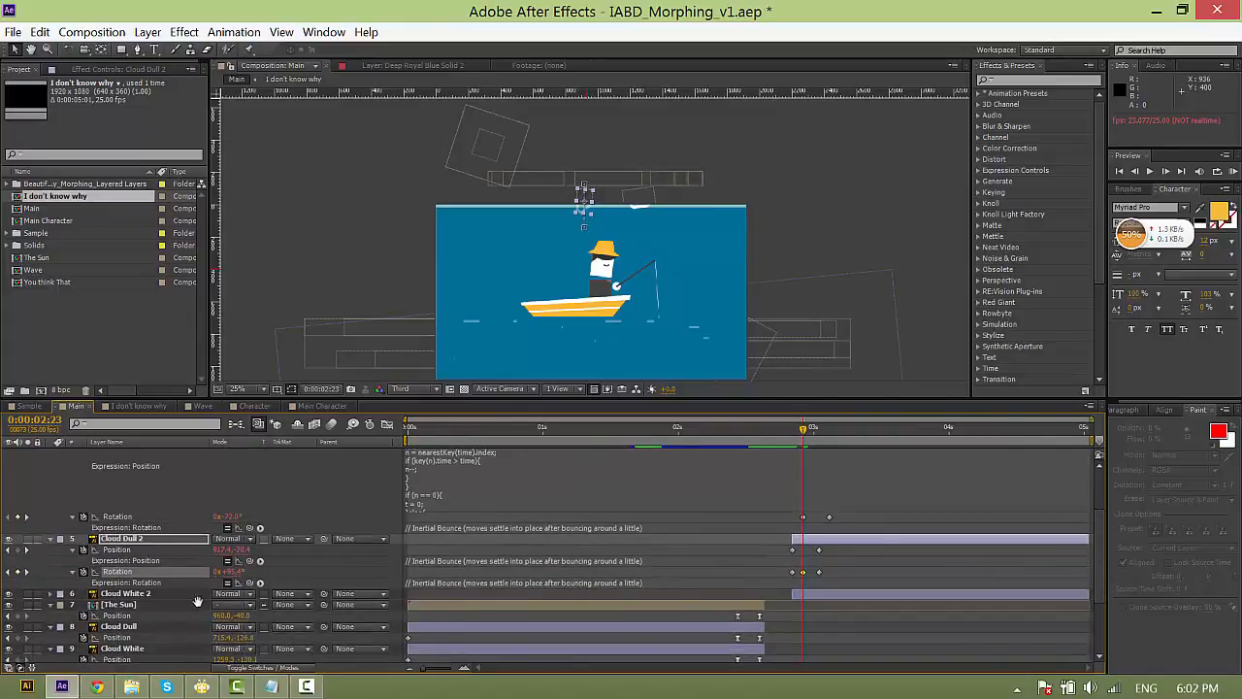
pyautogui.click(134, 595)
pyautogui.press('u')
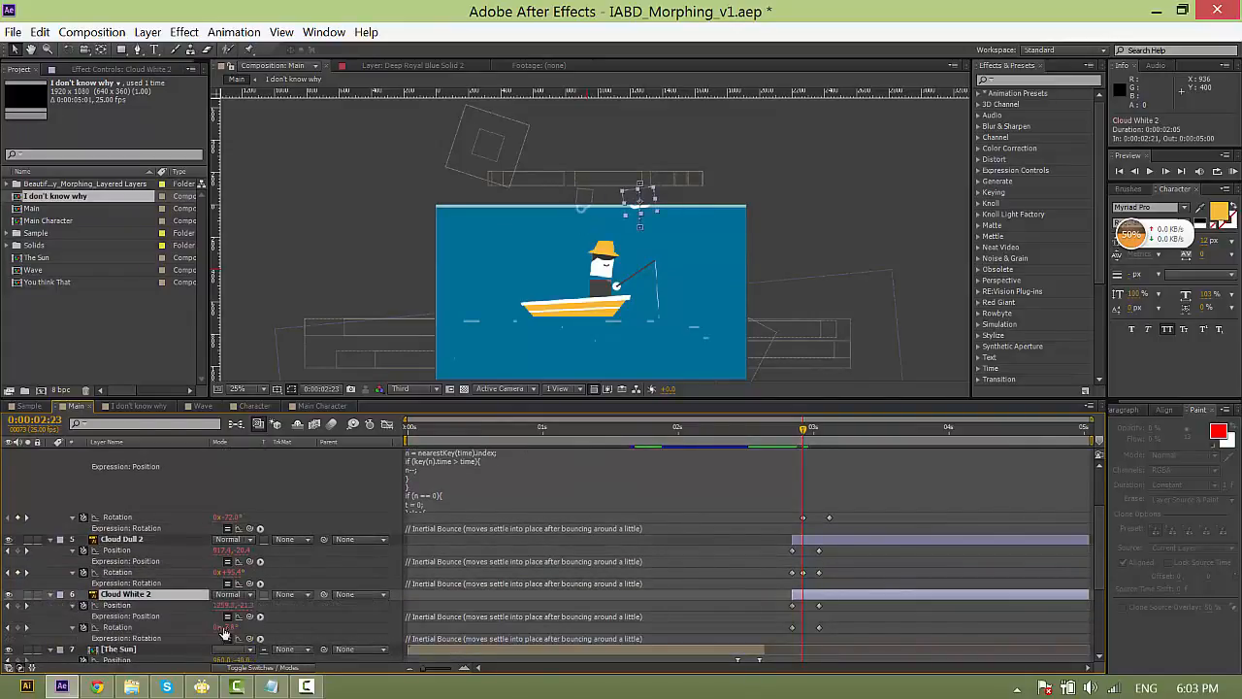
pyautogui.moveTo(225, 627); pyautogui.dragTo(183, 621)
pyautogui.click(773, 493)
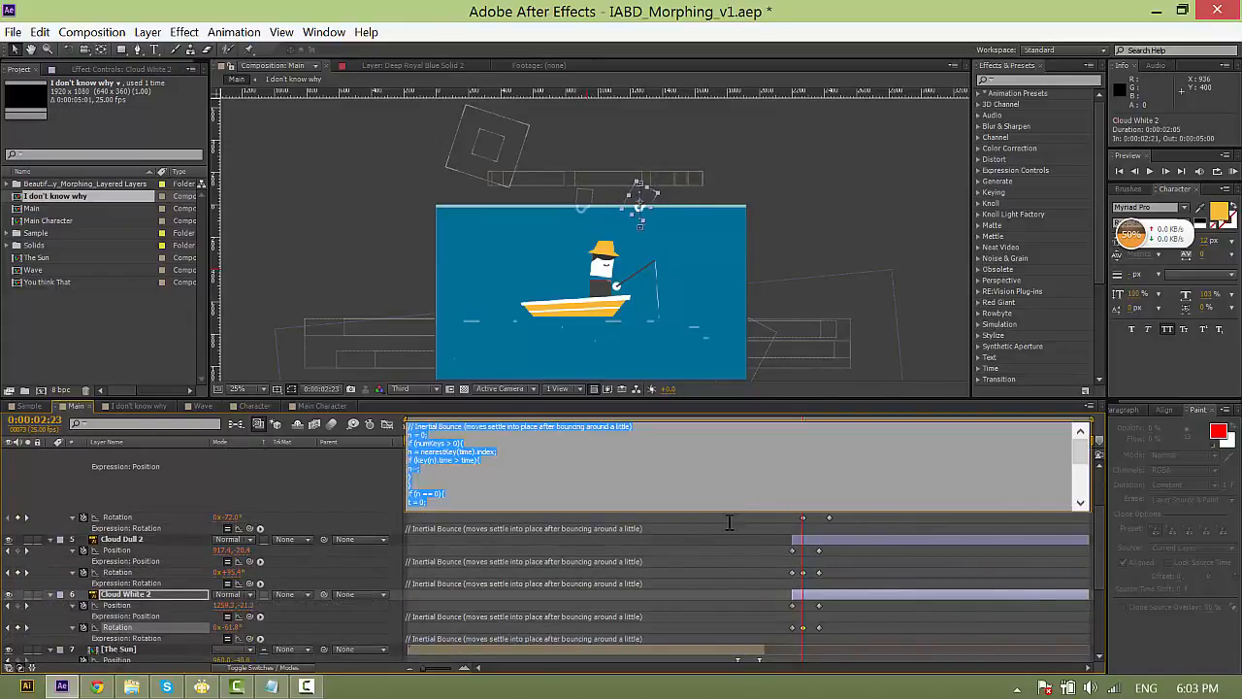
pyautogui.click(727, 528)
pyautogui.click(733, 523)
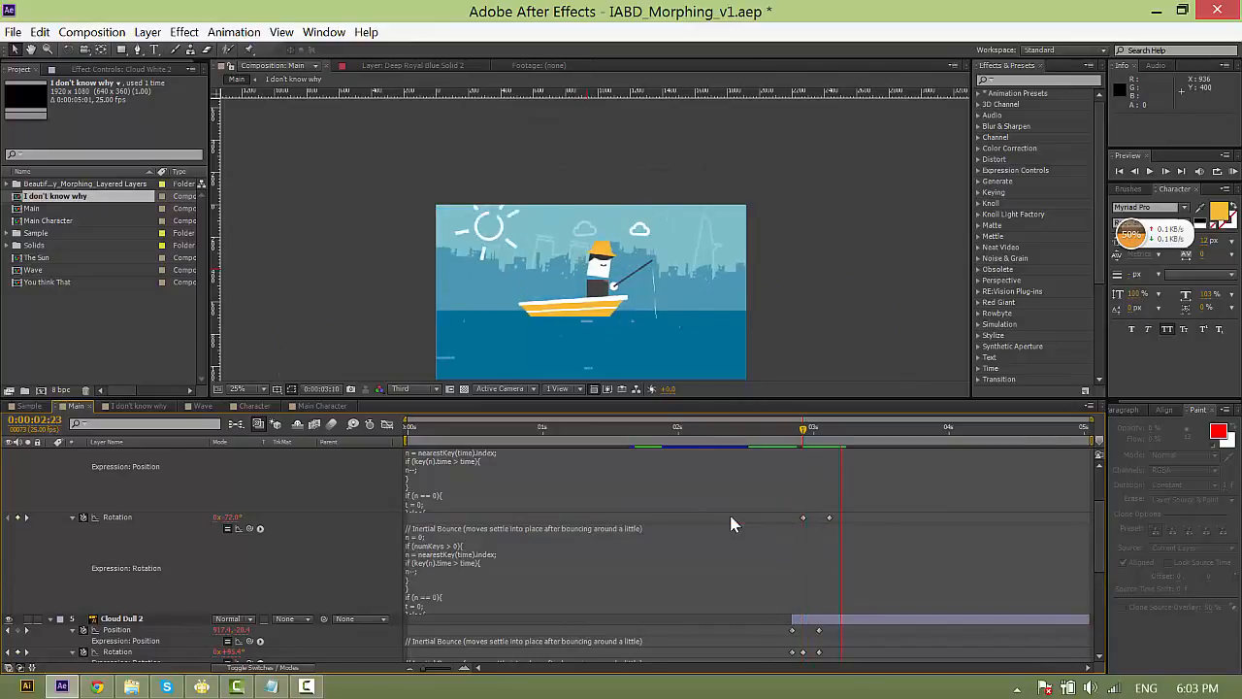